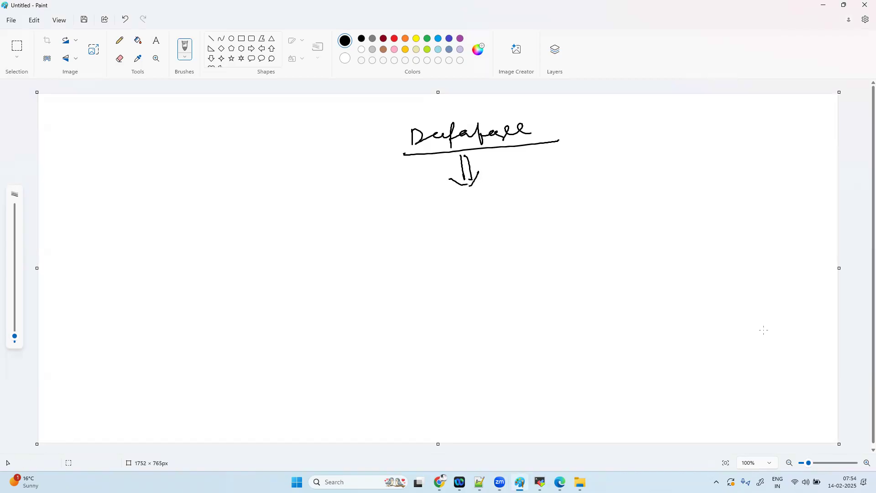
Handwrite "as a service" and "RDS" below the arrow under the Database heading, underlining both.
{"action": "mouse_move", "coordinate": [467, 204]}
{"action": "left_mouse_down"}
{"action": "mouse_move", "coordinate": [476, 216]}
{"action": "mouse_move", "coordinate": [557, 199]}
{"action": "mouse_move", "coordinate": [609, 200]}
{"action": "left_mouse_up"}
{"action": "left_click_drag", "start_coordinate": [475, 223], "coordinate": [619, 210]}
{"action": "left_click_drag", "start_coordinate": [592, 212], "coordinate": [618, 210]}
{"action": "left_click_drag", "start_coordinate": [543, 231], "coordinate": [544, 242]}
{"action": "left_click_drag", "start_coordinate": [542, 234], "coordinate": [595, 245]}
{"action": "left_click", "coordinate": [594, 227]}
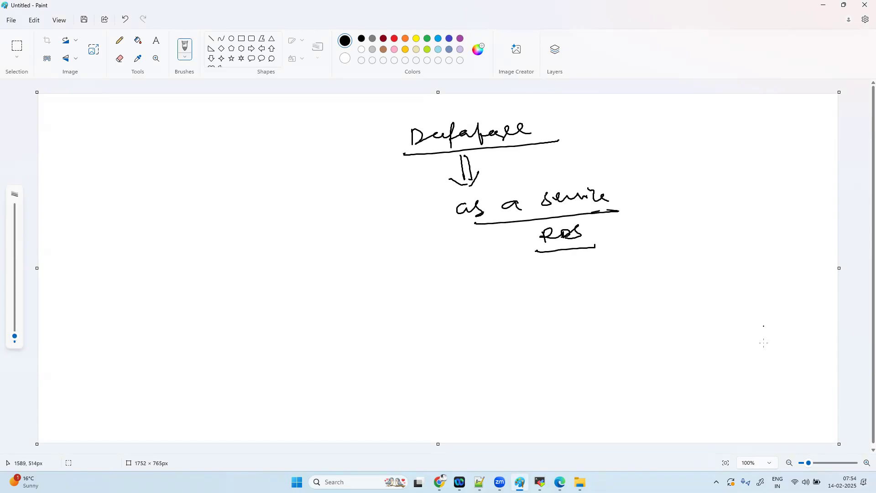
Draw a wavy vertical divider beside the Database notes and handwrite an underlined "Standalone database" heading on its other side.
{"action": "left_click_drag", "start_coordinate": [382, 100], "coordinate": [391, 369]}
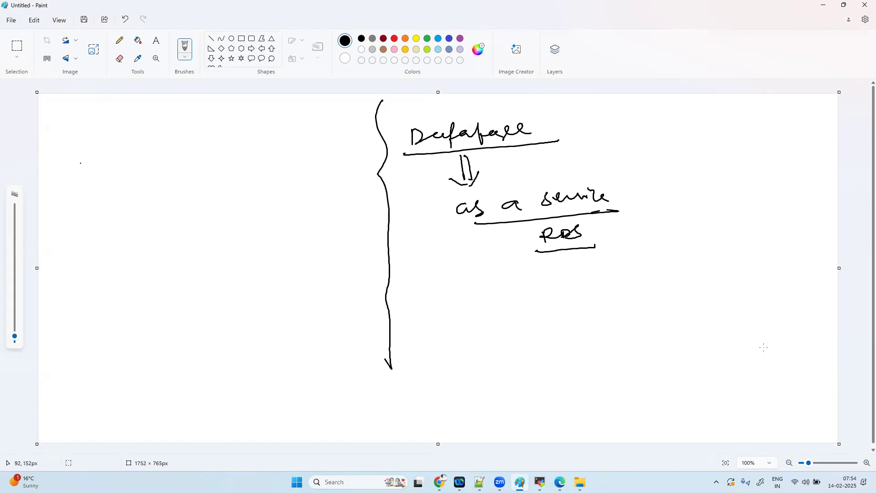
{"action": "mouse_move", "coordinate": [99, 171]}
{"action": "left_mouse_down"}
{"action": "mouse_move", "coordinate": [93, 195]}
{"action": "mouse_move", "coordinate": [162, 166]}
{"action": "mouse_move", "coordinate": [173, 183]}
{"action": "mouse_move", "coordinate": [228, 141]}
{"action": "mouse_move", "coordinate": [301, 133]}
{"action": "mouse_move", "coordinate": [374, 103]}
{"action": "left_mouse_up"}
{"action": "left_click", "coordinate": [250, 140]}
{"action": "left_click_drag", "start_coordinate": [101, 207], "coordinate": [176, 183]}
{"action": "left_click_drag", "start_coordinate": [228, 165], "coordinate": [349, 130]}
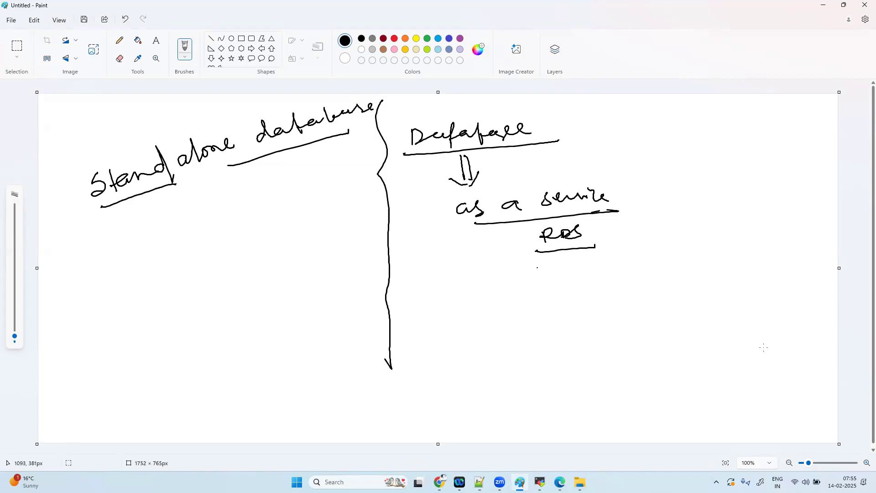
Handwrite "Active Gate" and "AWS Integration" as arrowed items under RDS and mark each with a cross.
{"action": "mouse_move", "coordinate": [502, 262]}
{"action": "left_mouse_down"}
{"action": "mouse_move", "coordinate": [528, 274]}
{"action": "mouse_move", "coordinate": [530, 290]}
{"action": "mouse_move", "coordinate": [622, 264]}
{"action": "mouse_move", "coordinate": [685, 262]}
{"action": "mouse_move", "coordinate": [697, 250]}
{"action": "mouse_move", "coordinate": [716, 265]}
{"action": "left_mouse_up"}
{"action": "mouse_move", "coordinate": [521, 301]}
{"action": "left_mouse_down"}
{"action": "mouse_move", "coordinate": [524, 317]}
{"action": "mouse_move", "coordinate": [560, 319]}
{"action": "mouse_move", "coordinate": [614, 305]}
{"action": "left_mouse_up"}
{"action": "left_click_drag", "start_coordinate": [612, 309], "coordinate": [632, 311]}
{"action": "mouse_move", "coordinate": [660, 294]}
{"action": "left_mouse_down"}
{"action": "mouse_move", "coordinate": [658, 307]}
{"action": "mouse_move", "coordinate": [661, 294]}
{"action": "left_mouse_up"}
{"action": "mouse_move", "coordinate": [654, 307]}
{"action": "left_mouse_down"}
{"action": "mouse_move", "coordinate": [688, 288]}
{"action": "mouse_move", "coordinate": [714, 291]}
{"action": "left_mouse_up"}
{"action": "mouse_move", "coordinate": [714, 287]}
{"action": "left_mouse_down"}
{"action": "mouse_move", "coordinate": [712, 318]}
{"action": "mouse_move", "coordinate": [739, 289]}
{"action": "mouse_move", "coordinate": [764, 296]}
{"action": "left_mouse_up"}
{"action": "left_click_drag", "start_coordinate": [758, 287], "coordinate": [792, 293]}
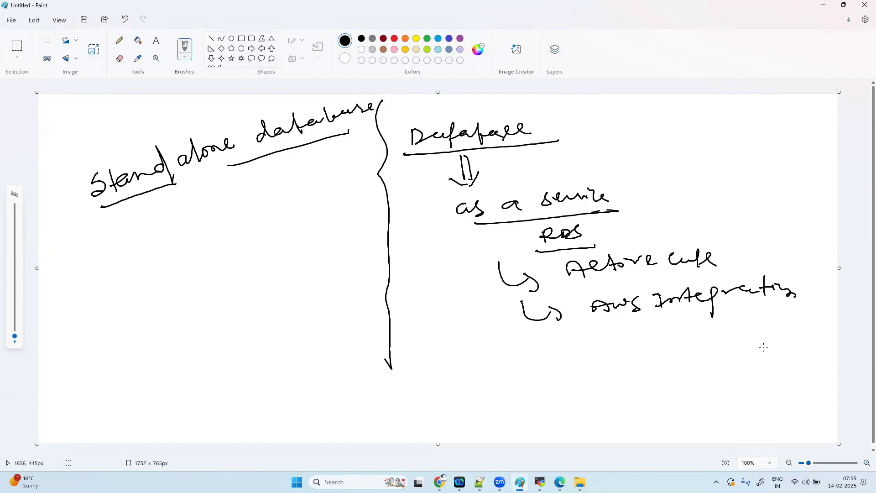
{"action": "mouse_move", "coordinate": [745, 241]}
{"action": "left_mouse_down"}
{"action": "mouse_move", "coordinate": [759, 252]}
{"action": "mouse_move", "coordinate": [746, 255]}
{"action": "left_mouse_up"}
{"action": "mouse_move", "coordinate": [588, 321]}
{"action": "left_mouse_down"}
{"action": "mouse_move", "coordinate": [611, 337]}
{"action": "mouse_move", "coordinate": [604, 318]}
{"action": "left_mouse_up"}
Draw a box containing a database cylinder under the Standalone database heading, with two check marks beside it.
{"action": "mouse_move", "coordinate": [119, 239]}
{"action": "left_mouse_down"}
{"action": "mouse_move", "coordinate": [137, 333]}
{"action": "mouse_move", "coordinate": [215, 210]}
{"action": "mouse_move", "coordinate": [236, 313]}
{"action": "mouse_move", "coordinate": [135, 319]}
{"action": "left_mouse_up"}
{"action": "left_click_drag", "start_coordinate": [256, 233], "coordinate": [284, 220]}
{"action": "left_click_drag", "start_coordinate": [284, 251], "coordinate": [308, 231]}
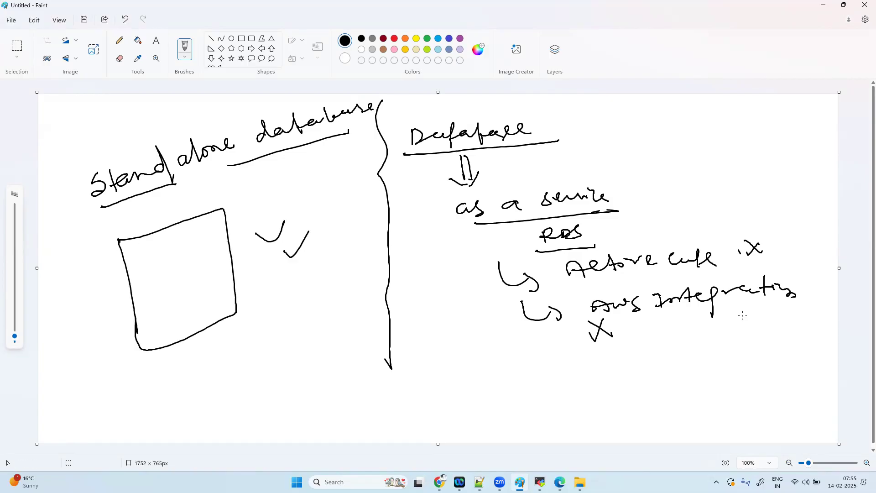
{"action": "mouse_move", "coordinate": [173, 247]}
{"action": "left_mouse_down"}
{"action": "mouse_move", "coordinate": [185, 300]}
{"action": "mouse_move", "coordinate": [207, 230]}
{"action": "mouse_move", "coordinate": [213, 288]}
{"action": "mouse_move", "coordinate": [216, 277]}
{"action": "left_mouse_up"}
Draw a closing brace around the RDS notes and underline "Active Gate".
{"action": "mouse_move", "coordinate": [781, 200]}
{"action": "left_mouse_down"}
{"action": "mouse_move", "coordinate": [814, 257]}
{"action": "mouse_move", "coordinate": [826, 327]}
{"action": "left_mouse_up"}
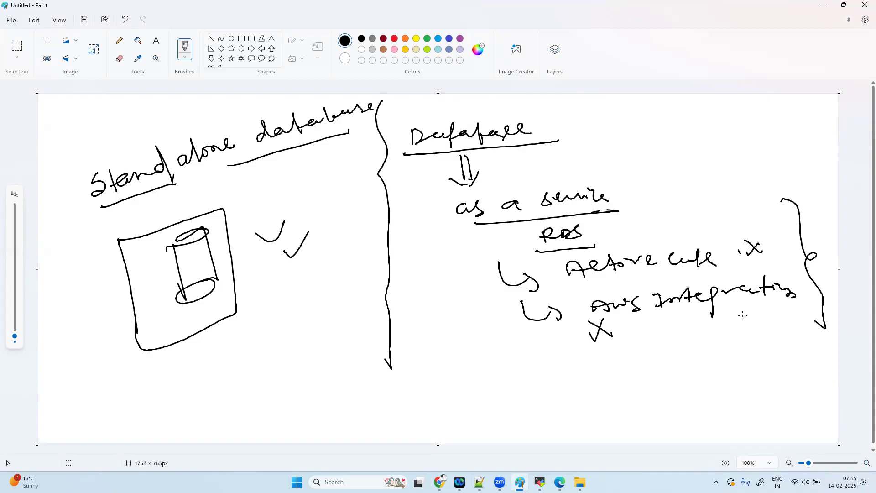
{"action": "left_click_drag", "start_coordinate": [569, 278], "coordinate": [714, 271]}
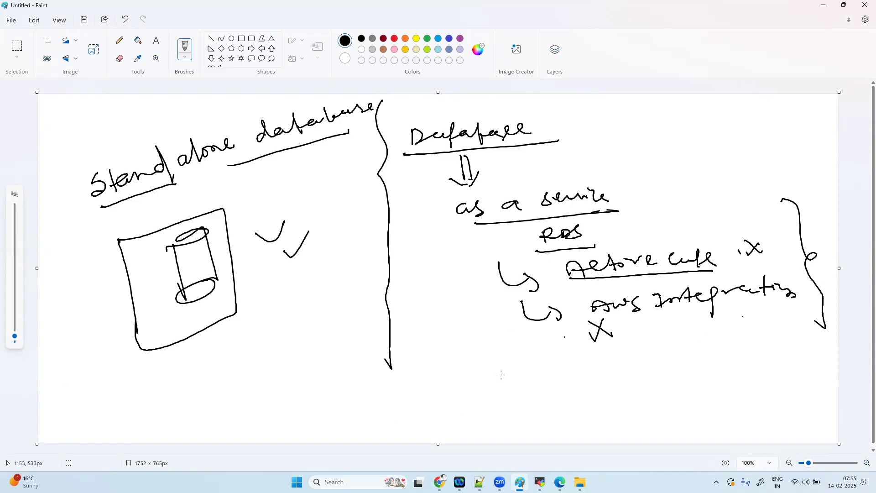
Switch to the AWS console in Chrome, sign in again, and open the EC2 Instances list.
{"action": "left_click", "coordinate": [439, 482]}
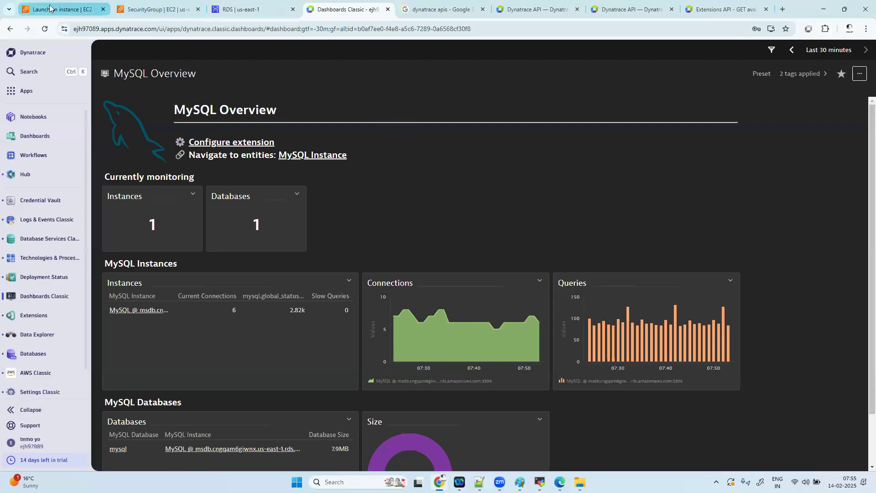
{"action": "left_click", "coordinate": [50, 8]}
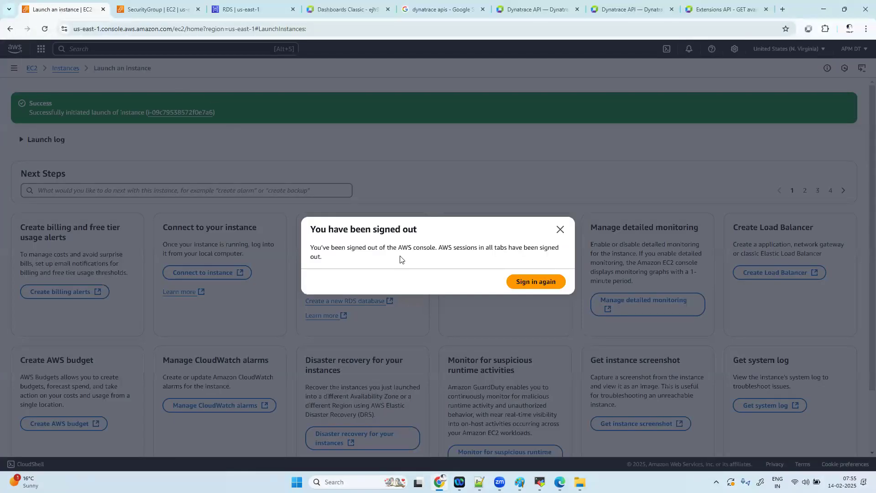
{"action": "left_click", "coordinate": [155, 9]}
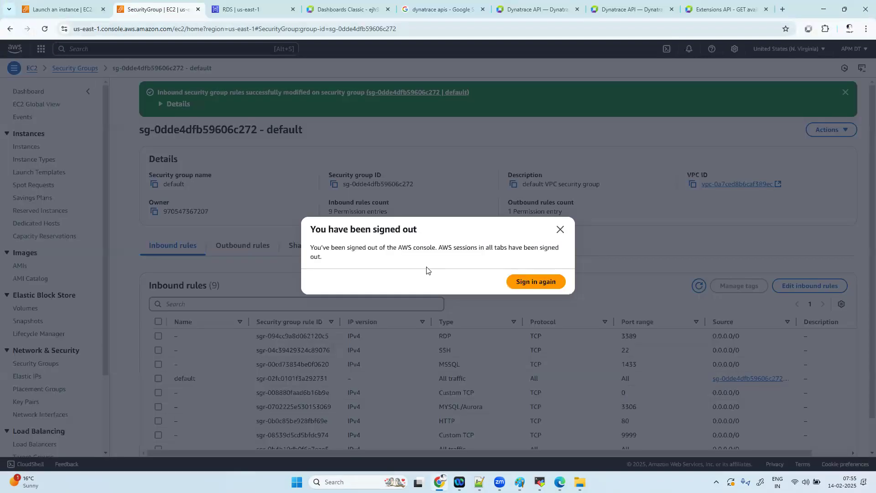
{"action": "left_click", "coordinate": [550, 282]}
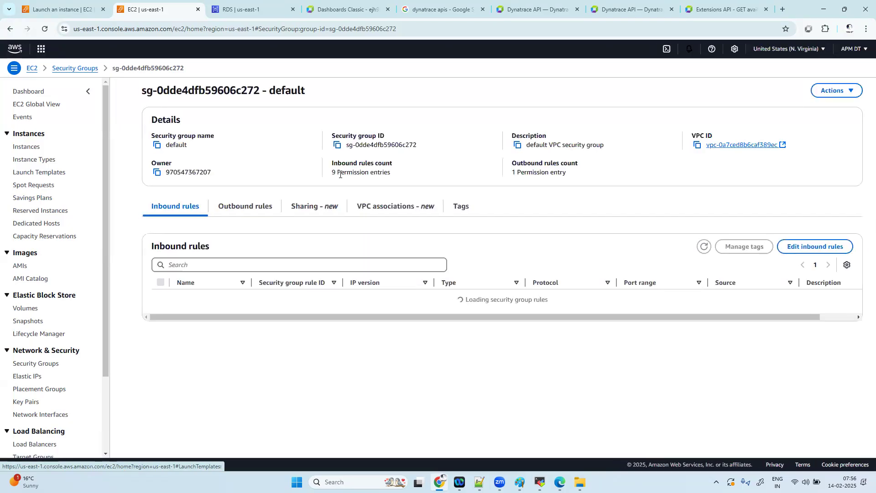
{"action": "left_click", "coordinate": [27, 148]}
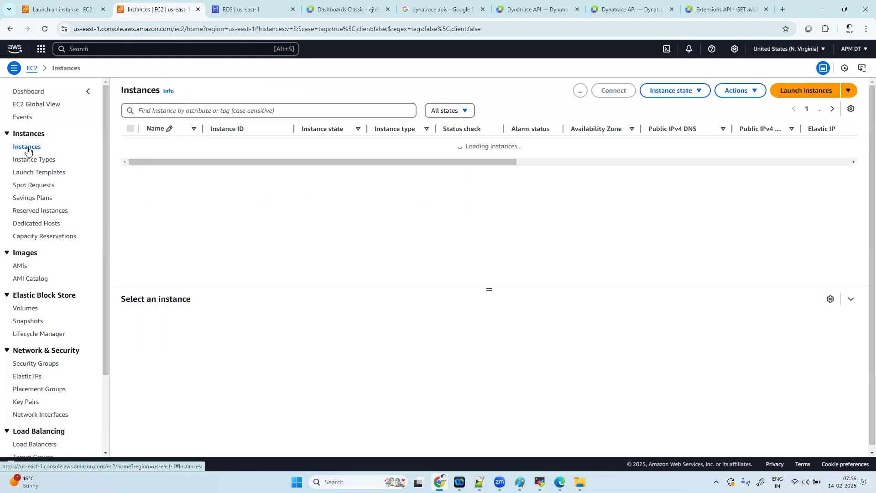
{"action": "left_click", "coordinate": [168, 50]}
{"action": "type", "text": "databse"}
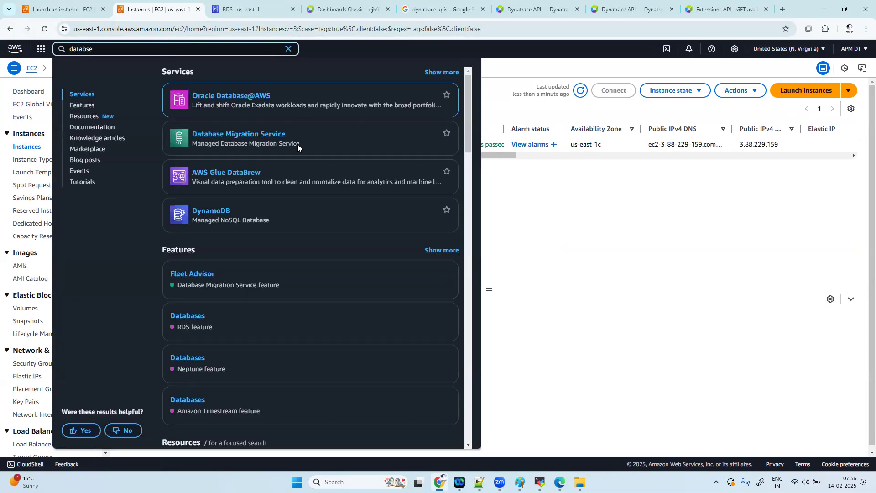
{"action": "mouse_move", "coordinate": [234, 136]}
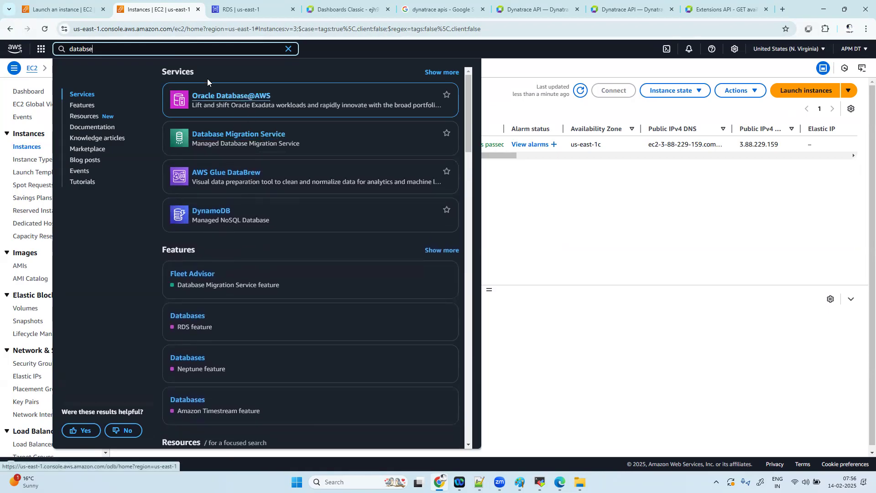
{"action": "key", "text": "BackSpace"}
{"action": "key", "text": "BackSpace"}
{"action": "key", "text": "BackSpace"}
{"action": "key", "text": "BackSpace"}
{"action": "key", "text": "BackSpace"}
{"action": "key", "text": "BackSpace"}
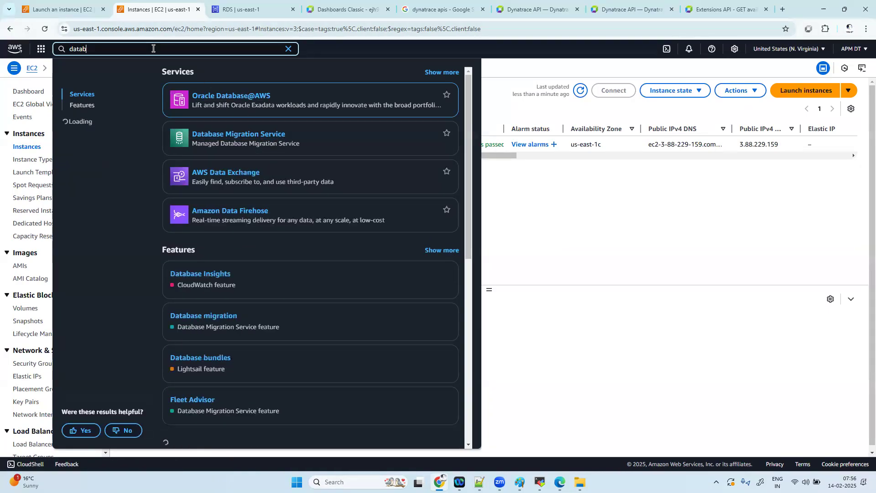
{"action": "key", "text": "BackSpace"}
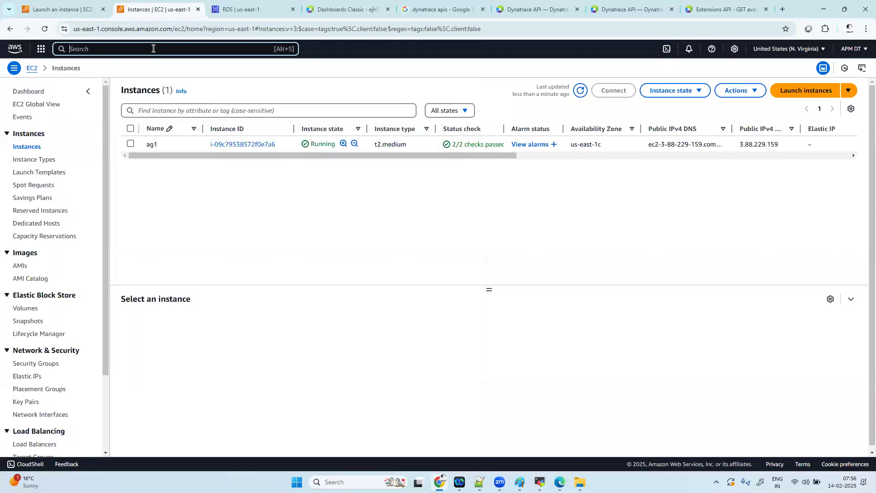
Start launching a new EC2 instance named "mssqlserver" with Windows as the operating system image.
{"action": "left_click", "coordinate": [802, 89]}
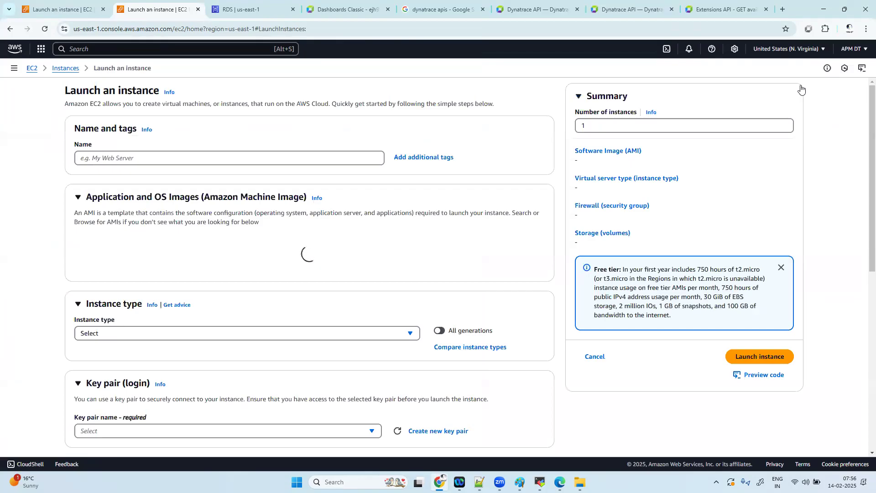
{"action": "left_click", "coordinate": [149, 158]}
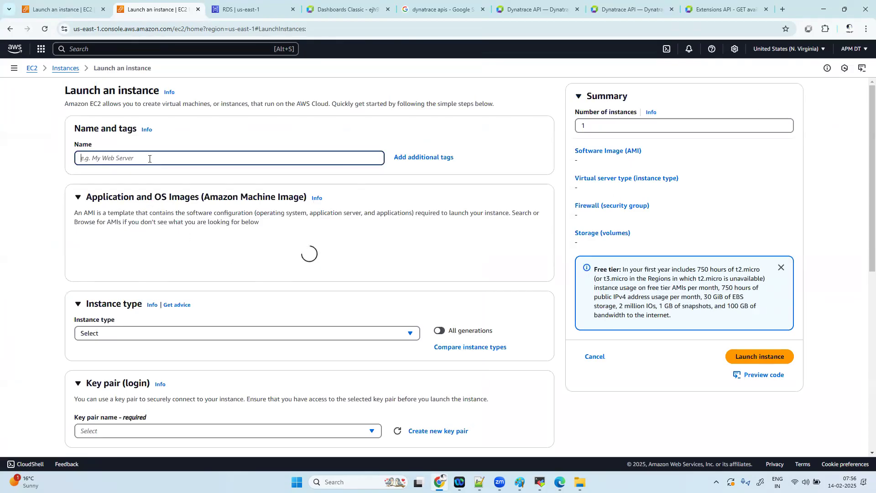
{"action": "type", "text": "m"}
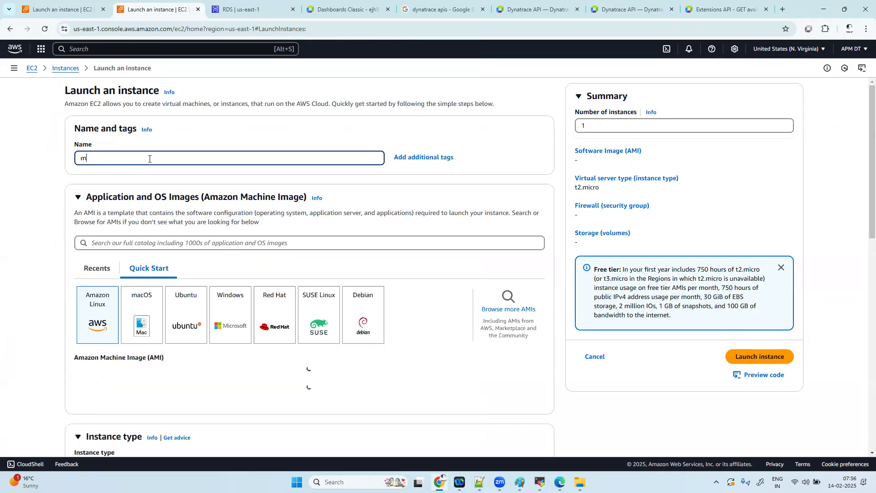
{"action": "type", "text": "ssqlserver"}
{"action": "scroll", "coordinate": [312, 315], "scroll_direction": "down", "scroll_amount": 3}
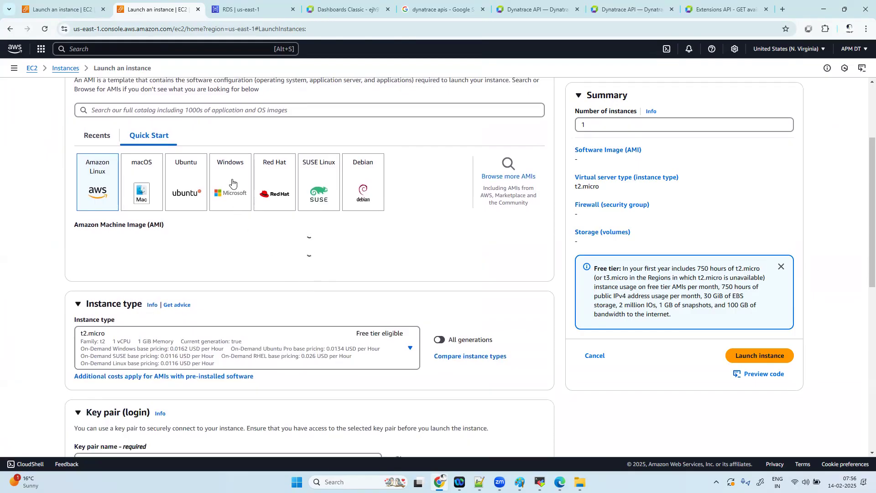
{"action": "left_click", "coordinate": [232, 182]}
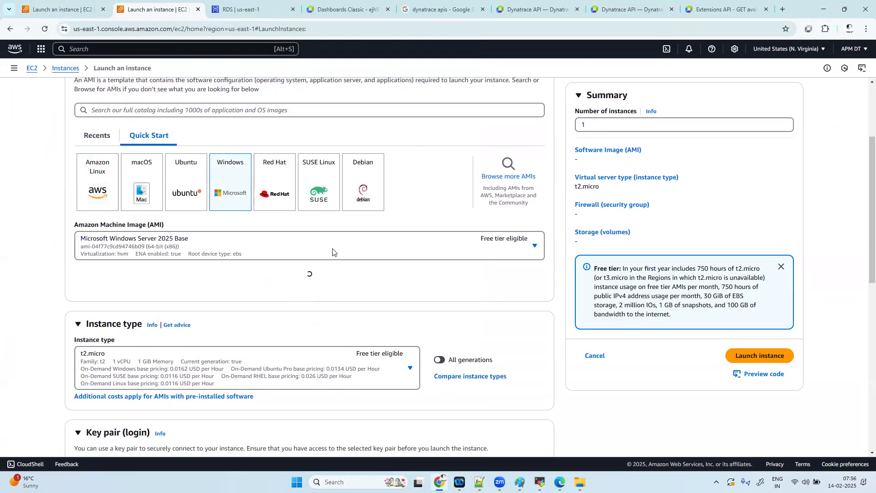
Search the full Amazon Machine Image catalog for "mssql".
{"action": "left_click", "coordinate": [199, 110]}
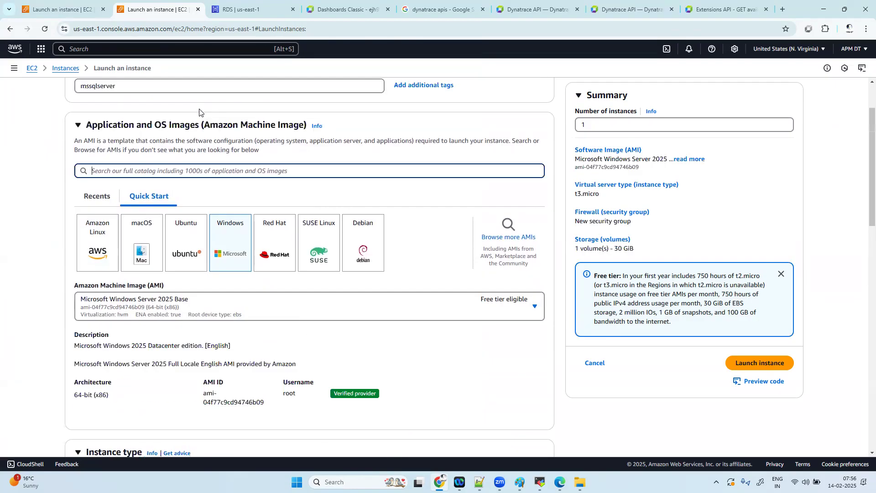
{"action": "type", "text": "mssql"}
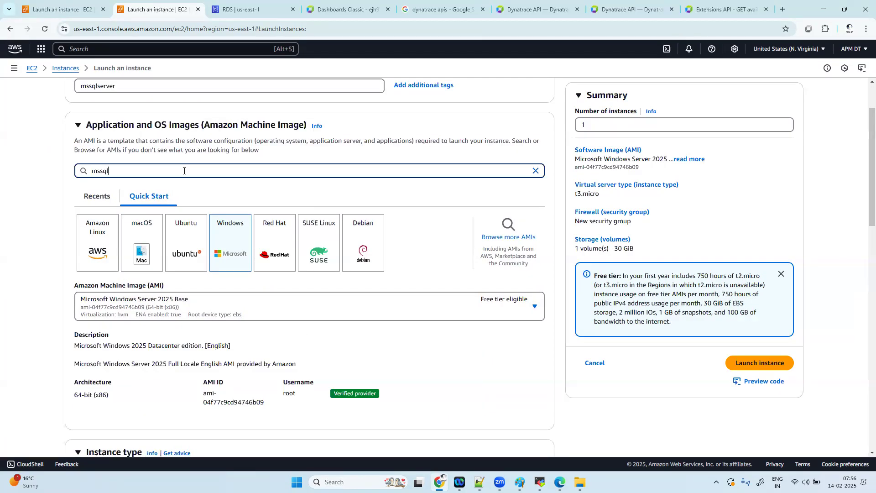
{"action": "key", "text": "Return"}
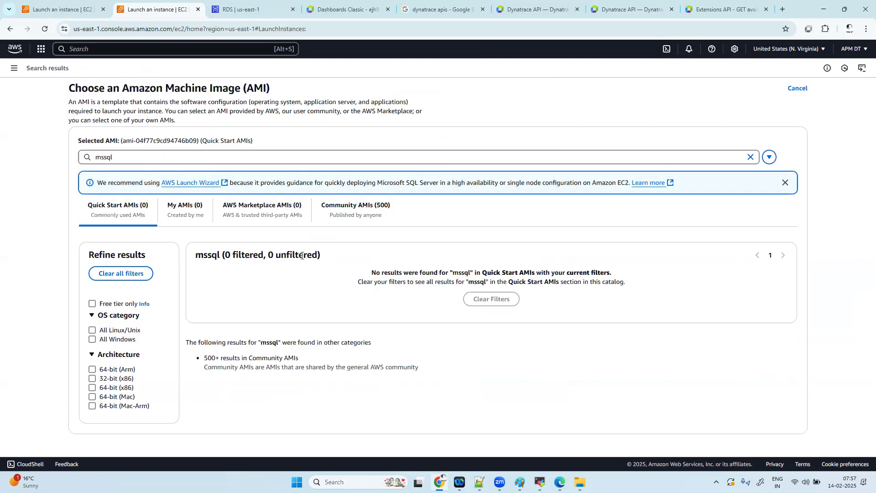
{"action": "left_click", "coordinate": [129, 156]}
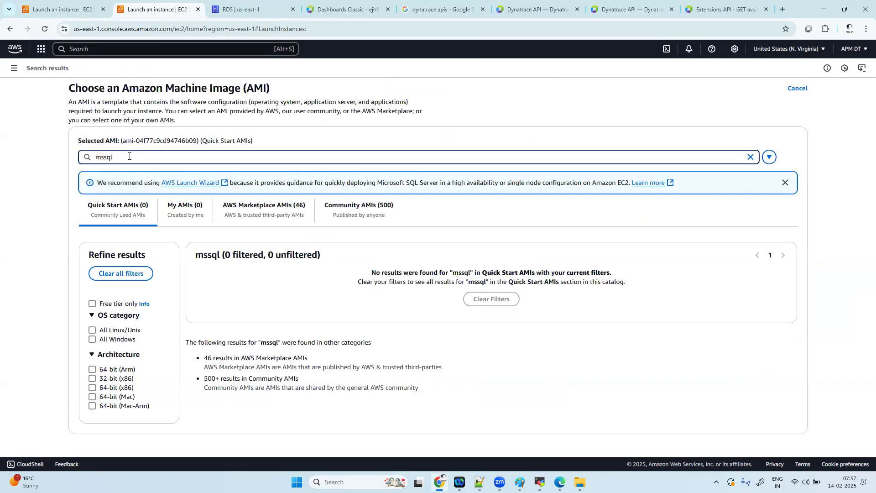
Review the AWS Marketplace AMIs found for "mssql" for a suitable SQL Server image.
{"action": "left_click", "coordinate": [262, 209]}
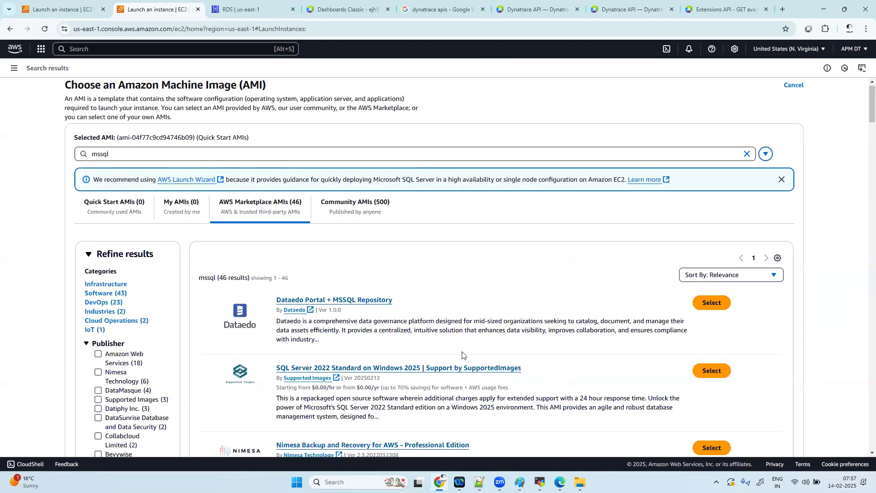
{"action": "scroll", "coordinate": [589, 345], "scroll_direction": "down", "scroll_amount": 3}
{"action": "scroll", "coordinate": [590, 345], "scroll_direction": "down", "scroll_amount": 6}
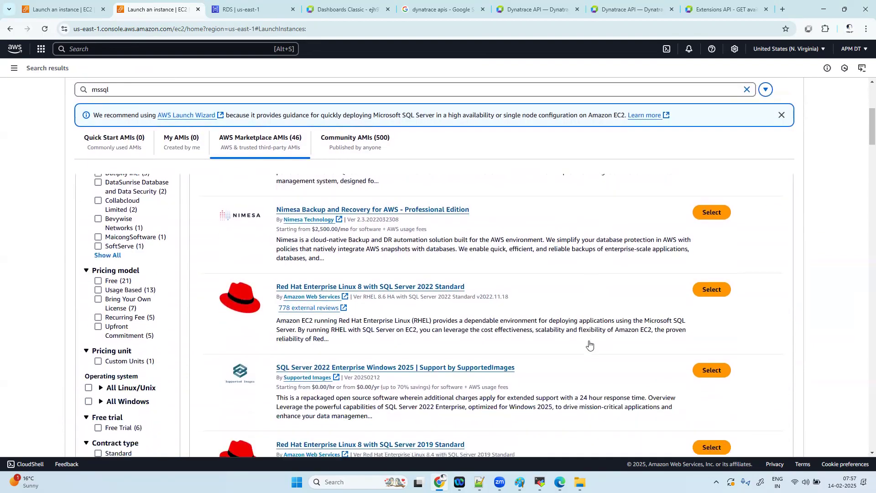
{"action": "scroll", "coordinate": [589, 346], "scroll_direction": "down", "scroll_amount": 7}
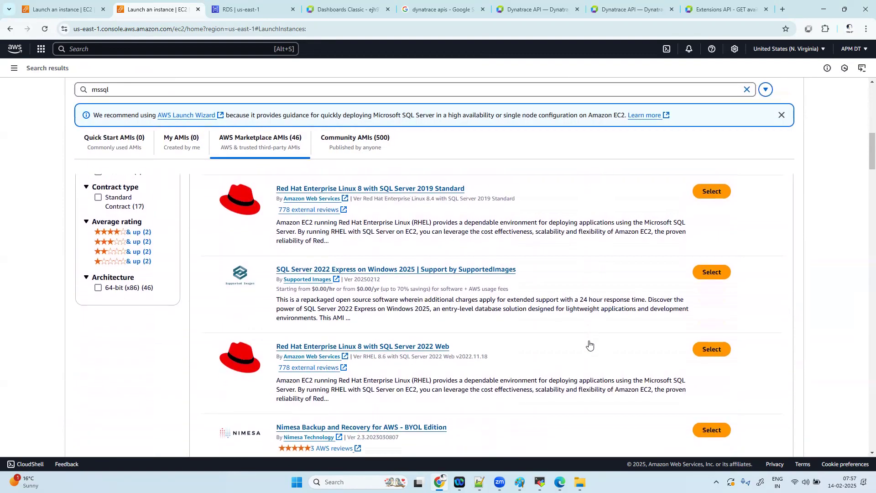
{"action": "scroll", "coordinate": [590, 345], "scroll_direction": "down", "scroll_amount": 8}
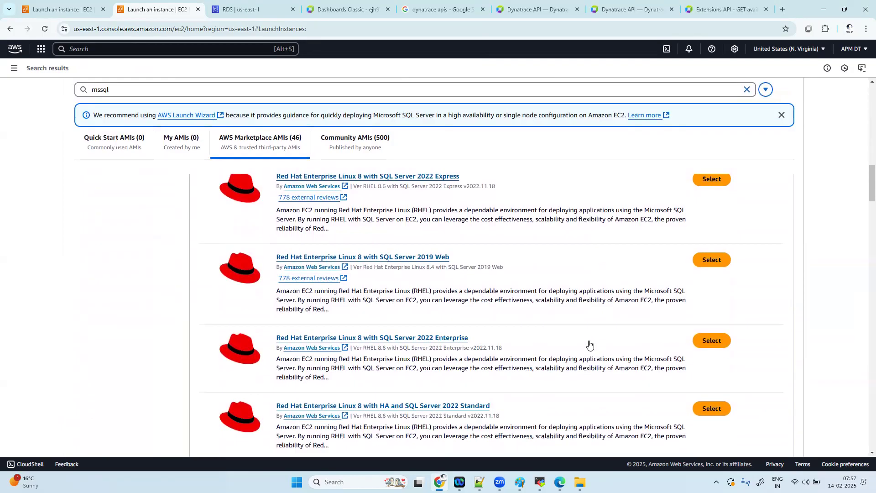
{"action": "scroll", "coordinate": [590, 345], "scroll_direction": "up", "scroll_amount": 11}
{"action": "scroll", "coordinate": [588, 343], "scroll_direction": "up", "scroll_amount": 8}
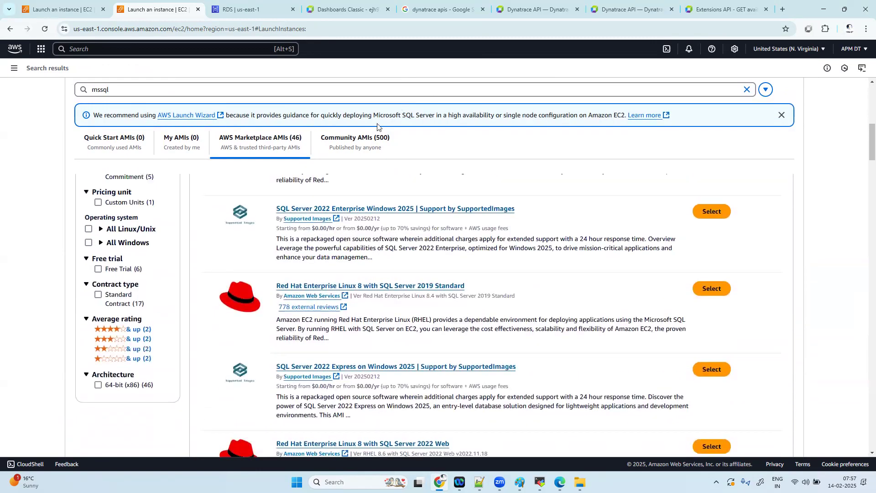
Show the Community AMIs for "mssql" and filter them to All Windows.
{"action": "left_click", "coordinate": [355, 139]}
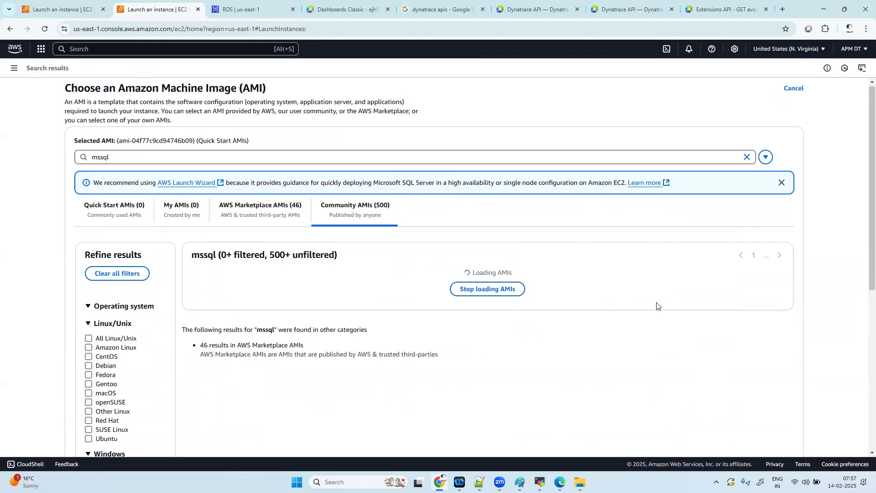
{"action": "scroll", "coordinate": [143, 385], "scroll_direction": "down", "scroll_amount": 1}
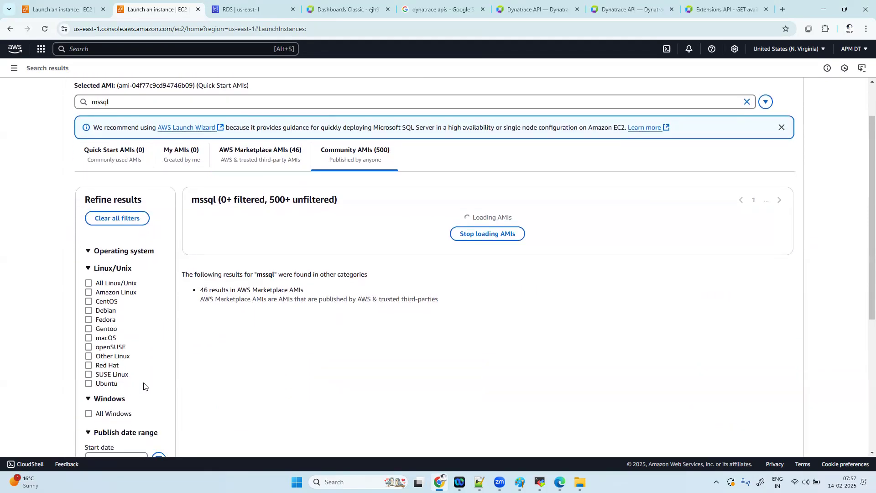
{"action": "left_click", "coordinate": [88, 411]}
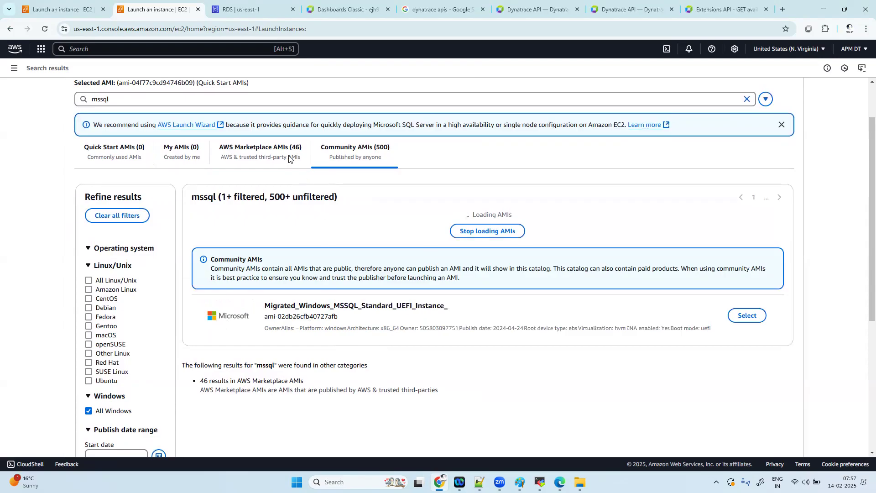
Return to the AWS Marketplace AMIs for "mssql" and look through the listed images.
{"action": "left_click", "coordinate": [264, 155]}
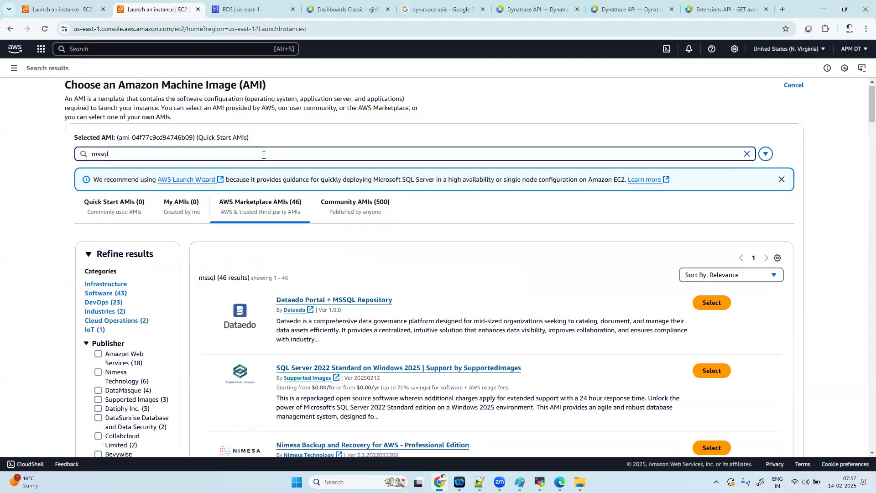
{"action": "scroll", "coordinate": [442, 297], "scroll_direction": "down", "scroll_amount": 7}
{"action": "scroll", "coordinate": [442, 297], "scroll_direction": "up", "scroll_amount": 4}
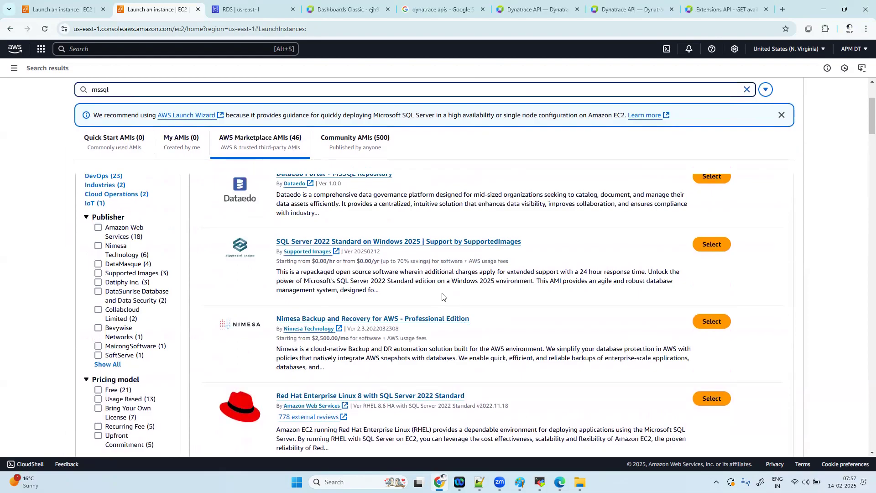
{"action": "scroll", "coordinate": [442, 296], "scroll_direction": "up", "scroll_amount": 3}
Search the AMI catalog for "mssql server" and look over the Marketplace images found.
{"action": "left_click", "coordinate": [134, 163]}
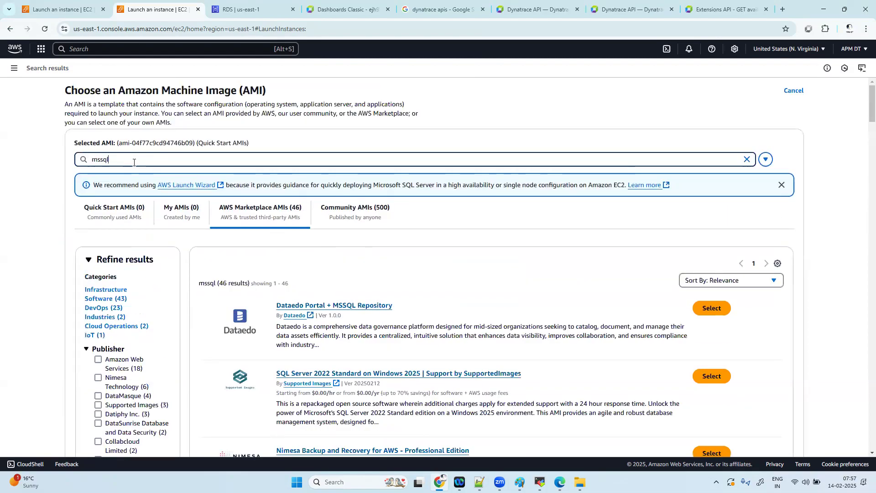
{"action": "key", "text": "BackSpace"}
{"action": "key", "text": "BackSpace"}
{"action": "key", "text": "BackSpace"}
{"action": "key", "text": "BackSpace"}
{"action": "key", "text": "BackSpace"}
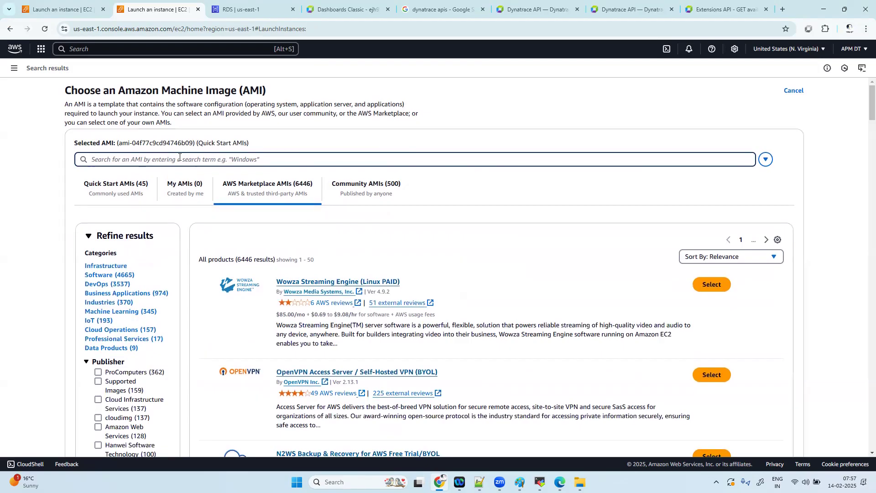
{"action": "type", "text": "mssq"}
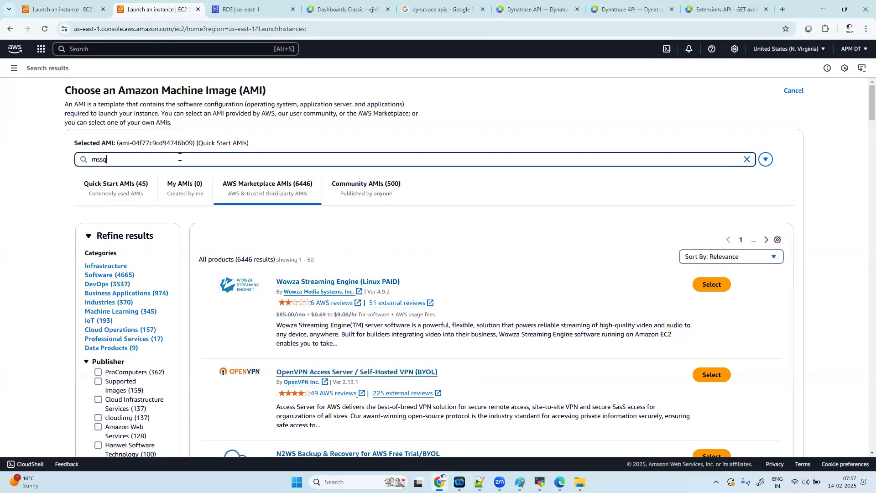
{"action": "type", "text": "l server"}
{"action": "key", "text": "Return"}
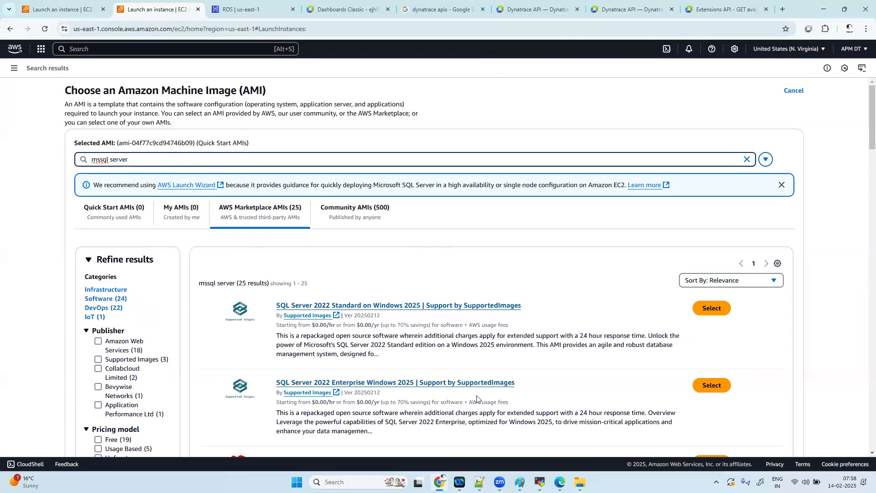
{"action": "scroll", "coordinate": [562, 392], "scroll_direction": "down", "scroll_amount": 2}
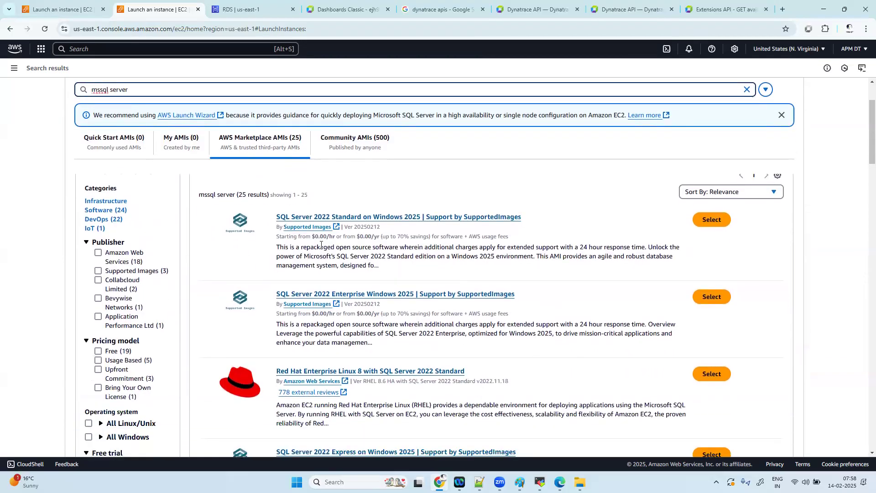
Shorten the AMI search term to "sql server".
{"action": "left_click", "coordinate": [96, 90]}
{"action": "key", "text": "BackSpace"}
{"action": "key", "text": "Return"}
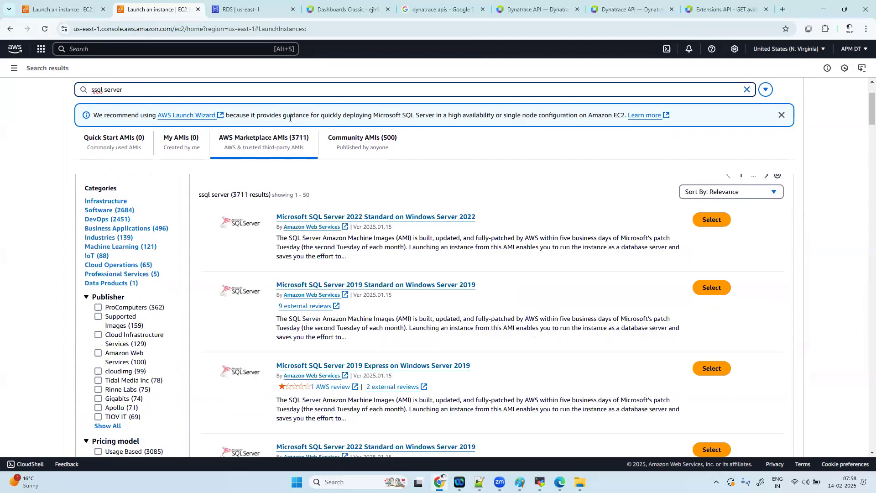
{"action": "left_click", "coordinate": [94, 92]}
{"action": "key", "text": "BackSpace"}
Browse the SQL Server Marketplace images and check the overview of Microsoft SQL Server 2019 Standard on Windows Server 2022 without subscribing.
{"action": "scroll", "coordinate": [467, 305], "scroll_direction": "down", "scroll_amount": 8}
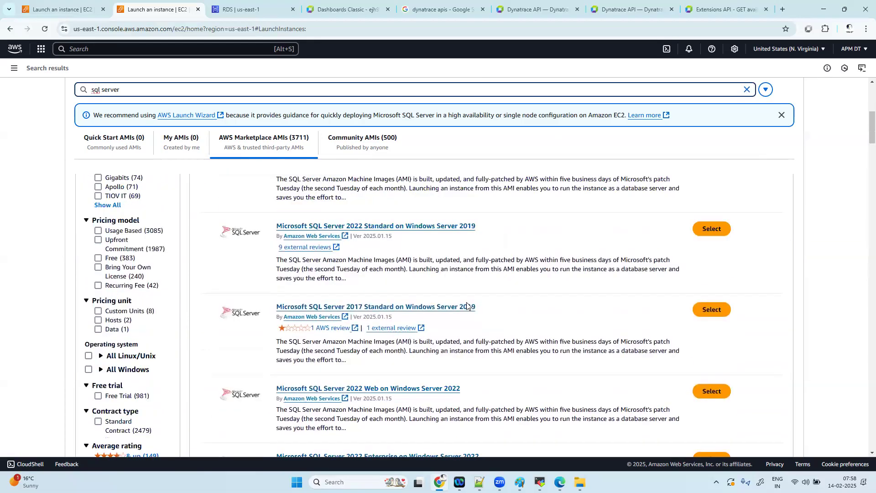
{"action": "scroll", "coordinate": [467, 306], "scroll_direction": "down", "scroll_amount": 5}
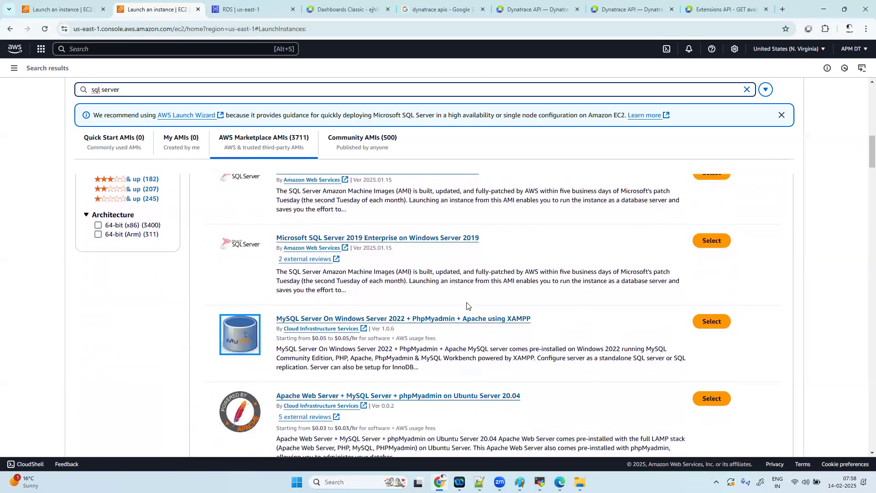
{"action": "scroll", "coordinate": [467, 306], "scroll_direction": "down", "scroll_amount": 1}
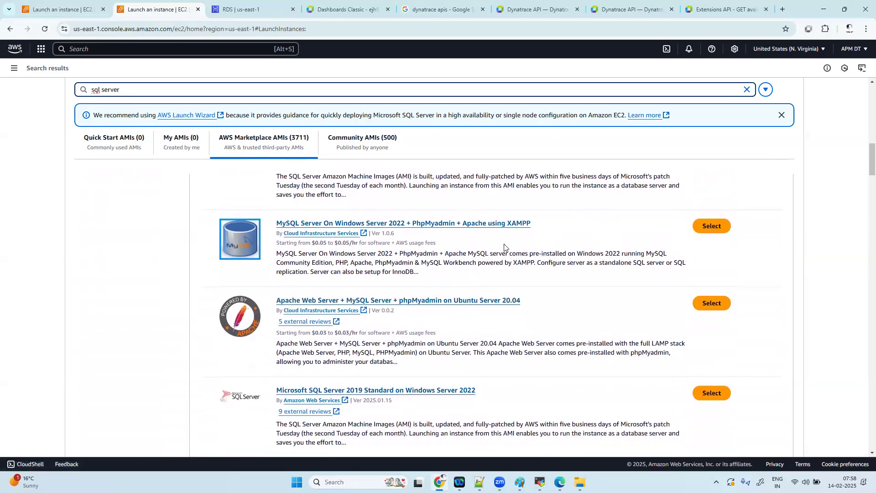
{"action": "scroll", "coordinate": [437, 412], "scroll_direction": "down", "scroll_amount": 3}
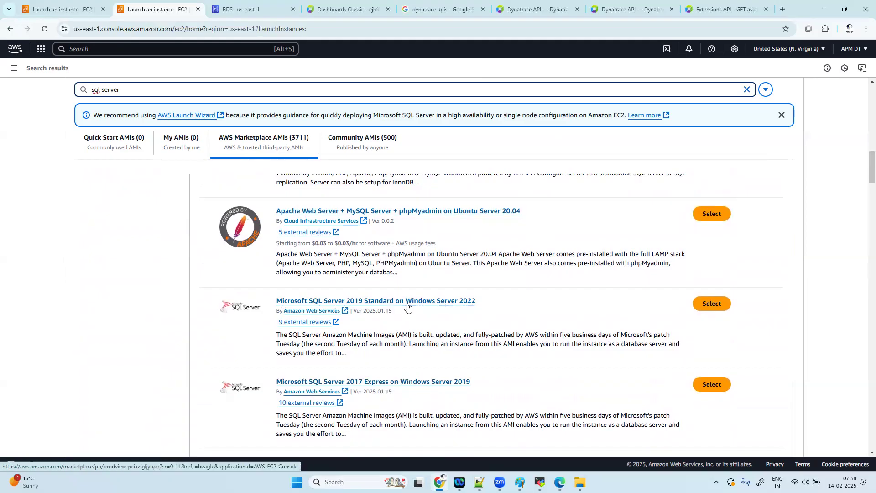
{"action": "left_click", "coordinate": [711, 304]}
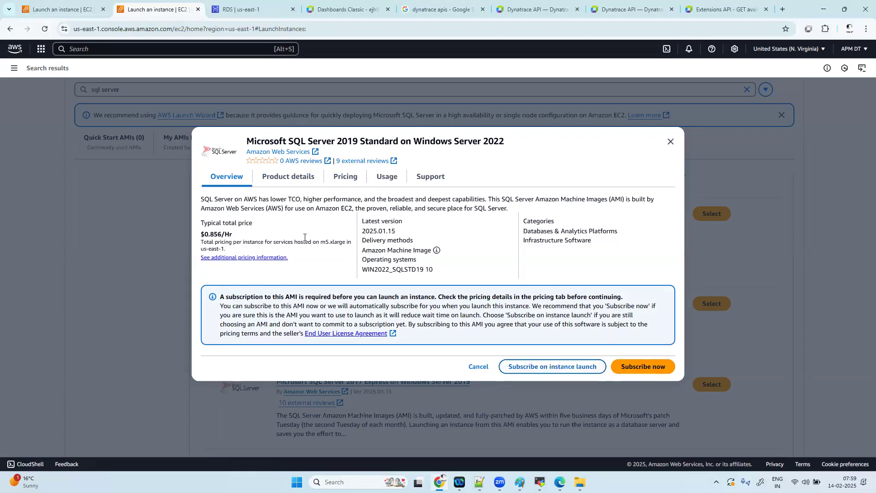
{"action": "left_click", "coordinate": [669, 144]}
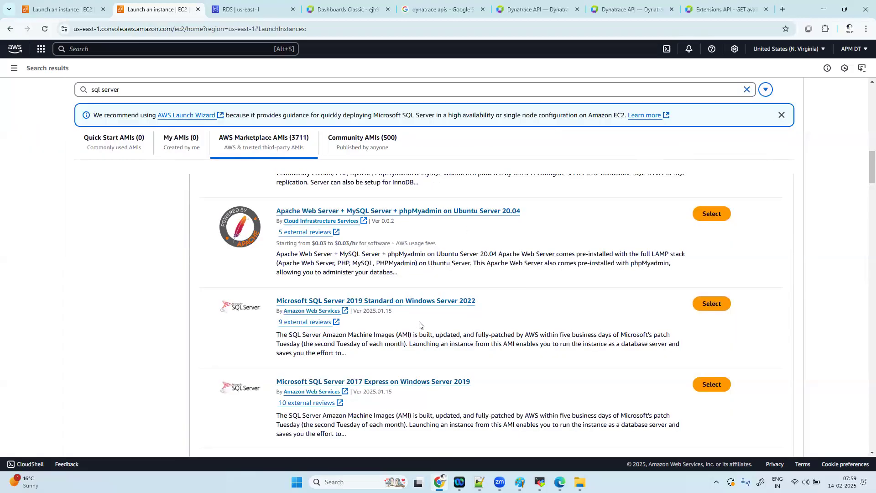
Choose the Microsoft SQL Server 2017 Express on Windows Server 2019 AMI, subscribing on instance launch, and wait for the launch form to respond.
{"action": "scroll", "coordinate": [419, 325], "scroll_direction": "down", "scroll_amount": 2}
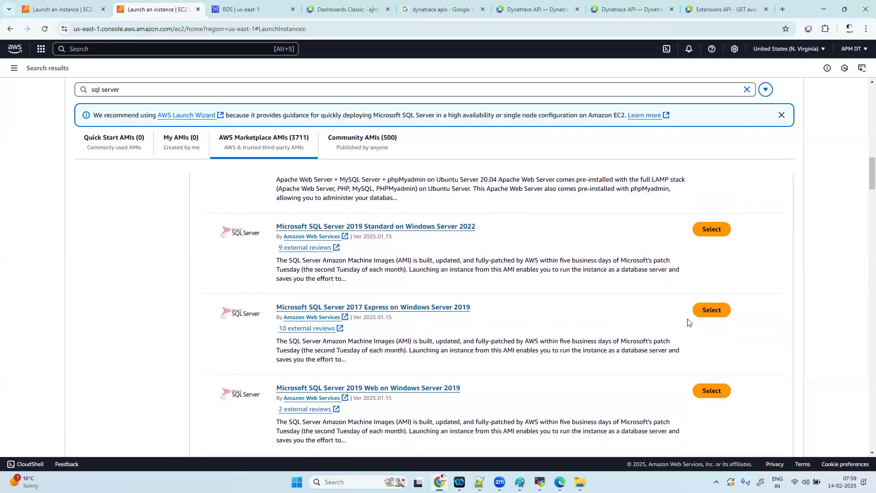
{"action": "left_click", "coordinate": [714, 312]}
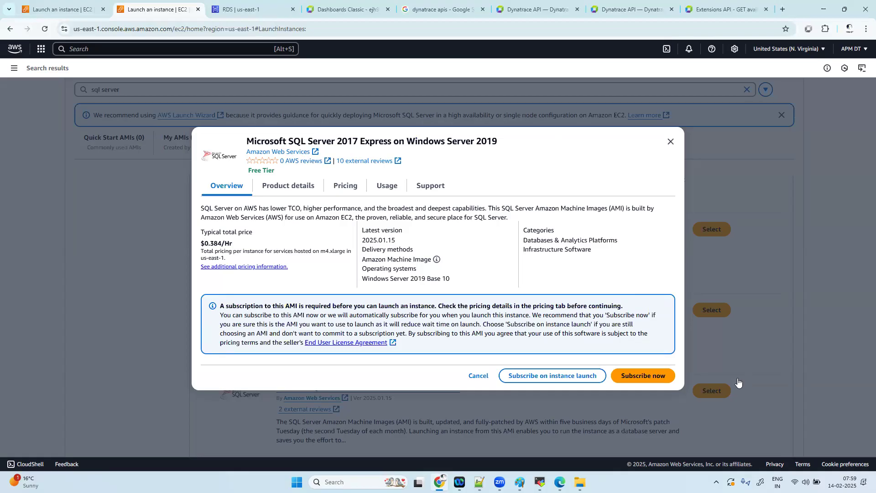
{"action": "left_click", "coordinate": [582, 379]}
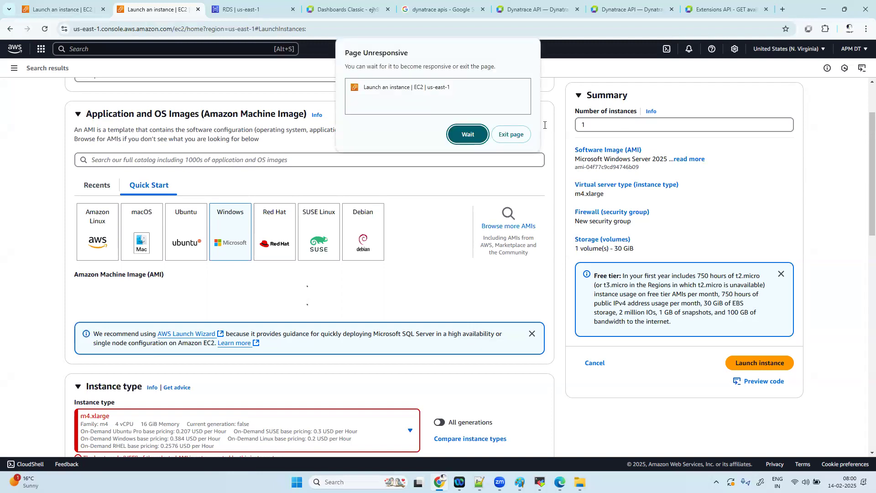
{"action": "left_click", "coordinate": [465, 135]}
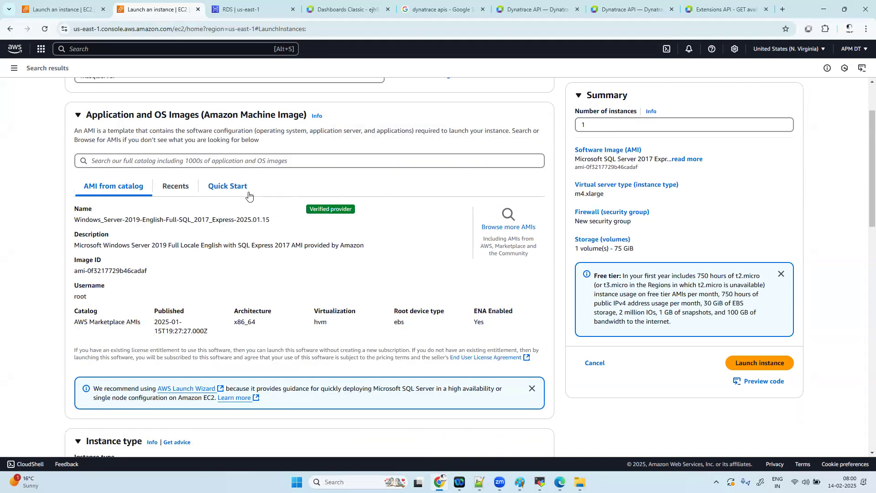
Check the instance name, the chosen AMI's details and the instance type in the launch form.
{"action": "scroll", "coordinate": [248, 196], "scroll_direction": "up", "scroll_amount": 3}
{"action": "left_click", "coordinate": [139, 158]}
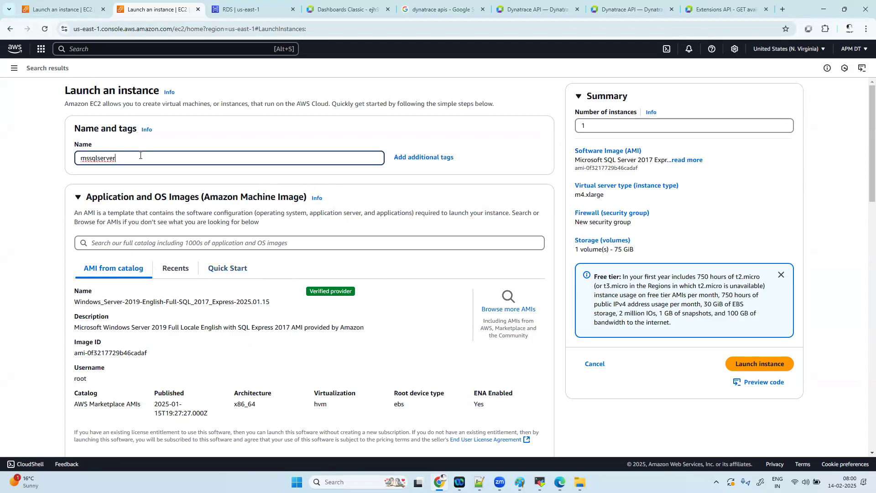
{"action": "scroll", "coordinate": [344, 312], "scroll_direction": "down", "scroll_amount": 2}
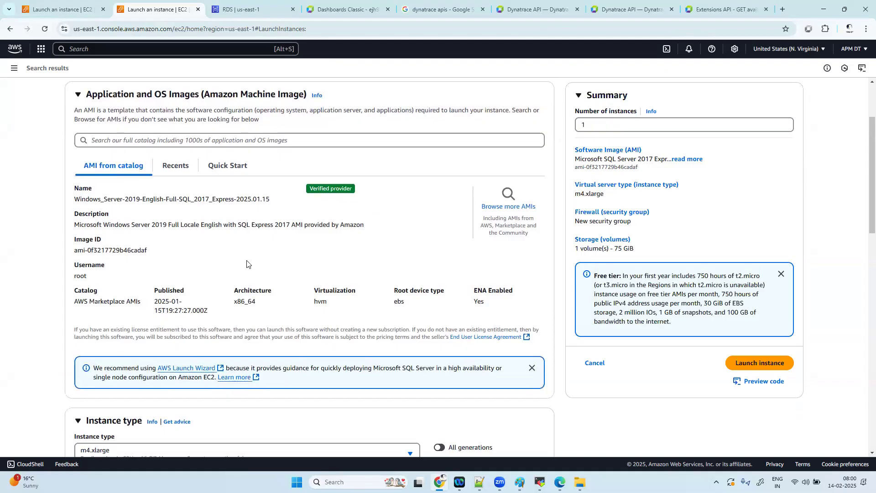
{"action": "scroll", "coordinate": [249, 263], "scroll_direction": "down", "scroll_amount": 1}
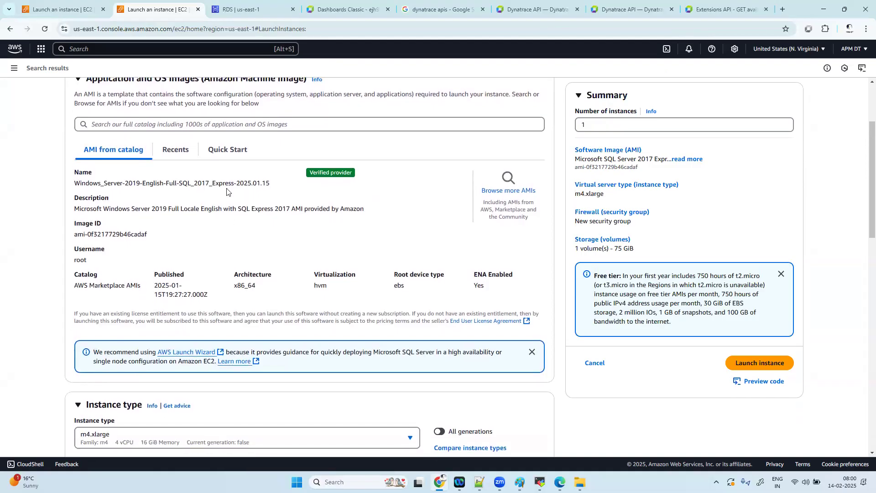
{"action": "scroll", "coordinate": [233, 219], "scroll_direction": "down", "scroll_amount": 5}
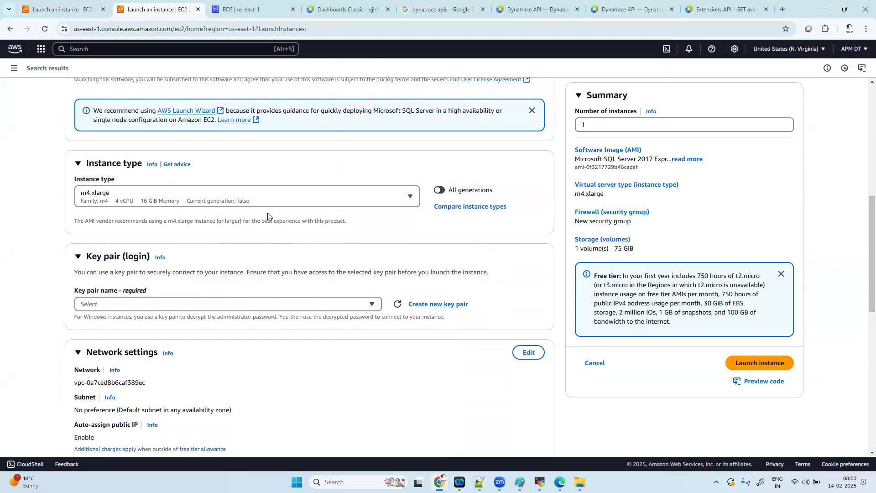
Create a new RSA key pair named "mssql" in .pem format for the instance login.
{"action": "left_click", "coordinate": [431, 305]}
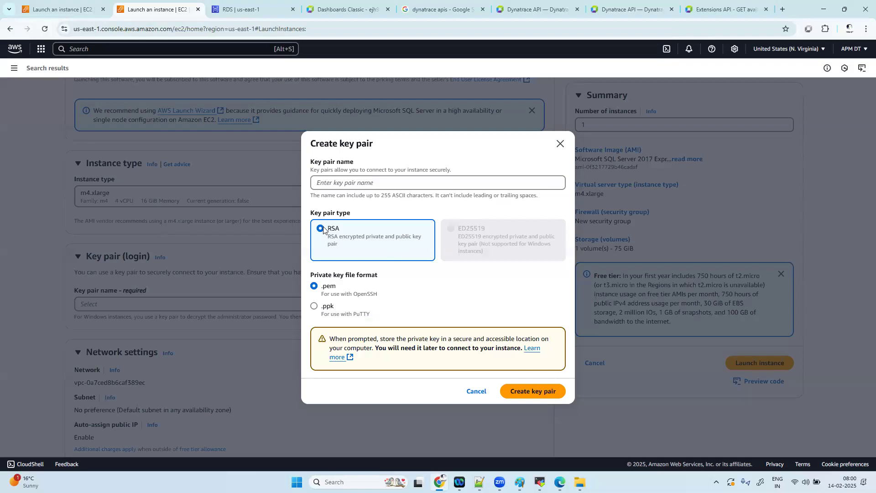
{"action": "left_click", "coordinate": [327, 184]}
{"action": "type", "text": "db"}
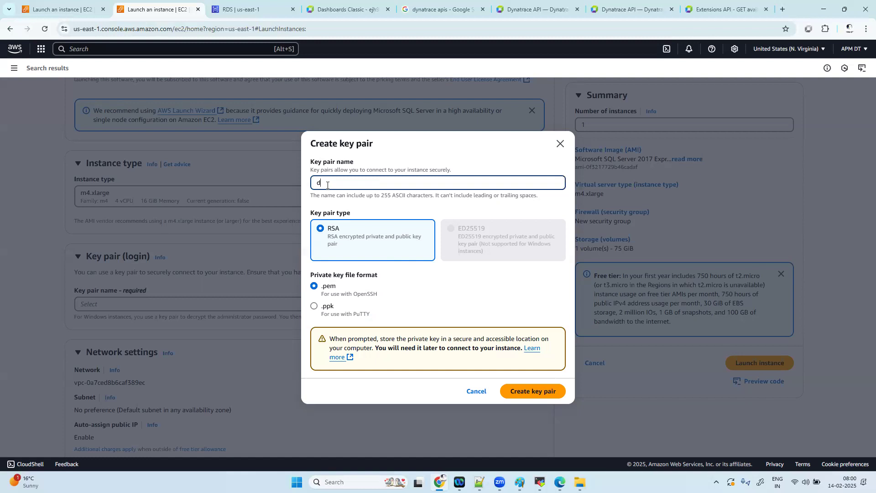
{"action": "key", "text": "BackSpace"}
{"action": "key", "text": "BackSpace"}
{"action": "type", "text": "mssql"}
{"action": "left_click", "coordinate": [536, 393]}
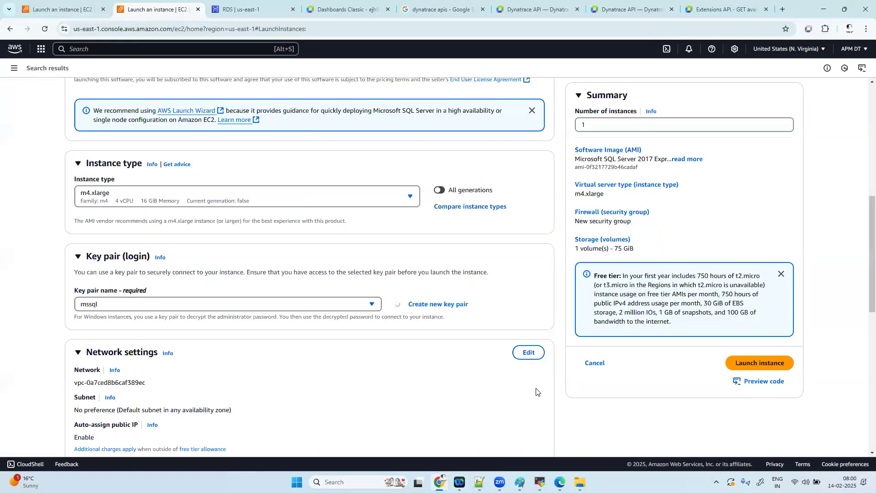
Assign the existing "default" security group to the instance instead of creating a new one.
{"action": "scroll", "coordinate": [260, 360], "scroll_direction": "down", "scroll_amount": 7}
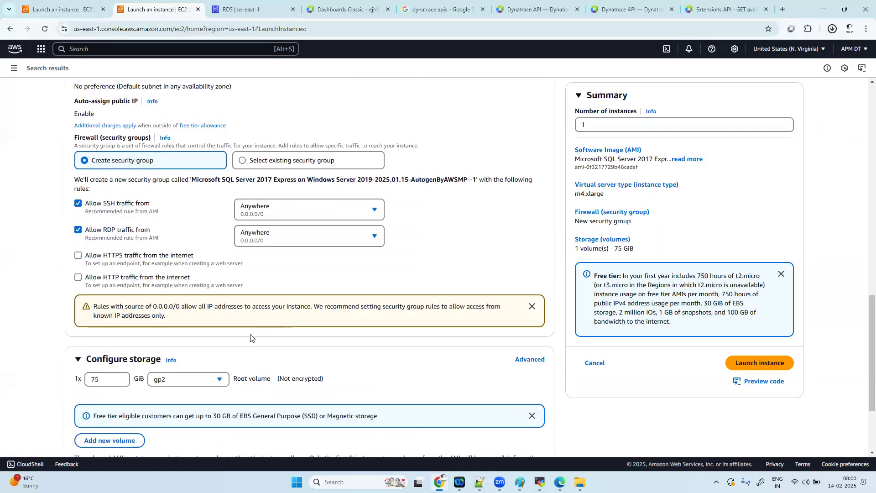
{"action": "left_click", "coordinate": [242, 164]}
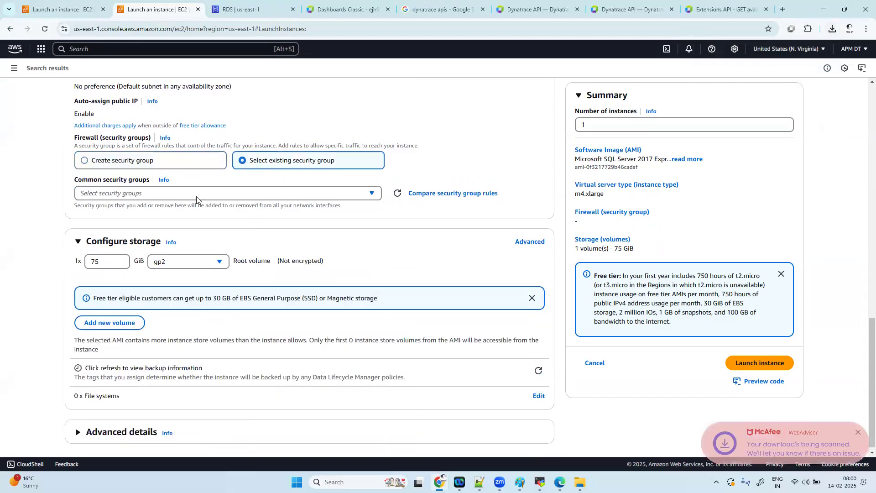
{"action": "left_click", "coordinate": [168, 194]}
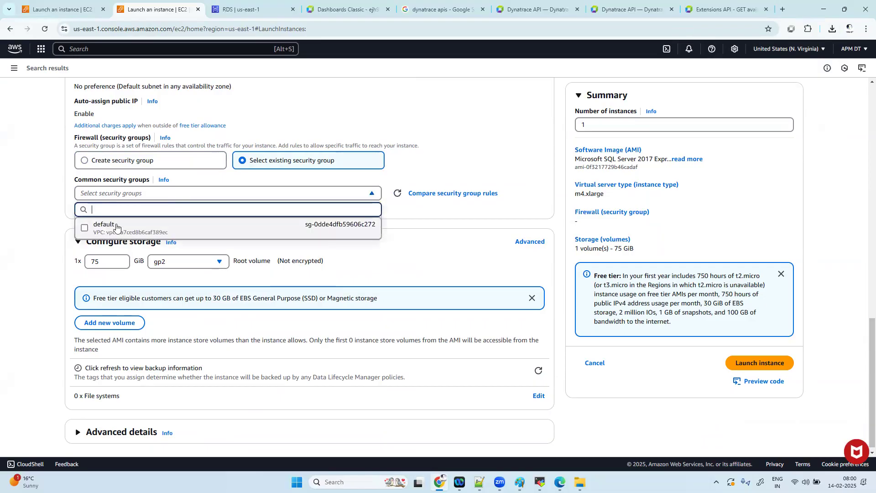
{"action": "left_click", "coordinate": [77, 227]}
{"action": "scroll", "coordinate": [321, 216], "scroll_direction": "up", "scroll_amount": 3}
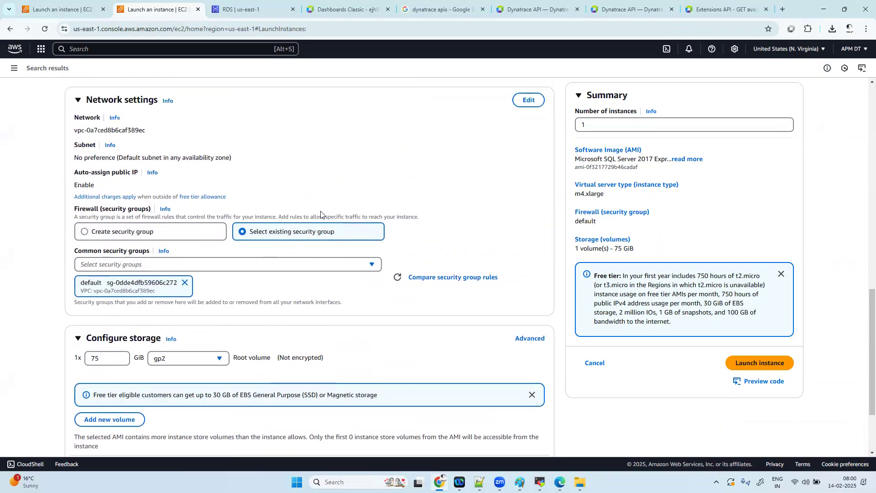
Launch the instance with its storage settings as they are and open the summary page of the new mssqlserver instance.
{"action": "scroll", "coordinate": [283, 315], "scroll_direction": "down", "scroll_amount": 4}
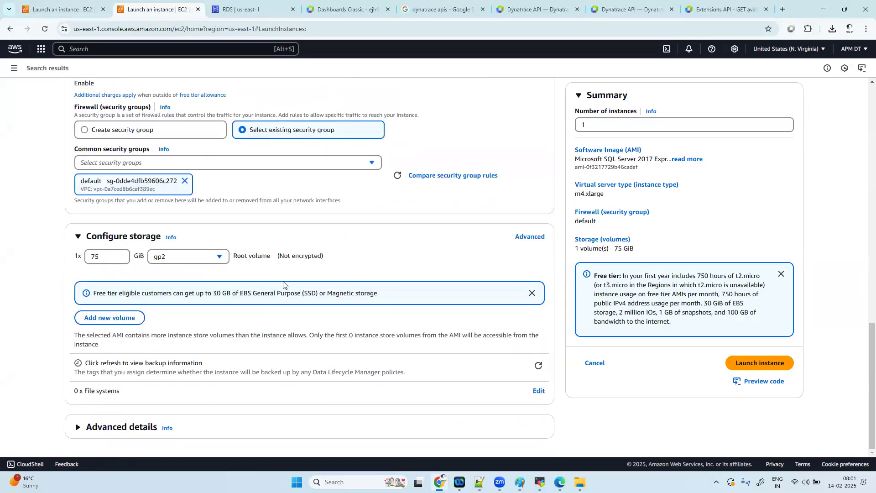
{"action": "left_click", "coordinate": [767, 363]}
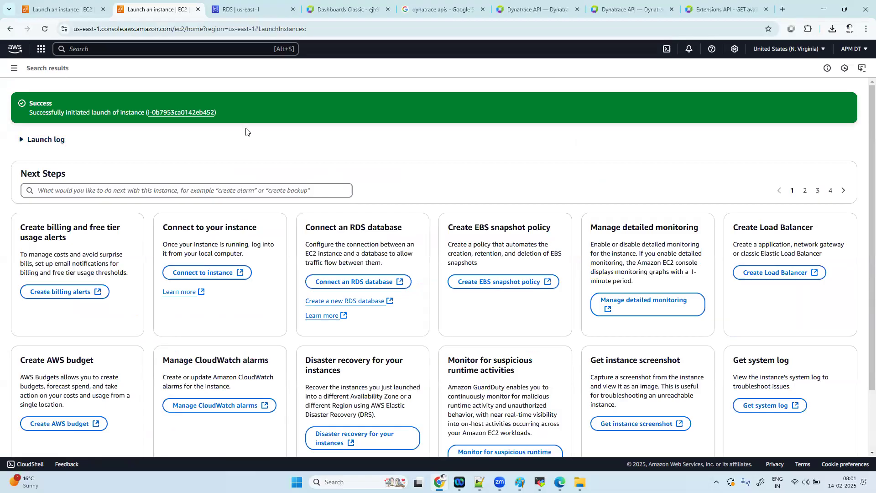
{"action": "left_click", "coordinate": [167, 113]}
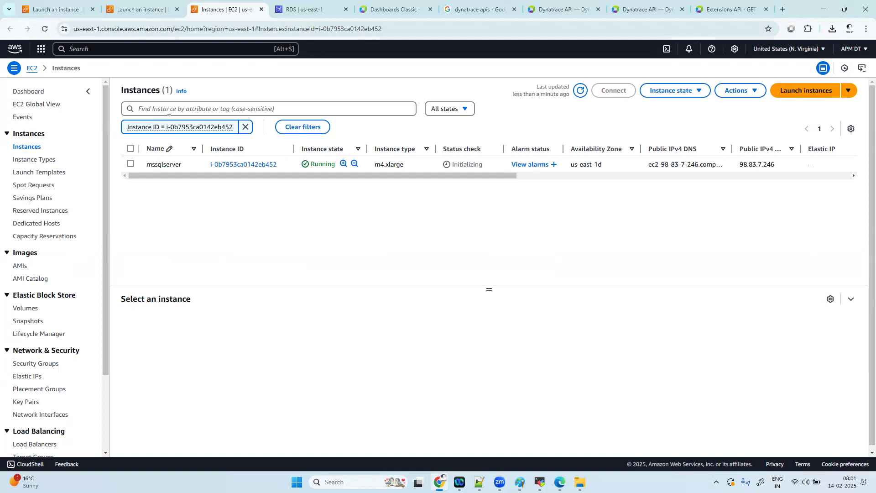
{"action": "left_click", "coordinate": [237, 165]}
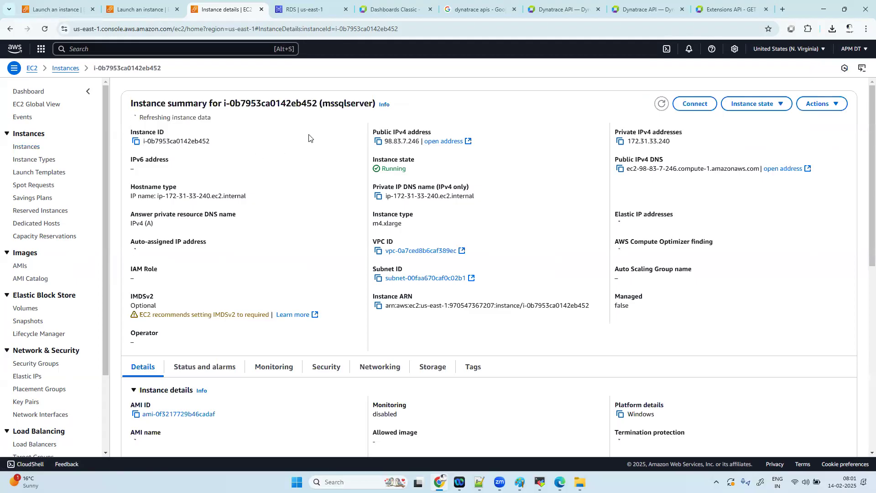
Copy the instance's public IPv4 address and switch to MobaXterm.
{"action": "left_click", "coordinate": [375, 142]}
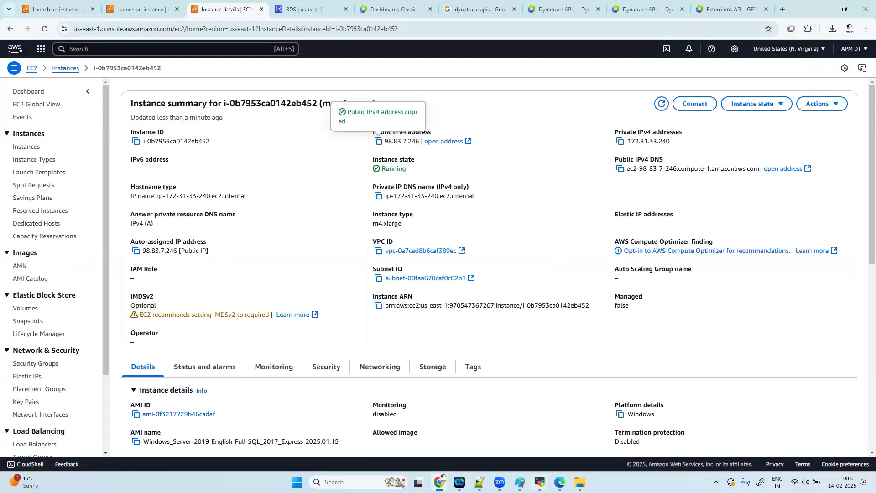
{"action": "key", "text": "alt+Tab"}
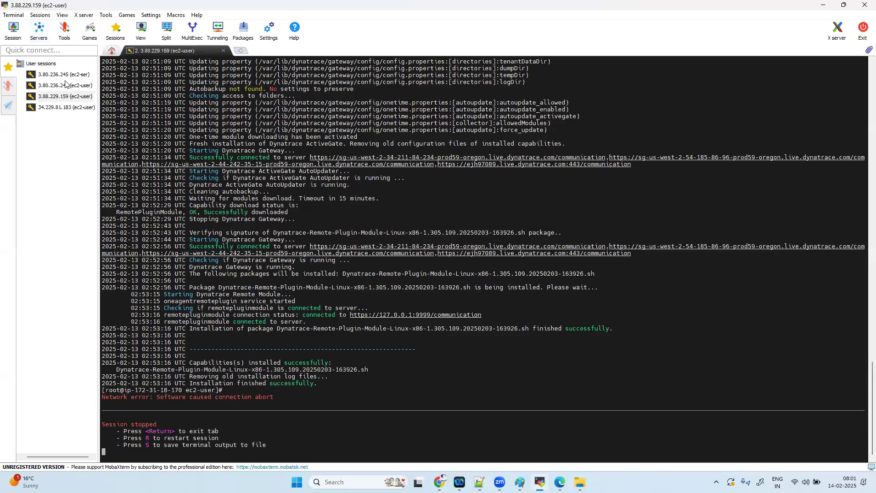
Delete both saved sessions for host 3.80.236.245 from the user sessions.
{"action": "left_click", "coordinate": [13, 29]}
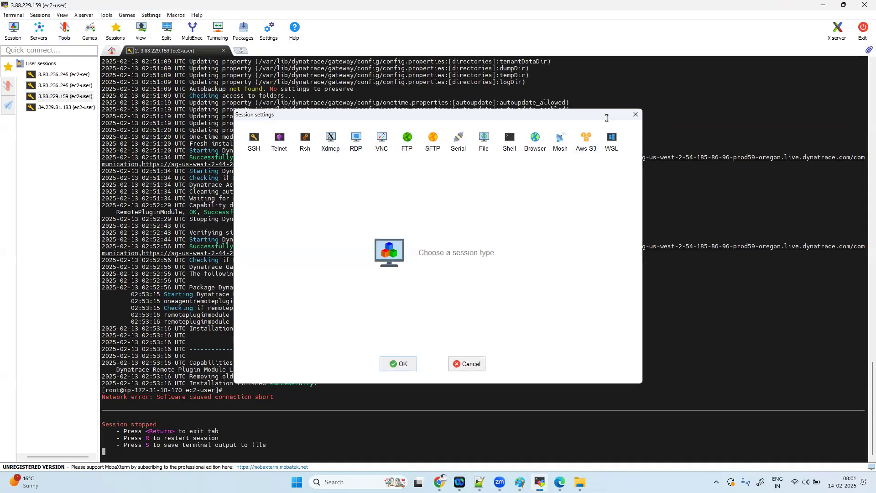
{"action": "left_click", "coordinate": [635, 114]}
{"action": "left_click", "coordinate": [75, 76]}
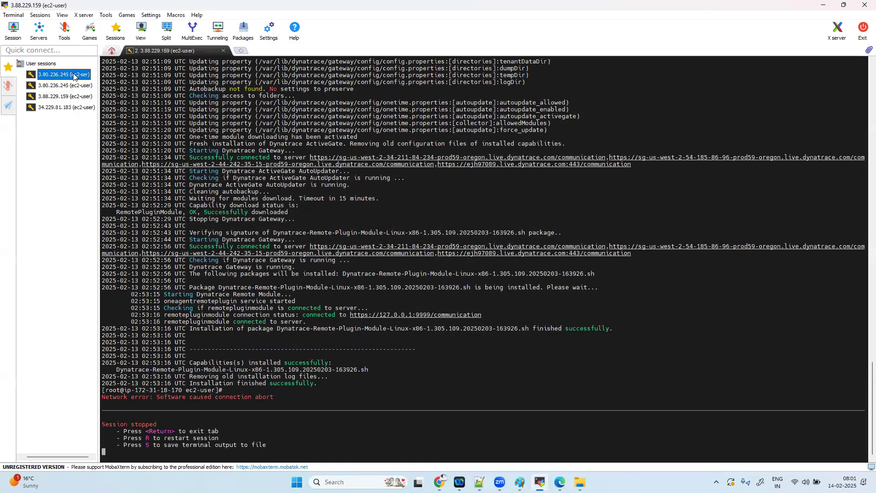
{"action": "right_click", "coordinate": [75, 75]}
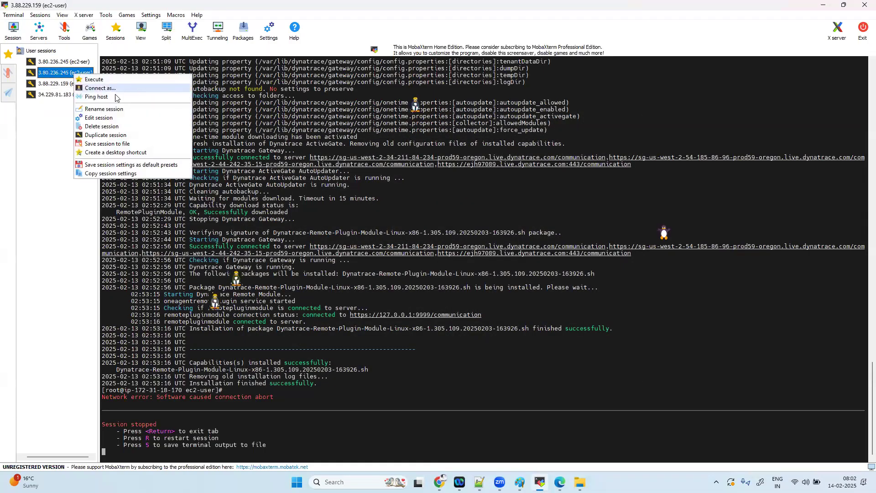
{"action": "left_click", "coordinate": [117, 127]}
{"action": "left_click", "coordinate": [453, 272]}
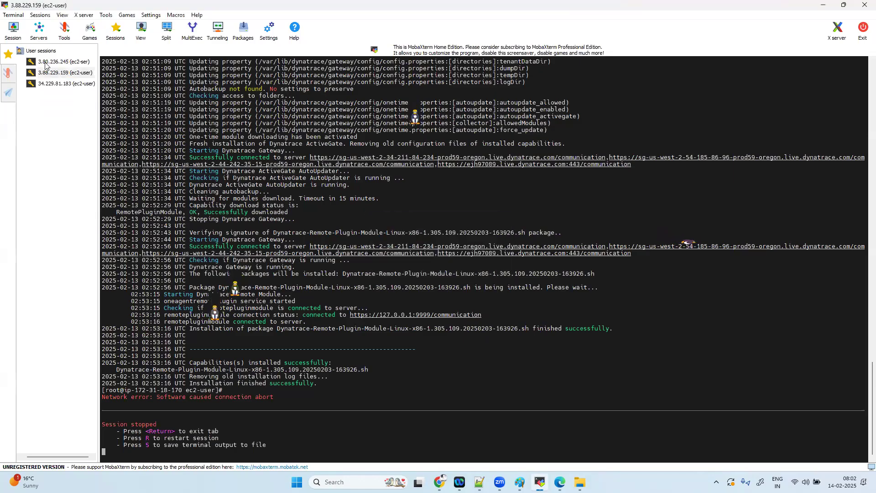
{"action": "right_click", "coordinate": [70, 64]}
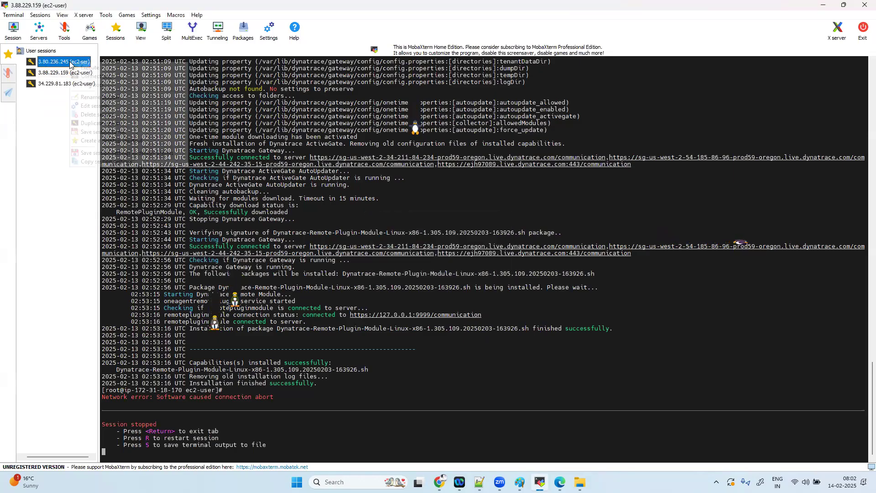
{"action": "left_click", "coordinate": [97, 115]}
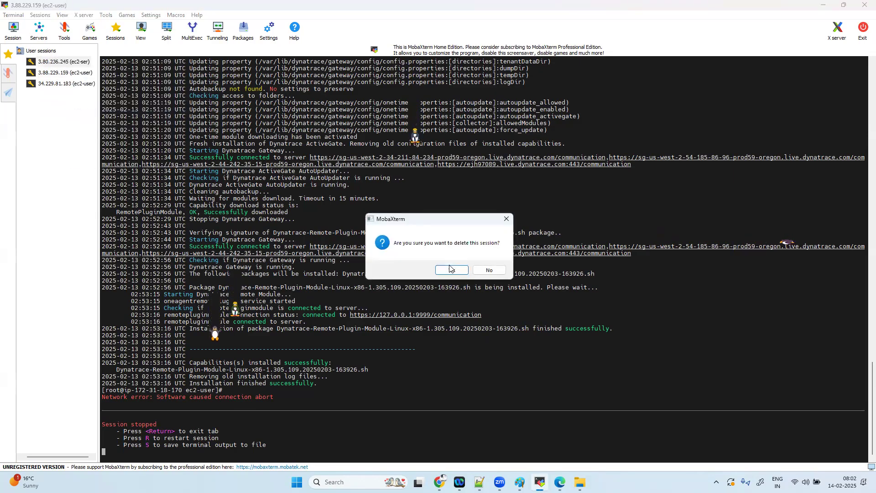
{"action": "left_click", "coordinate": [451, 269]}
Delete the saved sessions for hosts 3.88.229.159 and 34.229.81.183.
{"action": "right_click", "coordinate": [64, 62]}
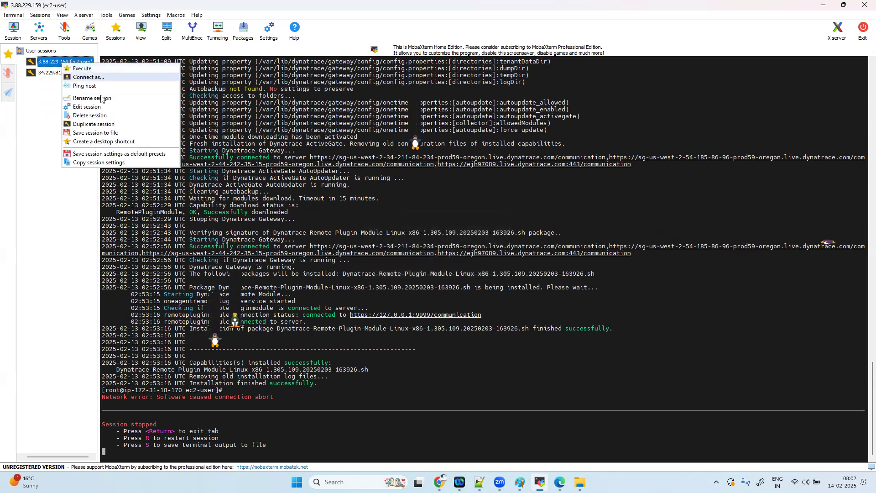
{"action": "left_click", "coordinate": [109, 116]}
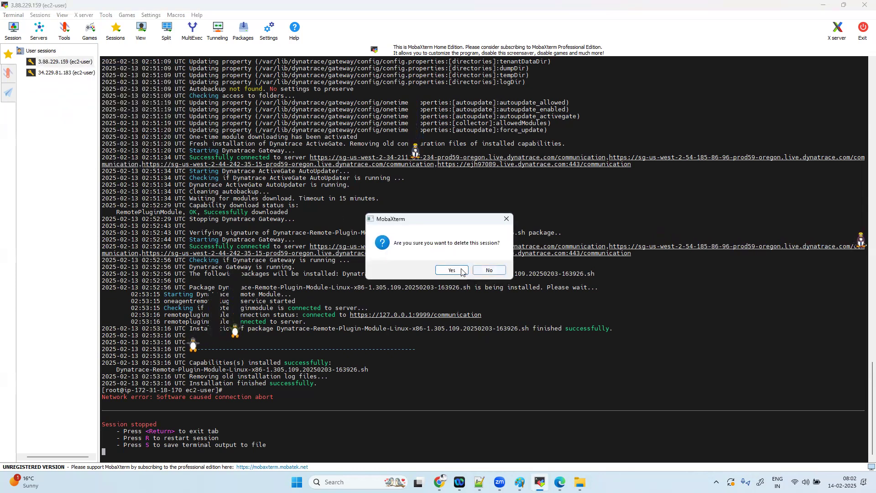
{"action": "left_click", "coordinate": [451, 269]}
{"action": "right_click", "coordinate": [62, 62]}
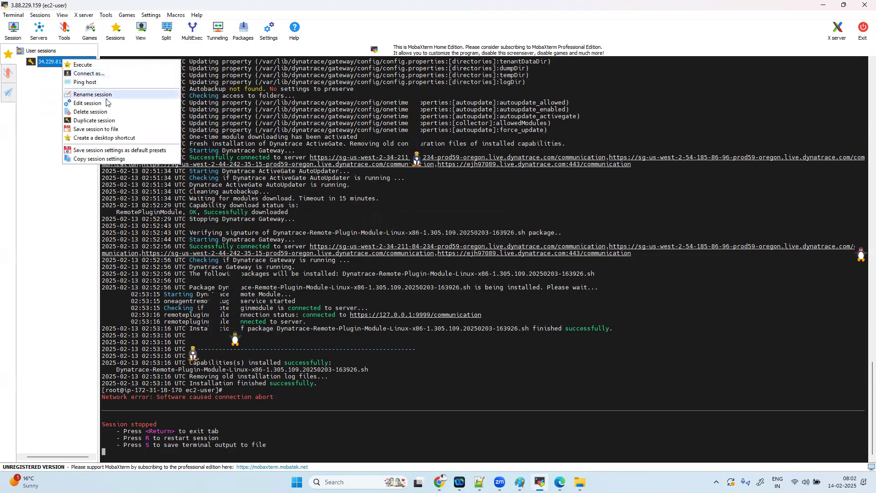
{"action": "left_click", "coordinate": [107, 112]}
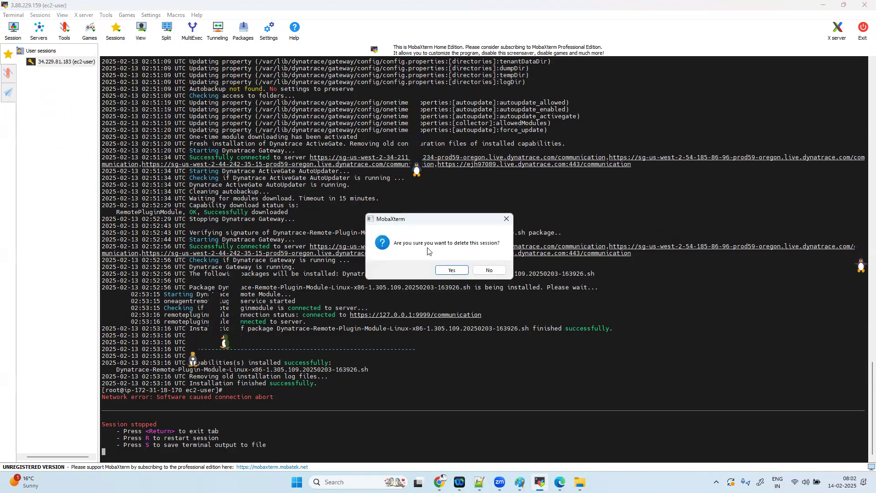
{"action": "left_click", "coordinate": [449, 269]}
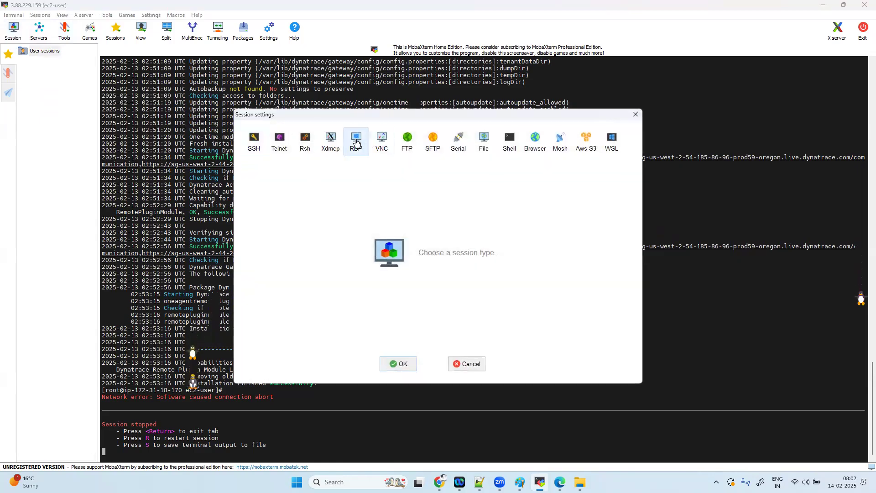
Set up a new RDP session with the instance's public IPv4 address 98.83.7.246 from the EC2 console as remote host.
{"action": "left_click", "coordinate": [357, 143]}
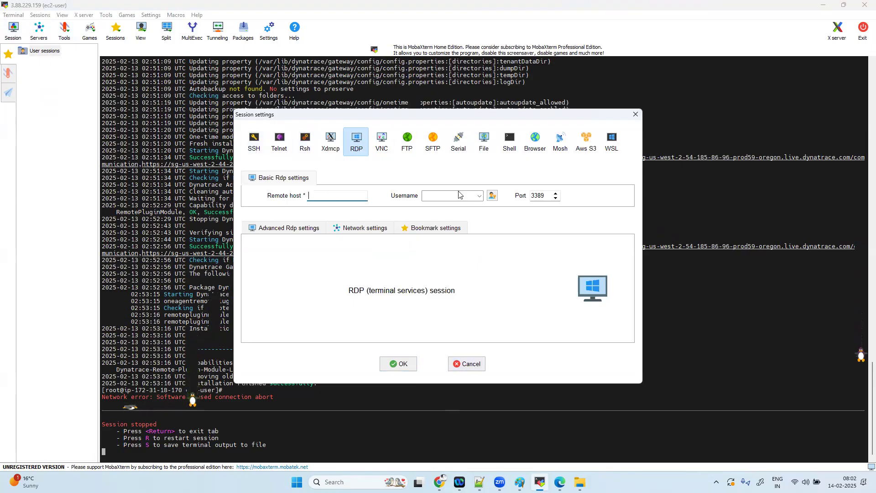
{"action": "key", "text": "alt+Tab"}
{"action": "left_click", "coordinate": [378, 141]}
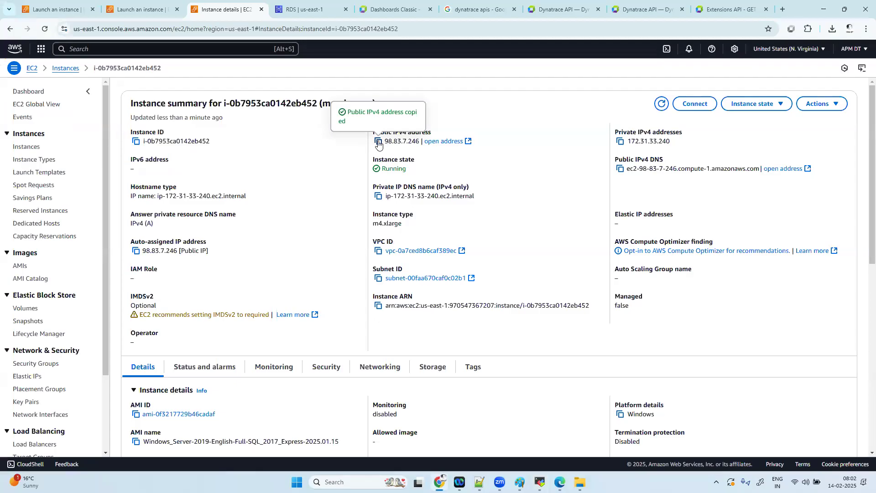
{"action": "key", "text": "alt+Tab"}
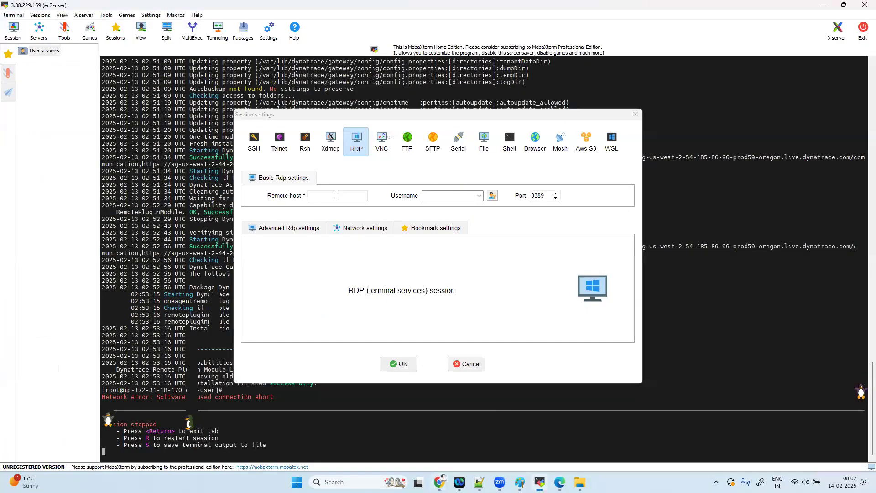
{"action": "left_click", "coordinate": [335, 195]}
{"action": "key", "text": "ctrl+v"}
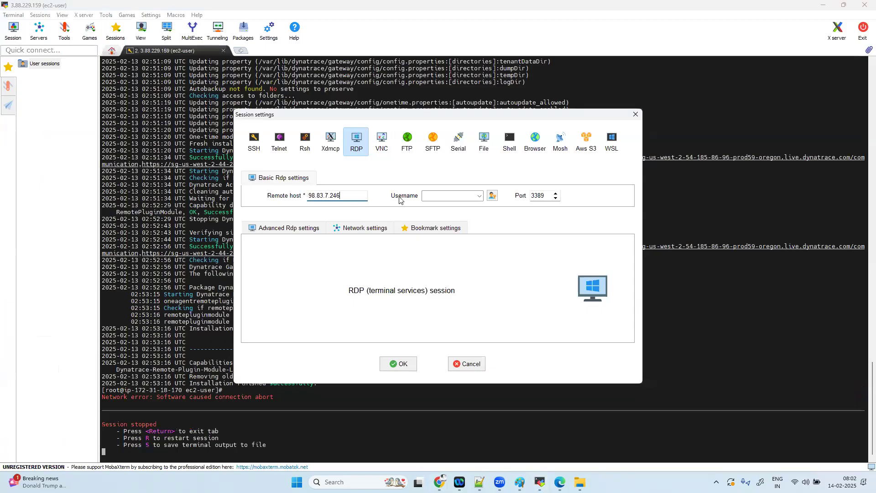
Copy the Administrator username from the instance's RDP client connection details in the EC2 console and enter it in the MobaXterm RDP session.
{"action": "left_click", "coordinate": [432, 196]}
{"action": "key", "text": "alt+Tab"}
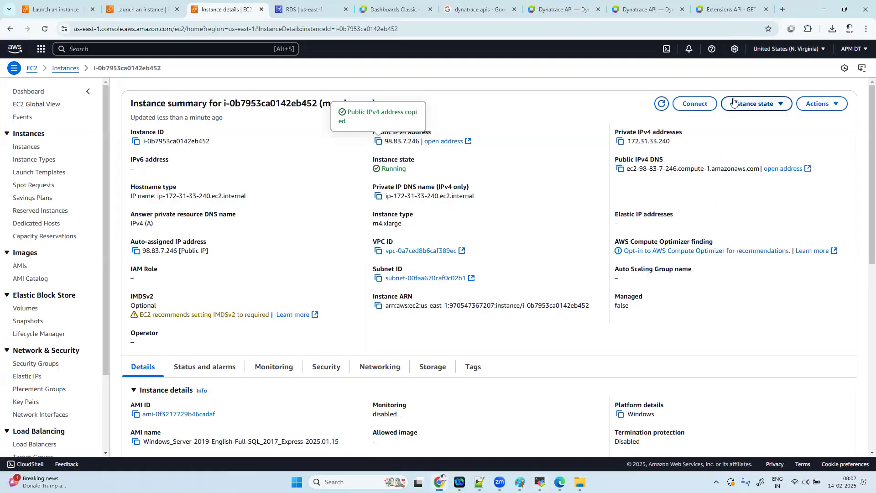
{"action": "left_click", "coordinate": [705, 104]}
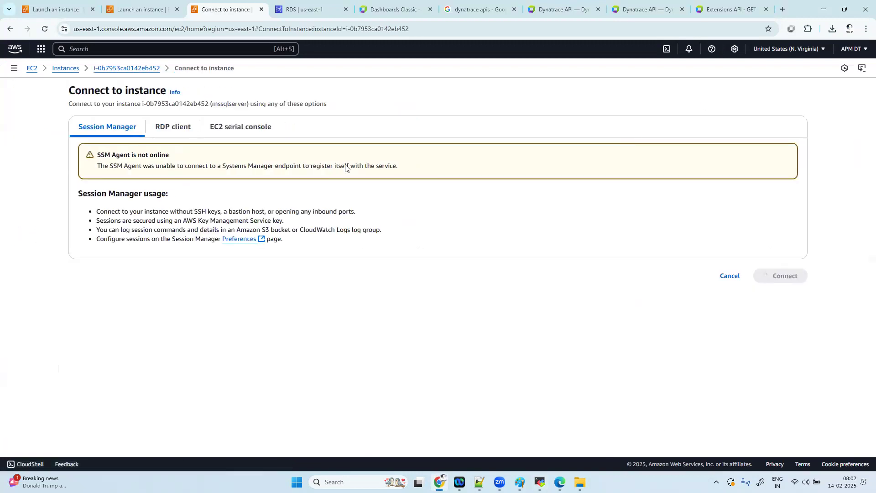
{"action": "left_click", "coordinate": [237, 128]}
{"action": "left_click", "coordinate": [179, 130]}
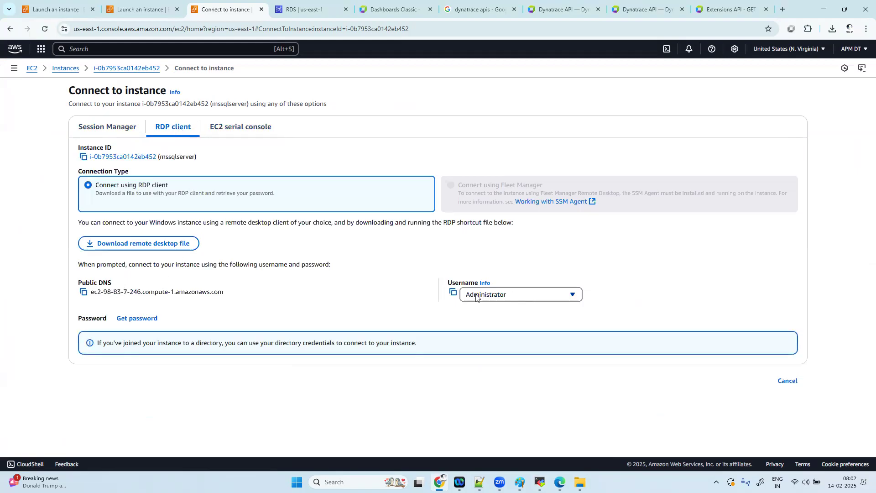
{"action": "left_click", "coordinate": [452, 292]}
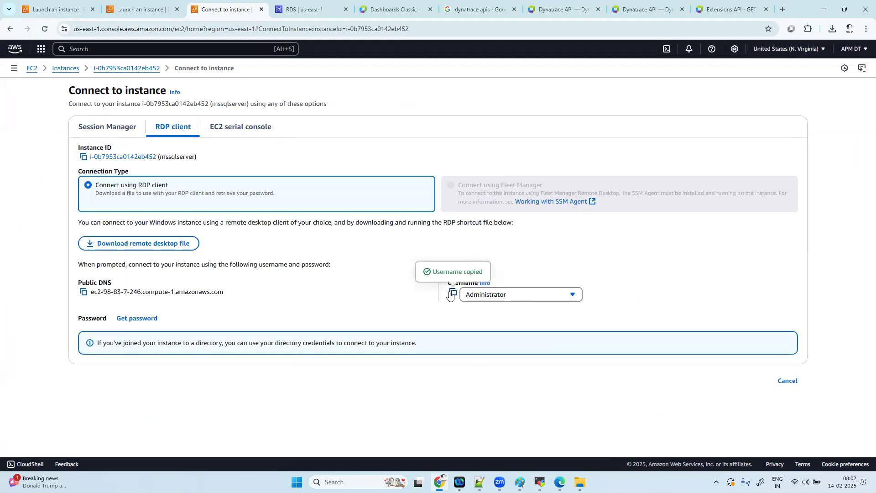
{"action": "left_click", "coordinate": [539, 482]}
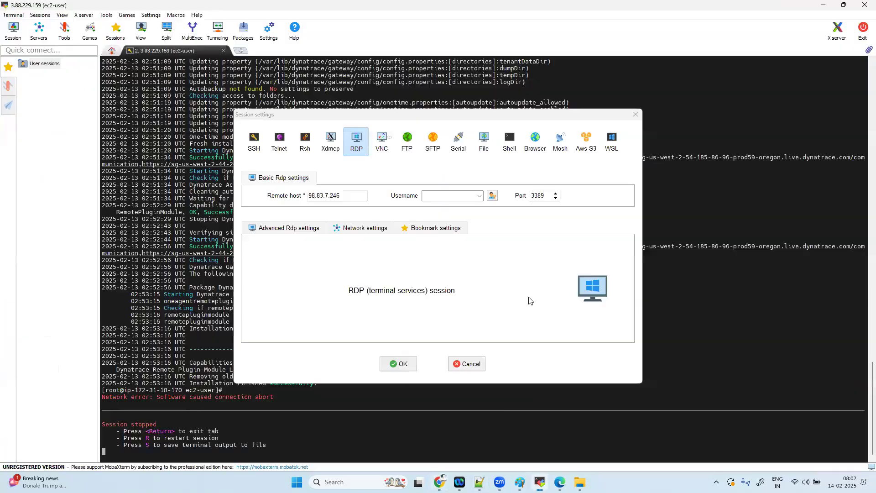
{"action": "left_click", "coordinate": [449, 196]}
{"action": "key", "text": "ctrl+v"}
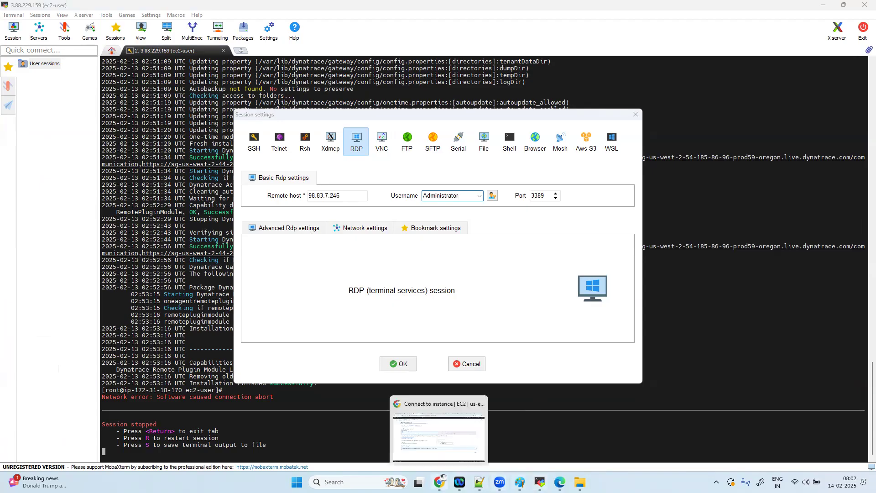
Switch to the EC2 console, request the instance's Windows password and check the mssqlserver status in the instances list.
{"action": "left_click", "coordinate": [439, 482]}
{"action": "left_click", "coordinate": [133, 319]}
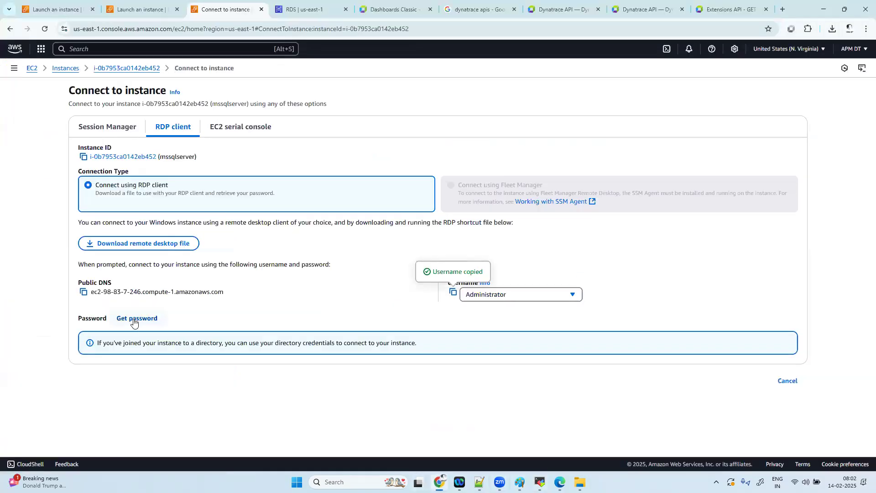
{"action": "left_click", "coordinate": [122, 69]}
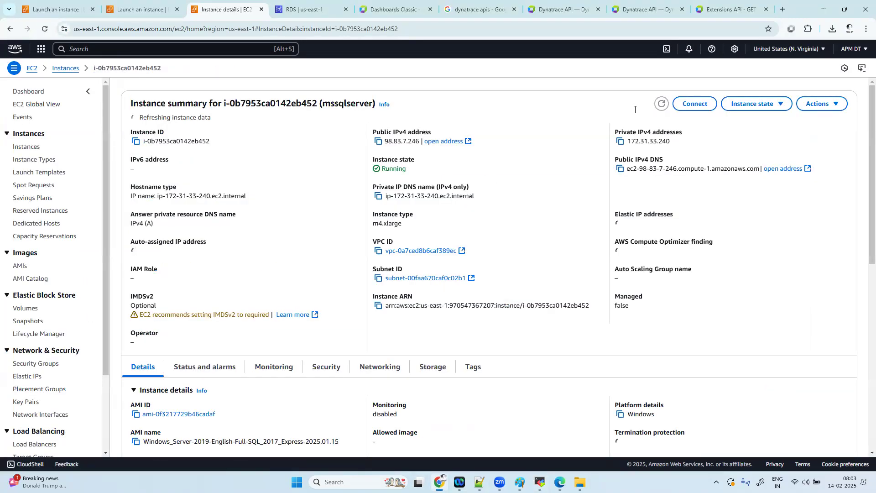
{"action": "left_click", "coordinate": [66, 69]}
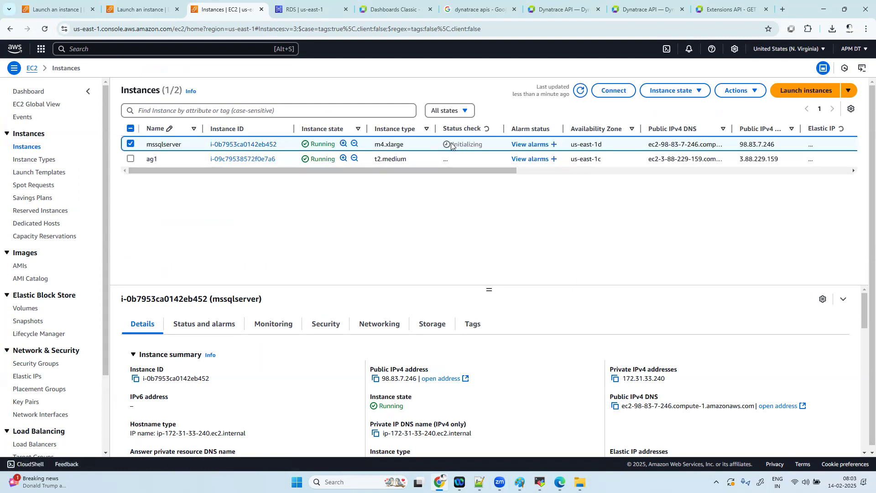
Request the Windows password again from the mssqlserver instance's RDP client connection details, and return to the instances list.
{"action": "left_click", "coordinate": [257, 144]}
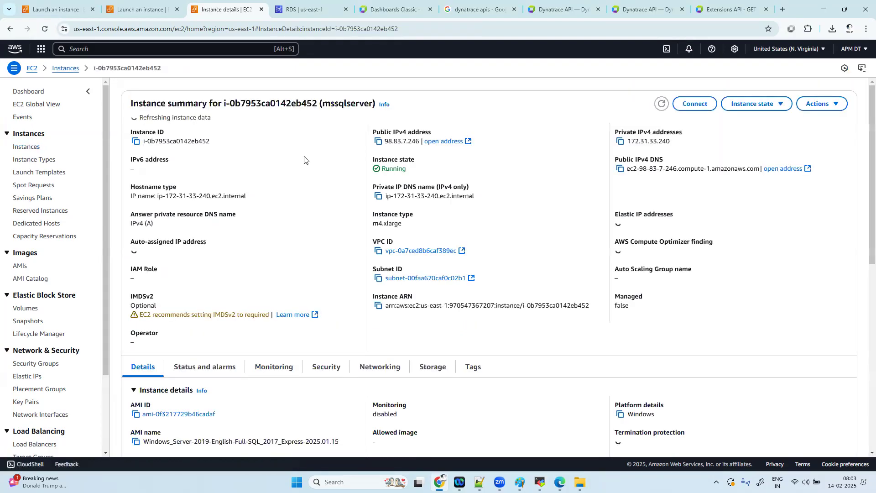
{"action": "left_click", "coordinate": [702, 106]}
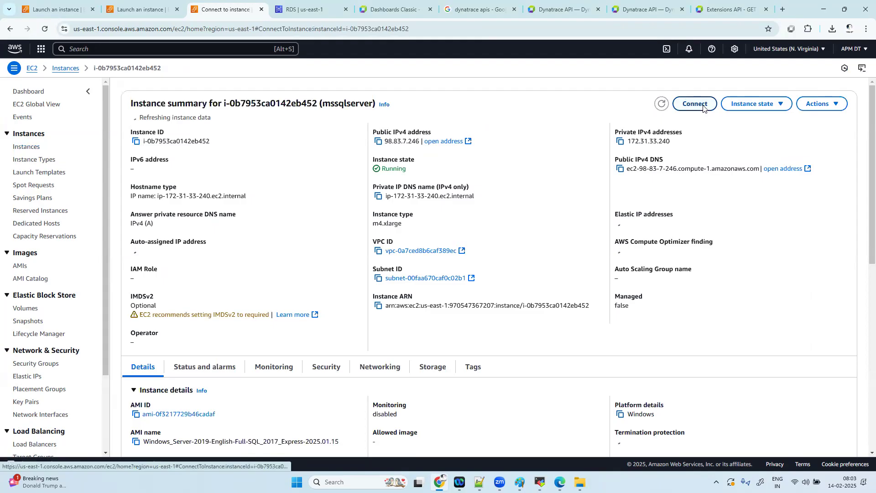
{"action": "left_click", "coordinate": [244, 130]}
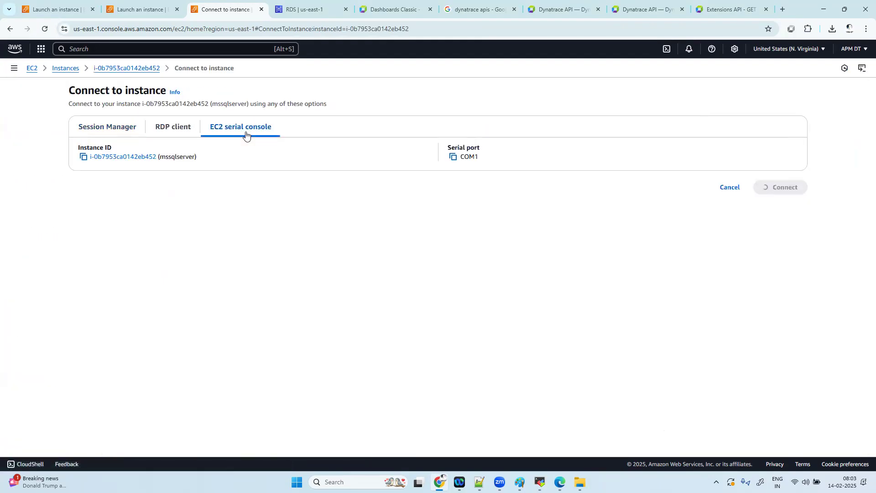
{"action": "left_click", "coordinate": [175, 130]}
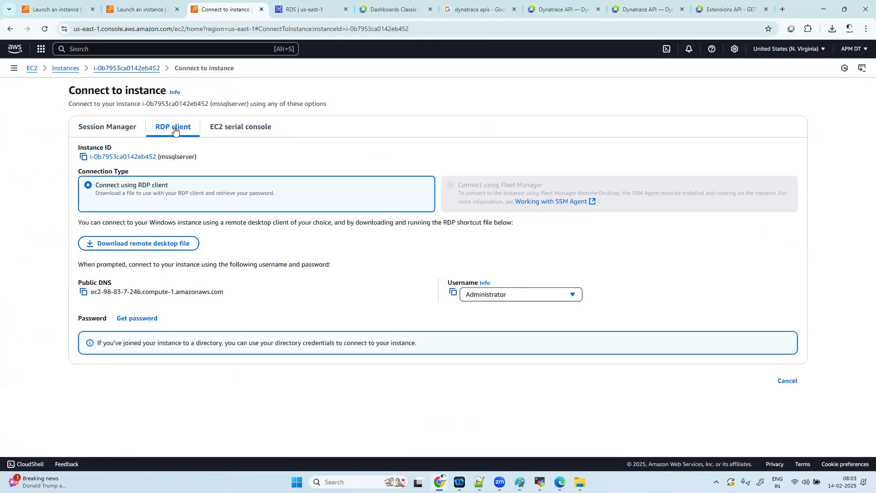
{"action": "left_click", "coordinate": [135, 319]}
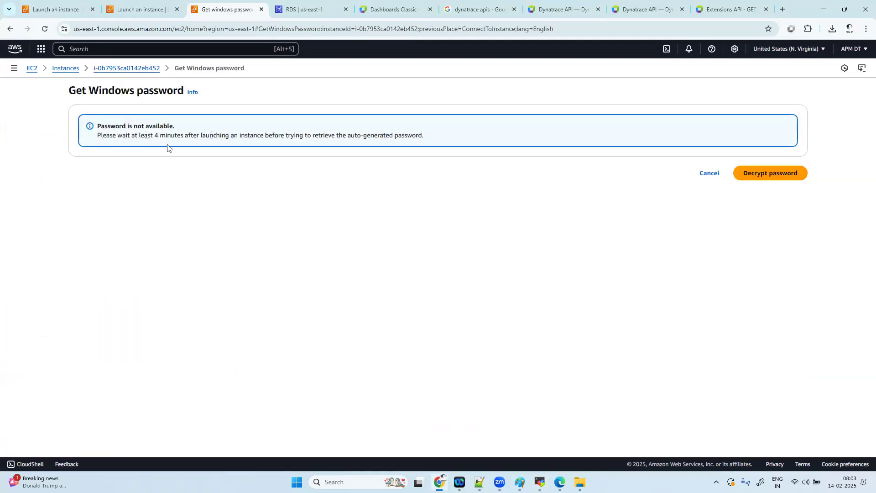
{"action": "left_click", "coordinate": [117, 69]}
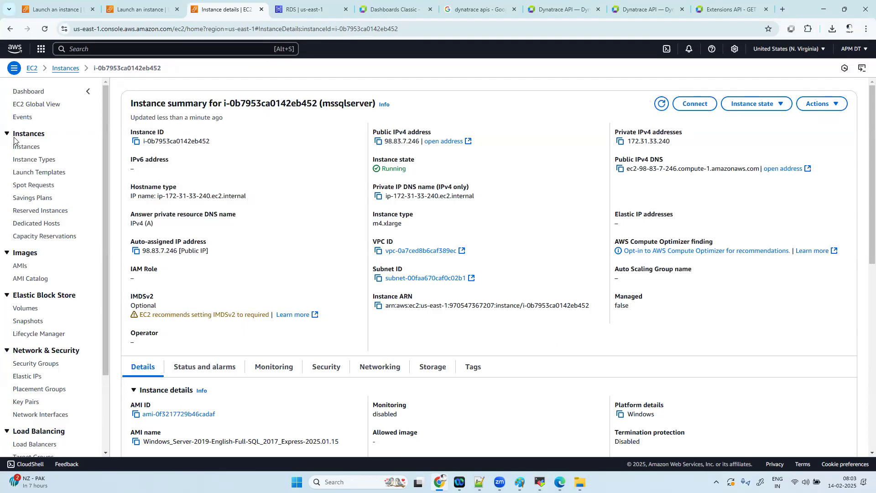
{"action": "left_click", "coordinate": [26, 147]}
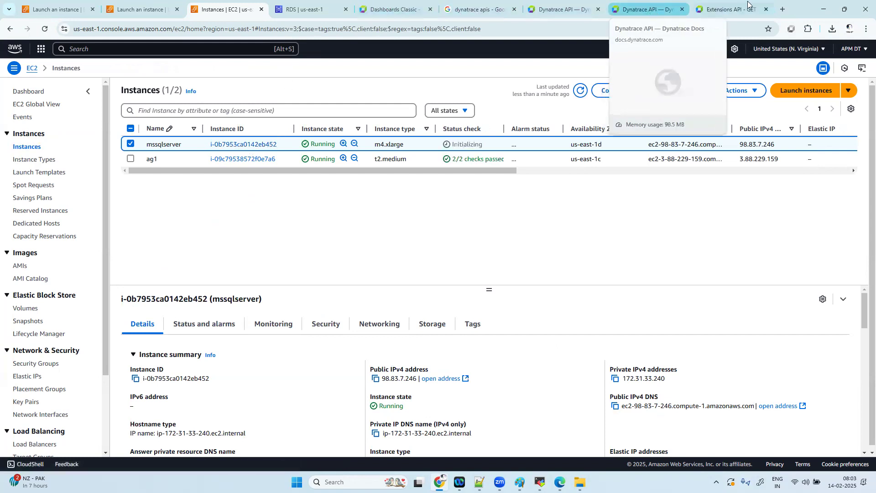
Go through the open Dynatrace API documentation pages, switch to the Dynatrace environment and open the list of installed apps.
{"action": "left_click", "coordinate": [729, 10]}
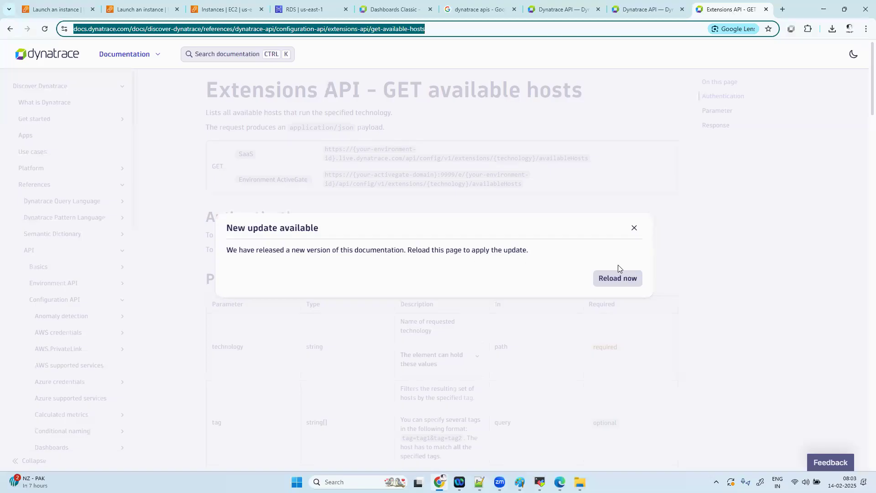
{"action": "left_click", "coordinate": [645, 9]}
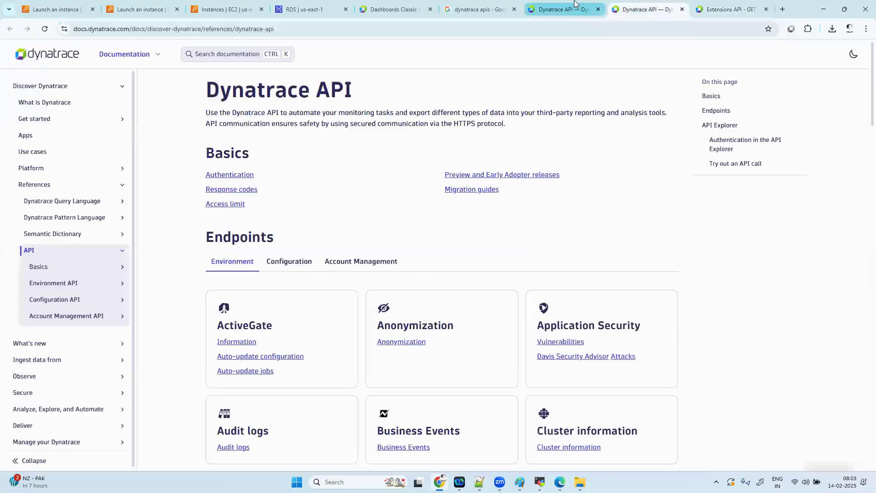
{"action": "left_click", "coordinate": [561, 9]}
{"action": "left_click", "coordinate": [396, 8]}
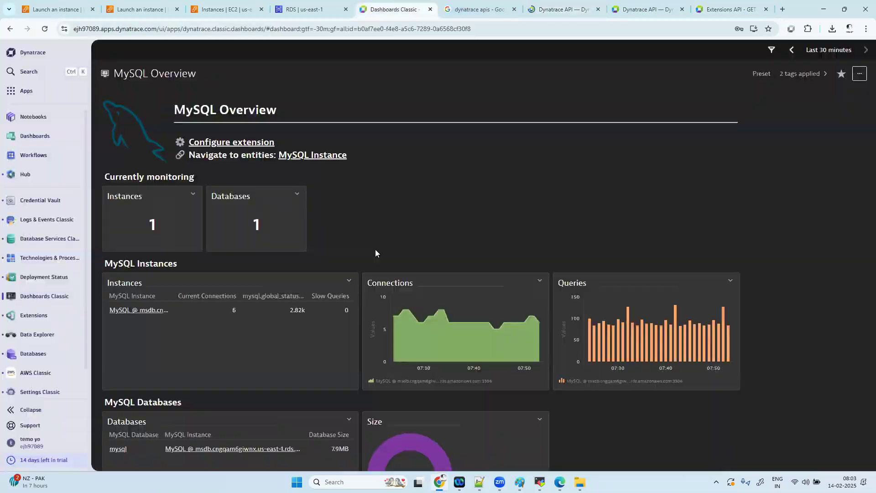
{"action": "left_click", "coordinate": [26, 92]}
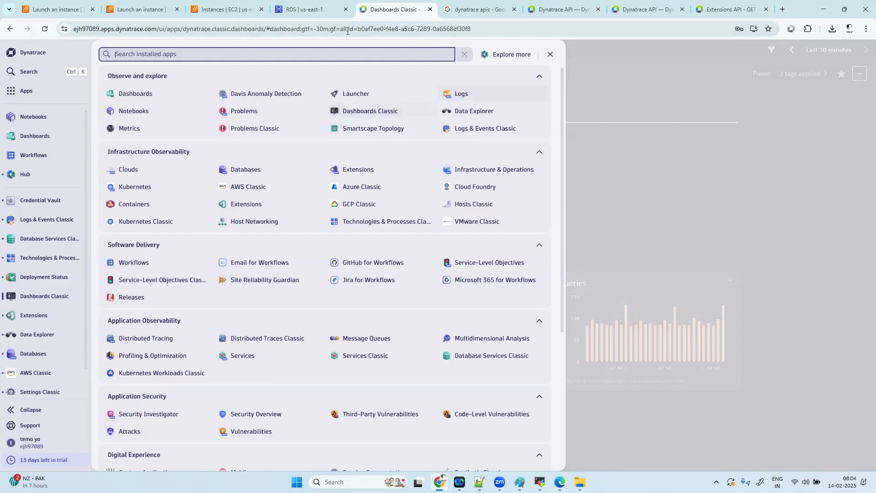
Switch to the EC2 console, refresh the instances list and request mssqlserver's Windows password from its RDP client connection details.
{"action": "left_click", "coordinate": [225, 7]}
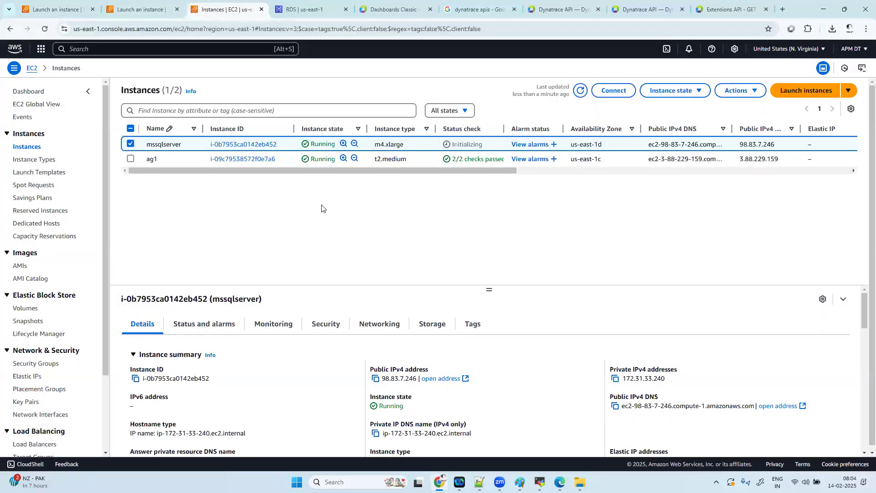
{"action": "left_click", "coordinate": [580, 91]}
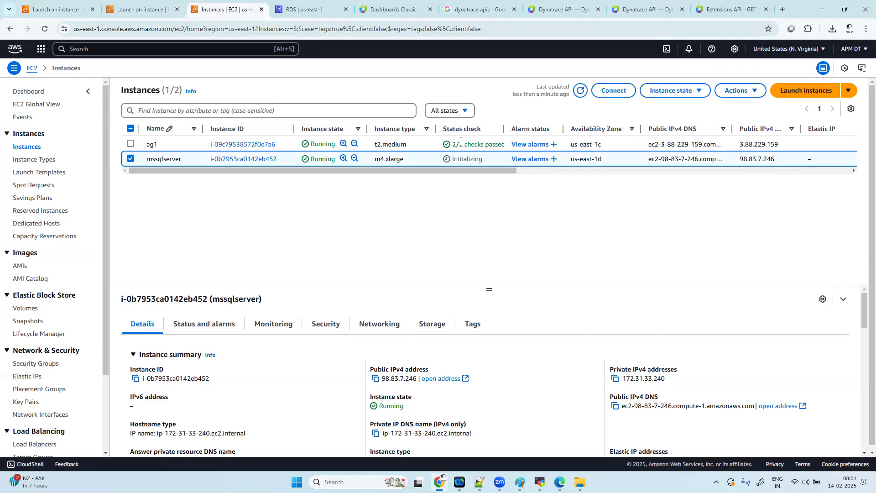
{"action": "left_click", "coordinate": [246, 159]}
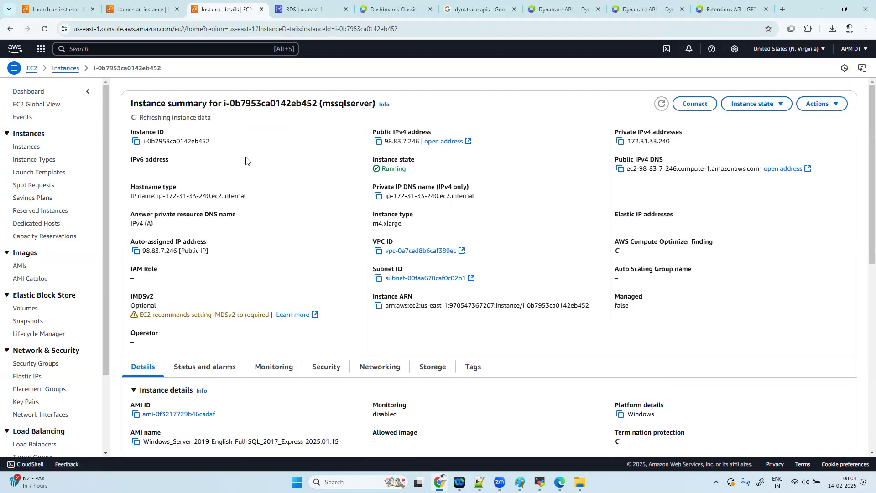
{"action": "left_click", "coordinate": [694, 104]}
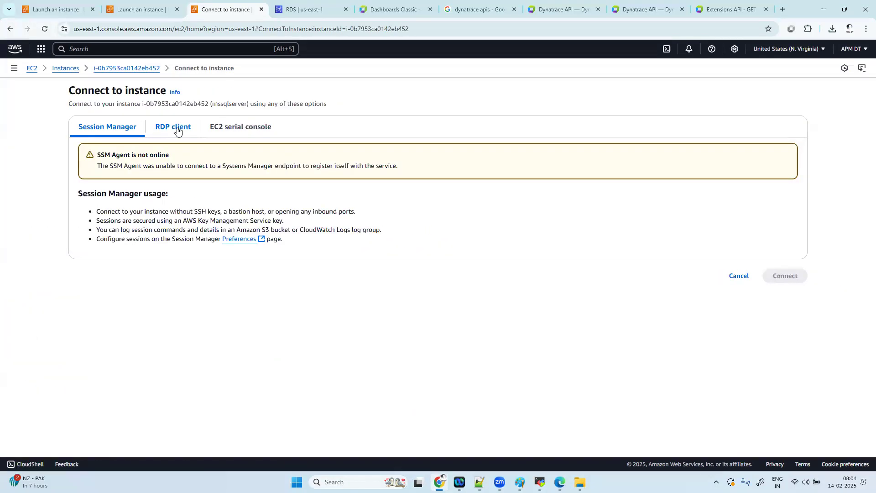
{"action": "left_click", "coordinate": [177, 130]}
{"action": "left_click", "coordinate": [135, 318]}
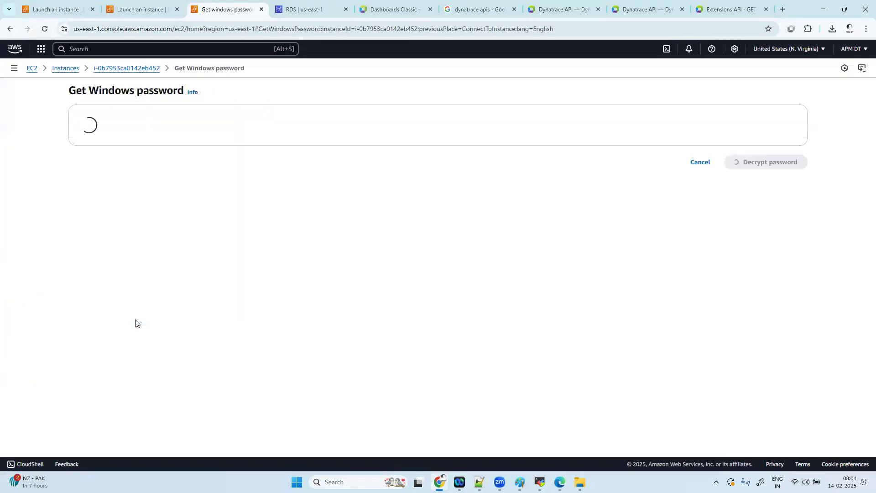
{"action": "left_click", "coordinate": [132, 69]}
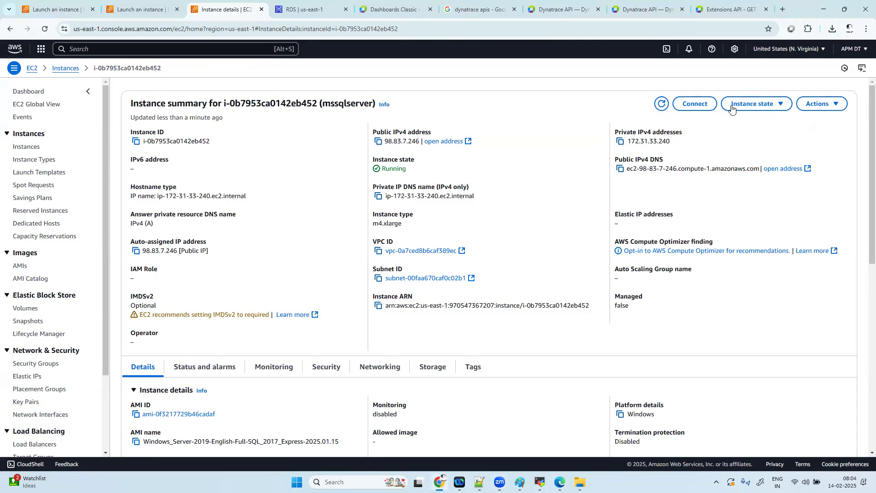
Reopen mssqlserver from the instances list, retry the Windows password request for RDP, and go back to the instance summary.
{"action": "left_click", "coordinate": [65, 69]}
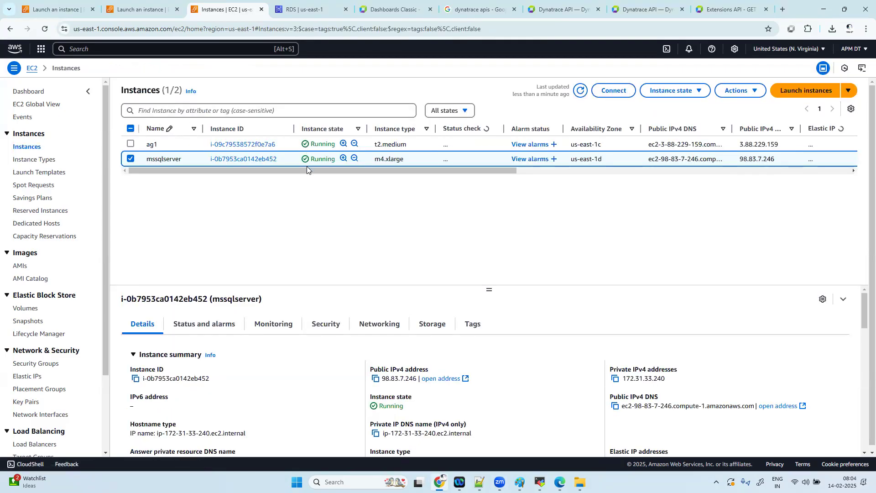
{"action": "left_click", "coordinate": [255, 159]}
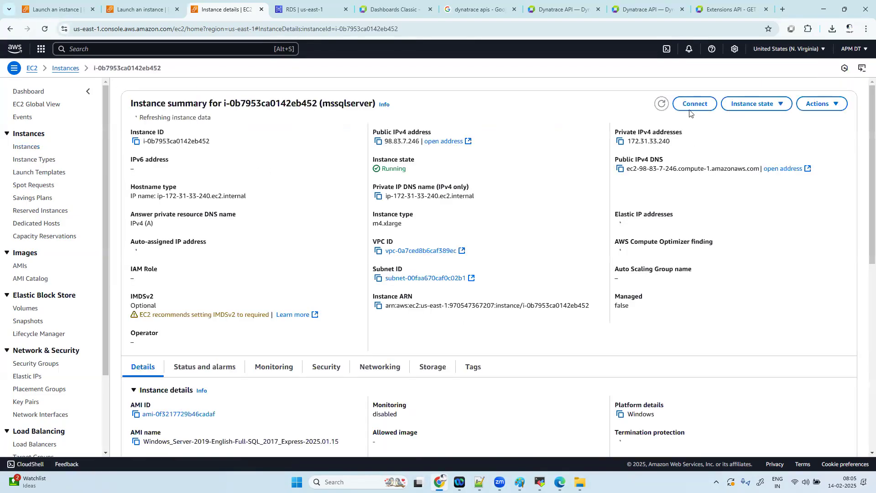
{"action": "left_click", "coordinate": [691, 106]}
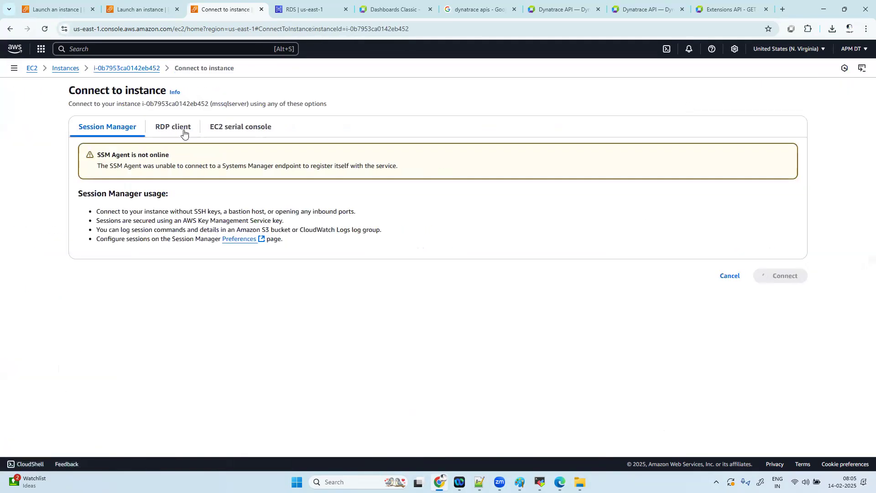
{"action": "left_click", "coordinate": [185, 131]}
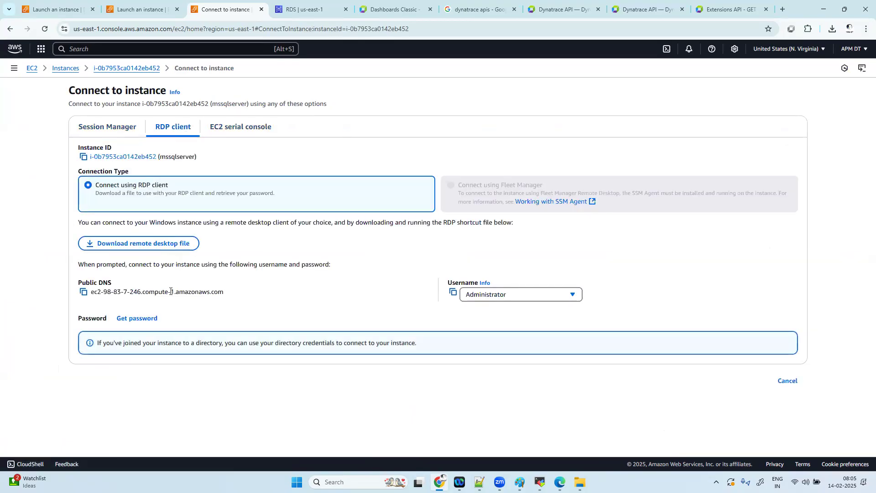
{"action": "left_click", "coordinate": [137, 319]}
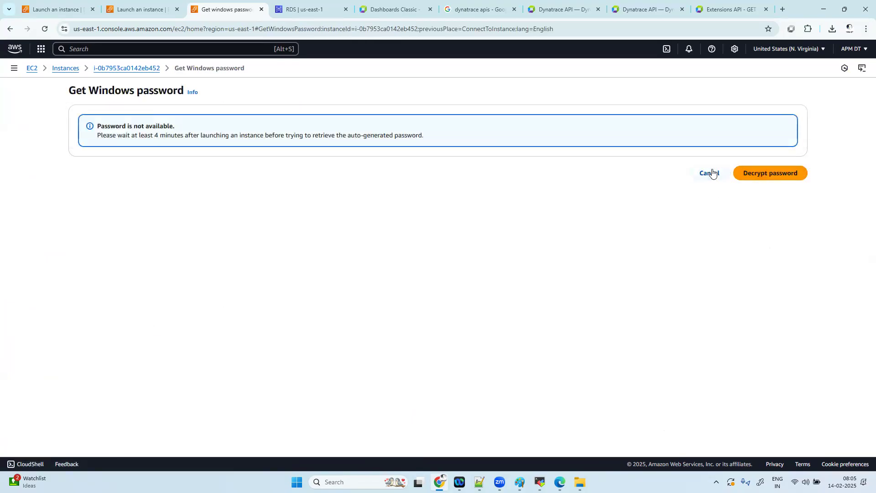
{"action": "left_click", "coordinate": [710, 173]}
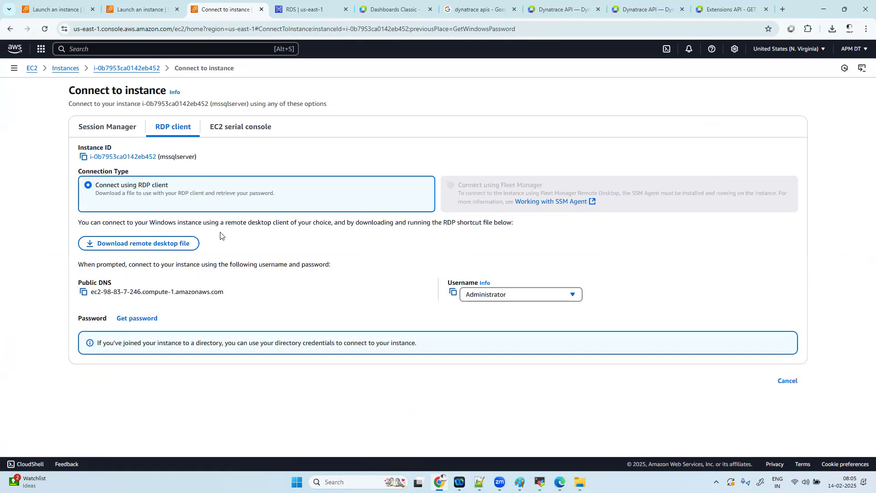
{"action": "left_click", "coordinate": [130, 68]}
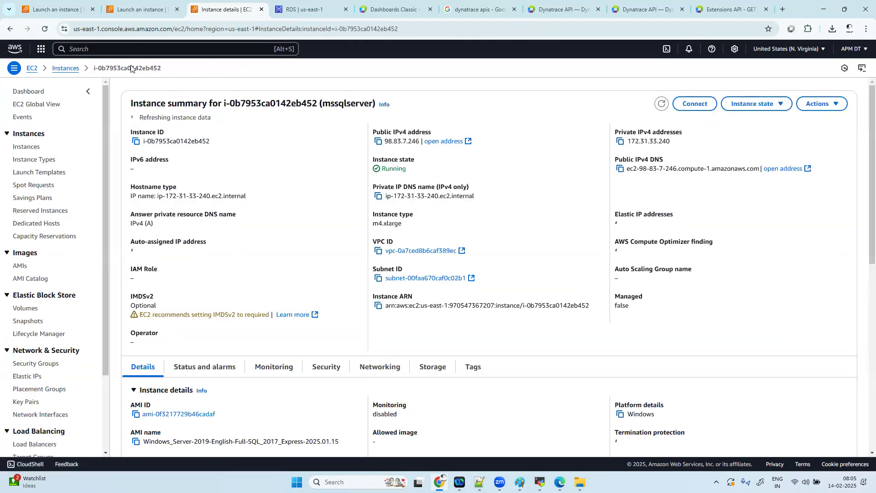
Switch to Dynatrace and open the Extensions app's list of installed extensions.
{"action": "left_click", "coordinate": [395, 9]}
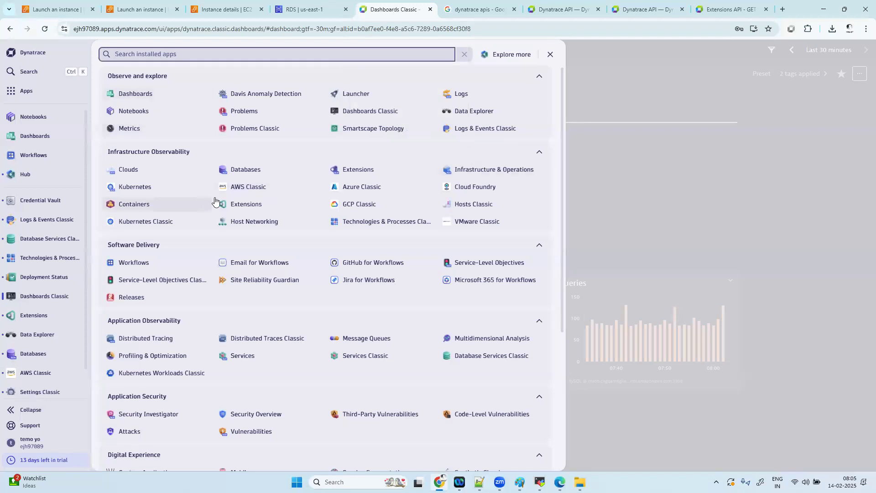
{"action": "left_click", "coordinate": [369, 172]}
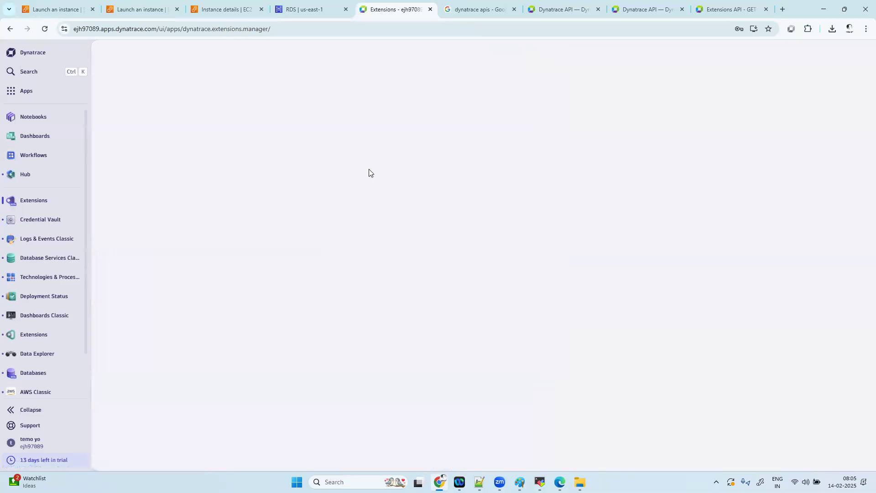
{"action": "mouse_move", "coordinate": [500, 482]}
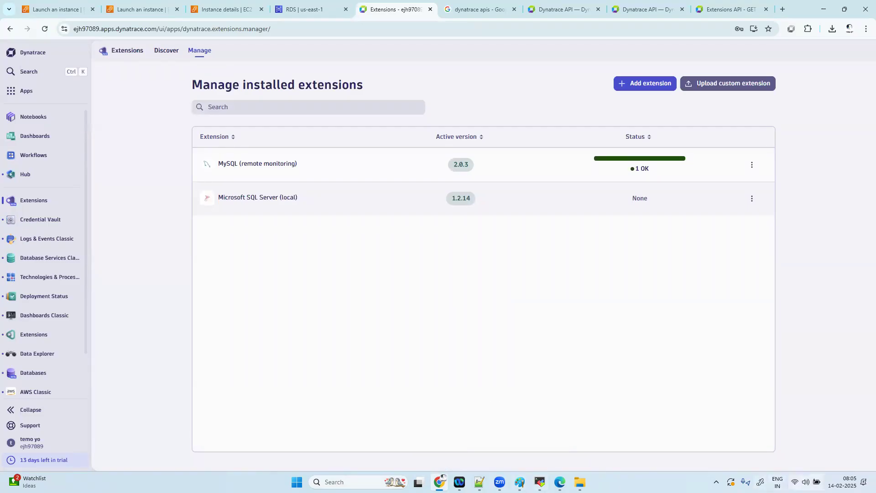
{"action": "left_click", "coordinate": [805, 482]}
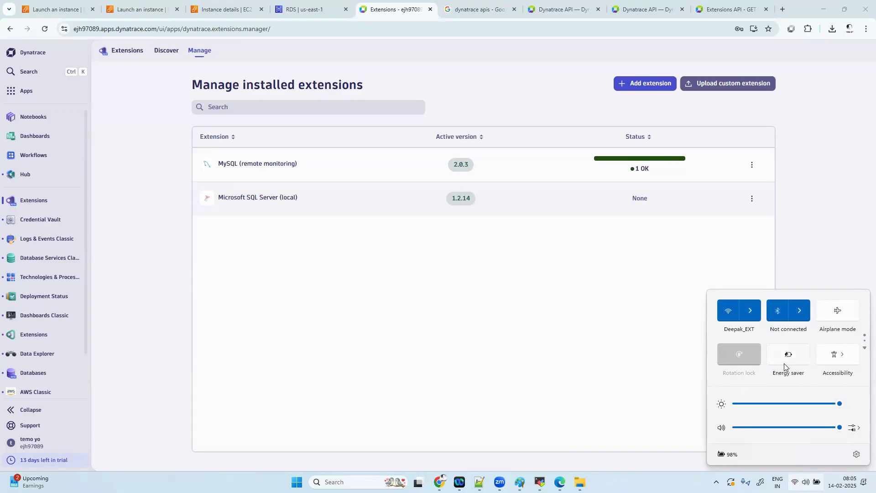
{"action": "left_click", "coordinate": [830, 228]}
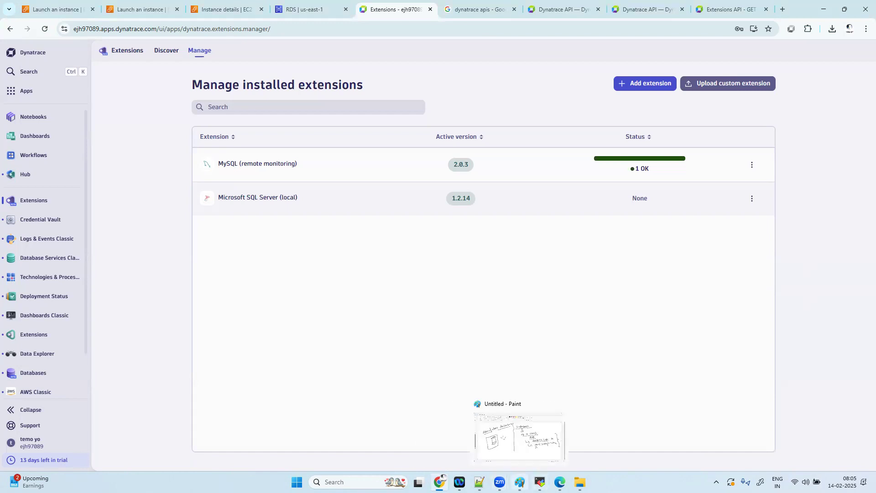
Switch to Paint and sketch a mark inside the standalone server box, a diamond beside it, and arrows with two slanted underlines below.
{"action": "left_click", "coordinate": [520, 482]}
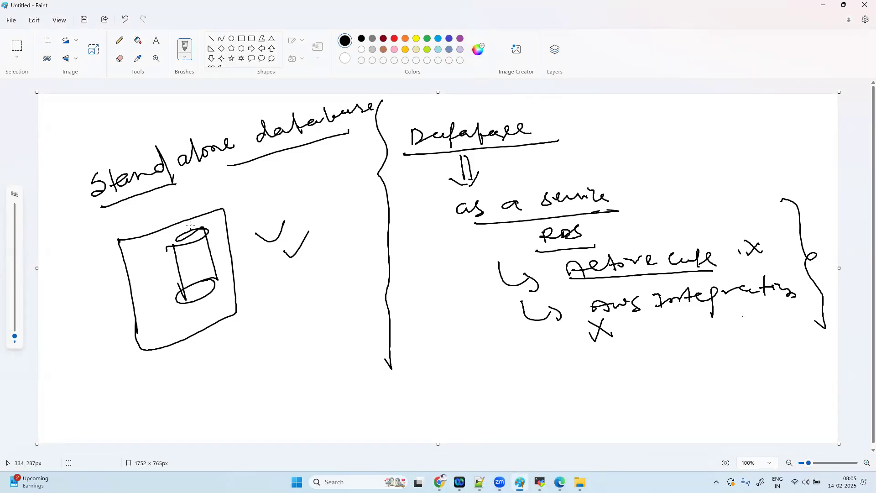
{"action": "mouse_move", "coordinate": [150, 312]}
{"action": "left_mouse_down"}
{"action": "mouse_move", "coordinate": [168, 330]}
{"action": "mouse_move", "coordinate": [176, 324]}
{"action": "left_mouse_up"}
{"action": "mouse_move", "coordinate": [214, 363]}
{"action": "left_mouse_down"}
{"action": "mouse_move", "coordinate": [263, 368]}
{"action": "mouse_move", "coordinate": [265, 377]}
{"action": "left_mouse_up"}
{"action": "mouse_move", "coordinate": [299, 325]}
{"action": "left_mouse_down"}
{"action": "mouse_move", "coordinate": [271, 304]}
{"action": "mouse_move", "coordinate": [309, 261]}
{"action": "mouse_move", "coordinate": [349, 303]}
{"action": "mouse_move", "coordinate": [309, 341]}
{"action": "left_mouse_up"}
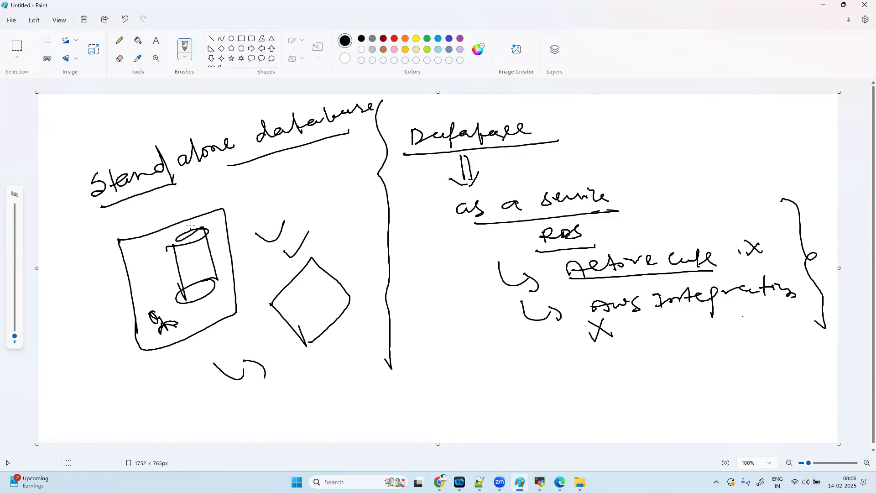
{"action": "mouse_move", "coordinate": [266, 336]}
{"action": "left_mouse_down"}
{"action": "mouse_move", "coordinate": [292, 338]}
{"action": "mouse_move", "coordinate": [286, 365]}
{"action": "mouse_move", "coordinate": [251, 396]}
{"action": "left_mouse_up"}
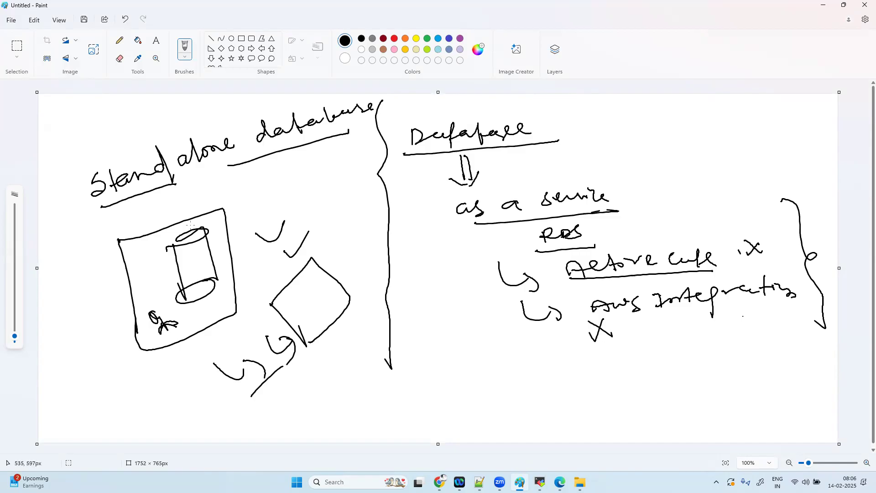
{"action": "left_click_drag", "start_coordinate": [312, 355], "coordinate": [271, 393]}
Extend the mark inside the server box and connect it with a line to a circled handwritten label "Agent" below.
{"action": "mouse_move", "coordinate": [164, 317]}
{"action": "left_mouse_down"}
{"action": "mouse_move", "coordinate": [158, 338]}
{"action": "mouse_move", "coordinate": [186, 330]}
{"action": "left_mouse_up"}
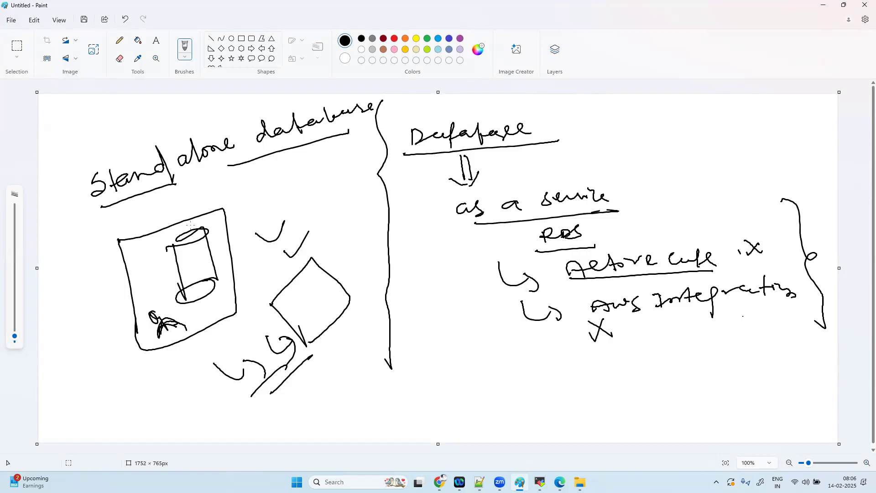
{"action": "mouse_move", "coordinate": [152, 328]}
{"action": "left_mouse_down"}
{"action": "mouse_move", "coordinate": [110, 401]}
{"action": "mouse_move", "coordinate": [151, 405]}
{"action": "mouse_move", "coordinate": [165, 365]}
{"action": "left_mouse_up"}
{"action": "mouse_move", "coordinate": [134, 427]}
{"action": "left_mouse_down"}
{"action": "mouse_move", "coordinate": [122, 370]}
{"action": "mouse_move", "coordinate": [128, 425]}
{"action": "left_mouse_up"}
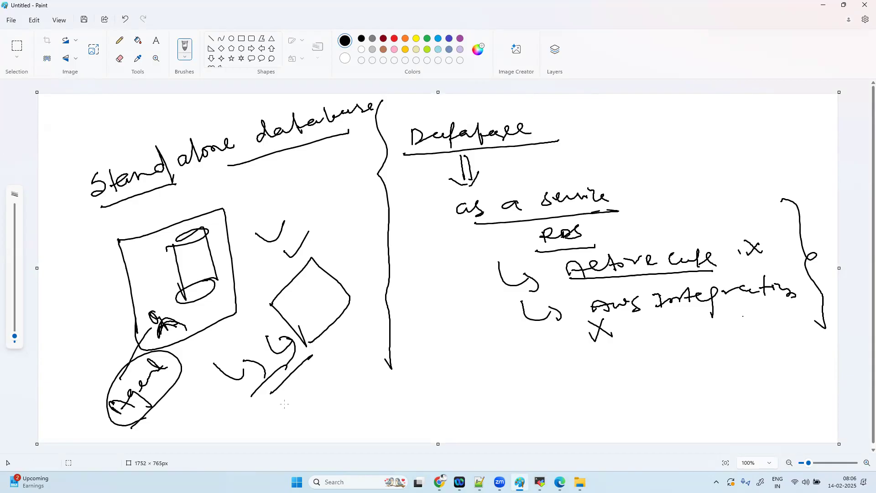
Switch back to Dynatrace and start a monitoring configuration for the Microsoft SQL Server (local) extension with Single Host as the scope.
{"action": "left_click", "coordinate": [440, 482]}
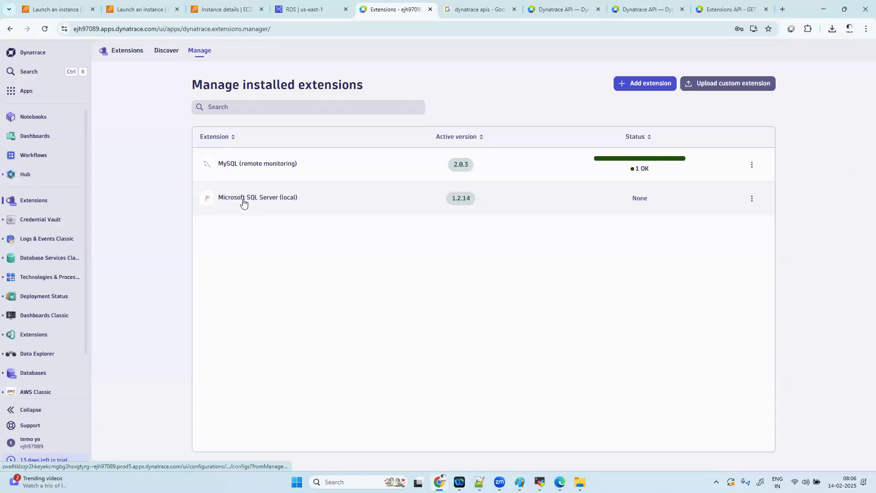
{"action": "left_click", "coordinate": [754, 197]}
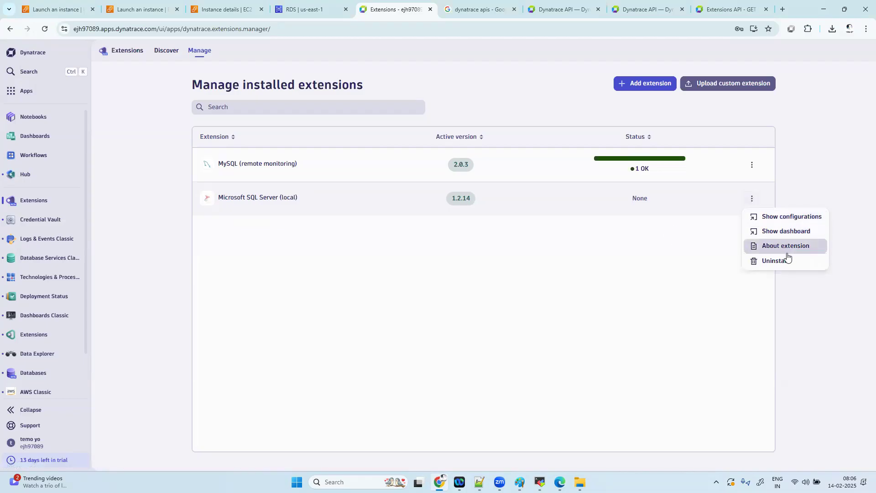
{"action": "left_click", "coordinate": [641, 85]}
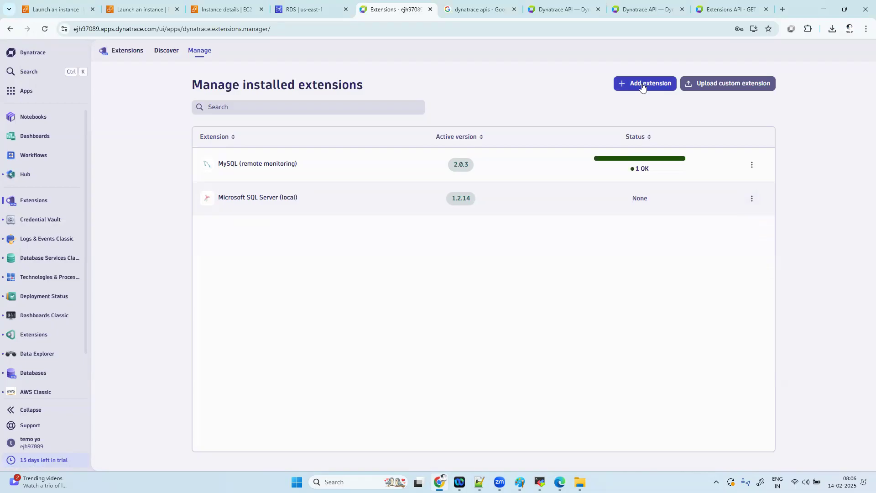
{"action": "left_click", "coordinate": [250, 201]}
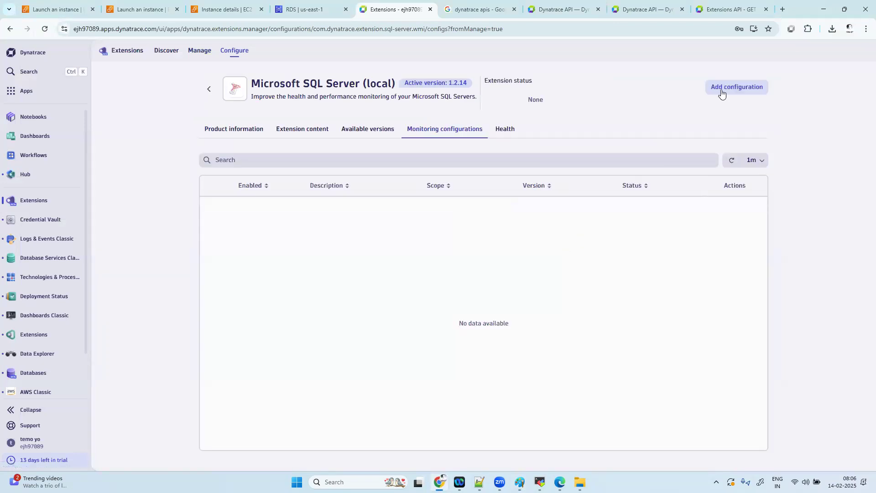
{"action": "left_click", "coordinate": [727, 91]}
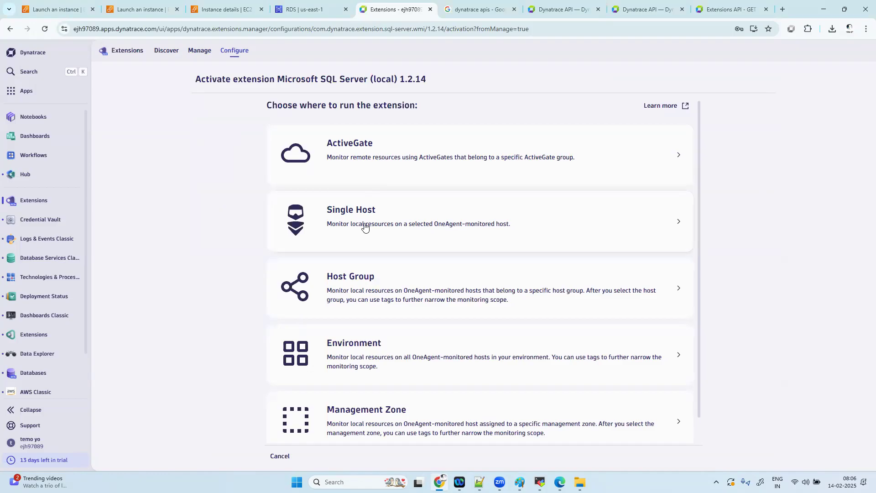
{"action": "left_click", "coordinate": [341, 221]}
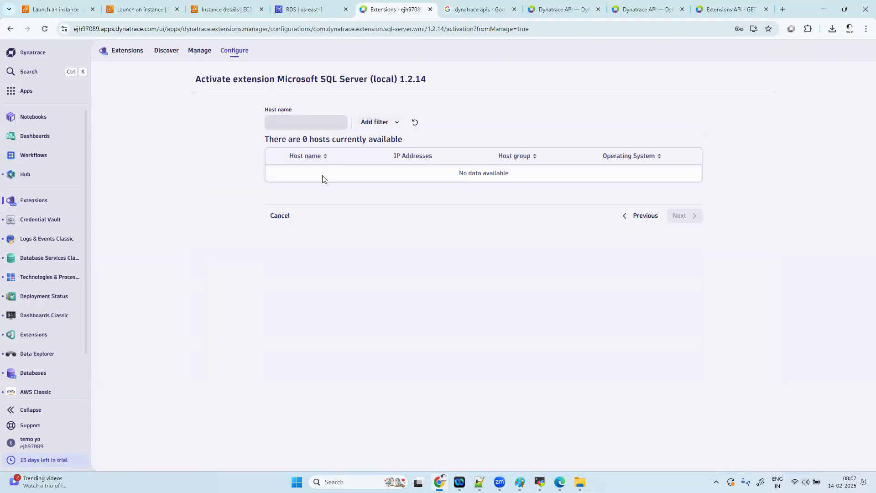
Switch to the AWS console's mssqlserver instance details and request its Windows password through the RDP client connection.
{"action": "mouse_move", "coordinate": [539, 481]}
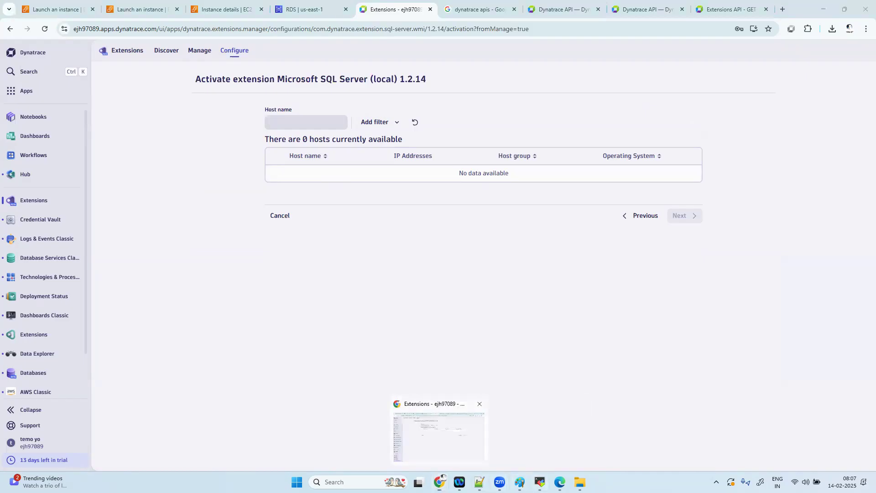
{"action": "left_click", "coordinate": [48, 5]}
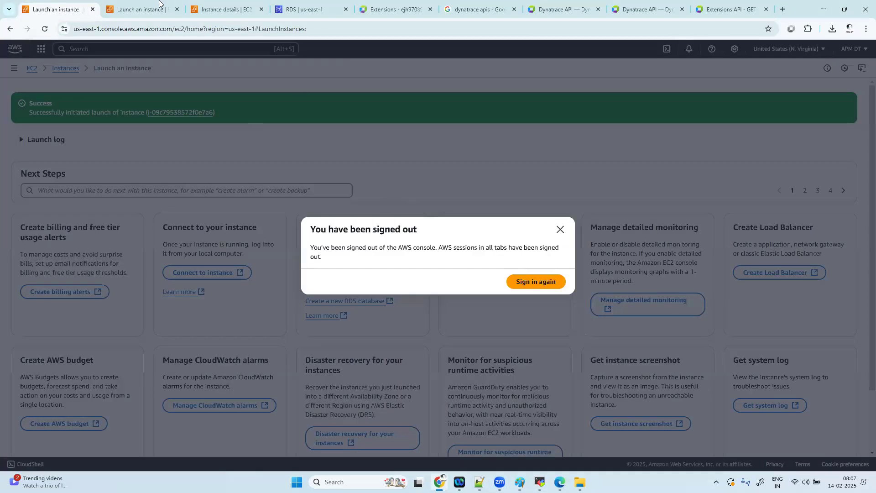
{"action": "left_click", "coordinate": [137, 4]}
{"action": "left_click", "coordinate": [224, 9]}
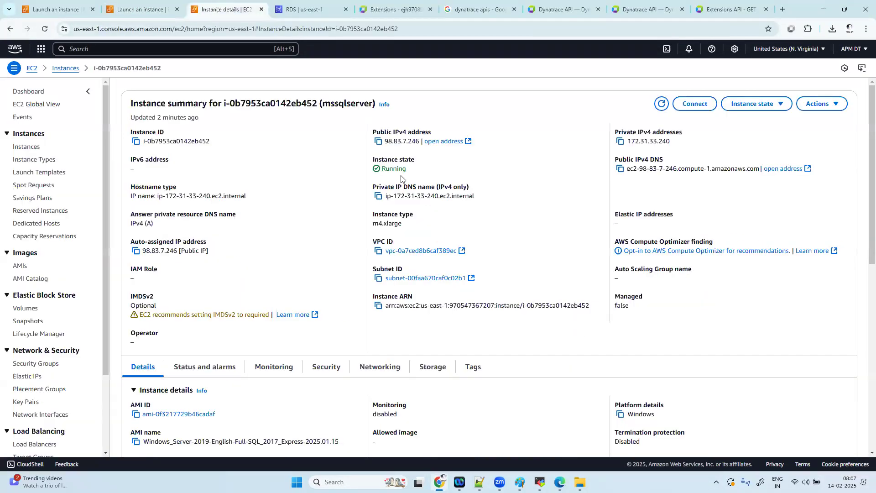
{"action": "left_click", "coordinate": [689, 103]}
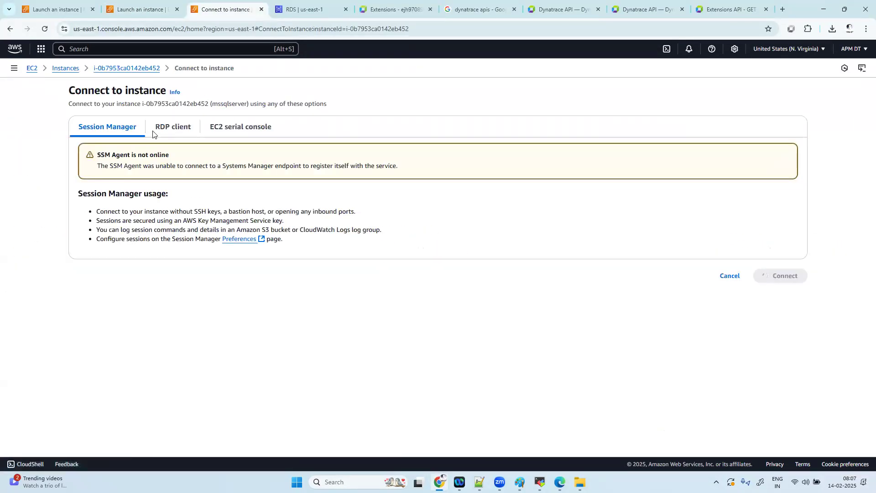
{"action": "left_click", "coordinate": [175, 131]}
{"action": "left_click", "coordinate": [135, 316]}
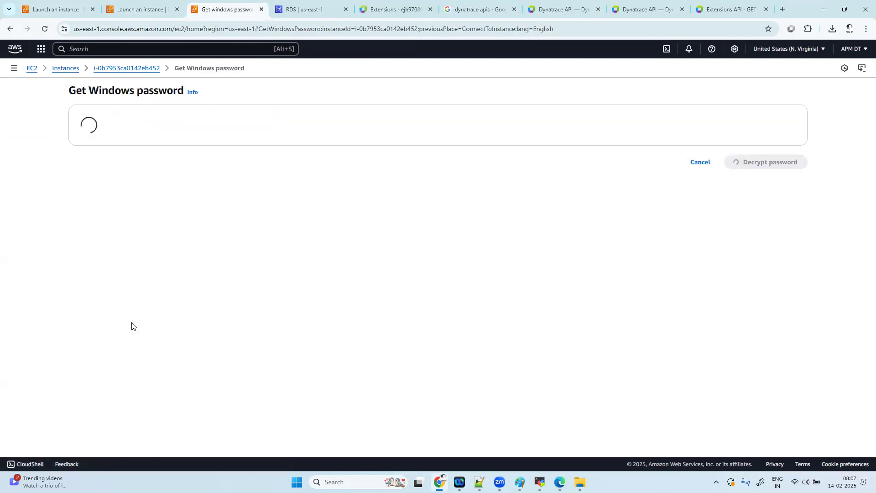
Return to the mssqlserver instance summary and retry retrieving its Windows password through the RDP client connection.
{"action": "left_click", "coordinate": [133, 68]}
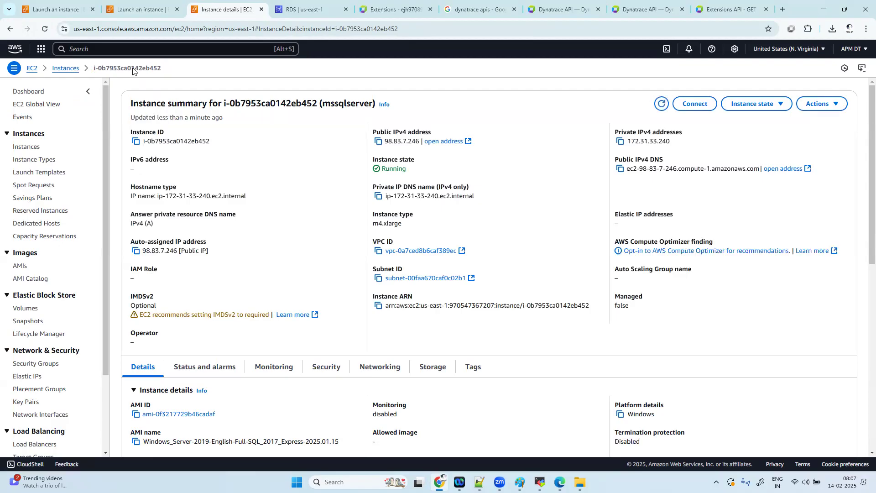
{"action": "left_click", "coordinate": [691, 106]}
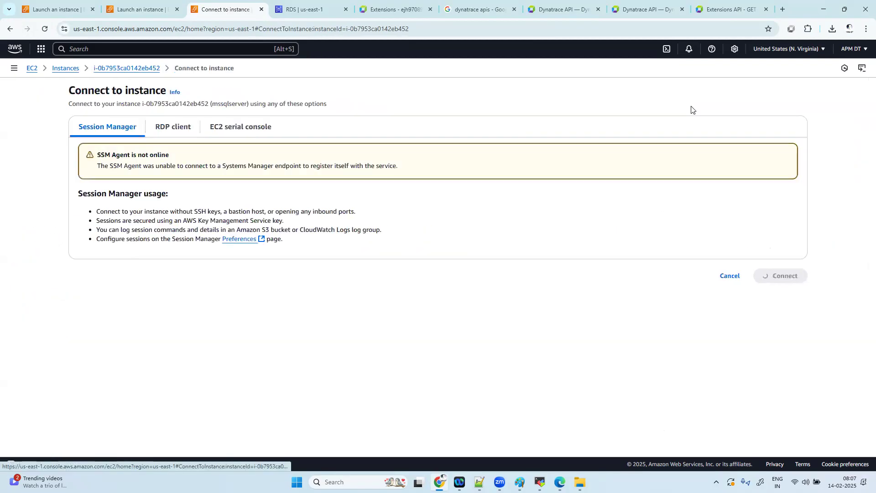
{"action": "left_click", "coordinate": [172, 128]}
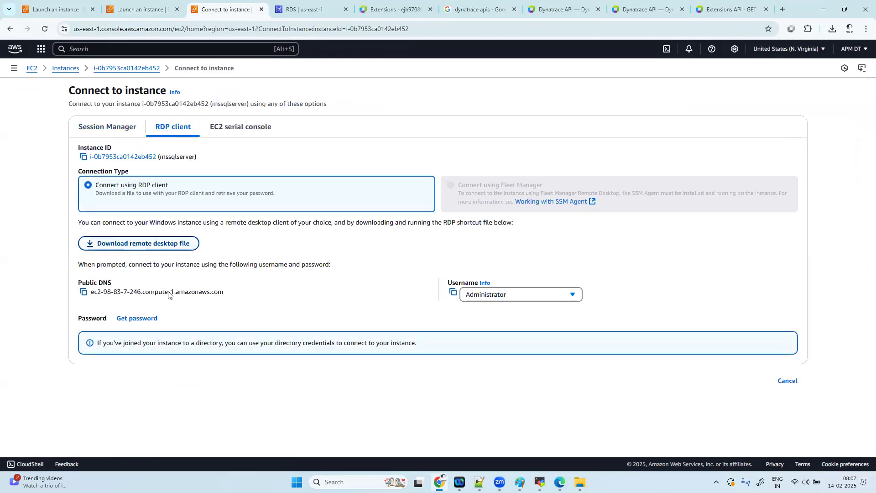
{"action": "left_click", "coordinate": [148, 322]}
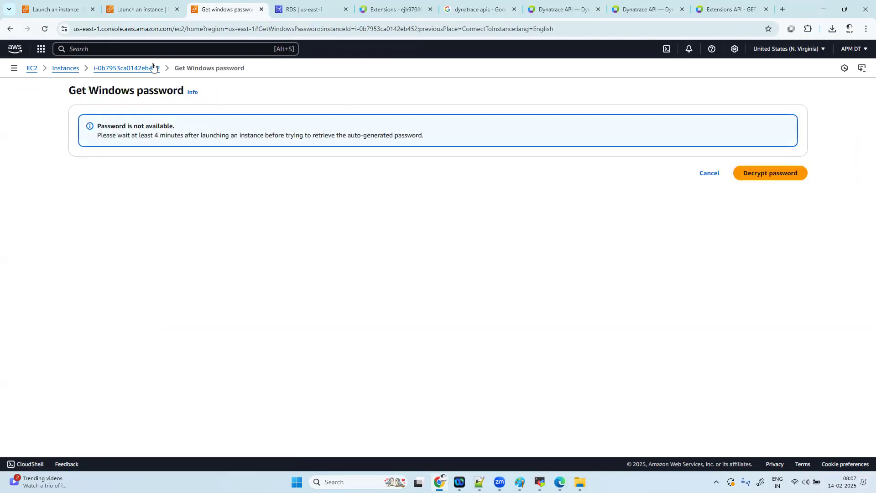
Go back to the mssqlserver instance summary and refresh the instance data repeatedly.
{"action": "left_click", "coordinate": [126, 72]}
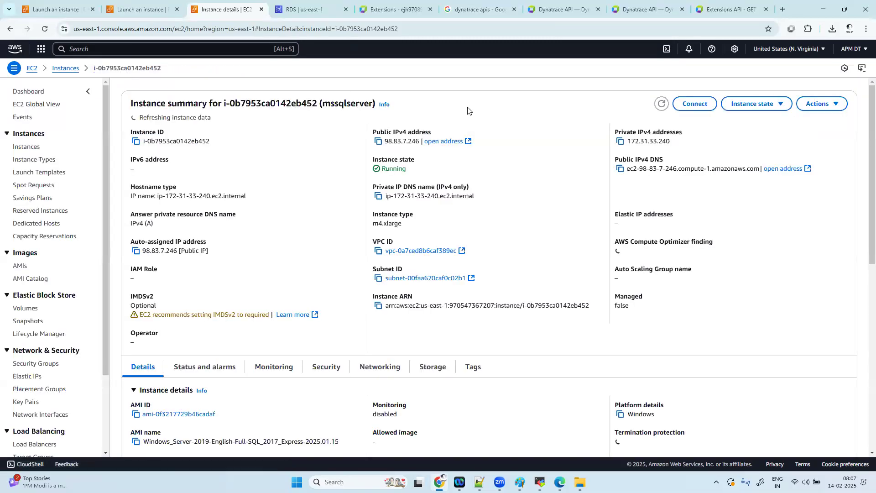
{"action": "left_click", "coordinate": [662, 104]}
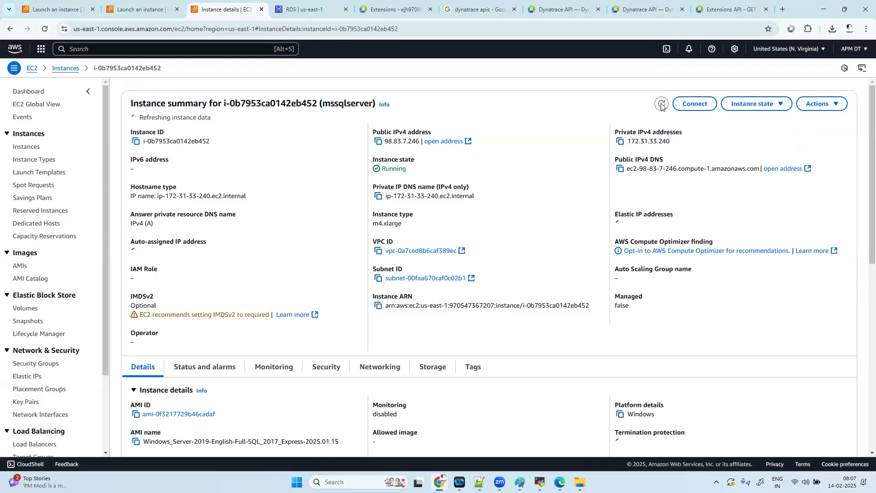
{"action": "left_click", "coordinate": [662, 104]}
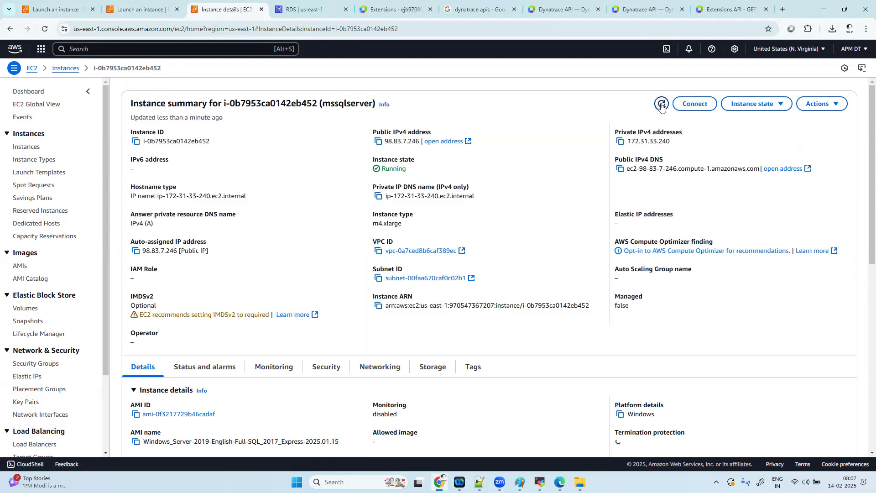
{"action": "left_click", "coordinate": [662, 105]}
{"action": "left_click", "coordinate": [661, 105]}
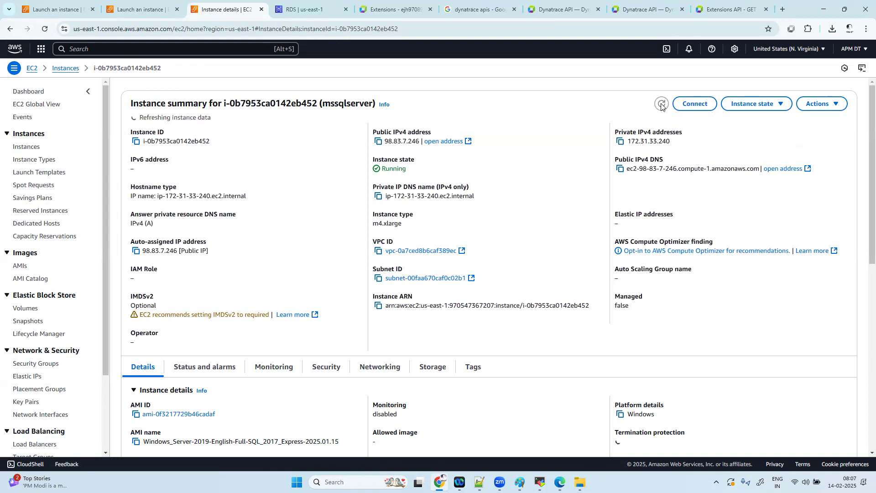
{"action": "left_click", "coordinate": [661, 105]}
Try to get the Windows password from the instance's RDP client connection options, cancelling and requesting it a second time.
{"action": "left_click", "coordinate": [691, 105]}
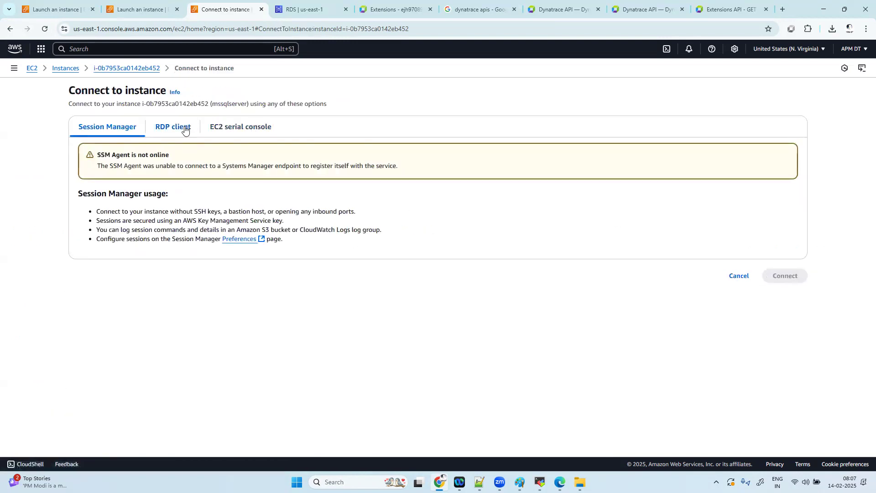
{"action": "left_click", "coordinate": [180, 127]}
{"action": "left_click", "coordinate": [138, 318]}
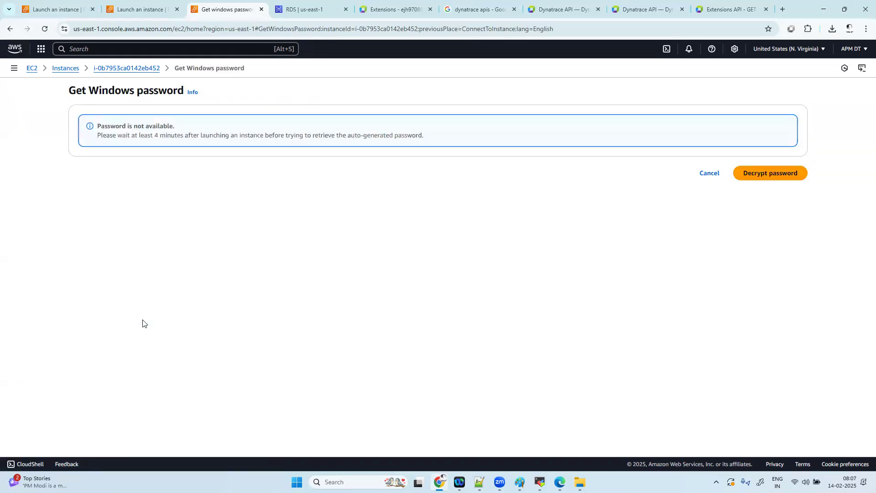
{"action": "left_click", "coordinate": [717, 175]}
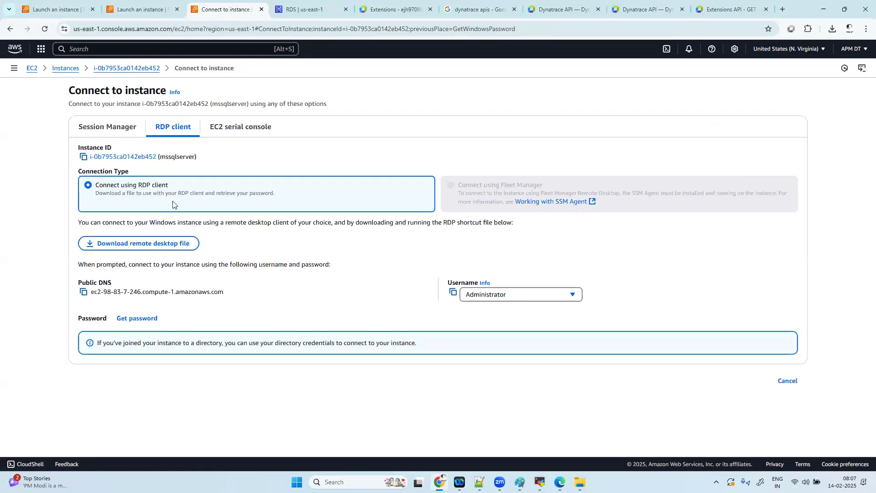
{"action": "left_click", "coordinate": [143, 320]}
Refresh the mssqlserver instance summary and request the Windows password once more through the RDP client connection.
{"action": "left_click", "coordinate": [116, 70]}
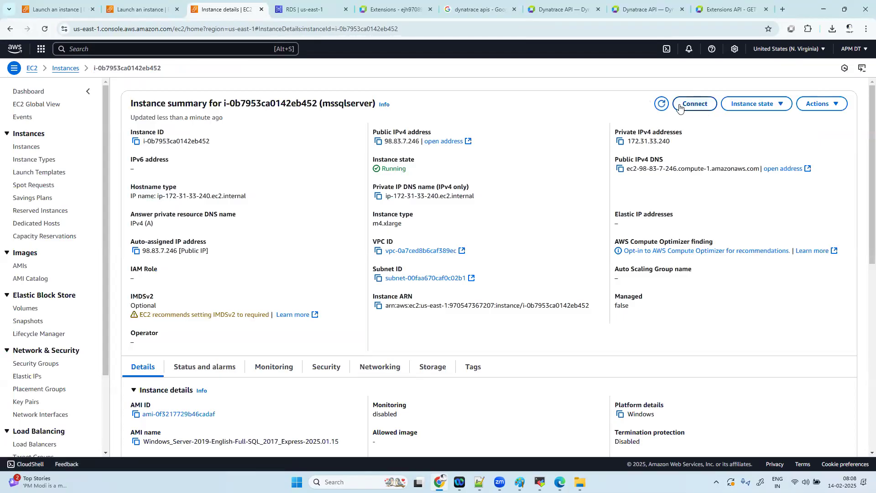
{"action": "left_click", "coordinate": [661, 105]}
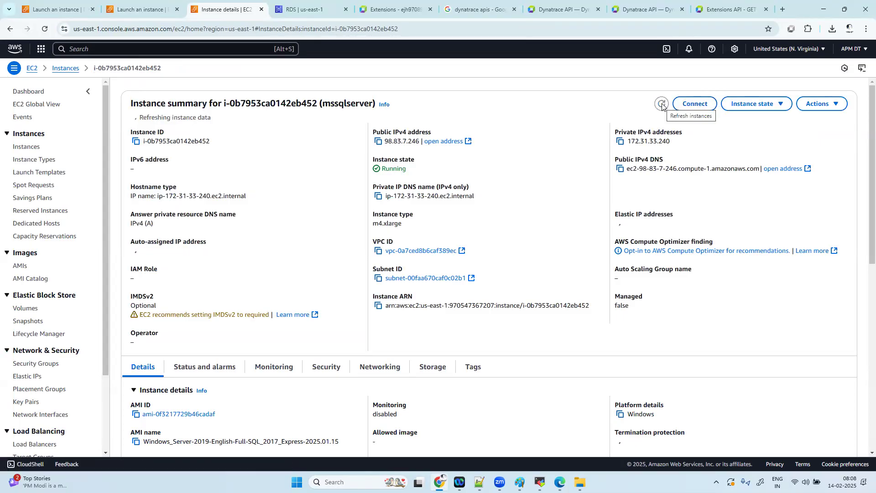
{"action": "left_click", "coordinate": [662, 104]}
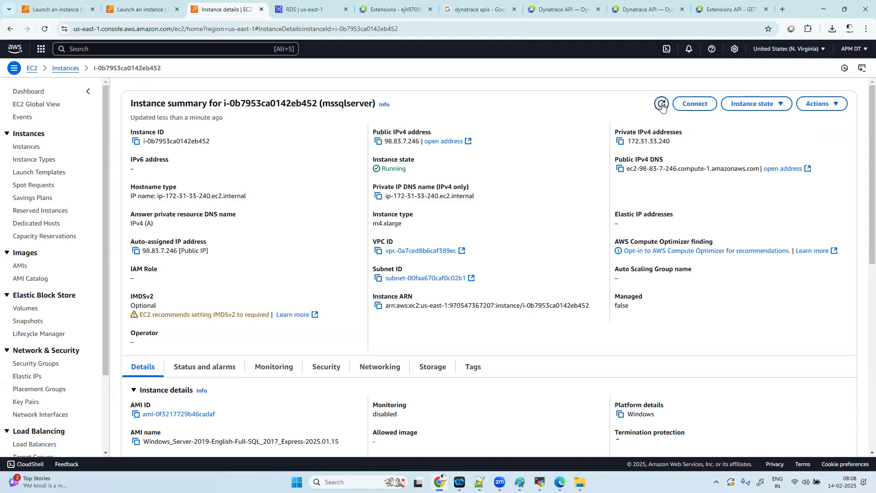
{"action": "left_click", "coordinate": [694, 104]}
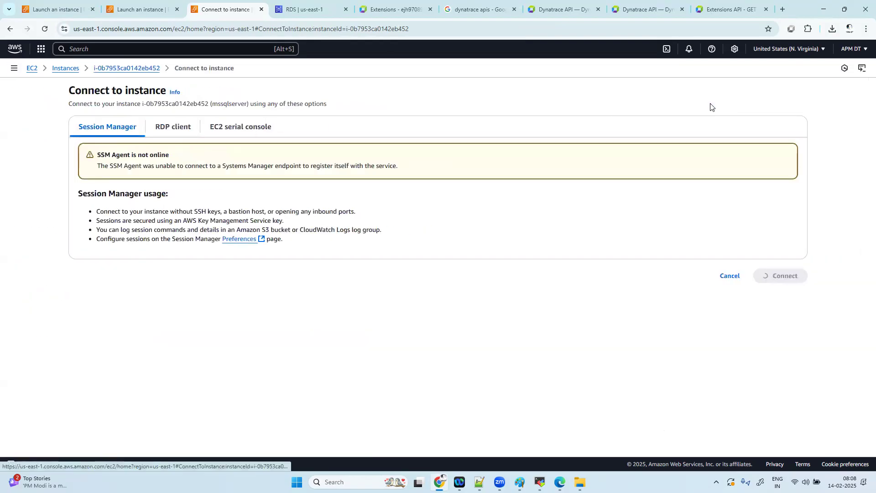
{"action": "left_click", "coordinate": [178, 129]}
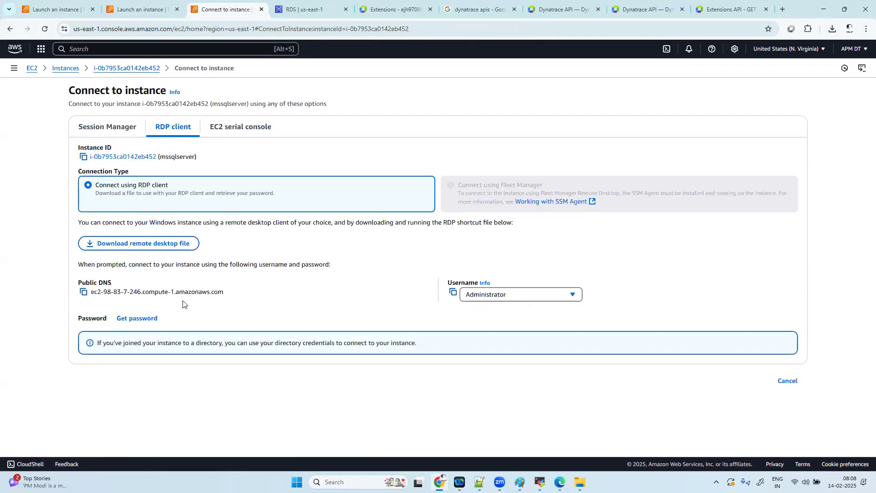
{"action": "left_click", "coordinate": [151, 317]}
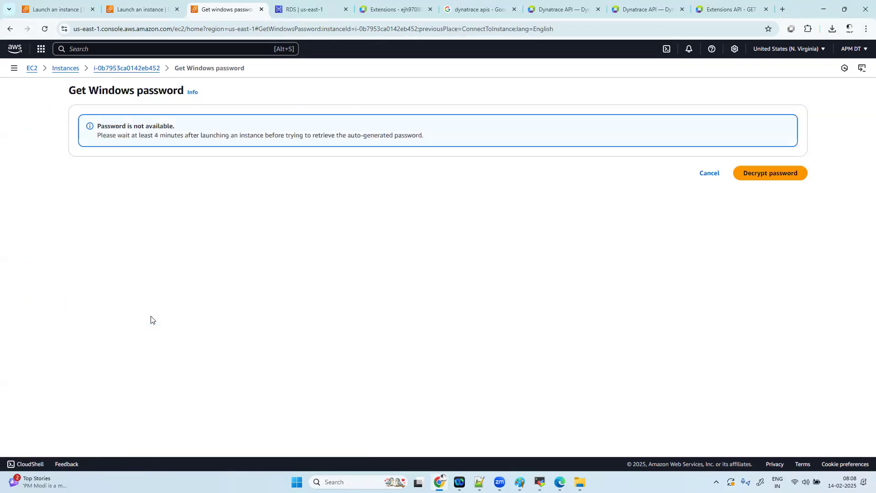
{"action": "left_click", "coordinate": [705, 173]}
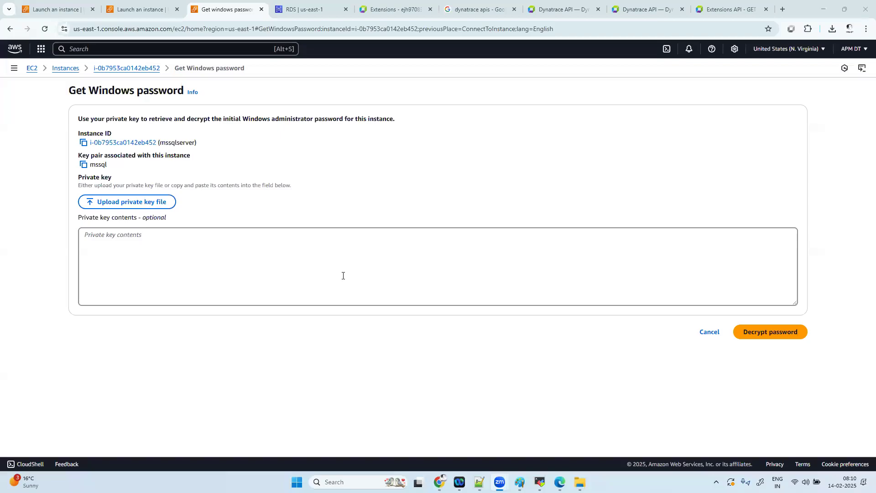
Upload the private key file mssql.pem from Downloads and decrypt the instance's Windows administrator password.
{"action": "left_click", "coordinate": [139, 204]}
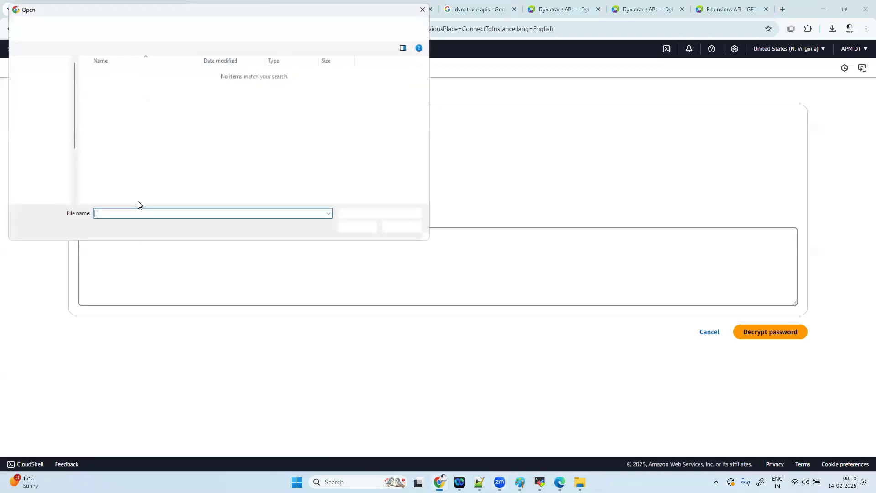
{"action": "left_click", "coordinate": [46, 122]}
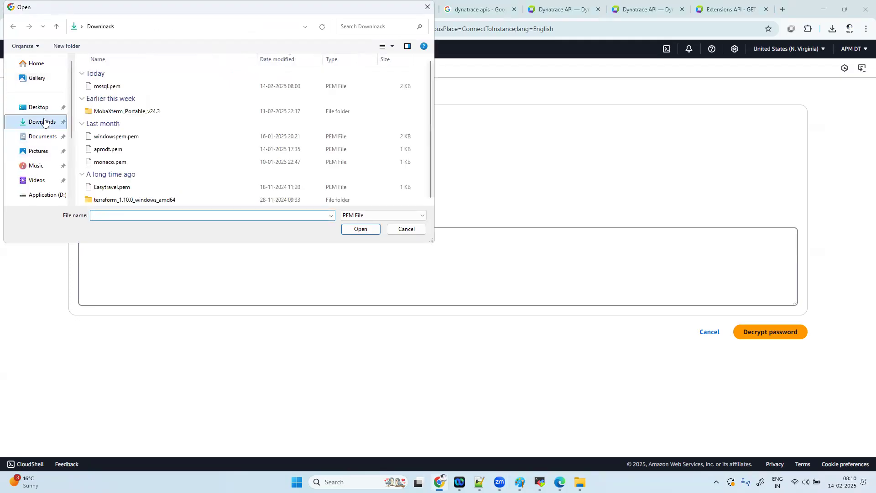
{"action": "left_click", "coordinate": [104, 86]}
{"action": "left_click", "coordinate": [360, 229]}
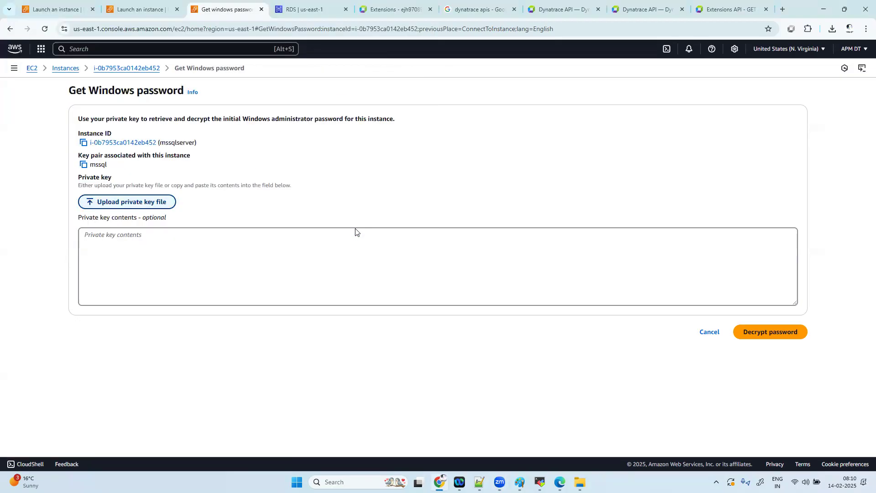
{"action": "left_click", "coordinate": [772, 352]}
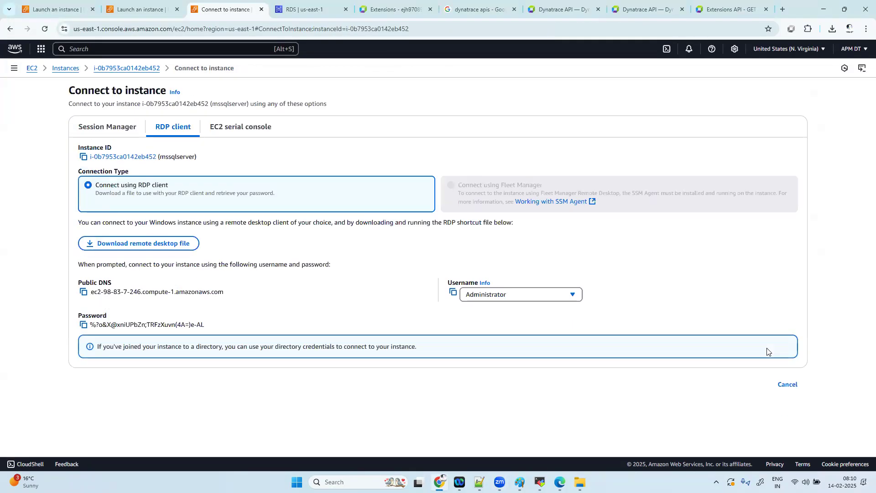
Copy the decrypted administrator password and paste it four lines below the last entry of the new 27 note in Notepad++.
{"action": "left_click", "coordinate": [83, 325]}
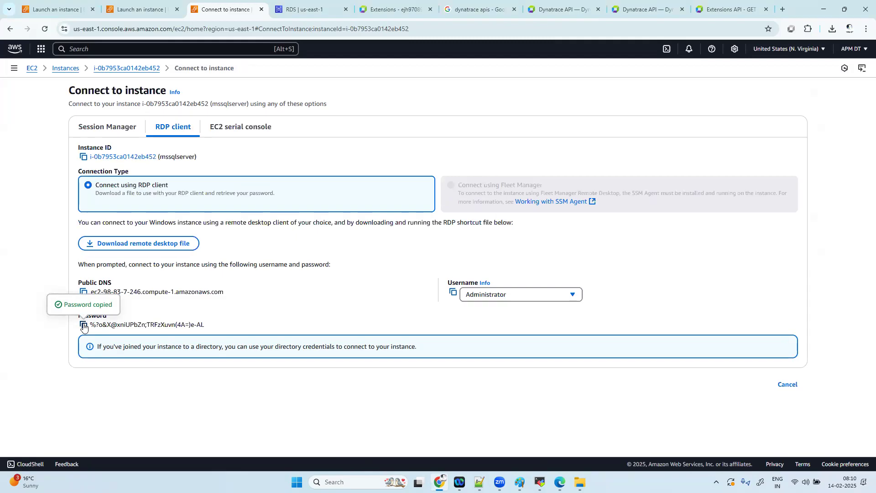
{"action": "mouse_move", "coordinate": [479, 482]}
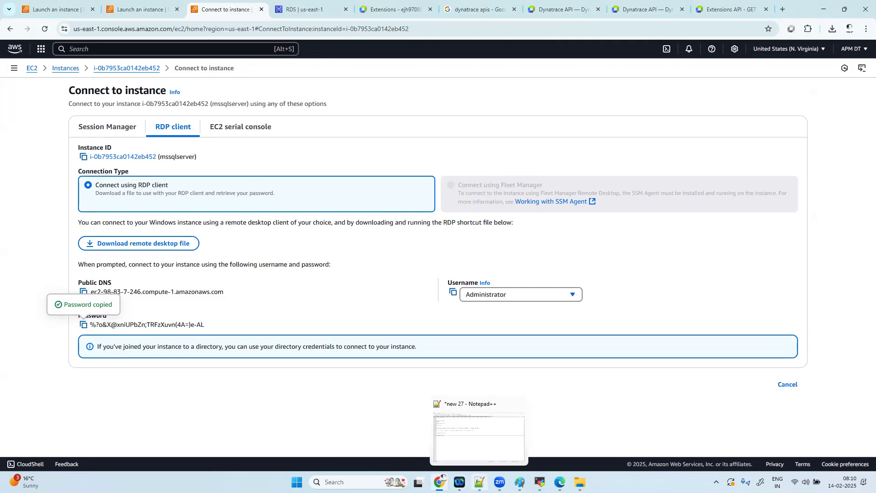
{"action": "left_click", "coordinate": [478, 437]}
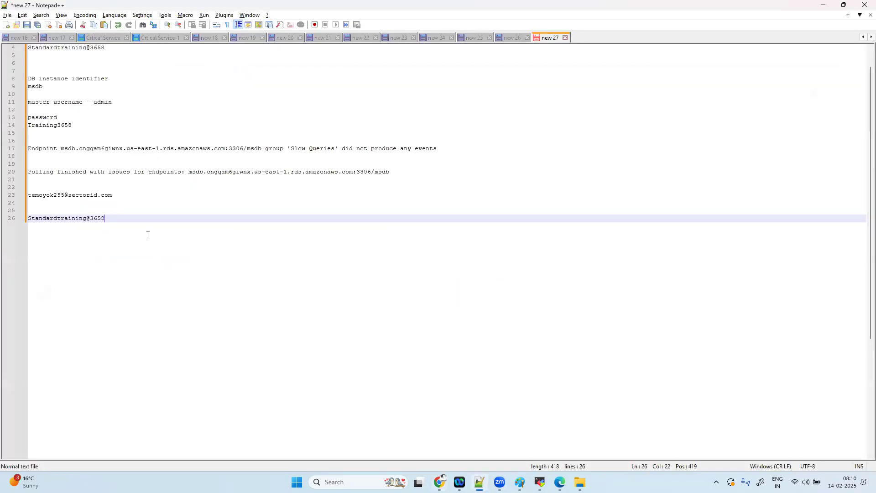
{"action": "key", "text": "Return"}
{"action": "key", "text": "Return"}
{"action": "key", "text": "Return"}
{"action": "key", "text": "Return"}
{"action": "key", "text": "ctrl+v"}
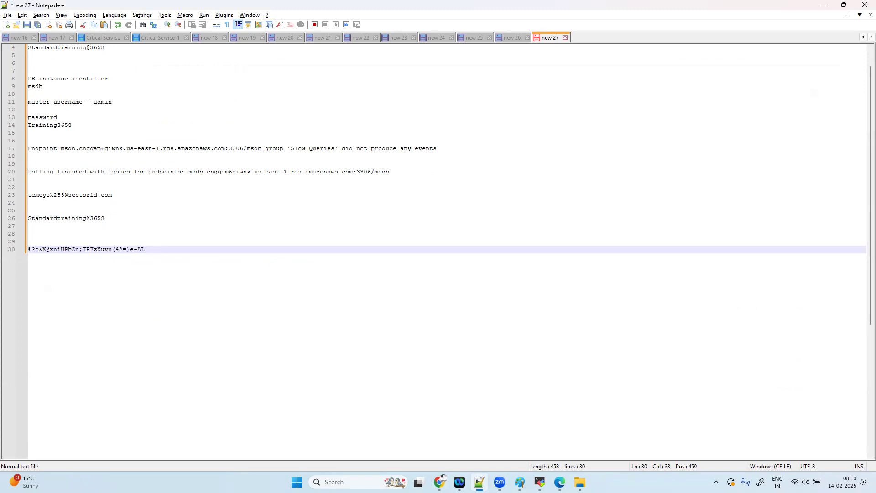
Switch to MobaXterm, start the prepared RDP session as Administrator to the Windows server, and enter the administrator password.
{"action": "key", "text": "alt+Tab"}
{"action": "left_click", "coordinate": [397, 370]}
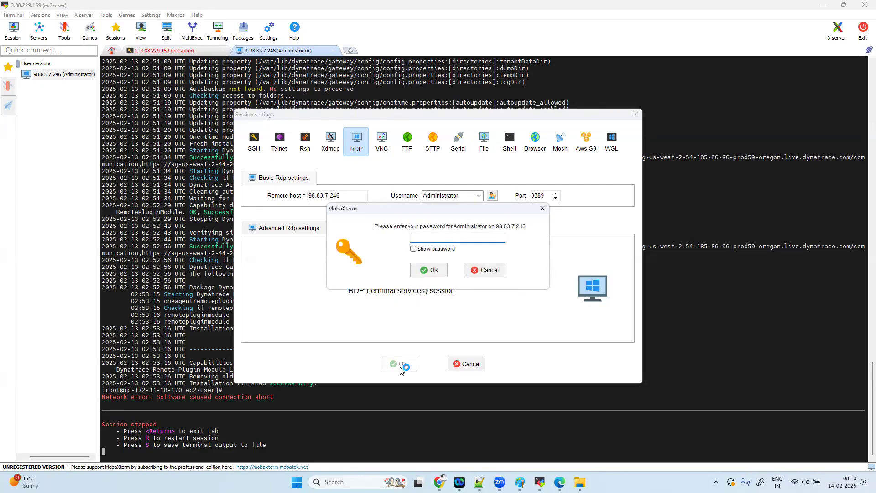
{"action": "key", "text": "ctrl+v"}
{"action": "left_click", "coordinate": [431, 271]}
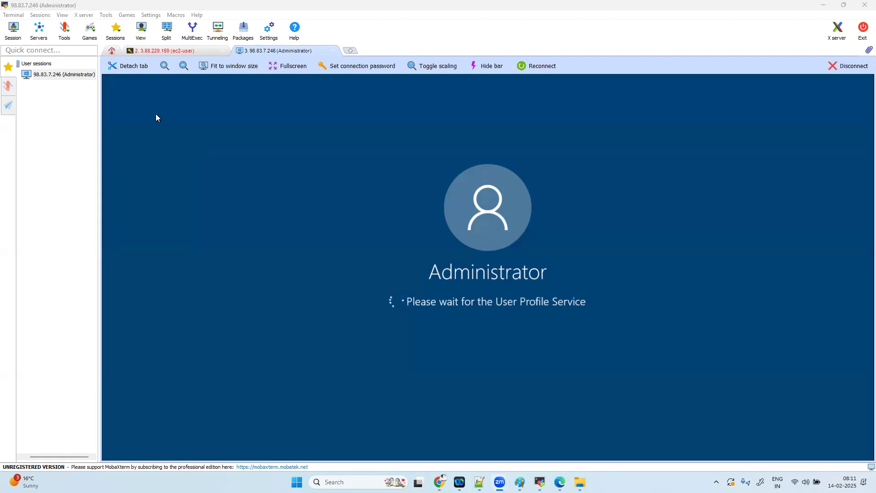
Close the old ec2-user session and cancel the master password setup offered for storing the RDP login.
{"action": "left_click", "coordinate": [163, 52]}
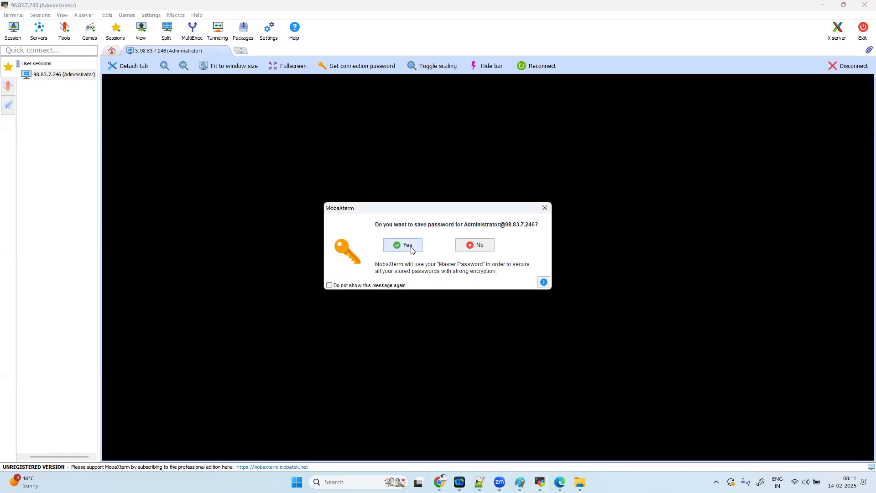
{"action": "left_click", "coordinate": [406, 249]}
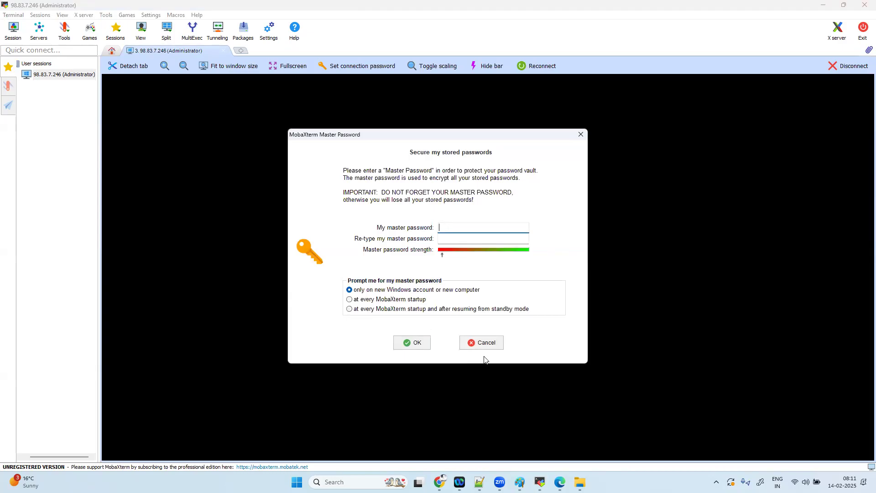
{"action": "left_click", "coordinate": [487, 342]}
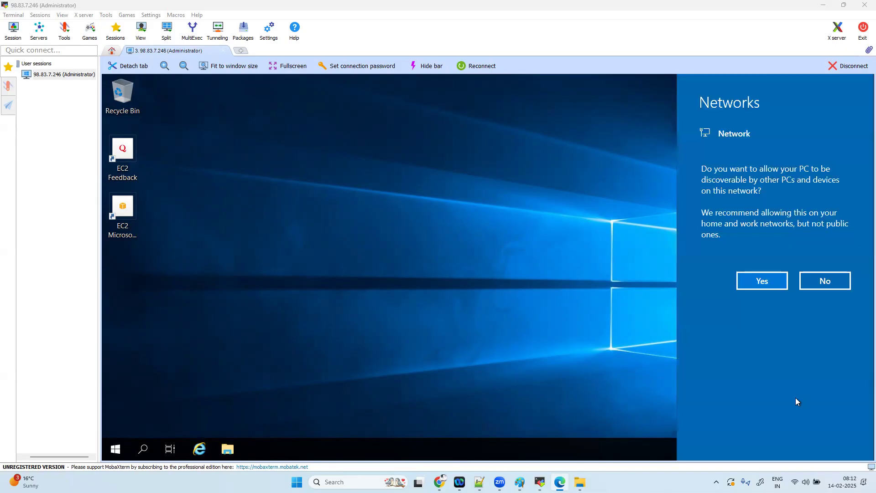
Allow the Windows server to be discoverable on its network and open Command Prompt as administrator.
{"action": "left_click", "coordinate": [773, 283]}
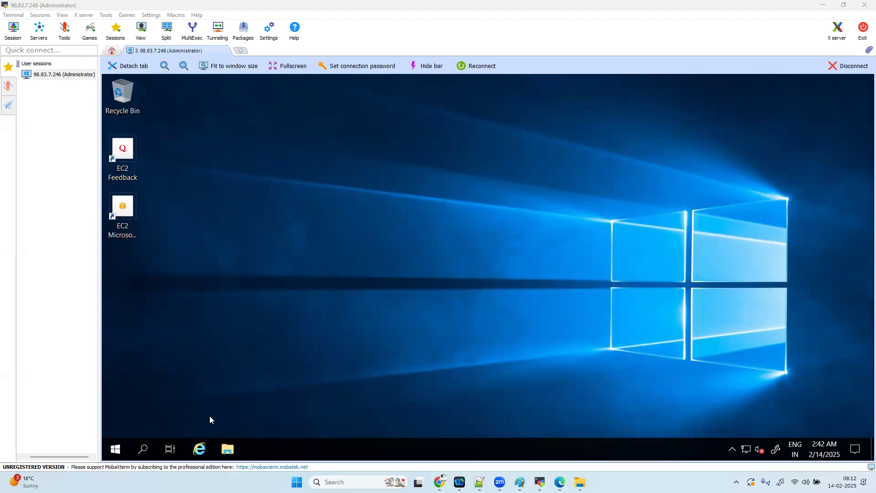
{"action": "left_click", "coordinate": [144, 450]}
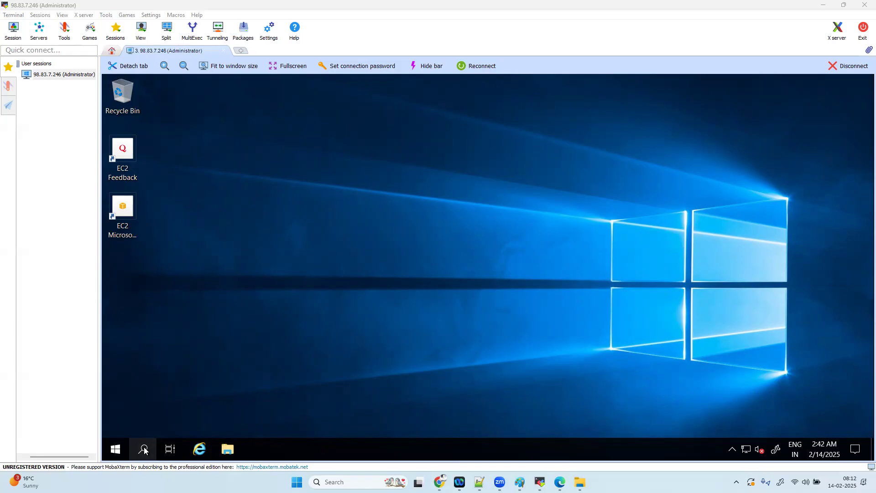
{"action": "left_click", "coordinate": [114, 452]}
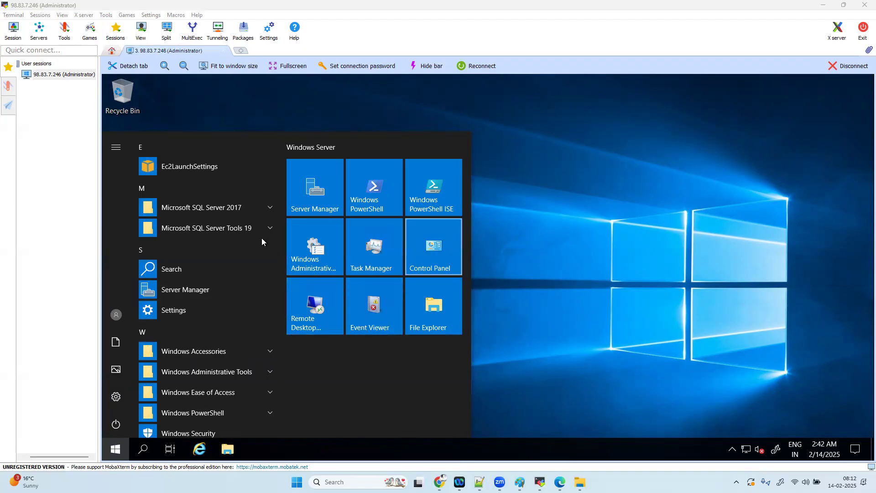
{"action": "left_click", "coordinate": [143, 449]}
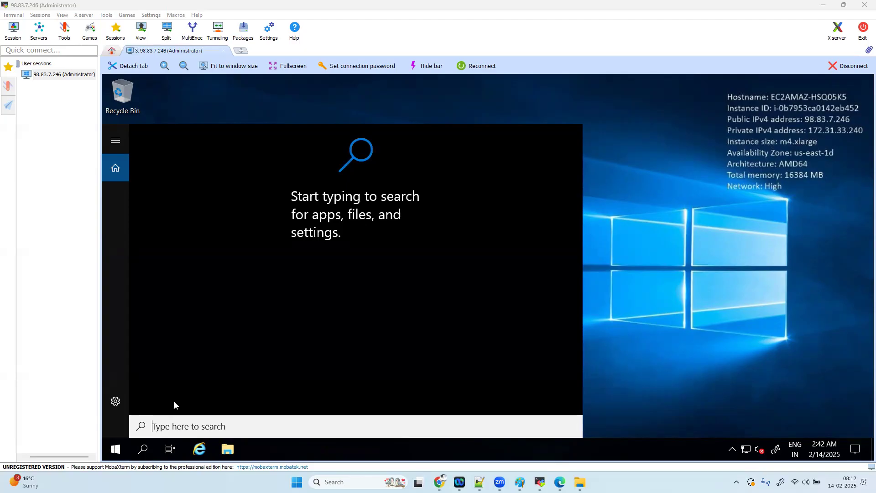
{"action": "type", "text": "s"}
{"action": "key", "text": "BackSpace"}
{"action": "type", "text": "cmd"}
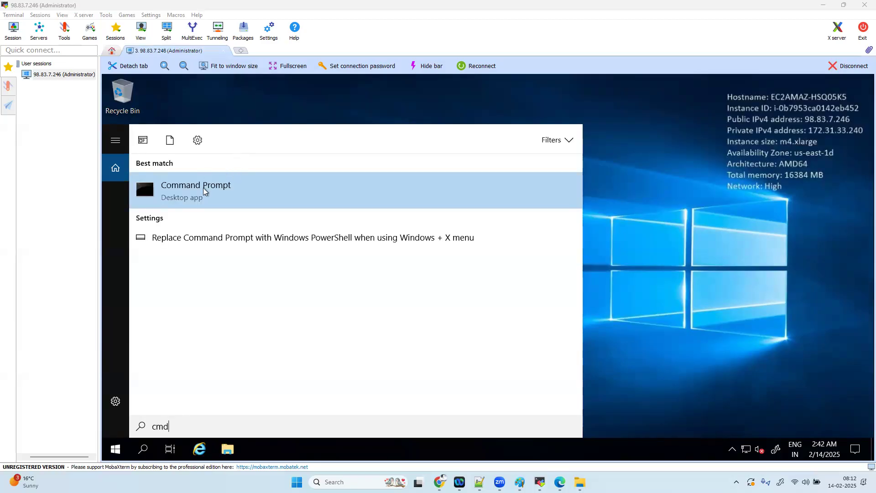
{"action": "right_click", "coordinate": [203, 187]}
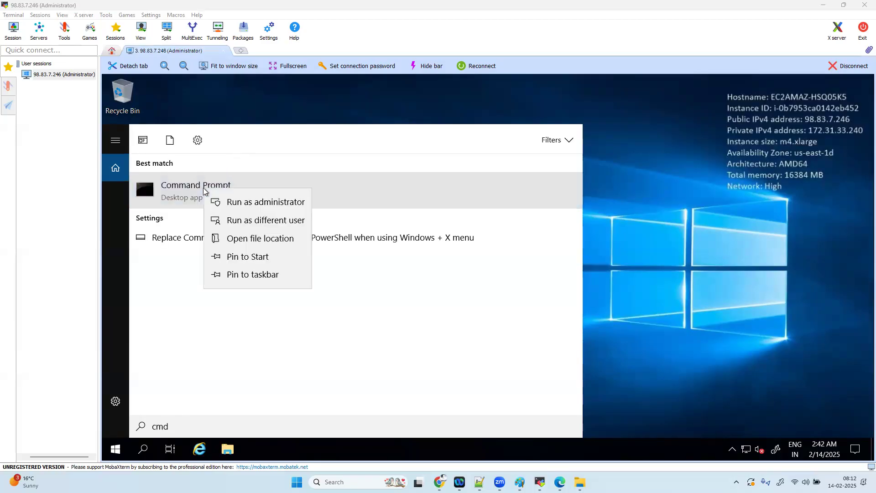
{"action": "left_click", "coordinate": [258, 204]}
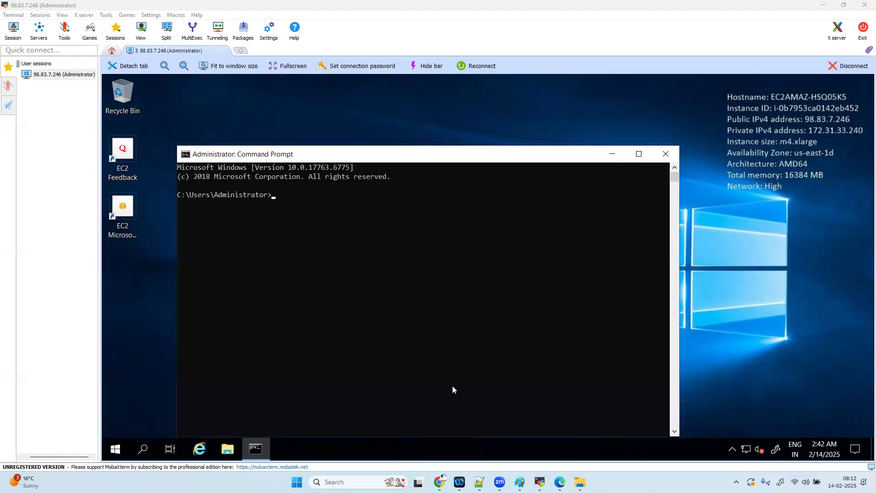
Switch to Dynatrace in Chrome, search the installed apps for "depl" and open Deploy OneAgent.
{"action": "left_click", "coordinate": [439, 481]}
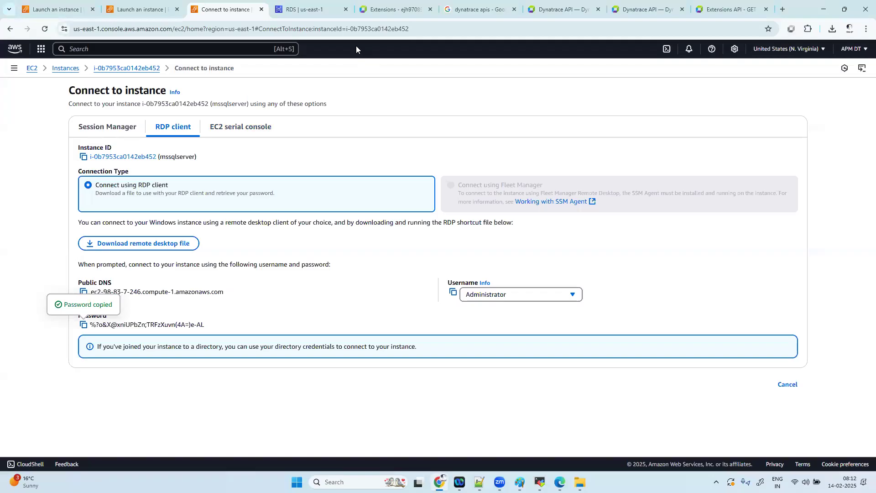
{"action": "left_click", "coordinate": [401, 9]}
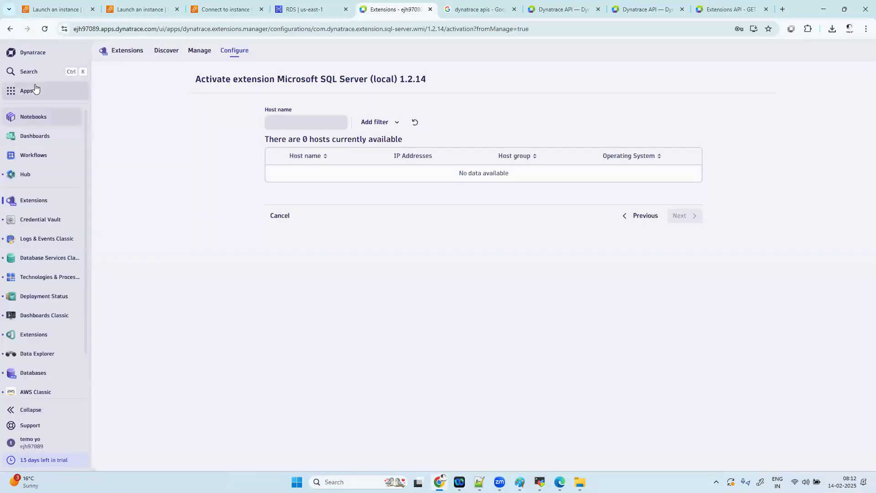
{"action": "left_click", "coordinate": [36, 89]}
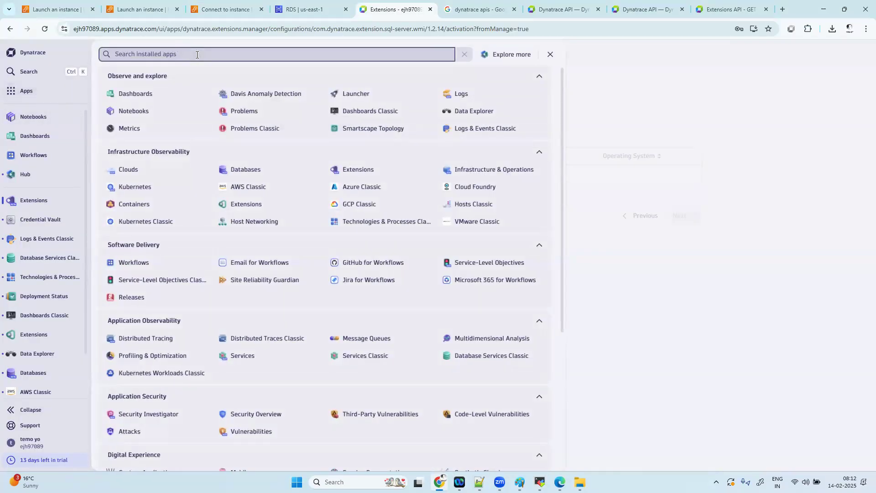
{"action": "type", "text": "depl"}
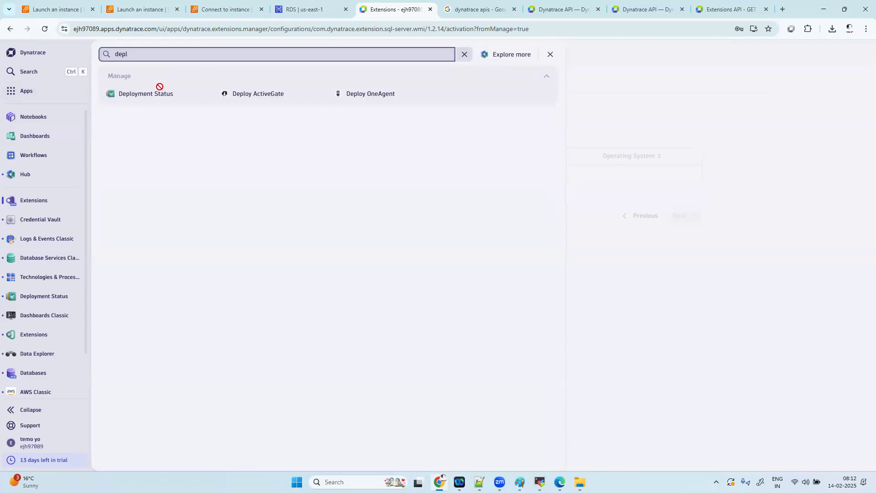
{"action": "left_click", "coordinate": [371, 94]}
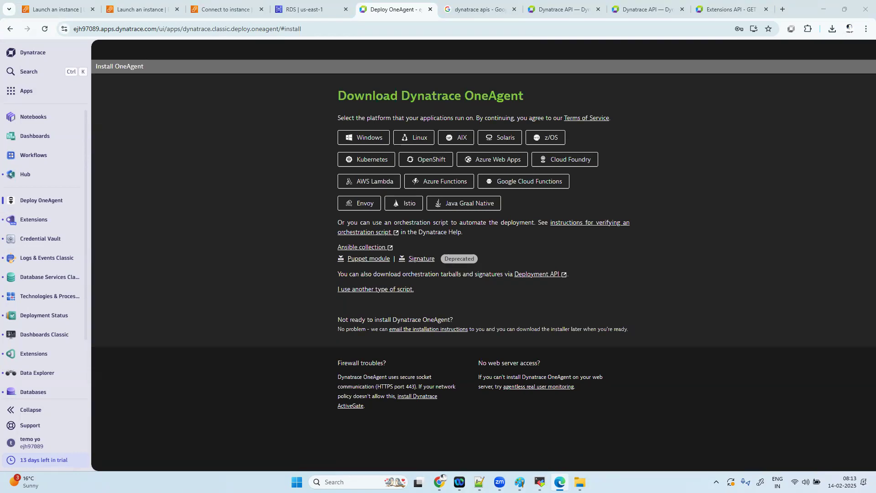
Choose Windows as the OneAgent platform and create a download token for it.
{"action": "left_click", "coordinate": [374, 136]}
{"action": "left_click", "coordinate": [610, 157]}
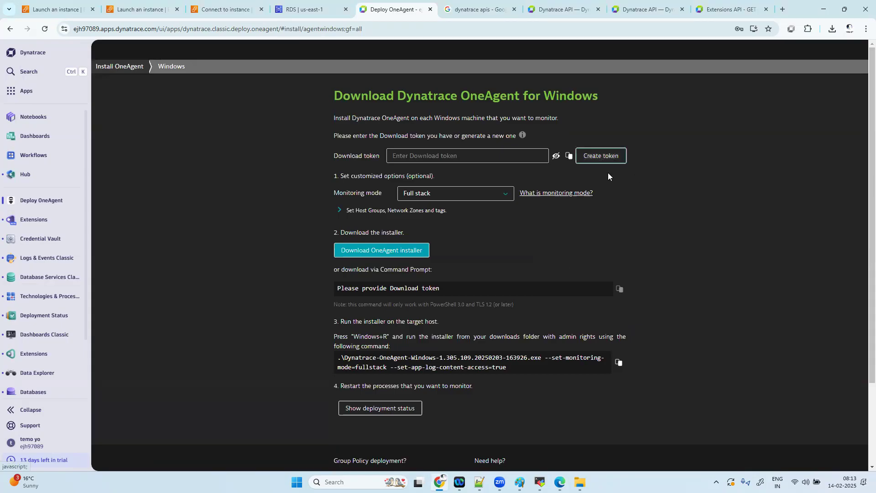
{"action": "left_click", "coordinate": [602, 158]}
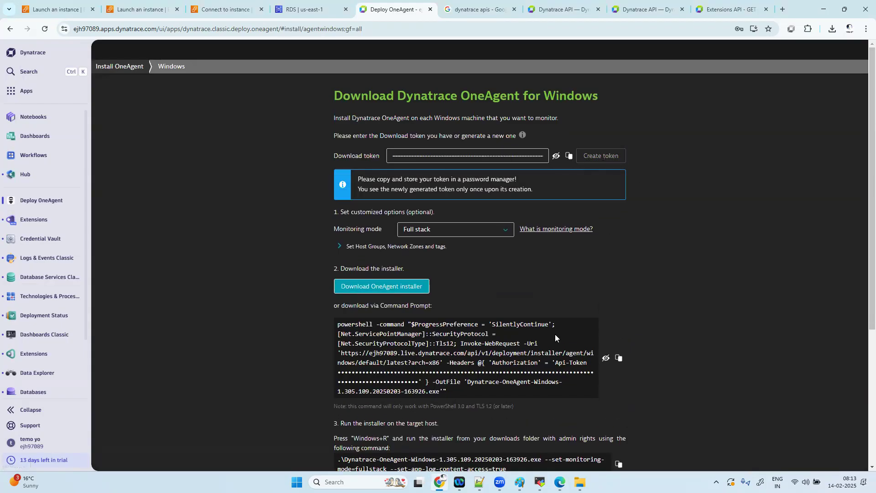
Copy the PowerShell command with its API token for downloading OneAgent and run it in the server's Command Prompt in MobaXterm.
{"action": "left_click", "coordinate": [621, 361]}
{"action": "left_click", "coordinate": [540, 482]}
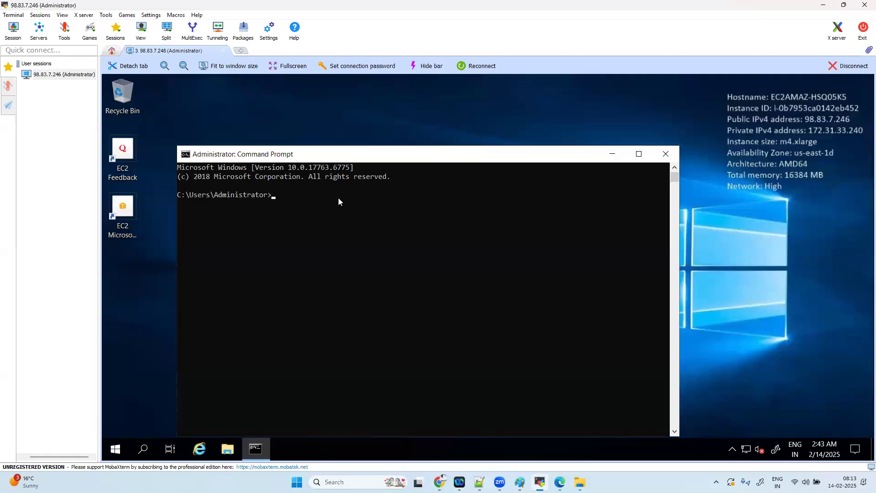
{"action": "right_click", "coordinate": [321, 203]}
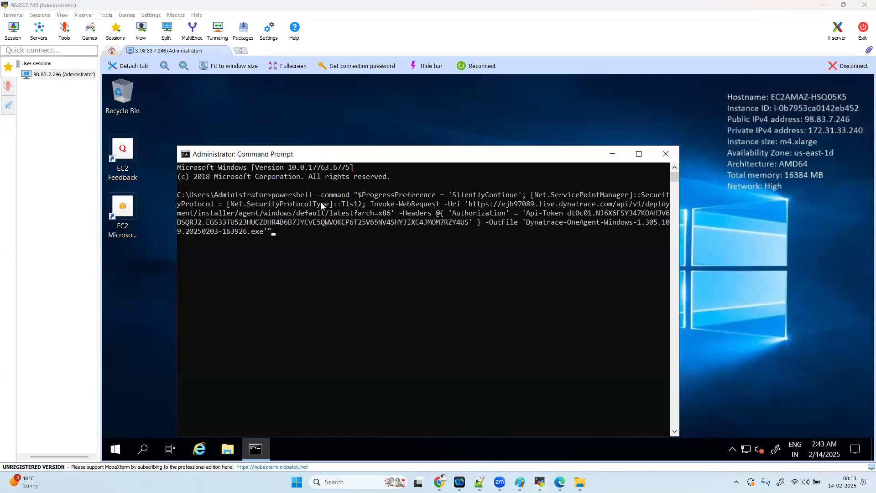
{"action": "key", "text": "Return"}
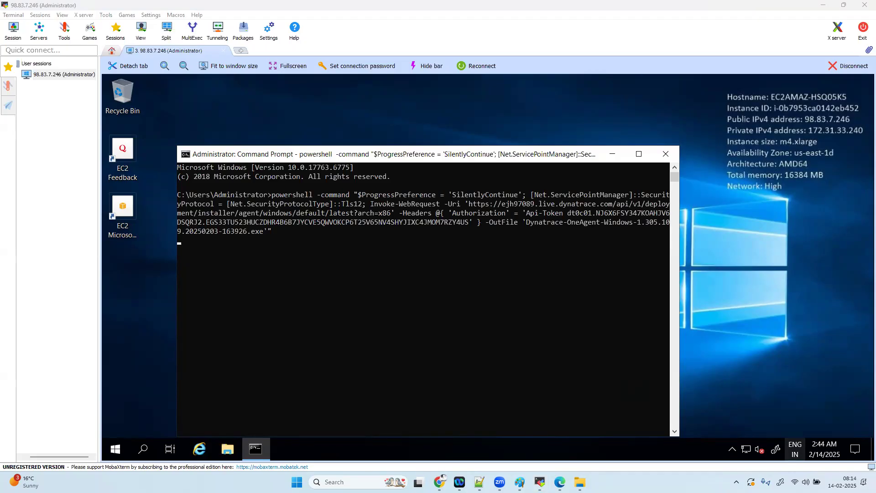
Run the same OneAgent download command with its API token a second time in the Command Prompt.
{"action": "key", "text": "alt+Tab"}
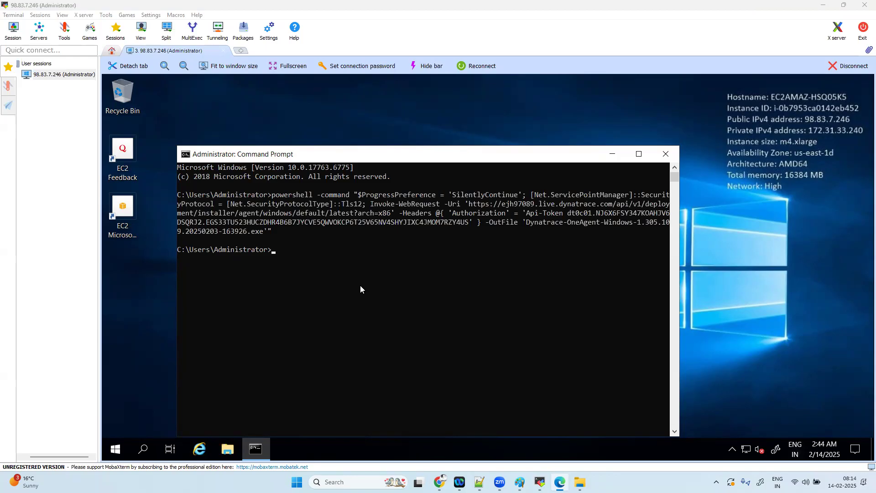
{"action": "left_click", "coordinate": [321, 256]}
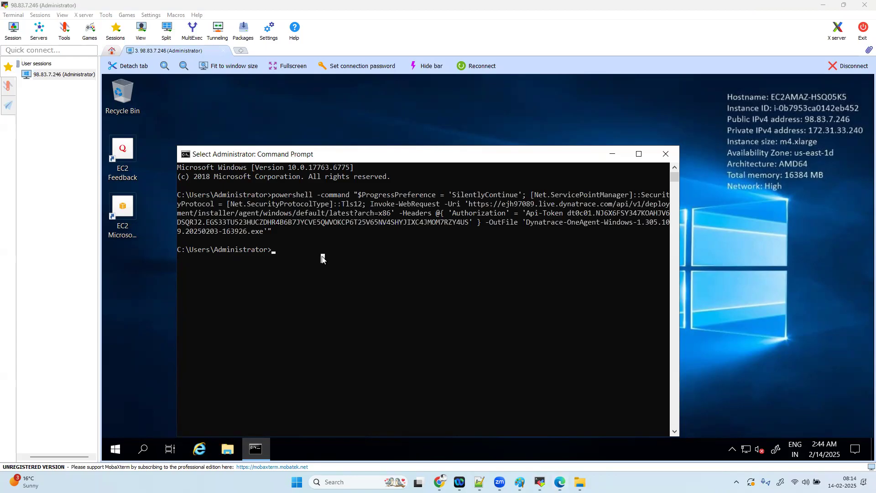
{"action": "right_click", "coordinate": [321, 257]}
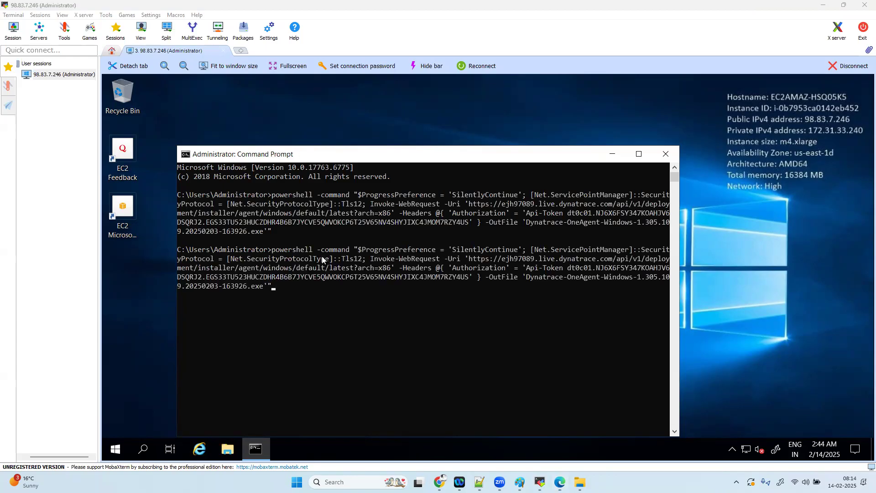
{"action": "key", "text": "Return"}
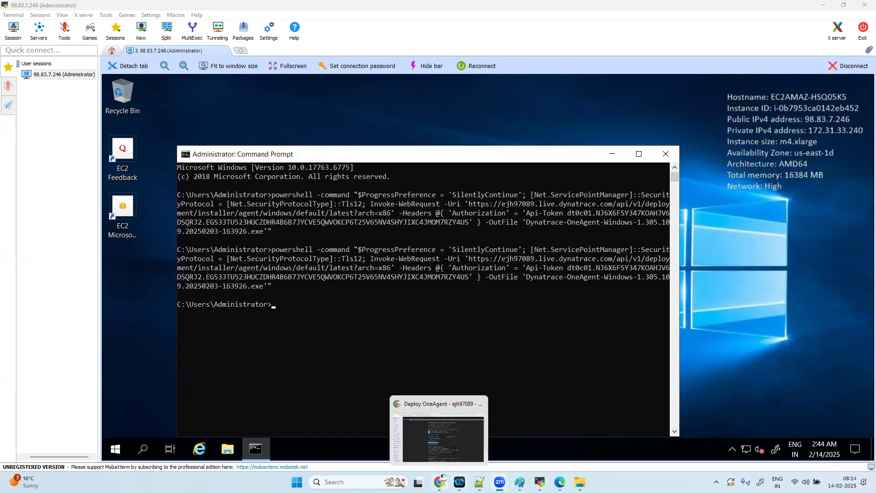
Try to copy the OneAgent installer run command from Dynatrace in Chrome into the server's Command Prompt in MobaXterm.
{"action": "left_click", "coordinate": [439, 482]}
{"action": "scroll", "coordinate": [481, 351], "scroll_direction": "down", "scroll_amount": 3}
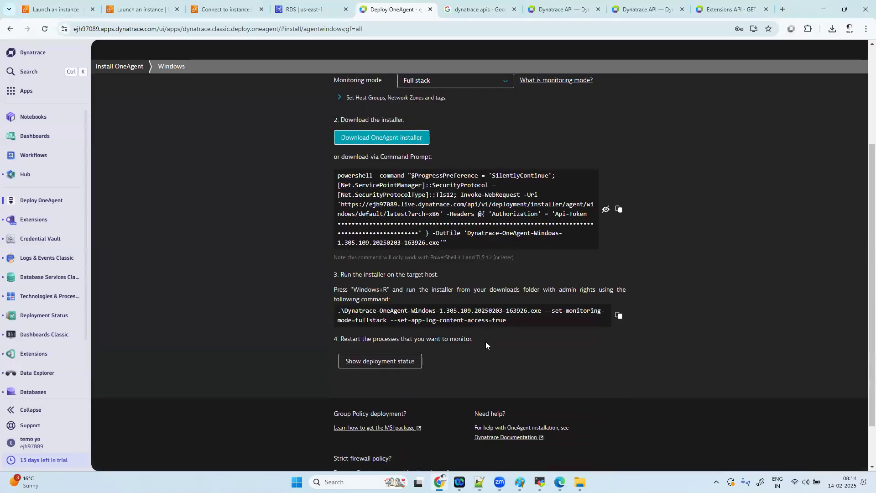
{"action": "left_click", "coordinate": [618, 314]}
{"action": "left_click", "coordinate": [540, 481]}
{"action": "right_click", "coordinate": [365, 316]}
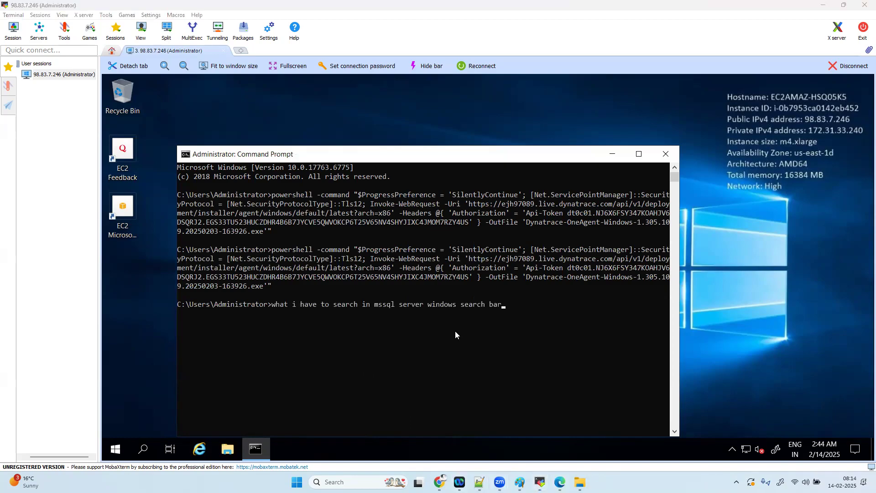
Clear the wrongly pasted search phrase from the current Command Prompt line.
{"action": "left_click_drag", "start_coordinate": [533, 306], "coordinate": [272, 305]}
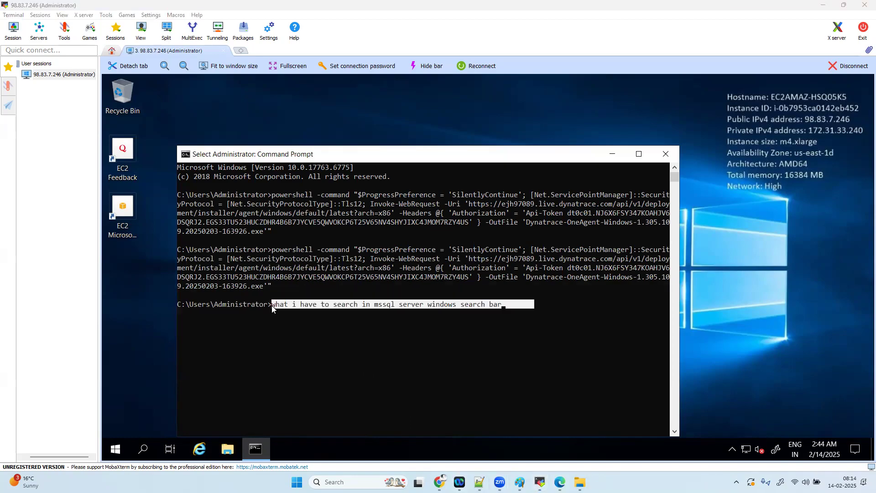
{"action": "key", "text": "BackSpace"}
{"action": "key", "text": "BackSpace"}
{"action": "key", "text": "BackSpace"}
{"action": "key", "text": "BackSpace"}
{"action": "key", "text": "BackSpace"}
{"action": "key", "text": "BackSpace"}
{"action": "key", "text": "BackSpace"}
{"action": "key", "text": "BackSpace"}
{"action": "key", "text": "BackSpace"}
{"action": "key", "text": "BackSpace"}
{"action": "key", "text": "BackSpace"}
{"action": "key", "text": "BackSpace"}
{"action": "key", "text": "BackSpace"}
{"action": "key", "text": "BackSpace"}
{"action": "key", "text": "BackSpace"}
{"action": "key", "text": "BackSpace"}
{"action": "key", "text": "BackSpace"}
{"action": "key", "text": "BackSpace"}
{"action": "key", "text": "BackSpace"}
{"action": "key", "text": "BackSpace"}
{"action": "key", "text": "BackSpace"}
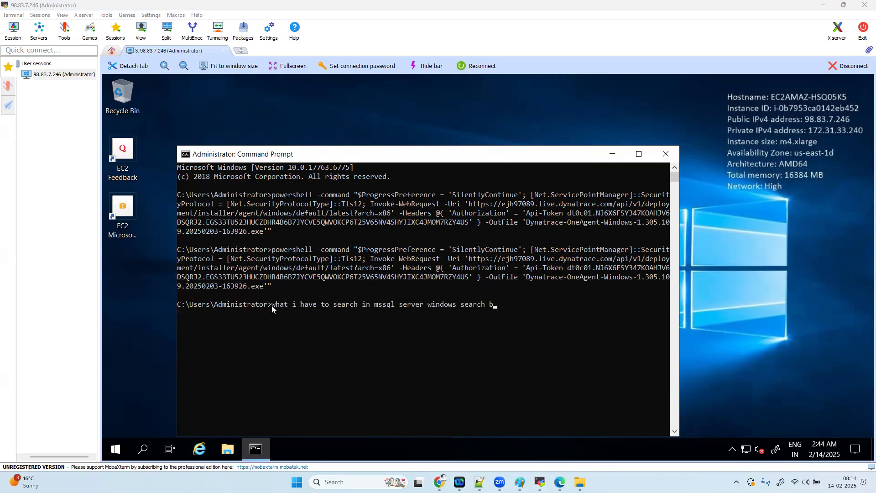
{"action": "key", "text": "BackSpace"}
{"action": "key", "text": "BackSpace"}
{"action": "key", "text": "BackSpace"}
{"action": "key", "text": "BackSpace"}
{"action": "key", "text": "BackSpace"}
{"action": "key", "text": "BackSpace"}
{"action": "key", "text": "BackSpace"}
{"action": "key", "text": "BackSpace"}
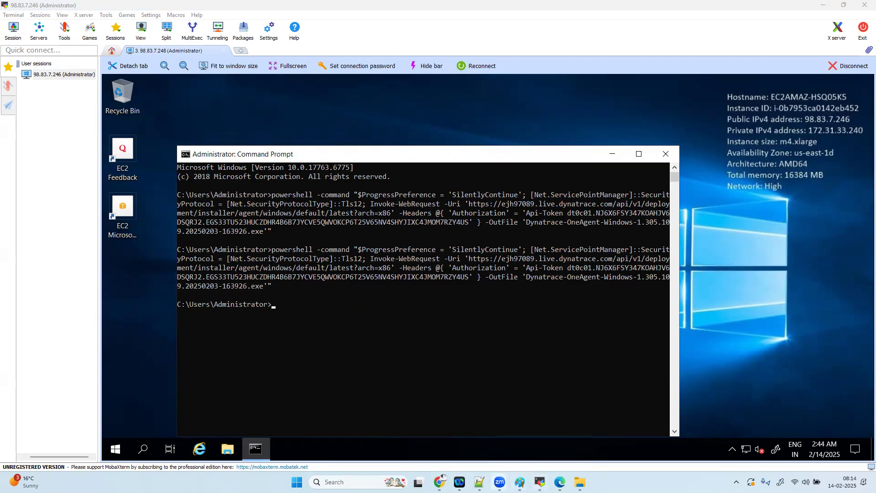
Copy the installer command from Dynatrace again and run Dynatrace-OneAgent-Windows-1.305.109.20250203-163926.exe in the server's Command Prompt with fullstack monitoring and app log content access.
{"action": "left_click", "coordinate": [439, 481]}
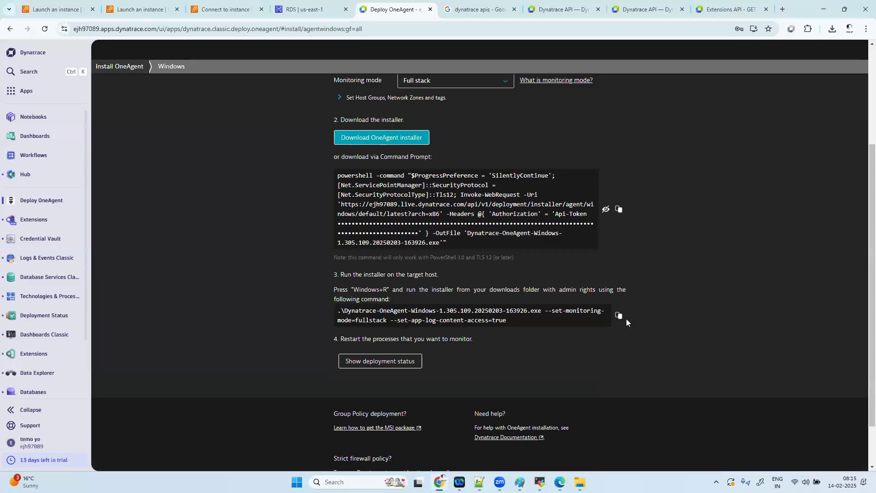
{"action": "left_click", "coordinate": [618, 315]}
{"action": "left_click", "coordinate": [540, 482]}
{"action": "right_click", "coordinate": [368, 324]}
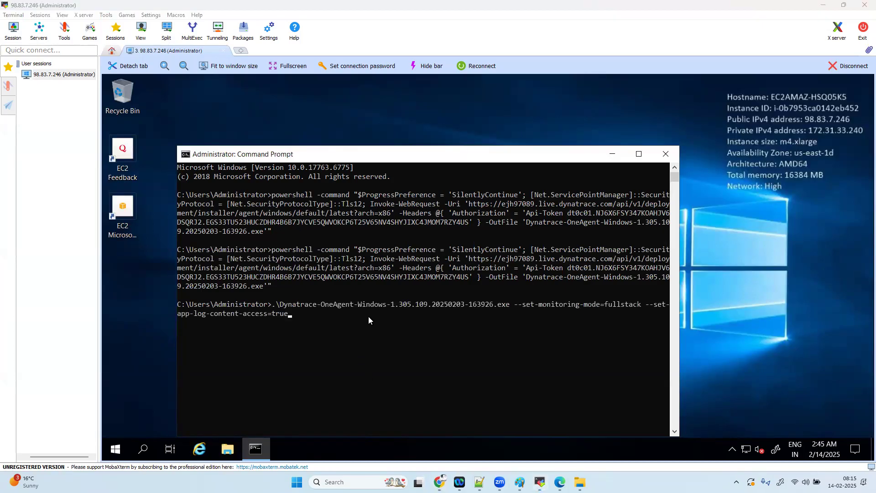
{"action": "key", "text": "Return"}
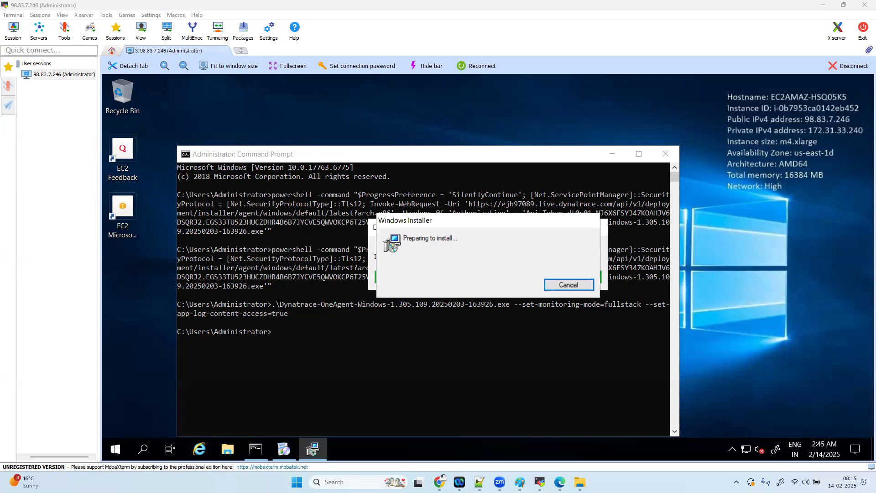
Search the server's installed apps for "sql" and for "ss", clearing the search text at the end.
{"action": "left_click", "coordinate": [143, 451]}
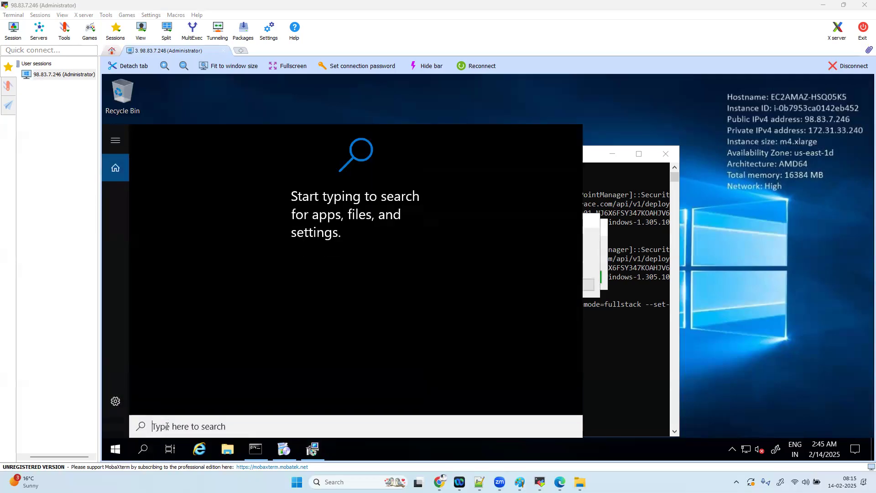
{"action": "type", "text": "s"}
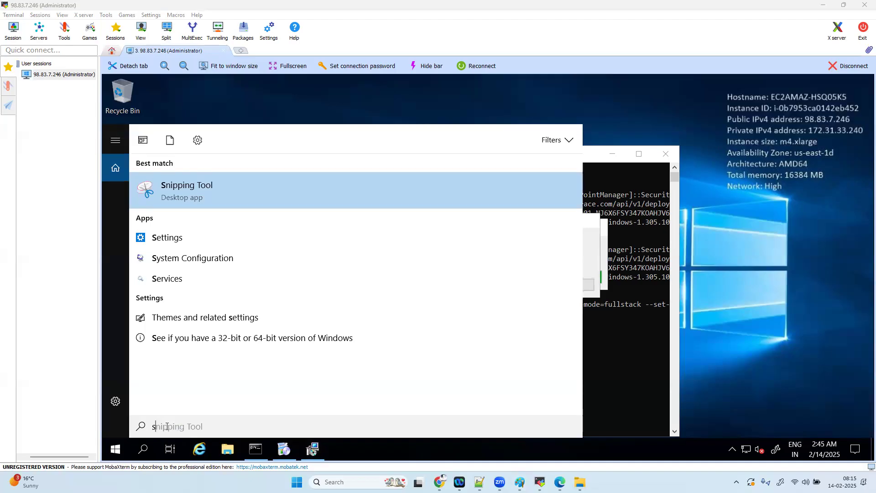
{"action": "type", "text": "ql"}
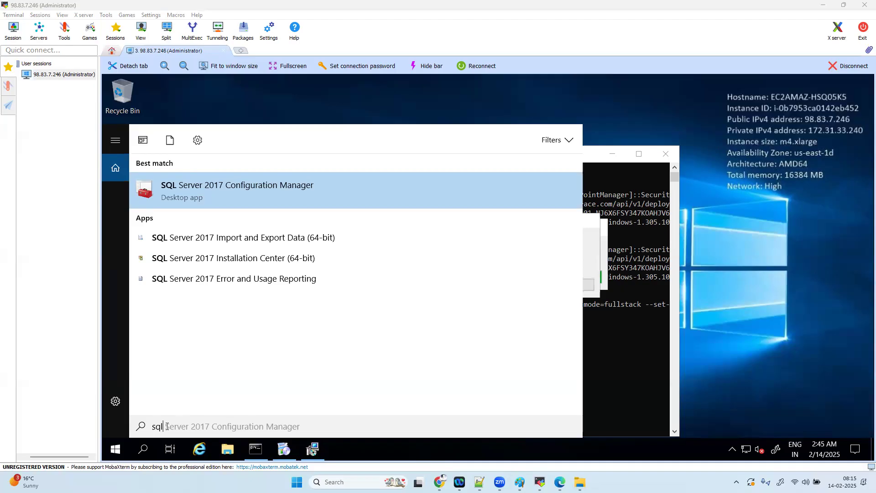
{"action": "key", "text": "BackSpace"}
{"action": "key", "text": "BackSpace"}
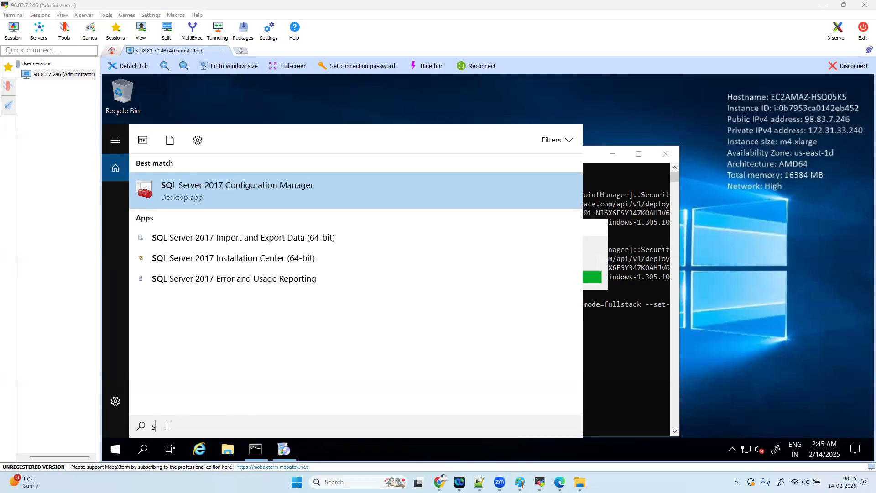
{"action": "key", "text": "BackSpace"}
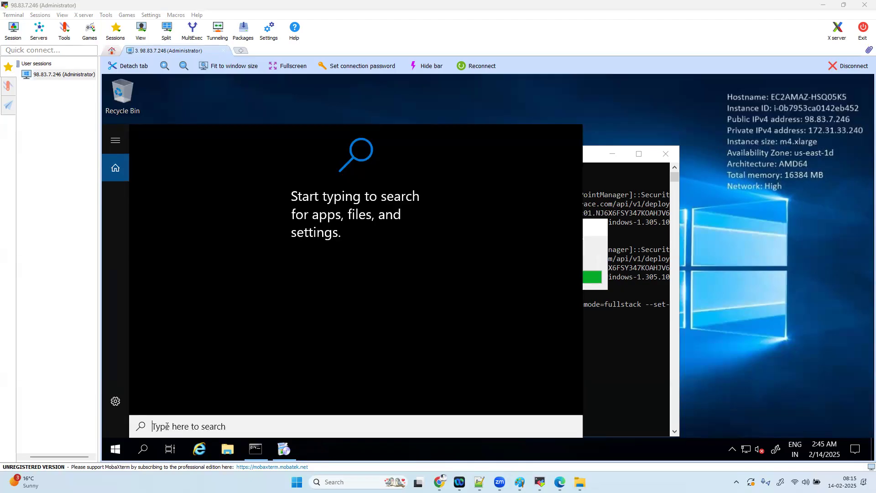
{"action": "type", "text": "ss"}
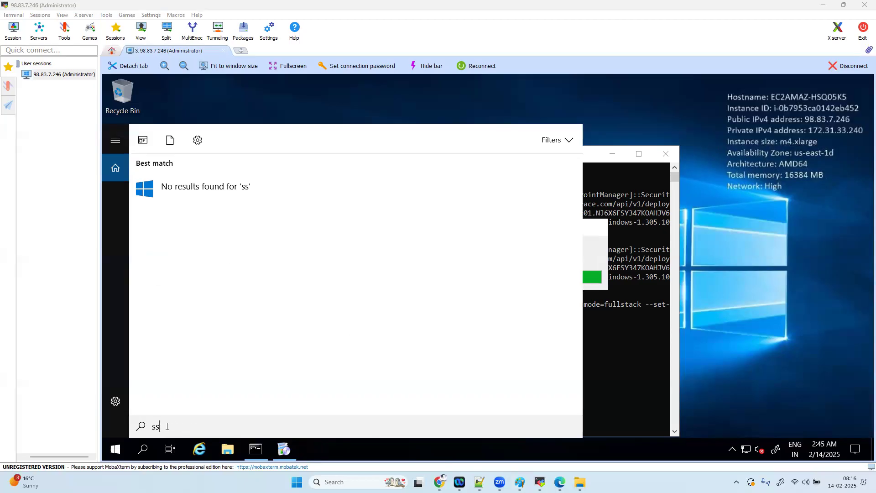
{"action": "key", "text": "BackSpace"}
{"action": "key", "text": "BackSpace"}
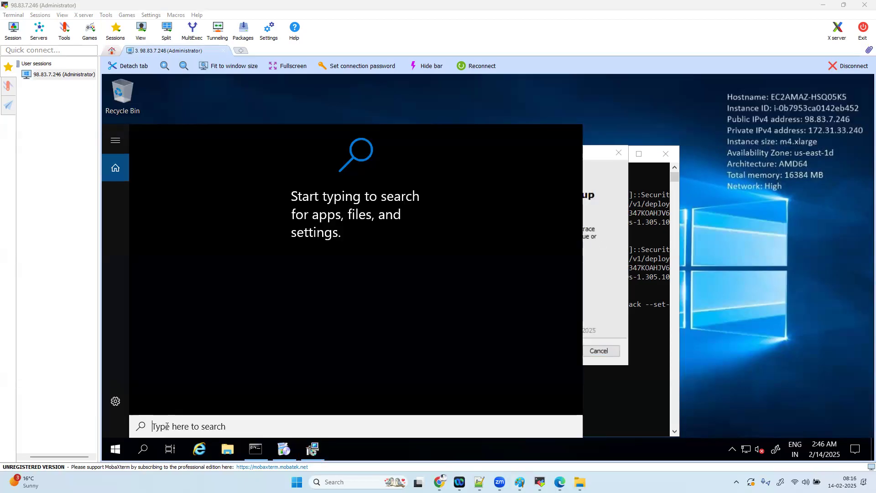
Start the OneAgent installation in C:\Program Files\dynatrace\oneagent\, keeping the fullstack monitoring and app log content access settings.
{"action": "left_click", "coordinate": [606, 267]}
{"action": "left_click", "coordinate": [546, 351]}
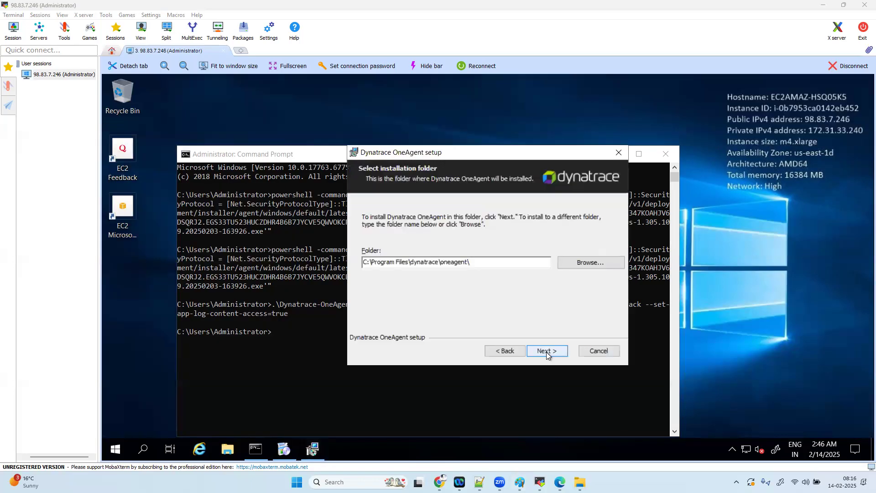
{"action": "left_click", "coordinate": [546, 351]}
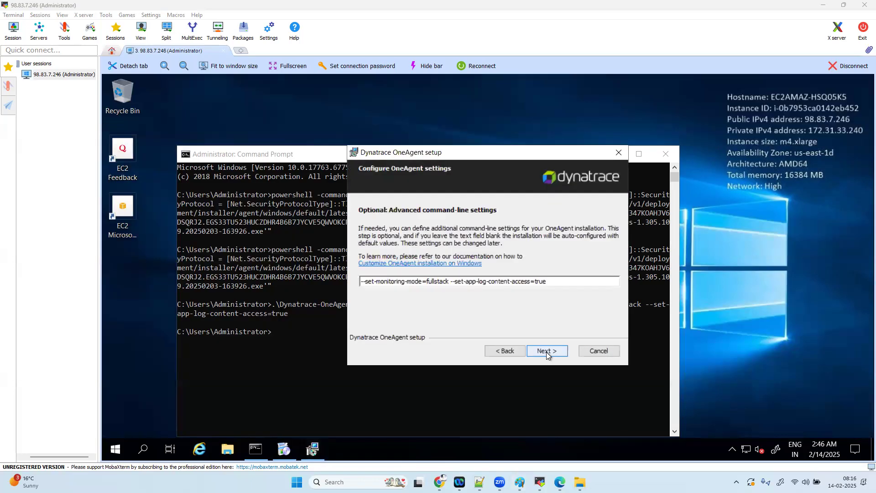
{"action": "left_click", "coordinate": [546, 351]}
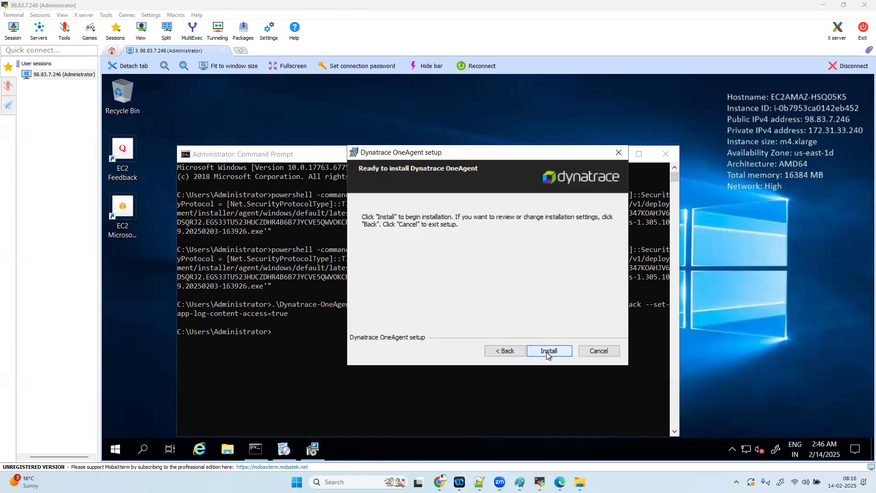
{"action": "left_click", "coordinate": [548, 350]}
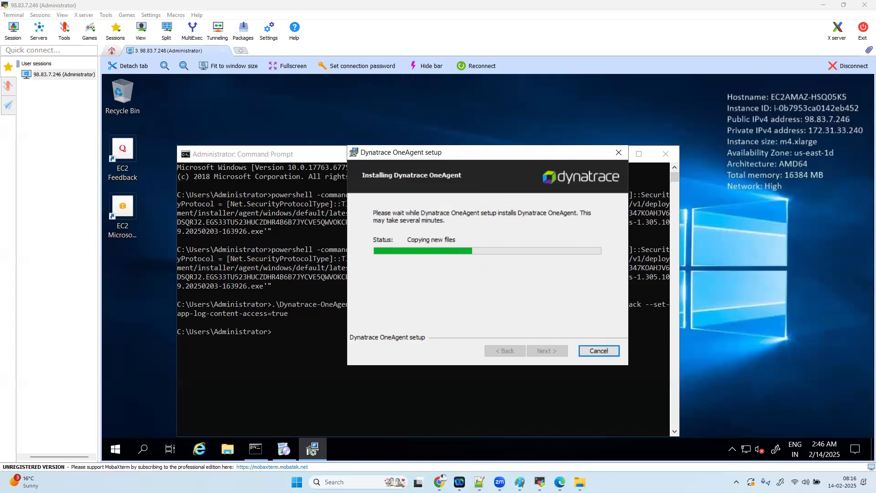
Find the Services app on the server and run it as administrator.
{"action": "left_click", "coordinate": [143, 451]}
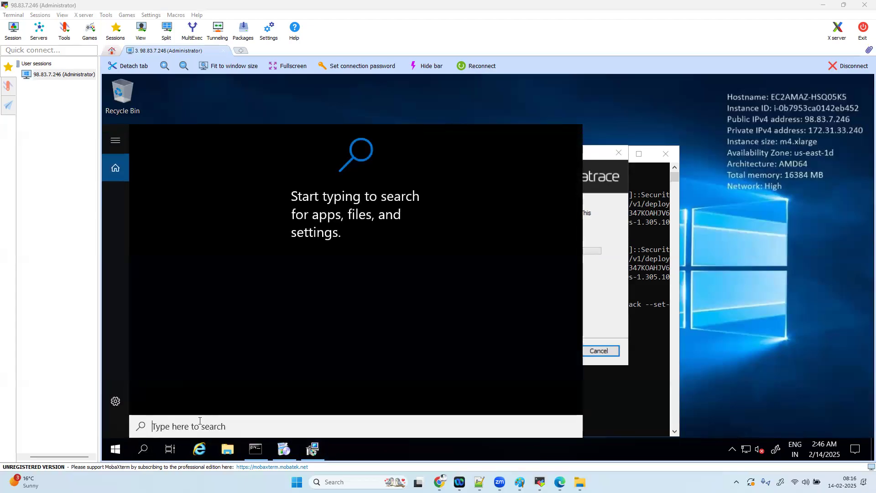
{"action": "type", "text": "serv"}
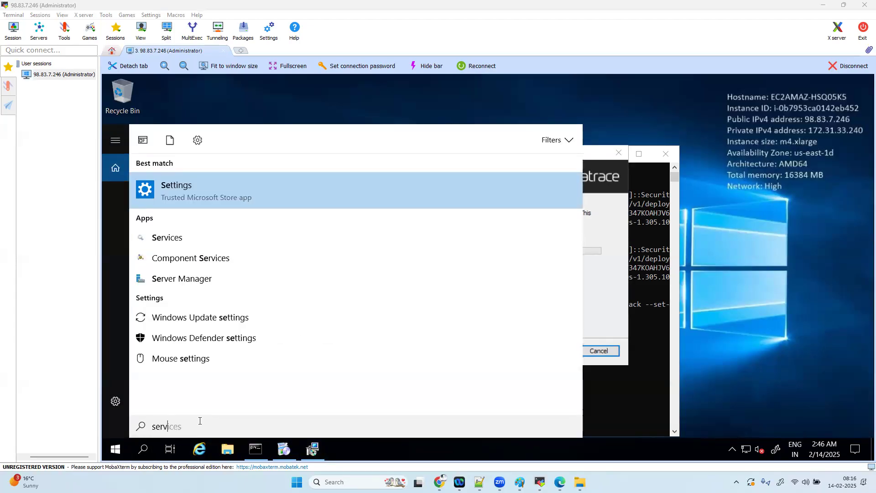
{"action": "type", "text": "ices"}
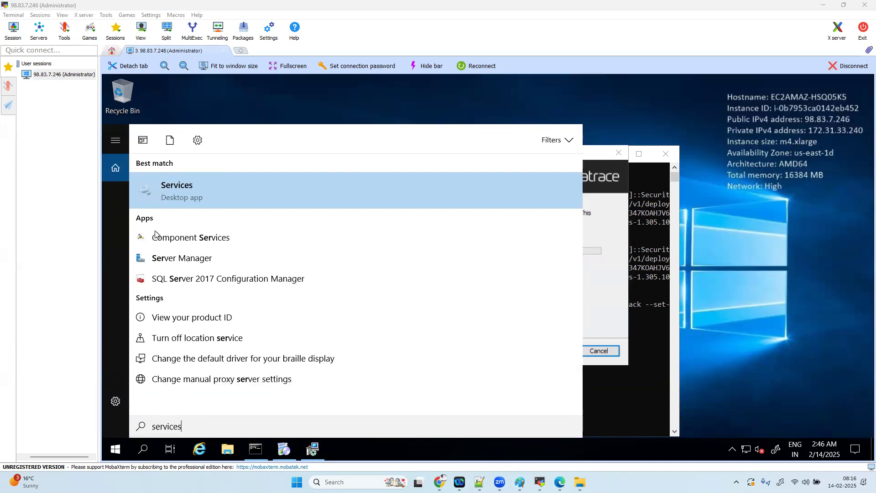
{"action": "right_click", "coordinate": [187, 189]}
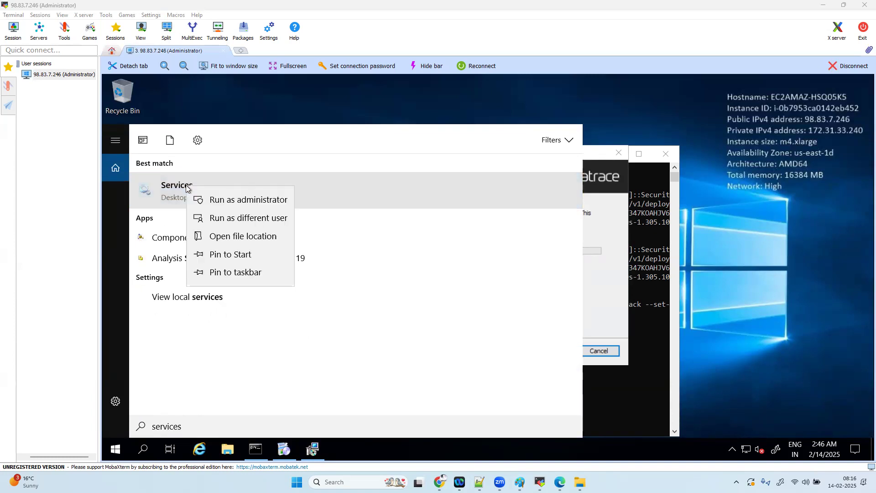
{"action": "left_click", "coordinate": [231, 200]}
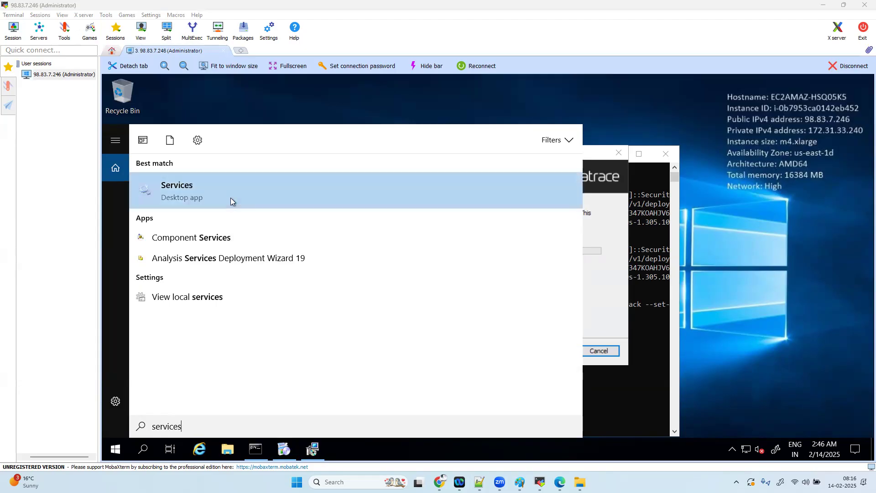
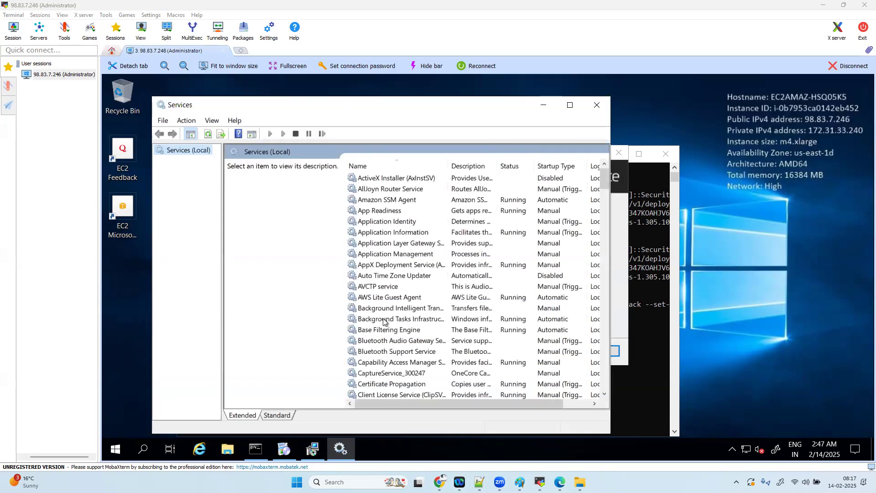
Locate the SQL Server (MSSQLSERVER) service in the services list and view its details.
{"action": "scroll", "coordinate": [390, 273], "scroll_direction": "down", "scroll_amount": 4}
{"action": "left_click", "coordinate": [390, 276]}
{"action": "key", "text": "s"}
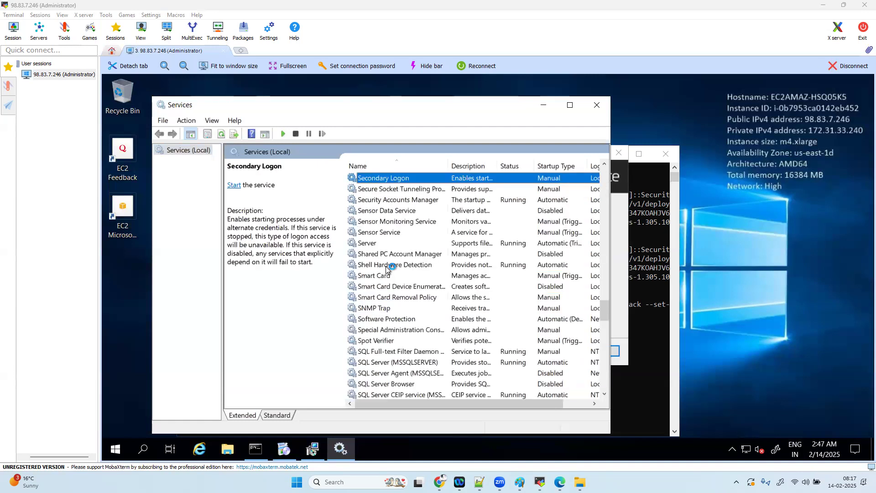
{"action": "key", "text": "Down"}
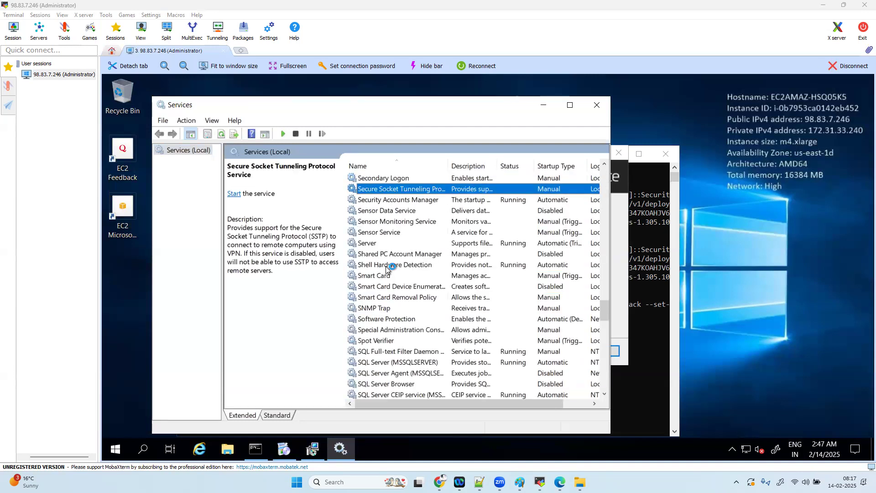
{"action": "key", "text": "Down"}
{"action": "key", "text": "Down"}
{"action": "key", "text": "Down"}
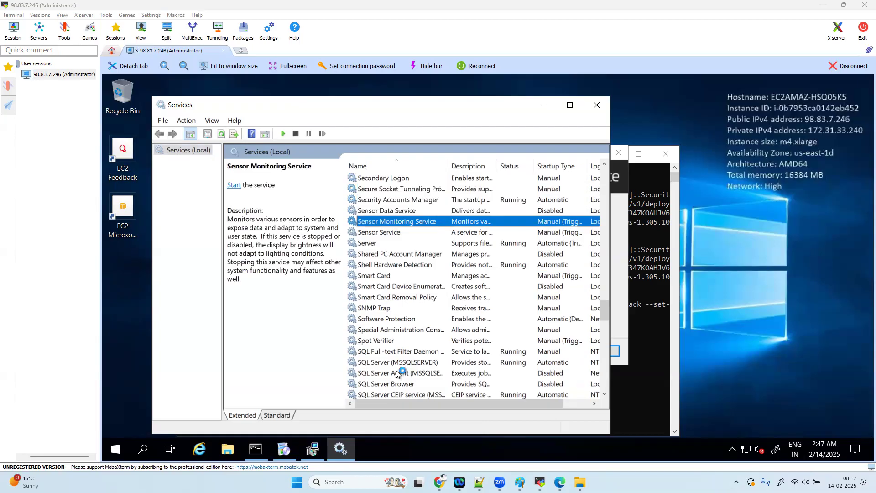
{"action": "left_click", "coordinate": [409, 363]}
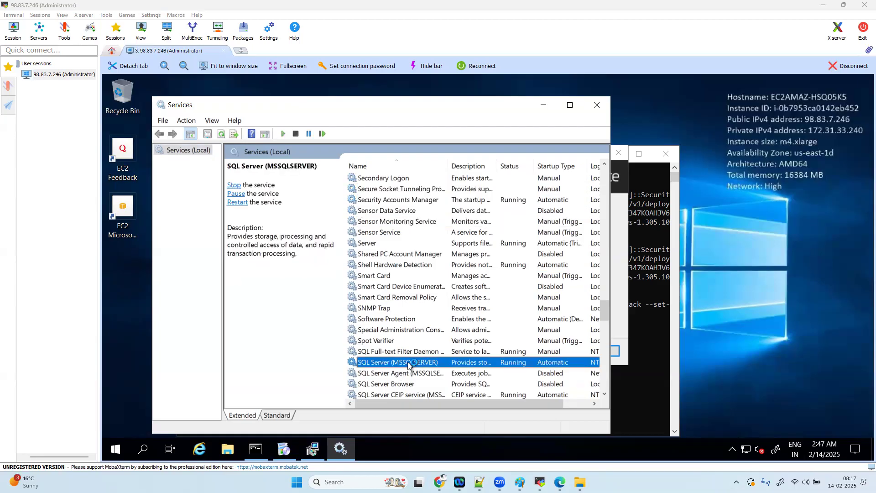
Maximize the Services window and check the status and startup type of the SQL Server Agent (MSSQLSERVER) and SQL Server Browser services.
{"action": "left_click", "coordinate": [403, 374]}
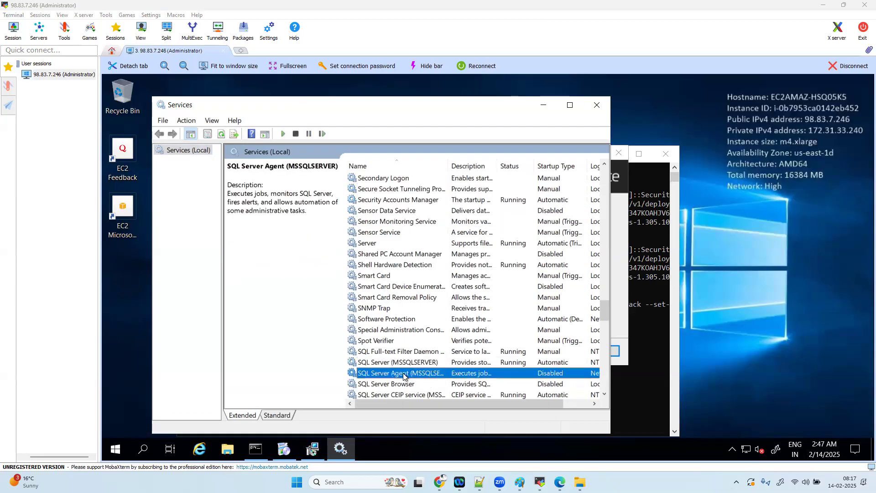
{"action": "left_click_drag", "start_coordinate": [442, 406], "coordinate": [444, 406]}
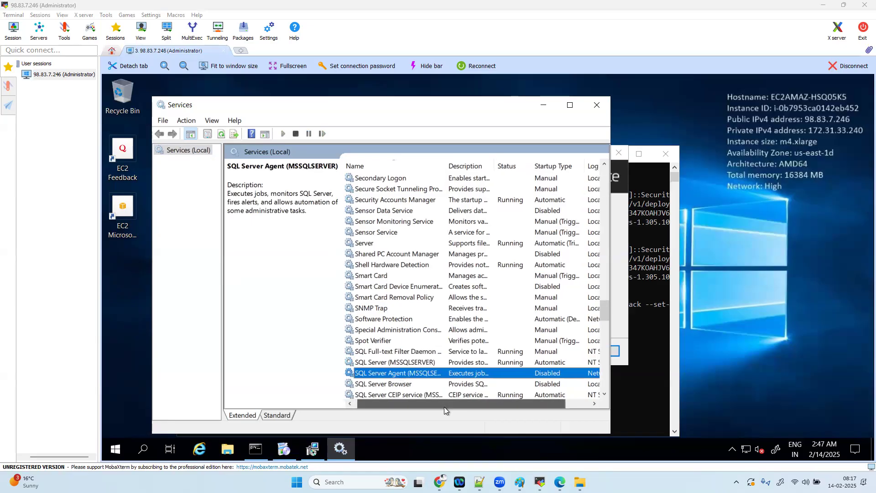
{"action": "left_click", "coordinate": [569, 106]}
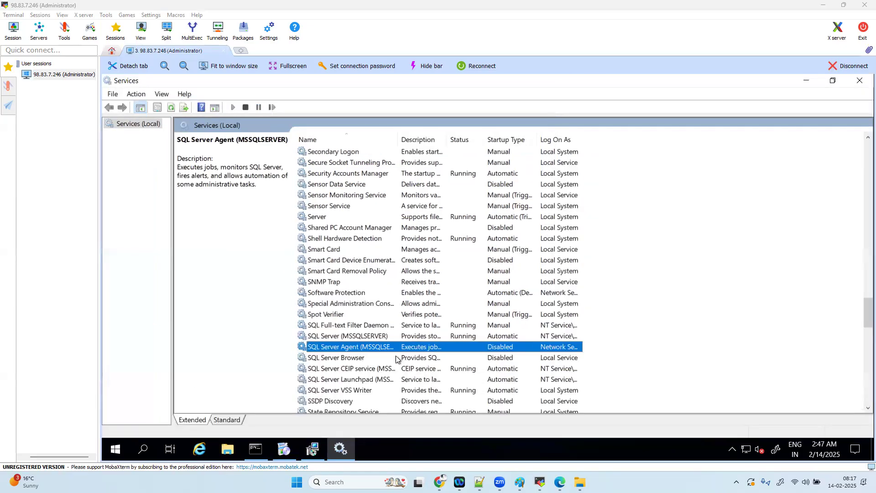
{"action": "left_click", "coordinate": [422, 336]}
{"action": "left_click", "coordinate": [404, 348]}
{"action": "right_click", "coordinate": [404, 349]}
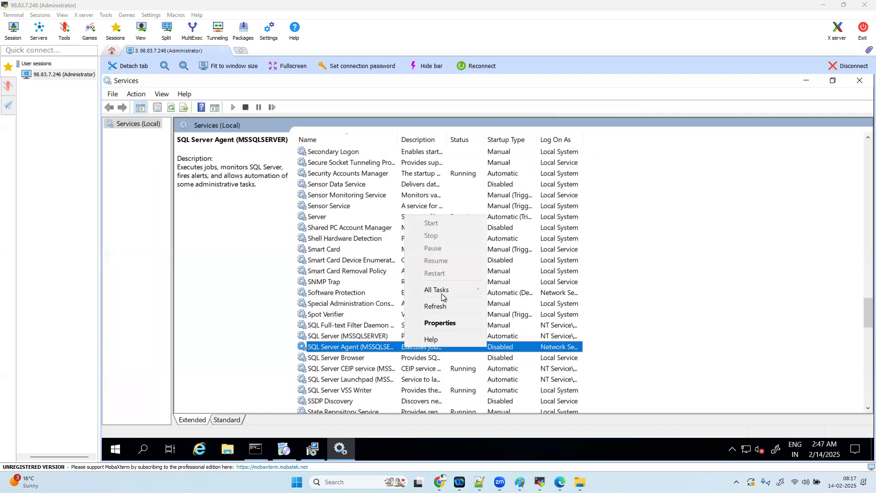
{"action": "left_click", "coordinate": [350, 358]}
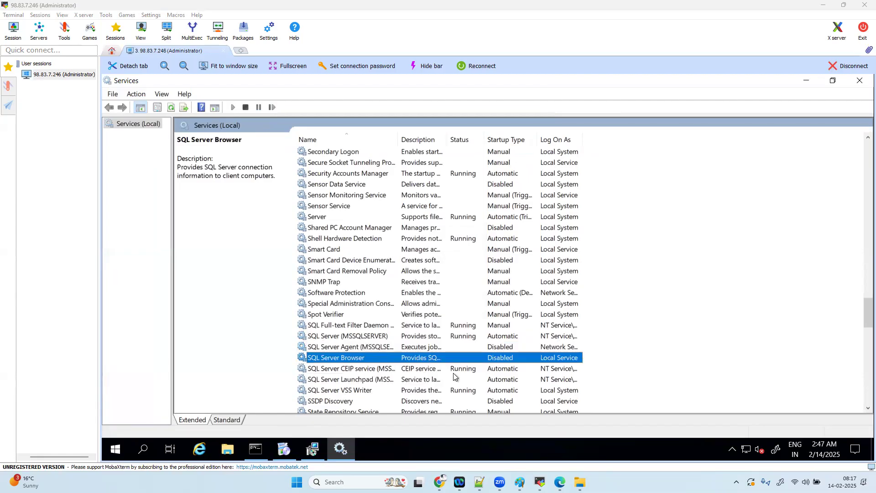
Widen the Name column to show full service names and select the SQL Server (MSSQLSERVER) service.
{"action": "scroll", "coordinate": [454, 376], "scroll_direction": "down", "scroll_amount": 1}
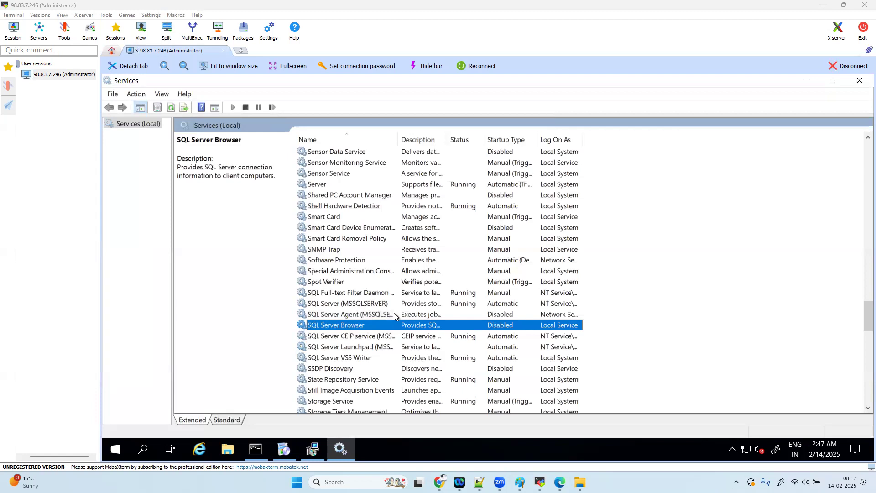
{"action": "scroll", "coordinate": [395, 318], "scroll_direction": "down", "scroll_amount": 1}
{"action": "left_click_drag", "start_coordinate": [397, 137], "coordinate": [473, 138]}
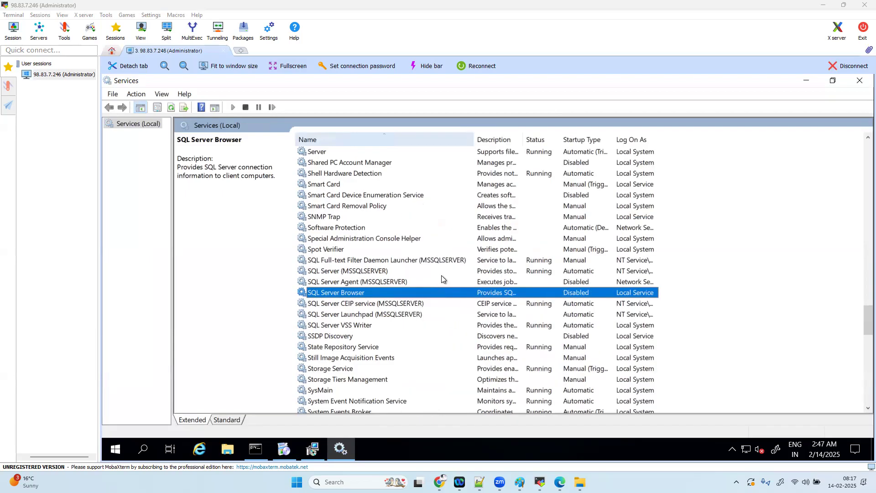
{"action": "left_click", "coordinate": [380, 271]}
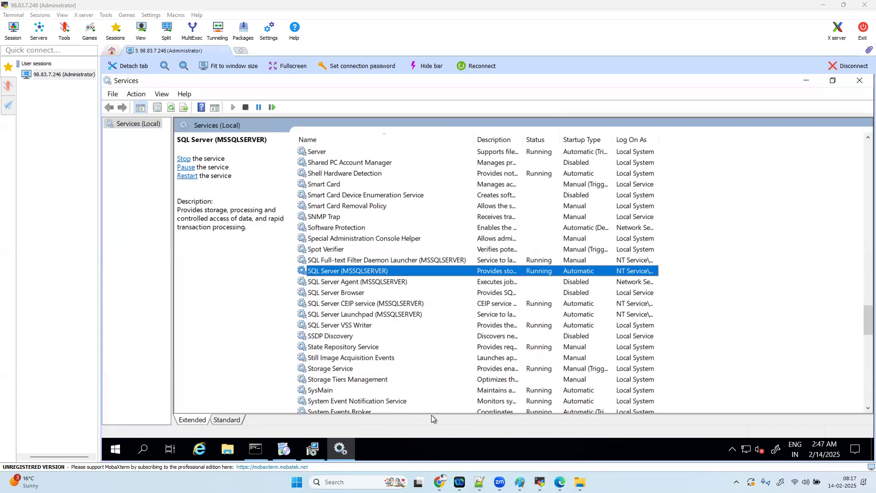
Check the progress of the Dynatrace OneAgent setup, and find and open SQL Server 2017 Configuration Manager on the server.
{"action": "left_click", "coordinate": [313, 451]}
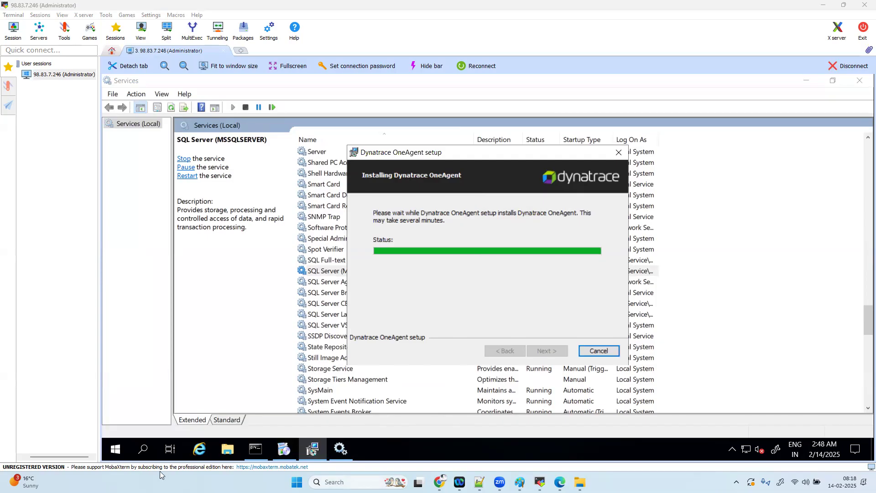
{"action": "left_click", "coordinate": [142, 450]}
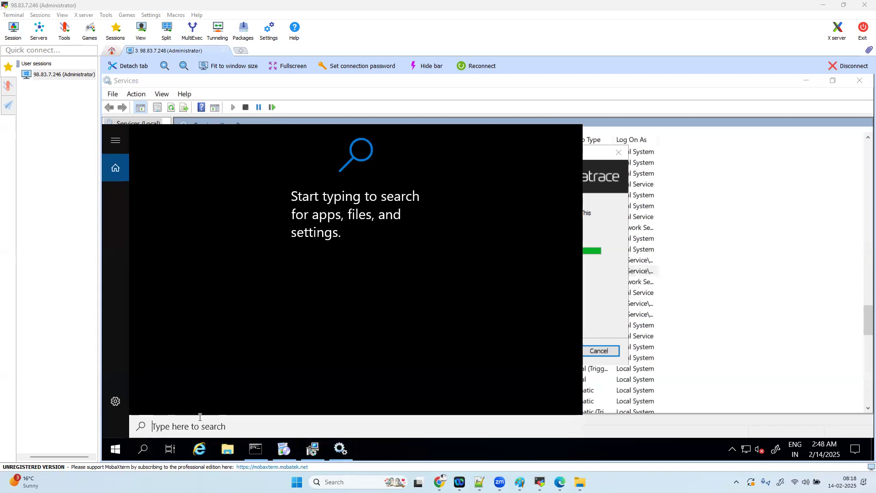
{"action": "type", "text": "mss"}
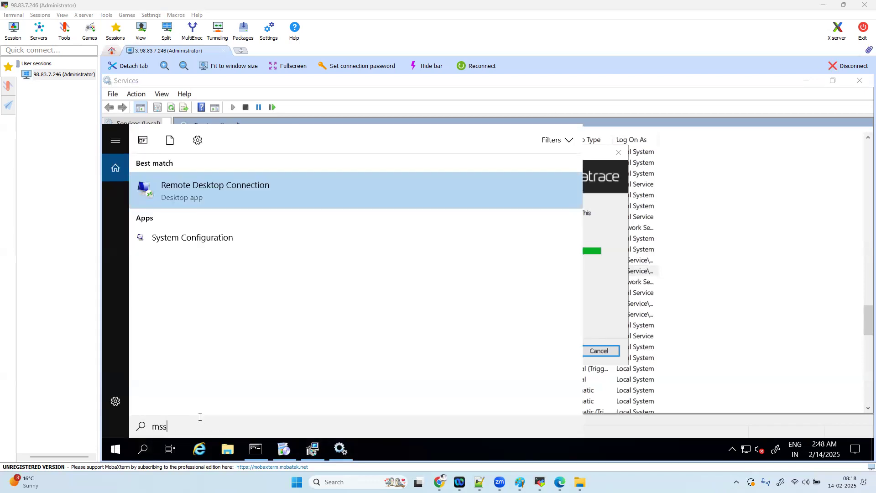
{"action": "key", "text": "BackSpace"}
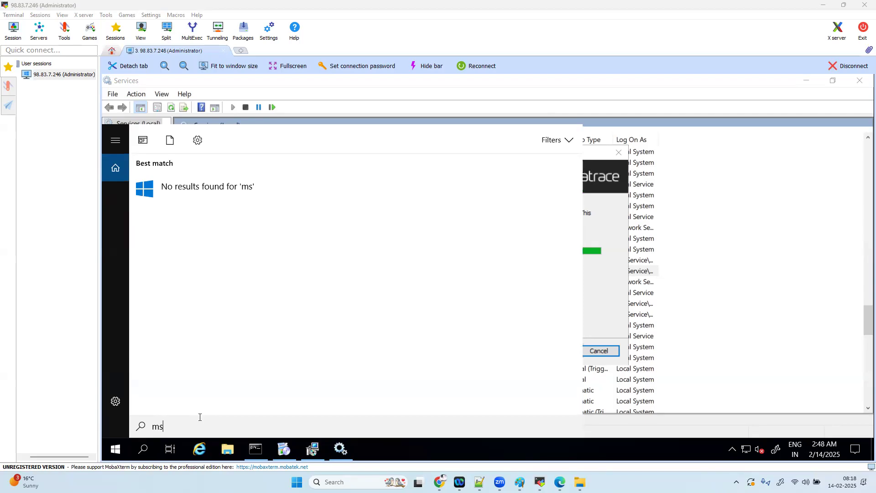
{"action": "key", "text": "BackSpace"}
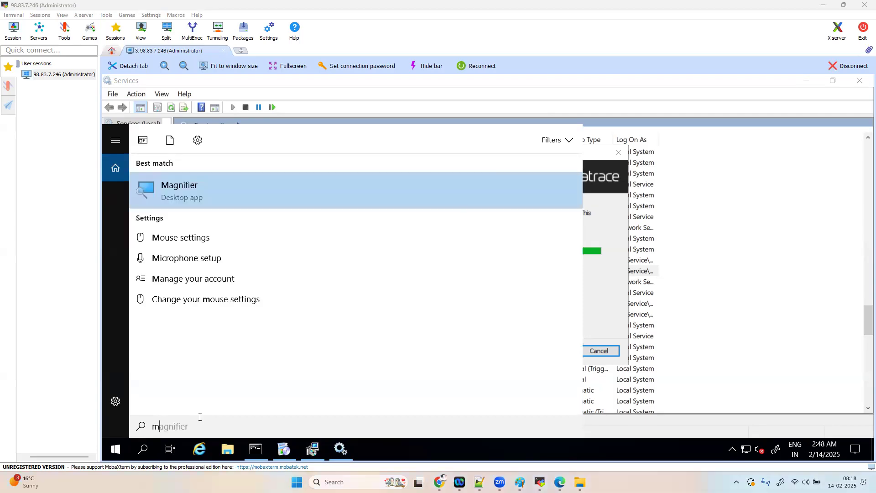
{"action": "key", "text": "BackSpace"}
{"action": "type", "text": "sql"}
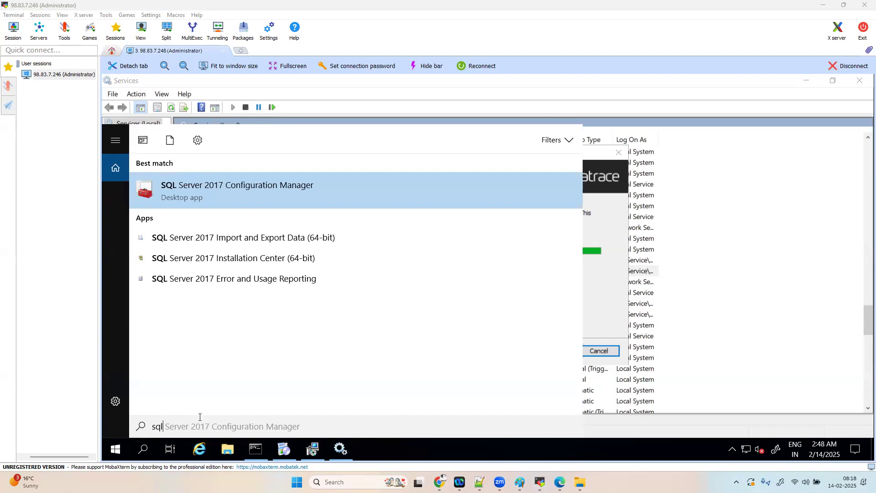
{"action": "left_click", "coordinate": [248, 191]}
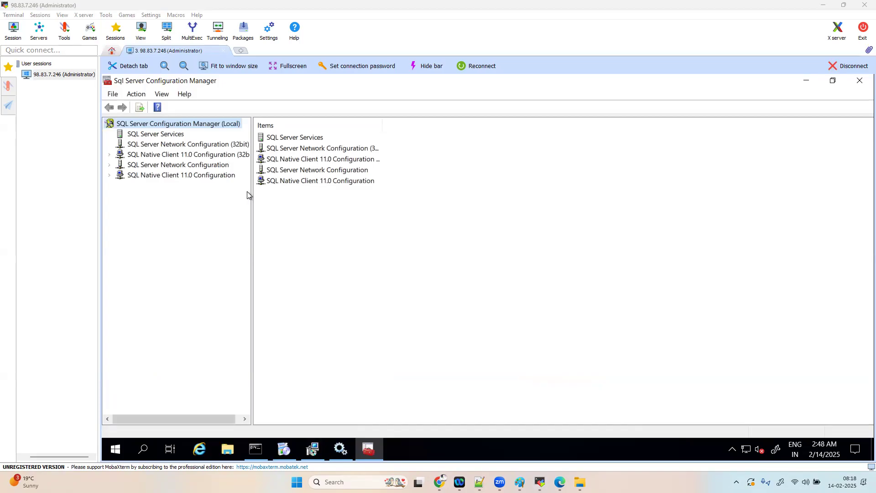
Examine the SQL Server Services, network configuration and Native Client configuration nodes in SQL Server Configuration Manager.
{"action": "left_click", "coordinate": [164, 145]}
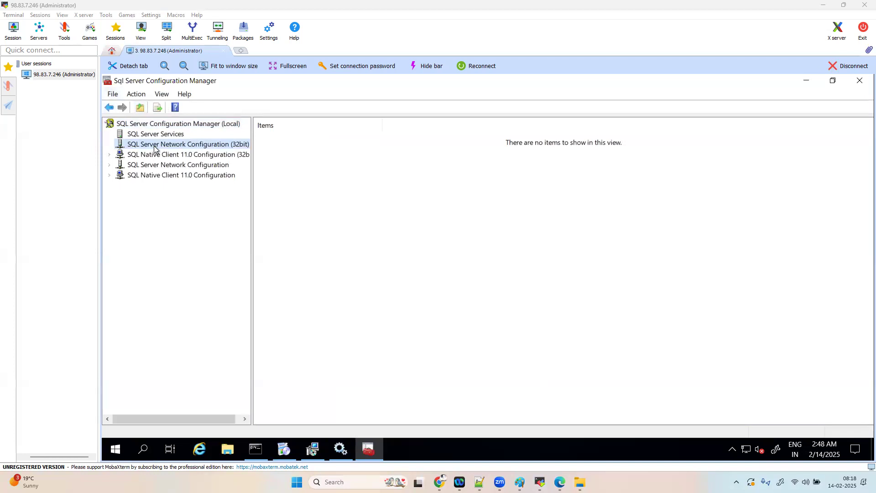
{"action": "left_click", "coordinate": [162, 135]}
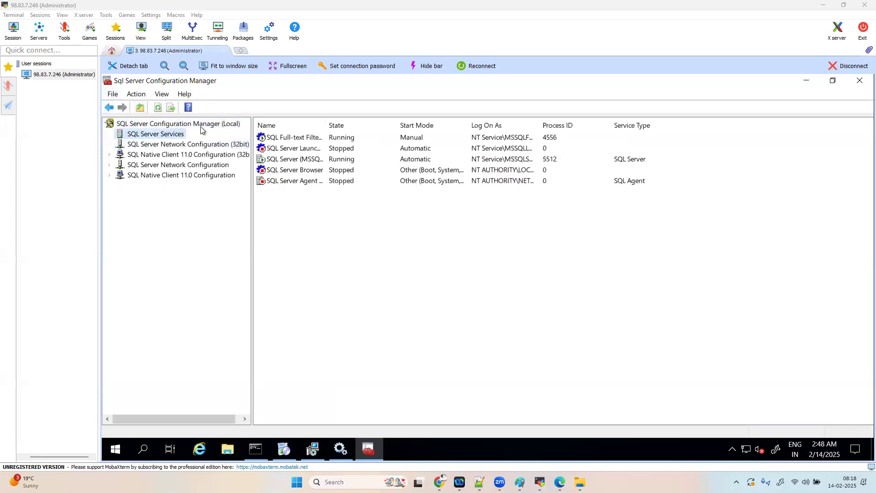
{"action": "left_click", "coordinate": [164, 125]}
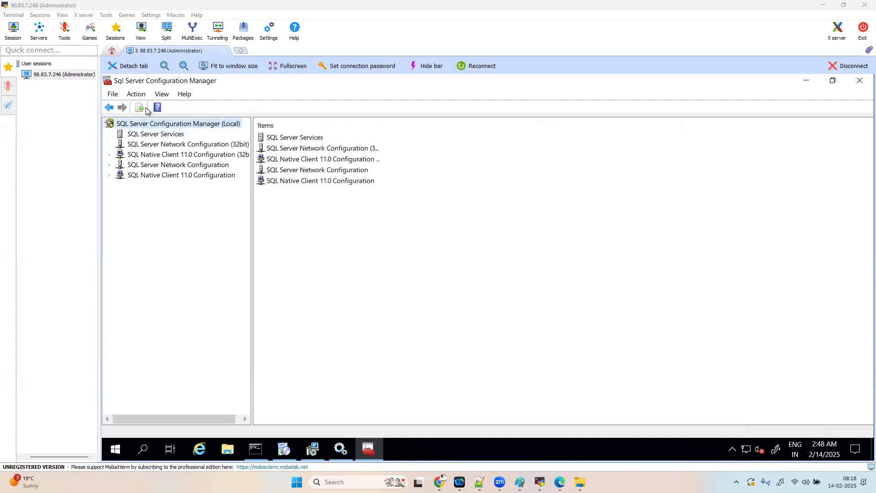
{"action": "left_click", "coordinate": [114, 96]}
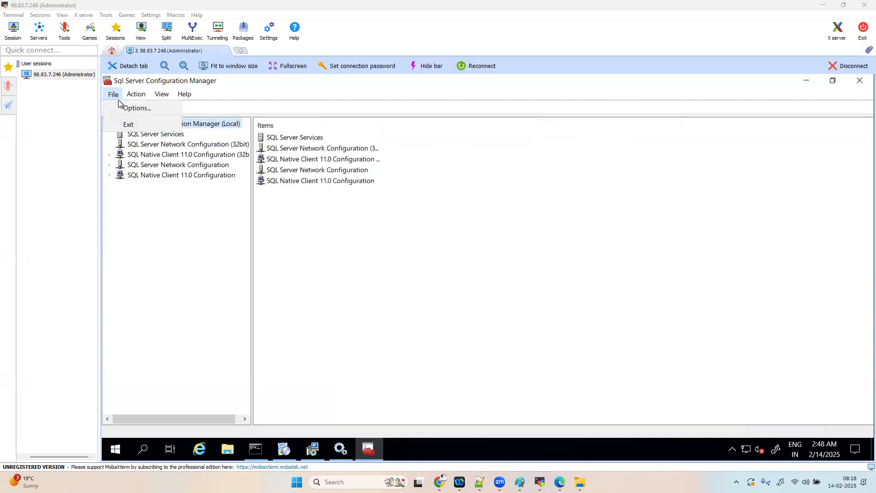
{"action": "left_click", "coordinate": [207, 243]}
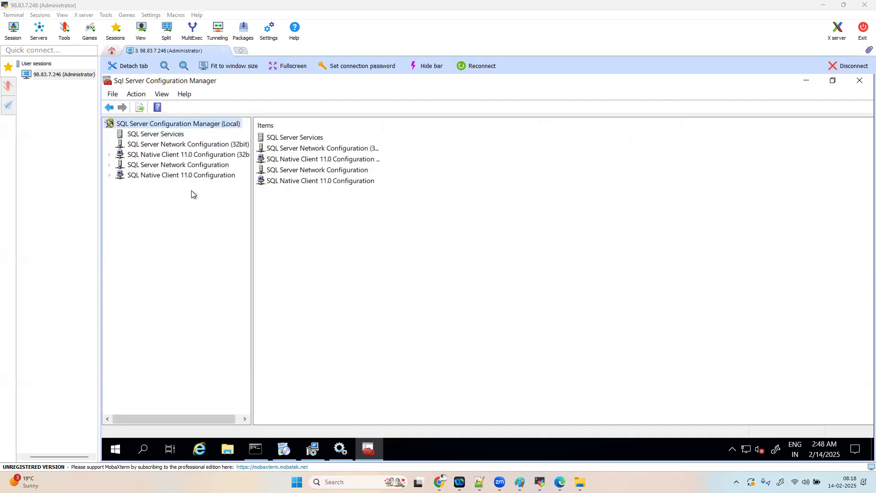
{"action": "left_click", "coordinate": [162, 135]}
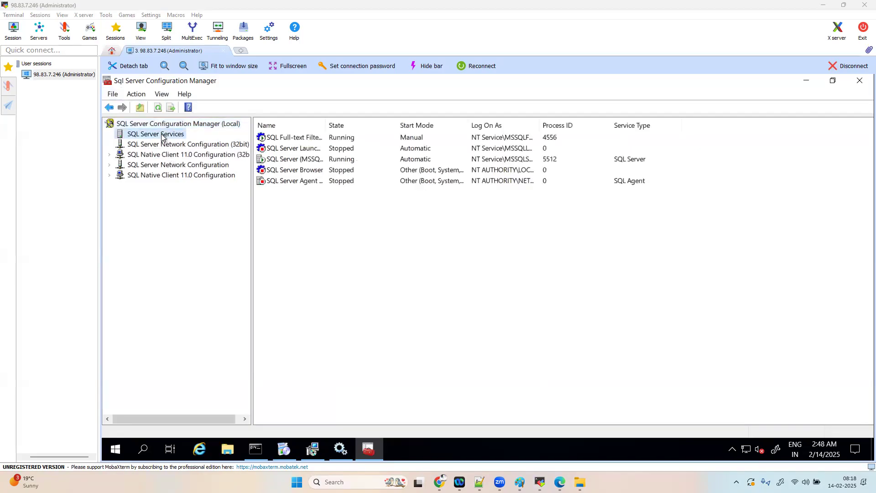
{"action": "left_click", "coordinate": [165, 155]}
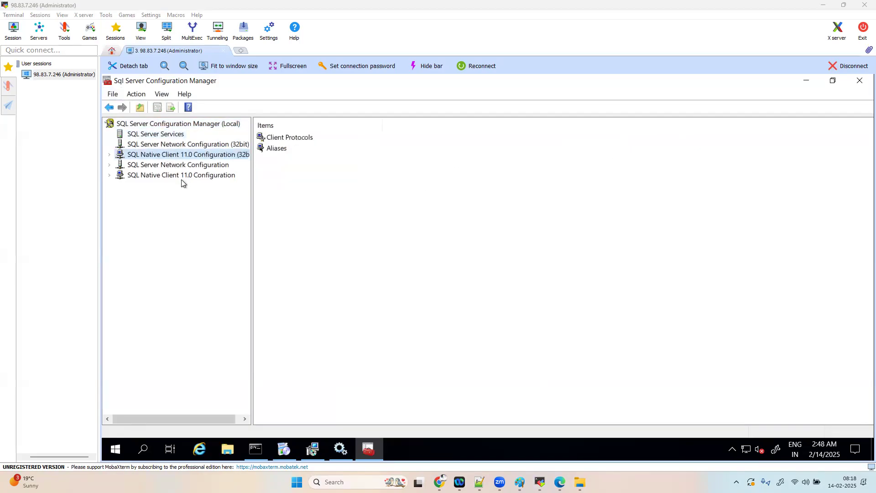
{"action": "left_click", "coordinate": [180, 176]}
{"action": "left_click", "coordinate": [185, 165]}
{"action": "left_click", "coordinate": [180, 154]}
{"action": "left_click", "coordinate": [173, 142]}
{"action": "left_click", "coordinate": [173, 136]}
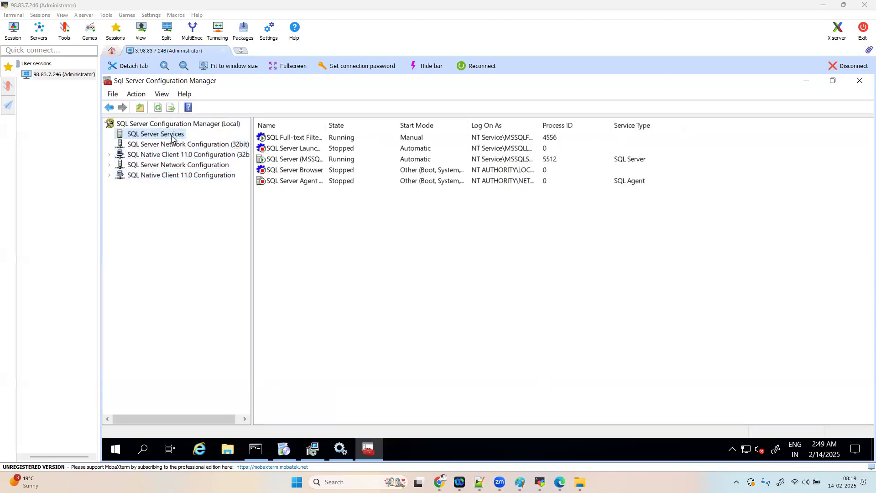
{"action": "left_click", "coordinate": [173, 124]}
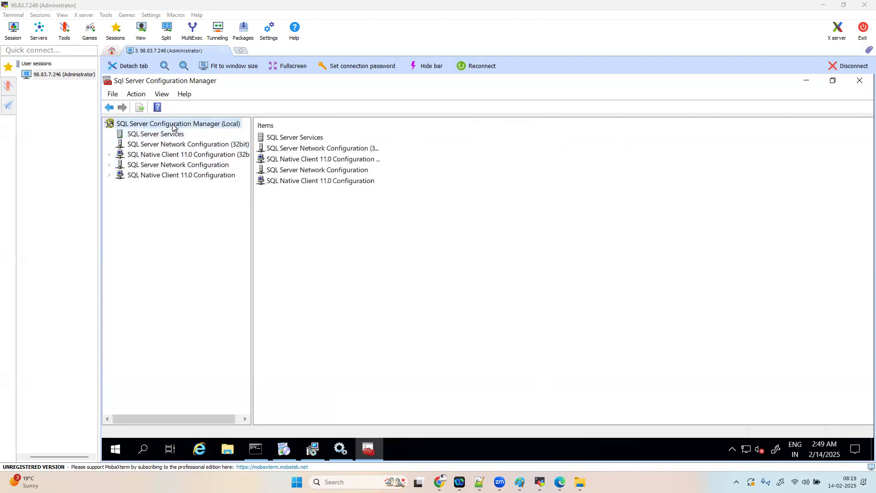
Find SQL Server Management Studio on the server and launch it.
{"action": "left_click", "coordinate": [142, 450]}
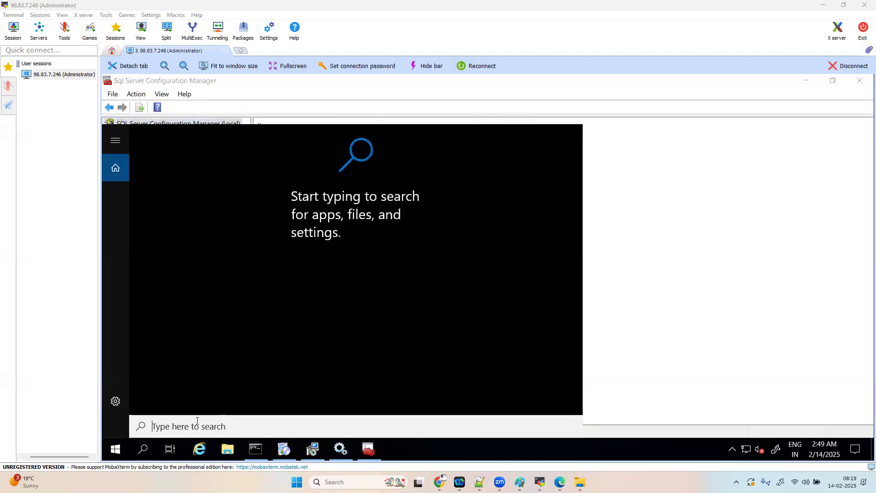
{"action": "type", "text": "stu"}
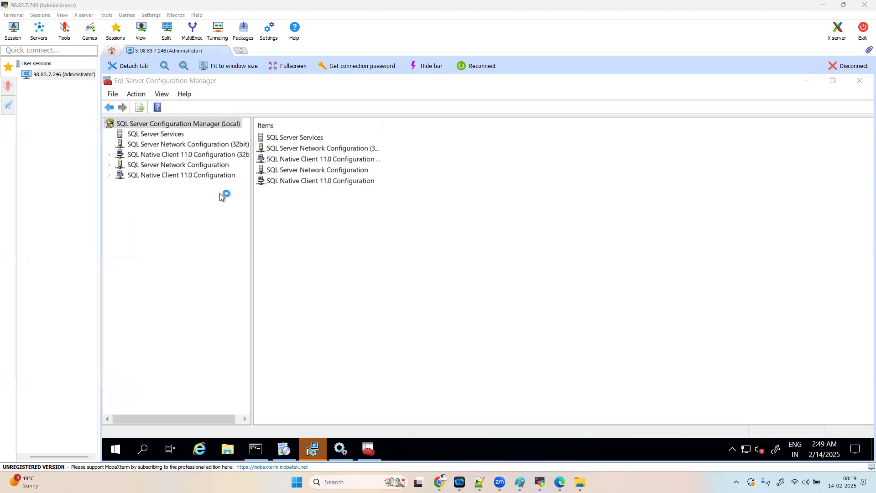
Finish the Dynatrace OneAgent setup and show the OneAgent deployment status in Dynatrace in Chrome.
{"action": "left_click", "coordinate": [313, 454]}
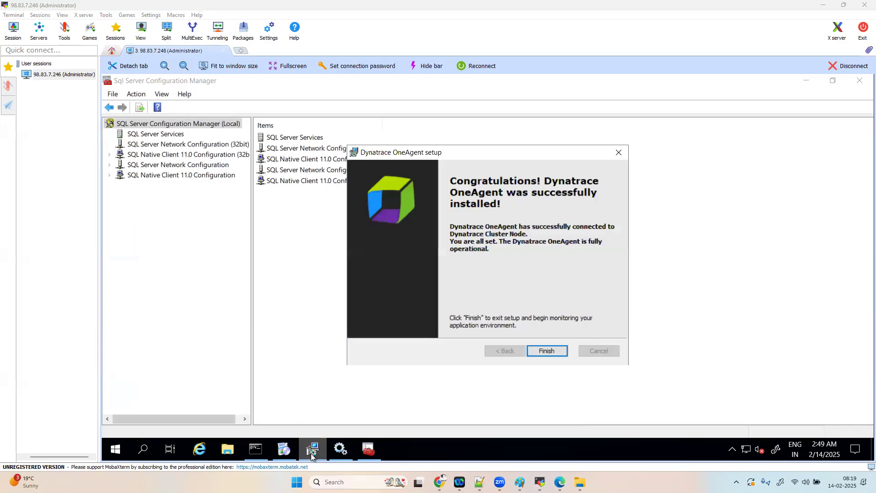
{"action": "left_click", "coordinate": [551, 350]}
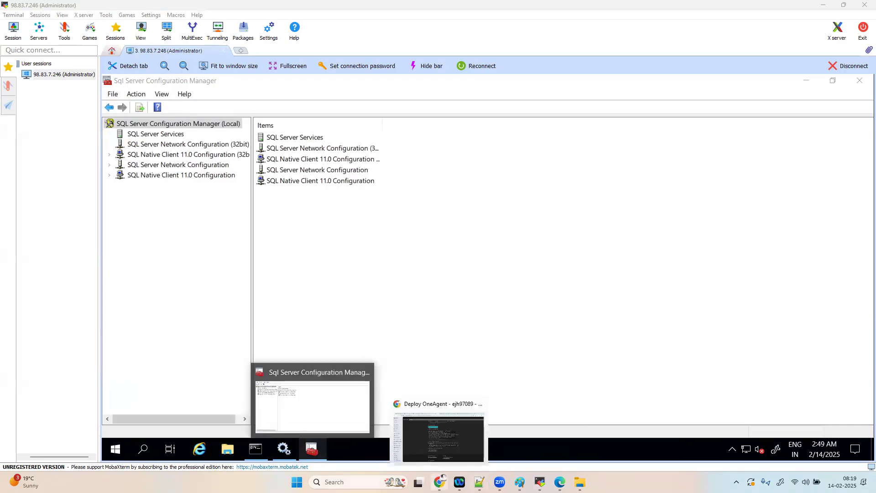
{"action": "left_click", "coordinate": [440, 481]}
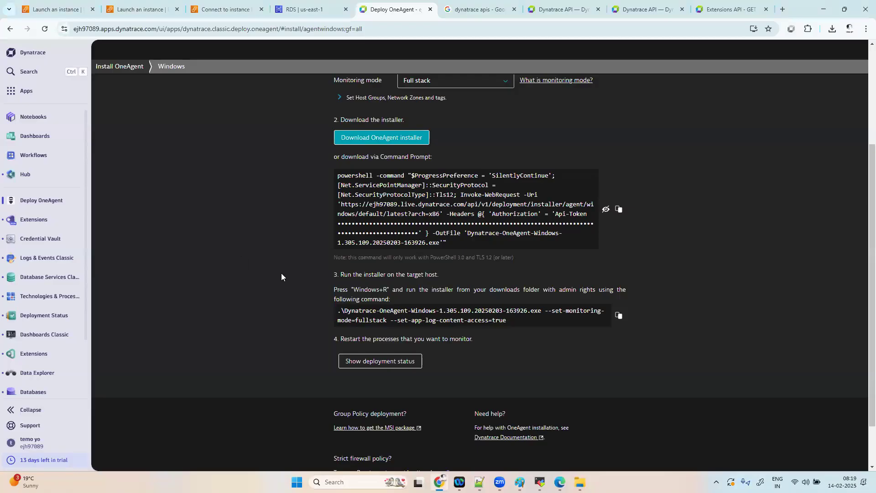
{"action": "left_click", "coordinate": [399, 361]}
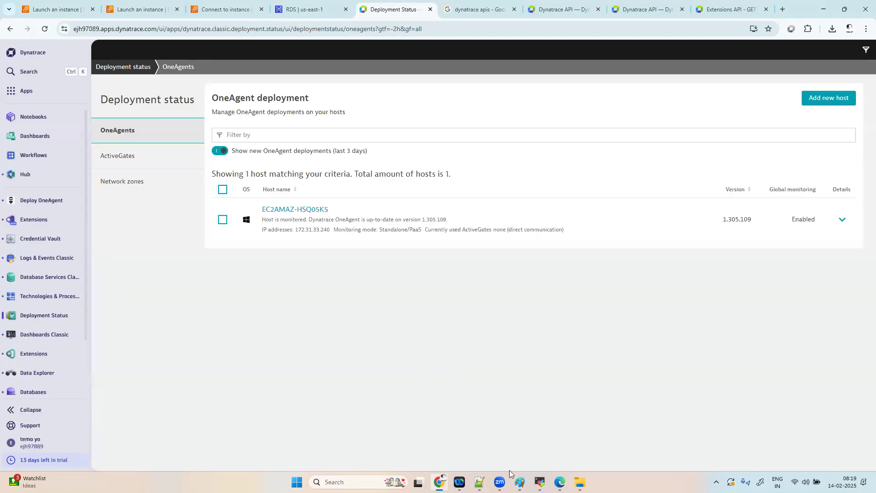
Return to the remote server session in MobaXterm, browse to Local Disk (C:) and show hidden items.
{"action": "mouse_move", "coordinate": [540, 482]}
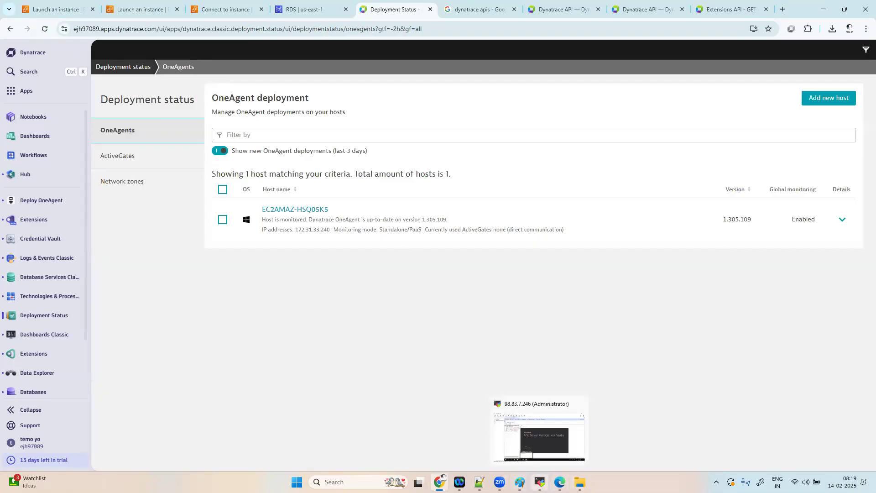
{"action": "left_click", "coordinate": [538, 433]}
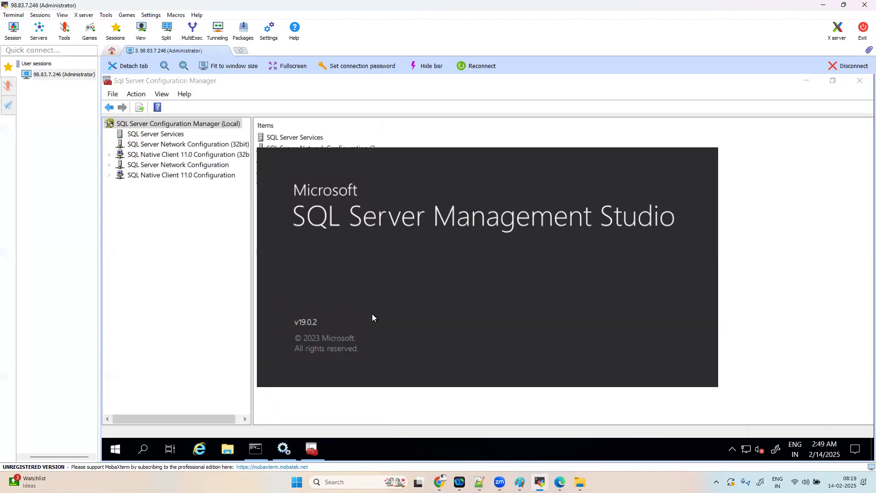
{"action": "left_click", "coordinate": [226, 449]}
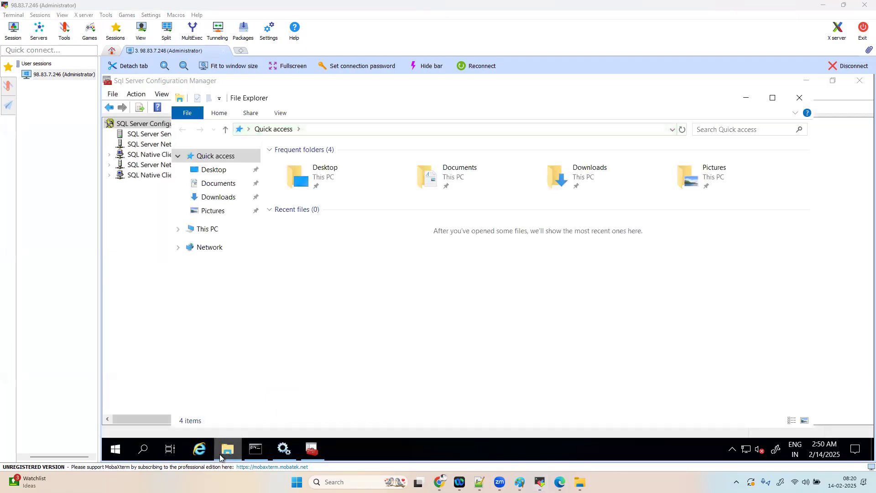
{"action": "left_click", "coordinate": [216, 235]}
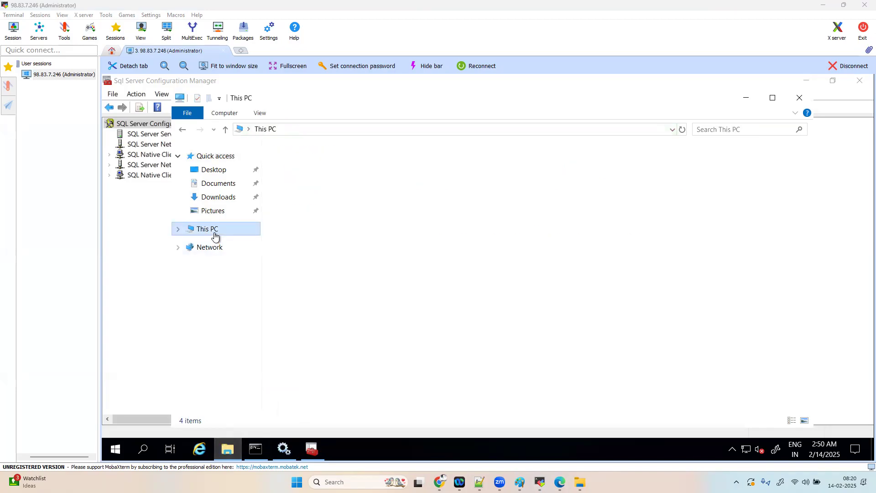
{"action": "double_click", "coordinate": [336, 284]}
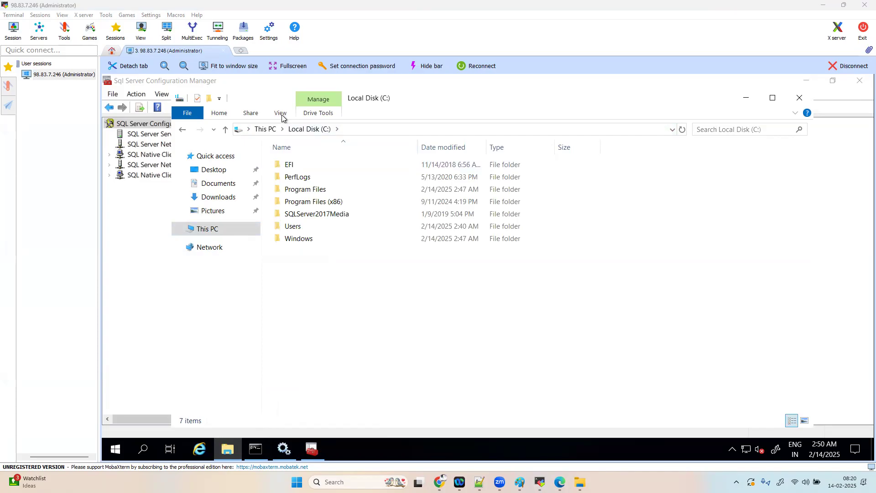
{"action": "left_click", "coordinate": [281, 114]}
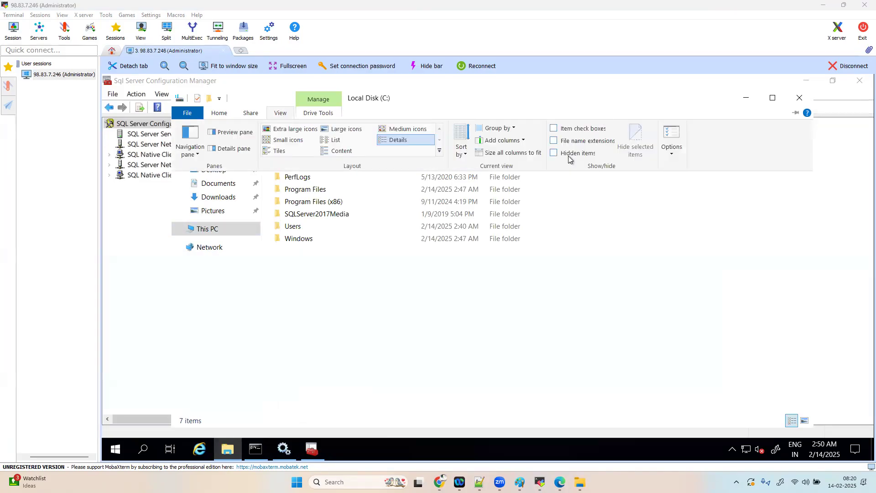
{"action": "left_click", "coordinate": [554, 153]}
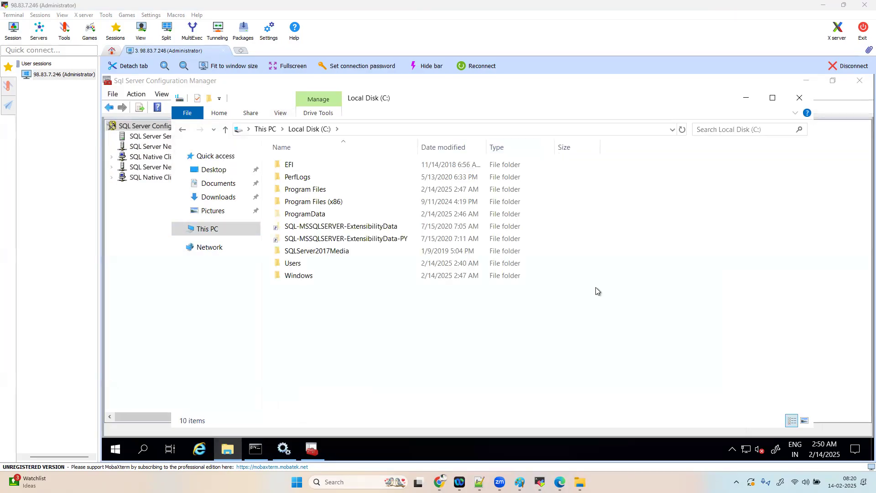
Open the Program Files\dynatrace\oneagent\agent folder on the C: drive.
{"action": "double_click", "coordinate": [333, 189]}
{"action": "double_click", "coordinate": [329, 191]}
{"action": "left_click", "coordinate": [316, 168]}
{"action": "double_click", "coordinate": [315, 167]}
{"action": "double_click", "coordinate": [316, 168]}
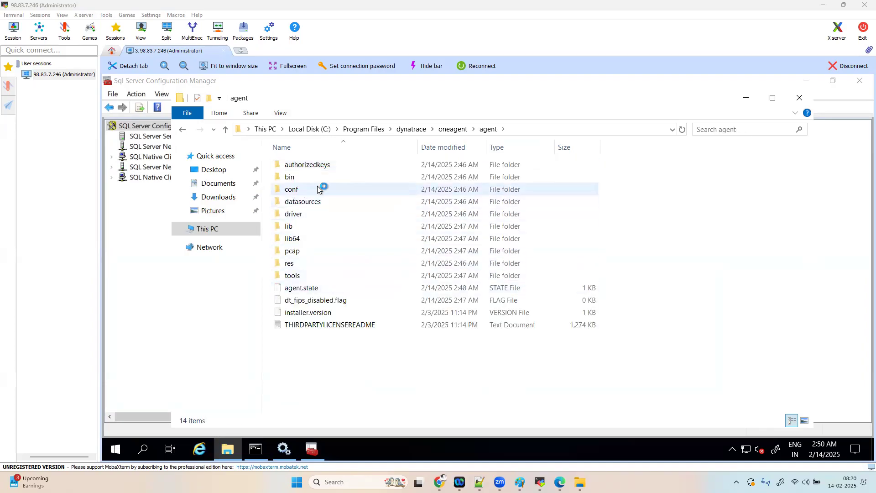
Inspect the agent's lib folder and the windows-x86-32 folder under bin\1.305.109.20250203-163926.
{"action": "double_click", "coordinate": [308, 226]}
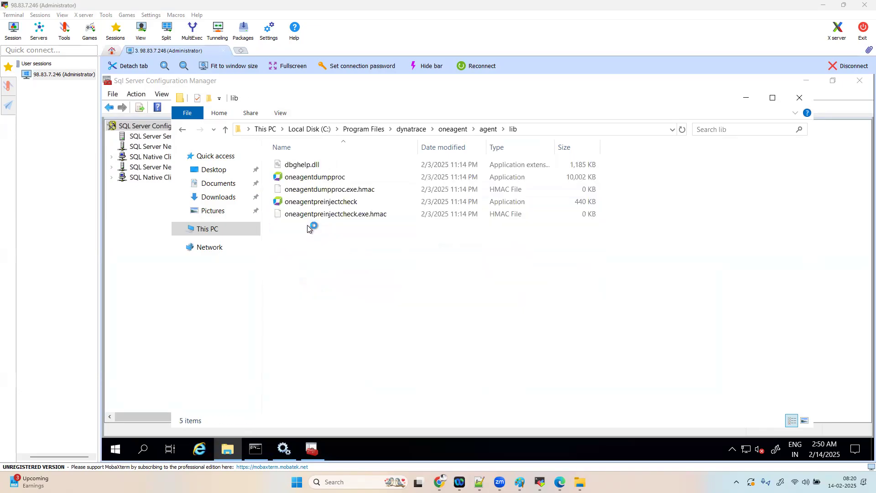
{"action": "key", "text": "alt+Left"}
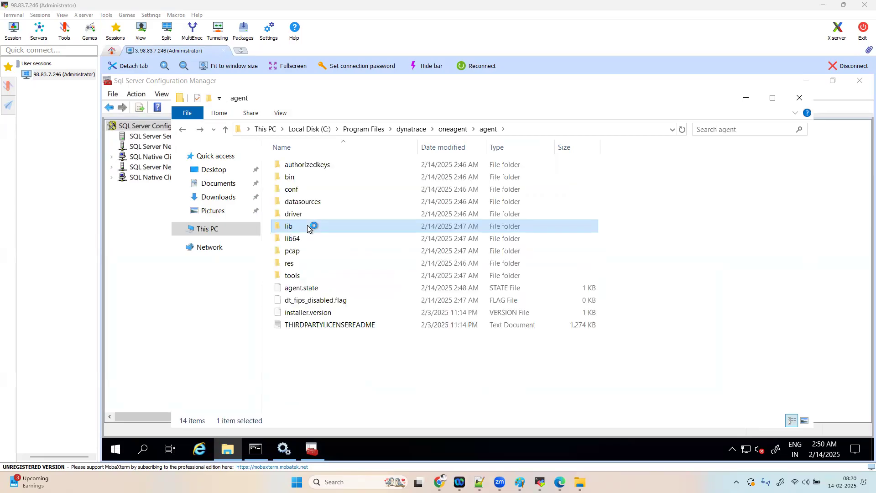
{"action": "double_click", "coordinate": [297, 178]}
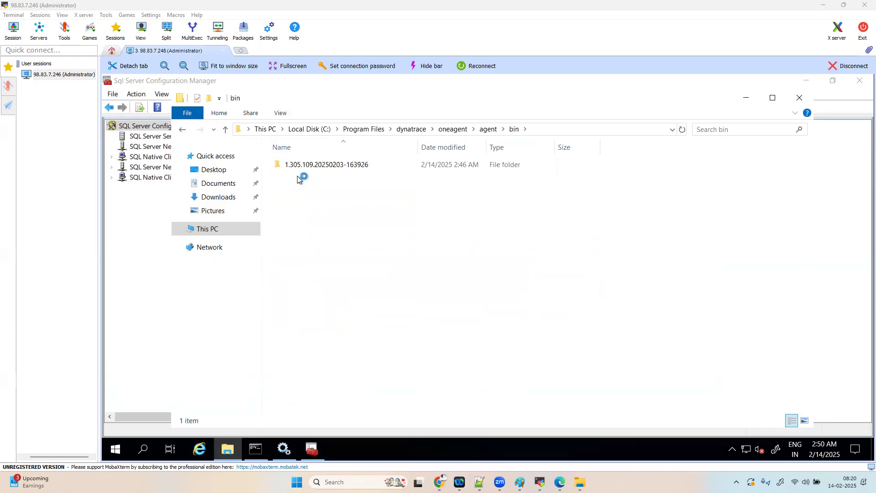
{"action": "double_click", "coordinate": [313, 166]}
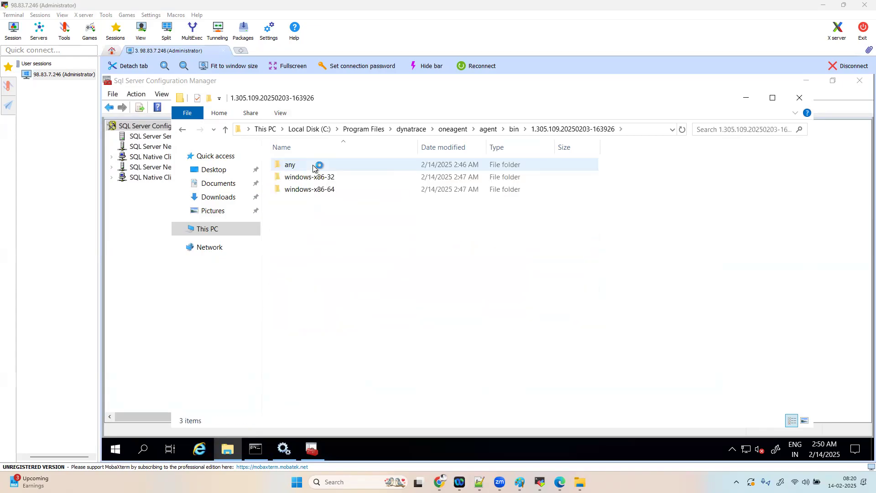
{"action": "double_click", "coordinate": [310, 179]}
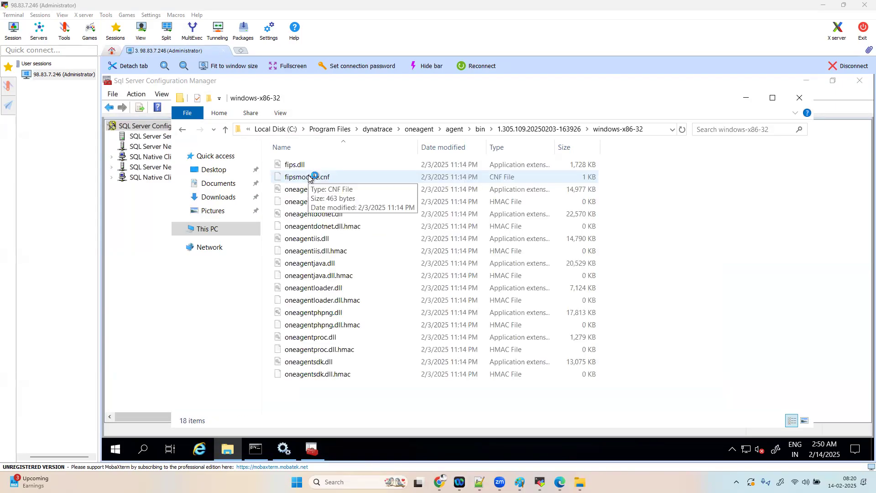
Go back up to Local Disk (C:), check the Users\Administrator folder, and return to the drive's root.
{"action": "key", "text": "BackSpace"}
{"action": "key", "text": "BackSpace"}
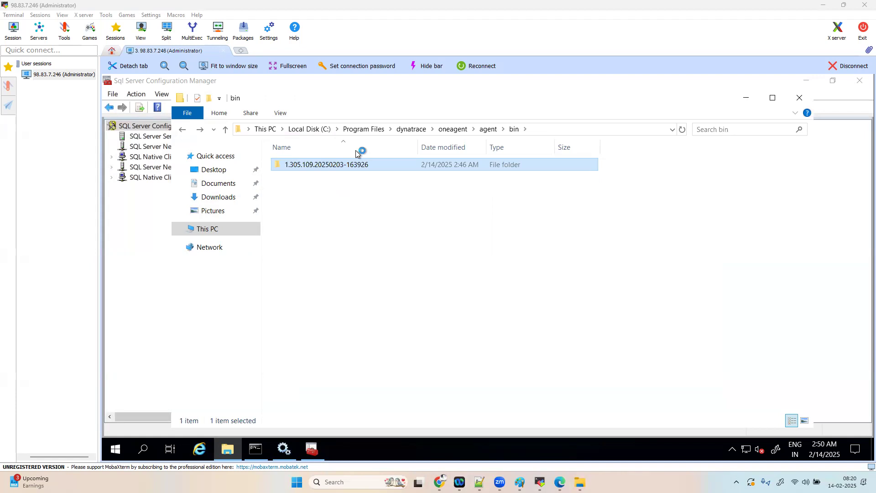
{"action": "left_click", "coordinate": [368, 130]}
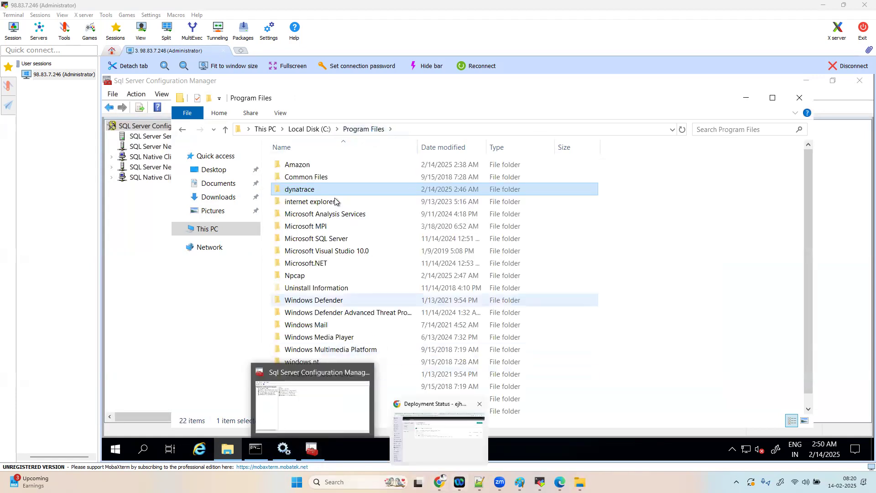
{"action": "mouse_move", "coordinate": [348, 190]}
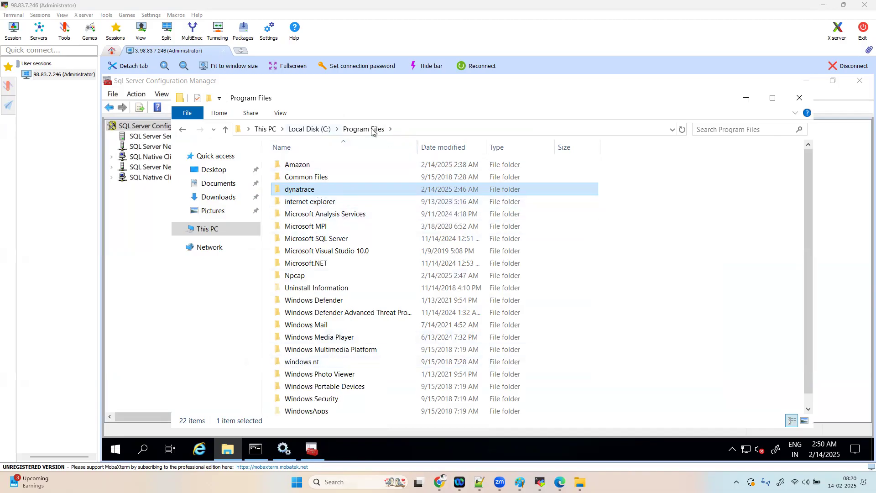
{"action": "left_click", "coordinate": [310, 129]}
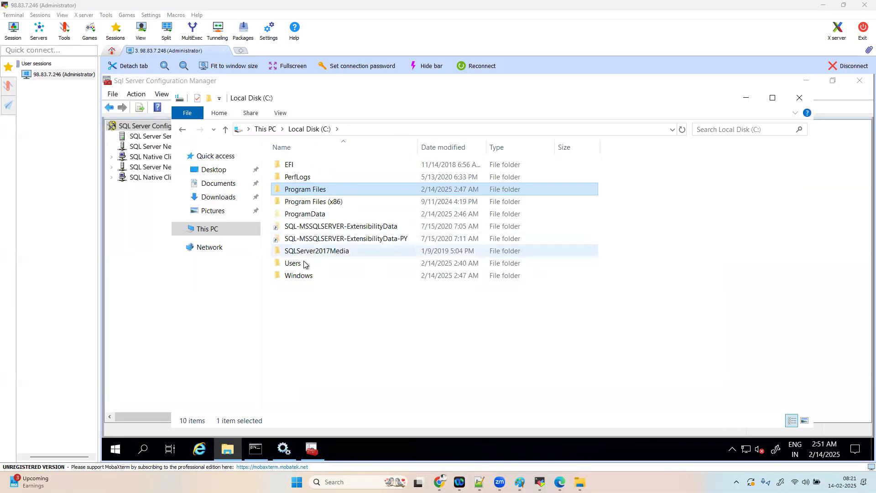
{"action": "double_click", "coordinate": [294, 263]}
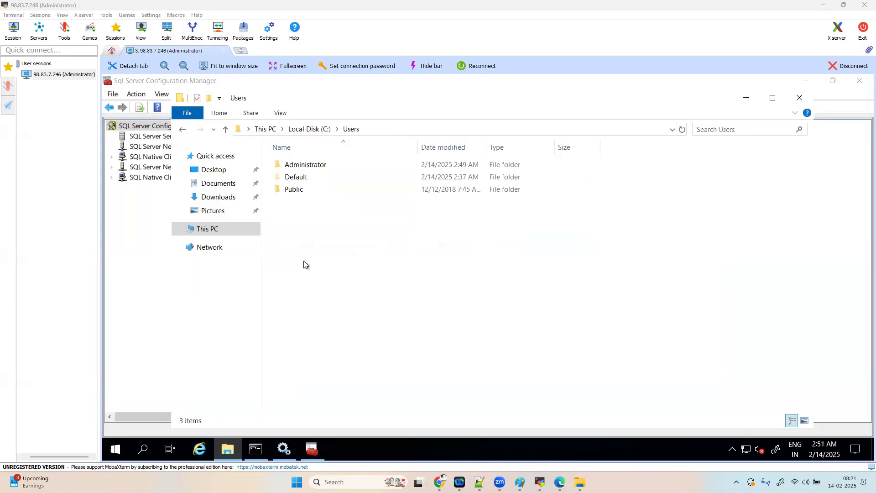
{"action": "double_click", "coordinate": [324, 167]}
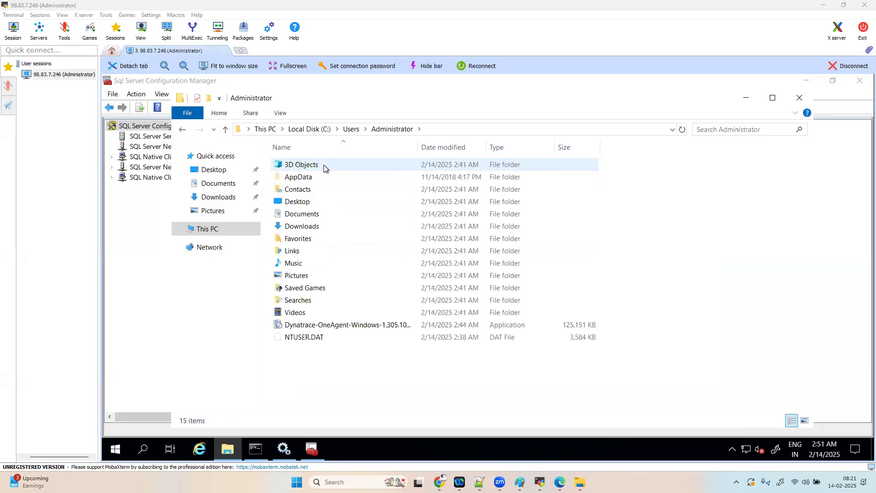
{"action": "key", "text": "alt+Left"}
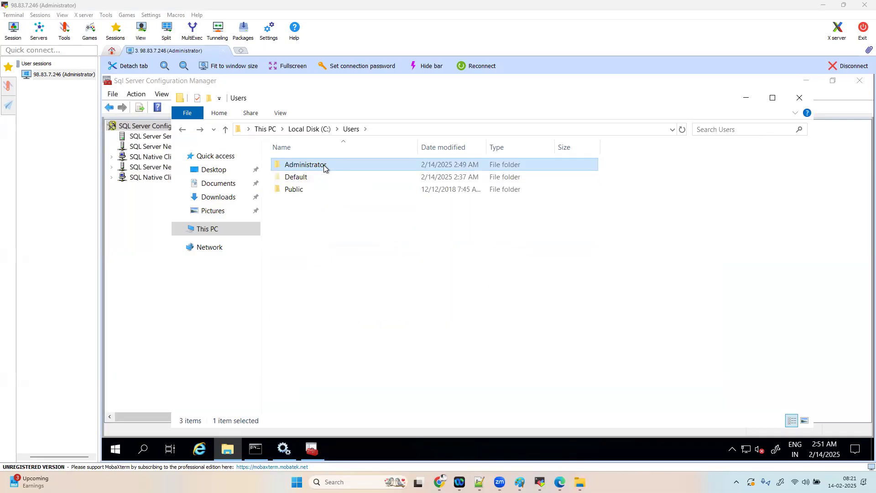
{"action": "key", "text": "alt+Left"}
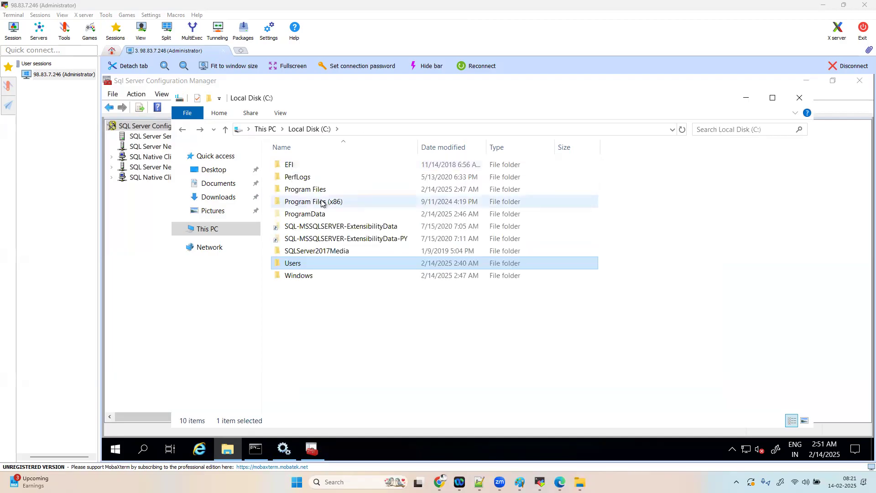
Reopen the Program Files\dynatrace\oneagent\agent folder on the C: drive.
{"action": "double_click", "coordinate": [320, 191]}
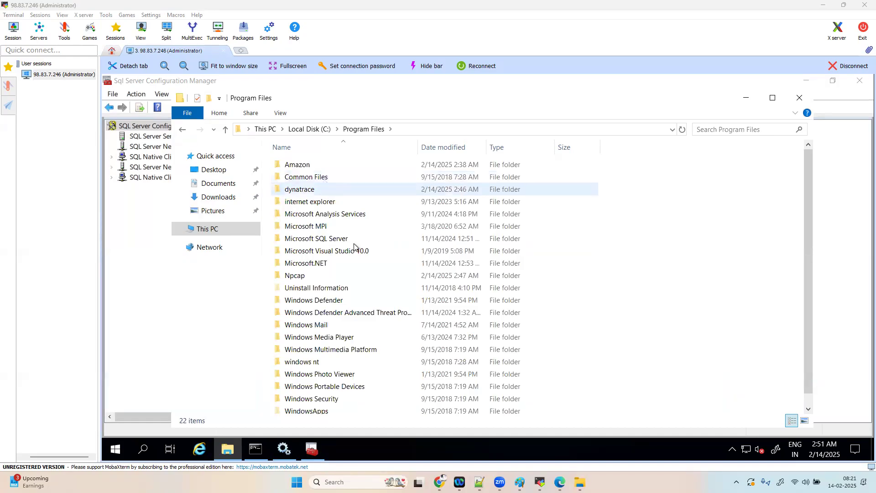
{"action": "scroll", "coordinate": [363, 340], "scroll_direction": "down", "scroll_amount": 1}
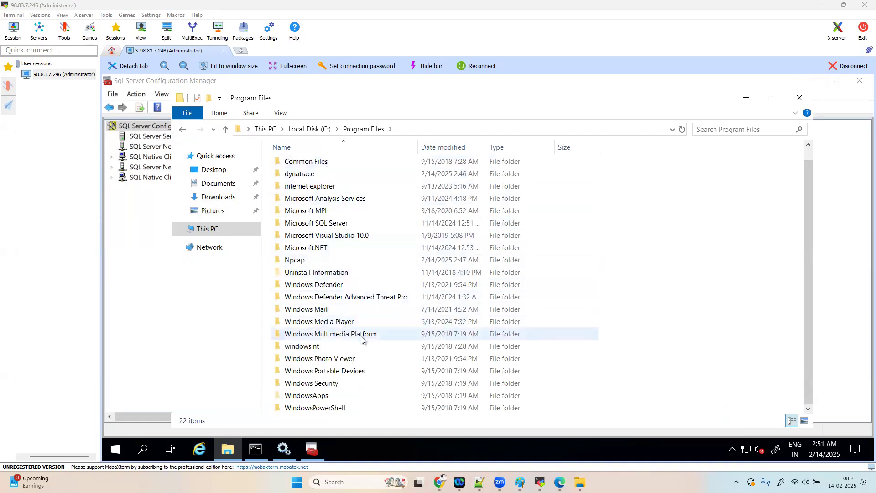
{"action": "scroll", "coordinate": [341, 217], "scroll_direction": "up", "scroll_amount": 1}
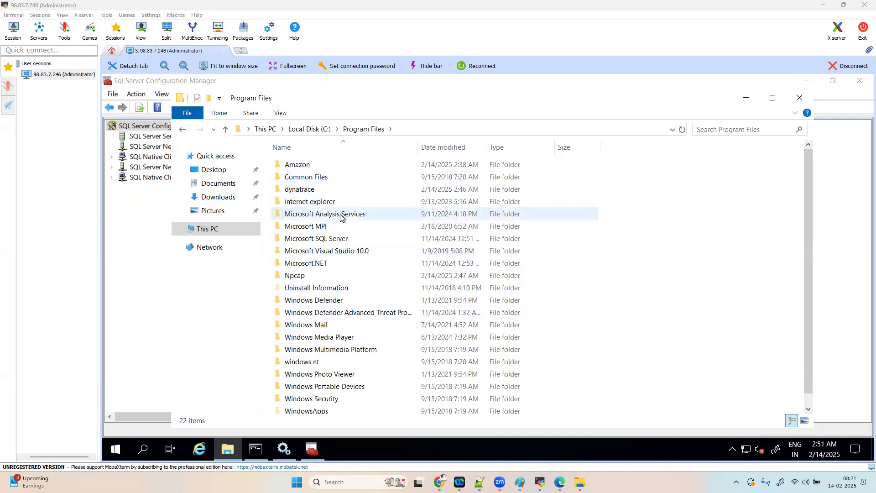
{"action": "double_click", "coordinate": [307, 191]}
{"action": "double_click", "coordinate": [302, 166]}
{"action": "double_click", "coordinate": [302, 165]}
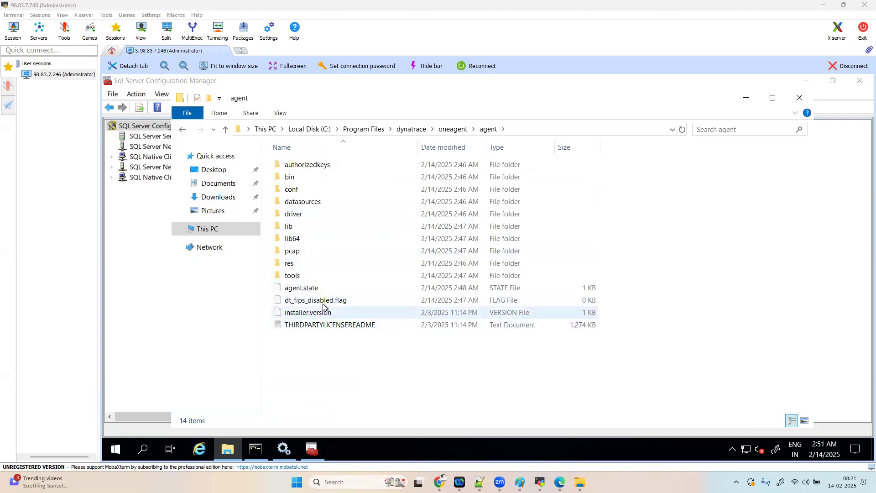
Open the THIRDPARTYLICENSEREADME file from the agent folder, skim its contents and close it.
{"action": "left_click", "coordinate": [363, 329]}
{"action": "double_click", "coordinate": [363, 328]}
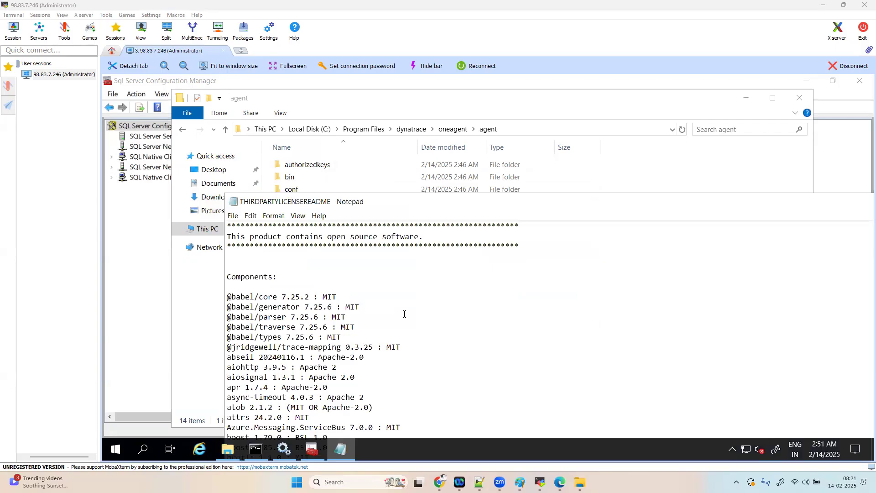
{"action": "scroll", "coordinate": [404, 314], "scroll_direction": "down", "scroll_amount": 20}
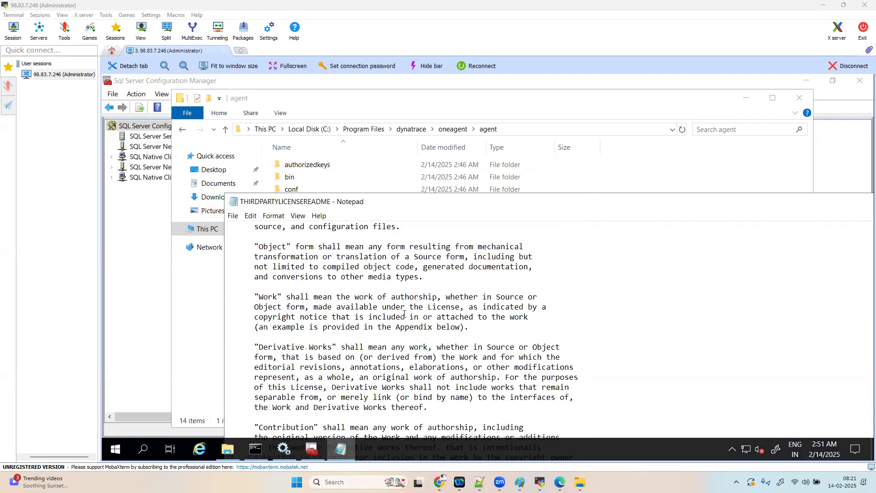
{"action": "scroll", "coordinate": [404, 313], "scroll_direction": "down", "scroll_amount": 15}
{"action": "left_click_drag", "start_coordinate": [585, 211], "coordinate": [436, 198]}
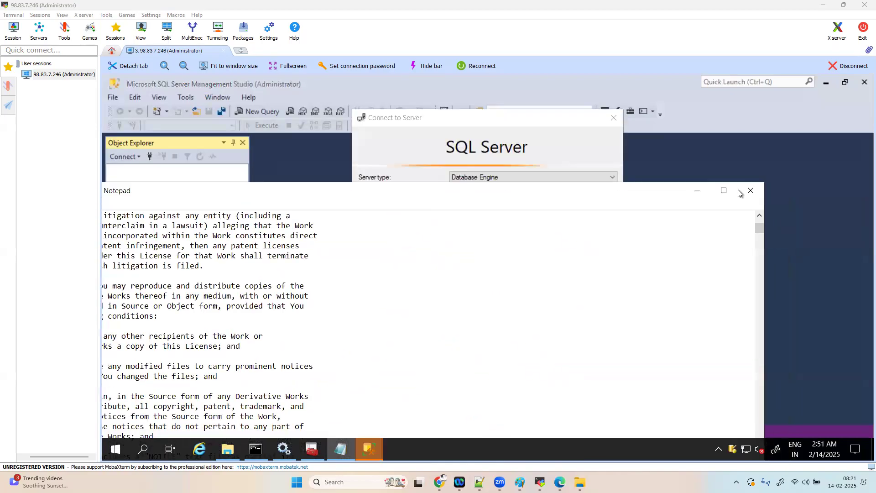
{"action": "left_click", "coordinate": [749, 190]}
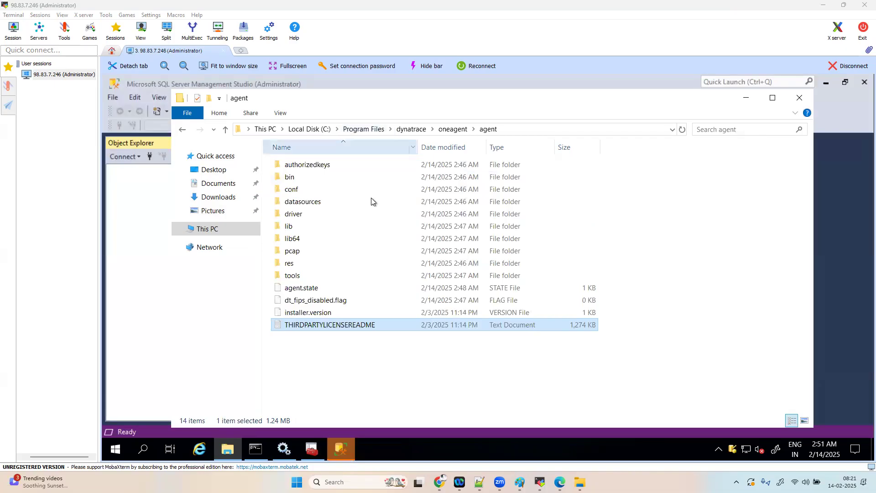
Open the ProgramData\dynatrace\oneagent\log folder on the C: drive.
{"action": "left_click", "coordinate": [319, 129]}
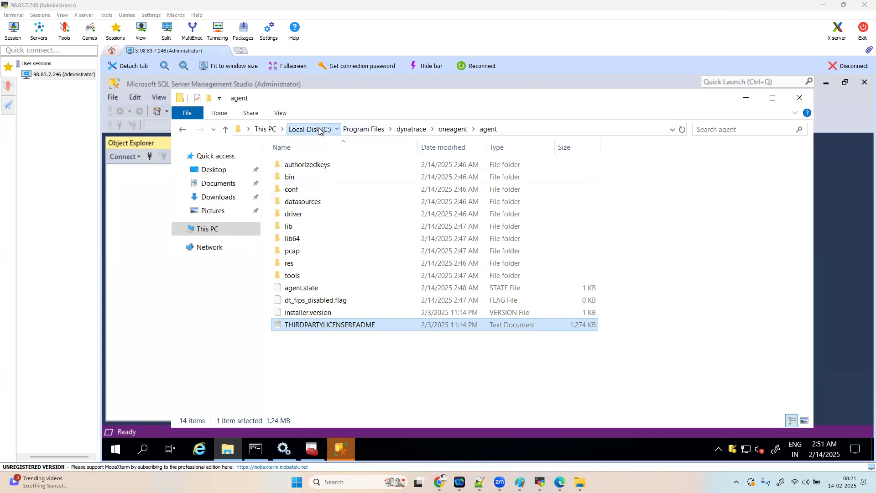
{"action": "double_click", "coordinate": [323, 215]}
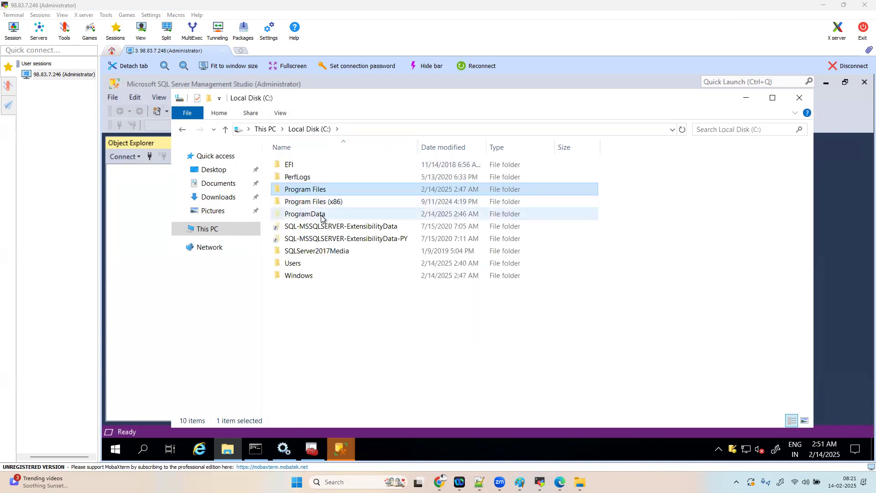
{"action": "double_click", "coordinate": [307, 177]}
{"action": "double_click", "coordinate": [308, 177]}
{"action": "double_click", "coordinate": [303, 190]}
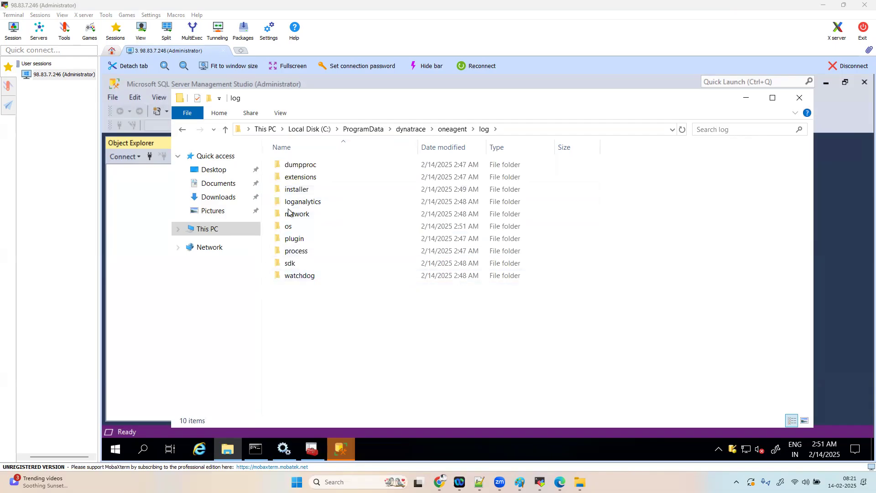
Inspect the installer and extensions log folders, finishing in the installer folder.
{"action": "double_click", "coordinate": [297, 189]}
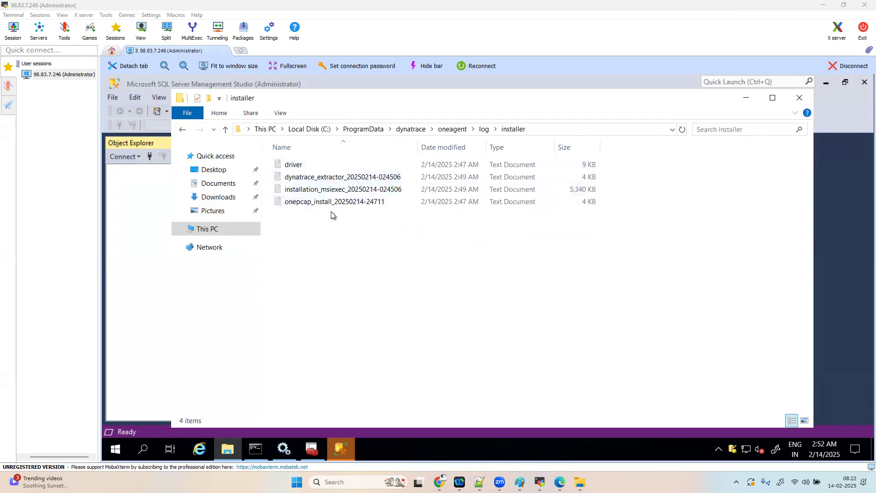
{"action": "key", "text": "alt+Left"}
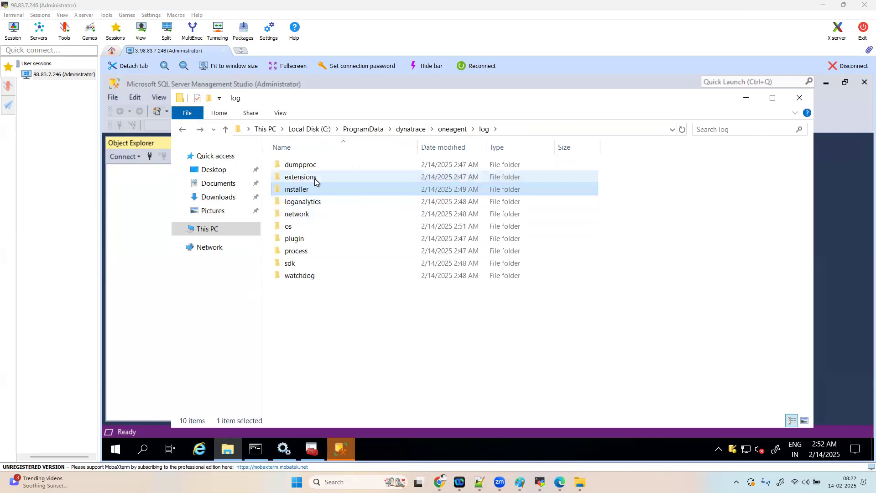
{"action": "left_click", "coordinate": [182, 130]}
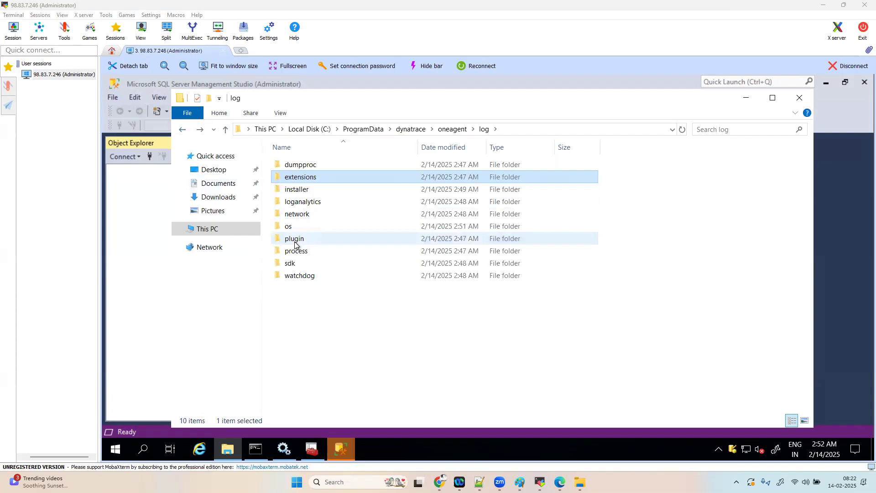
{"action": "double_click", "coordinate": [305, 193]}
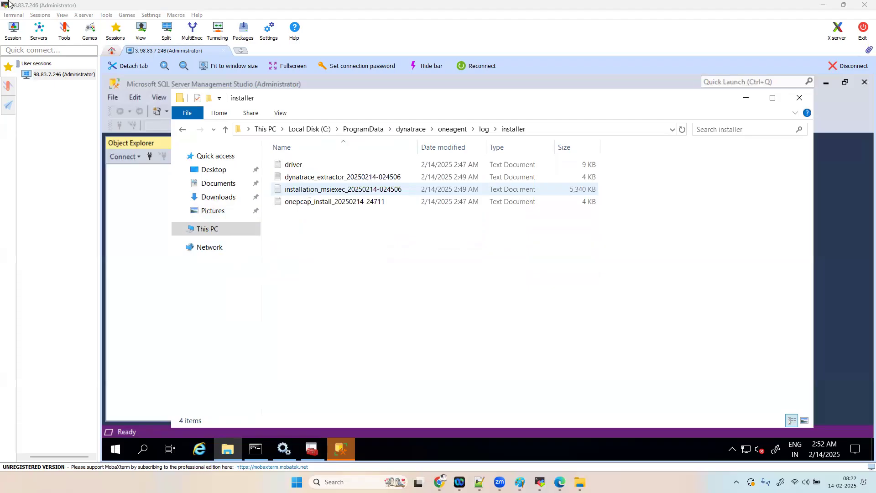
{"action": "double_click", "coordinate": [341, 193]}
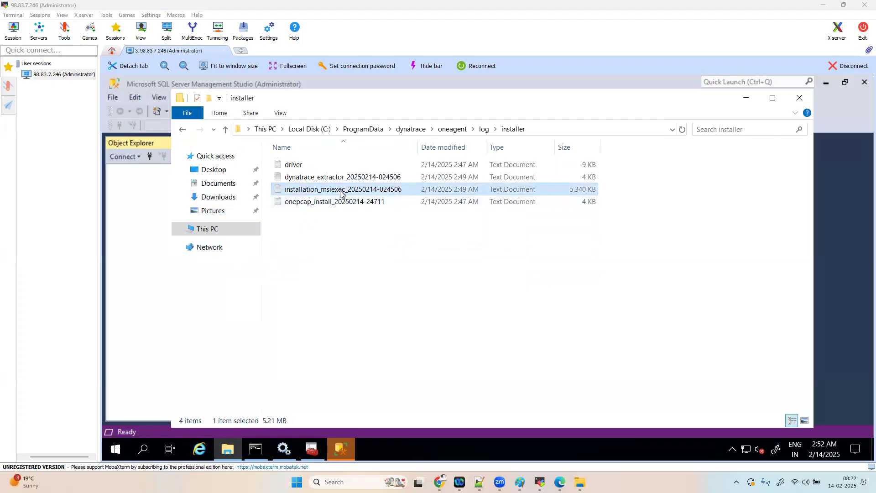
{"action": "scroll", "coordinate": [386, 338], "scroll_direction": "down", "scroll_amount": 20}
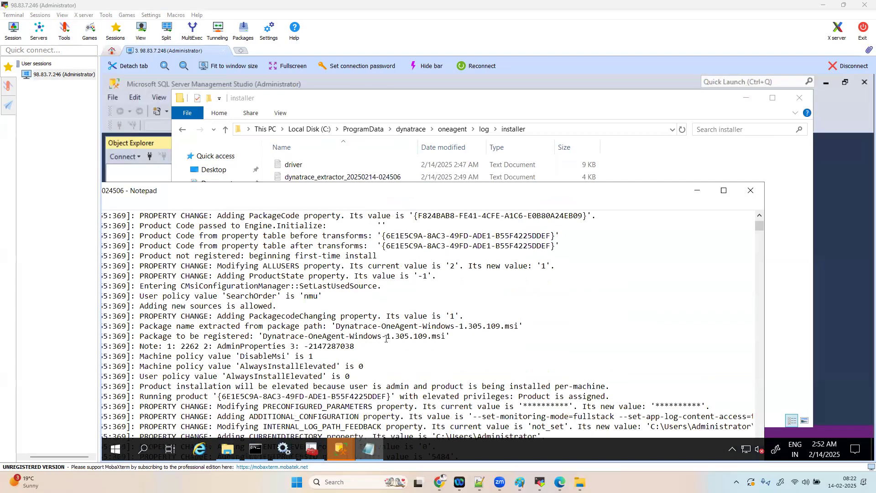
{"action": "scroll", "coordinate": [386, 338], "scroll_direction": "down", "scroll_amount": 20}
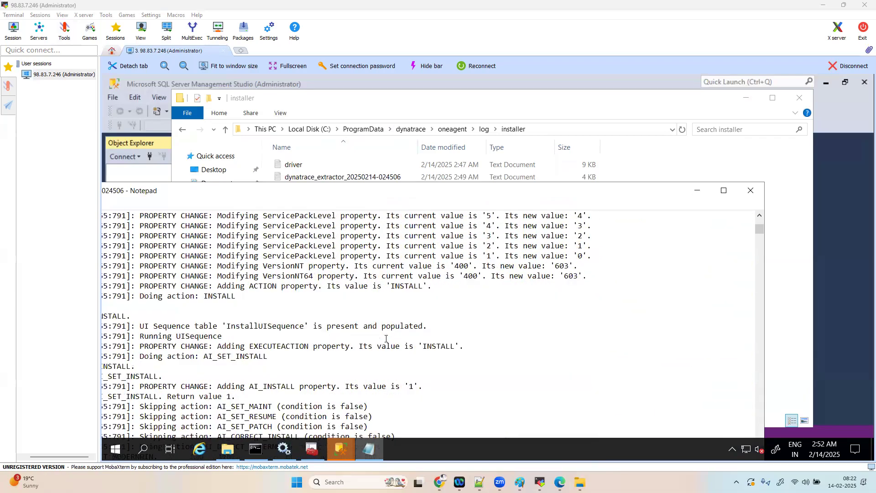
{"action": "scroll", "coordinate": [386, 338], "scroll_direction": "down", "scroll_amount": 20}
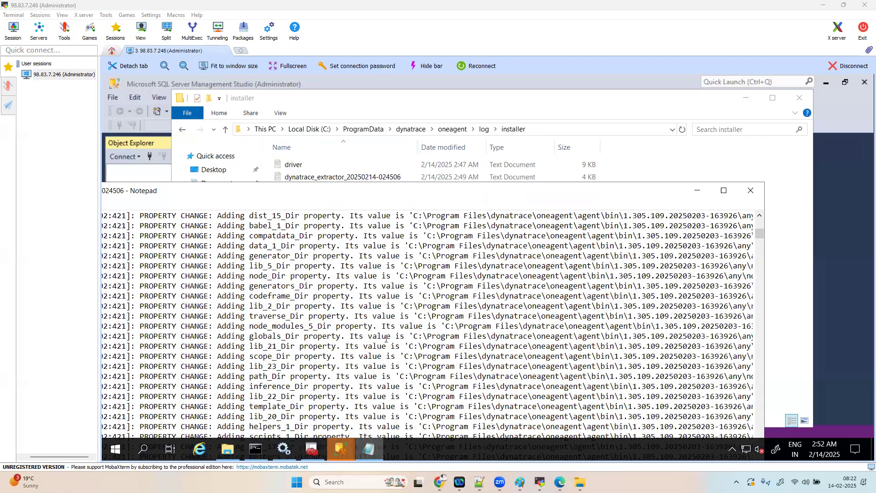
{"action": "scroll", "coordinate": [386, 338], "scroll_direction": "down", "scroll_amount": 15}
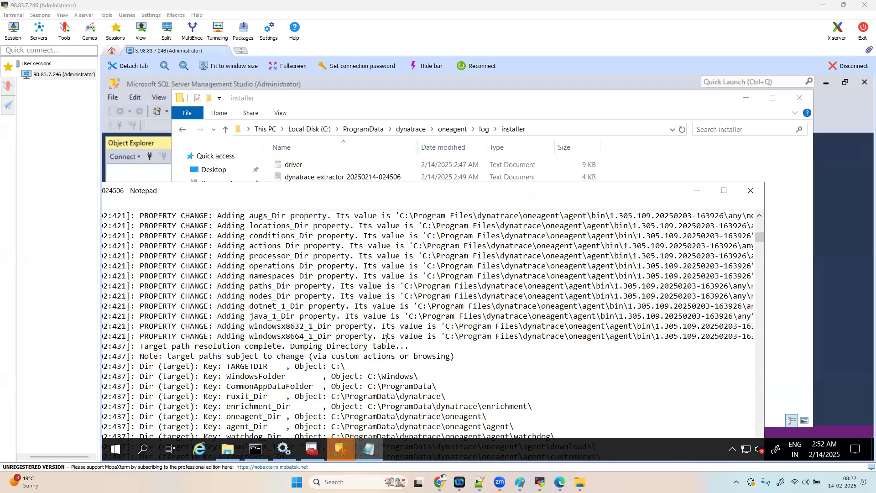
{"action": "left_click", "coordinate": [750, 190]}
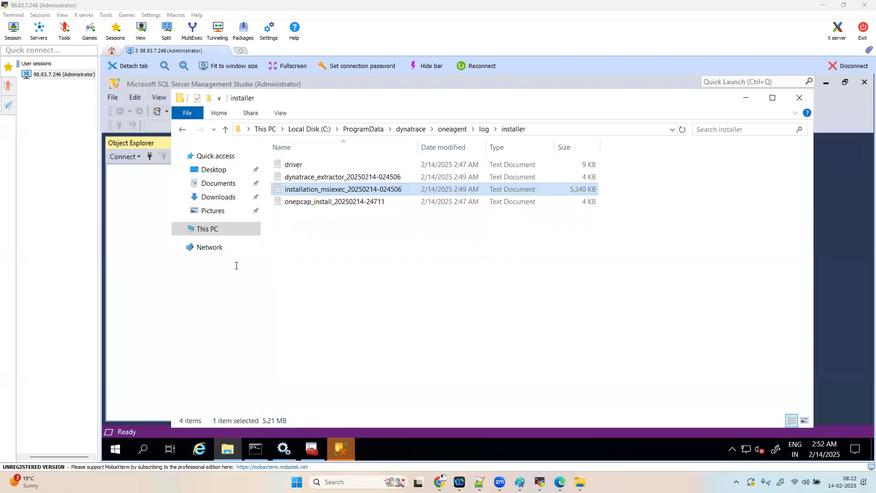
{"action": "left_click", "coordinate": [798, 99]}
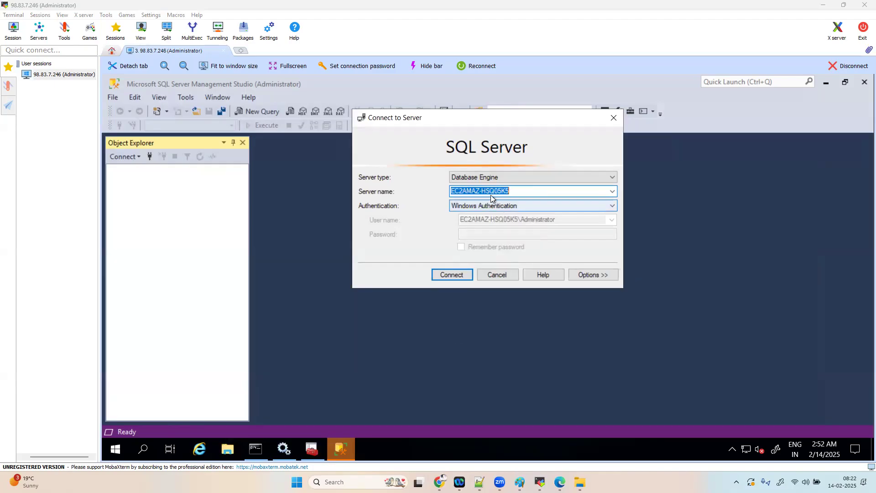
Check the server type and server name choices in the SQL Server connection dialog, keeping Database Engine.
{"action": "left_click", "coordinate": [557, 177]}
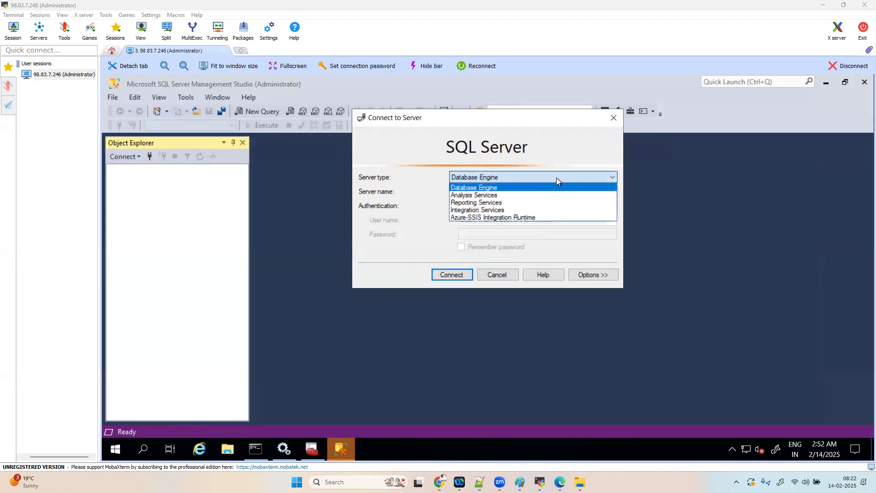
{"action": "left_click", "coordinate": [556, 177]}
{"action": "left_click", "coordinate": [479, 192]}
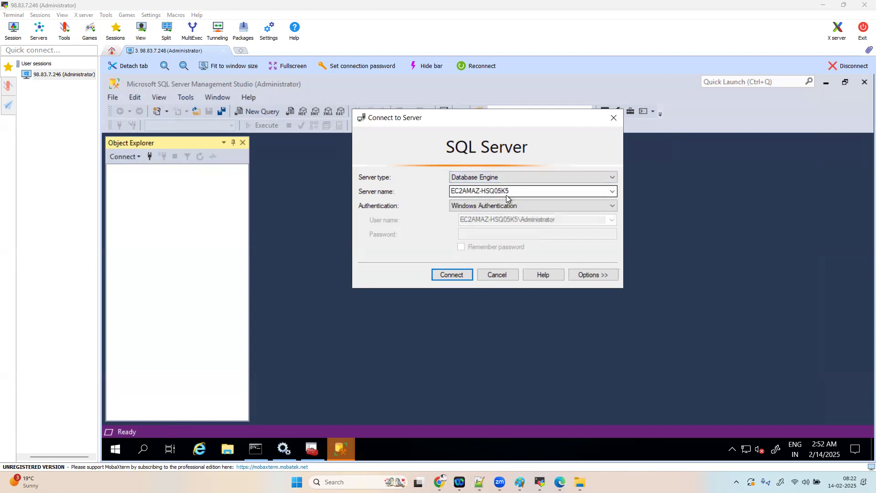
{"action": "left_click", "coordinate": [612, 192]}
{"action": "left_click", "coordinate": [612, 193]}
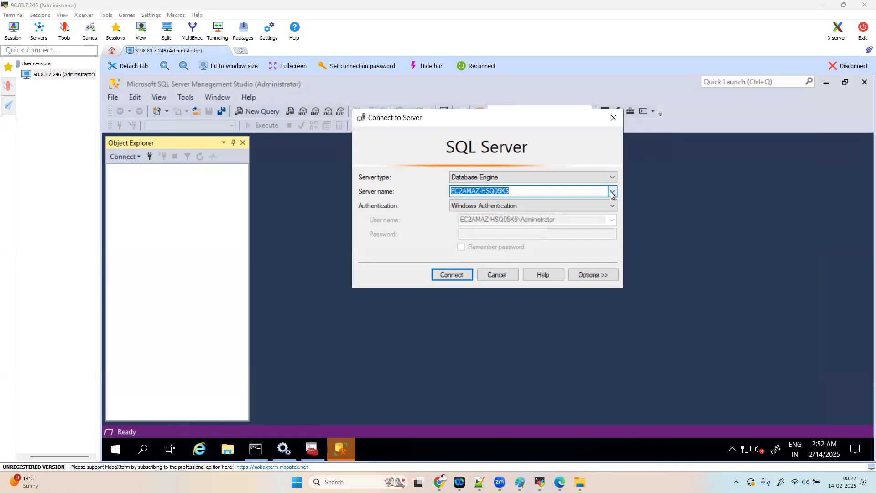
Try SQL Server Authentication for the connection and switch back to Windows Authentication.
{"action": "left_click", "coordinate": [538, 204]}
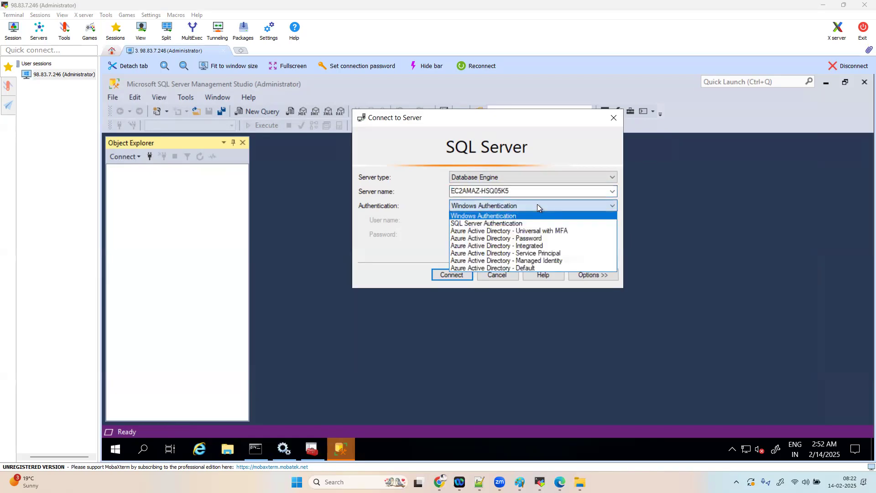
{"action": "left_click", "coordinate": [515, 223]}
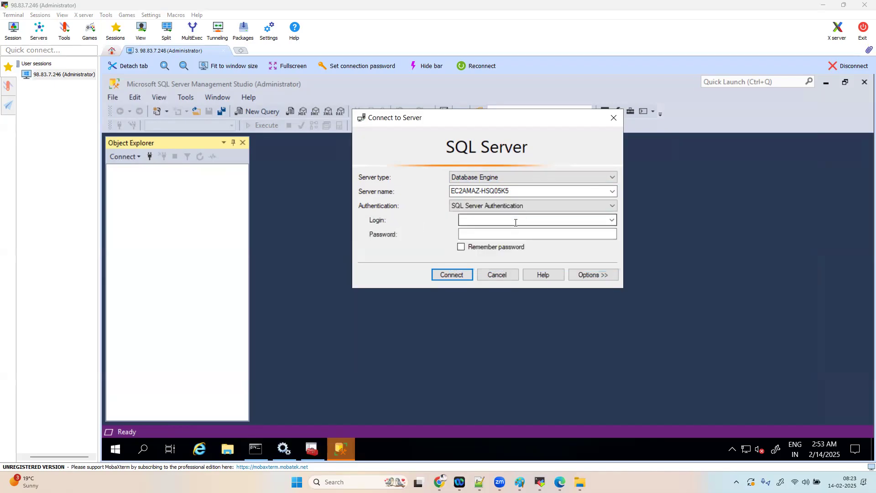
{"action": "left_click", "coordinate": [481, 220]}
{"action": "left_click", "coordinate": [504, 206]}
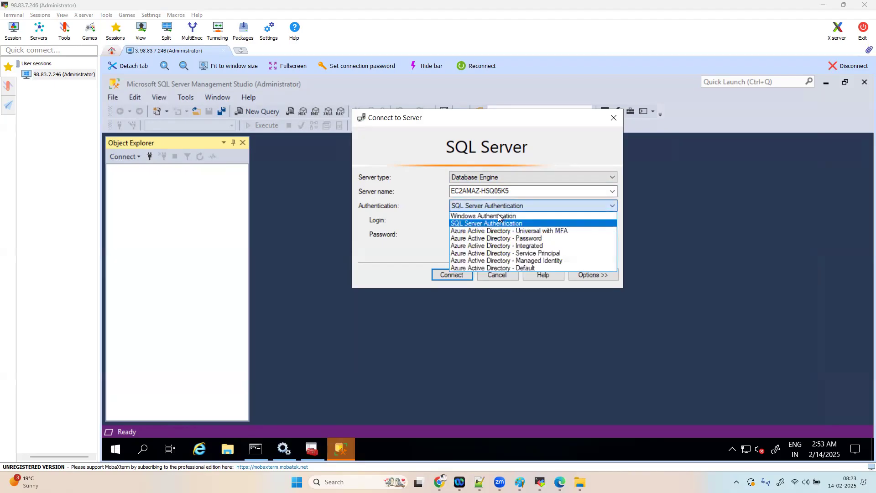
{"action": "left_click", "coordinate": [499, 217]}
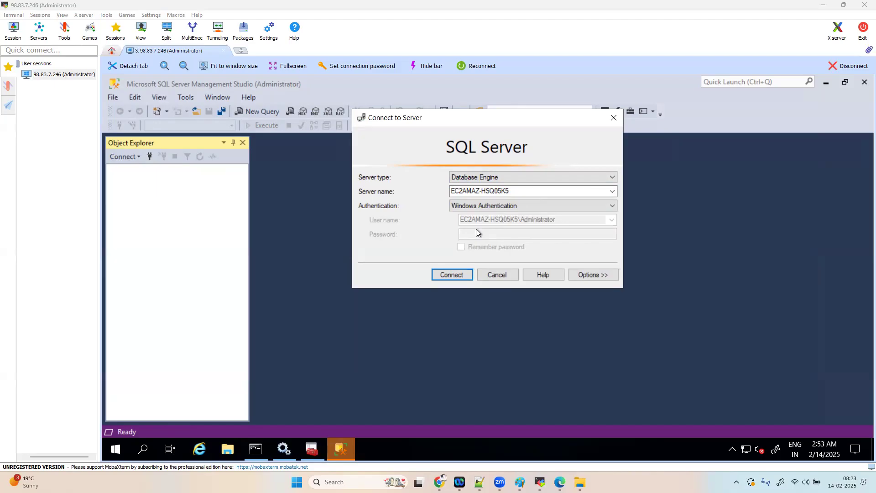
Connect to the EC2AMAZ-HSQ05K5 server with Windows Authentication and expand its Databases and System Databases folders.
{"action": "left_click", "coordinate": [455, 273]}
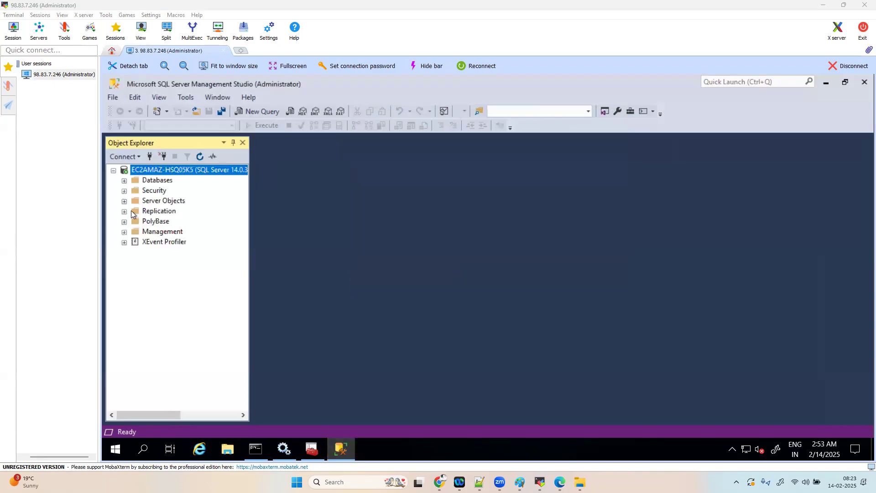
{"action": "left_click", "coordinate": [124, 181]}
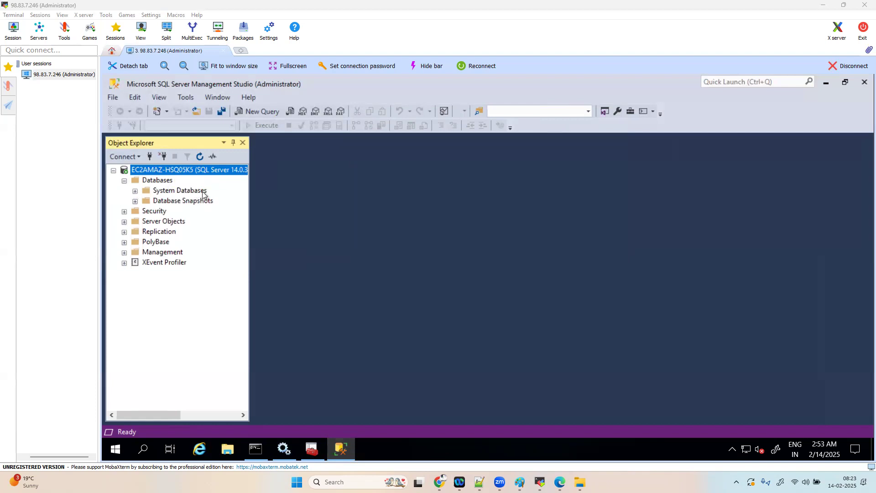
{"action": "left_click", "coordinate": [135, 192]}
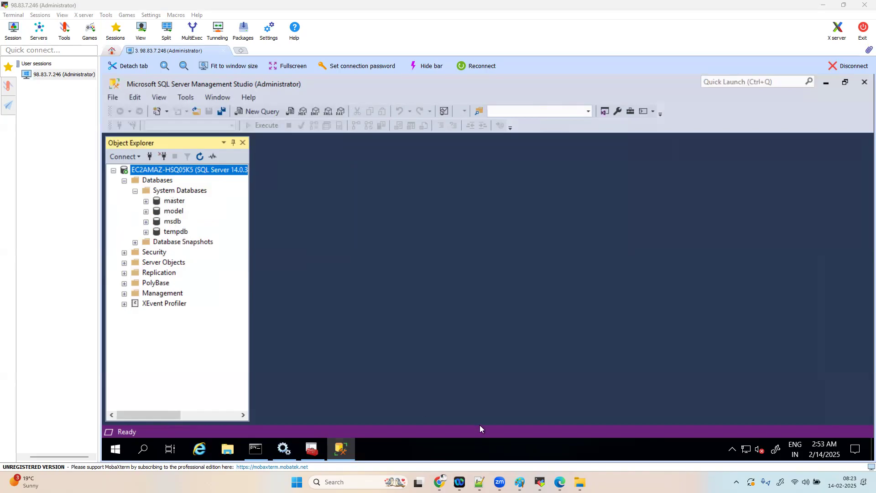
Switch to Dynatrace in Chrome and set the Microsoft SQL Server (local) extension to run on the single host mssqlserver.
{"action": "left_click", "coordinate": [438, 481]}
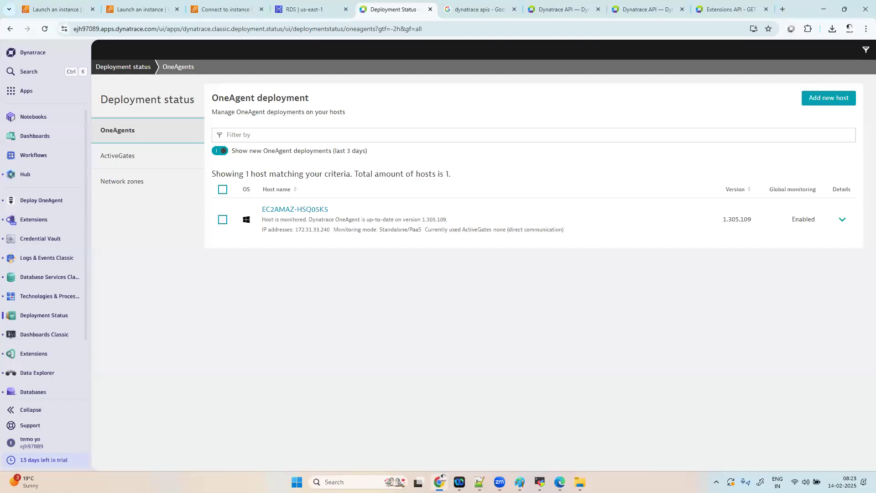
{"action": "left_click", "coordinate": [38, 219]}
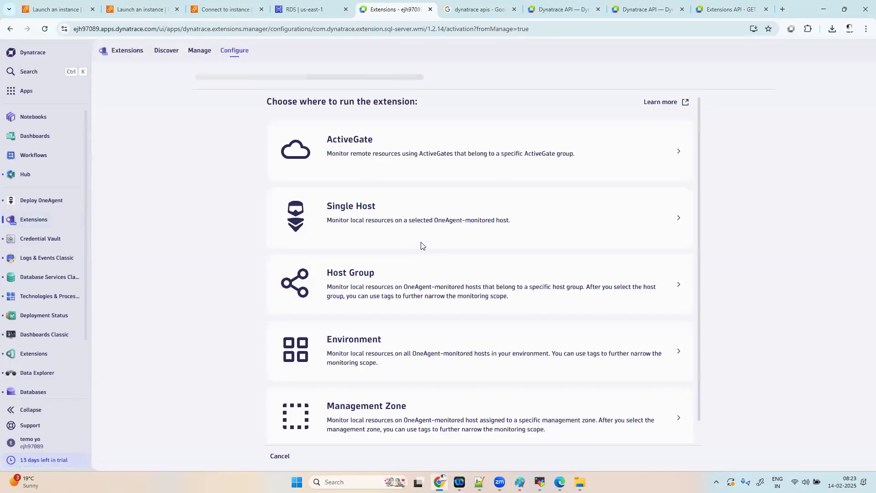
{"action": "left_click", "coordinate": [117, 51]}
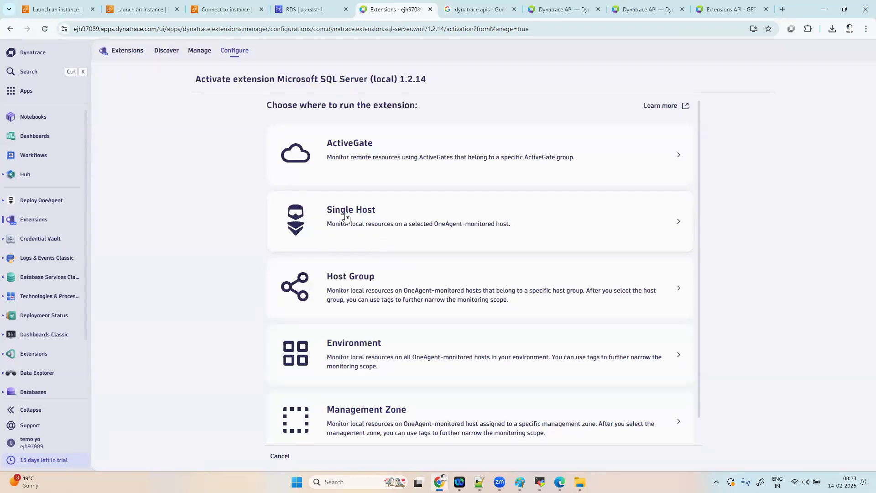
{"action": "left_click", "coordinate": [345, 217]}
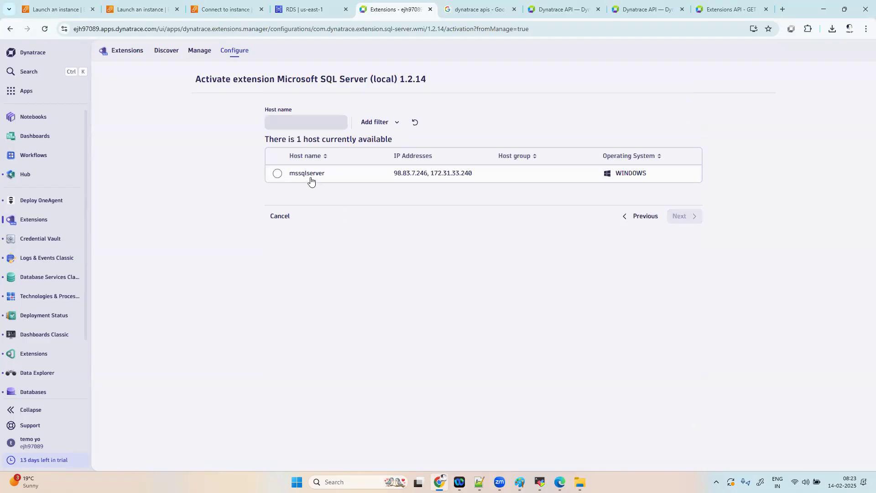
{"action": "left_click", "coordinate": [277, 172]}
{"action": "left_click", "coordinate": [693, 216]}
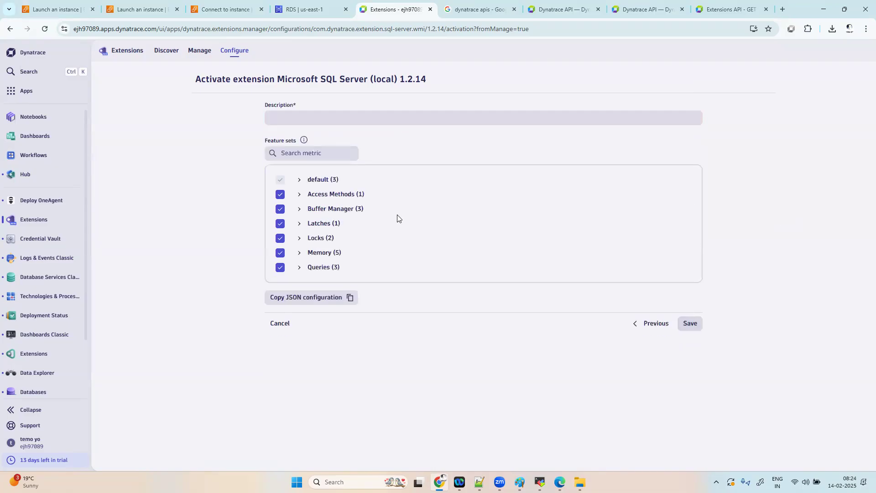
Save the extension's monitoring configuration with the description "mssql server", keeping all feature sets enabled.
{"action": "left_click", "coordinate": [290, 117]}
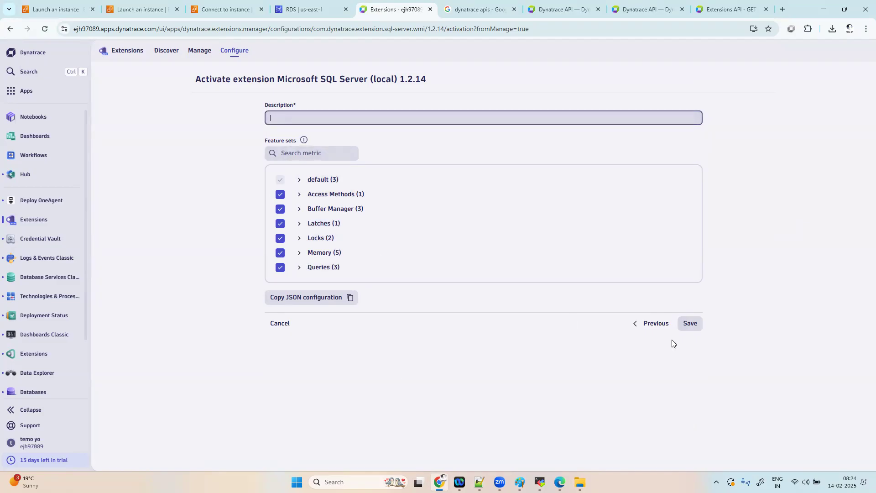
{"action": "left_click", "coordinate": [690, 323]}
{"action": "left_click", "coordinate": [348, 118]}
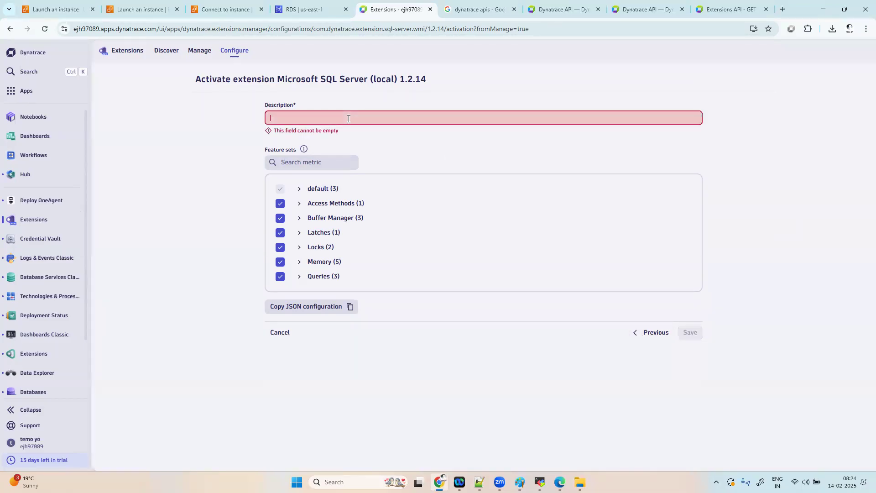
{"action": "type", "text": "mssql server"}
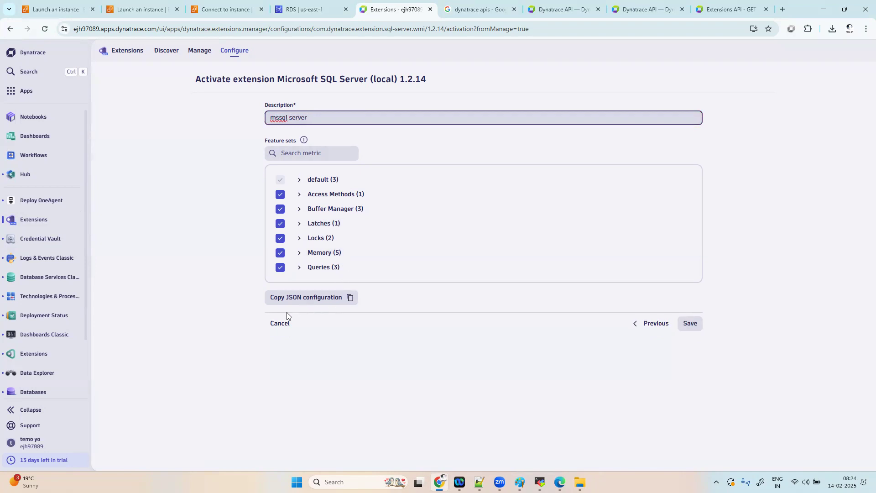
{"action": "left_click", "coordinate": [689, 325]}
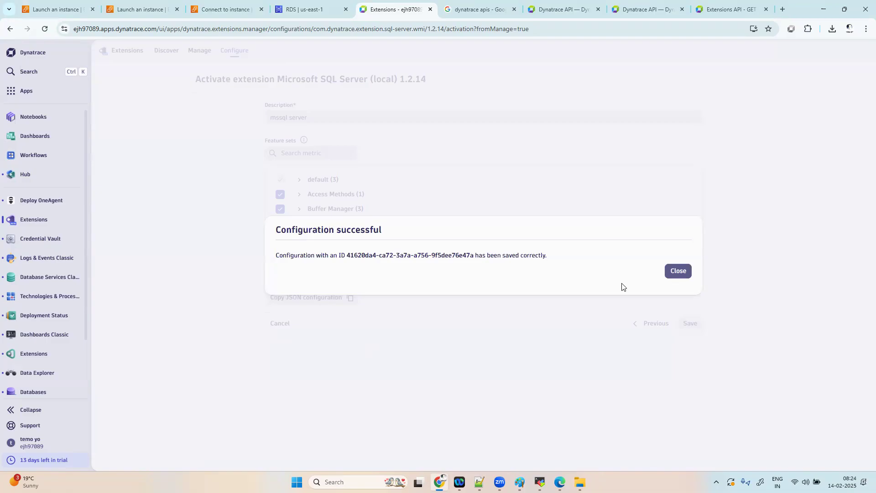
{"action": "left_click", "coordinate": [678, 273]}
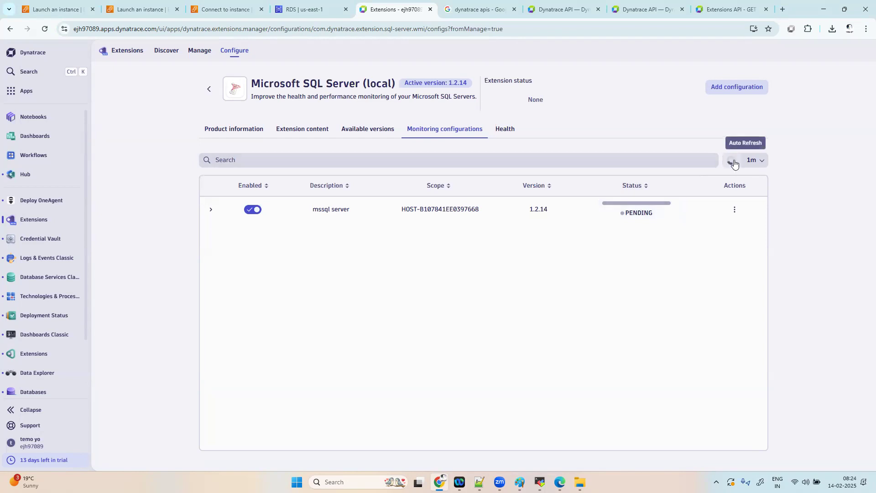
Refresh the monitoring configurations list and expand the details of the mssql server configuration to check its status.
{"action": "left_click", "coordinate": [733, 161]}
{"action": "left_click", "coordinate": [734, 160]}
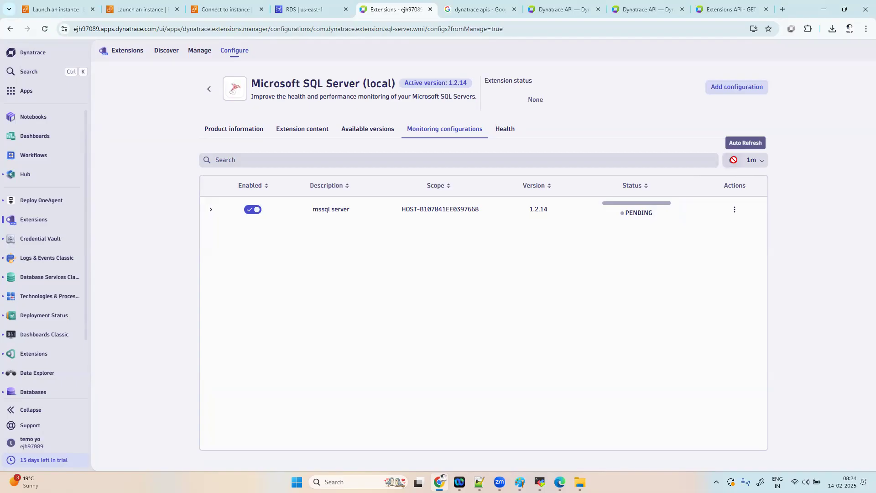
{"action": "left_click", "coordinate": [734, 161]}
{"action": "left_click", "coordinate": [733, 161]}
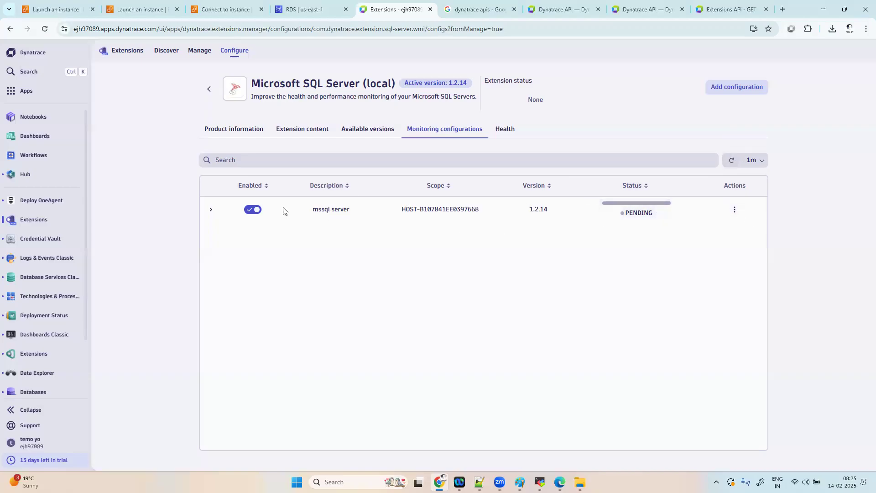
{"action": "left_click", "coordinate": [733, 209]}
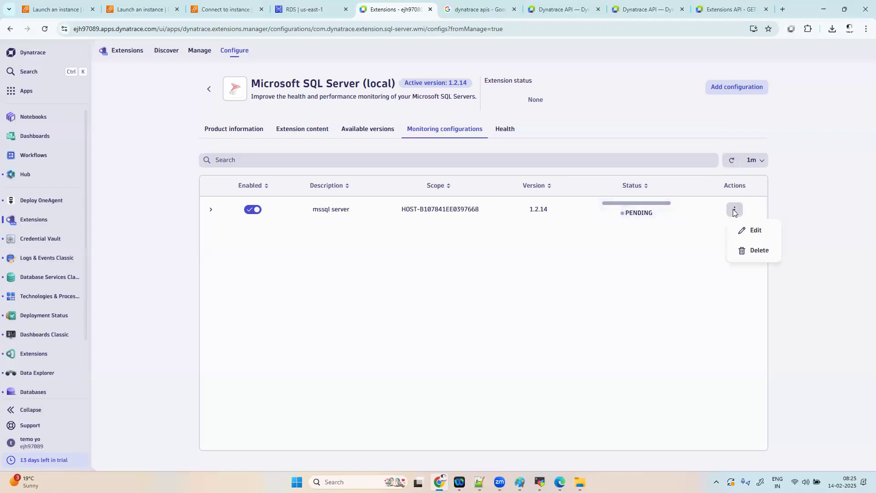
{"action": "left_click", "coordinate": [619, 294]}
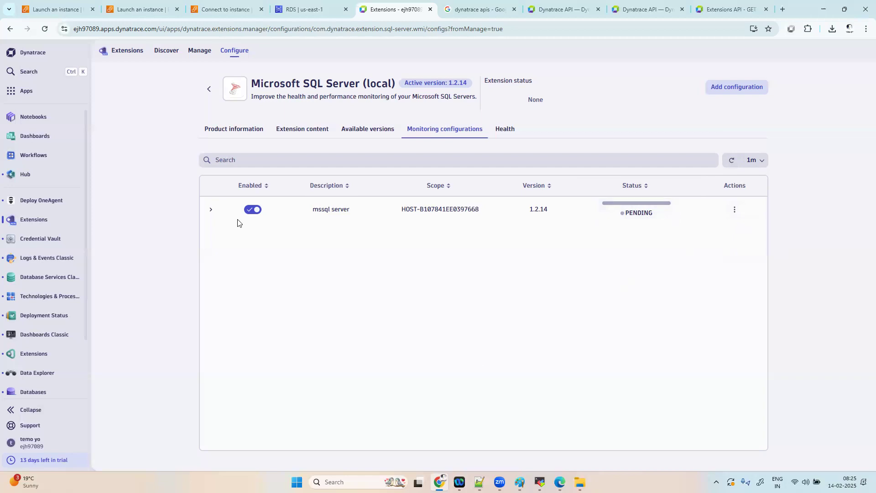
{"action": "left_click", "coordinate": [212, 211]}
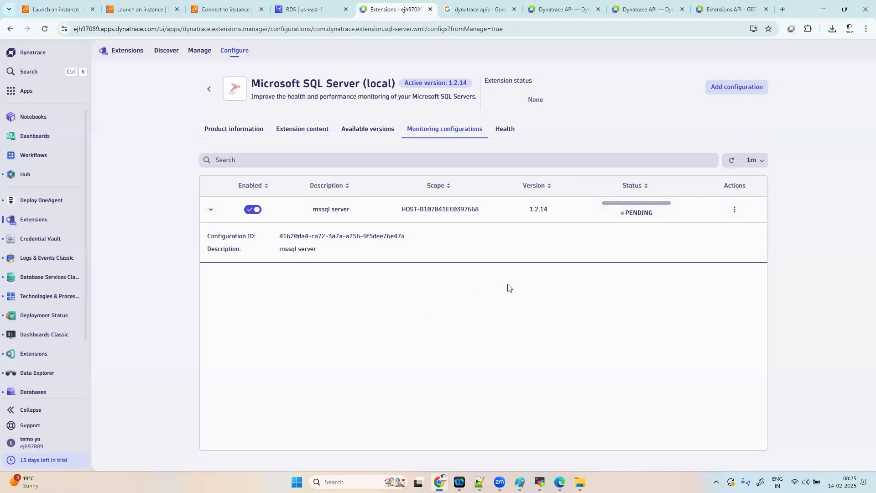
View the extension's health and query its logs for the last 30 minutes.
{"action": "left_click", "coordinate": [505, 131]}
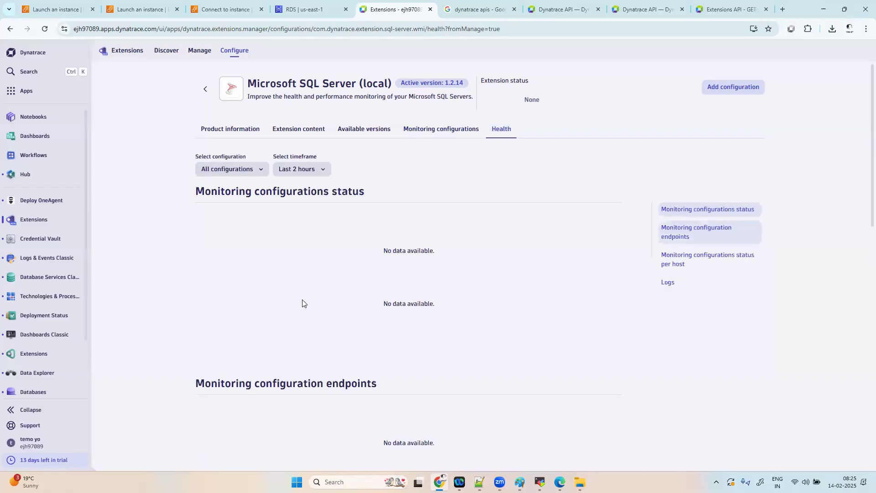
{"action": "scroll", "coordinate": [543, 266], "scroll_direction": "down", "scroll_amount": 2}
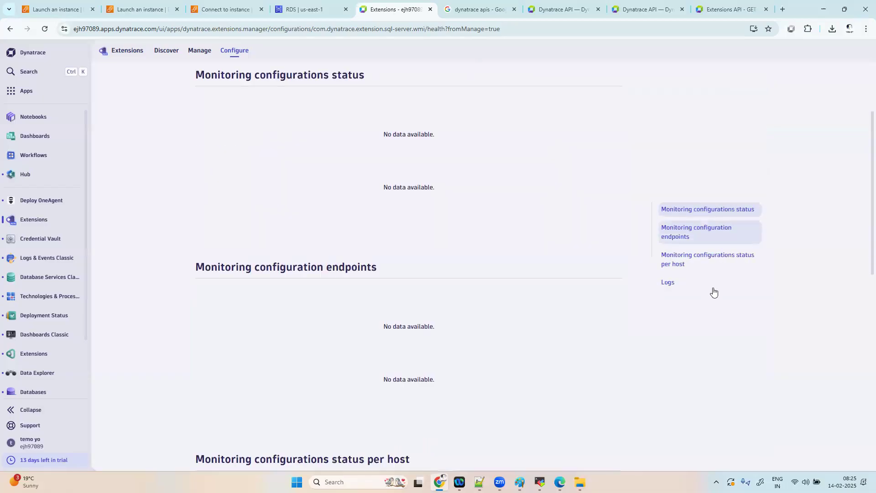
{"action": "left_click", "coordinate": [667, 281]}
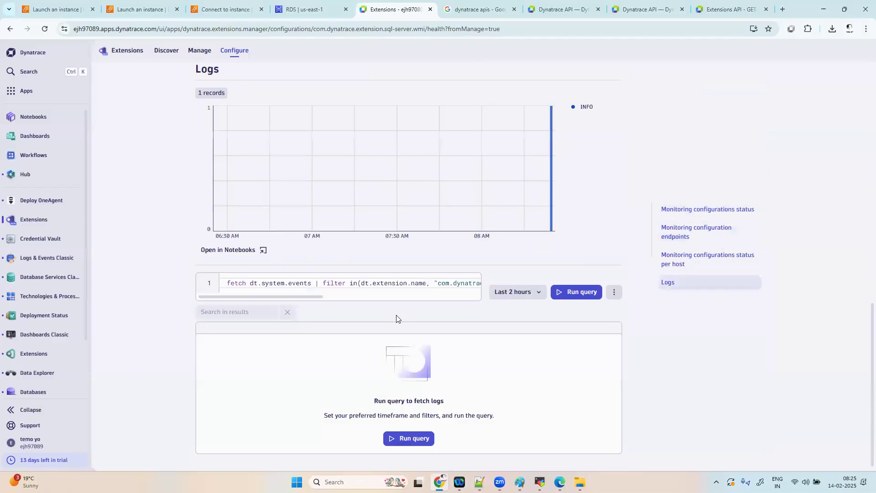
{"action": "left_click", "coordinate": [518, 286]}
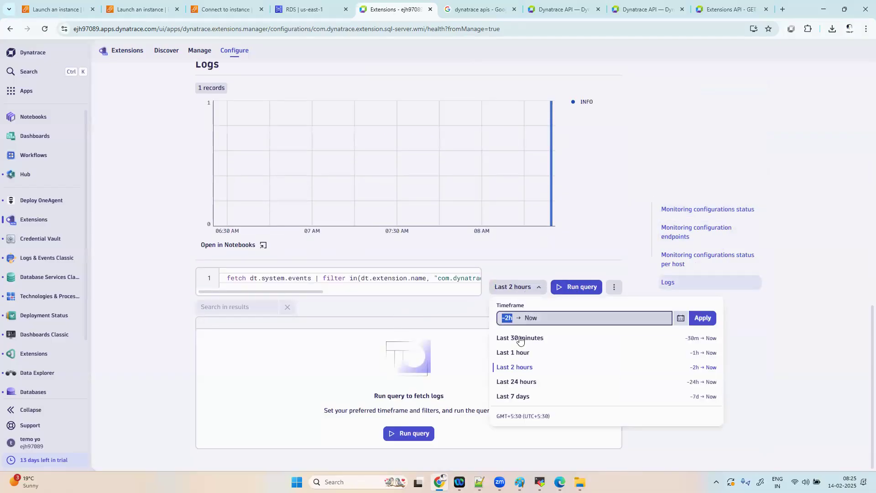
{"action": "left_click", "coordinate": [520, 336]}
{"action": "left_click", "coordinate": [580, 288]}
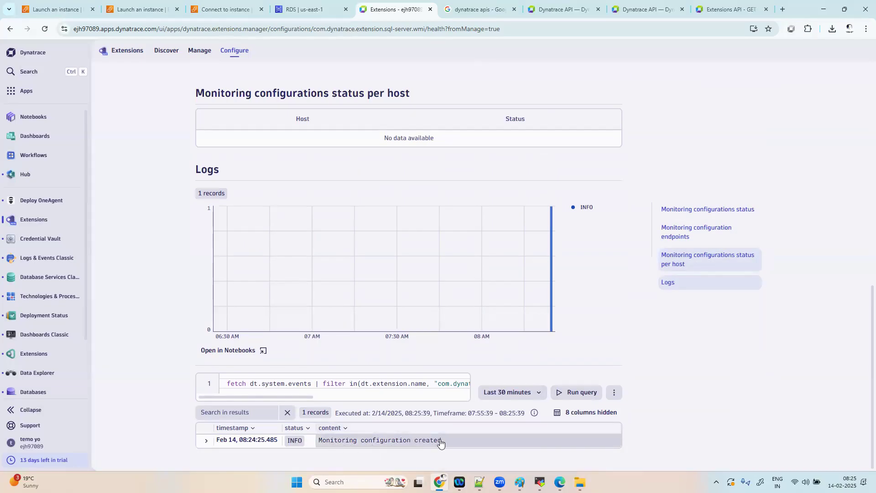
Rerun the extension's log query repeatedly to check for new records.
{"action": "left_click", "coordinate": [574, 393]}
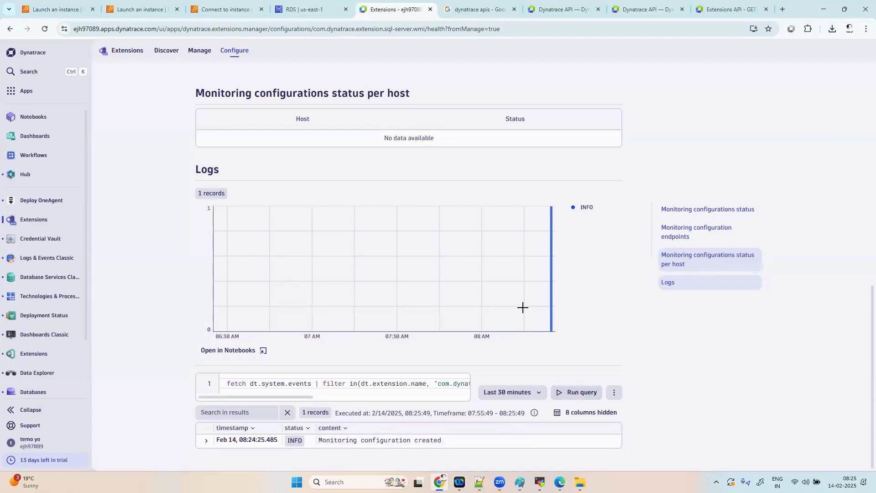
{"action": "mouse_move", "coordinate": [551, 236]}
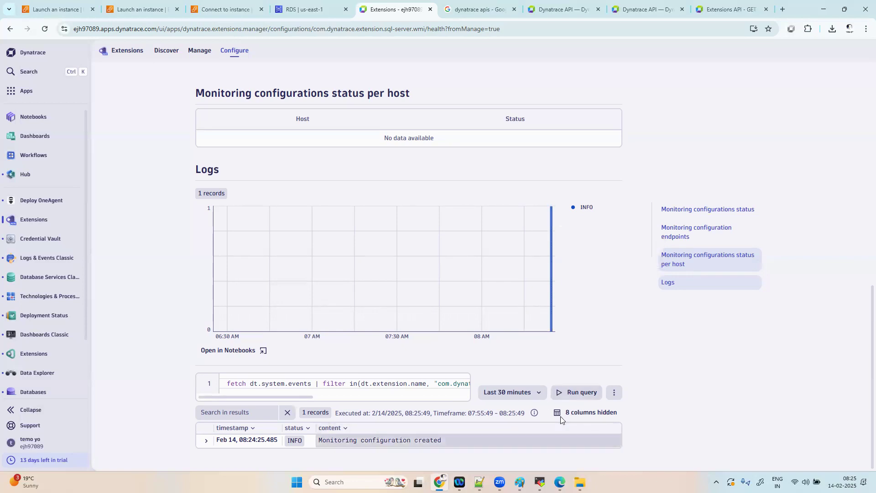
{"action": "left_click", "coordinate": [586, 393]}
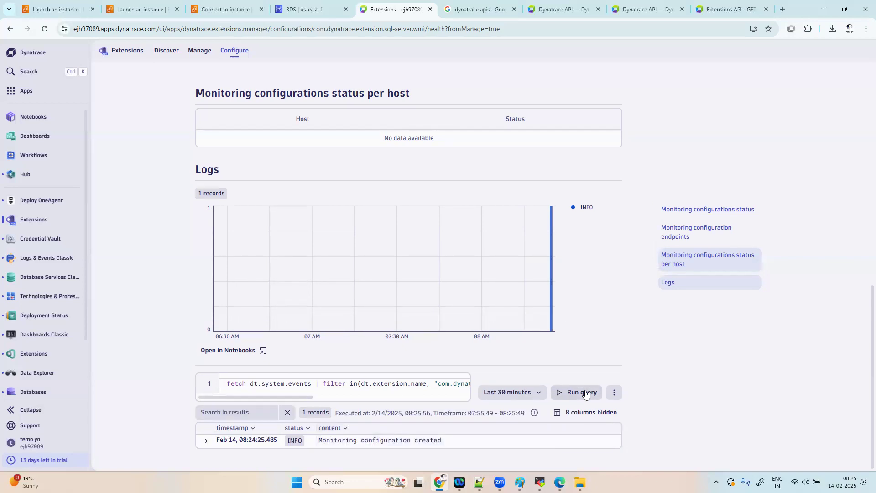
{"action": "left_click", "coordinate": [586, 393]}
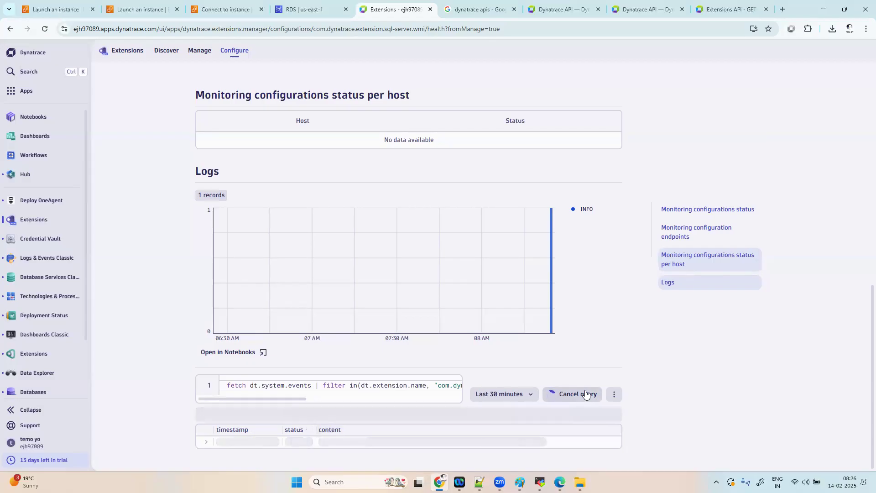
{"action": "left_click", "coordinate": [585, 393]}
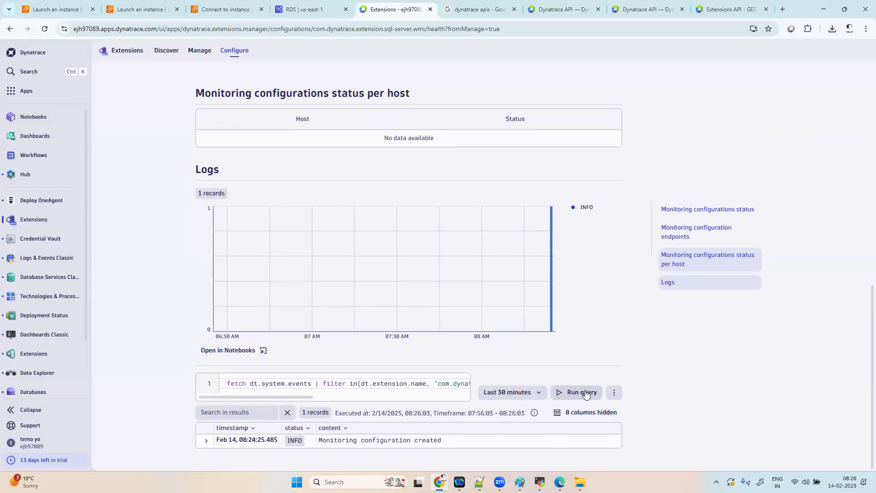
{"action": "left_click", "coordinate": [585, 393]}
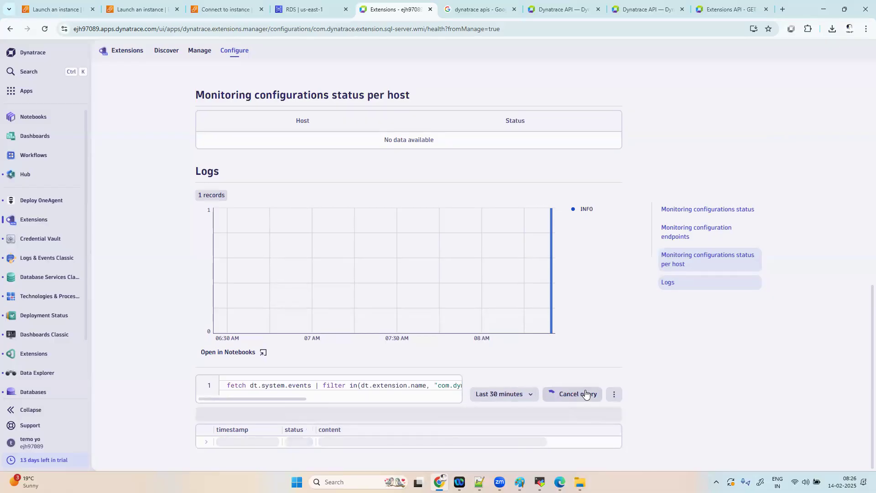
{"action": "left_click", "coordinate": [585, 393]}
{"action": "left_click", "coordinate": [586, 393]}
{"action": "left_click", "coordinate": [585, 393]}
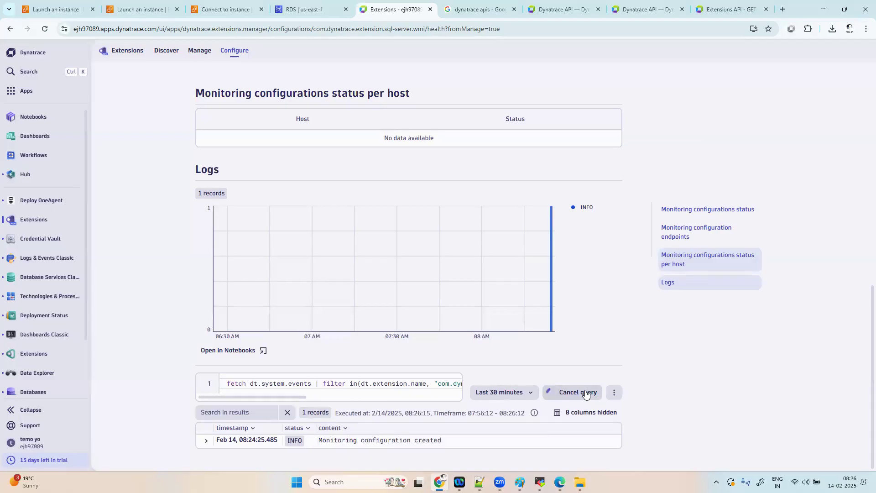
{"action": "left_click", "coordinate": [586, 394]}
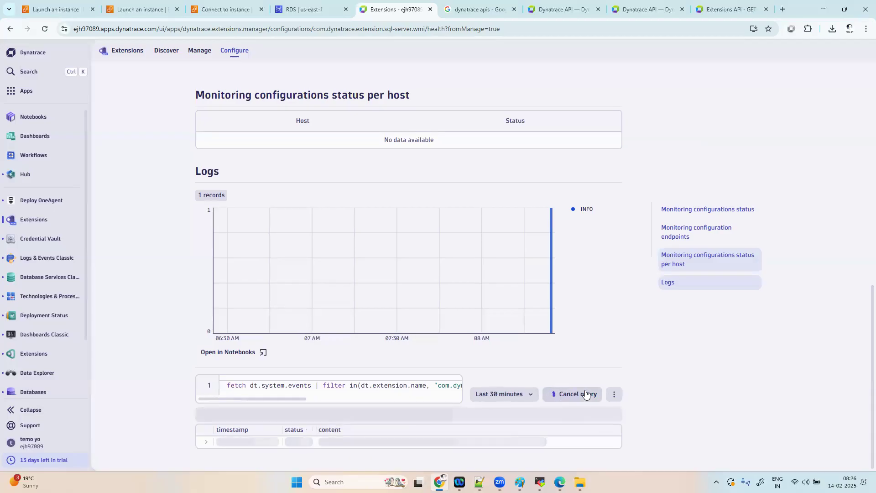
{"action": "left_click", "coordinate": [586, 394]}
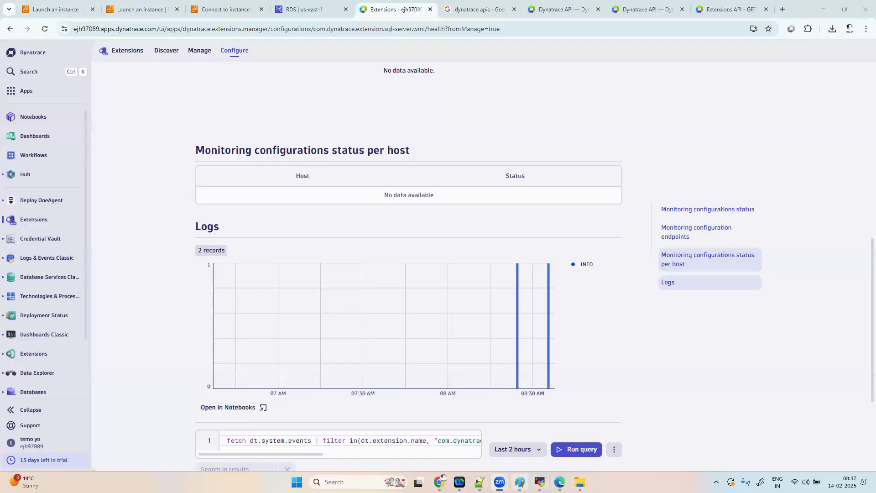
Switch to Paint and start a new blank canvas, discarding the unsaved database drawing.
{"action": "left_click", "coordinate": [519, 482]}
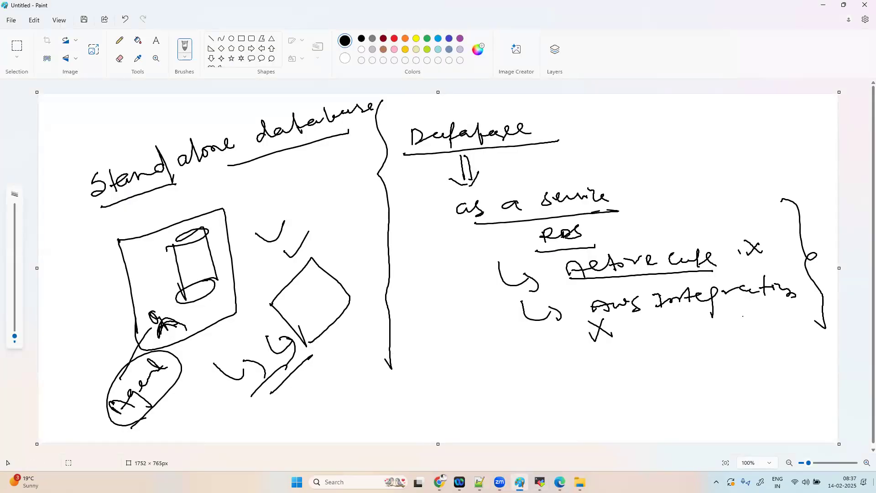
{"action": "left_click", "coordinate": [10, 19]}
{"action": "left_click", "coordinate": [23, 190]}
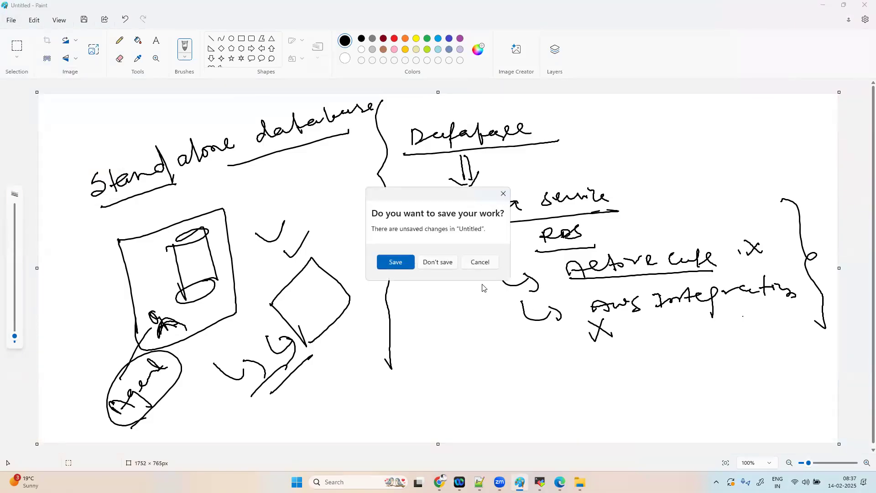
{"action": "left_click", "coordinate": [439, 262]}
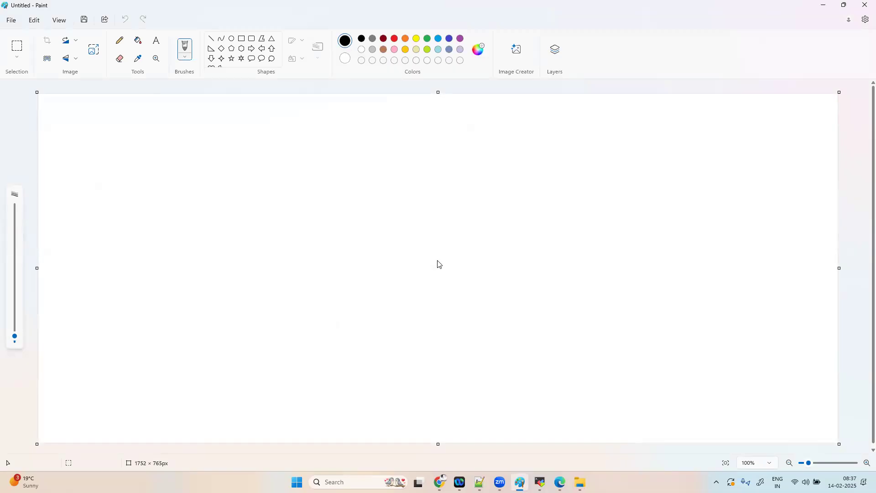
Handwrite the heading "Authentication" on the canvas and branch it with a curved arrow to "windows".
{"action": "mouse_move", "coordinate": [196, 305]}
{"action": "left_mouse_down"}
{"action": "mouse_move", "coordinate": [194, 277]}
{"action": "mouse_move", "coordinate": [216, 301]}
{"action": "mouse_move", "coordinate": [210, 289]}
{"action": "mouse_move", "coordinate": [241, 274]}
{"action": "mouse_move", "coordinate": [249, 281]}
{"action": "left_mouse_up"}
{"action": "mouse_move", "coordinate": [241, 274]}
{"action": "left_mouse_down"}
{"action": "mouse_move", "coordinate": [297, 236]}
{"action": "mouse_move", "coordinate": [309, 239]}
{"action": "left_mouse_up"}
{"action": "mouse_move", "coordinate": [302, 237]}
{"action": "left_mouse_down"}
{"action": "mouse_move", "coordinate": [351, 183]}
{"action": "mouse_move", "coordinate": [360, 194]}
{"action": "mouse_move", "coordinate": [373, 184]}
{"action": "mouse_move", "coordinate": [387, 188]}
{"action": "left_mouse_up"}
{"action": "mouse_move", "coordinate": [307, 268]}
{"action": "left_mouse_down"}
{"action": "mouse_move", "coordinate": [363, 286]}
{"action": "mouse_move", "coordinate": [360, 298]}
{"action": "left_mouse_up"}
{"action": "mouse_move", "coordinate": [373, 250]}
{"action": "left_mouse_down"}
{"action": "mouse_move", "coordinate": [382, 252]}
{"action": "mouse_move", "coordinate": [456, 188]}
{"action": "mouse_move", "coordinate": [469, 193]}
{"action": "left_mouse_up"}
Draw a second curved arrow below the first and handwrite "sqlserver authentication" beside it, abbreviating the last word with a stroke.
{"action": "mouse_move", "coordinate": [352, 325]}
{"action": "left_mouse_down"}
{"action": "mouse_move", "coordinate": [388, 318]}
{"action": "mouse_move", "coordinate": [401, 342]}
{"action": "left_mouse_up"}
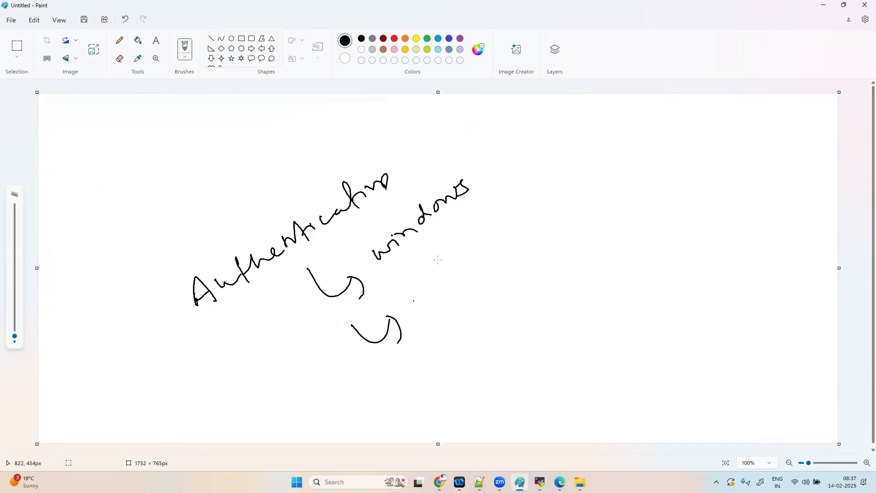
{"action": "mouse_move", "coordinate": [416, 284]}
{"action": "left_mouse_down"}
{"action": "mouse_move", "coordinate": [423, 300]}
{"action": "mouse_move", "coordinate": [445, 283]}
{"action": "left_mouse_up"}
{"action": "mouse_move", "coordinate": [446, 274]}
{"action": "left_mouse_down"}
{"action": "mouse_move", "coordinate": [454, 296]}
{"action": "mouse_move", "coordinate": [476, 255]}
{"action": "mouse_move", "coordinate": [471, 266]}
{"action": "left_mouse_up"}
{"action": "mouse_move", "coordinate": [486, 242]}
{"action": "left_mouse_down"}
{"action": "mouse_move", "coordinate": [489, 251]}
{"action": "mouse_move", "coordinate": [590, 156]}
{"action": "mouse_move", "coordinate": [639, 135]}
{"action": "left_mouse_up"}
{"action": "left_click_drag", "start_coordinate": [644, 130], "coordinate": [674, 121]}
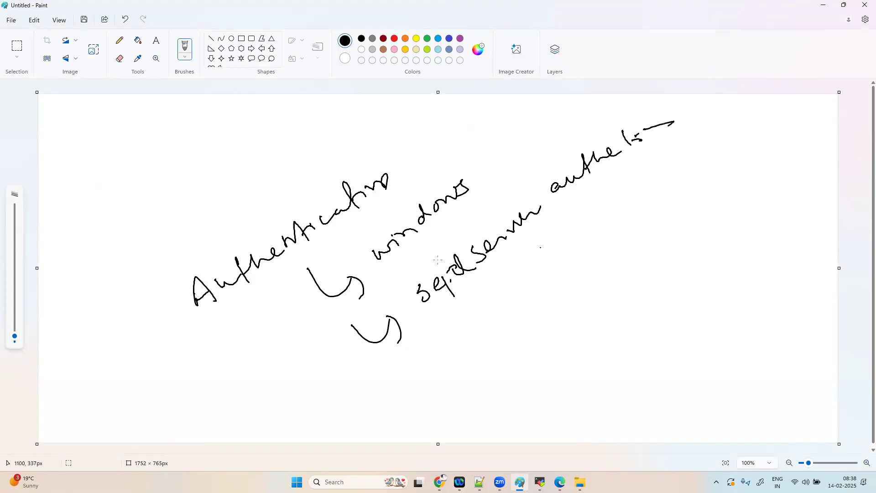
Branch the SQL Server authentication note with a curved arrow to a handwritten "create a user", and draw another arrow beneath that text.
{"action": "mouse_move", "coordinate": [462, 303]}
{"action": "left_mouse_down"}
{"action": "mouse_move", "coordinate": [500, 321]}
{"action": "mouse_move", "coordinate": [506, 335]}
{"action": "left_mouse_up"}
{"action": "left_click", "coordinate": [463, 298]}
{"action": "mouse_move", "coordinate": [536, 288]}
{"action": "left_mouse_down"}
{"action": "mouse_move", "coordinate": [597, 256]}
{"action": "mouse_move", "coordinate": [609, 261]}
{"action": "left_mouse_up"}
{"action": "left_click_drag", "start_coordinate": [605, 260], "coordinate": [628, 238]}
{"action": "left_click_drag", "start_coordinate": [642, 220], "coordinate": [650, 223]}
{"action": "mouse_move", "coordinate": [659, 200]}
{"action": "left_mouse_down"}
{"action": "mouse_move", "coordinate": [676, 201]}
{"action": "mouse_move", "coordinate": [721, 179]}
{"action": "left_mouse_up"}
{"action": "left_click_drag", "start_coordinate": [557, 332], "coordinate": [598, 333]}
{"action": "left_click_drag", "start_coordinate": [592, 323], "coordinate": [602, 346]}
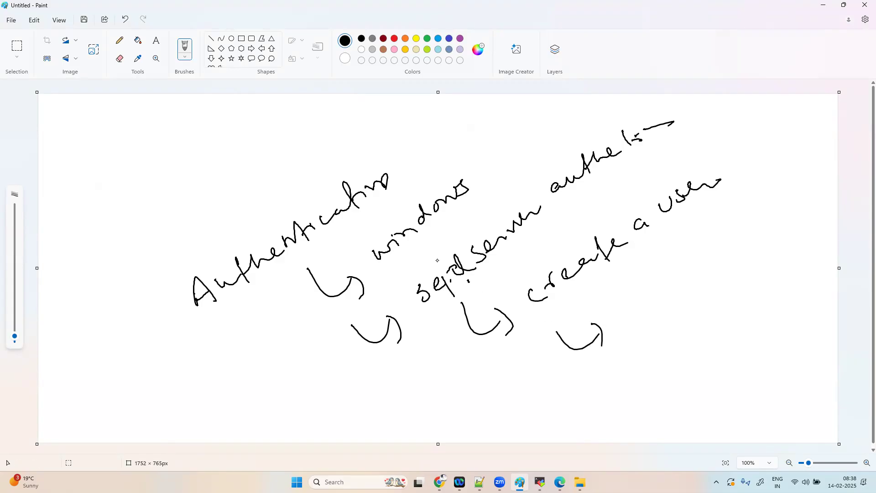
Underline "windows" and the "Authentication" heading, and draw a curved arrow beneath the start of the heading.
{"action": "left_click_drag", "start_coordinate": [390, 260], "coordinate": [490, 202]}
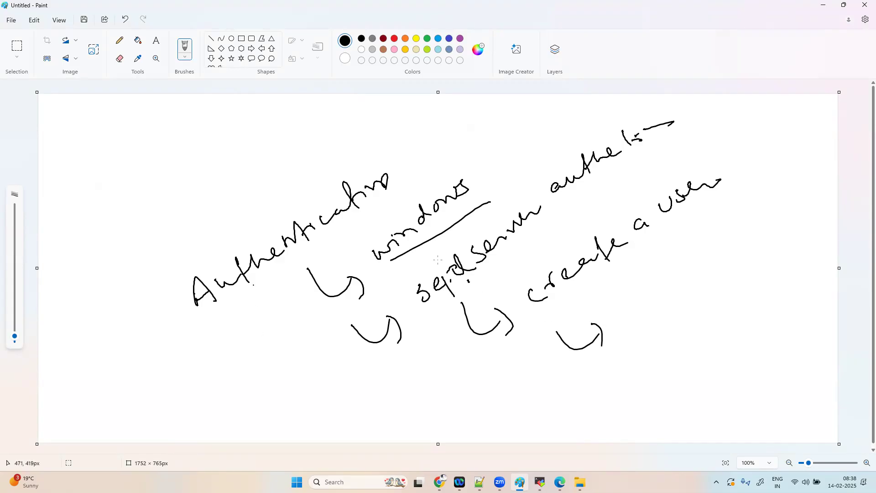
{"action": "left_click_drag", "start_coordinate": [195, 315], "coordinate": [412, 189]}
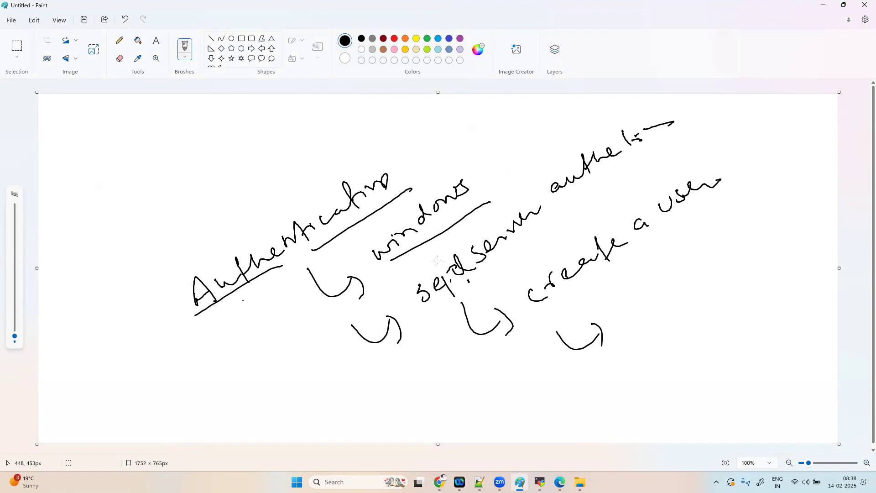
{"action": "mouse_move", "coordinate": [239, 299]}
{"action": "left_mouse_down"}
{"action": "mouse_move", "coordinate": [294, 301]}
{"action": "mouse_move", "coordinate": [282, 334]}
{"action": "left_mouse_up"}
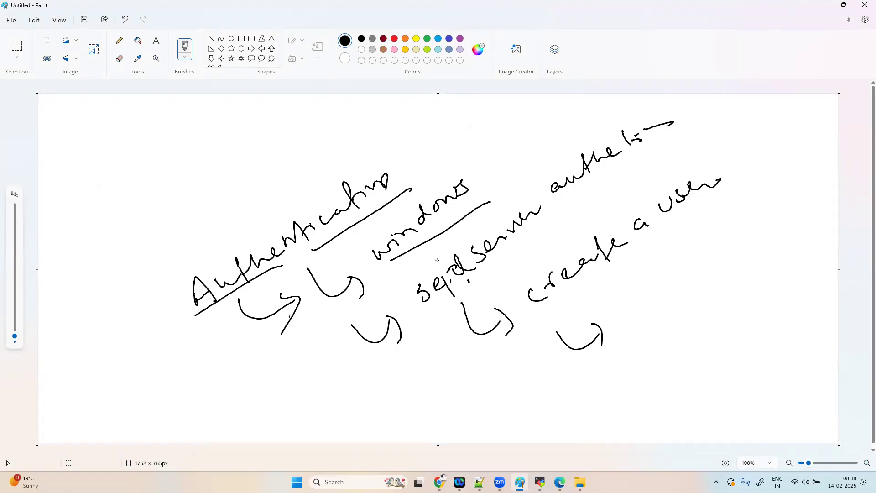
Sketch a box above the heading containing a stick figure, a database cylinder and an arrow from the figure to the cylinder.
{"action": "mouse_move", "coordinate": [100, 160]}
{"action": "left_mouse_down"}
{"action": "mouse_move", "coordinate": [141, 264]}
{"action": "mouse_move", "coordinate": [222, 100]}
{"action": "mouse_move", "coordinate": [198, 234]}
{"action": "mouse_move", "coordinate": [142, 262]}
{"action": "left_mouse_up"}
{"action": "mouse_move", "coordinate": [135, 198]}
{"action": "left_mouse_down"}
{"action": "mouse_move", "coordinate": [148, 225]}
{"action": "mouse_move", "coordinate": [179, 222]}
{"action": "left_mouse_up"}
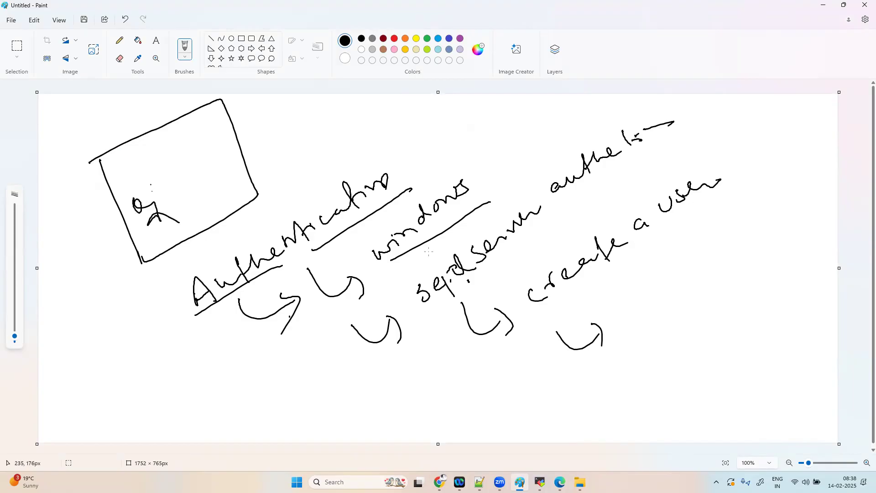
{"action": "mouse_move", "coordinate": [151, 195]}
{"action": "left_mouse_down"}
{"action": "mouse_move", "coordinate": [188, 159]}
{"action": "mouse_move", "coordinate": [180, 196]}
{"action": "left_mouse_up"}
{"action": "mouse_move", "coordinate": [186, 143]}
{"action": "left_mouse_down"}
{"action": "mouse_move", "coordinate": [195, 132]}
{"action": "mouse_move", "coordinate": [209, 158]}
{"action": "left_mouse_up"}
{"action": "left_click_drag", "start_coordinate": [190, 140], "coordinate": [212, 122]}
{"action": "mouse_move", "coordinate": [213, 123]}
{"action": "left_mouse_down"}
{"action": "mouse_move", "coordinate": [224, 145]}
{"action": "mouse_move", "coordinate": [212, 153]}
{"action": "left_mouse_up"}
{"action": "left_click_drag", "start_coordinate": [199, 133], "coordinate": [209, 157]}
{"action": "left_click_drag", "start_coordinate": [181, 170], "coordinate": [232, 149]}
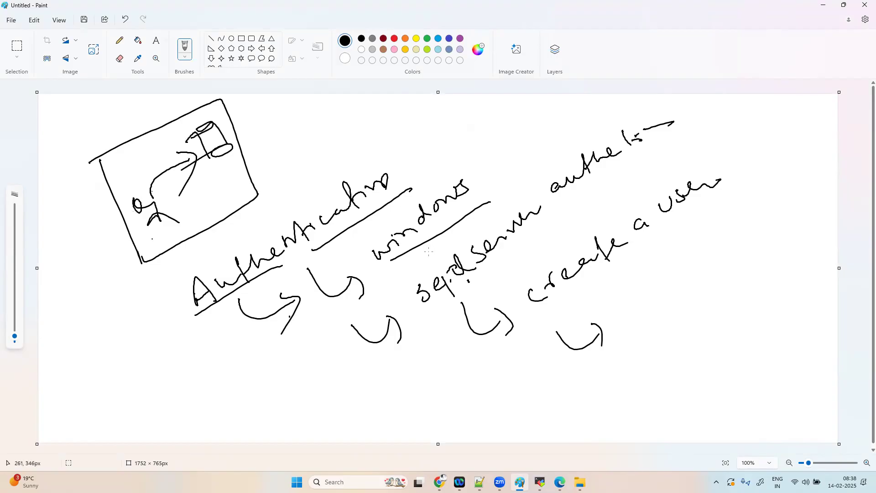
Underline the abbreviated word in the SQL Server authentication note and draw a downward arrow below the sketched box.
{"action": "left_click_drag", "start_coordinate": [599, 190], "coordinate": [657, 163]}
{"action": "left_click_drag", "start_coordinate": [128, 283], "coordinate": [152, 343]}
{"action": "mouse_move", "coordinate": [123, 338]}
{"action": "left_mouse_down"}
{"action": "mouse_move", "coordinate": [145, 360]}
{"action": "mouse_move", "coordinate": [160, 326]}
{"action": "mouse_move", "coordinate": [141, 352]}
{"action": "mouse_move", "coordinate": [160, 325]}
{"action": "left_mouse_up"}
{"action": "left_click_drag", "start_coordinate": [151, 347], "coordinate": [142, 361]}
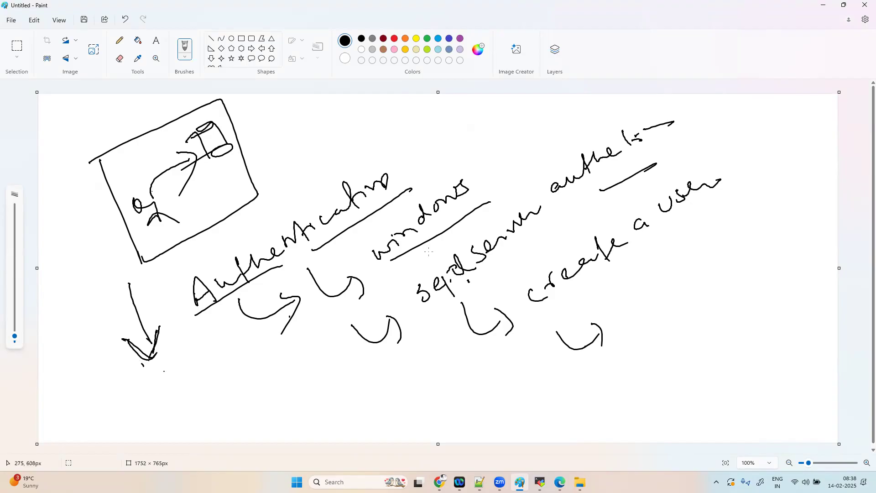
Handwrite "encryption" below the downward arrow with a short word beneath it, circle both and add a curved arrow.
{"action": "mouse_move", "coordinate": [155, 383]}
{"action": "left_mouse_down"}
{"action": "mouse_move", "coordinate": [147, 391]}
{"action": "mouse_move", "coordinate": [210, 356]}
{"action": "mouse_move", "coordinate": [226, 332]}
{"action": "mouse_move", "coordinate": [234, 336]}
{"action": "mouse_move", "coordinate": [245, 324]}
{"action": "mouse_move", "coordinate": [258, 336]}
{"action": "left_mouse_up"}
{"action": "left_click_drag", "start_coordinate": [186, 408], "coordinate": [235, 385]}
{"action": "mouse_move", "coordinate": [157, 396]}
{"action": "left_mouse_down"}
{"action": "mouse_move", "coordinate": [267, 312]}
{"action": "mouse_move", "coordinate": [151, 404]}
{"action": "mouse_move", "coordinate": [206, 380]}
{"action": "mouse_move", "coordinate": [196, 429]}
{"action": "mouse_move", "coordinate": [250, 378]}
{"action": "left_mouse_up"}
{"action": "left_click_drag", "start_coordinate": [245, 412], "coordinate": [281, 428]}
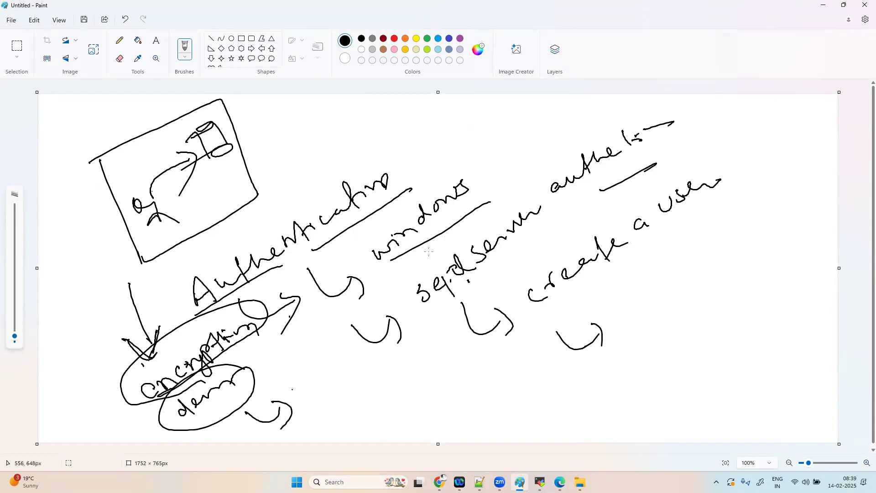
Handwrite "conf" beside the curved arrow, underline it twice and add another small arrow beneath.
{"action": "mouse_move", "coordinate": [307, 373]}
{"action": "left_mouse_down"}
{"action": "mouse_move", "coordinate": [343, 364]}
{"action": "mouse_move", "coordinate": [353, 377]}
{"action": "left_mouse_up"}
{"action": "left_click_drag", "start_coordinate": [336, 403], "coordinate": [366, 376]}
{"action": "mouse_move", "coordinate": [347, 402]}
{"action": "left_mouse_down"}
{"action": "mouse_move", "coordinate": [371, 386]}
{"action": "mouse_move", "coordinate": [388, 405]}
{"action": "left_mouse_up"}
{"action": "left_click", "coordinate": [365, 397]}
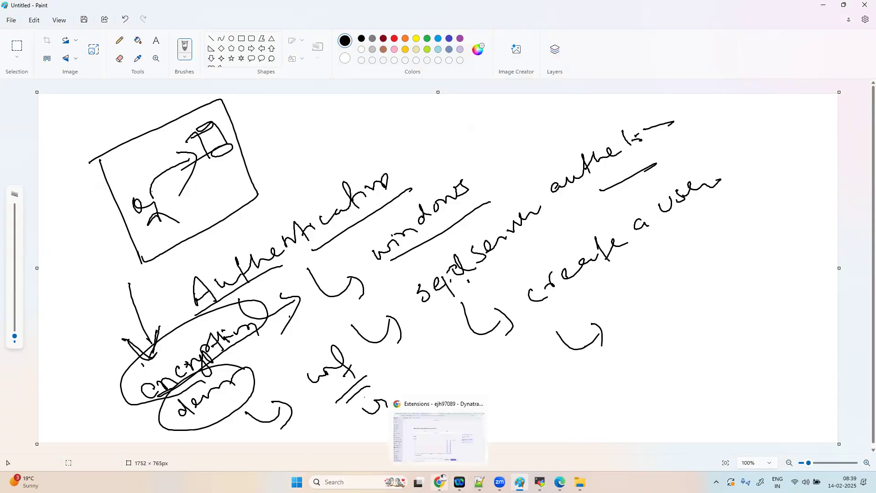
Switch to Dynatrace in Chrome and query the extension's health logs for all configurations over the last 2 hours.
{"action": "left_click", "coordinate": [438, 434]}
{"action": "left_click", "coordinate": [581, 450]}
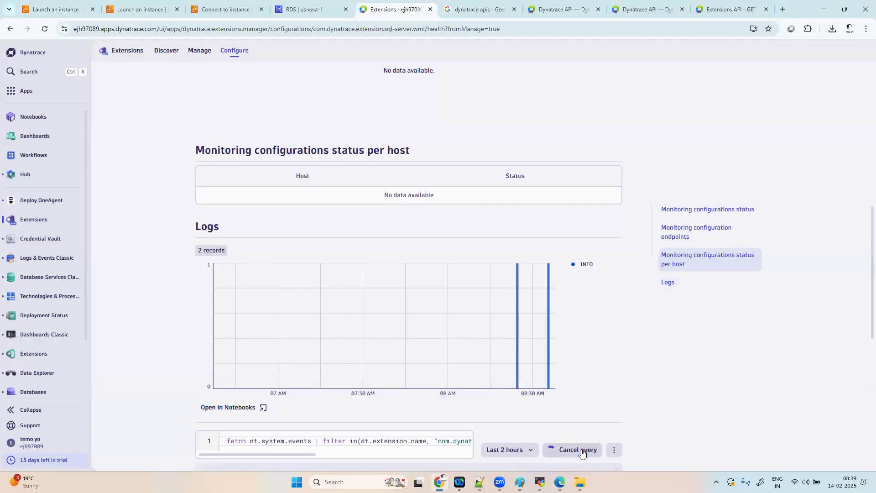
{"action": "scroll", "coordinate": [581, 411], "scroll_direction": "down", "scroll_amount": 2}
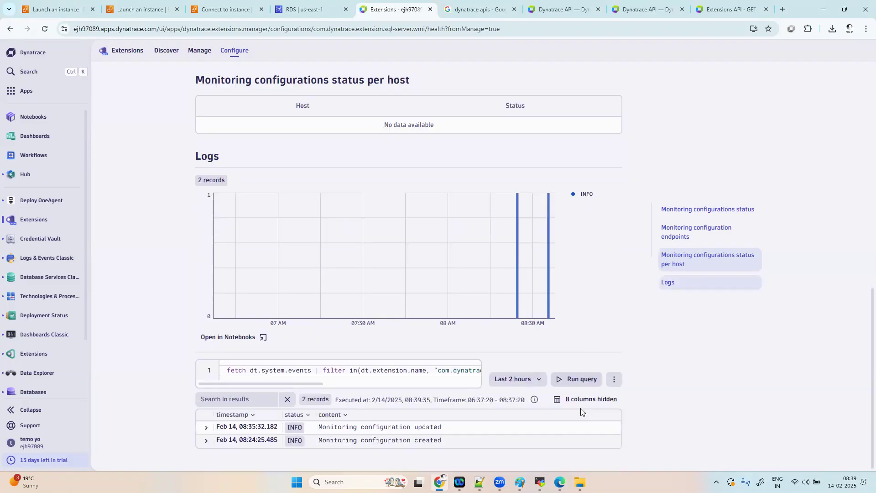
{"action": "scroll", "coordinate": [580, 411], "scroll_direction": "up", "scroll_amount": 10}
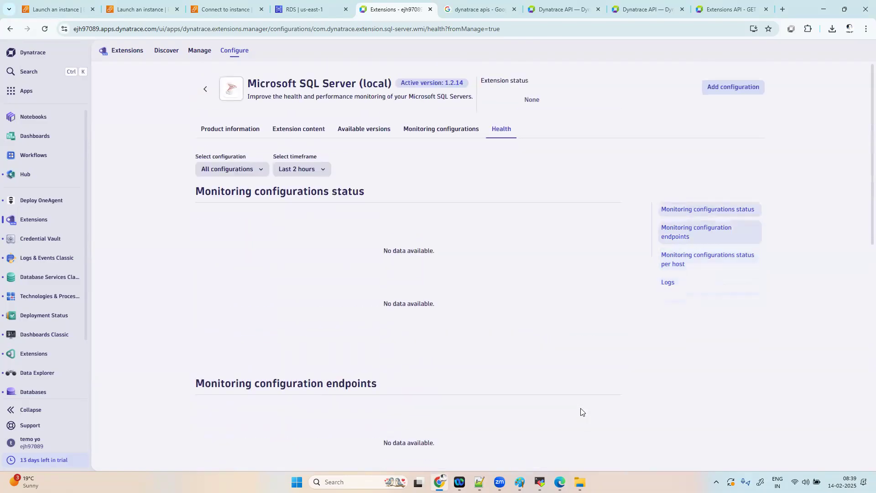
Open the health details of the mssql server configuration and query its logs for the last 2 hours.
{"action": "left_click", "coordinate": [456, 128]}
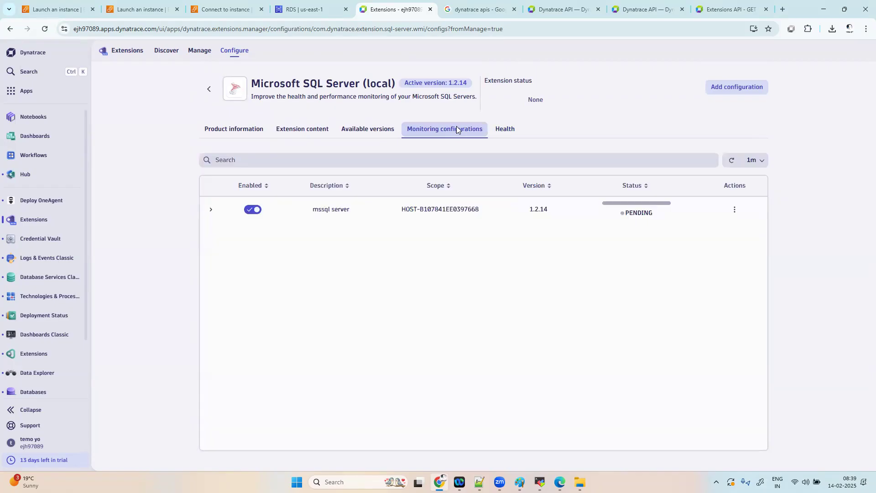
{"action": "left_click", "coordinate": [620, 204]}
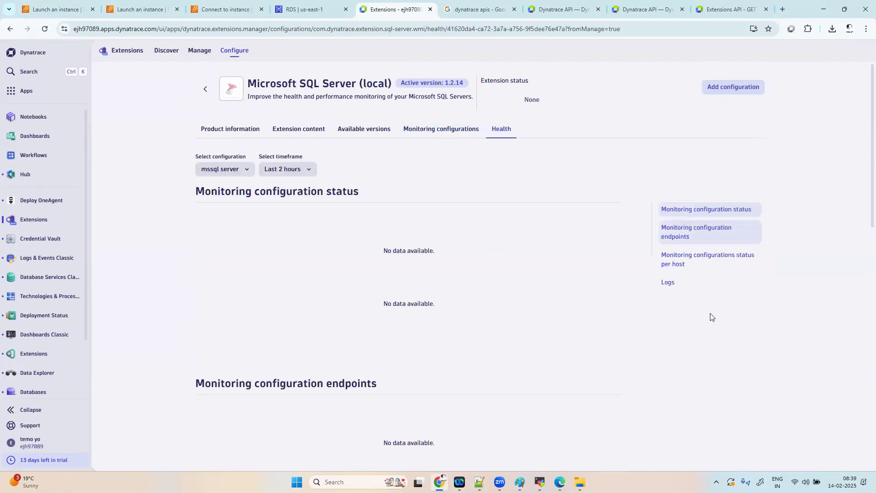
{"action": "left_click", "coordinate": [670, 283]}
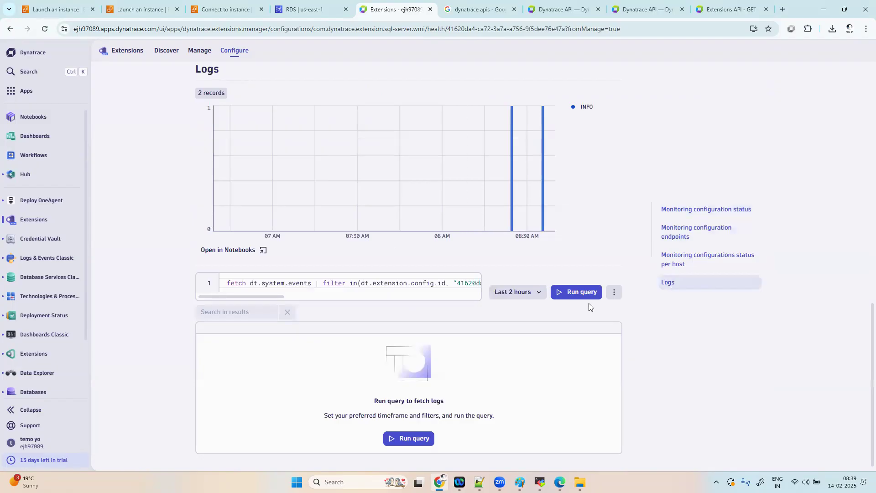
{"action": "left_click", "coordinate": [578, 292]}
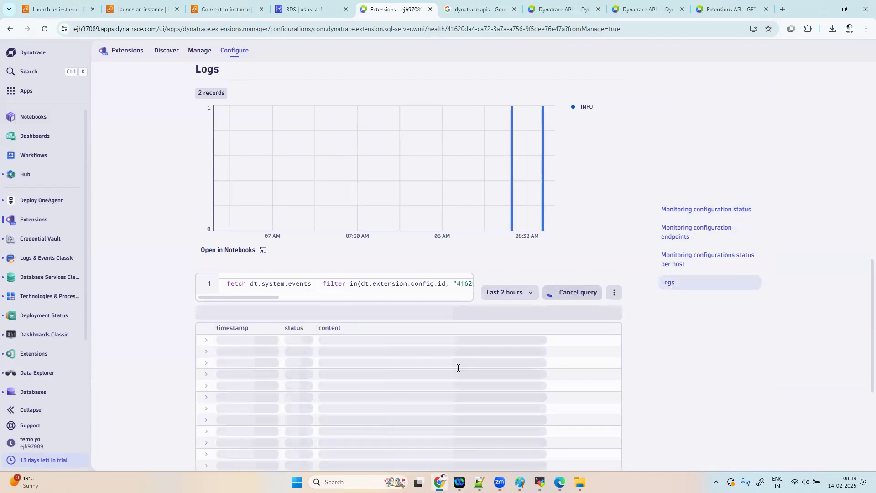
{"action": "scroll", "coordinate": [457, 366], "scroll_direction": "up", "scroll_amount": 5}
{"action": "scroll", "coordinate": [457, 366], "scroll_direction": "down", "scroll_amount": 3}
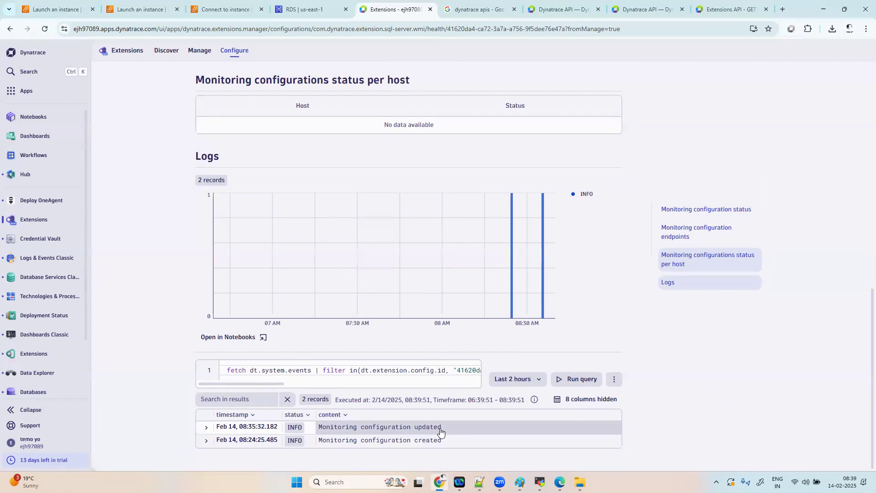
Expand the newest "Monitoring configuration updated" log record, inspect its surrounding logs and close that view.
{"action": "left_click", "coordinate": [207, 429]}
{"action": "scroll", "coordinate": [366, 402], "scroll_direction": "down", "scroll_amount": 2}
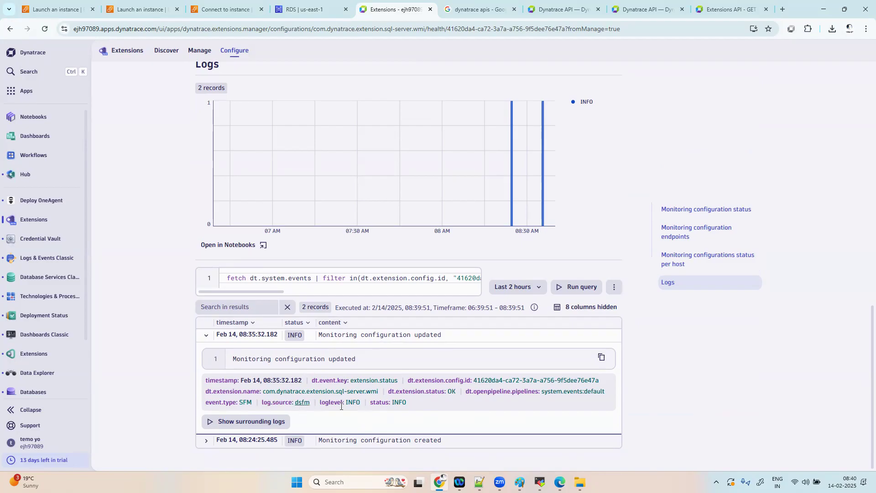
{"action": "left_click", "coordinate": [211, 422]}
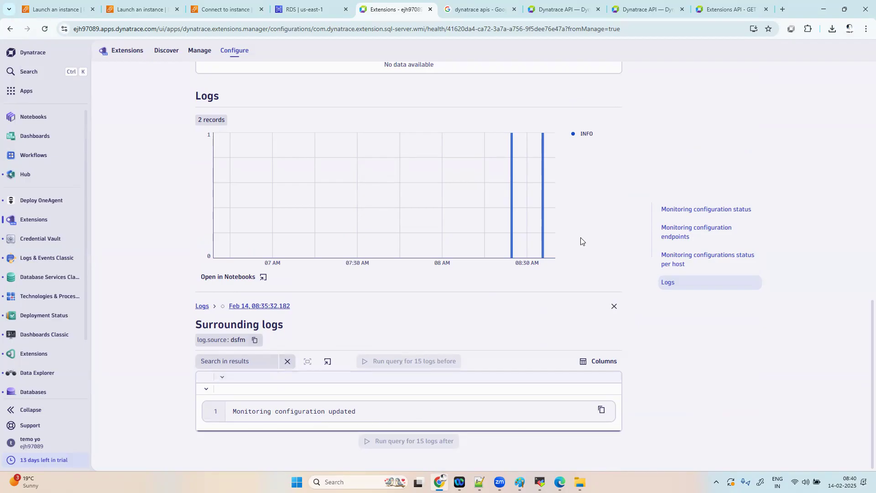
{"action": "scroll", "coordinate": [580, 240], "scroll_direction": "up", "scroll_amount": 2}
{"action": "scroll", "coordinate": [581, 242], "scroll_direction": "down", "scroll_amount": 2}
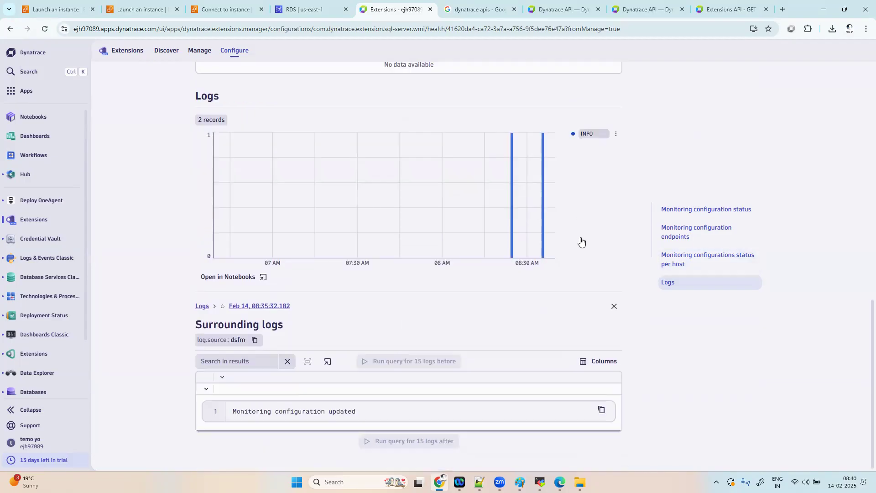
{"action": "left_click", "coordinate": [614, 306]}
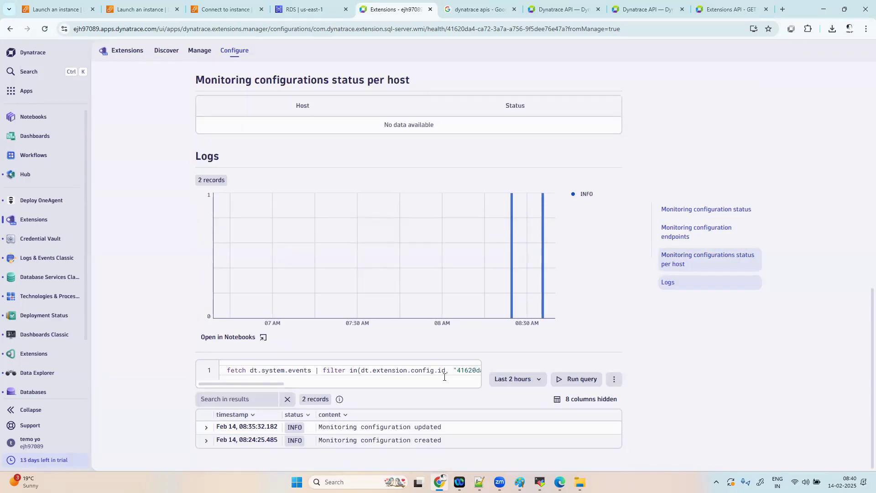
Rerun the log query for the mssql server configuration.
{"action": "left_click", "coordinate": [583, 380]}
{"action": "left_click", "coordinate": [583, 379]}
{"action": "left_click", "coordinate": [582, 379]}
{"action": "left_click", "coordinate": [582, 379]}
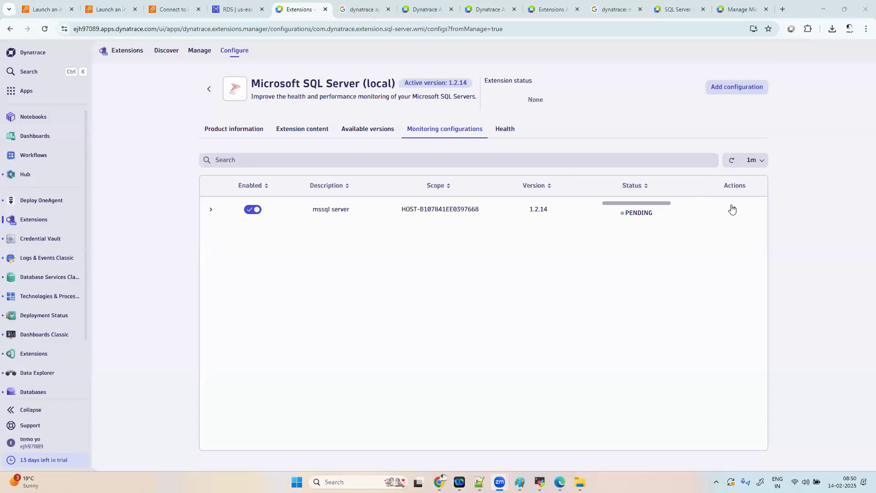
{"action": "left_click", "coordinate": [734, 209]}
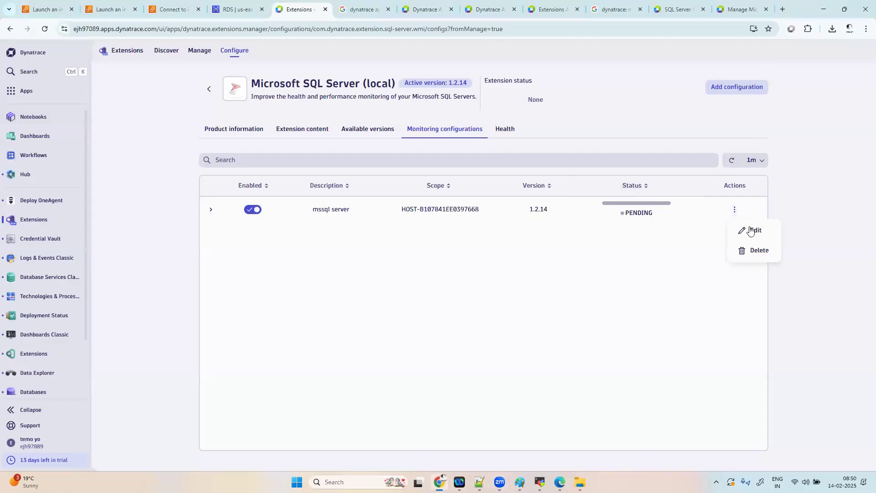
{"action": "left_click", "coordinate": [759, 250]}
{"action": "left_click", "coordinate": [505, 269]}
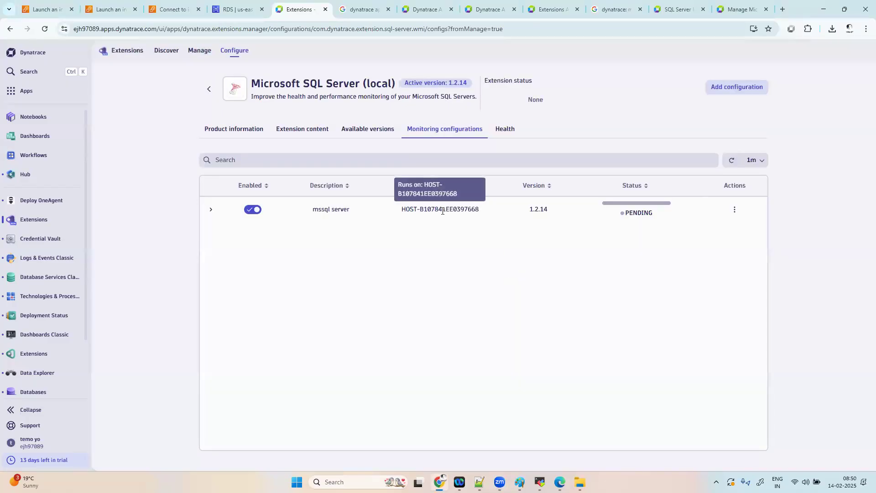
Reopen the mssql server configuration's health page, fetch its logs for the last 2 hours and examine the log timeline.
{"action": "left_click", "coordinate": [644, 204]}
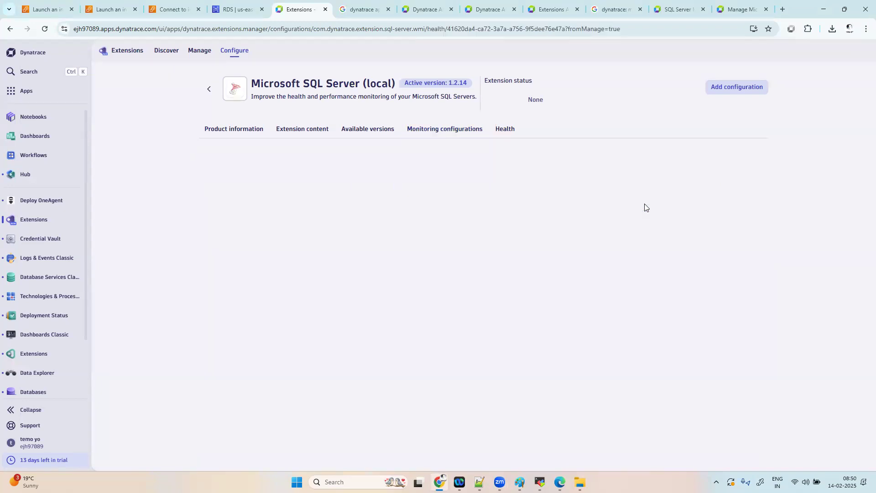
{"action": "left_click", "coordinate": [666, 282]}
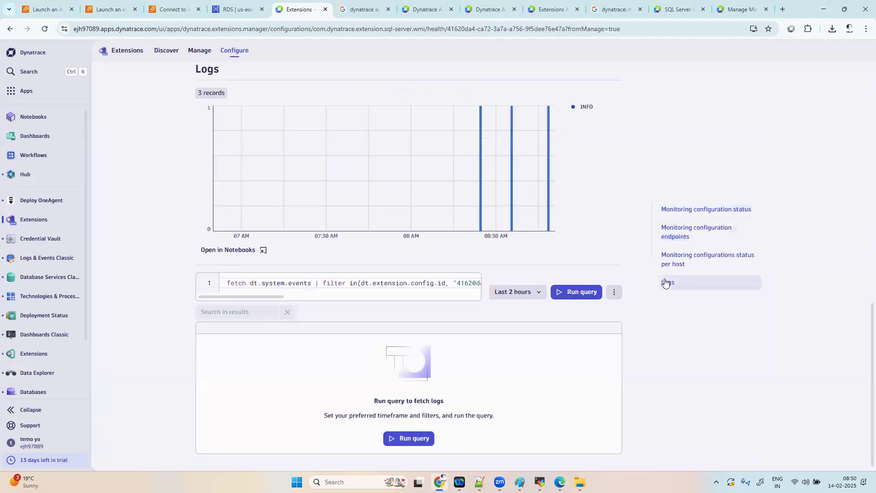
{"action": "left_click", "coordinate": [400, 438]}
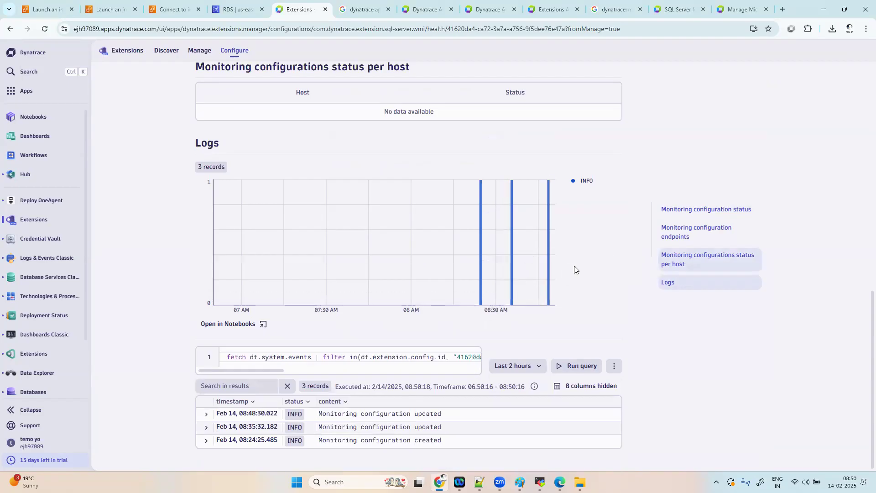
{"action": "mouse_move", "coordinate": [551, 274]}
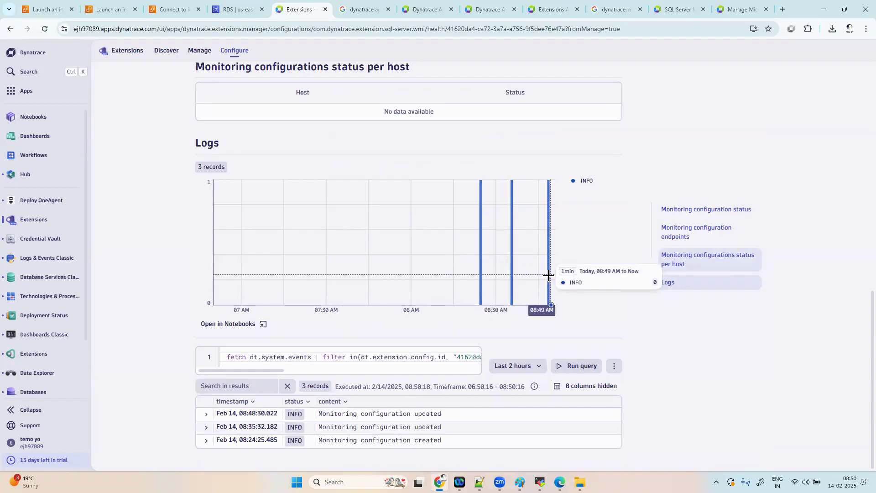
{"action": "scroll", "coordinate": [540, 227], "scroll_direction": "up", "scroll_amount": 10}
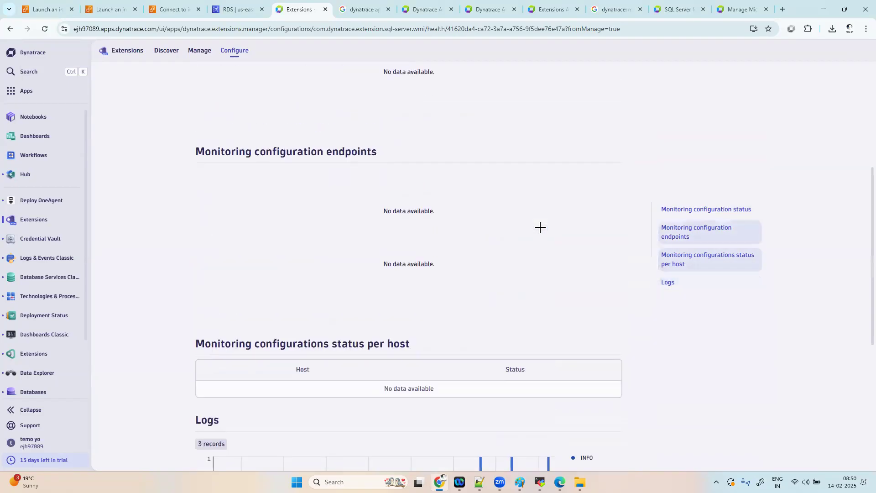
Delete the mssql server monitoring configuration permanently.
{"action": "left_click", "coordinate": [461, 132]}
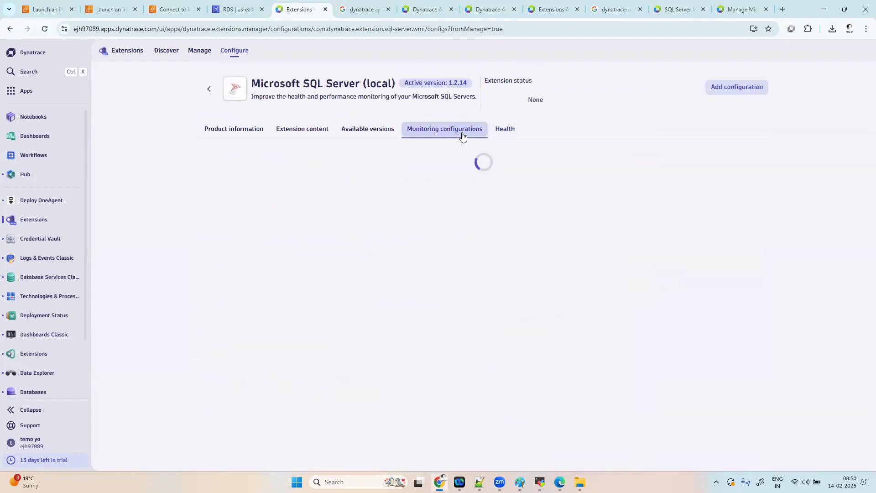
{"action": "left_click", "coordinate": [734, 209]}
{"action": "left_click", "coordinate": [753, 250]}
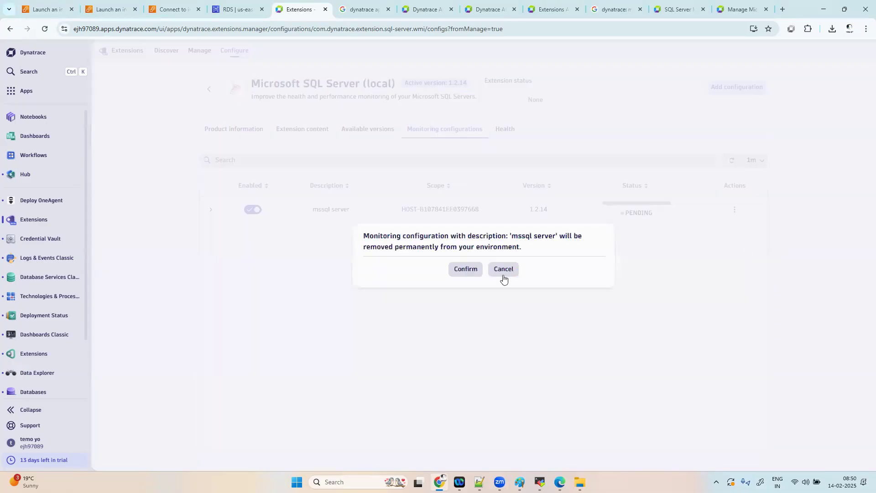
{"action": "left_click", "coordinate": [466, 269]}
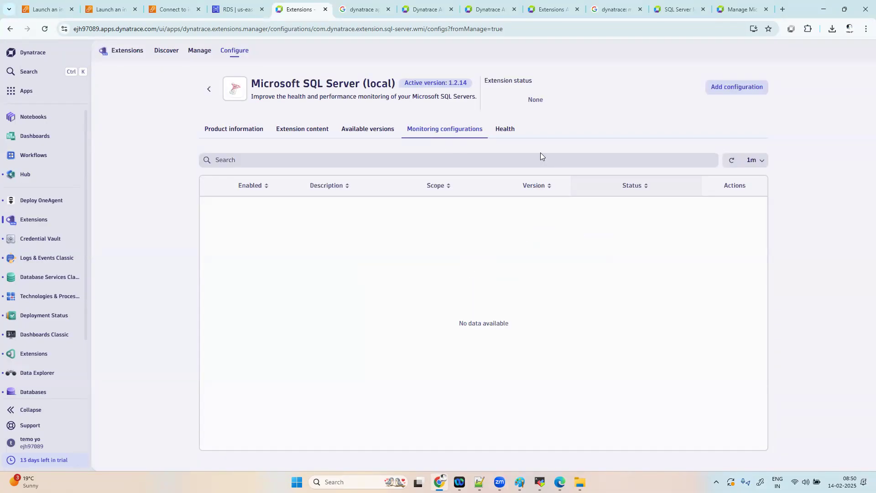
Start a new monitoring configuration that runs on the default ActiveGate group and proceed to its host details.
{"action": "left_click", "coordinate": [742, 91]}
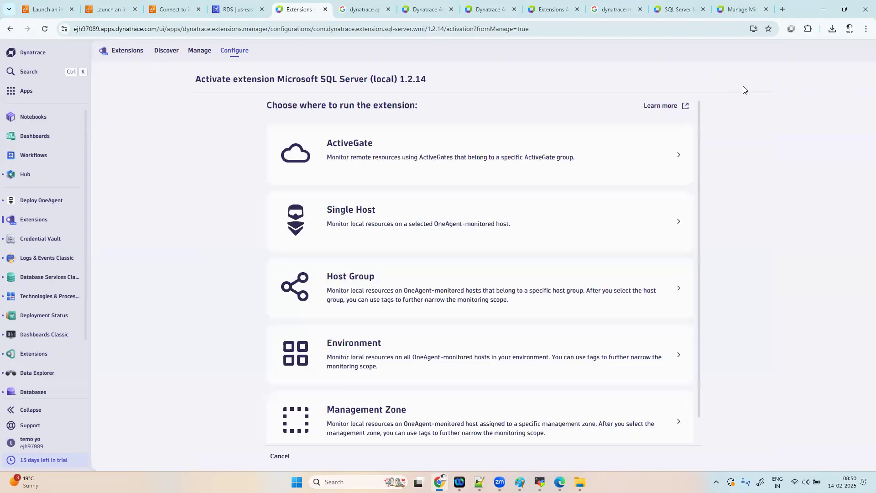
{"action": "left_click", "coordinate": [351, 150]}
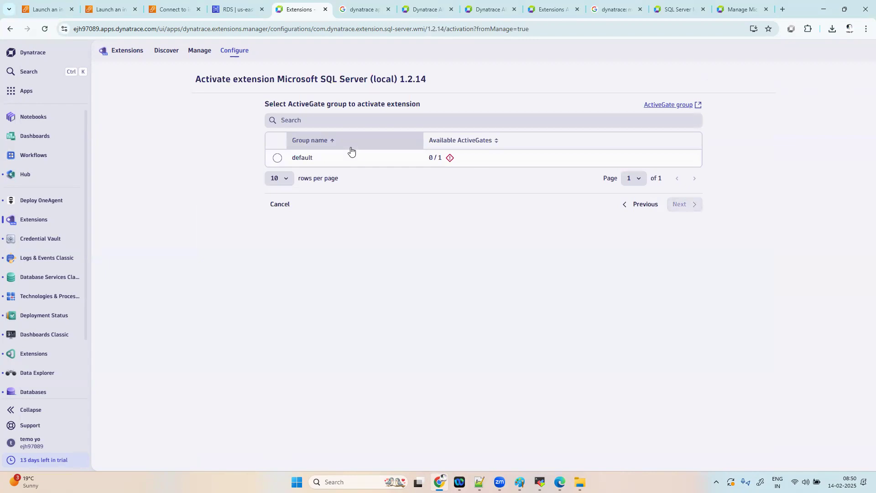
{"action": "left_click", "coordinate": [277, 158]}
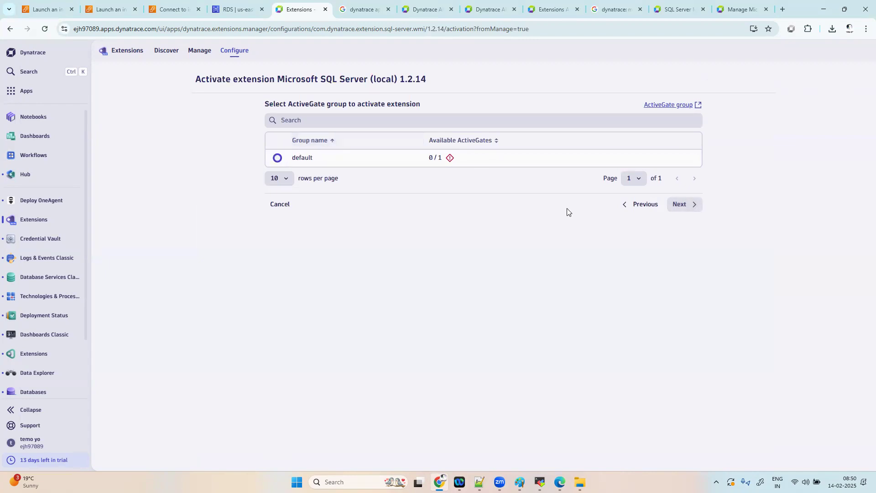
{"action": "left_click", "coordinate": [686, 209]}
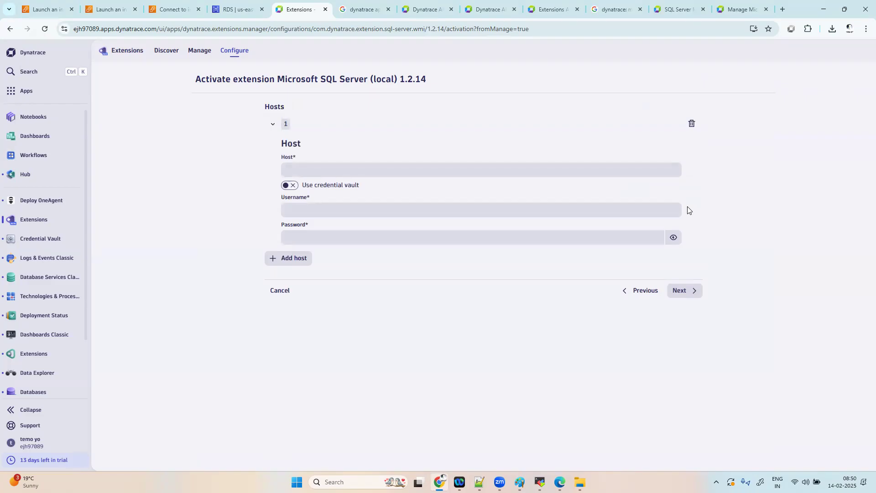
Leave the unfinished local configuration and try to uninstall the Microsoft SQL Server (local) extension.
{"action": "left_click", "coordinate": [640, 293]}
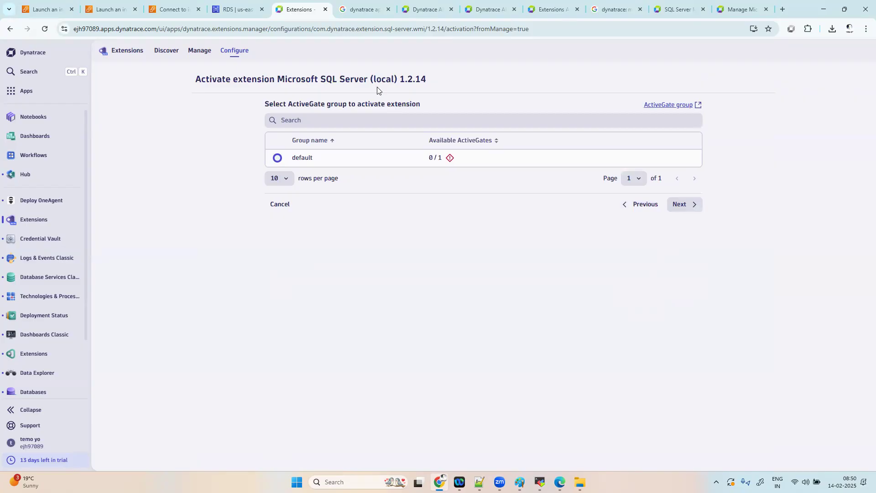
{"action": "left_click", "coordinate": [198, 52]}
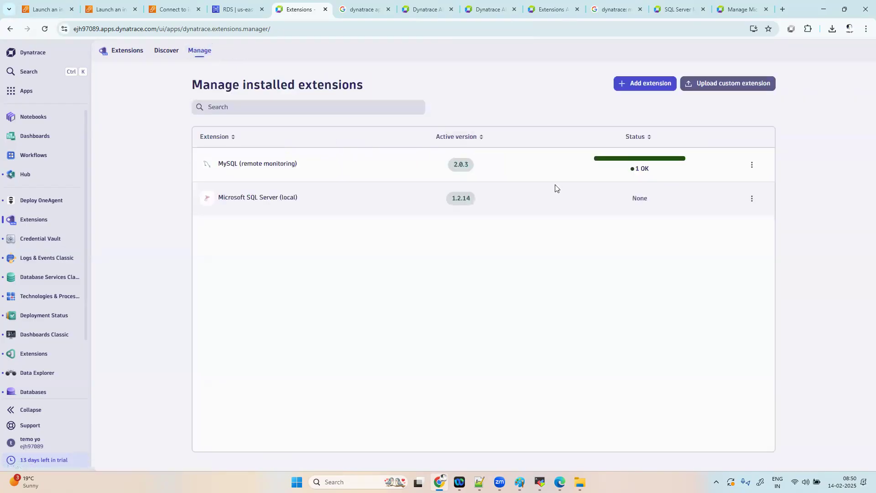
{"action": "left_click", "coordinate": [752, 198]}
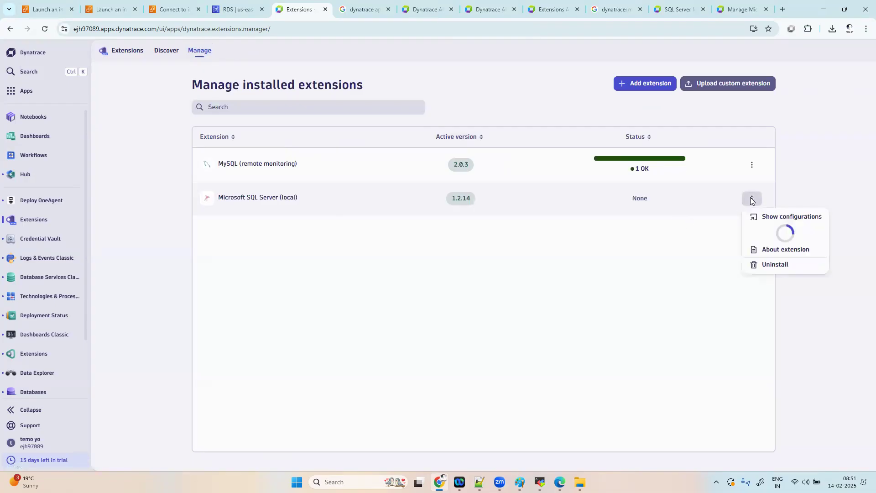
{"action": "left_click", "coordinate": [778, 263]}
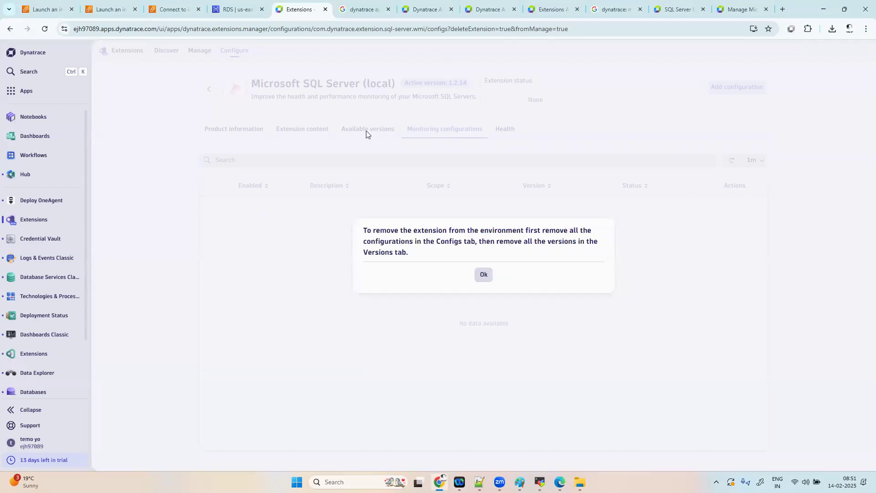
{"action": "left_click", "coordinate": [484, 278]}
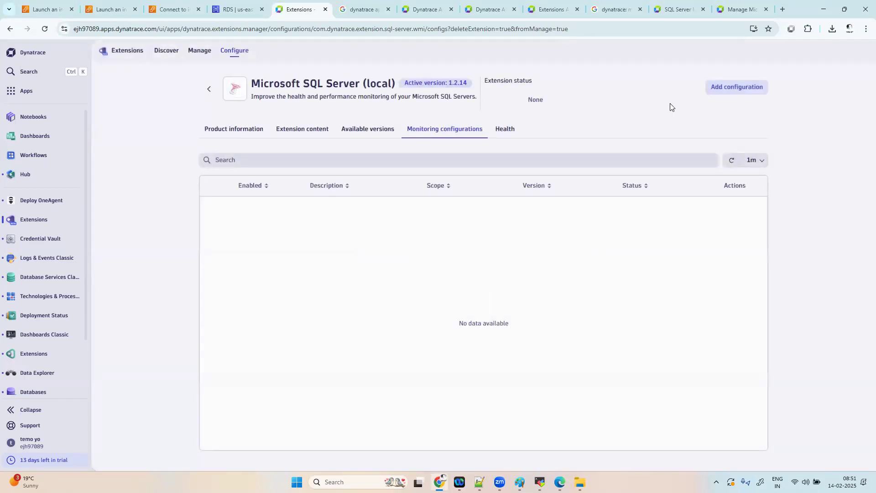
Check the health page and the monitoring configurations of the Microsoft SQL Server (local) extension.
{"action": "left_click", "coordinate": [504, 129]}
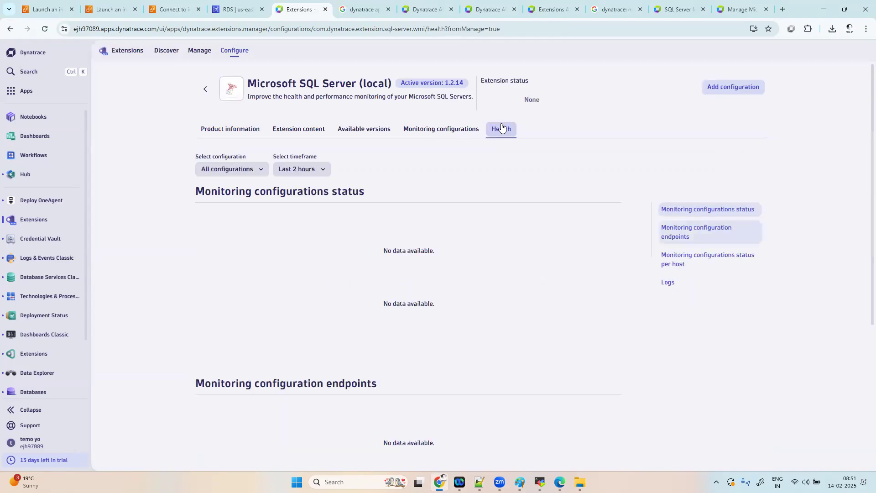
{"action": "left_click", "coordinate": [106, 49]}
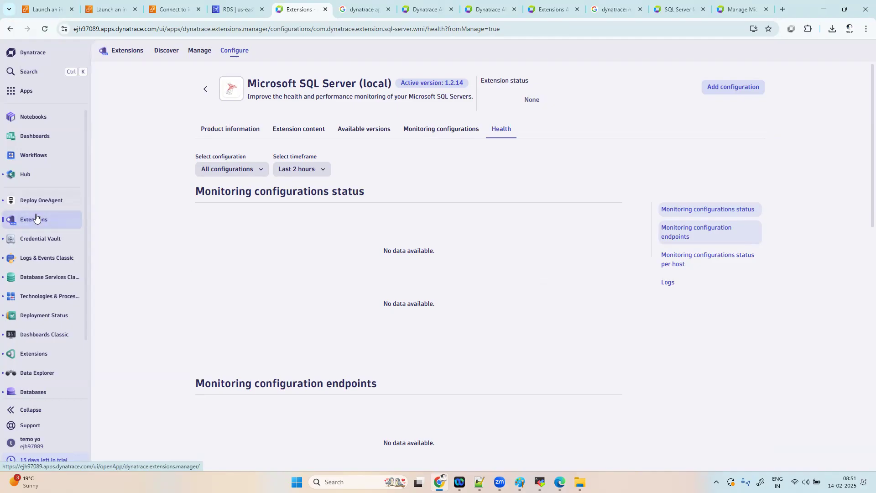
{"action": "left_click", "coordinate": [451, 130]}
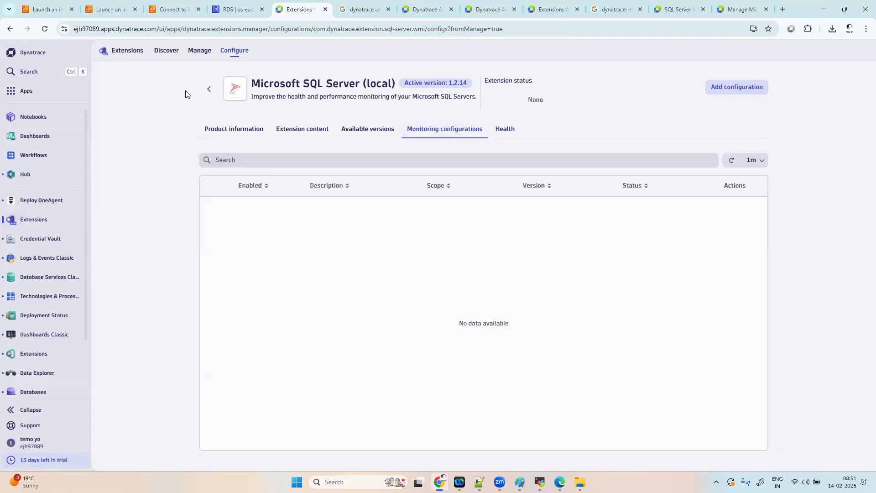
{"action": "left_click", "coordinate": [136, 55]}
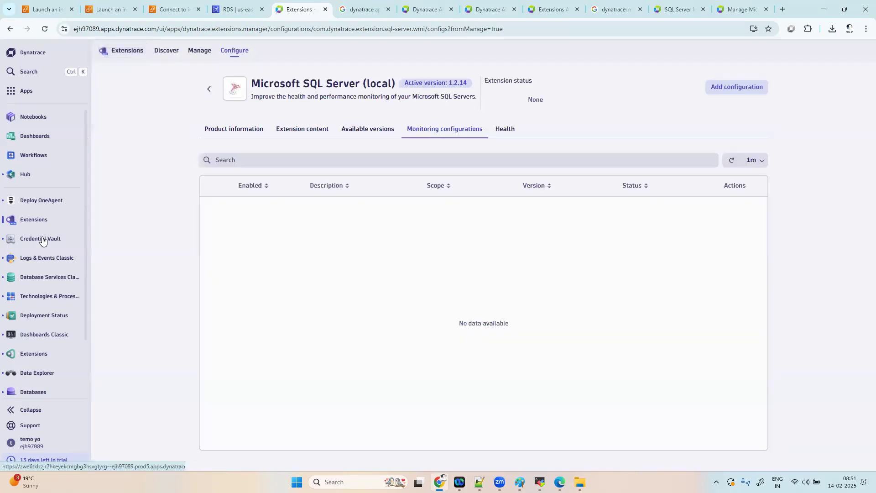
Open the remote Microsoft SQL Server extension from the Hub's mssql search results and install it.
{"action": "right_click", "coordinate": [33, 178]}
{"action": "left_click", "coordinate": [33, 178]}
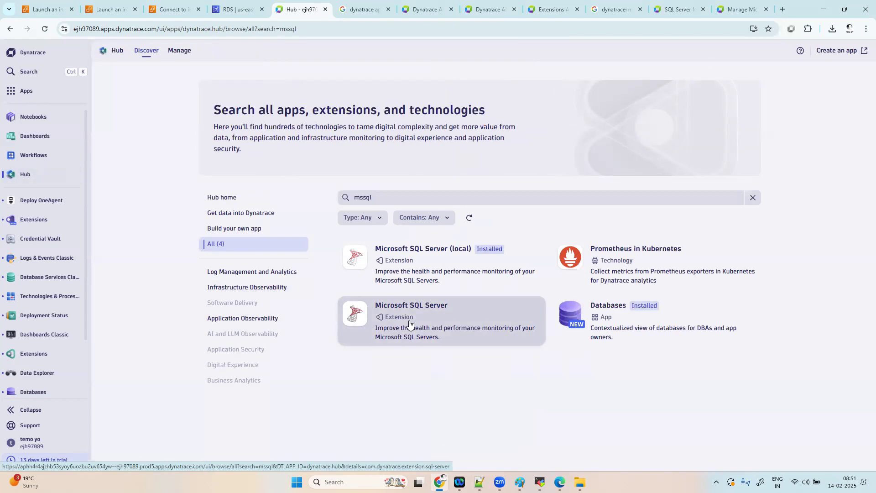
{"action": "left_click", "coordinate": [409, 322]}
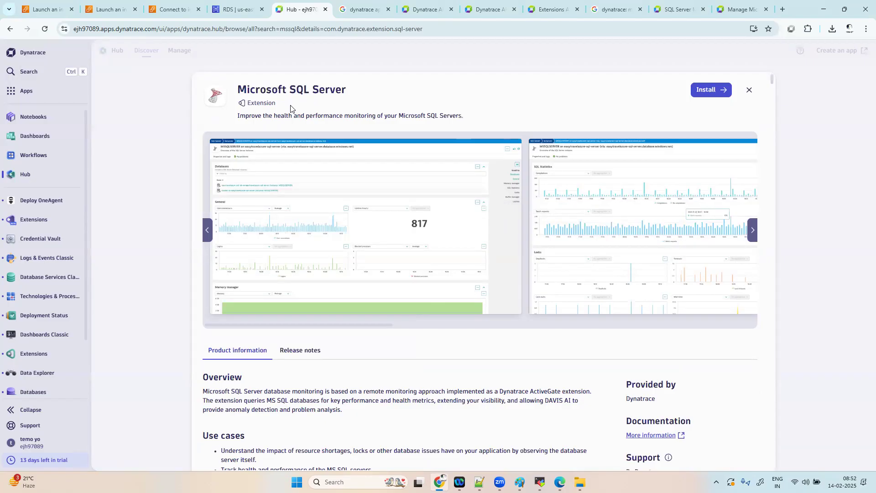
{"action": "left_click", "coordinate": [705, 91]}
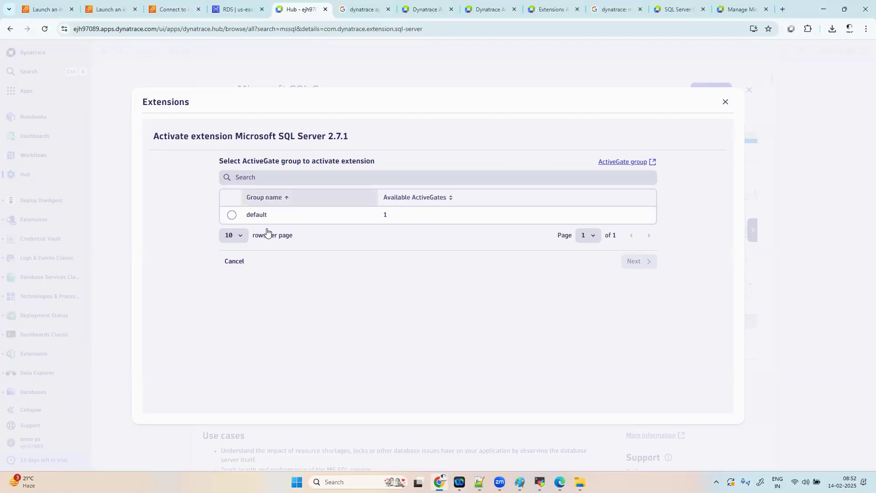
Activate the Microsoft SQL Server extension on the default ActiveGate group and clear localhost from the endpoint's host.
{"action": "left_click", "coordinate": [231, 216]}
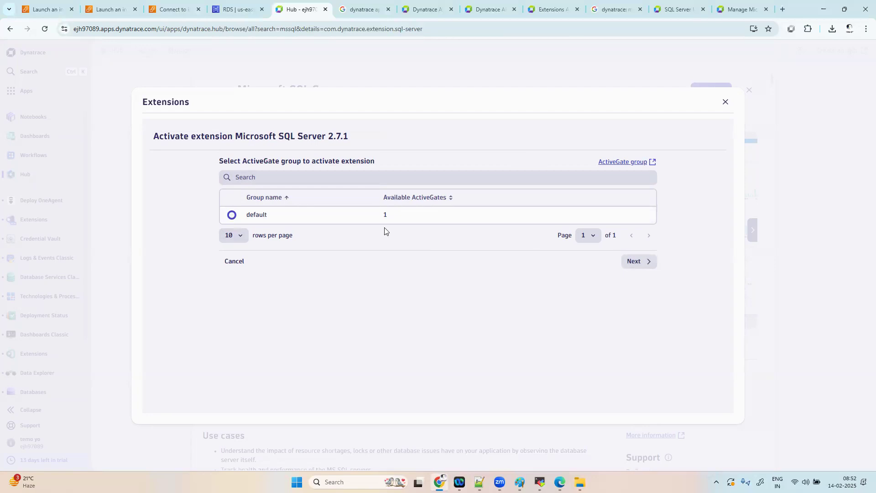
{"action": "left_click", "coordinate": [645, 262]}
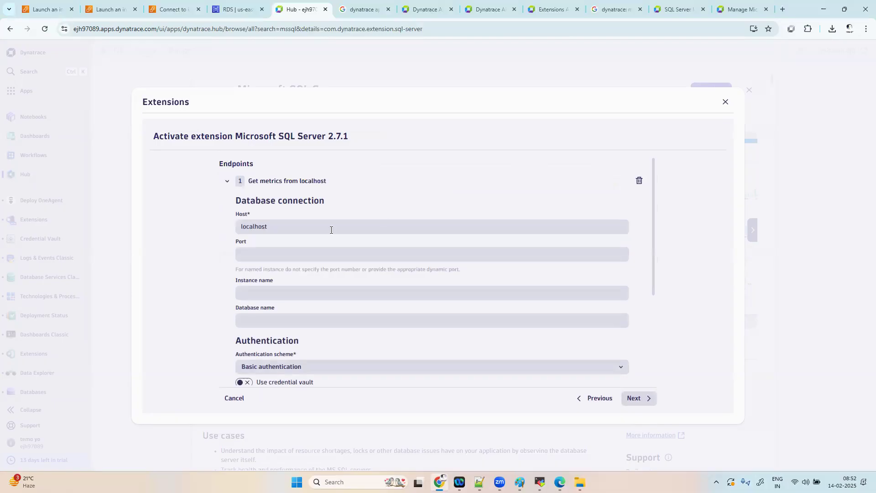
{"action": "left_click", "coordinate": [274, 226]}
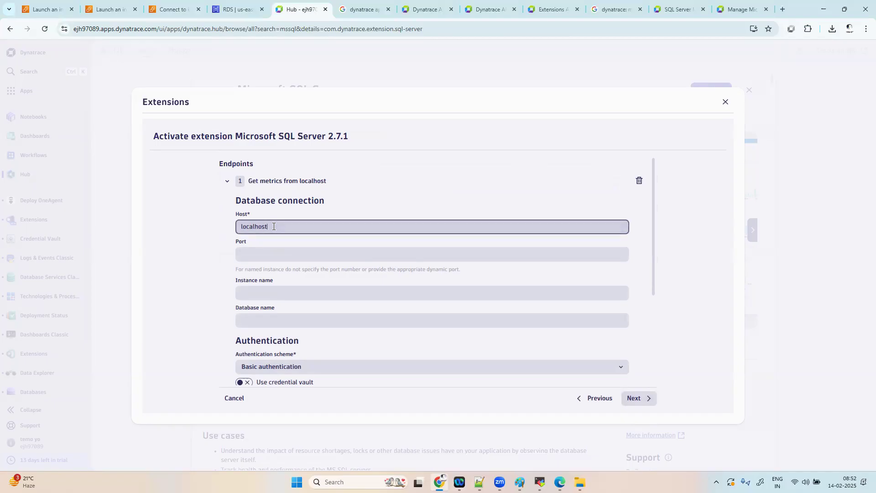
{"action": "key", "text": "BackSpace"}
{"action": "key", "text": "BackSpace"}
{"action": "key", "text": "BackSpace"}
{"action": "key", "text": "BackSpace"}
{"action": "key", "text": "BackSpace"}
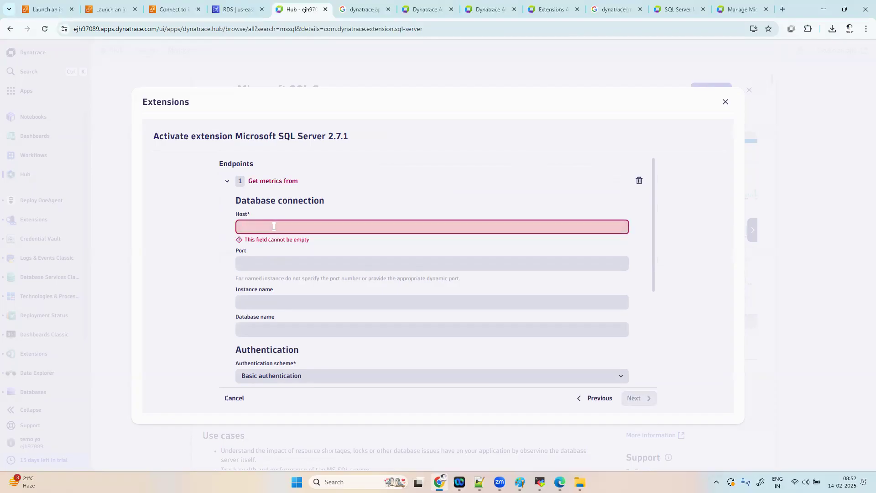
{"action": "left_click", "coordinate": [540, 482]}
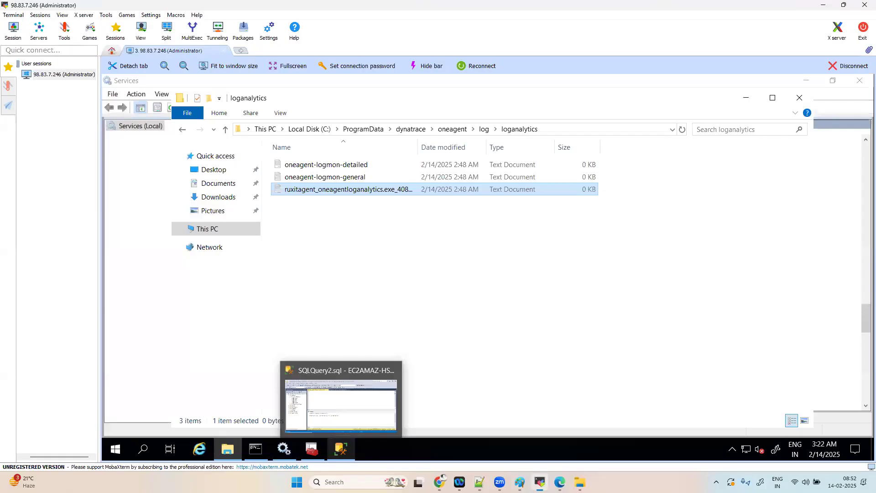
{"action": "left_click", "coordinate": [477, 353]}
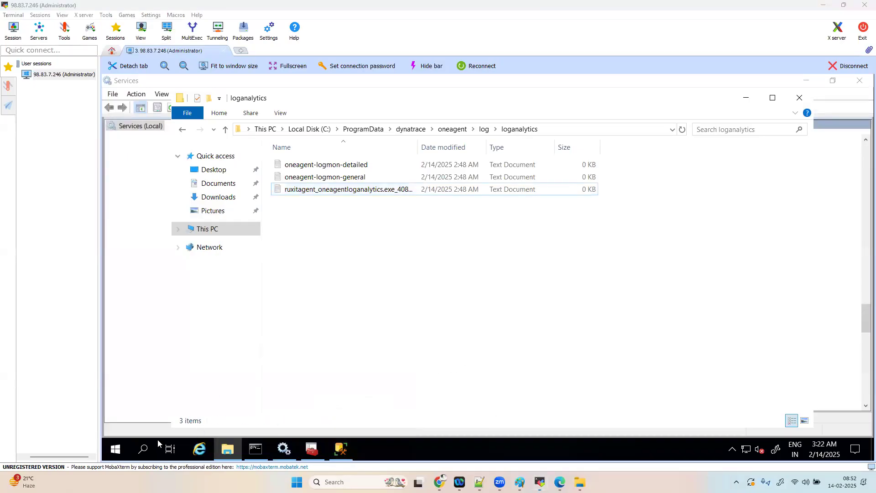
{"action": "left_click", "coordinate": [142, 449]}
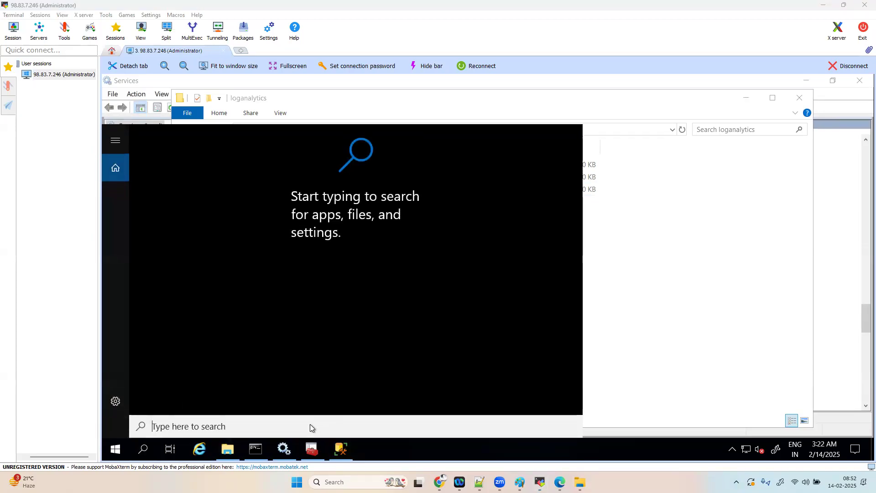
{"action": "left_click", "coordinate": [625, 357]}
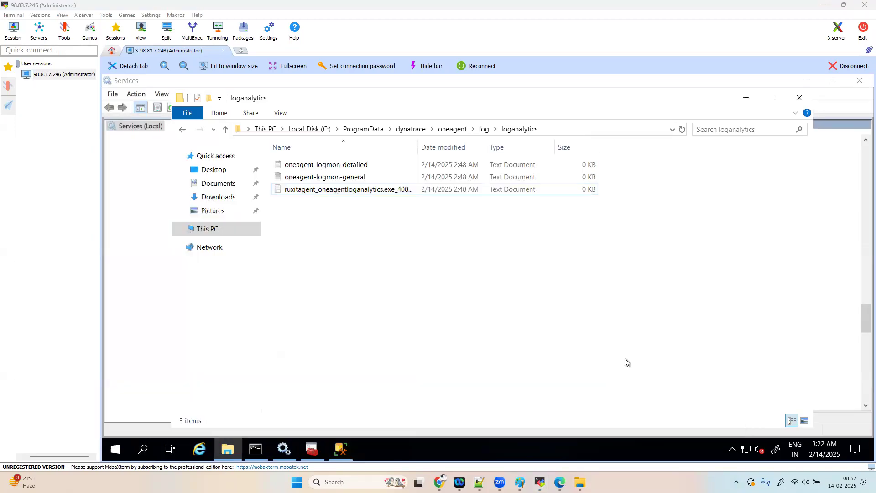
{"action": "left_click", "coordinate": [143, 448]}
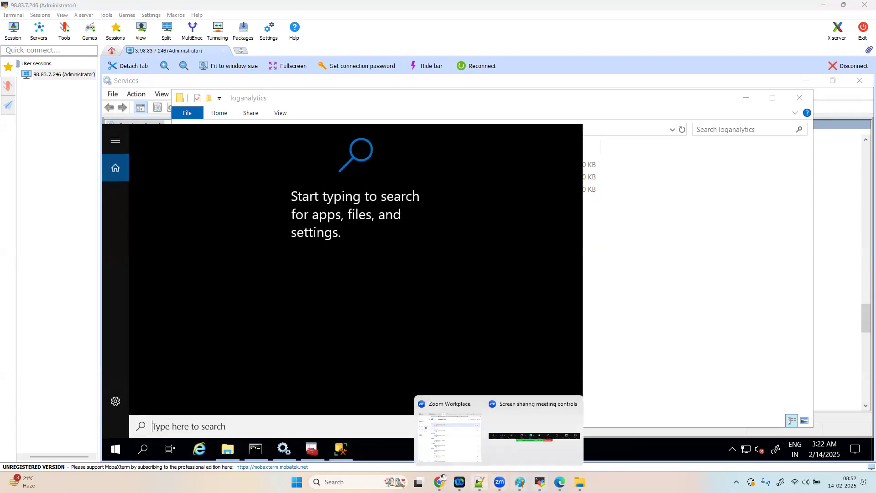
{"action": "left_click", "coordinate": [440, 482]}
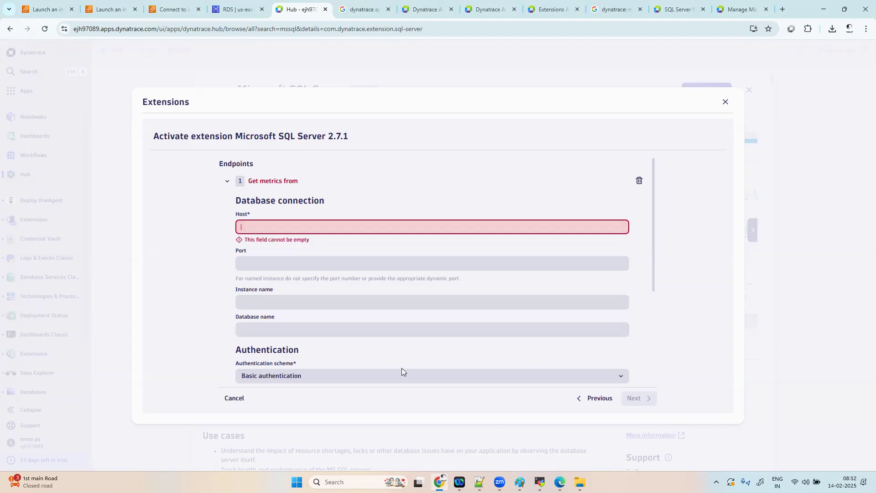
{"action": "key", "text": "alt+Tab"}
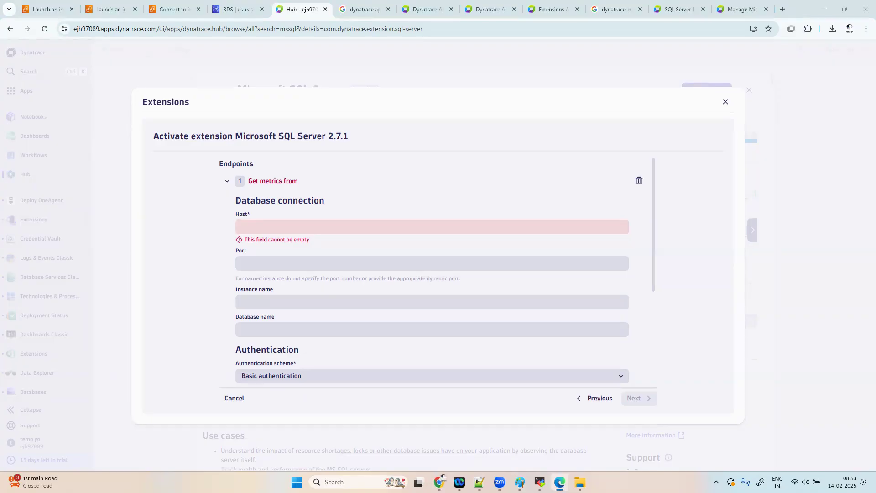
{"action": "left_click", "coordinate": [439, 482]}
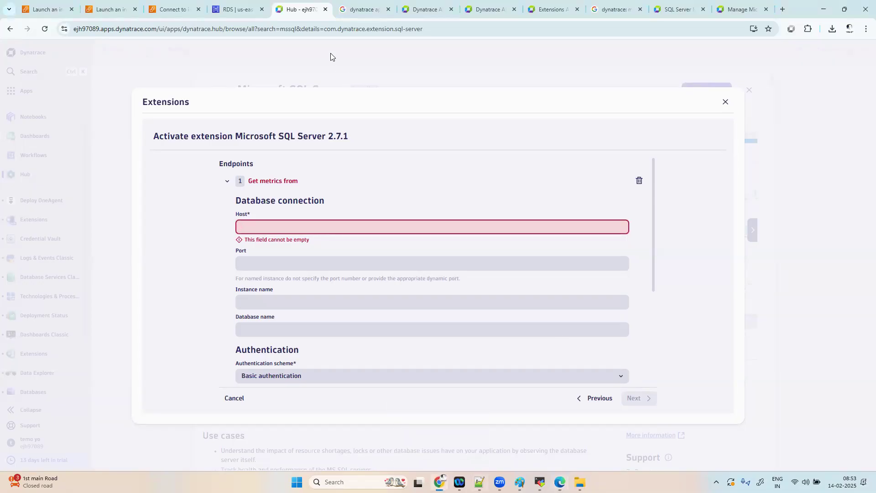
Switch to the AWS console and leave the mssqlserver instance's RDP connection page for the EC2 dashboard.
{"action": "key", "text": "ctrl+Tab"}
{"action": "key", "text": "ctrl+shift+Tab"}
{"action": "key", "text": "ctrl+shift+Tab"}
{"action": "key", "text": "ctrl+shift+Tab"}
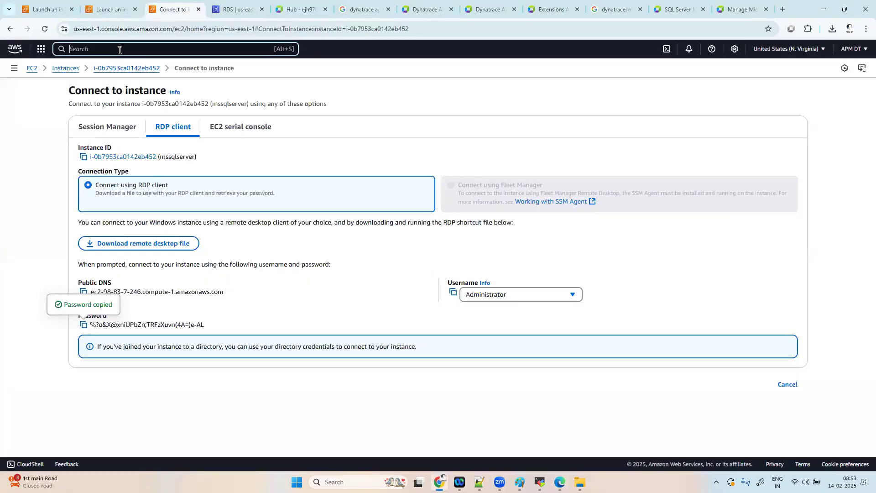
{"action": "left_click", "coordinate": [67, 69]}
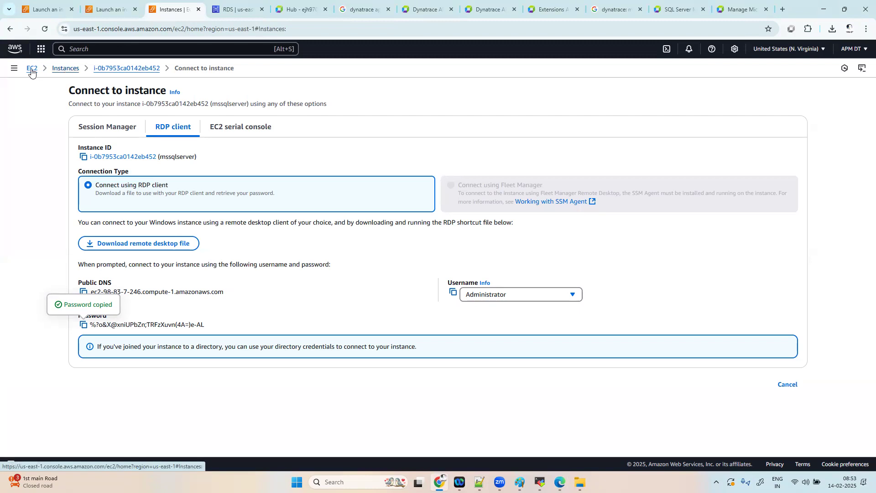
Search the AWS console for security groups from the instance launch page.
{"action": "left_click", "coordinate": [106, 3]}
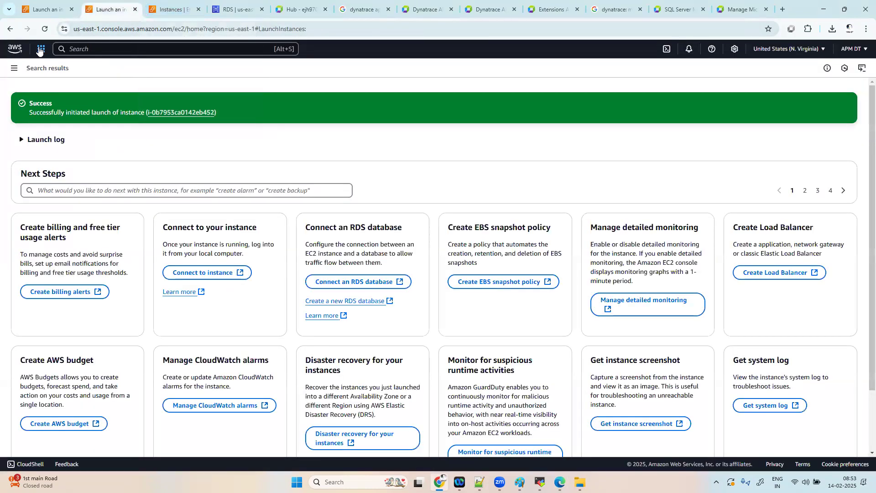
{"action": "left_click", "coordinate": [40, 49]}
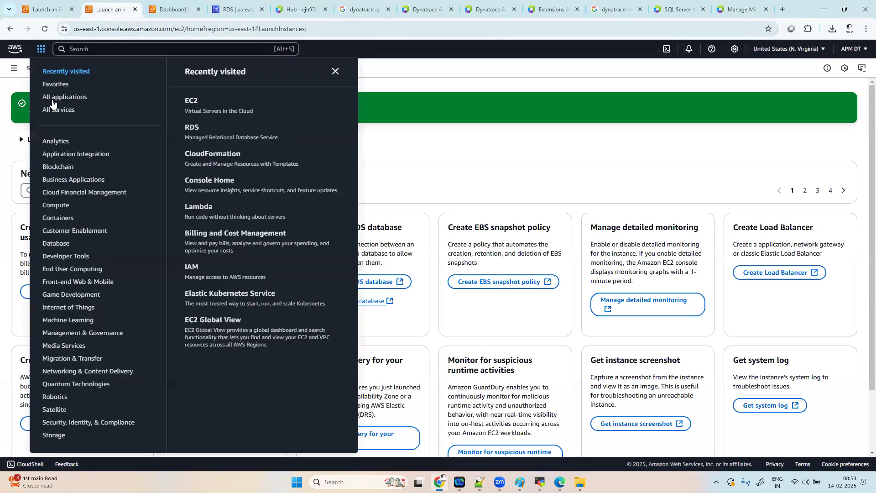
{"action": "left_click", "coordinate": [194, 49]}
{"action": "type", "text": "sec"}
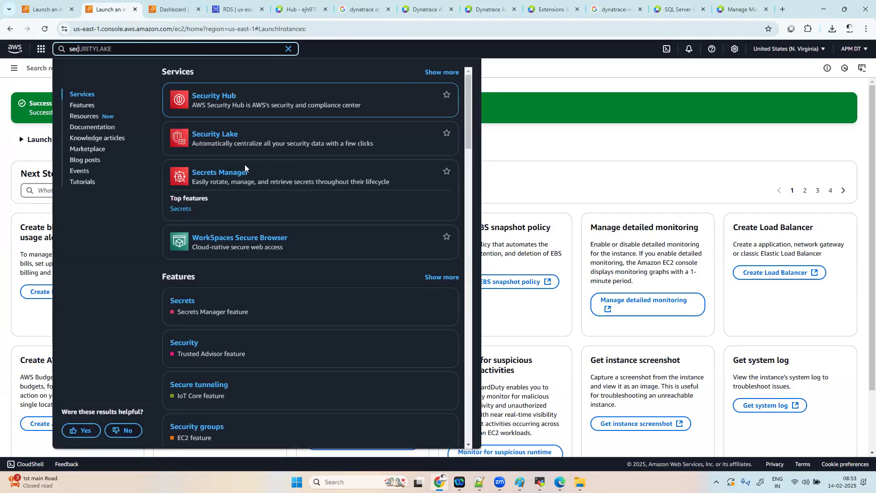
{"action": "type", "text": "uri"}
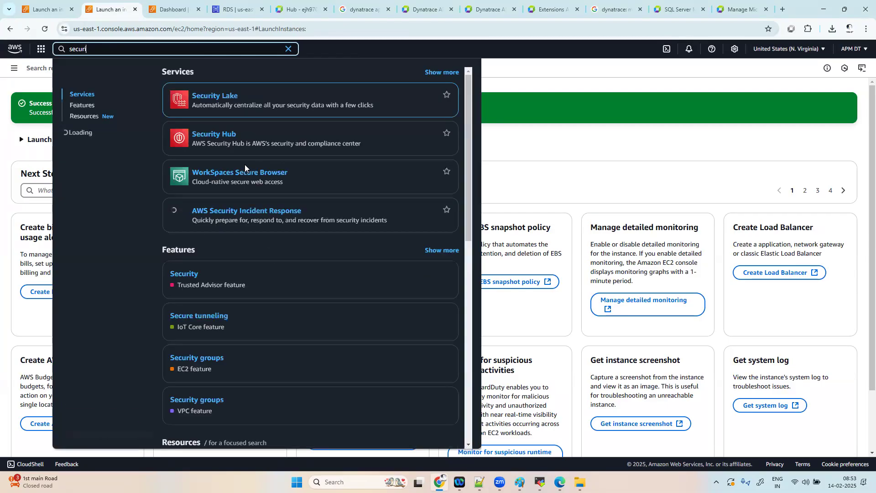
{"action": "type", "text": "ty groups"}
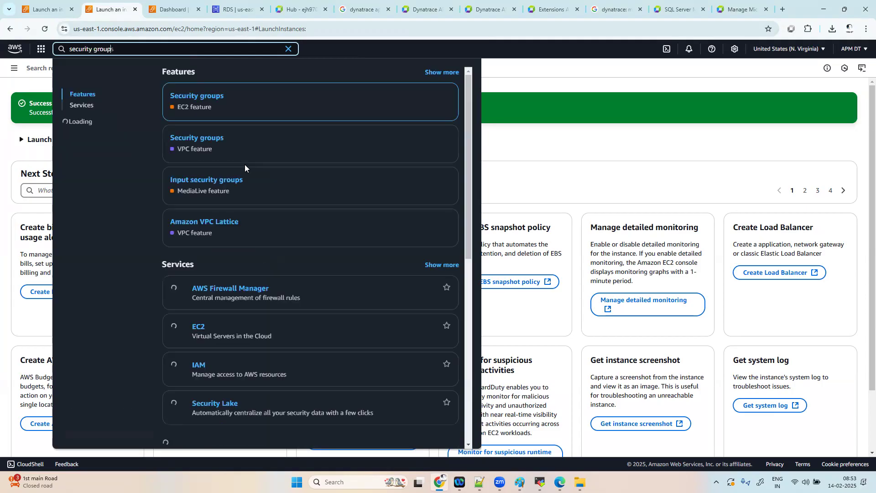
Open the default EC2 security group and check the port range of its MSSQL inbound rule.
{"action": "left_click", "coordinate": [195, 94]}
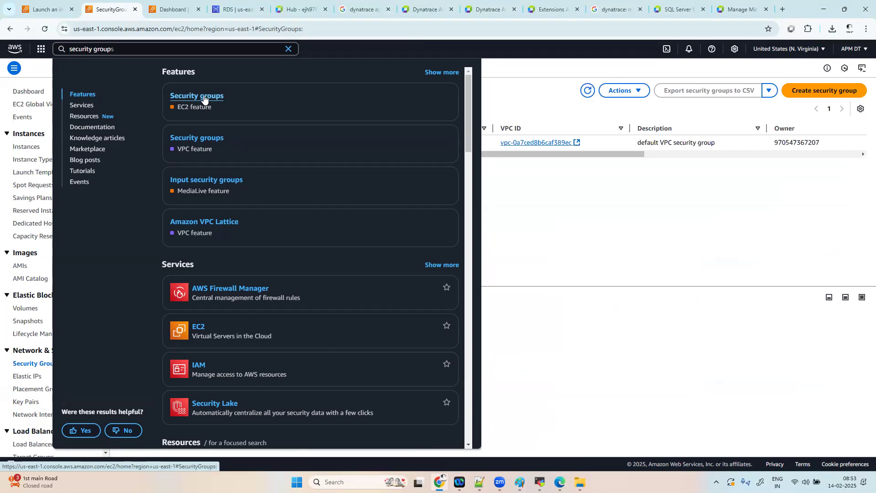
{"action": "left_click", "coordinate": [612, 248]}
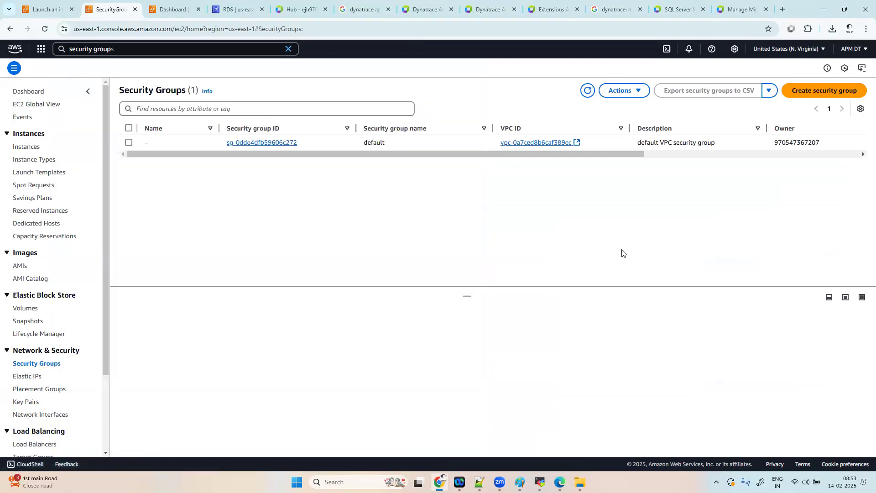
{"action": "left_click", "coordinate": [257, 143]}
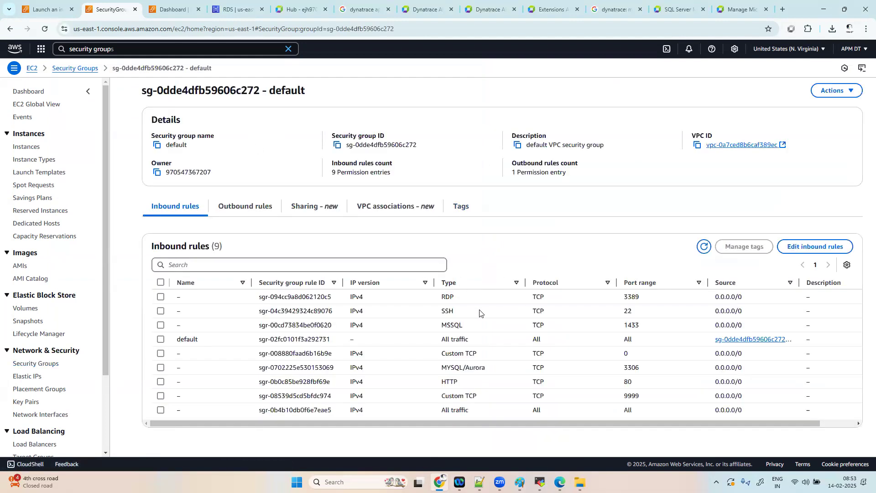
{"action": "left_click_drag", "start_coordinate": [644, 330], "coordinate": [621, 332]}
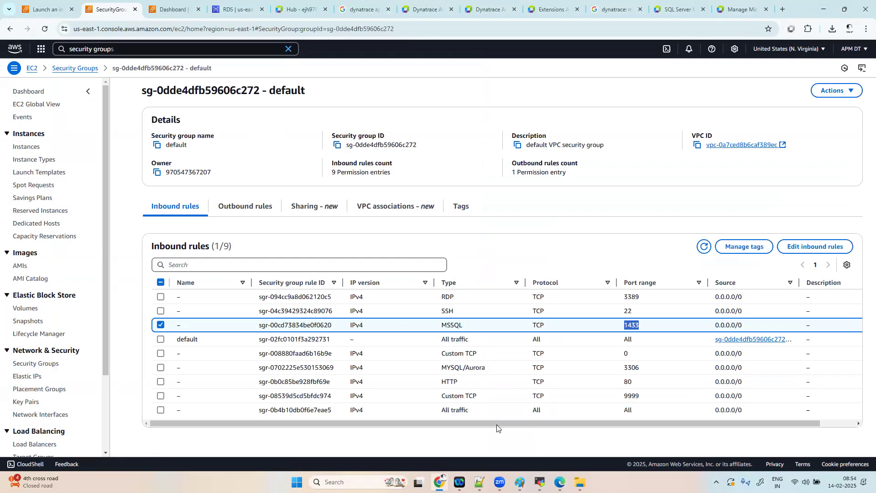
Switch to the remote Windows server session, open Command Prompt as administrator and run the hostname command.
{"action": "left_click", "coordinate": [440, 482]}
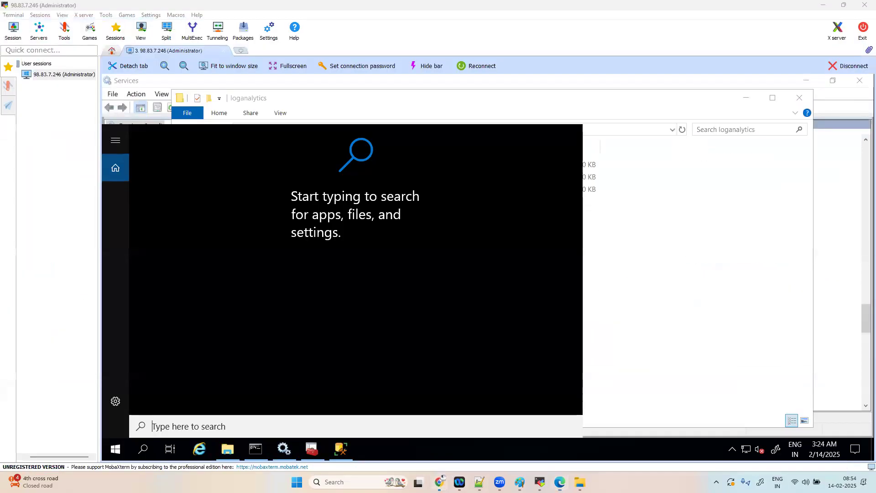
{"action": "left_click", "coordinate": [440, 482]}
{"action": "left_click", "coordinate": [439, 482]}
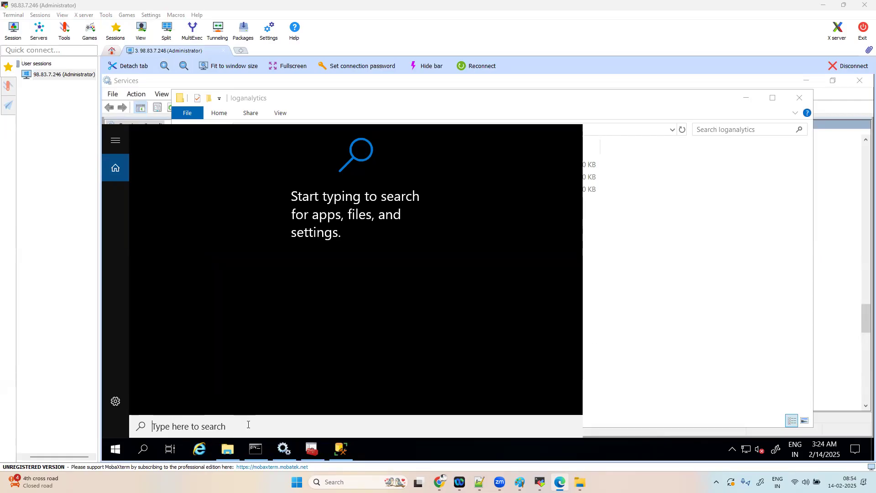
{"action": "type", "text": "cmd"}
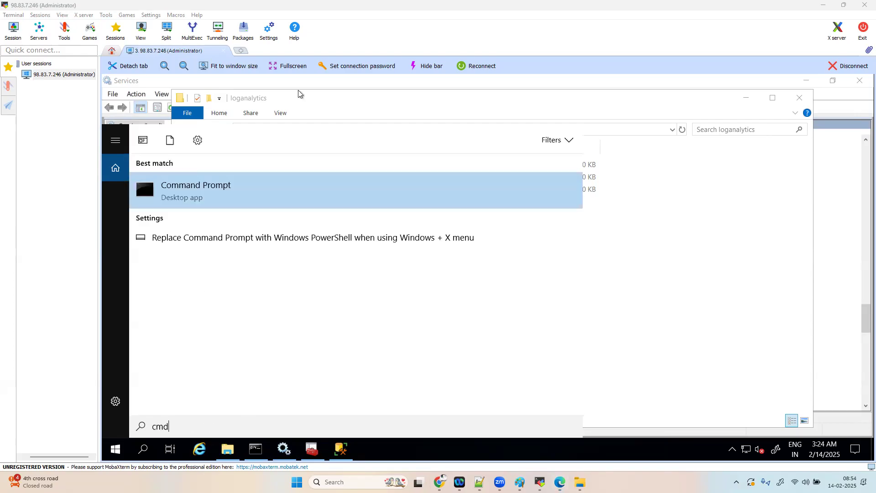
{"action": "right_click", "coordinate": [224, 191]}
{"action": "left_click", "coordinate": [259, 205]}
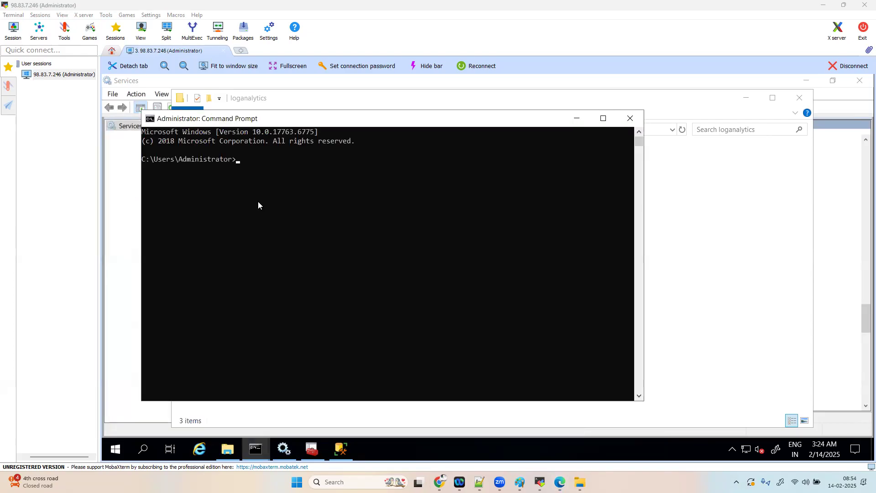
{"action": "type", "text": "hostname"}
{"action": "key", "text": "Return"}
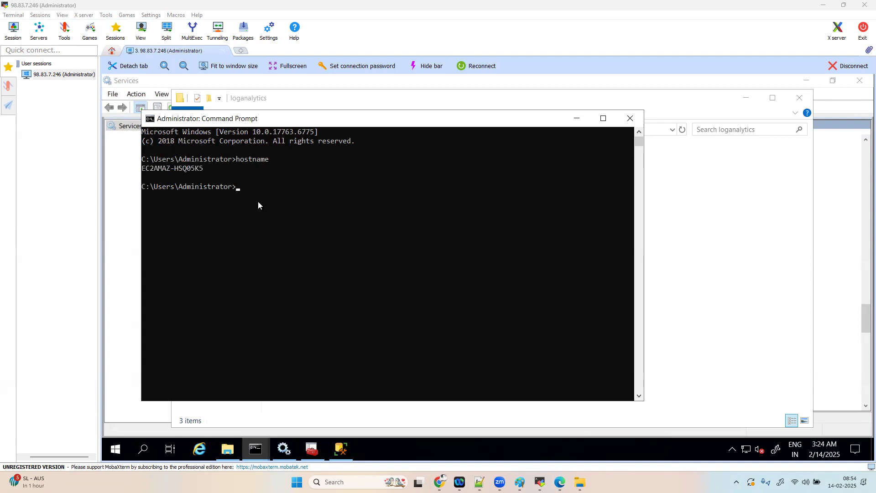
Copy the server's hostname EC2AMAZ-HSQ05K5 from the Command Prompt output.
{"action": "left_click", "coordinate": [207, 169]}
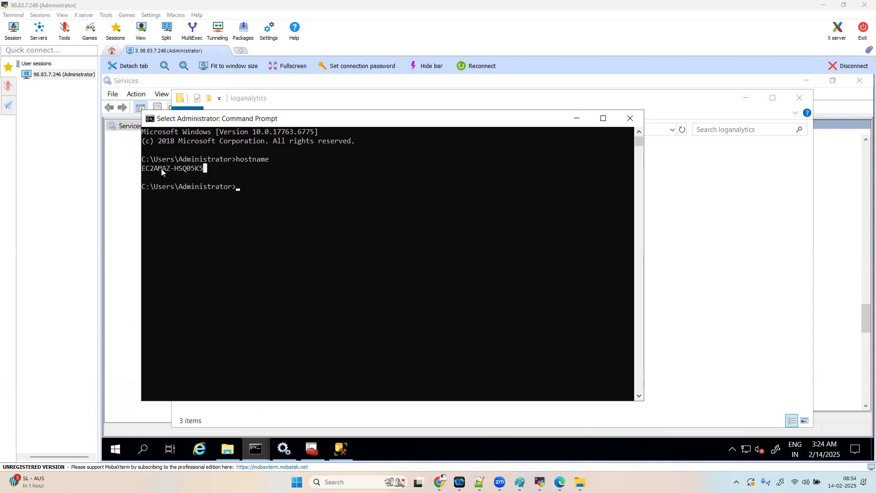
{"action": "left_click", "coordinate": [144, 169]}
{"action": "double_click", "coordinate": [158, 167]}
{"action": "right_click", "coordinate": [292, 118]}
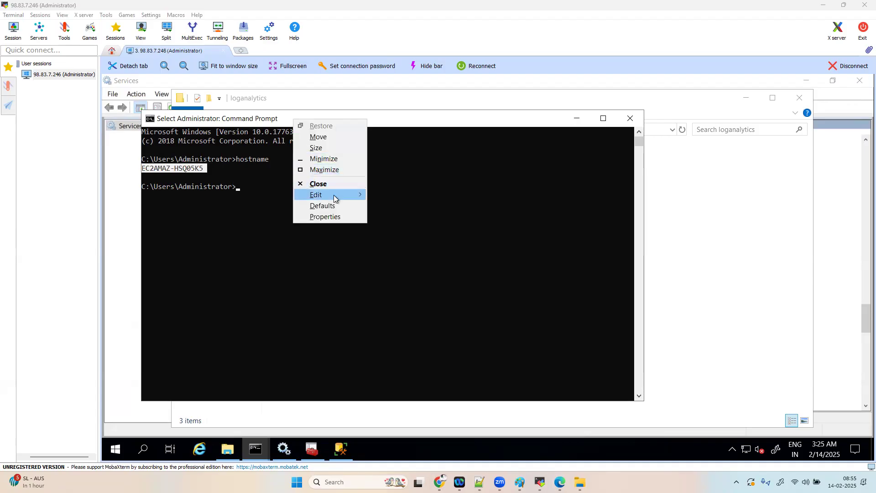
{"action": "mouse_move", "coordinate": [335, 196]}
{"action": "left_click", "coordinate": [395, 204]}
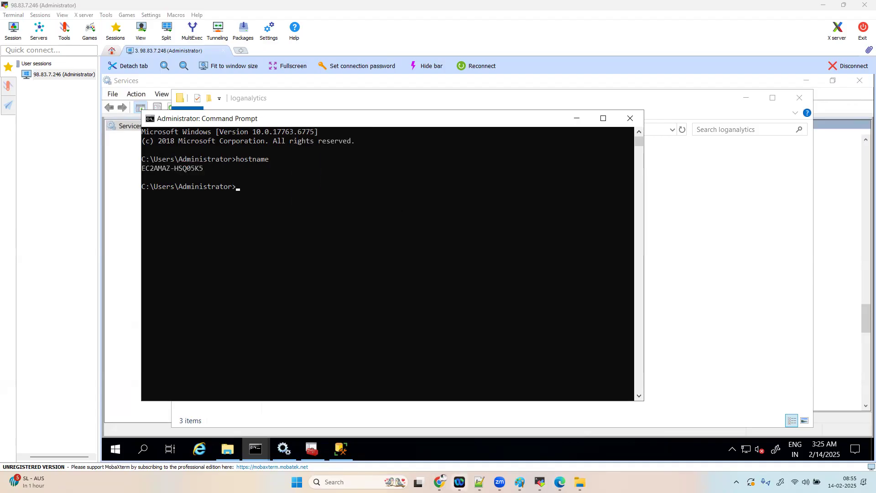
Switch back to the Dynatrace extension activation form, paste the copied hostname as the endpoint's host and set the port to 1433.
{"action": "left_click", "coordinate": [439, 482]}
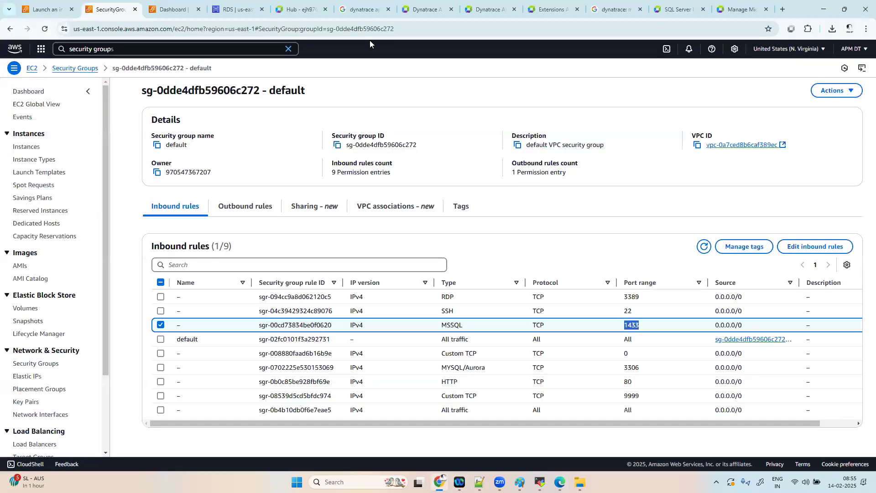
{"action": "left_click", "coordinate": [296, 9]}
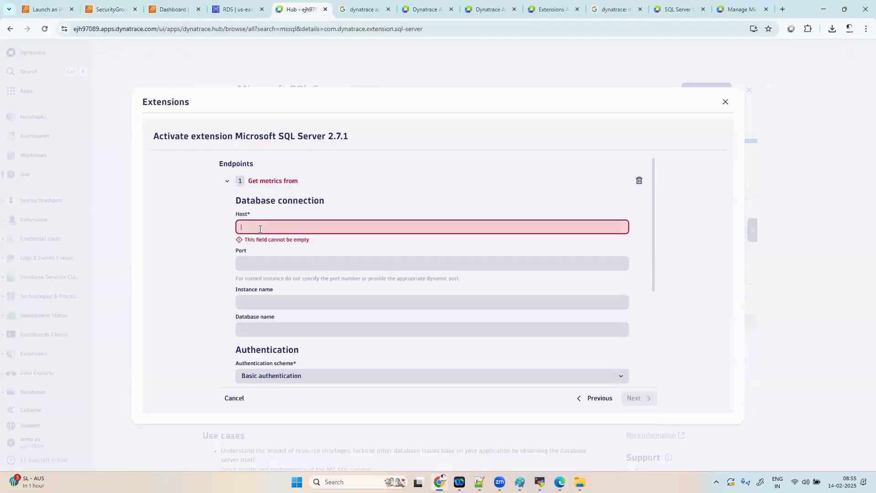
{"action": "key", "text": "ctrl+v"}
{"action": "left_click", "coordinate": [258, 272]}
{"action": "left_click", "coordinate": [261, 256]}
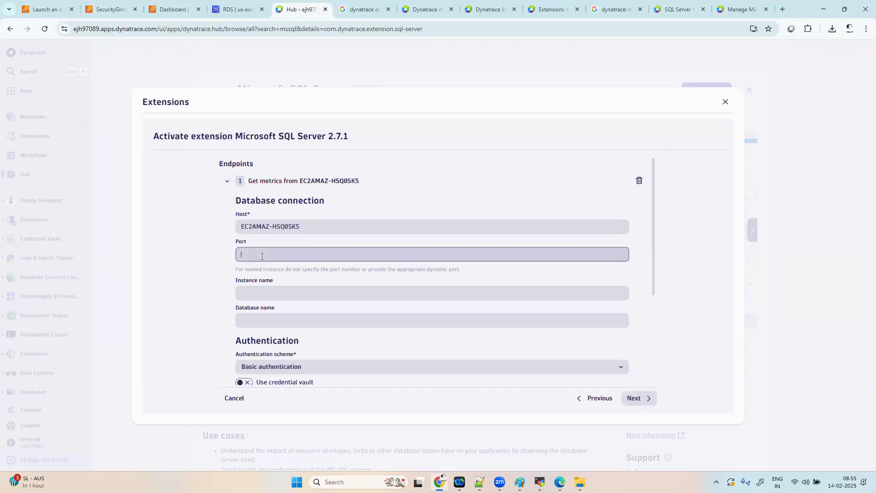
{"action": "type", "text": "1433"}
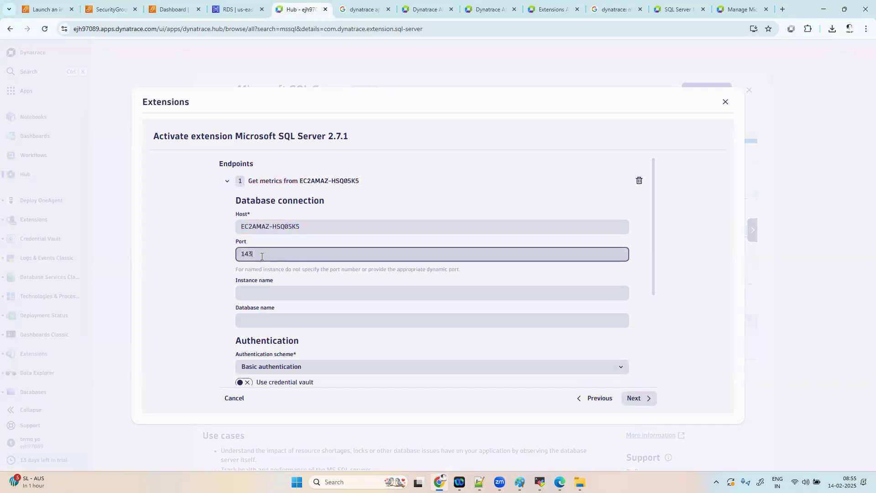
{"action": "left_click", "coordinate": [259, 295]}
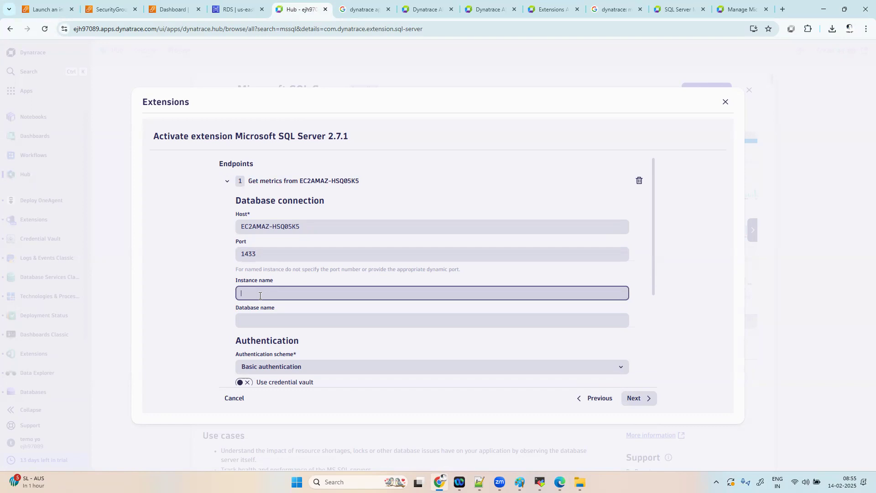
{"action": "left_click", "coordinate": [307, 312]}
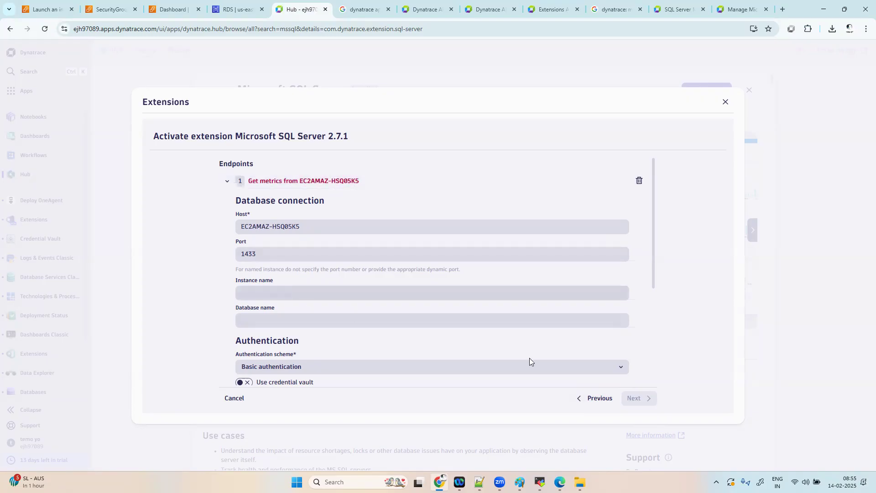
Switch to the AWS console and open the mssqlserver instance's RDP client connection details from the running EC2 instances.
{"action": "scroll", "coordinate": [590, 352], "scroll_direction": "down", "scroll_amount": 3}
{"action": "scroll", "coordinate": [604, 347], "scroll_direction": "up", "scroll_amount": 1}
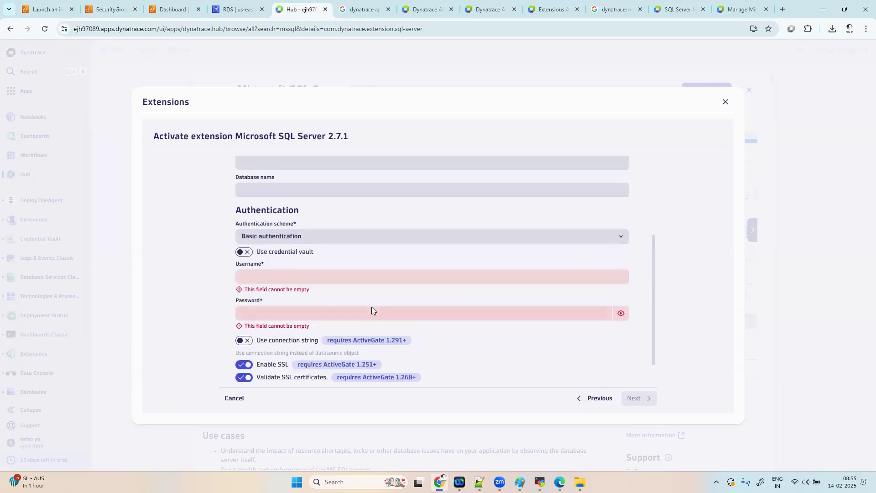
{"action": "left_click", "coordinate": [315, 275]}
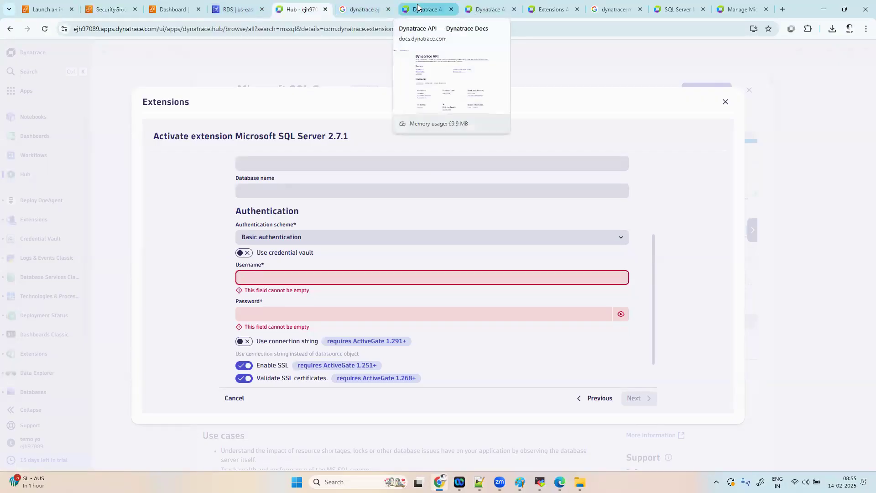
{"action": "left_click", "coordinate": [176, 6]}
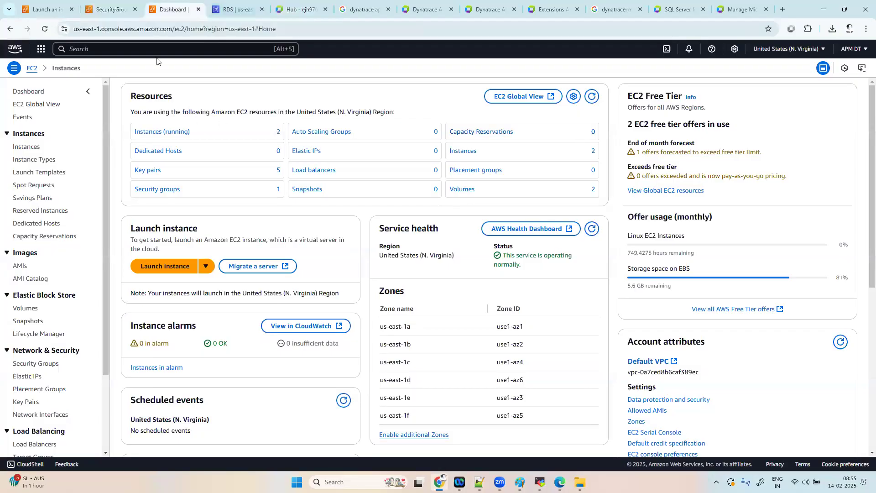
{"action": "left_click", "coordinate": [172, 133]}
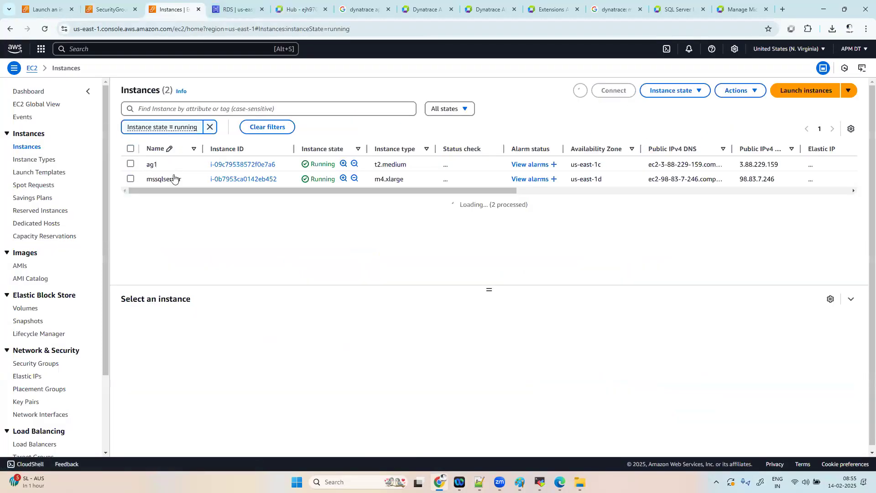
{"action": "left_click", "coordinate": [166, 181]}
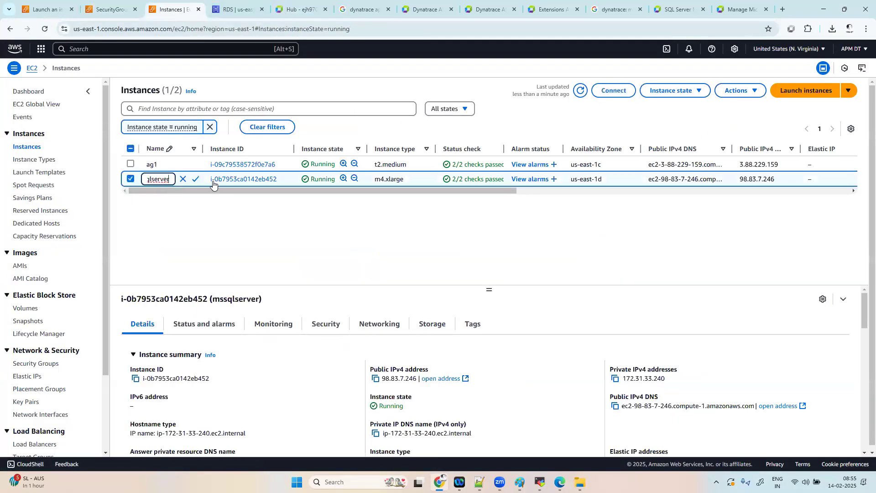
{"action": "left_click", "coordinate": [245, 180]}
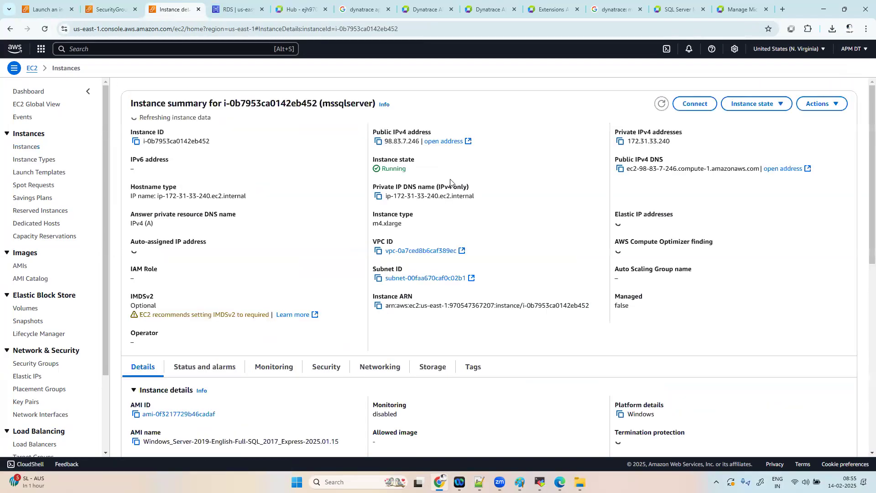
{"action": "left_click", "coordinate": [689, 107]}
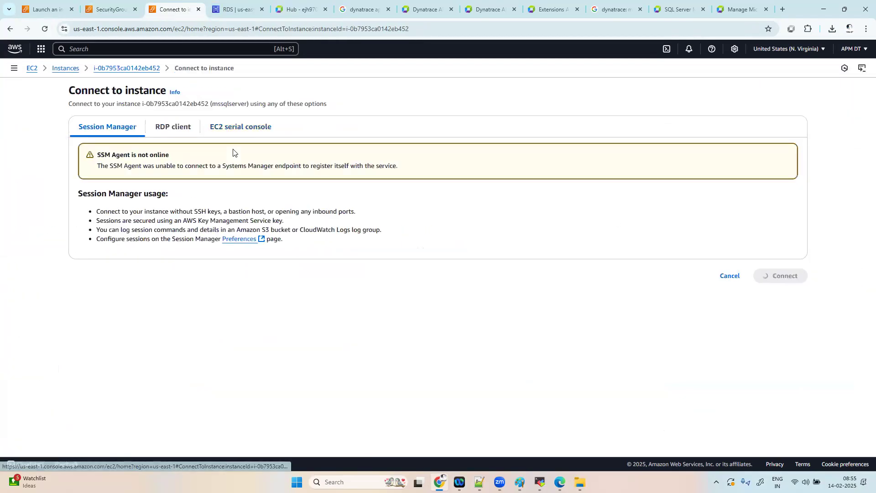
{"action": "left_click", "coordinate": [172, 126]}
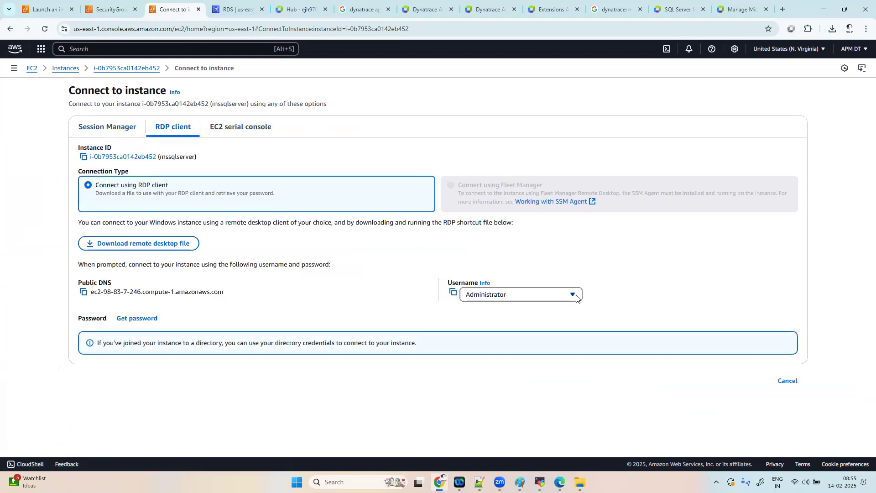
Copy the Administrator username from the RDP details and paste it as the Dynatrace endpoint's username.
{"action": "left_click", "coordinate": [452, 292]}
{"action": "left_click", "coordinate": [308, 4]}
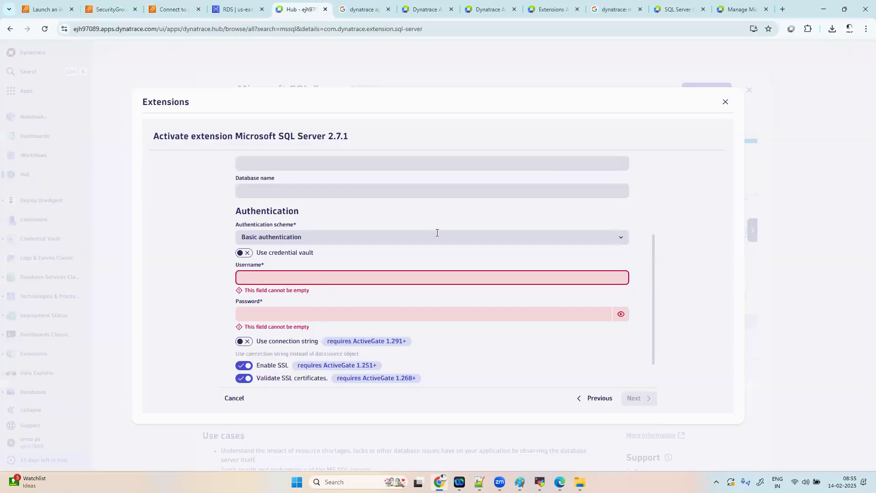
{"action": "key", "text": "ctrl+v"}
Copy the server account password from the Notepad++ notes and paste it into the Dynatrace endpoint's password field.
{"action": "left_click", "coordinate": [288, 308]}
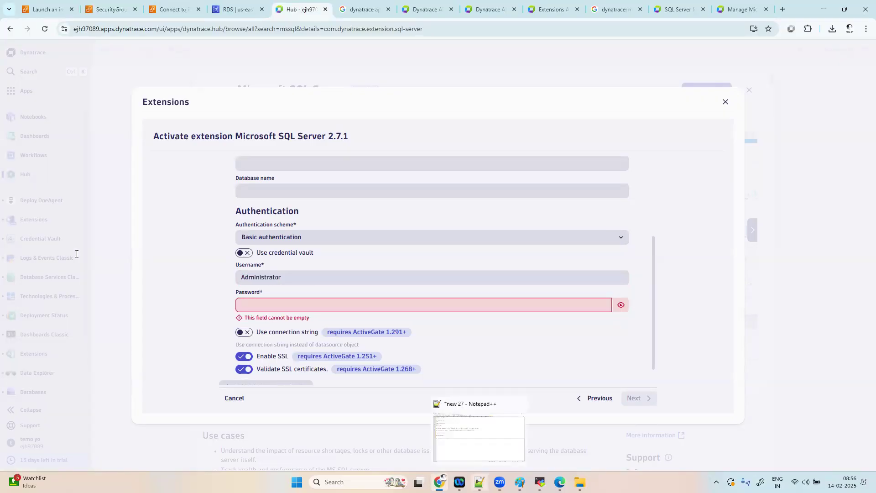
{"action": "left_click", "coordinate": [479, 481]}
{"action": "left_click_drag", "start_coordinate": [164, 246], "coordinate": [18, 250]}
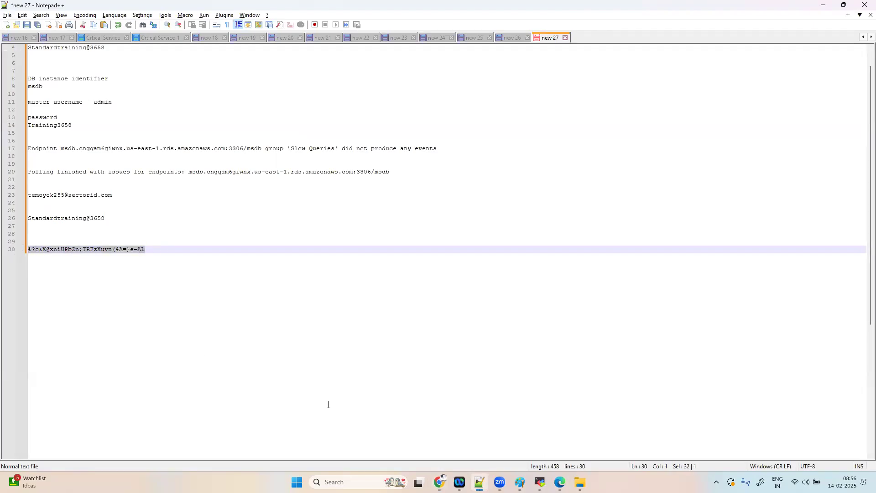
{"action": "key", "text": "alt+Tab"}
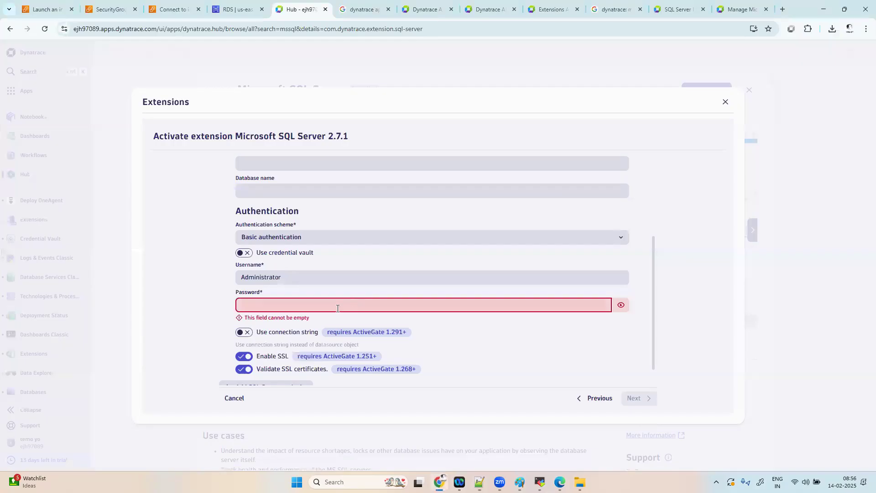
{"action": "key", "text": "ctrl+v"}
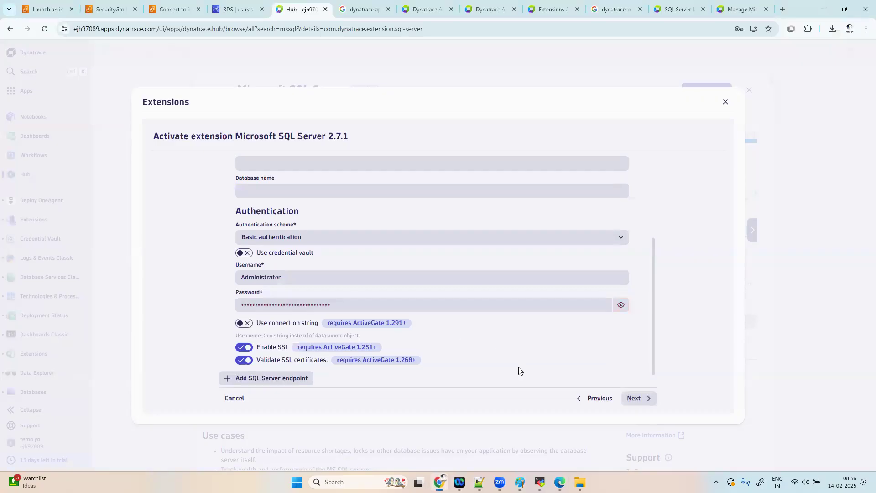
Switch to the remote server, close Command Prompt and check the available databases in SQL Server Management Studio.
{"action": "scroll", "coordinate": [484, 237], "scroll_direction": "up", "scroll_amount": 2}
{"action": "left_click", "coordinate": [327, 258]}
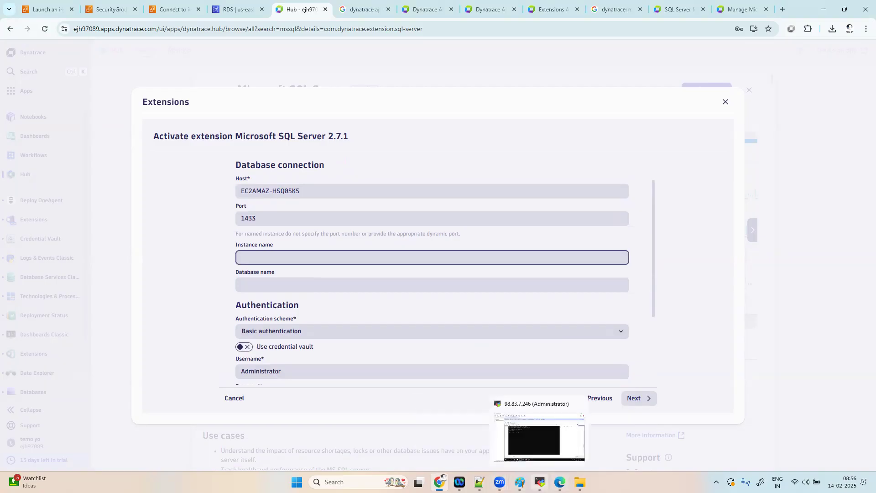
{"action": "left_click", "coordinate": [539, 482]}
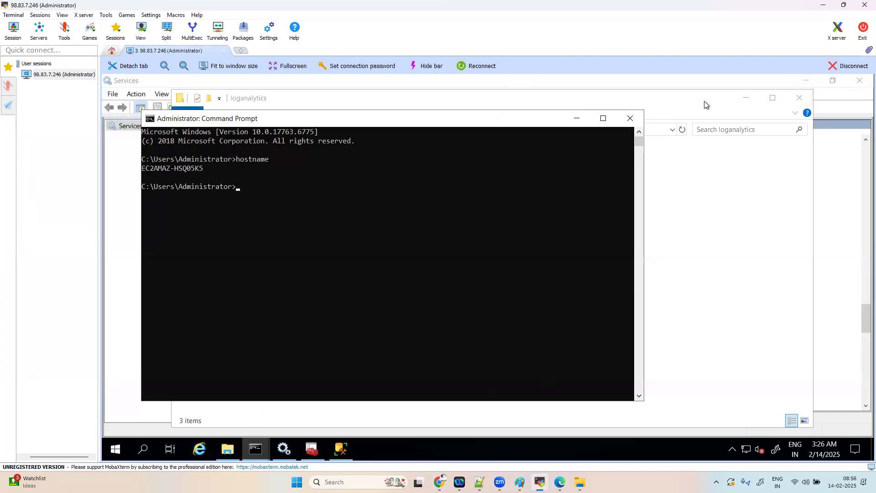
{"action": "left_click", "coordinate": [630, 118]}
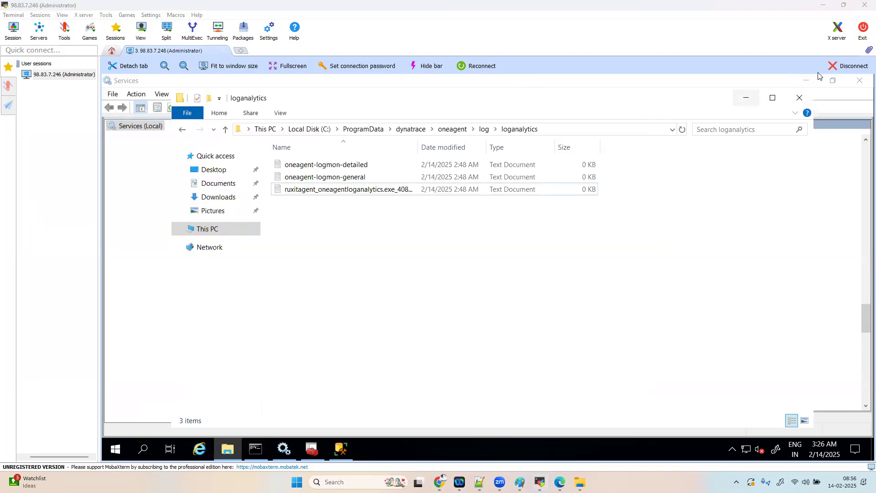
{"action": "left_click", "coordinate": [776, 98]}
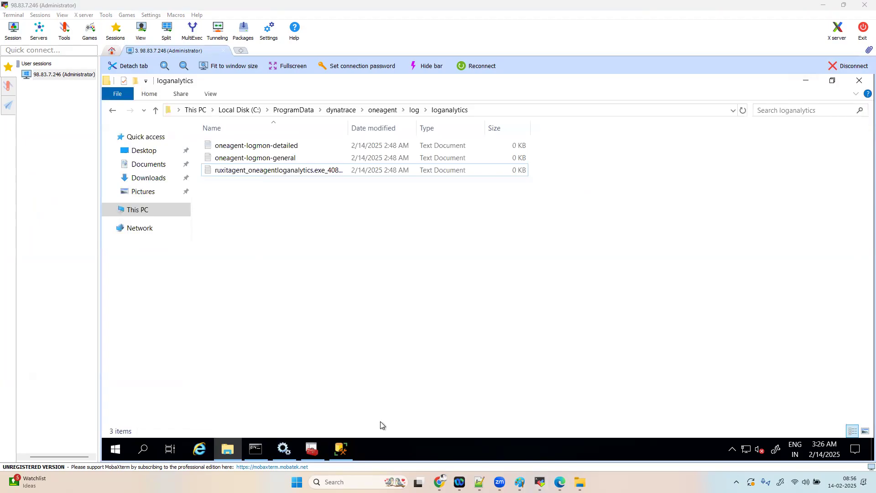
{"action": "left_click", "coordinate": [340, 448]}
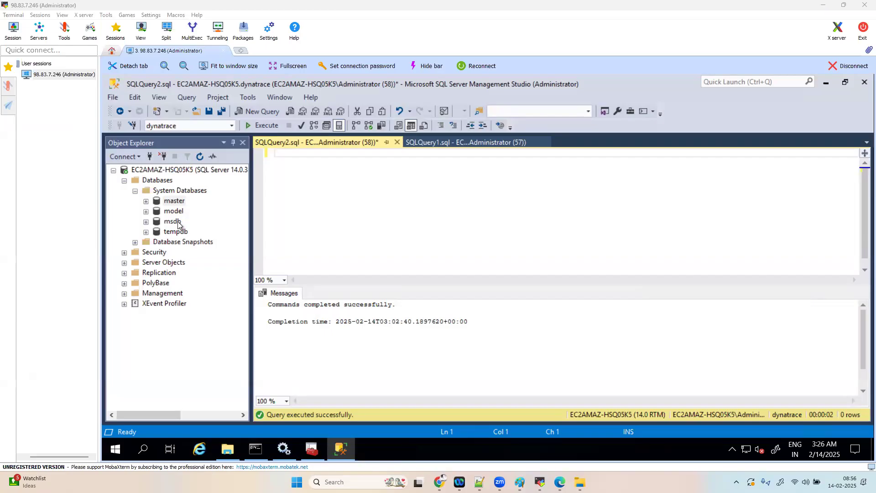
{"action": "left_click", "coordinate": [223, 127]}
{"action": "left_click", "coordinate": [231, 126]}
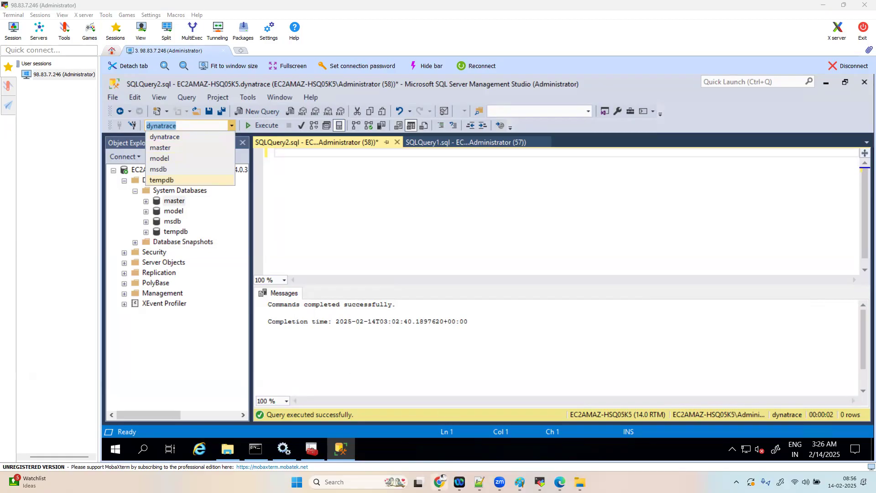
Switch back to Dynatrace, leave the instance and database names blank, and continue past the endpoint details and the default longest queries timeout.
{"action": "left_click", "coordinate": [439, 482]}
{"action": "left_click", "coordinate": [315, 258]}
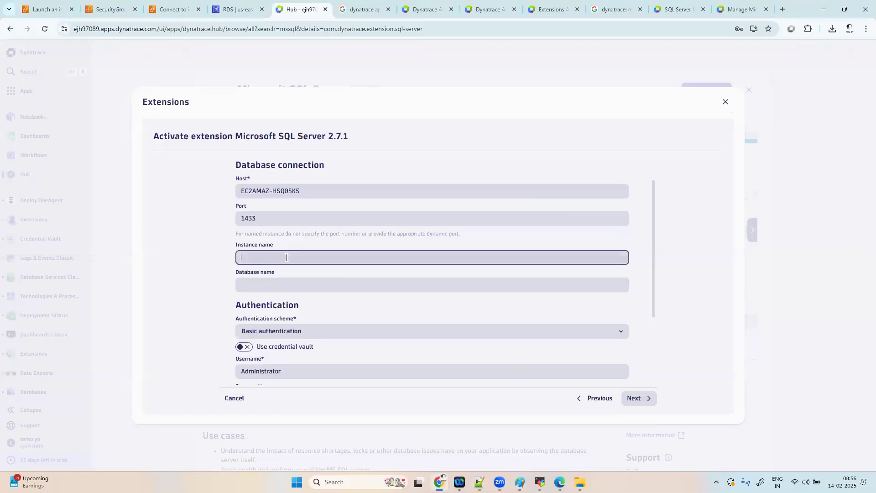
{"action": "left_click", "coordinate": [284, 284]}
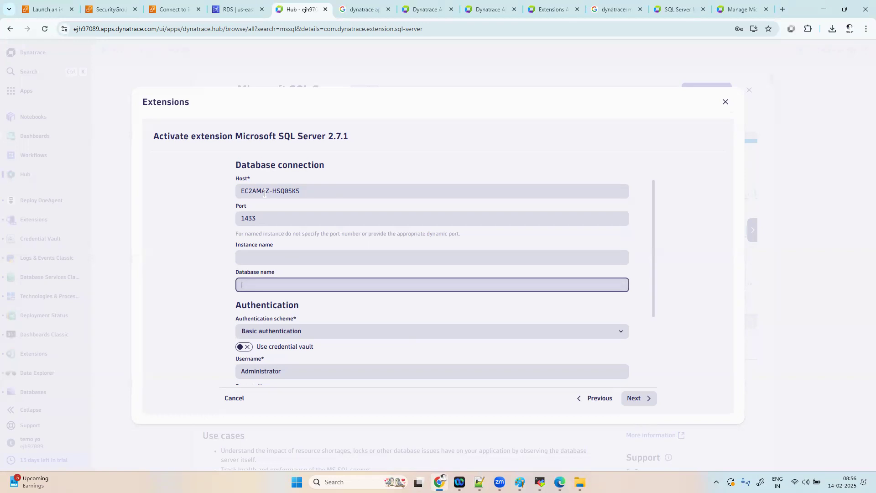
{"action": "left_click", "coordinate": [634, 398]}
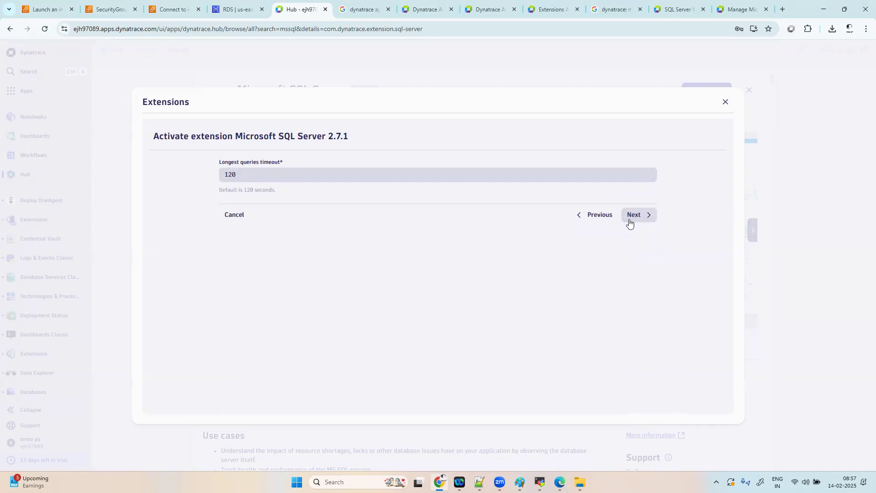
{"action": "left_click", "coordinate": [630, 216]}
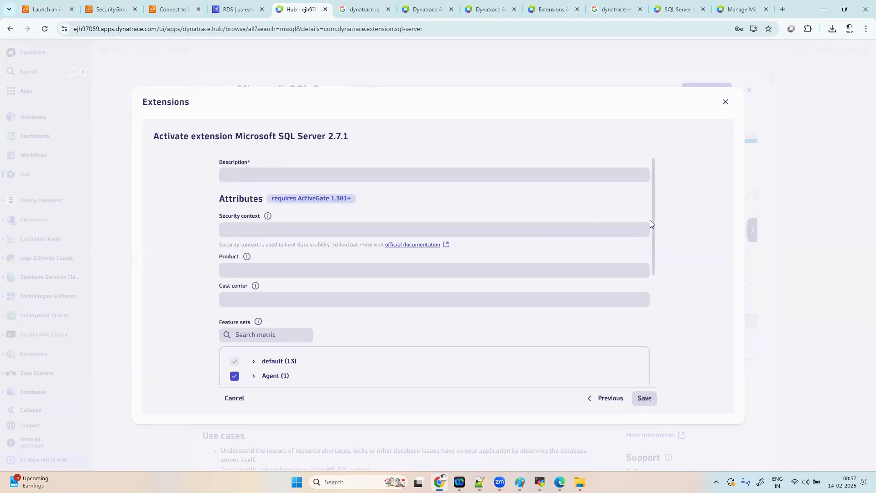
Describe the monitoring configuration as mssqlserver, keep all feature sets selected, and save it.
{"action": "left_click", "coordinate": [523, 175]}
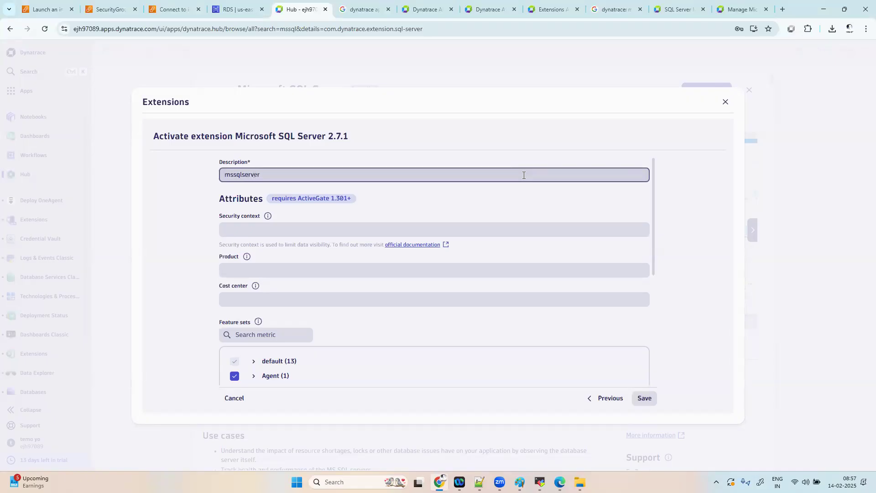
{"action": "scroll", "coordinate": [422, 317], "scroll_direction": "down", "scroll_amount": 5}
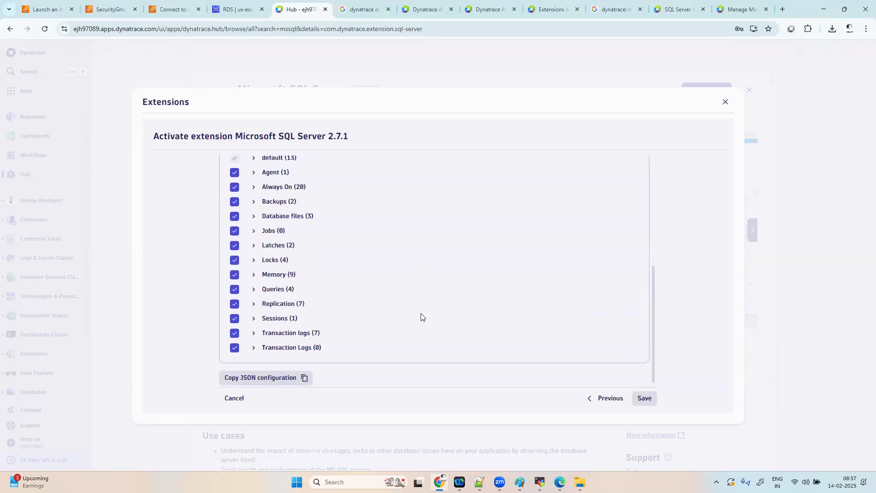
{"action": "left_click", "coordinate": [644, 398]}
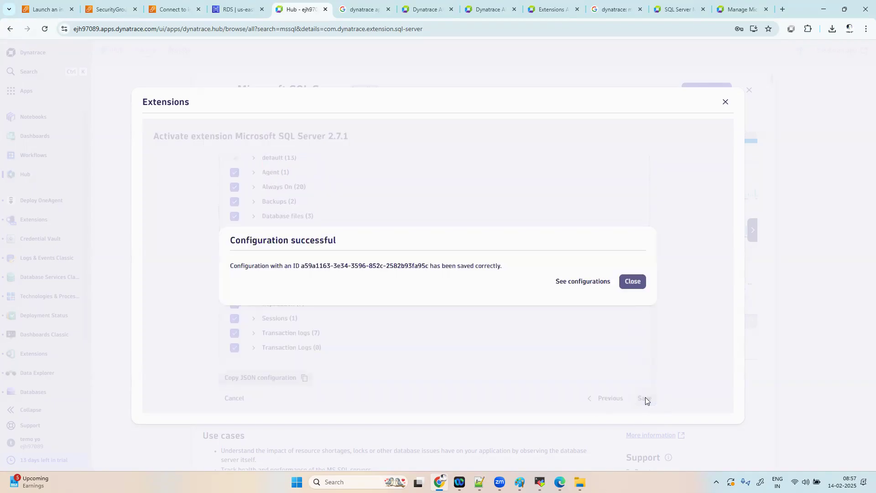
{"action": "left_click", "coordinate": [639, 288]}
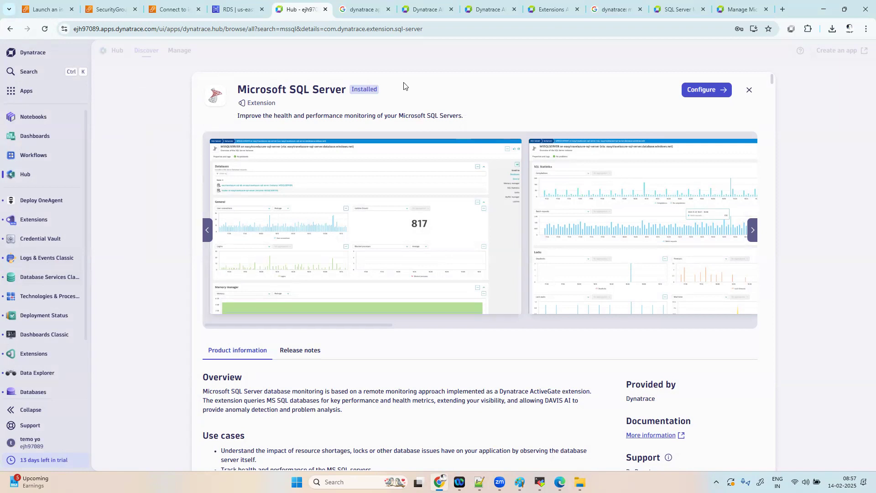
{"action": "left_click", "coordinate": [46, 220]}
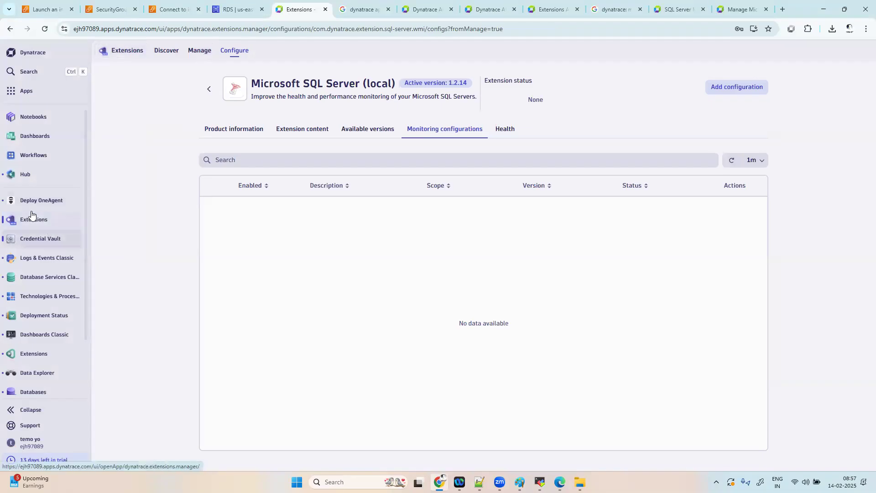
{"action": "mouse_move", "coordinate": [40, 218]}
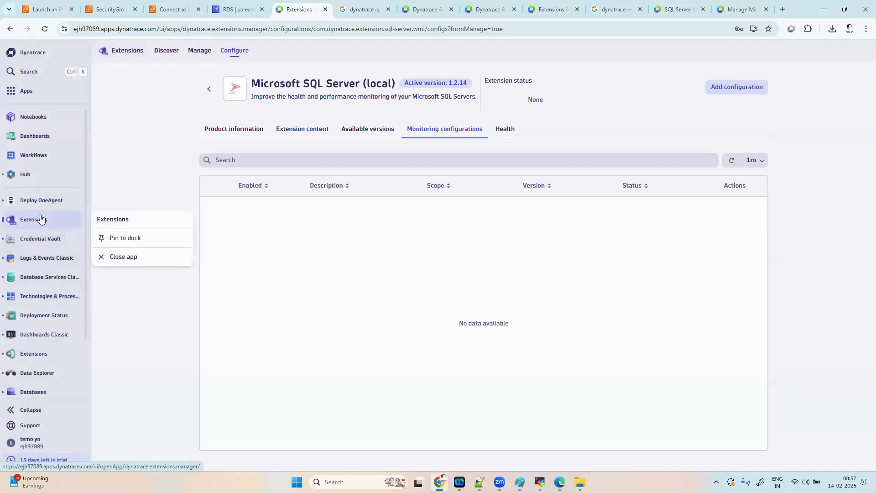
{"action": "left_click", "coordinate": [130, 253]}
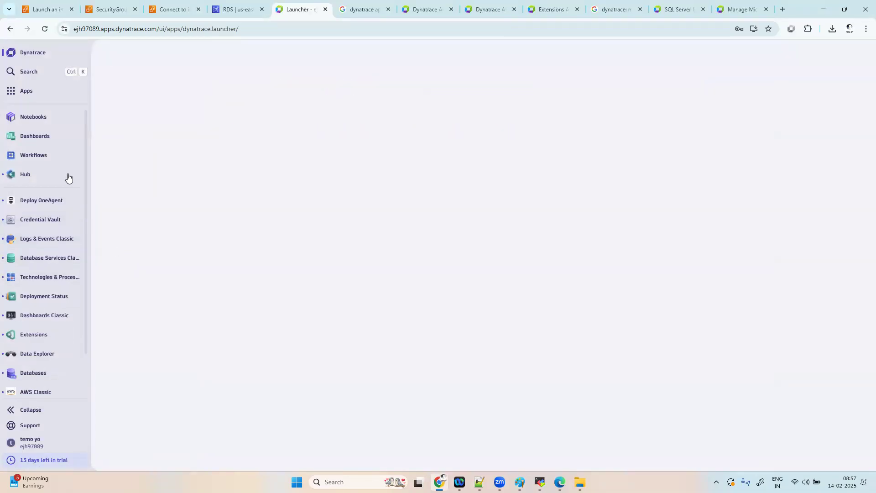
Open the Microsoft SQL Server extension's configuration page from the Dynatrace Hub in the classic Extensions app.
{"action": "left_click", "coordinate": [26, 89]}
{"action": "left_click", "coordinate": [27, 334]}
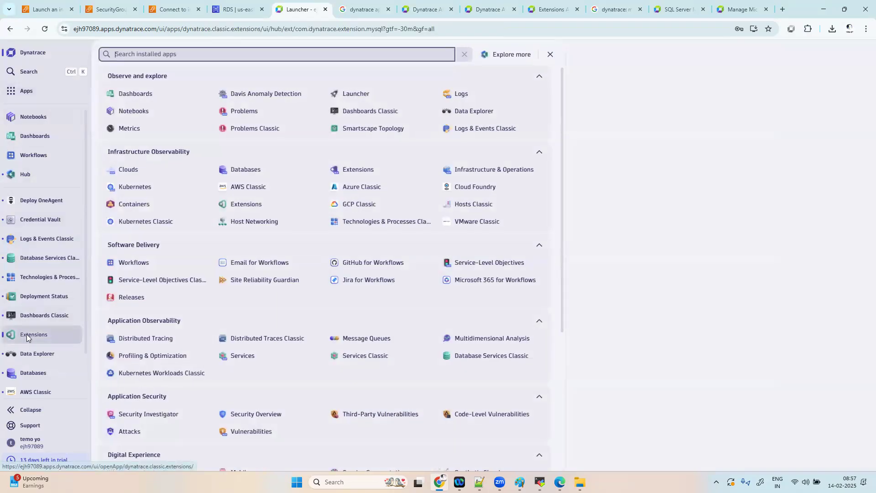
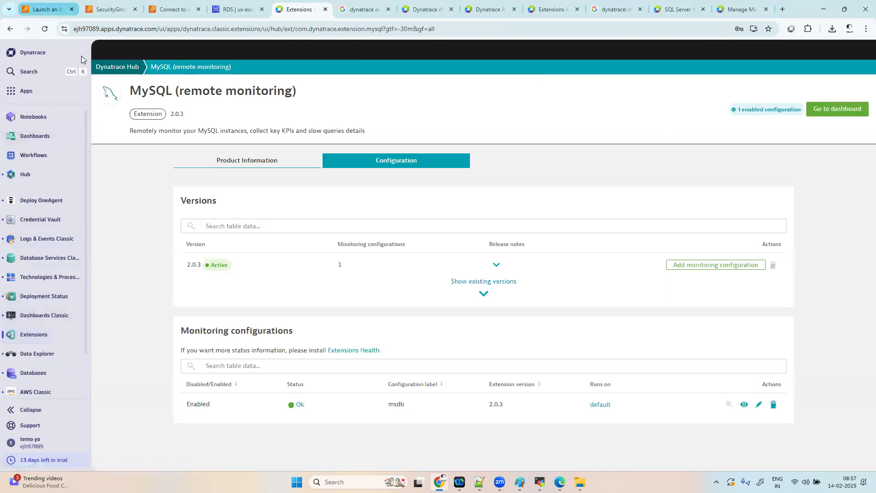
{"action": "left_click", "coordinate": [120, 67]}
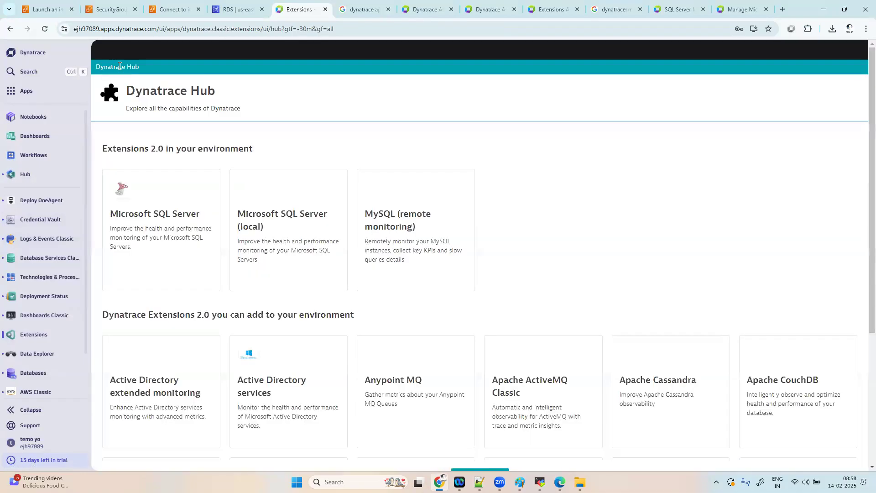
{"action": "left_click", "coordinate": [149, 220]}
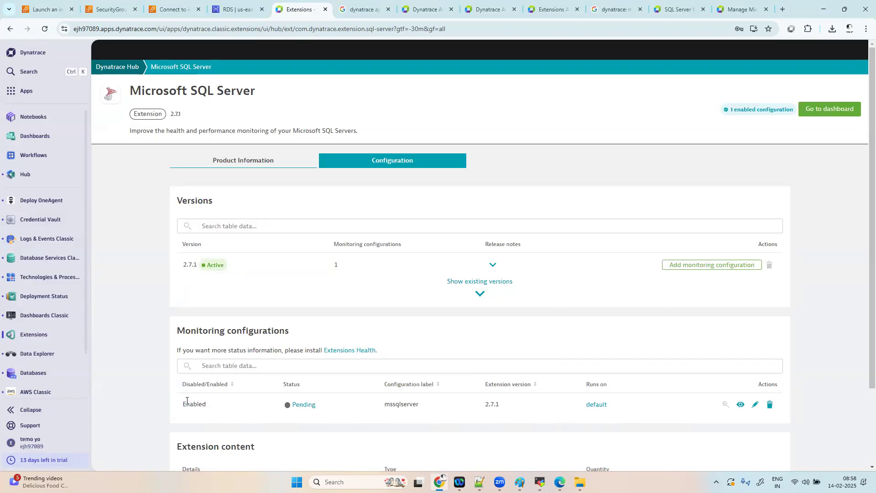
Open the status events of the mssqlserver monitoring configuration and run the log query repeatedly to check for new records.
{"action": "left_click", "coordinate": [308, 409]}
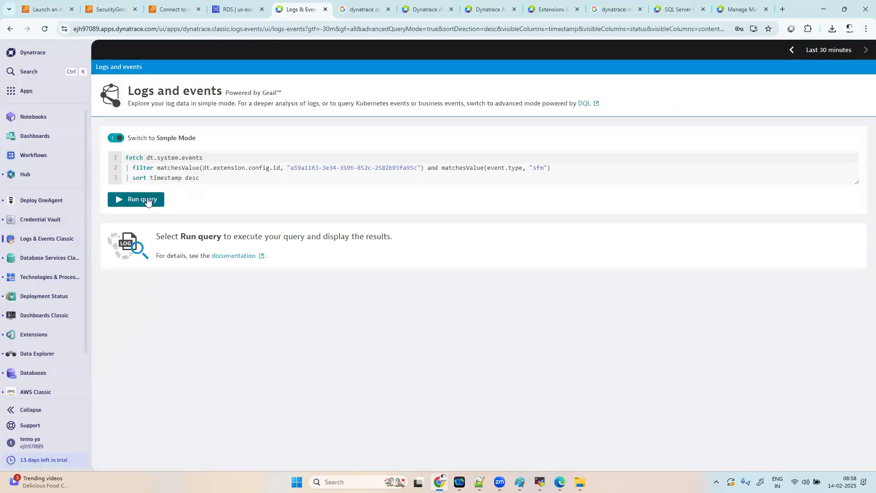
{"action": "left_click", "coordinate": [147, 200]}
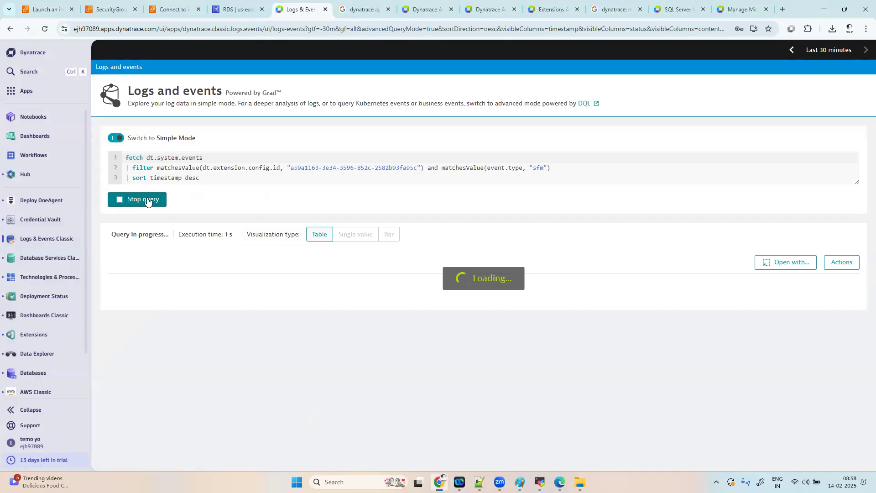
{"action": "left_click", "coordinate": [147, 201]}
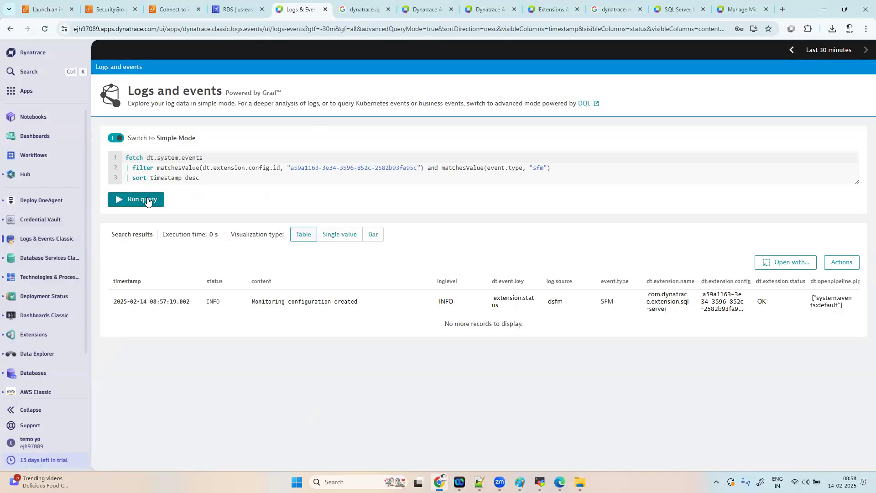
{"action": "left_click", "coordinate": [147, 200]}
{"action": "left_click", "coordinate": [147, 201]}
{"action": "left_click", "coordinate": [147, 201]}
{"action": "left_click", "coordinate": [147, 201]}
{"action": "left_click", "coordinate": [147, 201]}
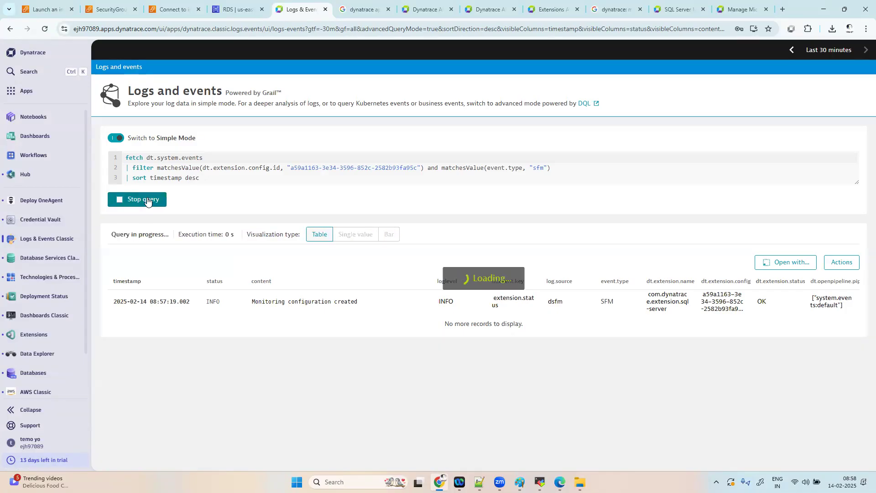
{"action": "left_click", "coordinate": [146, 201]}
{"action": "left_click", "coordinate": [147, 200]}
{"action": "left_click", "coordinate": [147, 201]}
{"action": "left_click", "coordinate": [147, 201]}
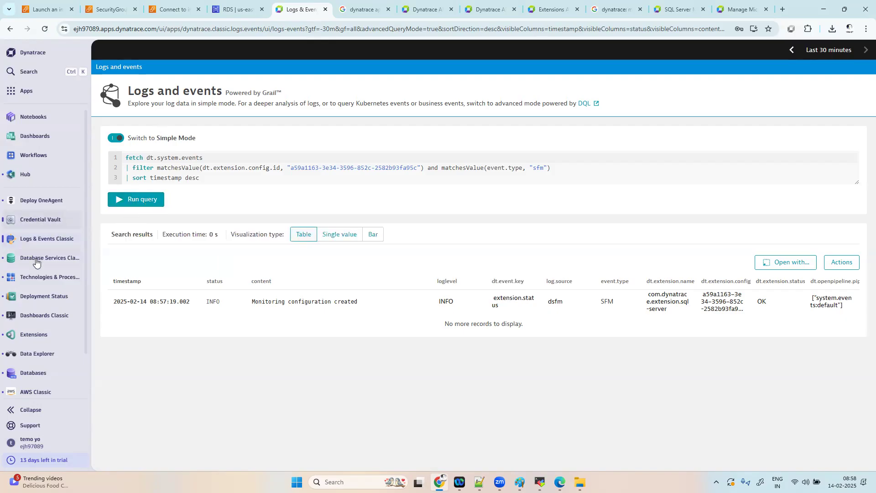
Return to the Microsoft SQL Server extension and review the mssqlserver configuration, including its endpoint's connection, authentication and SSL details.
{"action": "left_click", "coordinate": [38, 336]}
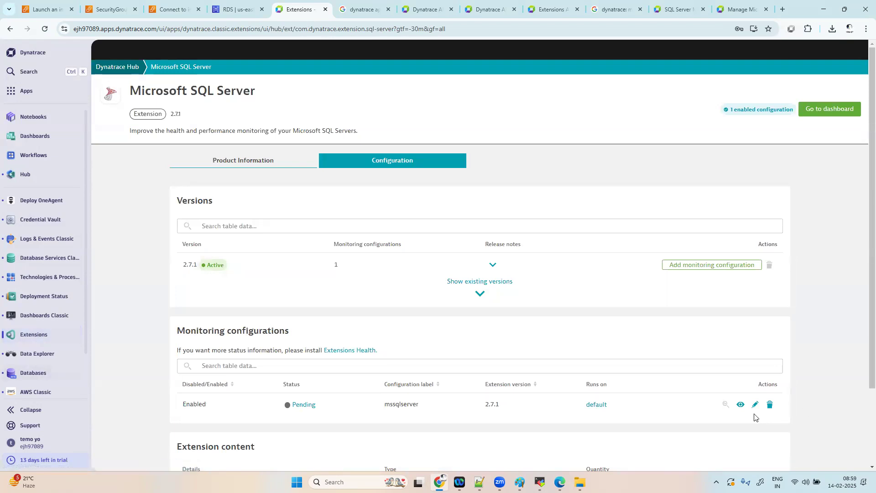
{"action": "left_click", "coordinate": [740, 404]}
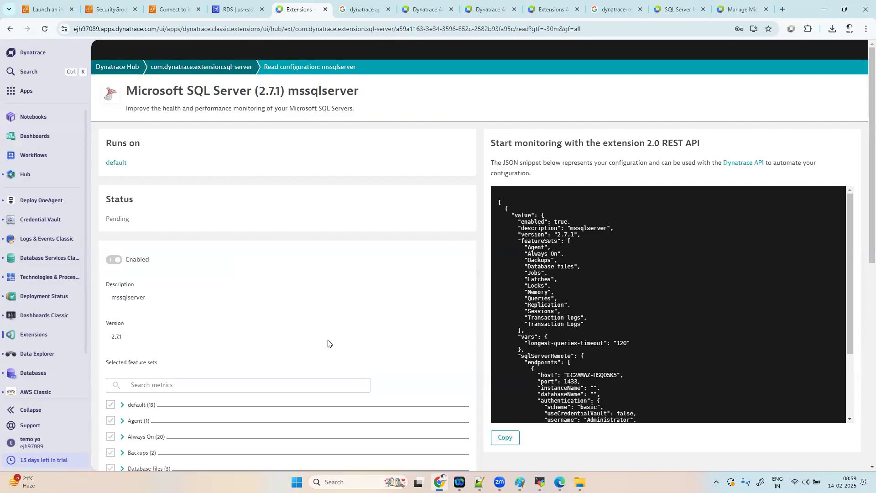
{"action": "scroll", "coordinate": [327, 344], "scroll_direction": "down", "scroll_amount": 6}
{"action": "scroll", "coordinate": [327, 343], "scroll_direction": "down", "scroll_amount": 3}
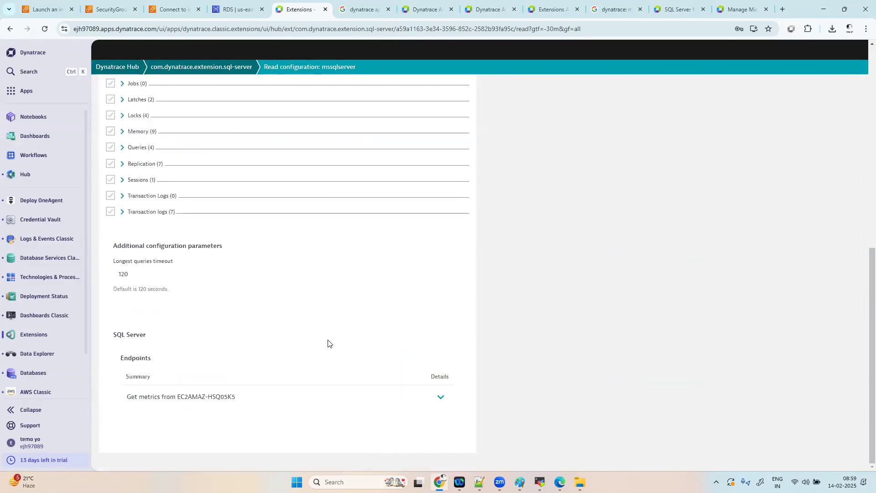
{"action": "left_click", "coordinate": [440, 396]}
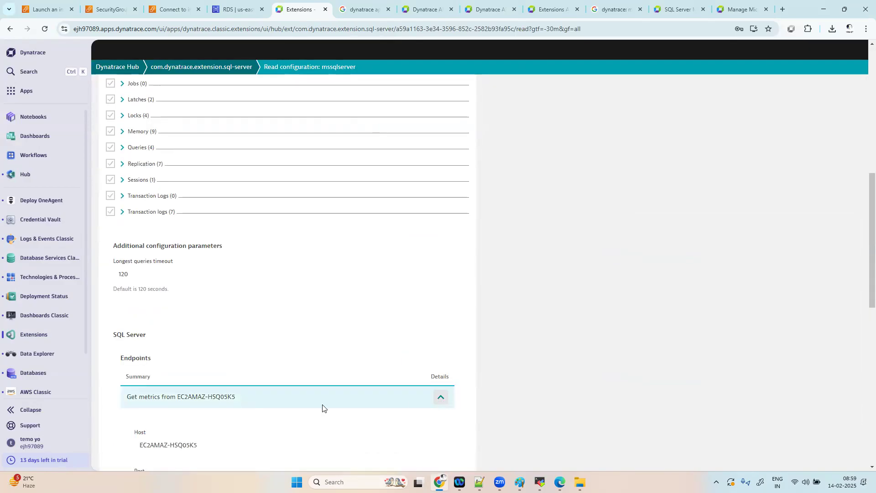
{"action": "scroll", "coordinate": [273, 409], "scroll_direction": "down", "scroll_amount": 3}
{"action": "scroll", "coordinate": [262, 410], "scroll_direction": "down", "scroll_amount": 9}
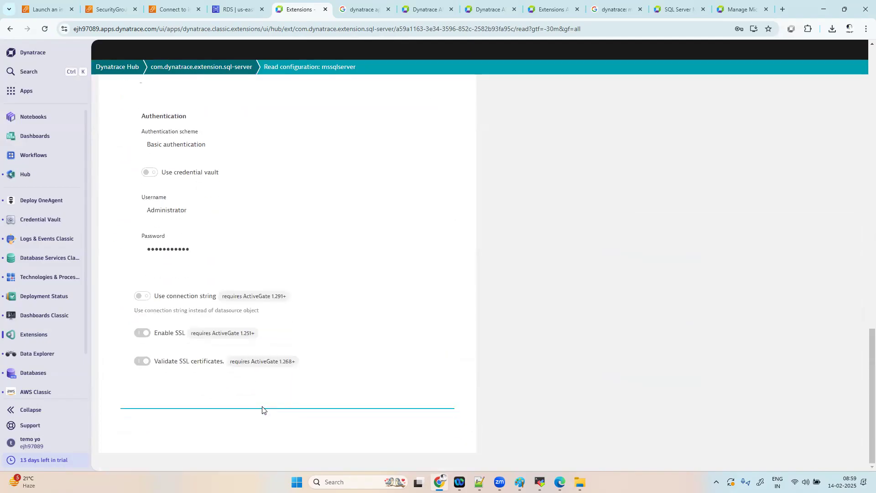
{"action": "scroll", "coordinate": [262, 409], "scroll_direction": "up", "scroll_amount": 20}
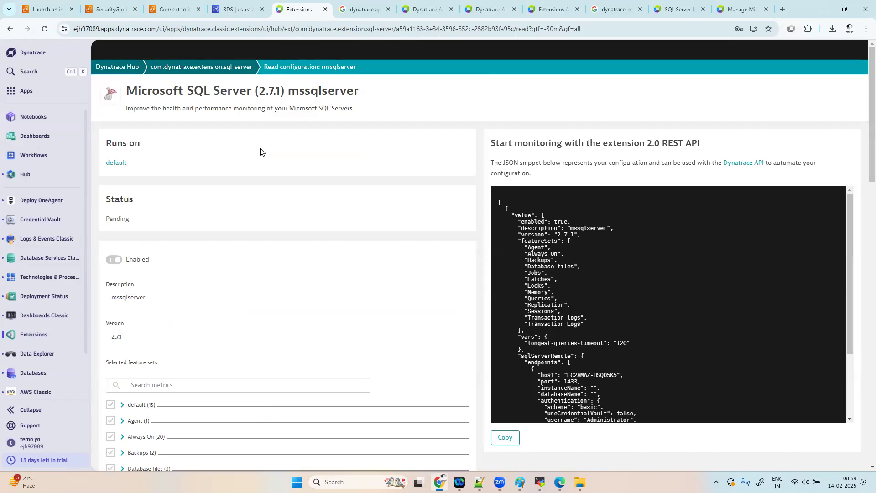
Reopen the mssqlserver configuration's status events, run the query, and read the details of the ActiveGate assignment error.
{"action": "left_click", "coordinate": [196, 67]}
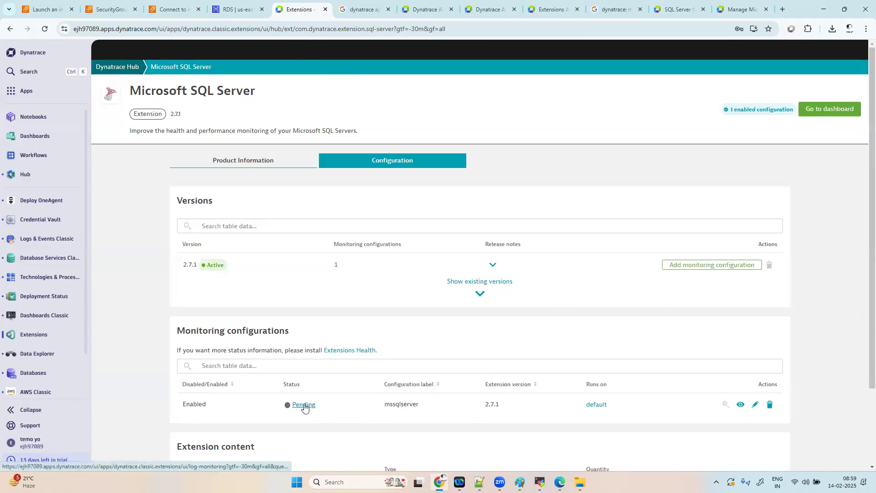
{"action": "left_click", "coordinate": [303, 405]}
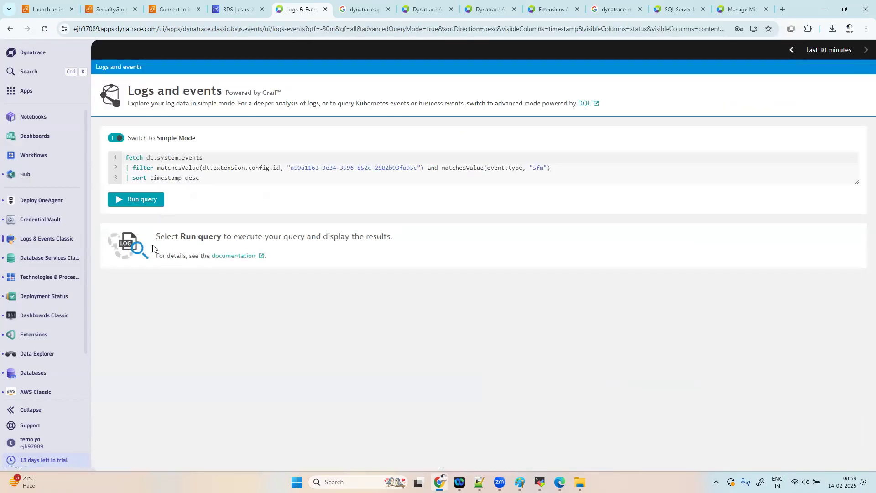
{"action": "left_click", "coordinate": [137, 199]}
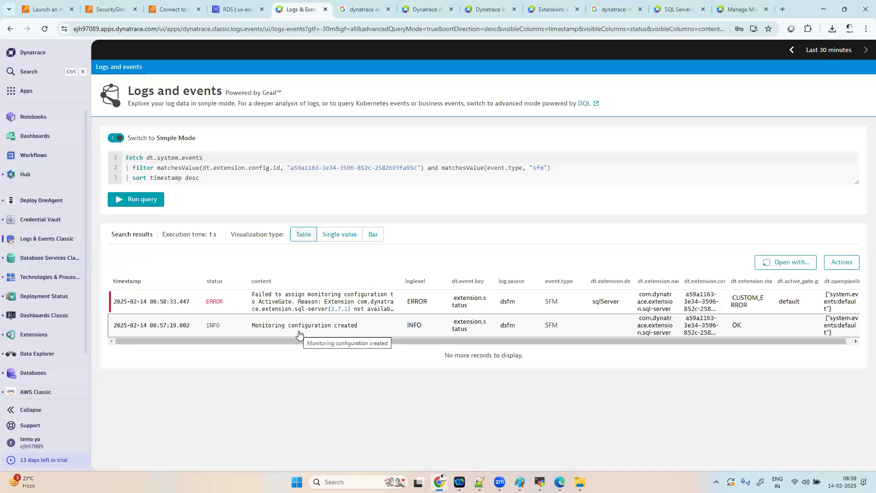
{"action": "left_click", "coordinate": [319, 297]}
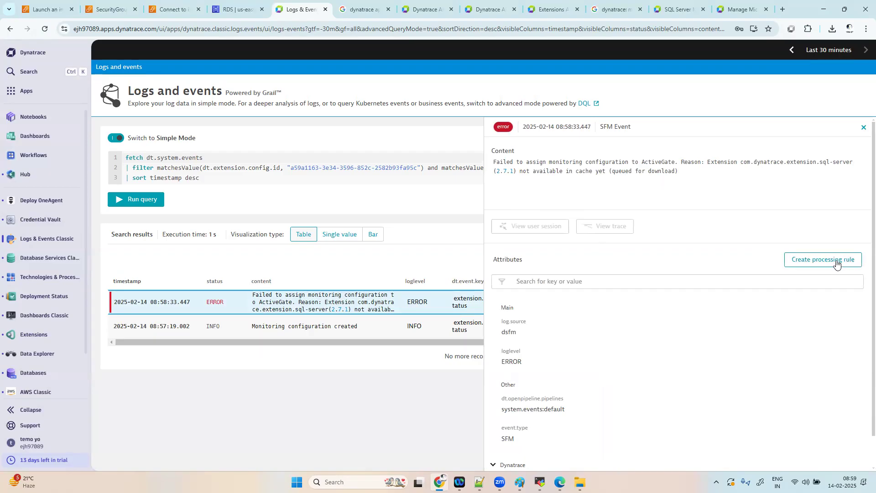
{"action": "left_click", "coordinate": [863, 129]}
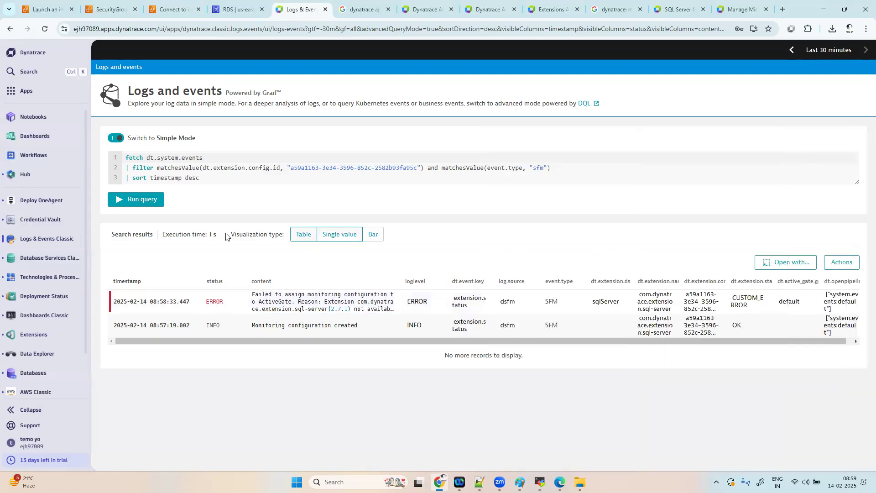
Rerun the status events query to check for newer mssqlserver configuration records.
{"action": "left_click", "coordinate": [158, 203]}
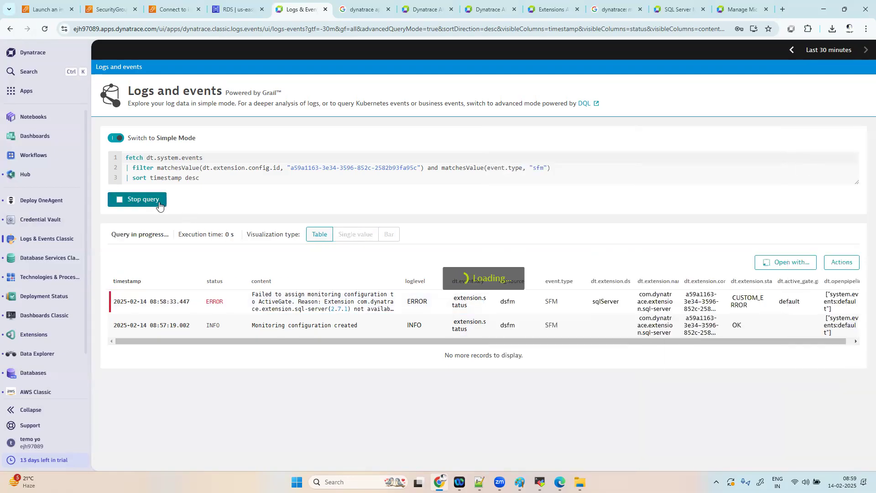
{"action": "left_click", "coordinate": [158, 203]}
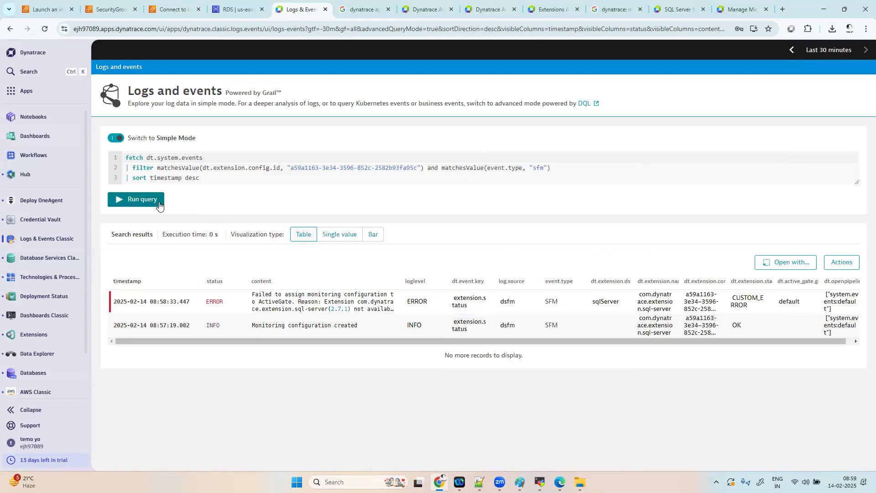
{"action": "left_click", "coordinate": [134, 202]}
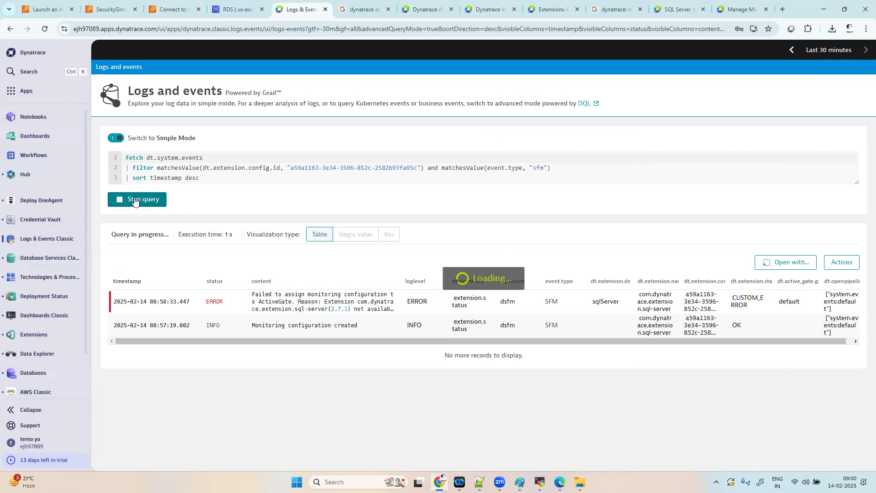
{"action": "left_click", "coordinate": [134, 201]}
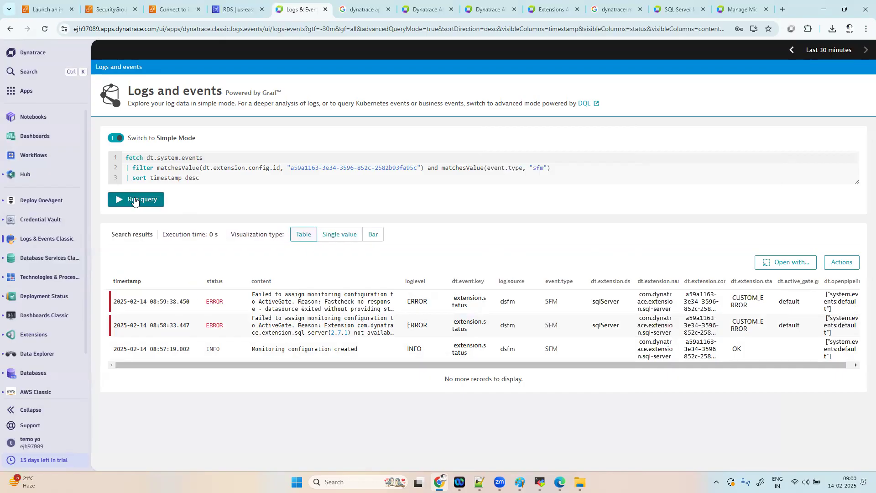
Rerun the status events query for the mssqlserver configuration several times and read the latest ActiveGate assignment error's details.
{"action": "left_click", "coordinate": [135, 201]}
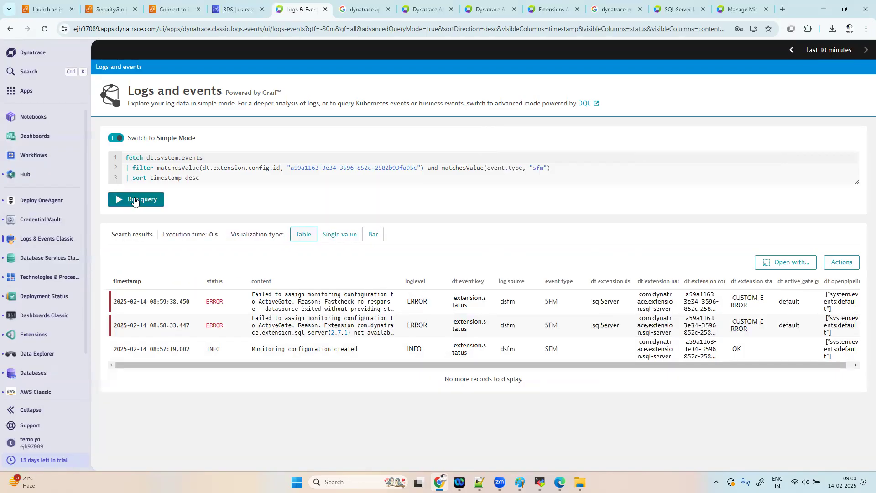
{"action": "left_click", "coordinate": [135, 200]}
{"action": "left_click", "coordinate": [135, 201]}
{"action": "left_click", "coordinate": [135, 201]}
{"action": "left_click", "coordinate": [134, 201]}
{"action": "left_click", "coordinate": [328, 306]}
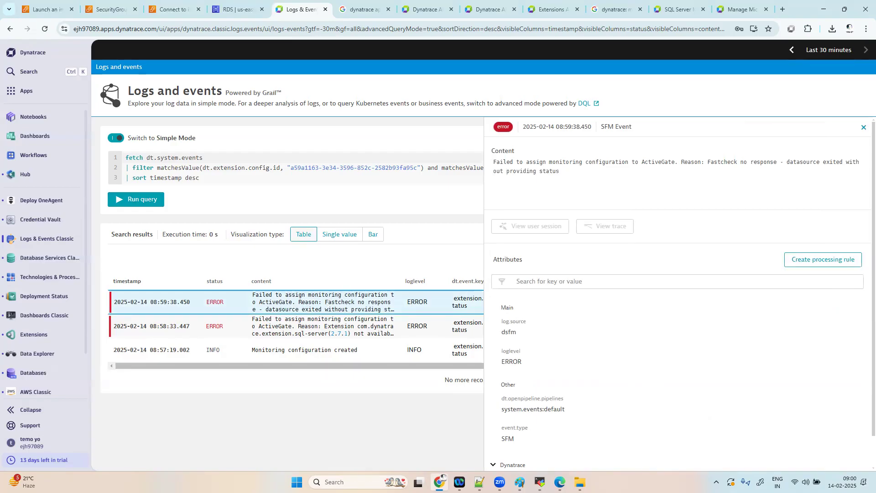
{"action": "left_click", "coordinate": [863, 127]}
{"action": "left_click", "coordinate": [140, 200]}
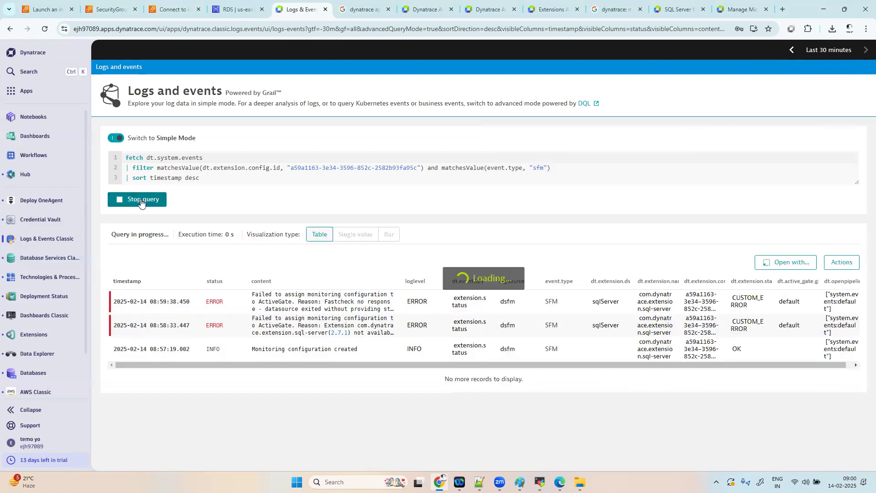
{"action": "left_click", "coordinate": [141, 202]}
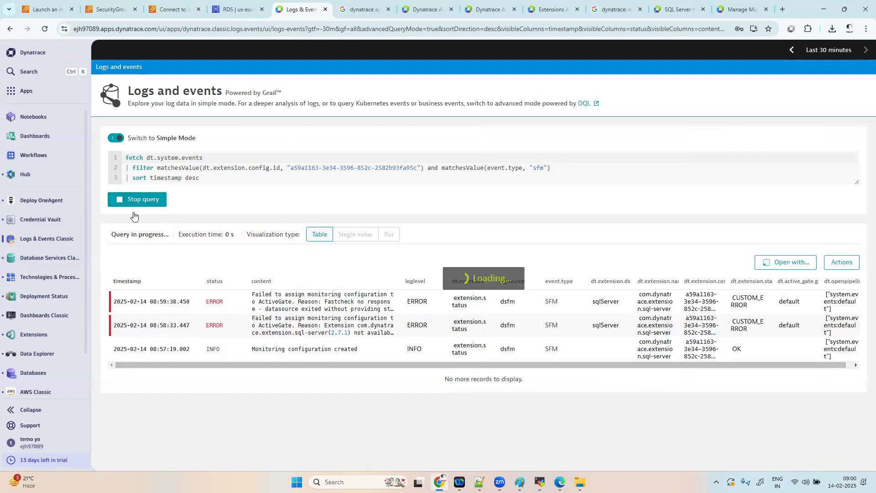
Delete the mssqlserver monitoring configuration from the Microsoft SQL Server extension.
{"action": "left_click", "coordinate": [38, 341]}
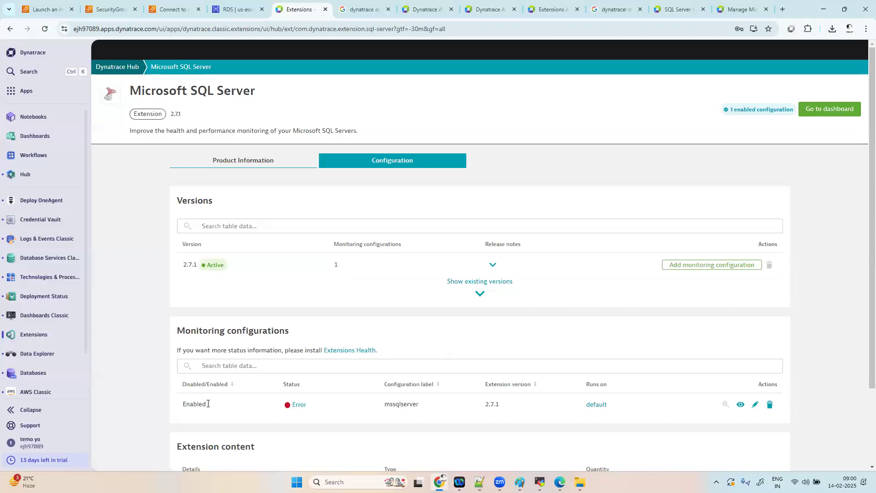
{"action": "scroll", "coordinate": [657, 327], "scroll_direction": "down", "scroll_amount": 2}
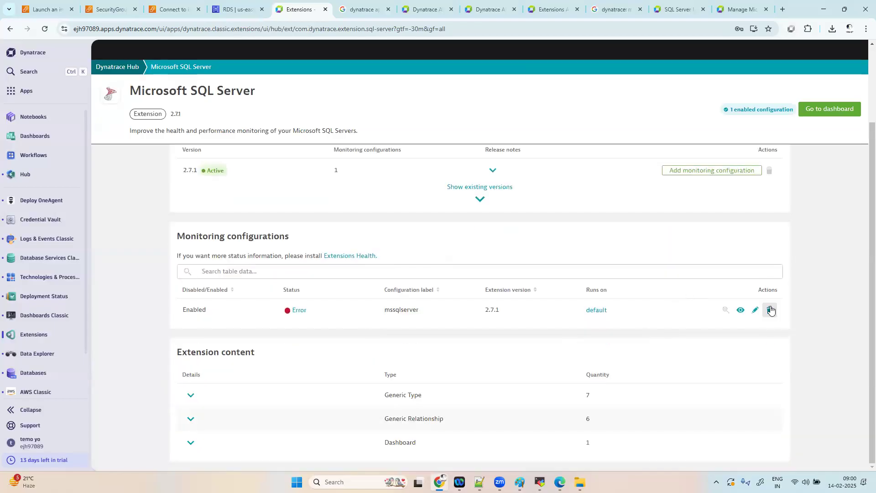
{"action": "left_click", "coordinate": [770, 309]}
{"action": "left_click", "coordinate": [690, 372]}
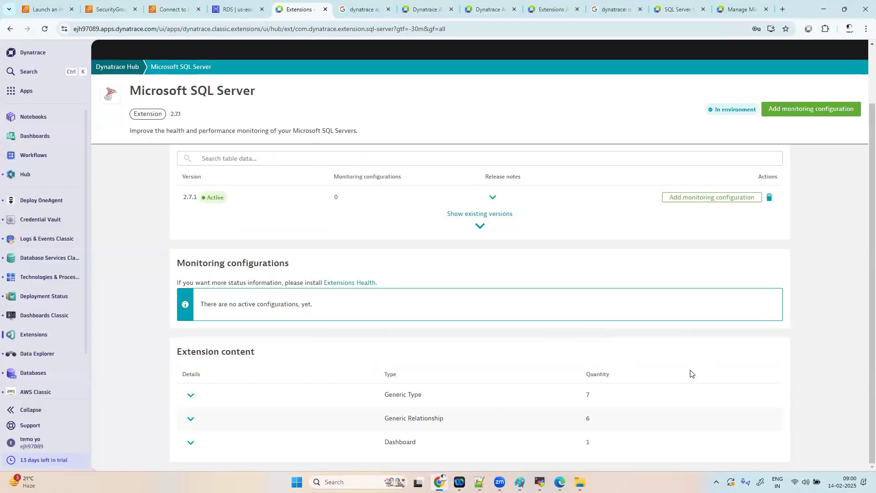
{"action": "scroll", "coordinate": [407, 168], "scroll_direction": "up", "scroll_amount": 2}
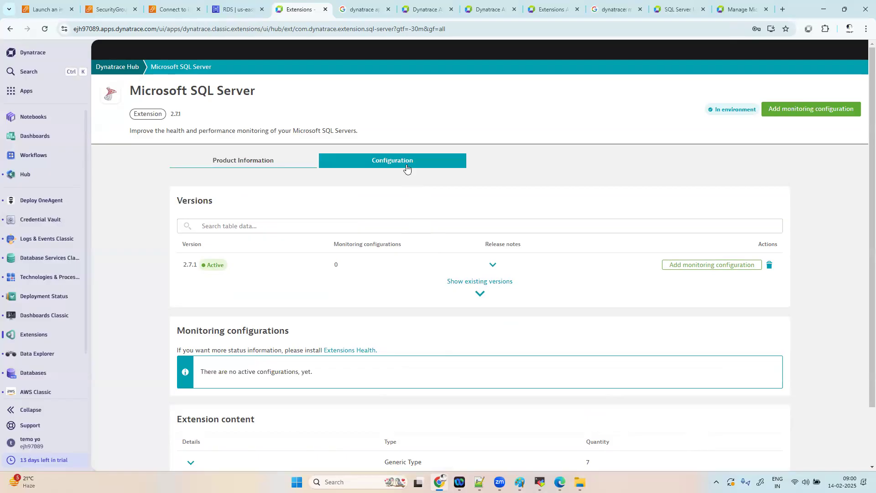
Open the Microsoft SQL Server (local) extension and start a monitoring configuration for version 1.2.14.
{"action": "left_click", "coordinate": [127, 67]}
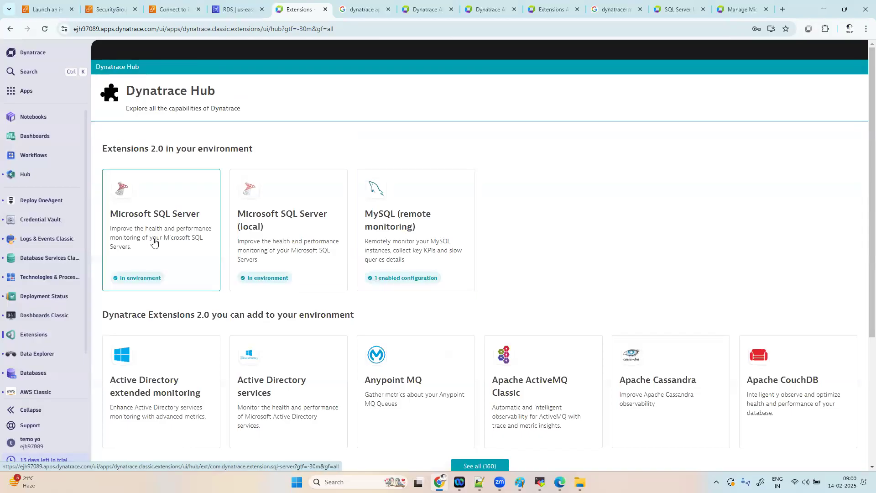
{"action": "left_click", "coordinate": [287, 244]}
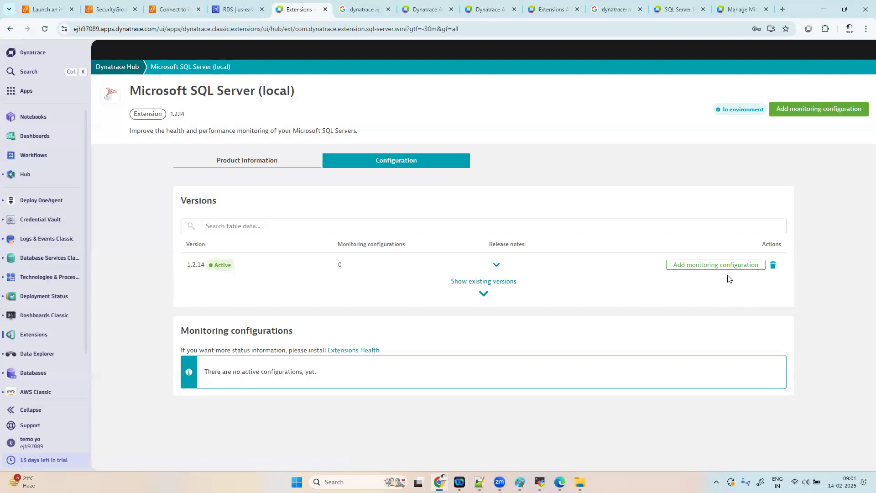
{"action": "left_click", "coordinate": [479, 294]}
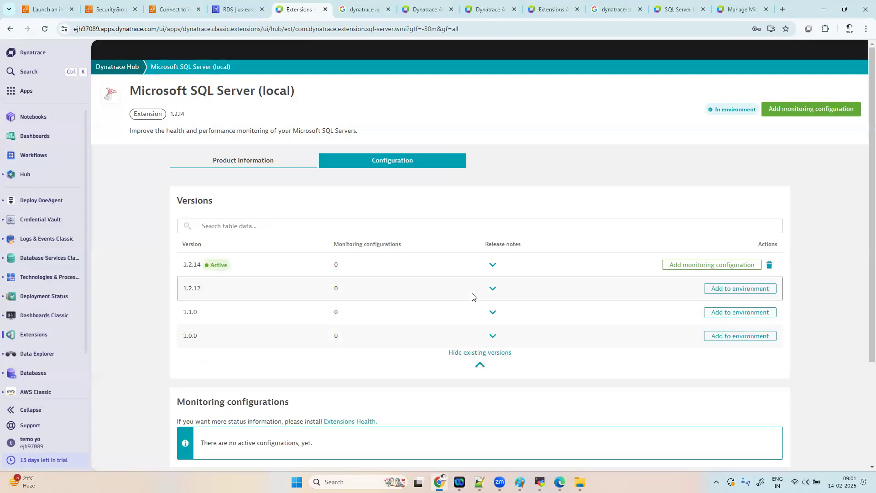
{"action": "left_click", "coordinate": [707, 269]}
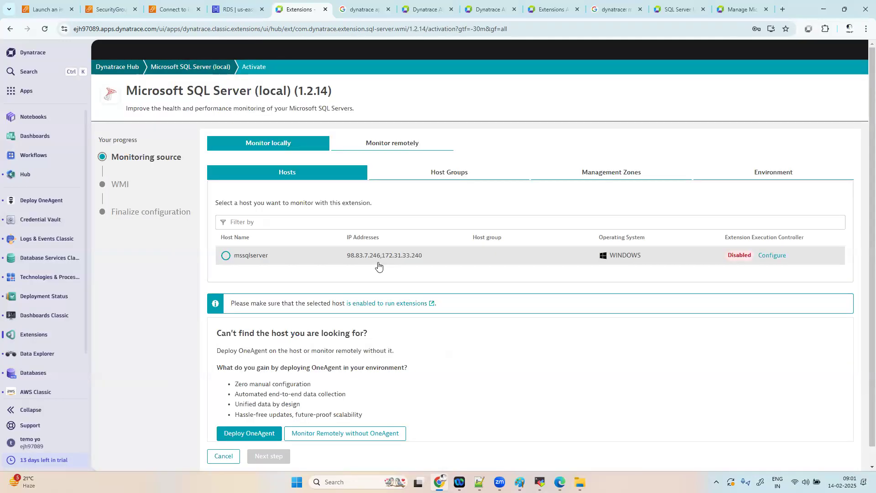
Enable the Extension Execution Controller on the mssqlserver host with the Default performance profile and save the host settings.
{"action": "left_click", "coordinate": [735, 257]}
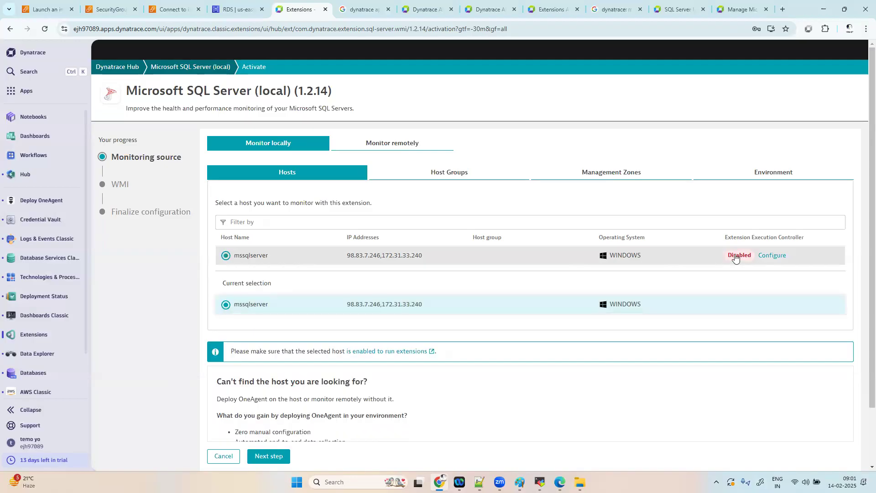
{"action": "left_click", "coordinate": [770, 254]}
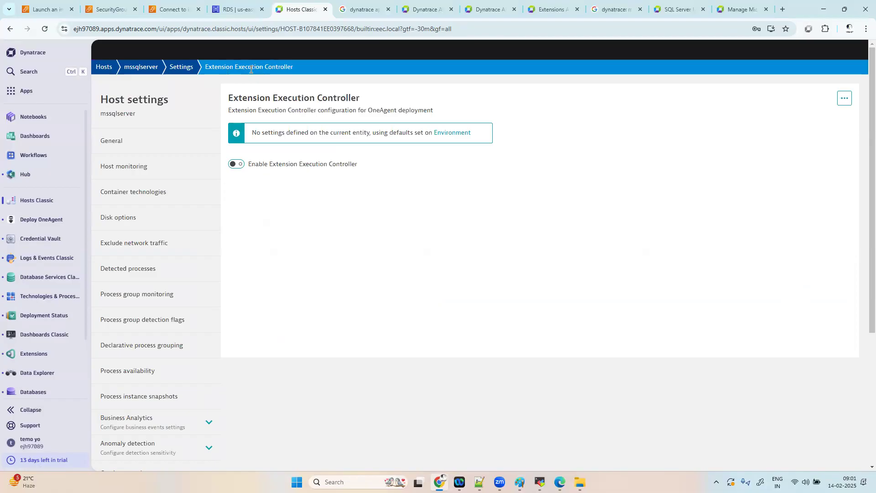
{"action": "left_click", "coordinate": [234, 165]}
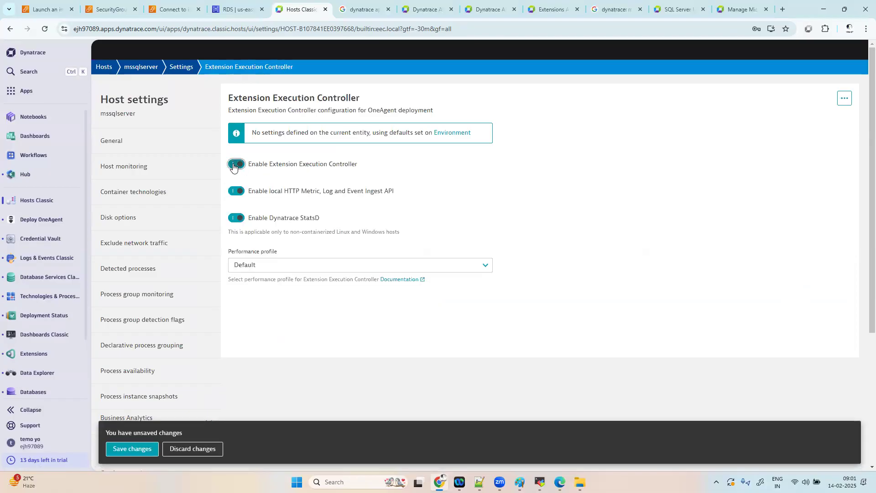
{"action": "left_click", "coordinate": [234, 165]}
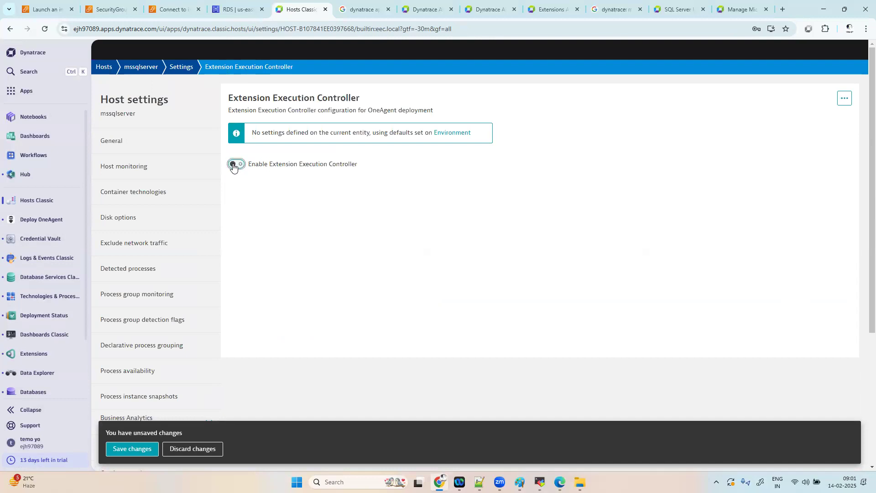
{"action": "left_click", "coordinate": [233, 165]}
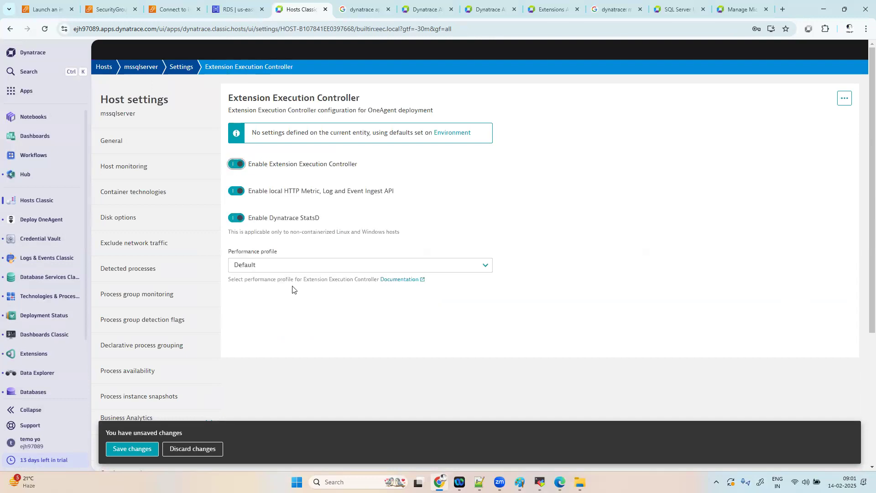
{"action": "left_click", "coordinate": [303, 266]}
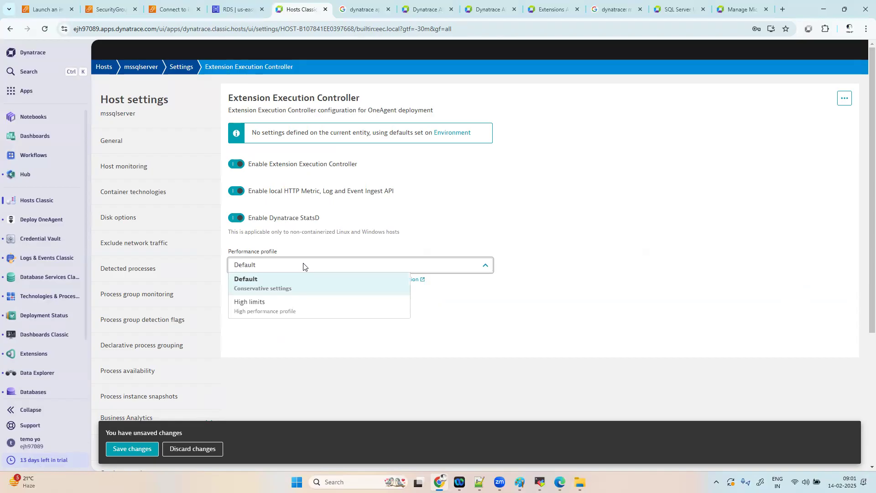
{"action": "left_click", "coordinate": [133, 453]}
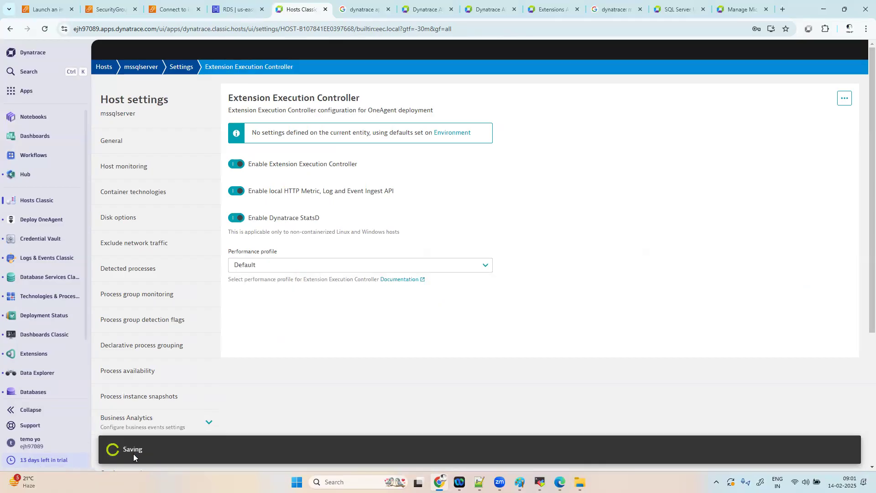
Return to the Microsoft SQL Server (local) activation, select the mssqlserver host, and consult the documentation on enabling hosts to run extensions.
{"action": "left_click", "coordinate": [139, 66]}
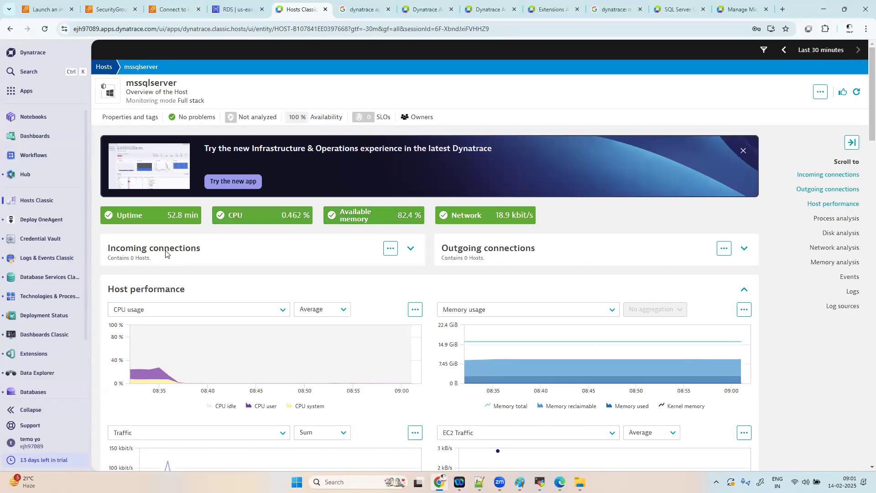
{"action": "left_click", "coordinate": [48, 356]}
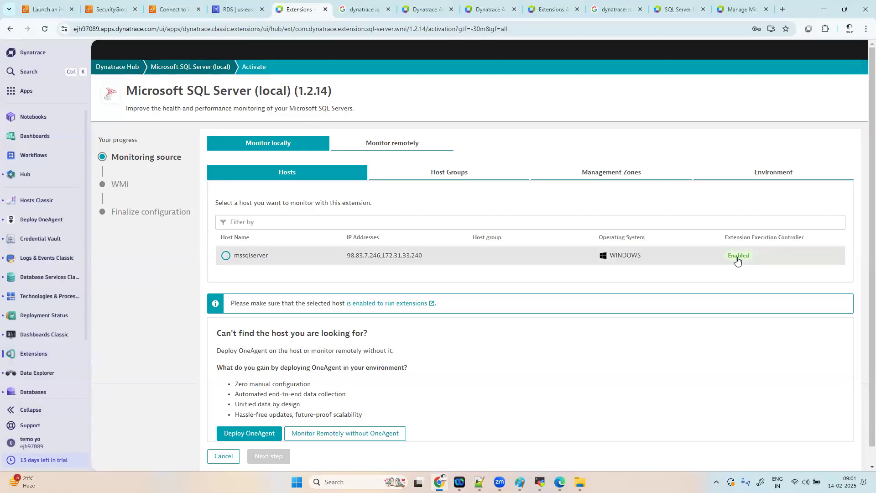
{"action": "left_click", "coordinate": [226, 256]}
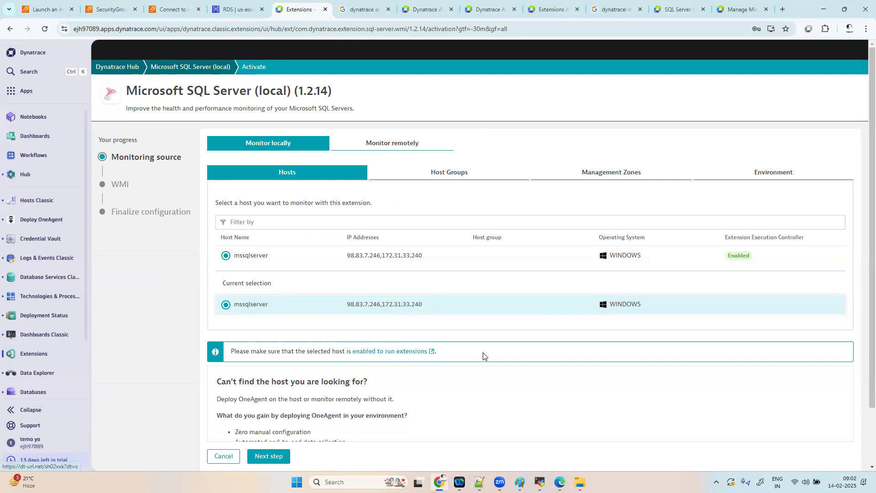
{"action": "scroll", "coordinate": [484, 356], "scroll_direction": "down", "scroll_amount": 2}
{"action": "scroll", "coordinate": [483, 356], "scroll_direction": "up", "scroll_amount": 2}
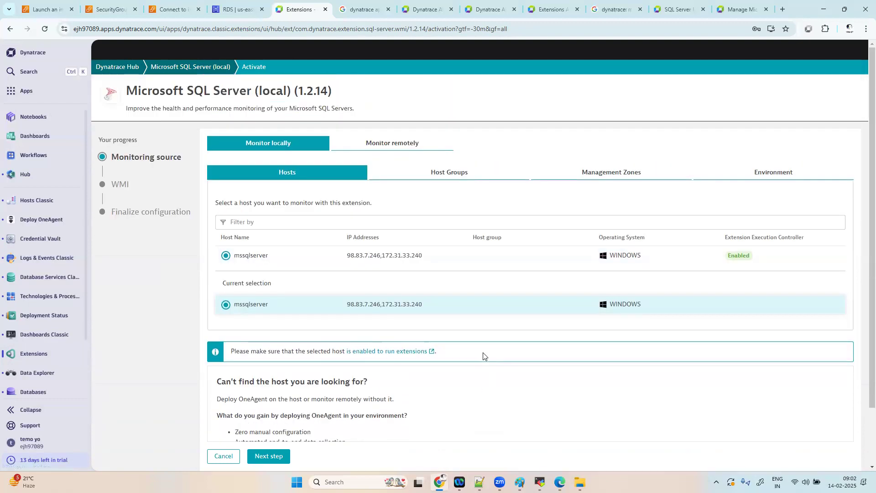
{"action": "left_click", "coordinate": [383, 350]}
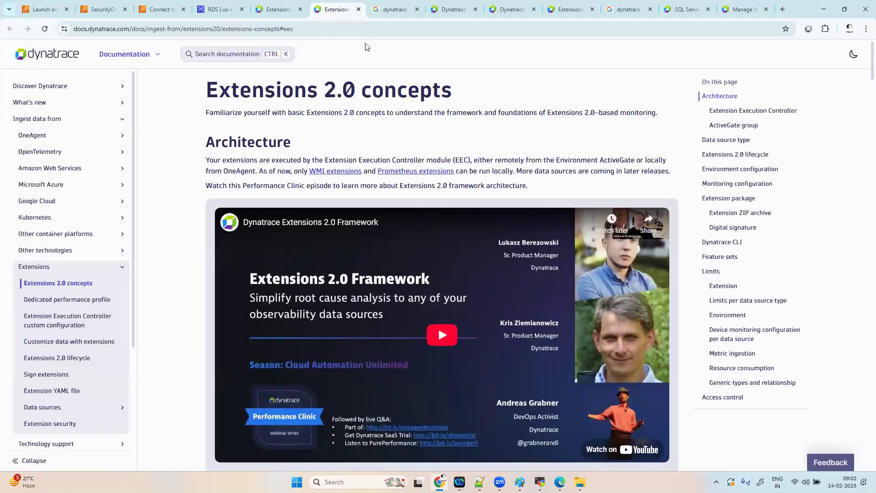
{"action": "key", "text": "ctrl+shift+Tab"}
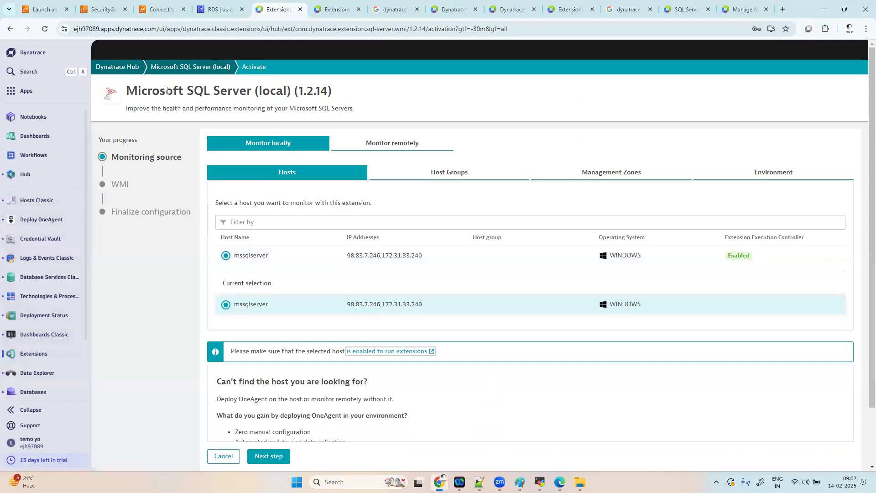
Restart the Microsoft SQL Server (local) monitoring configuration and choose the mssqlserver host as the local monitoring source.
{"action": "left_click", "coordinate": [171, 68]}
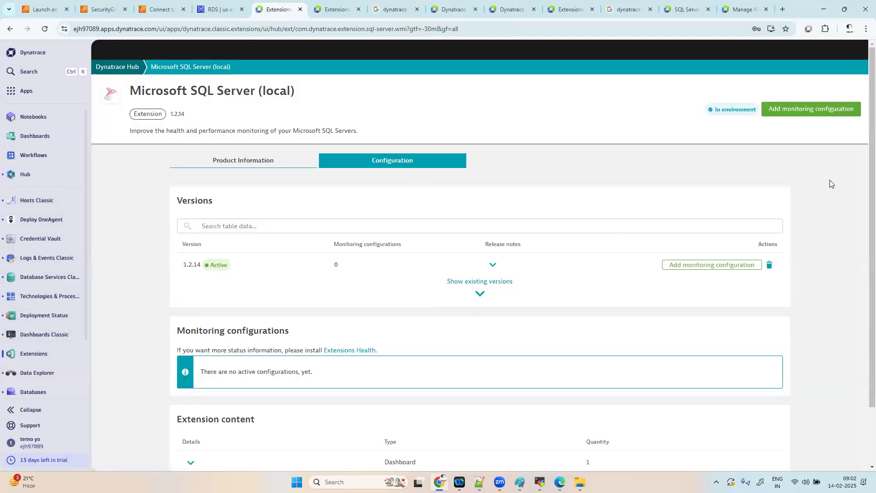
{"action": "left_click", "coordinate": [713, 266]}
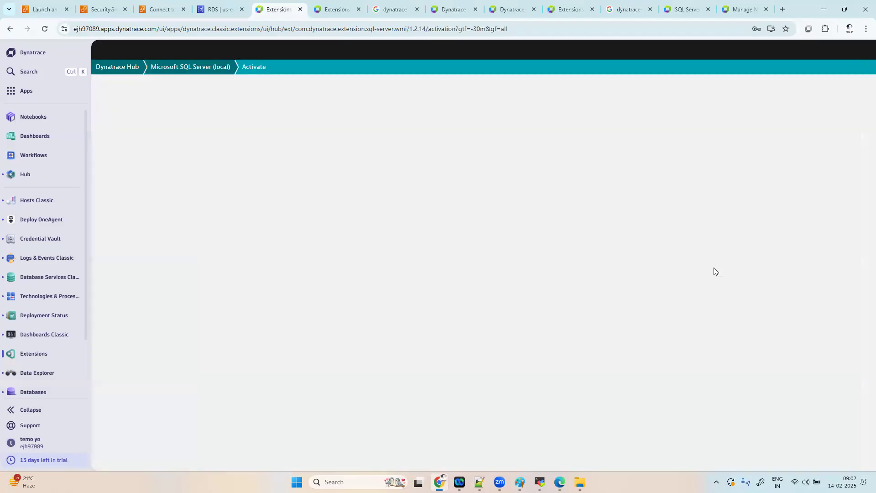
{"action": "left_click", "coordinate": [194, 68]}
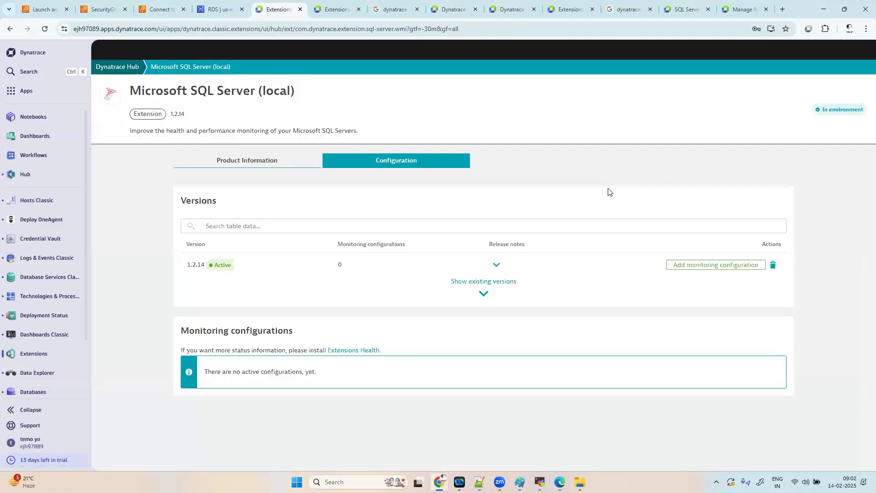
{"action": "left_click", "coordinate": [828, 110]}
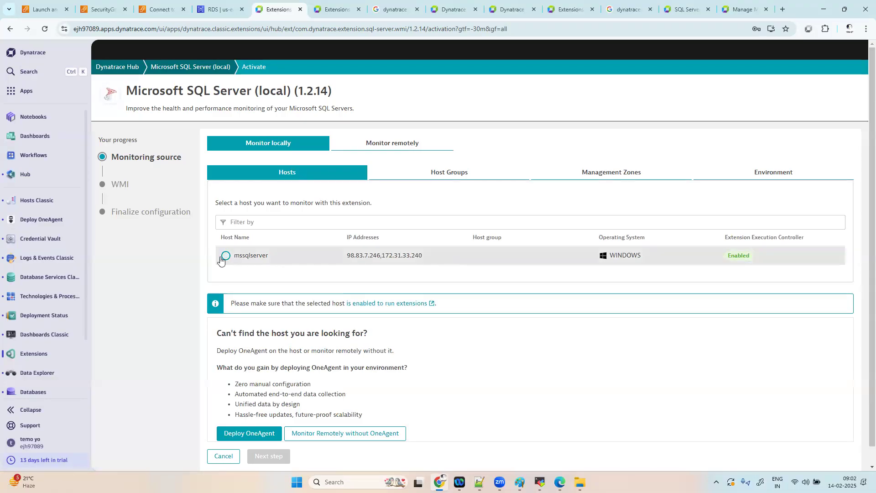
{"action": "scroll", "coordinate": [520, 373], "scroll_direction": "down", "scroll_amount": 1}
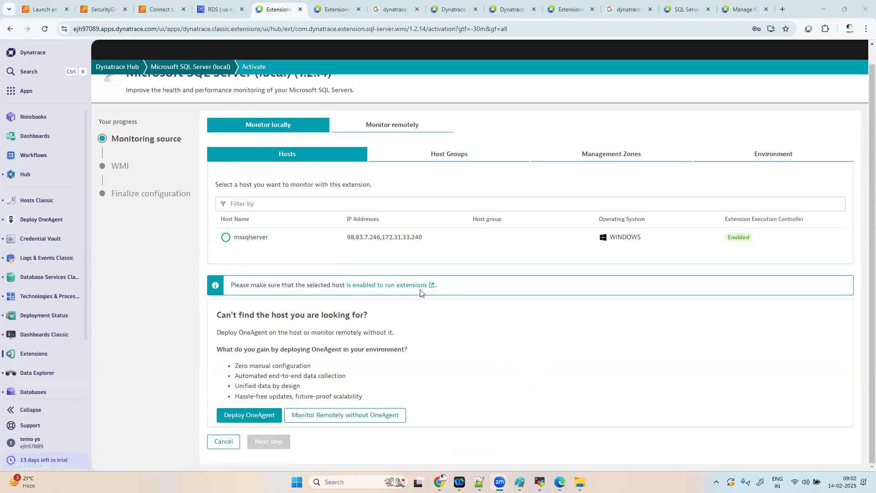
{"action": "left_click", "coordinate": [226, 237]}
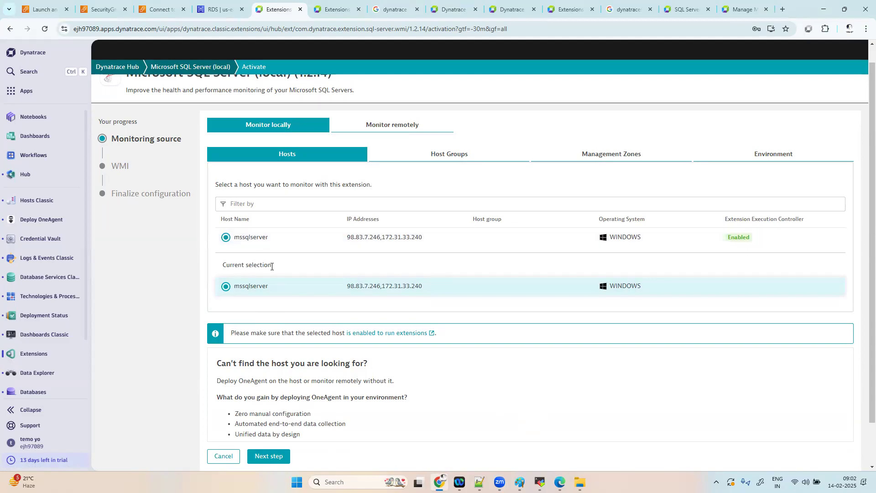
{"action": "left_click", "coordinate": [278, 455]}
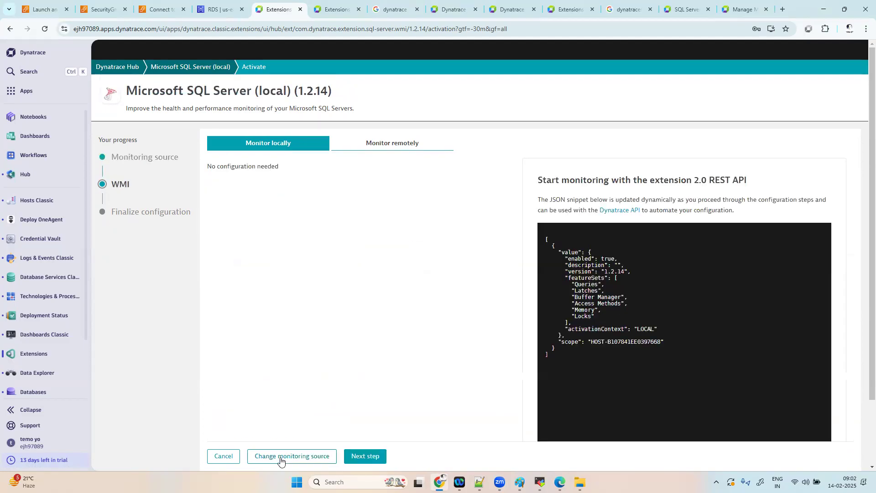
Continue past the WMI stage without extra configuration and set the monitoring configuration's description to mssqlserver.
{"action": "left_click", "coordinate": [370, 457]}
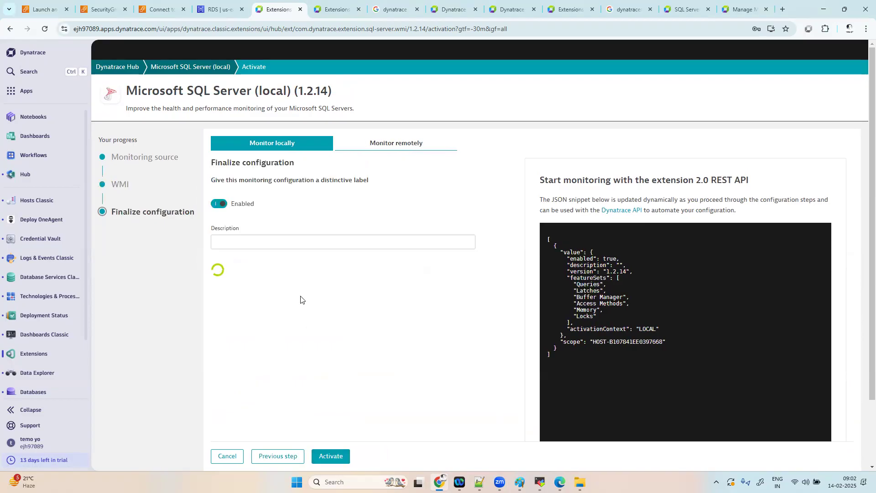
{"action": "left_click", "coordinate": [338, 458]}
{"action": "left_click", "coordinate": [274, 168]}
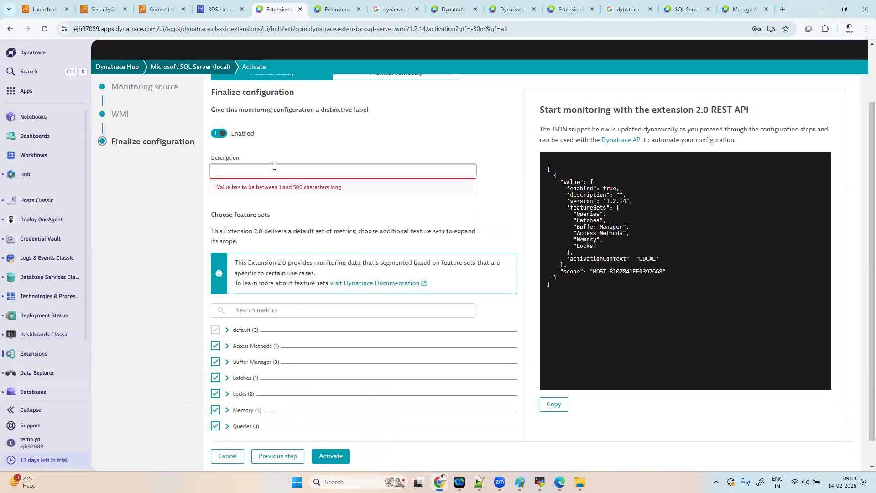
{"action": "type", "text": "mssqlserver"}
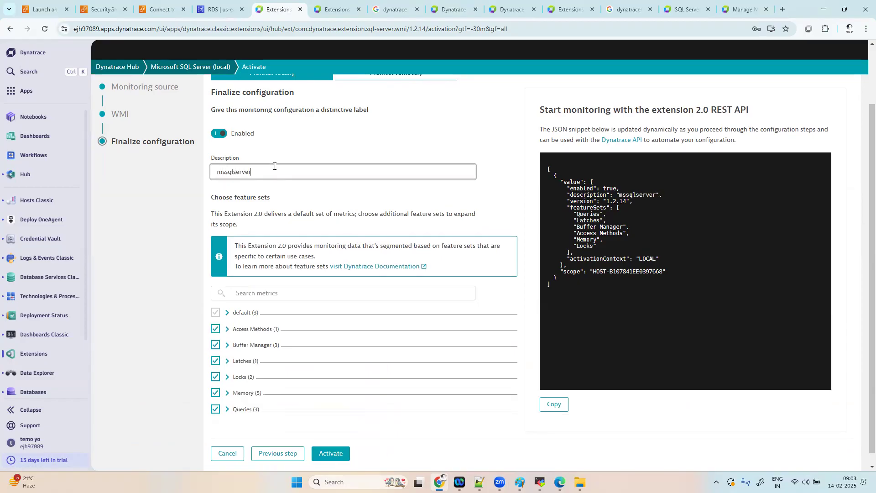
Activate the mssqlserver monitoring configuration and query the system events behind its status.
{"action": "left_click", "coordinate": [335, 453]}
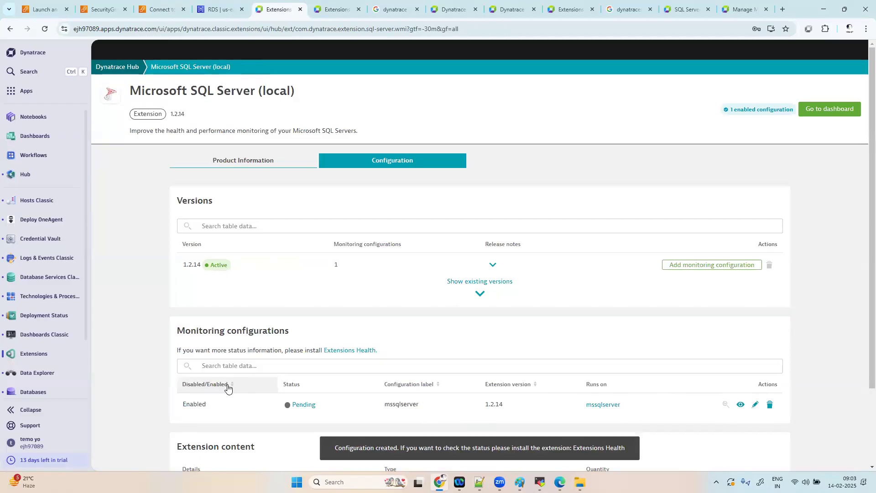
{"action": "left_click", "coordinate": [306, 404]}
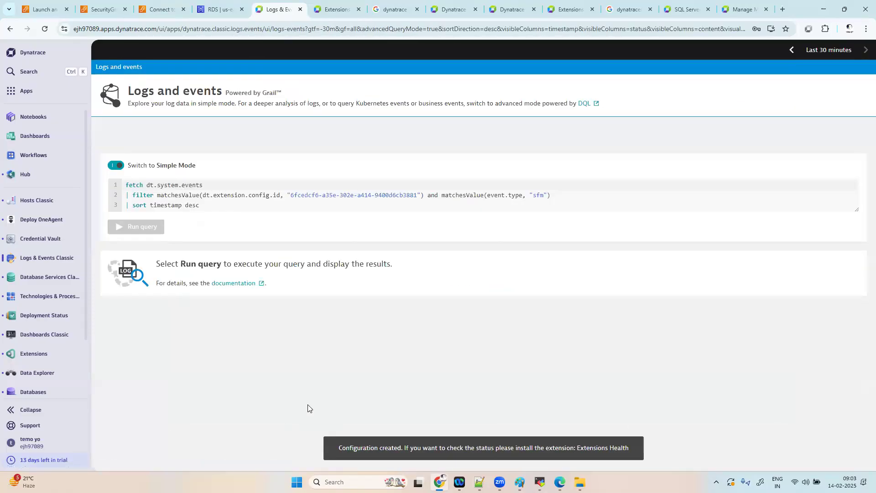
{"action": "left_click", "coordinate": [122, 198]}
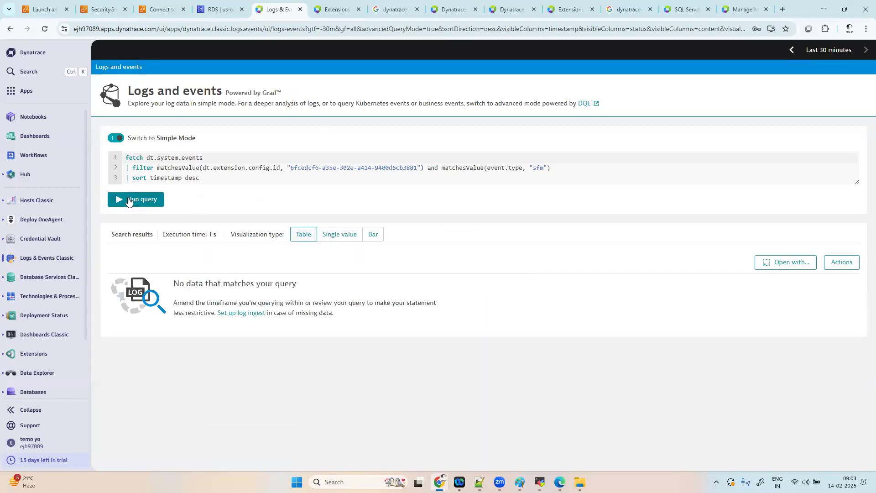
Rerun the status event query repeatedly to check for new events from the mssqlserver configuration.
{"action": "left_click", "coordinate": [128, 202]}
{"action": "left_click", "coordinate": [128, 201]}
{"action": "left_click", "coordinate": [145, 201]}
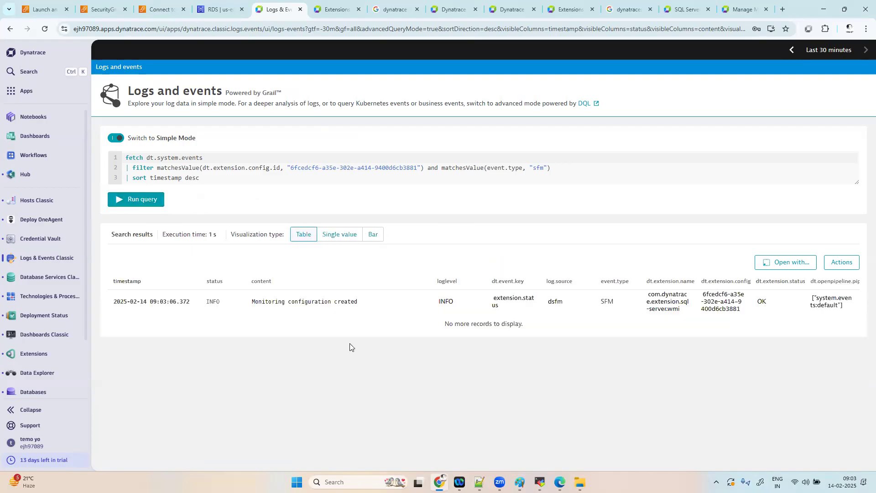
{"action": "left_click", "coordinate": [153, 204]}
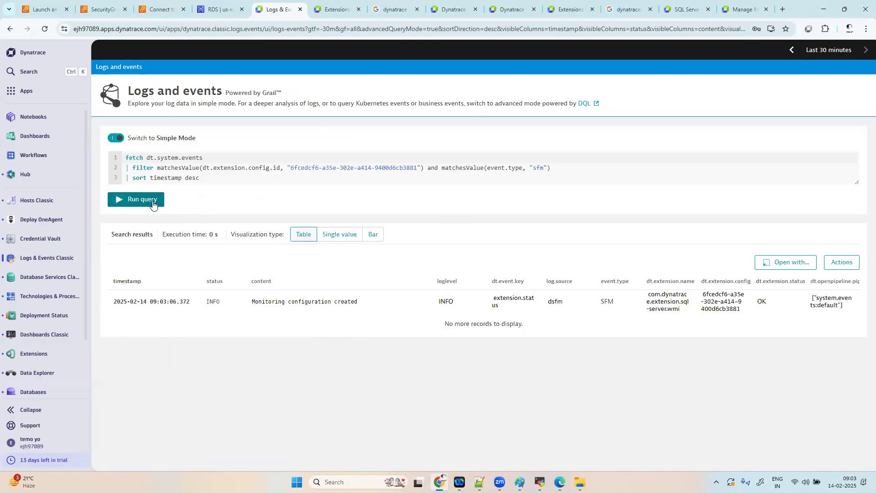
{"action": "left_click", "coordinate": [153, 204]}
{"action": "left_click", "coordinate": [153, 204]}
{"action": "left_click", "coordinate": [153, 204]}
{"action": "left_click", "coordinate": [153, 204]}
{"action": "left_click", "coordinate": [152, 204]}
{"action": "left_click", "coordinate": [153, 204]}
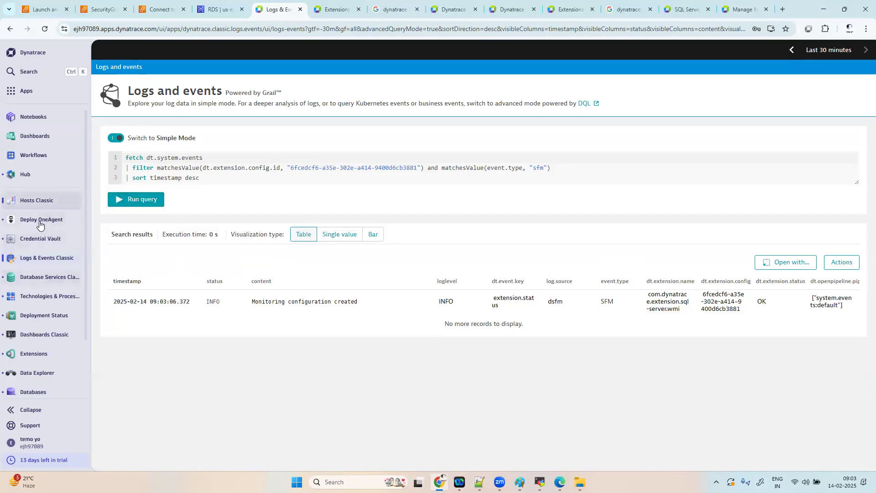
Return to the Microsoft SQL Server (local) extension, reopen the mssqlserver configuration's status events, and query them again.
{"action": "left_click", "coordinate": [36, 354]}
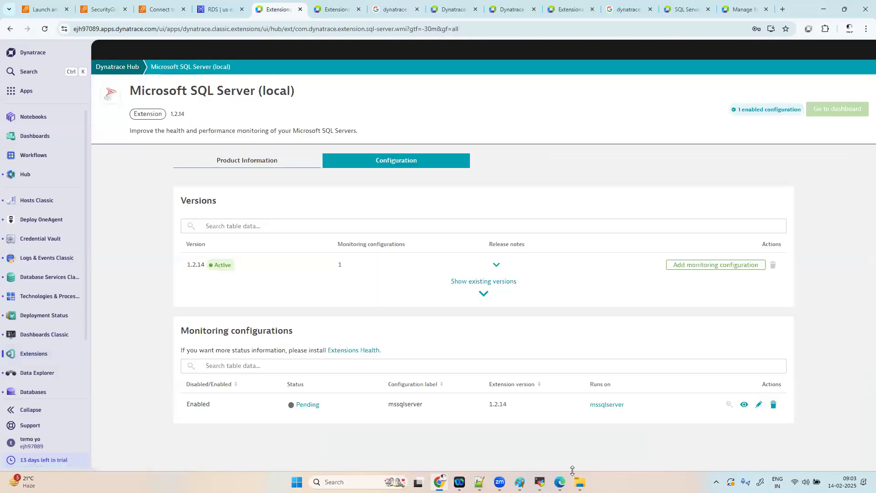
{"action": "left_click", "coordinate": [301, 406]}
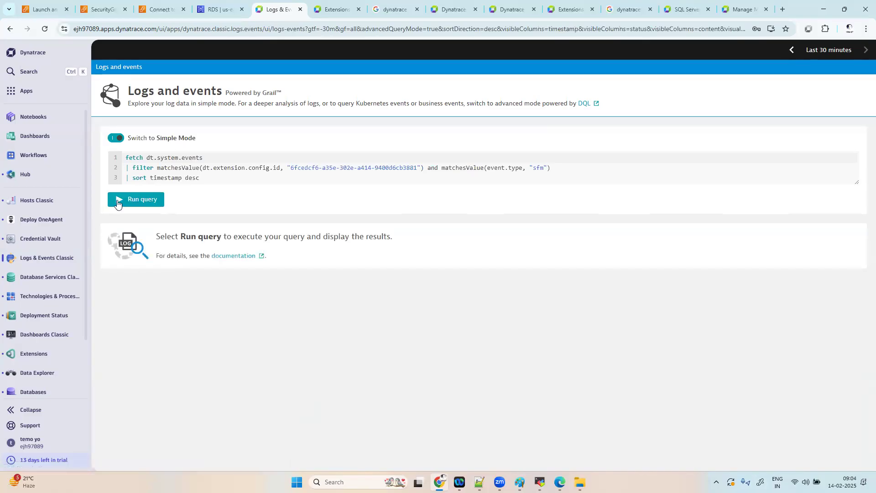
{"action": "left_click", "coordinate": [143, 201]}
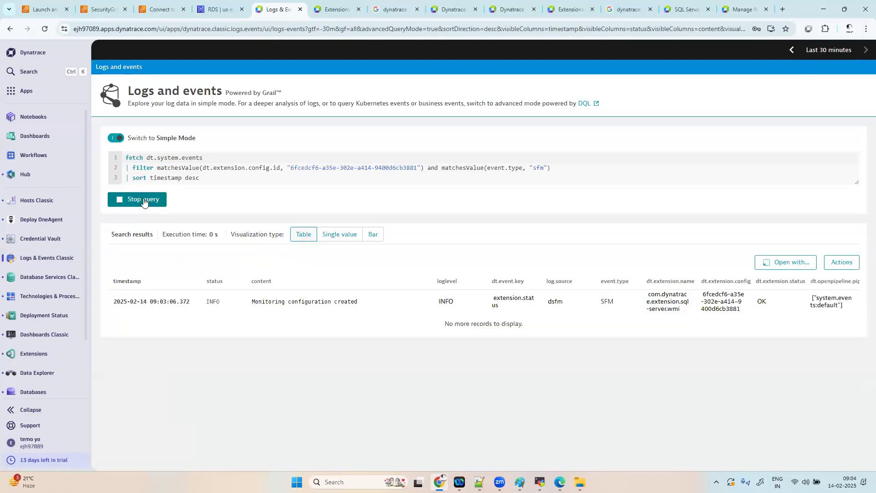
{"action": "left_click", "coordinate": [143, 201]}
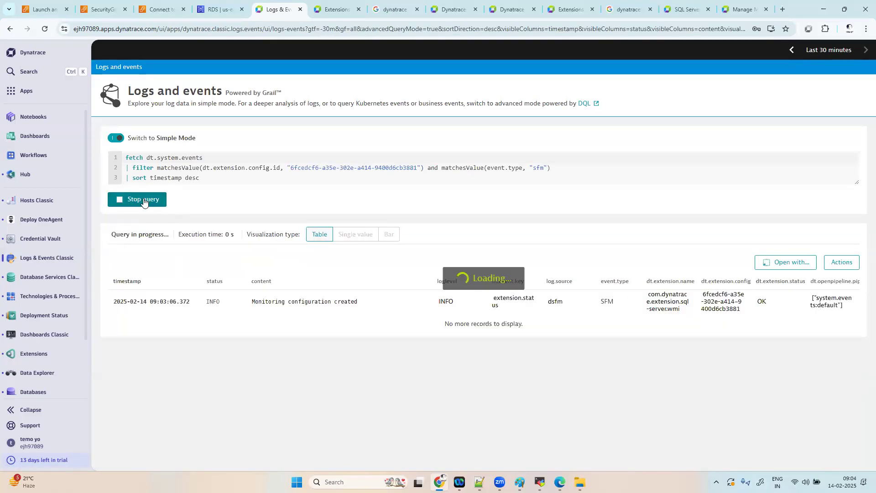
{"action": "left_click", "coordinate": [144, 201]}
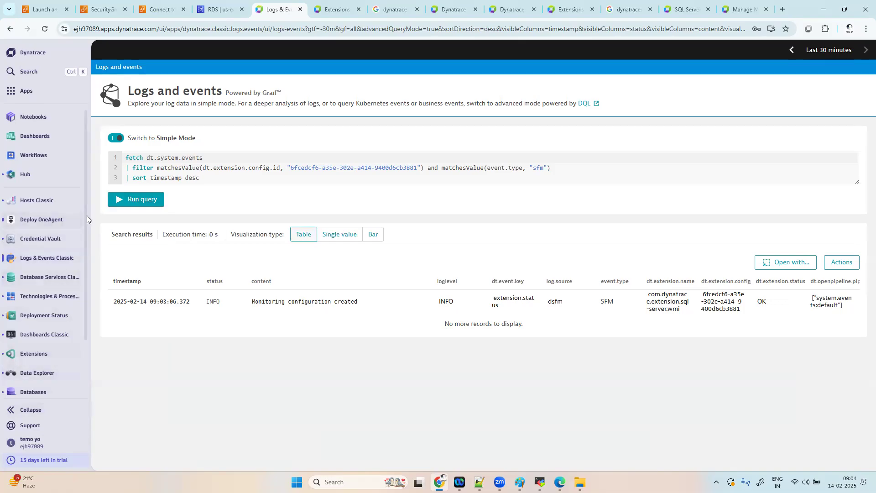
Check the database instances in Databases, and recheck the mssqlserver configuration's status and its events in Extensions.
{"action": "scroll", "coordinate": [87, 241], "scroll_direction": "down", "scroll_amount": 2}
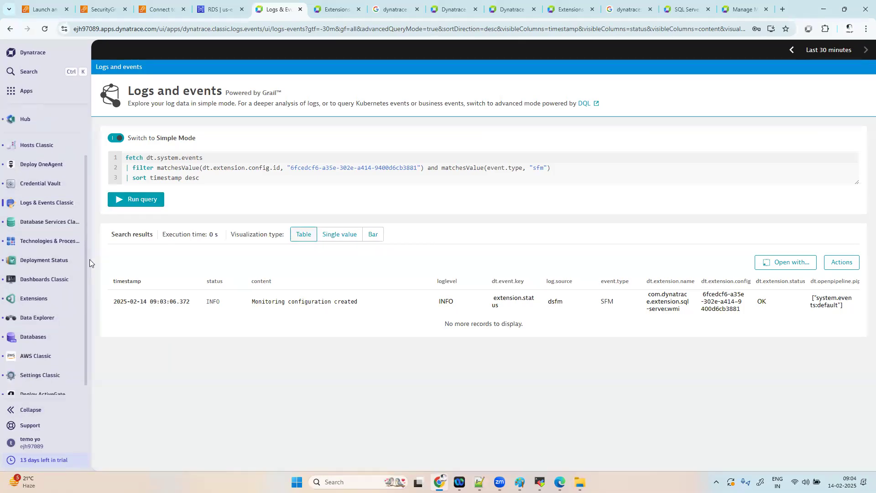
{"action": "left_click", "coordinate": [46, 336]}
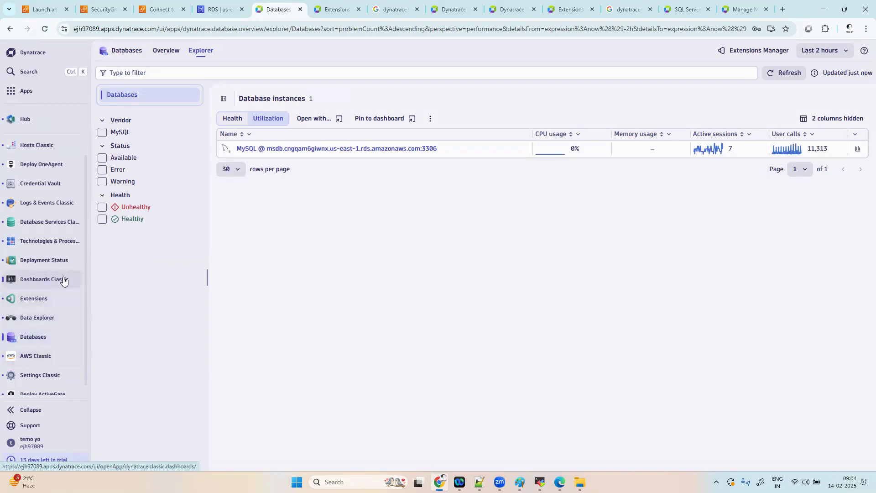
{"action": "left_click", "coordinate": [59, 300]}
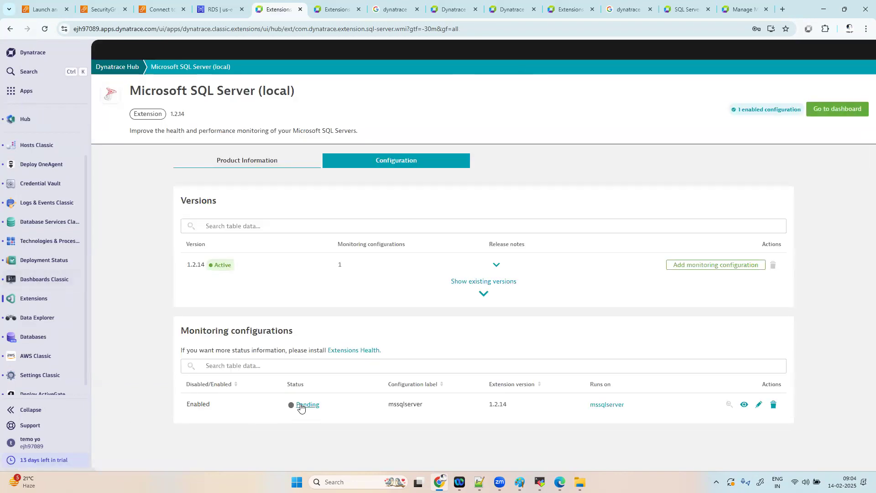
{"action": "left_click", "coordinate": [304, 405]}
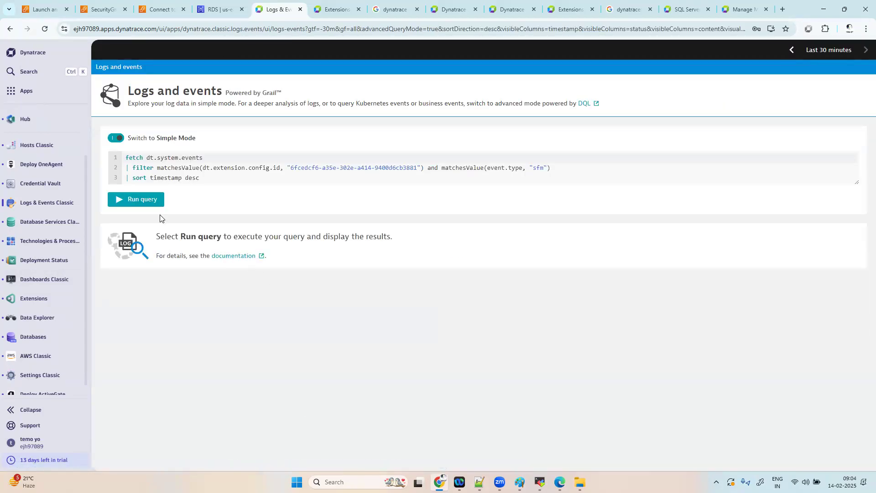
{"action": "left_click", "coordinate": [137, 199]}
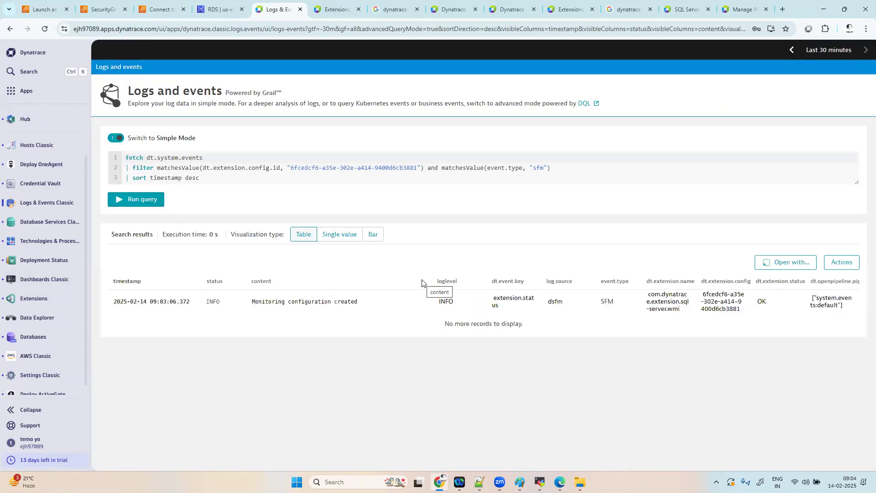
{"action": "left_click", "coordinate": [144, 204]}
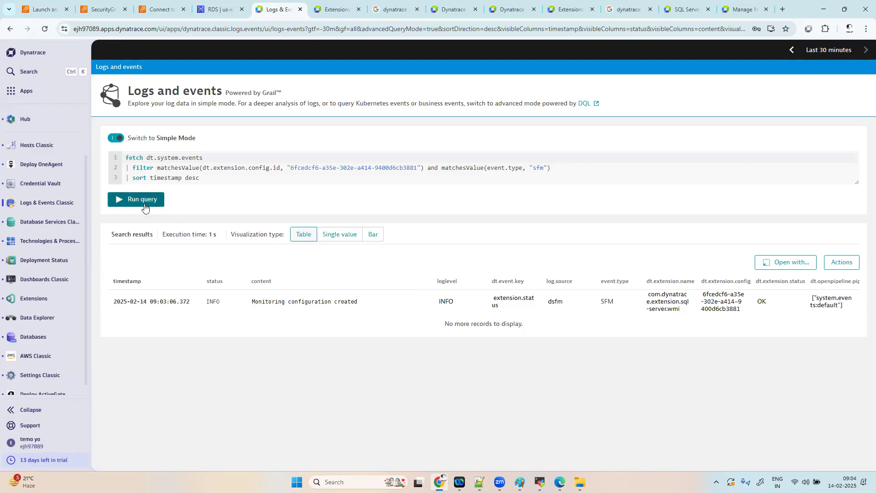
{"action": "left_click", "coordinate": [144, 204]}
{"action": "left_click", "coordinate": [144, 205]}
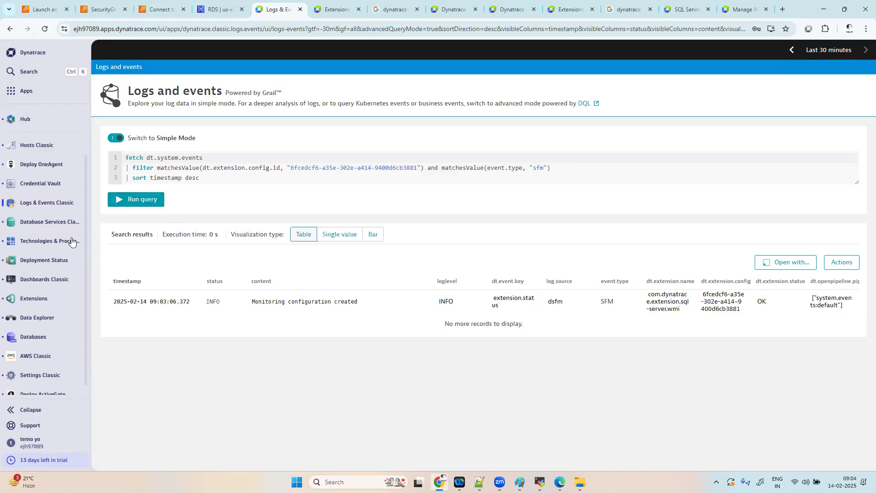
Examine both pages of the mssqlserver host's process analysis in Hosts Classic, and open the host's settings.
{"action": "left_click", "coordinate": [43, 94]}
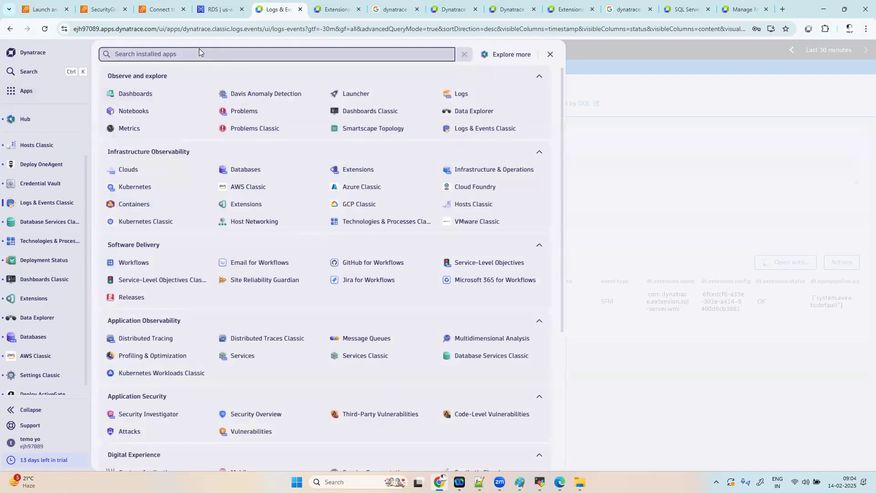
{"action": "type", "text": "hos"}
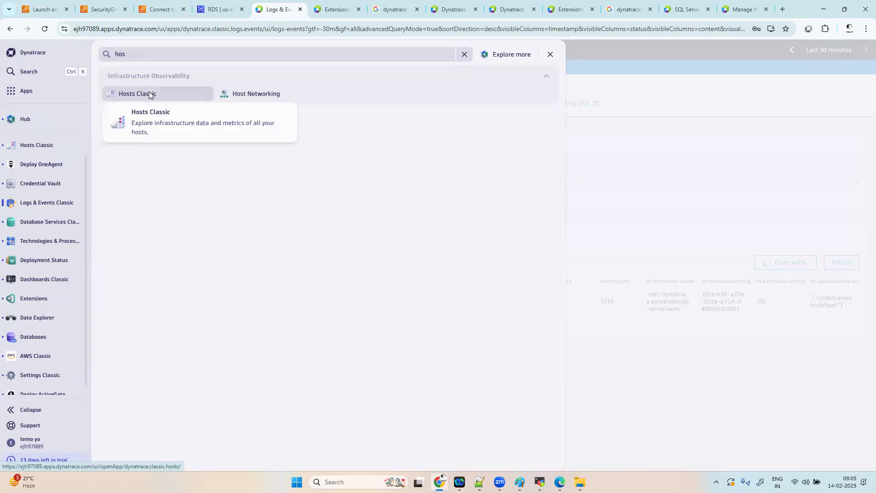
{"action": "left_click", "coordinate": [150, 94]}
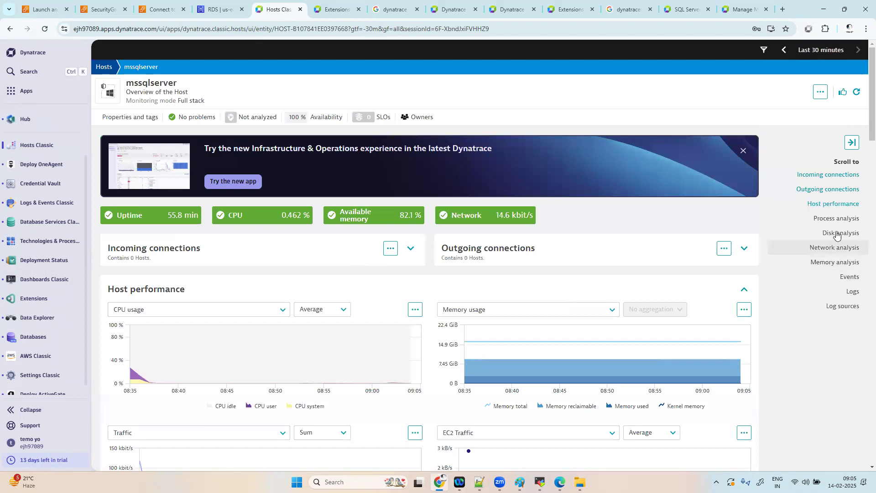
{"action": "left_click", "coordinate": [836, 218]}
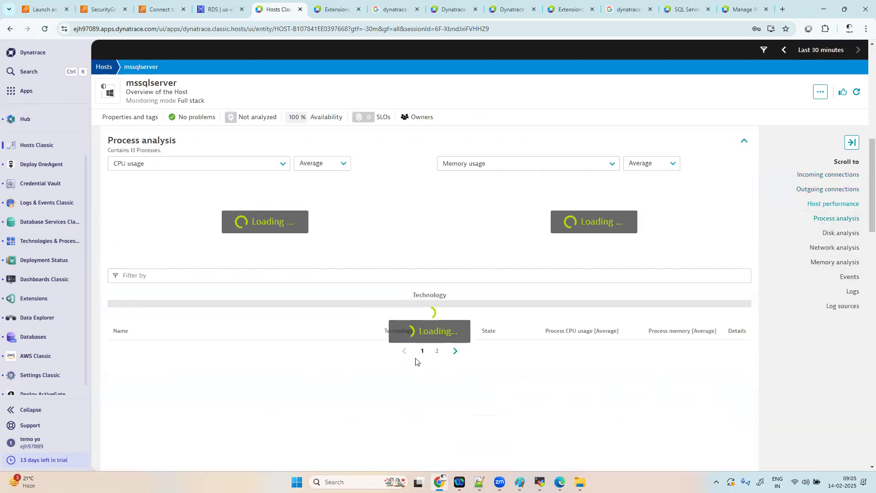
{"action": "scroll", "coordinate": [415, 361], "scroll_direction": "down", "scroll_amount": 4}
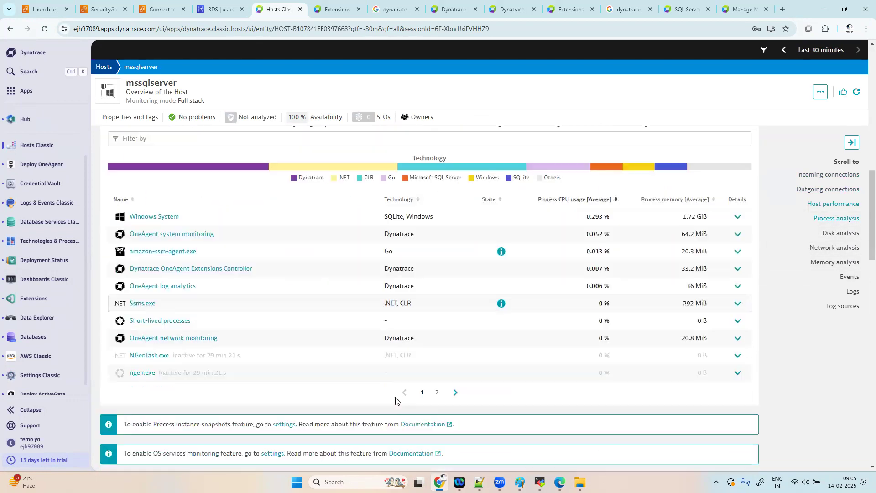
{"action": "left_click", "coordinate": [436, 392]}
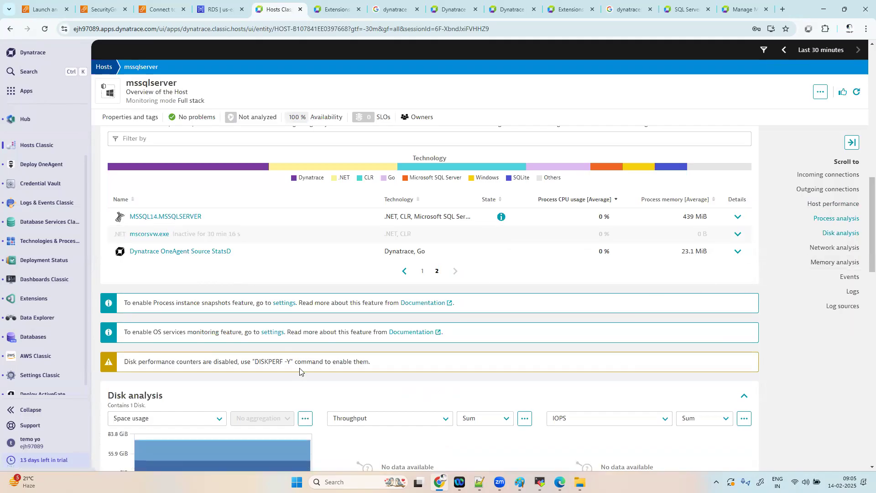
{"action": "scroll", "coordinate": [614, 255], "scroll_direction": "up", "scroll_amount": 10}
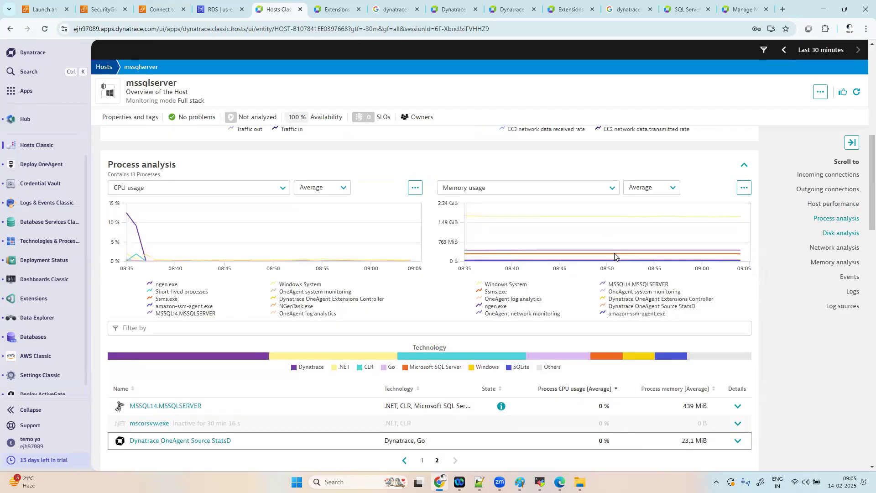
{"action": "left_click", "coordinate": [820, 91]}
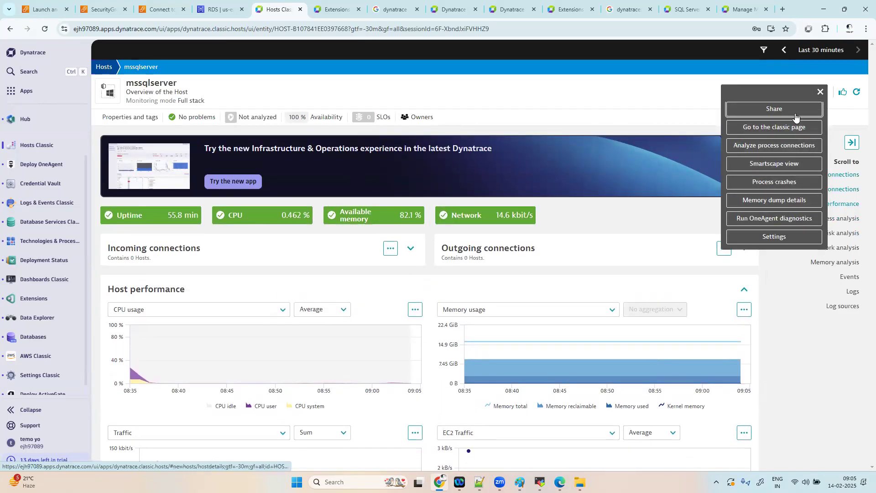
{"action": "left_click", "coordinate": [774, 236]}
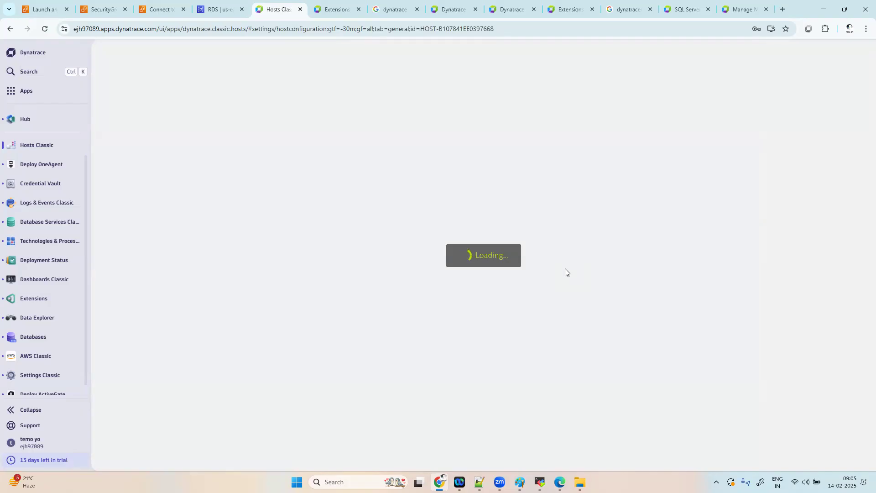
Look through the open Dynatrace documentation on Microsoft SQL Server extensions and the API, dismissing the documentation update notices.
{"action": "left_click", "coordinate": [745, 5]}
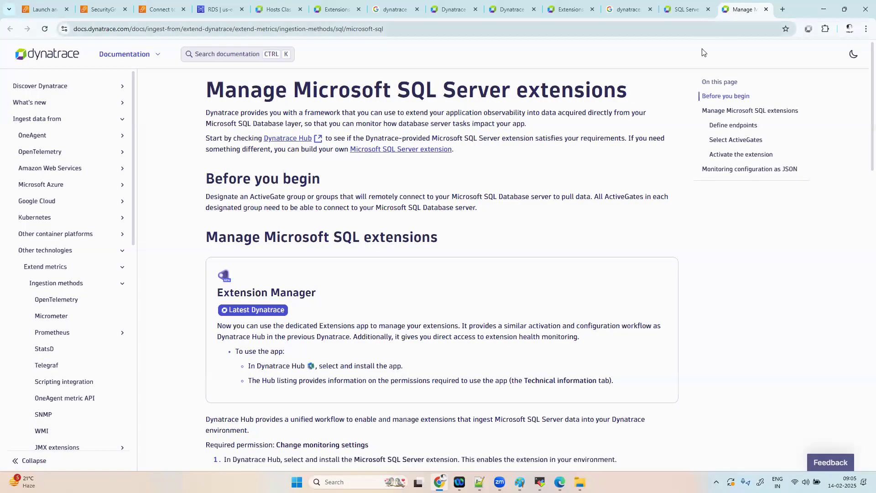
{"action": "left_click", "coordinate": [685, 9]}
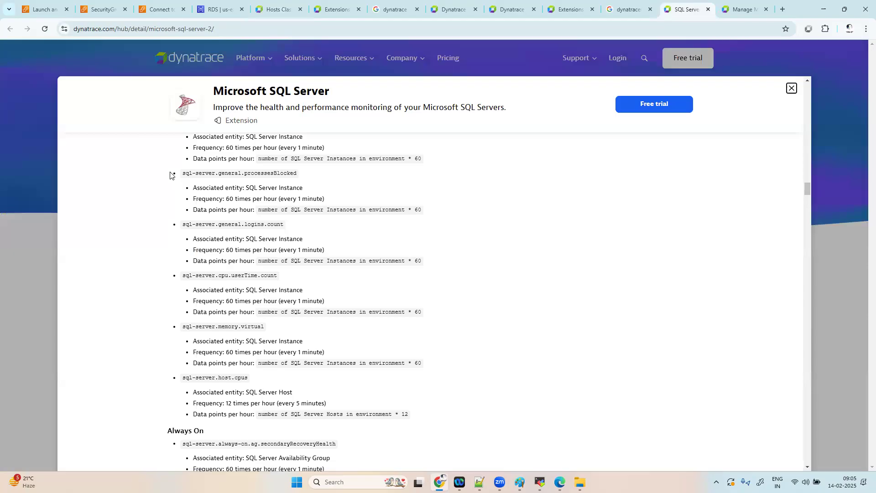
{"action": "left_click", "coordinate": [512, 9]}
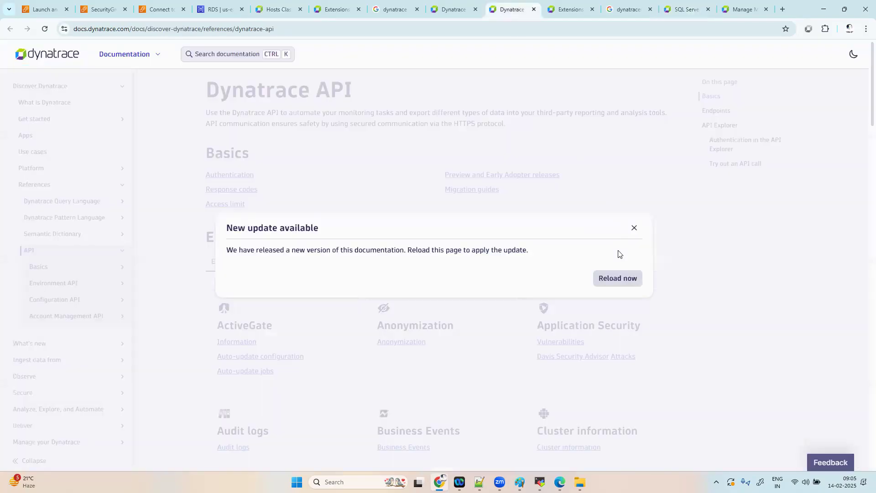
{"action": "left_click", "coordinate": [634, 228]}
{"action": "left_click", "coordinate": [569, 9]}
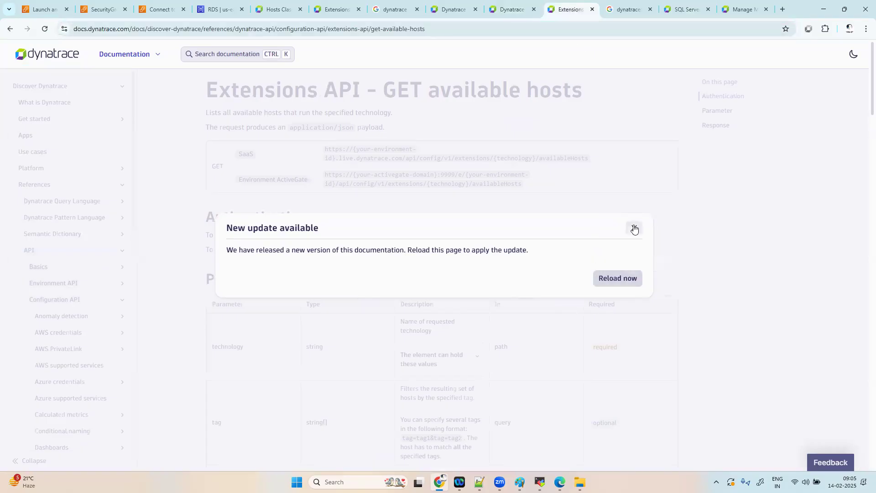
{"action": "left_click", "coordinate": [634, 228]}
Read the Extensions 2.0 concepts documentation on the architecture, Extension Execution Controller, ActiveGate group and data source types.
{"action": "left_click", "coordinate": [337, 9]}
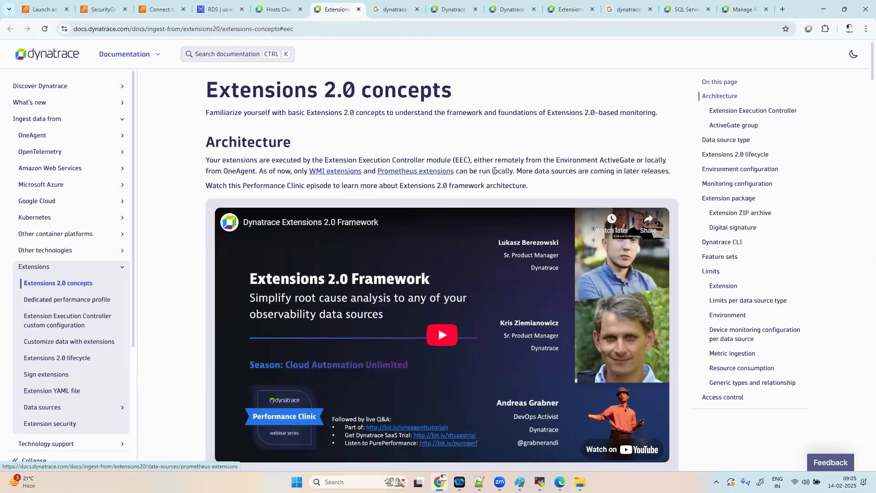
{"action": "scroll", "coordinate": [713, 340], "scroll_direction": "down", "scroll_amount": 1}
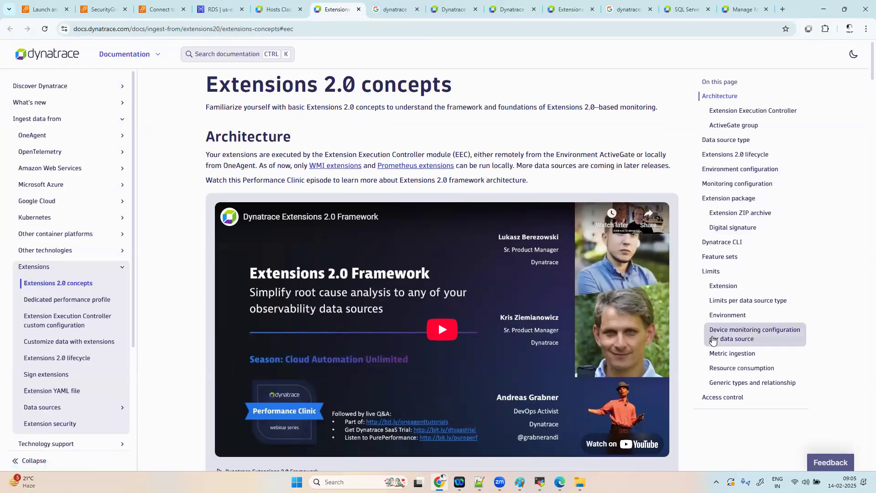
{"action": "scroll", "coordinate": [713, 340], "scroll_direction": "down", "scroll_amount": 5}
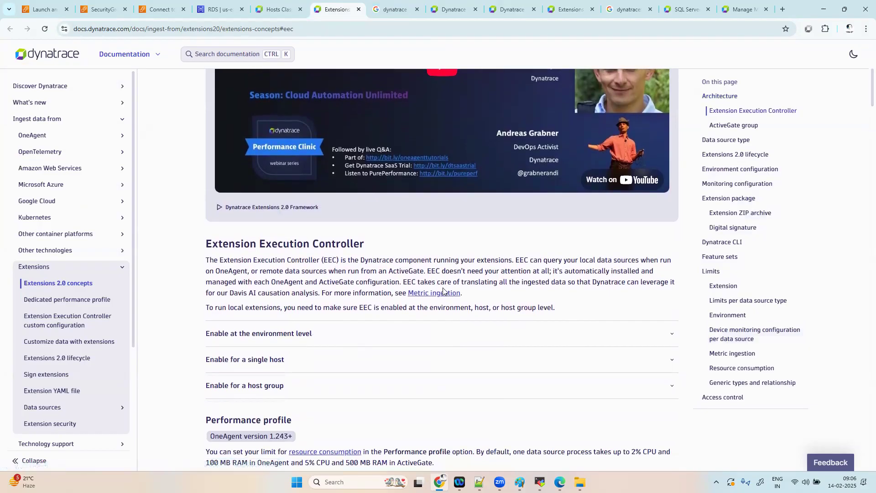
{"action": "scroll", "coordinate": [415, 323], "scroll_direction": "down", "scroll_amount": 3}
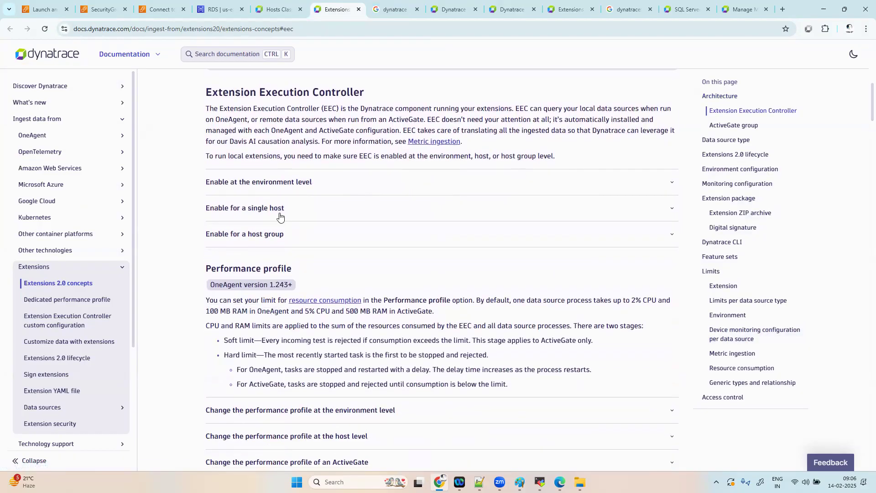
{"action": "scroll", "coordinate": [406, 296], "scroll_direction": "down", "scroll_amount": 3}
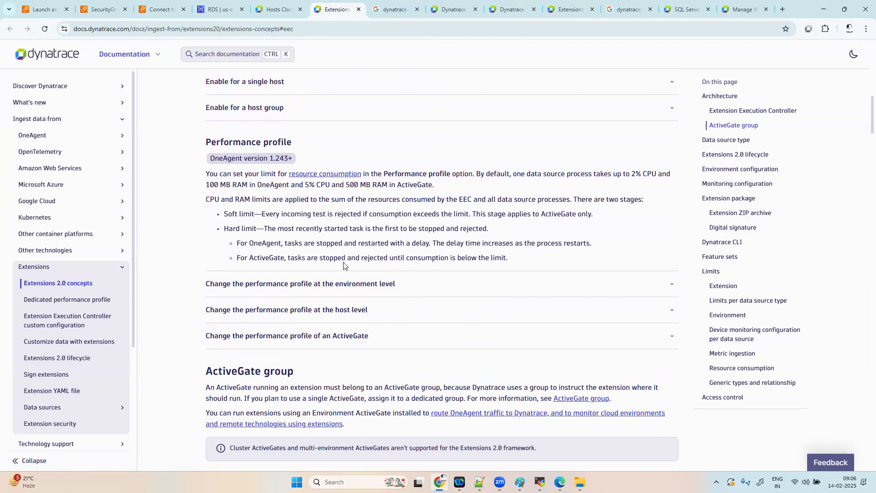
{"action": "scroll", "coordinate": [344, 265], "scroll_direction": "down", "scroll_amount": 5}
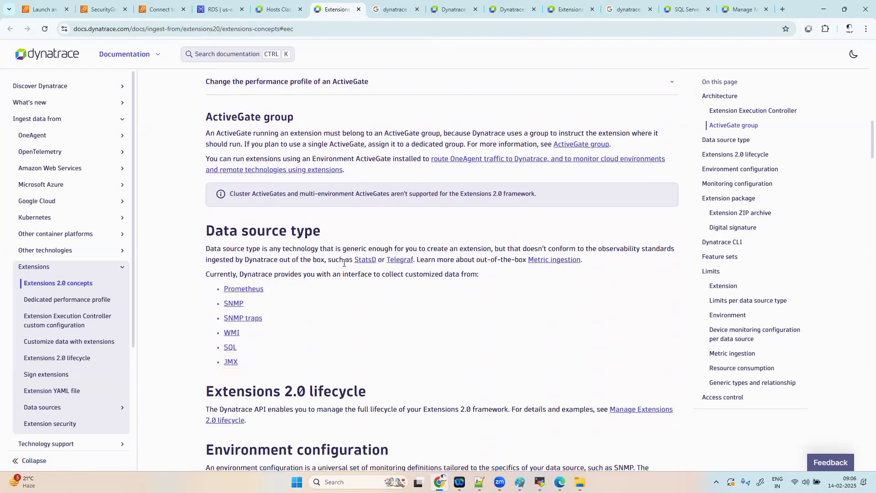
{"action": "scroll", "coordinate": [343, 263], "scroll_direction": "down", "scroll_amount": 2}
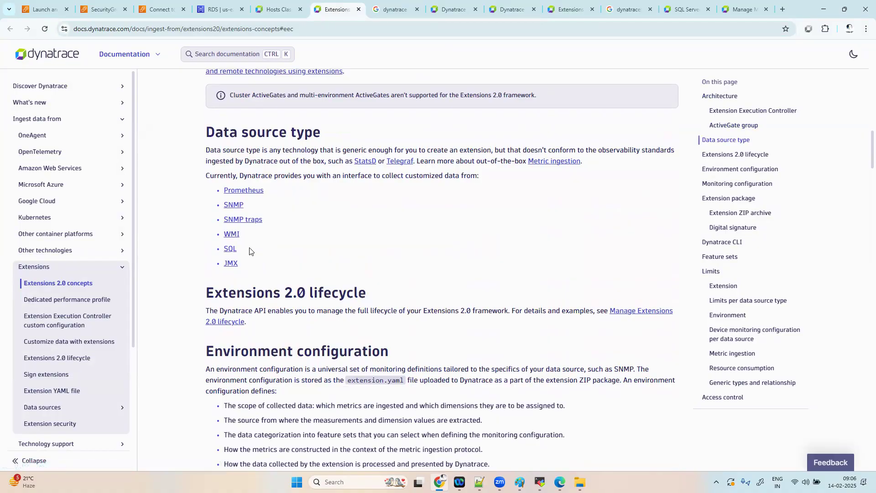
Skim the rest of the Extensions 2.0 concepts page, from environment and monitoring configuration through limits to access control.
{"action": "scroll", "coordinate": [348, 271], "scroll_direction": "down", "scroll_amount": 9}
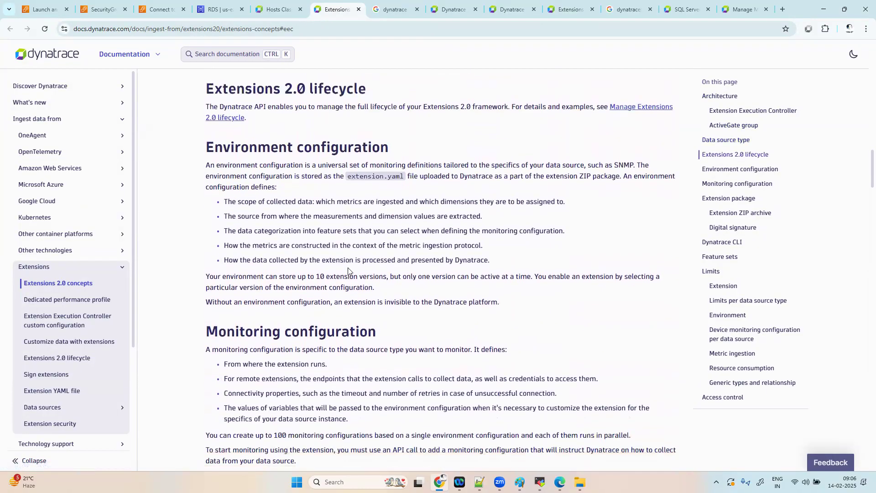
{"action": "scroll", "coordinate": [348, 271], "scroll_direction": "down", "scroll_amount": 9}
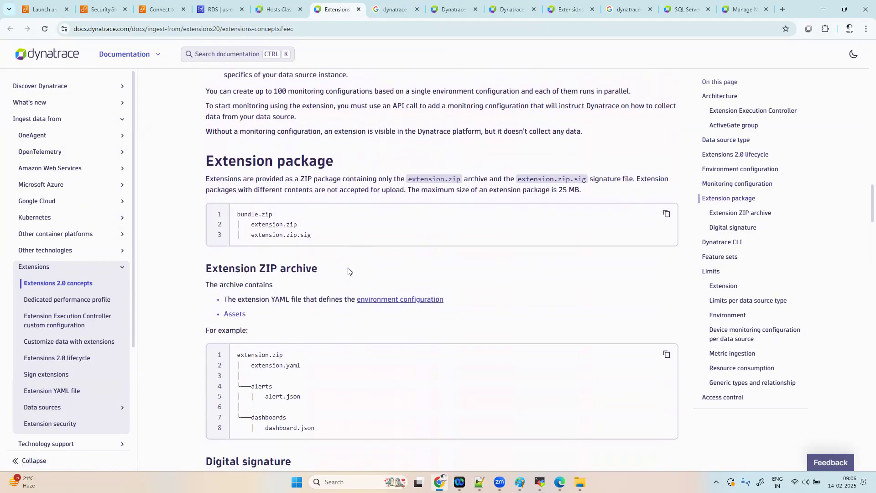
{"action": "scroll", "coordinate": [348, 271], "scroll_direction": "down", "scroll_amount": 6}
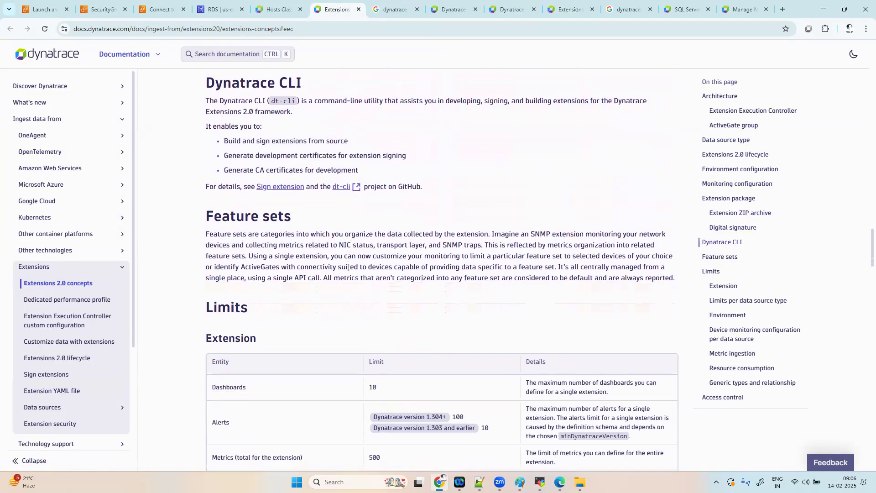
{"action": "scroll", "coordinate": [348, 271], "scroll_direction": "down", "scroll_amount": 5}
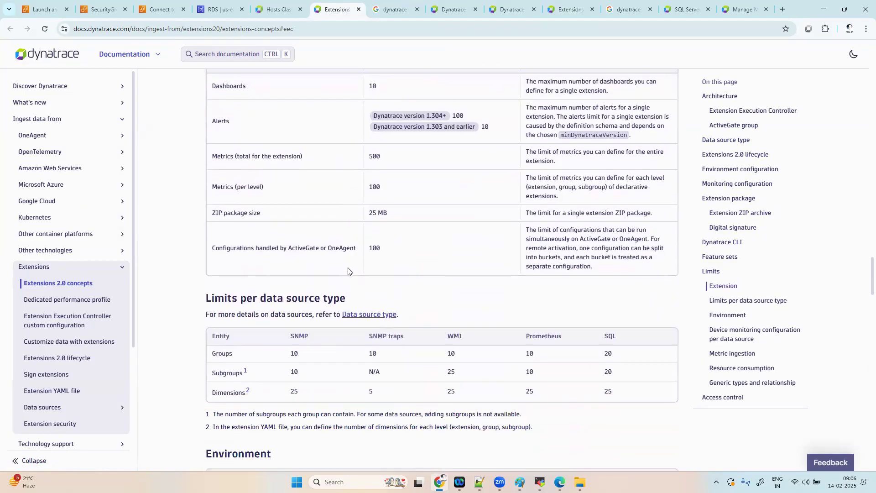
{"action": "scroll", "coordinate": [348, 271], "scroll_direction": "up", "scroll_amount": 3}
{"action": "scroll", "coordinate": [347, 270], "scroll_direction": "down", "scroll_amount": 11}
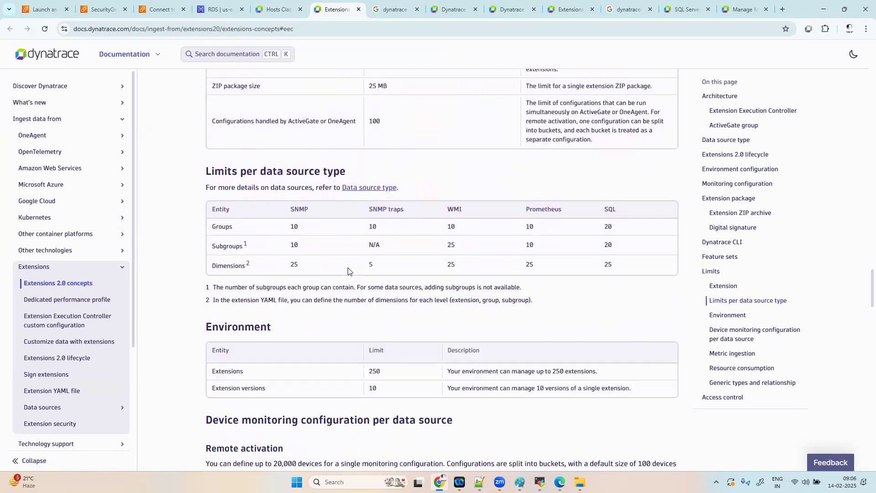
{"action": "scroll", "coordinate": [348, 271], "scroll_direction": "down", "scroll_amount": 12}
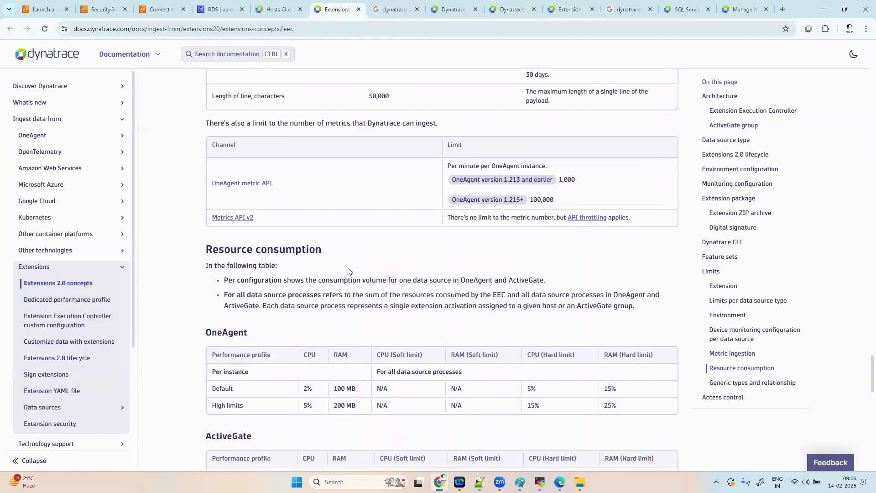
{"action": "scroll", "coordinate": [348, 271], "scroll_direction": "down", "scroll_amount": 15}
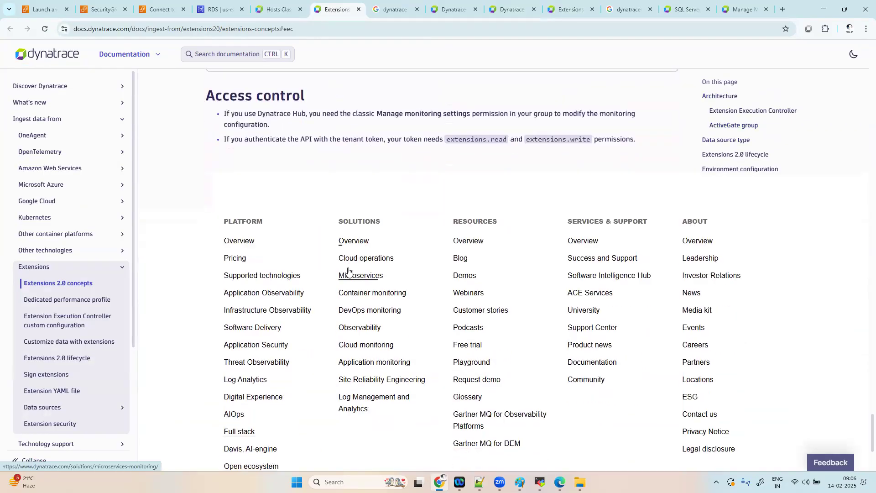
{"action": "scroll", "coordinate": [348, 271], "scroll_direction": "up", "scroll_amount": 20}
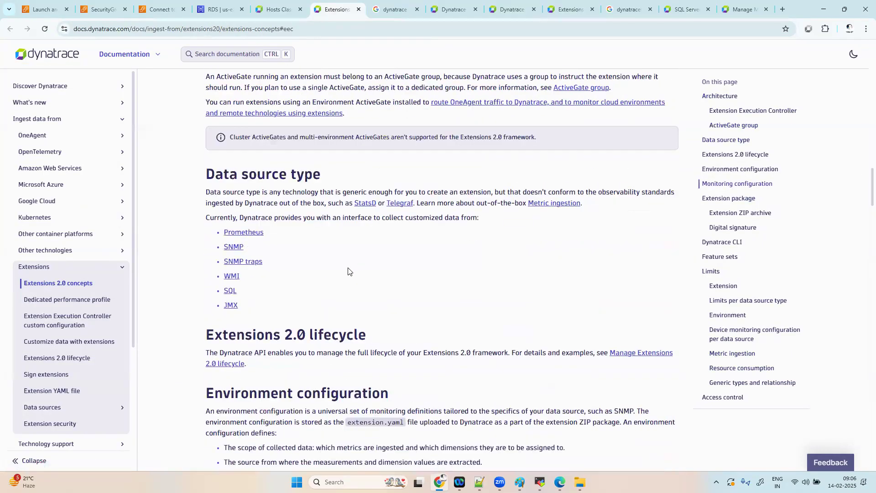
{"action": "scroll", "coordinate": [348, 271], "scroll_direction": "up", "scroll_amount": 15}
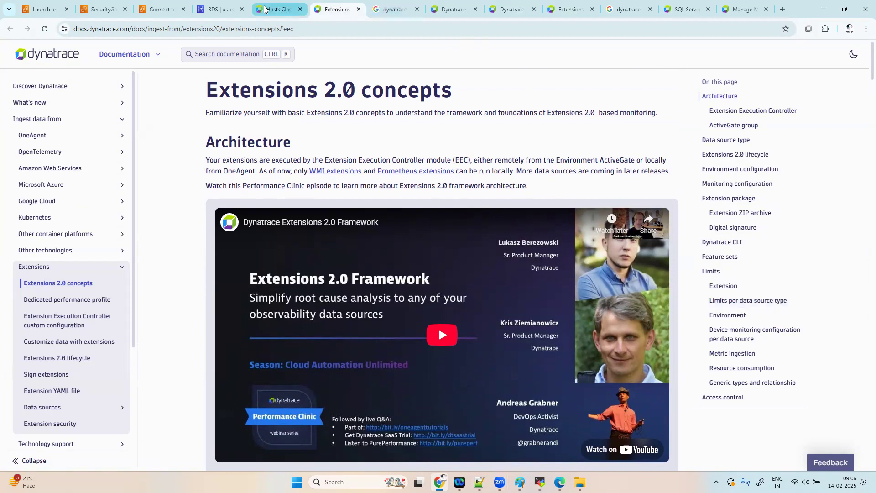
Return to the mssqlserver host settings and examine the Extension Execution Controller configuration.
{"action": "left_click", "coordinate": [454, 3]}
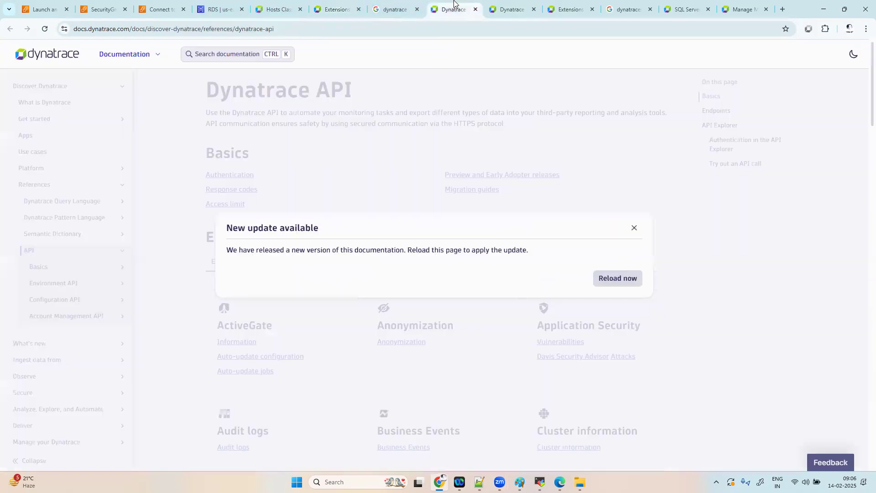
{"action": "left_click", "coordinate": [513, 4]}
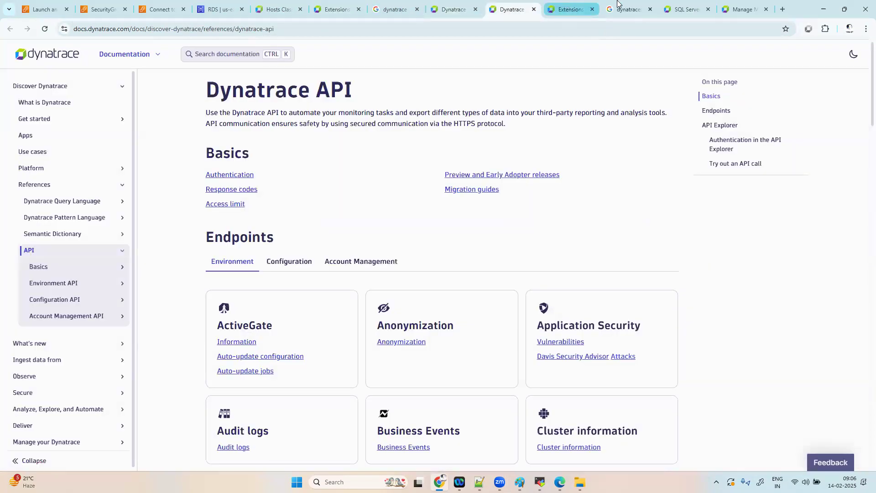
{"action": "left_click", "coordinate": [272, 4]}
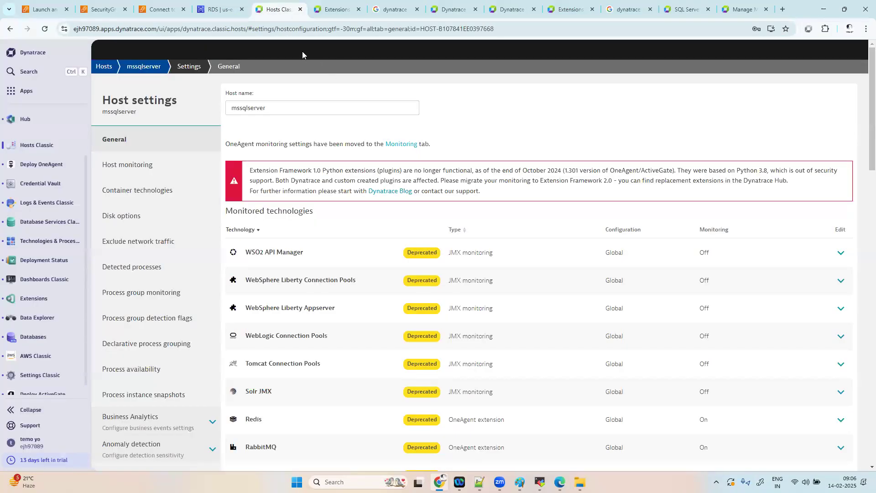
{"action": "scroll", "coordinate": [190, 318], "scroll_direction": "down", "scroll_amount": 3}
{"action": "scroll", "coordinate": [189, 317], "scroll_direction": "down", "scroll_amount": 4}
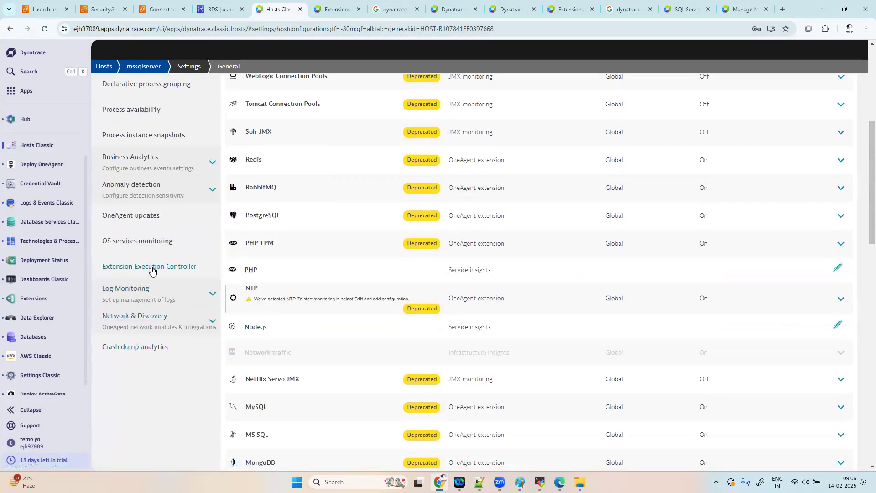
{"action": "left_click", "coordinate": [151, 267]}
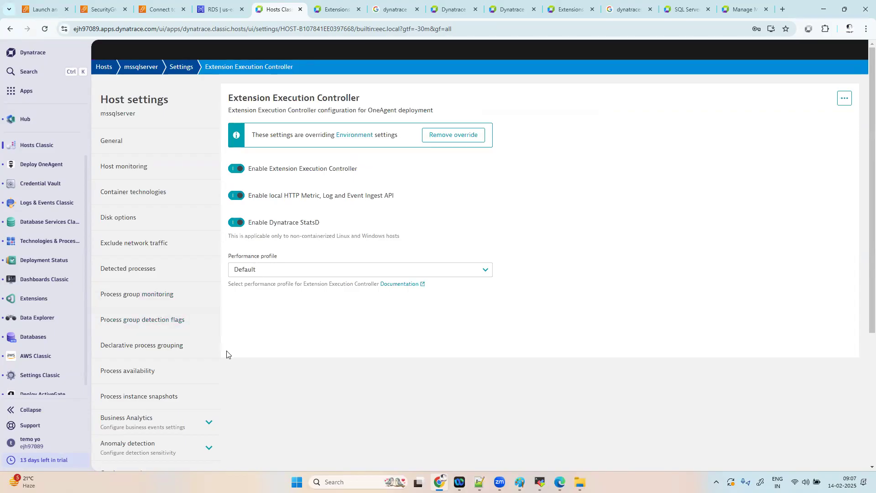
{"action": "scroll", "coordinate": [183, 400], "scroll_direction": "down", "scroll_amount": 2}
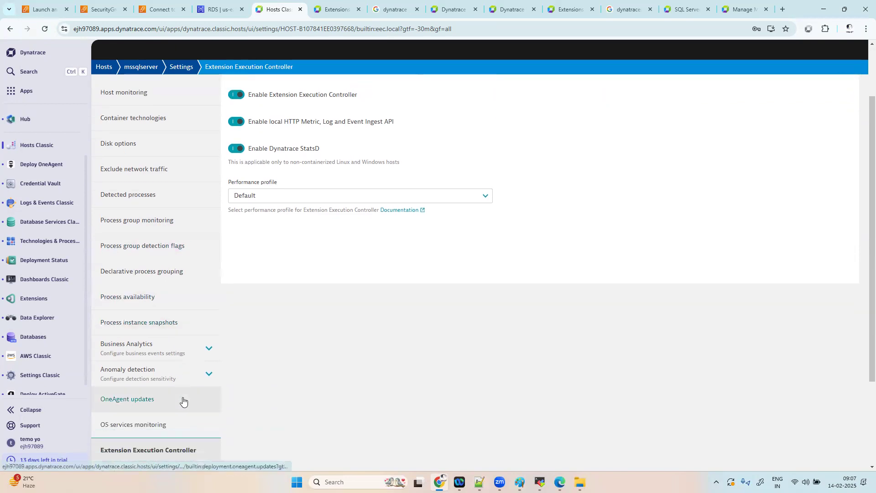
{"action": "scroll", "coordinate": [182, 400], "scroll_direction": "down", "scroll_amount": 3}
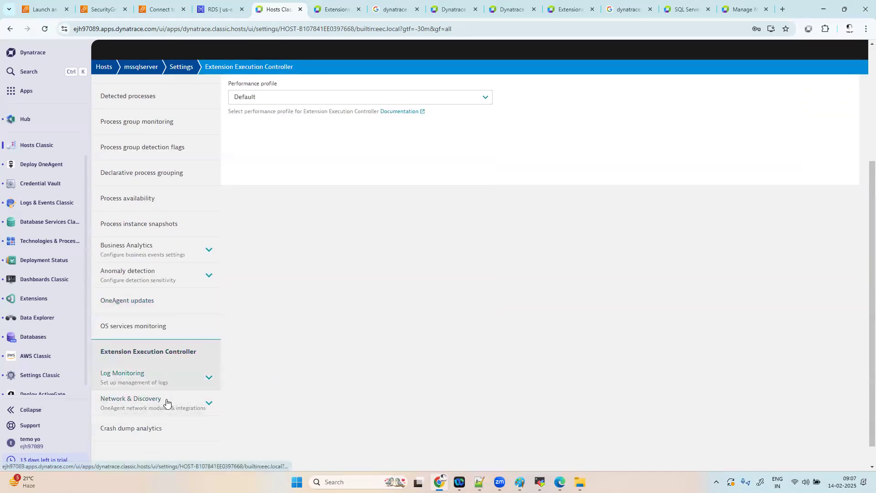
{"action": "scroll", "coordinate": [278, 327], "scroll_direction": "up", "scroll_amount": 5}
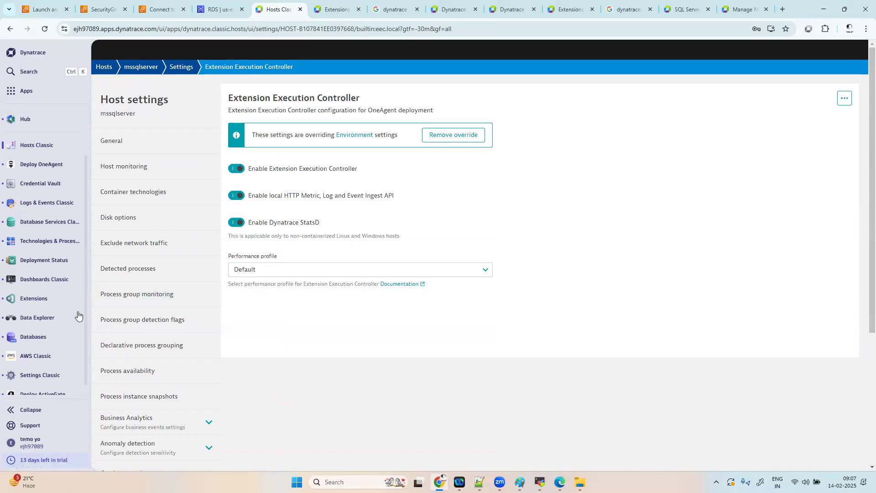
Go back to the Microsoft SQL Server (local) extension, open the mssqlserver configuration's status events, and run their query.
{"action": "left_click", "coordinate": [34, 301]}
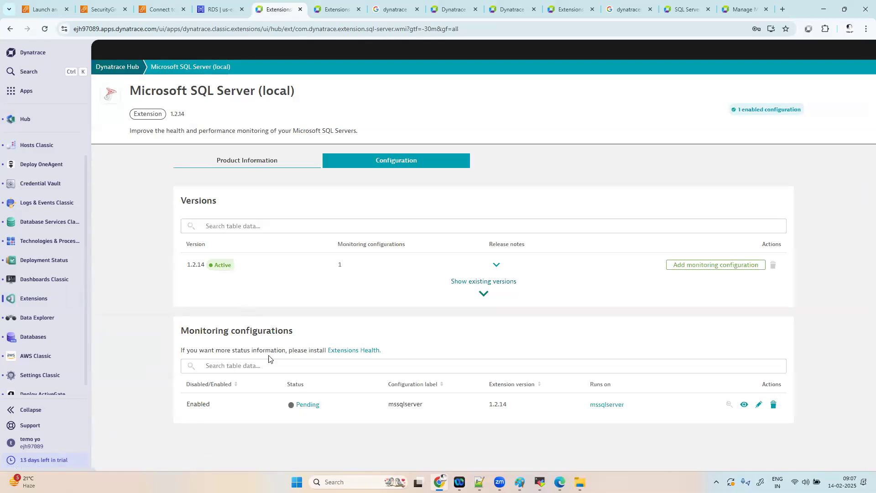
{"action": "left_click", "coordinate": [304, 405]}
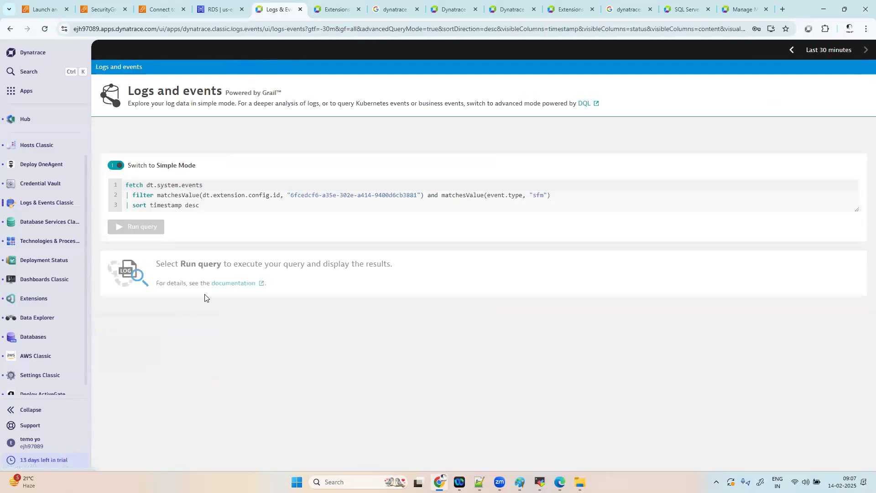
{"action": "left_click", "coordinate": [145, 201]}
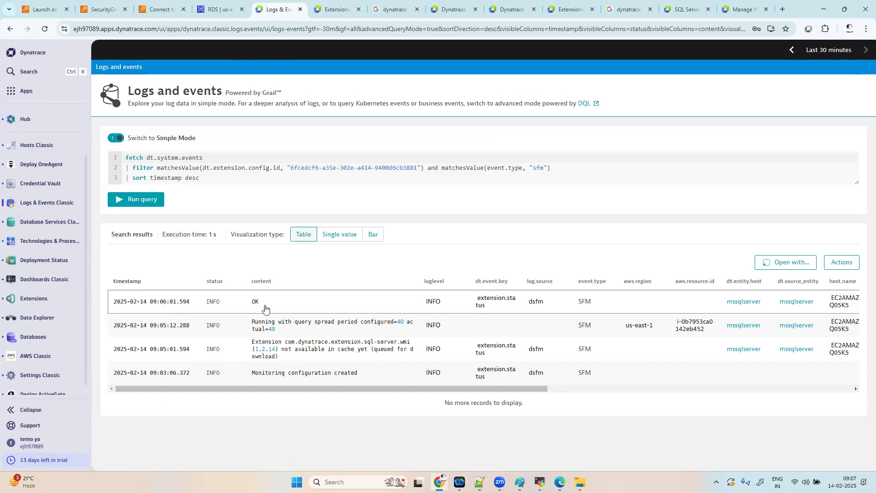
Rerun the mssqlserver configuration's event query several times to look for newer status events.
{"action": "left_click", "coordinate": [150, 203]}
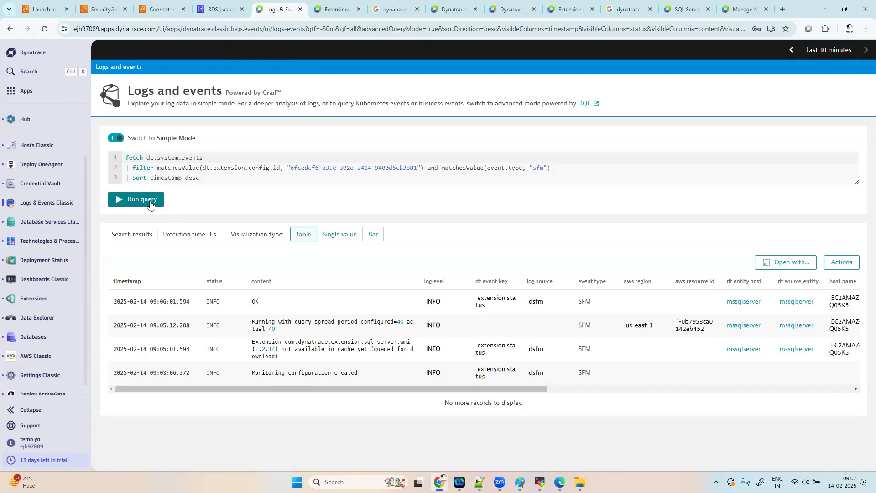
{"action": "left_click", "coordinate": [150, 204]}
{"action": "left_click", "coordinate": [150, 203]}
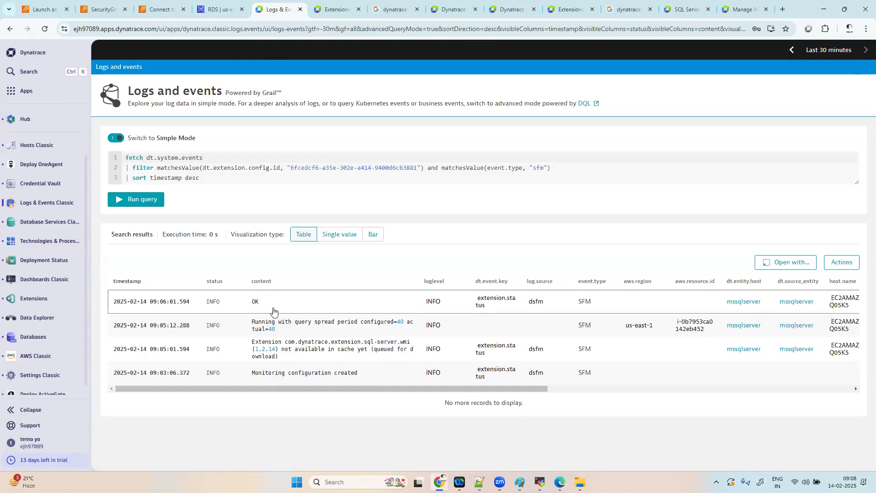
{"action": "left_click", "coordinate": [149, 205]}
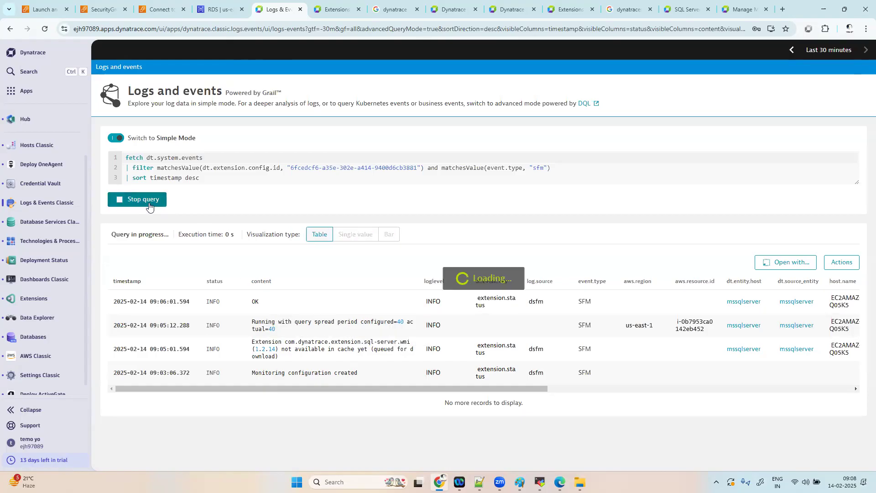
{"action": "left_click", "coordinate": [149, 205]}
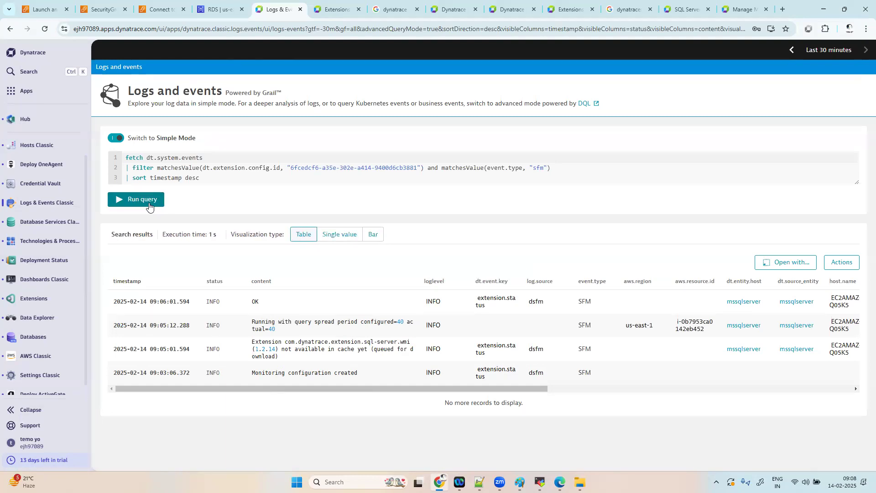
Rerun the mssqlserver event query, reopen its status events from the Microsoft SQL Server (local) extension, and run the query there.
{"action": "left_click", "coordinate": [149, 204]}
{"action": "left_click", "coordinate": [149, 204]}
{"action": "left_click", "coordinate": [149, 204]}
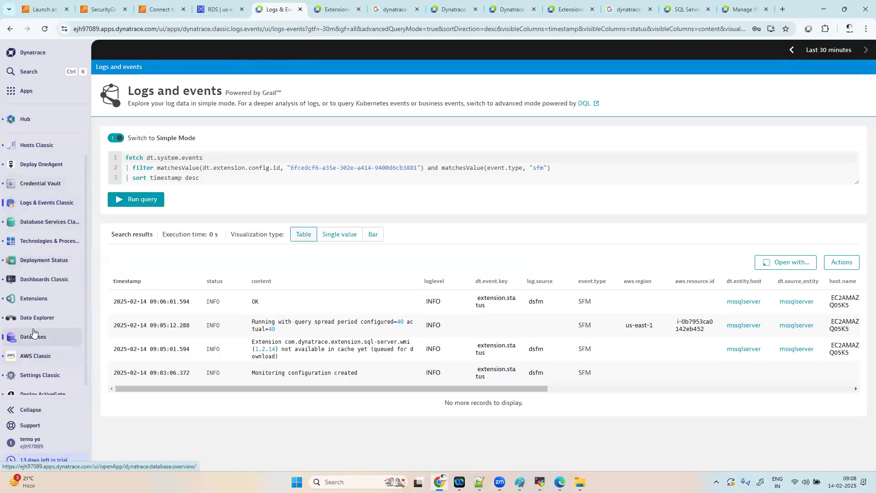
{"action": "left_click", "coordinate": [41, 300]}
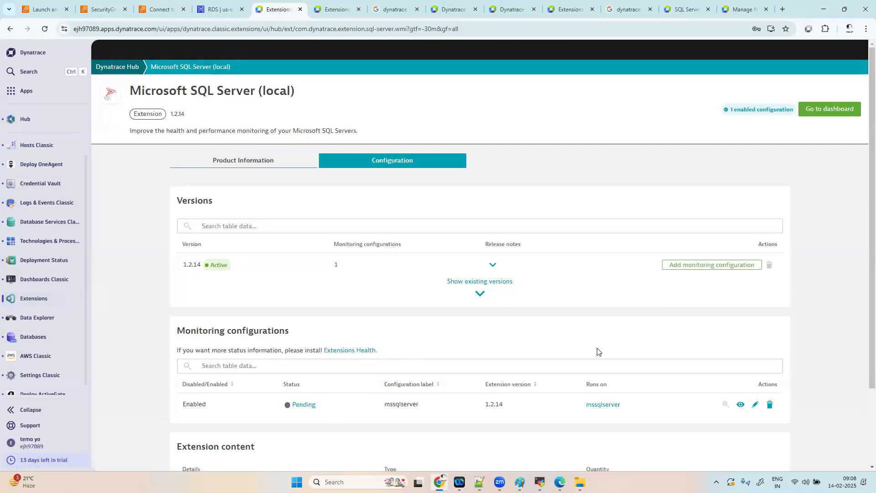
{"action": "scroll", "coordinate": [580, 299], "scroll_direction": "down", "scroll_amount": 2}
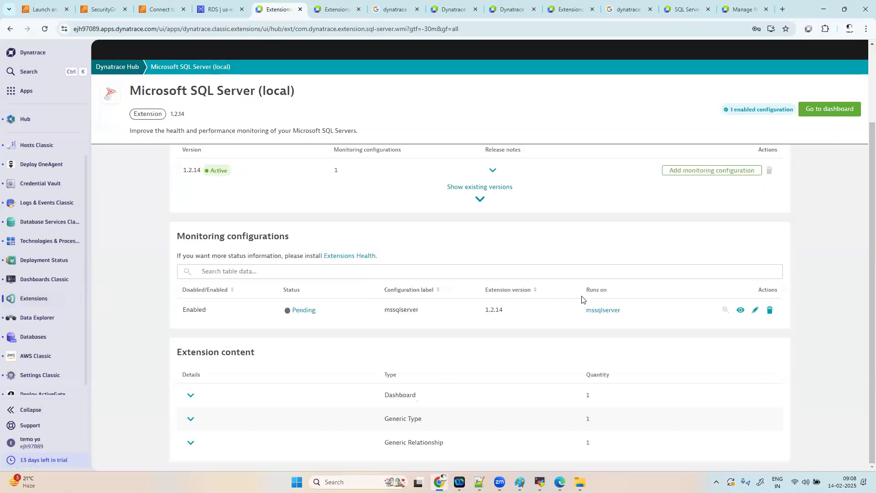
{"action": "left_click", "coordinate": [305, 310]}
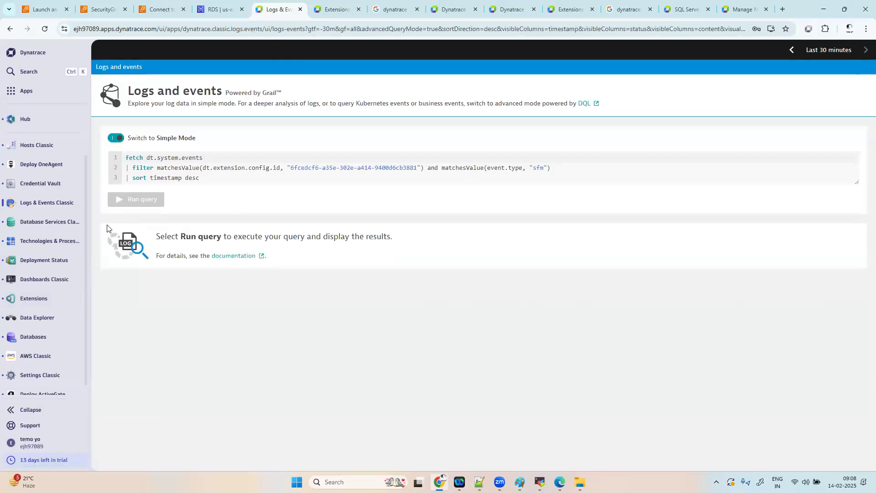
{"action": "left_click", "coordinate": [158, 199]}
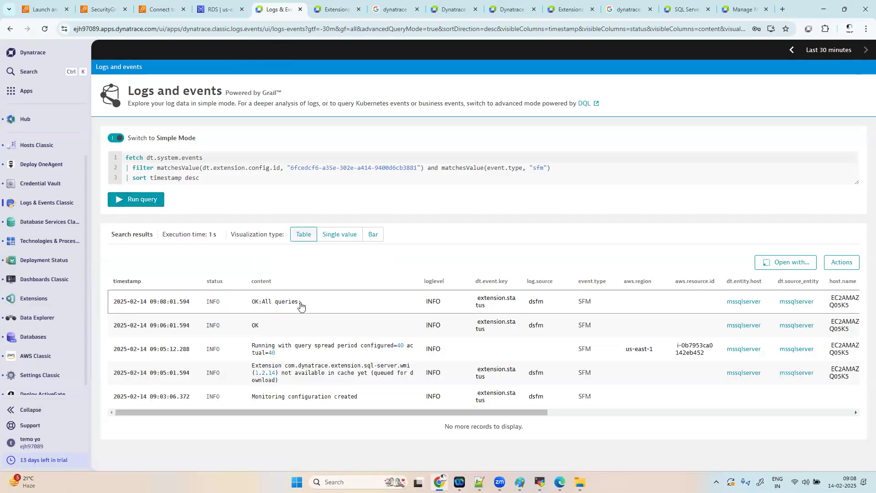
Refresh the event results repeatedly, recheck the mssqlserver configuration's status in the extension, and query its events again.
{"action": "left_click", "coordinate": [146, 202]}
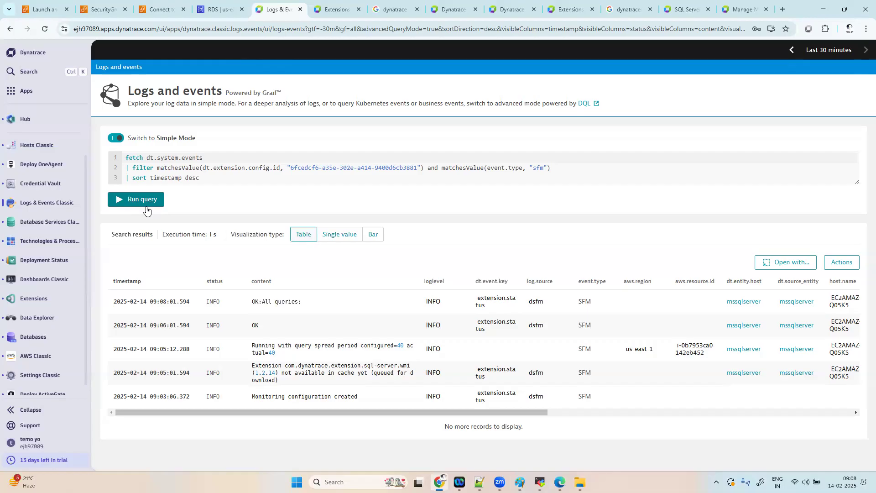
{"action": "left_click", "coordinate": [149, 204]}
{"action": "left_click", "coordinate": [149, 203]}
{"action": "left_click", "coordinate": [149, 204]}
{"action": "left_click", "coordinate": [149, 204]}
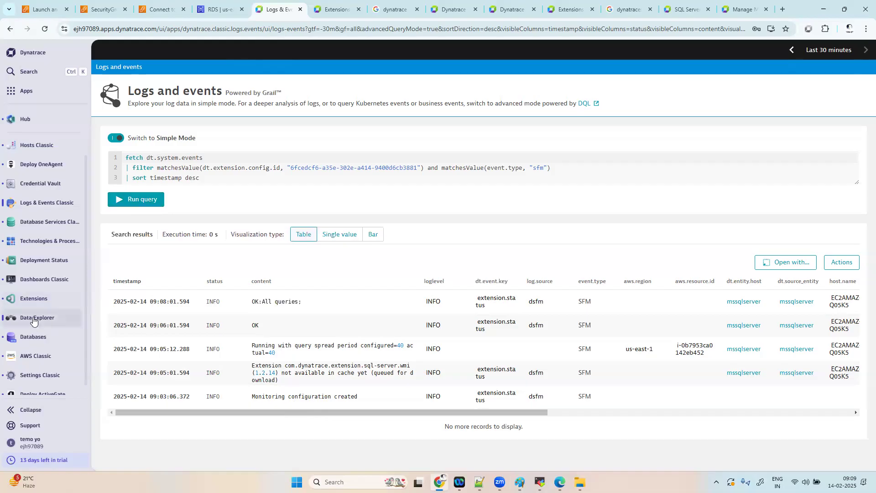
{"action": "left_click", "coordinate": [38, 300]}
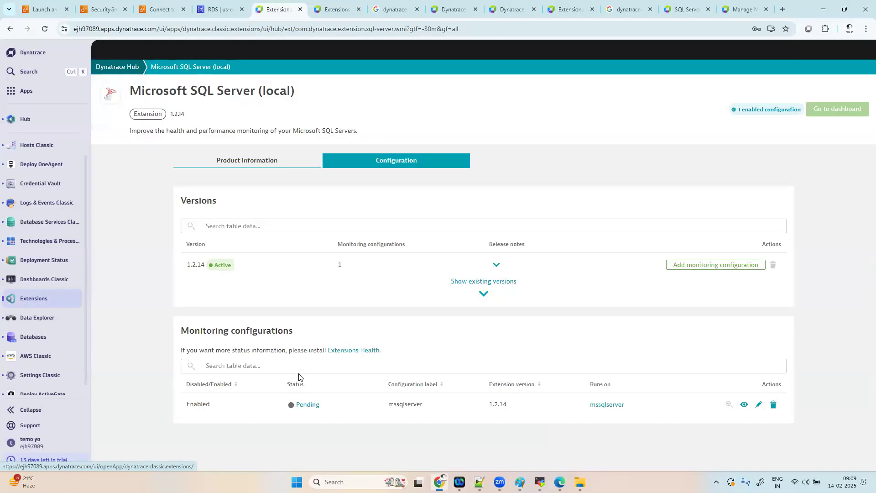
{"action": "left_click", "coordinate": [307, 405]}
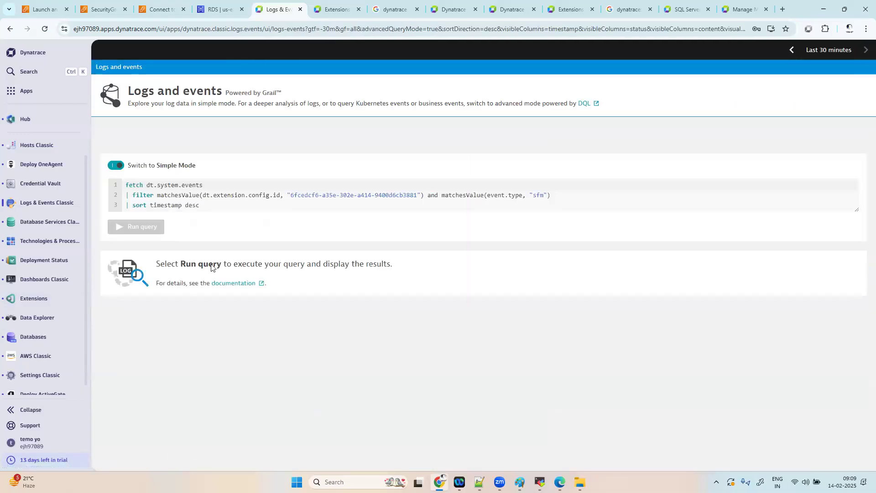
{"action": "left_click", "coordinate": [146, 201]}
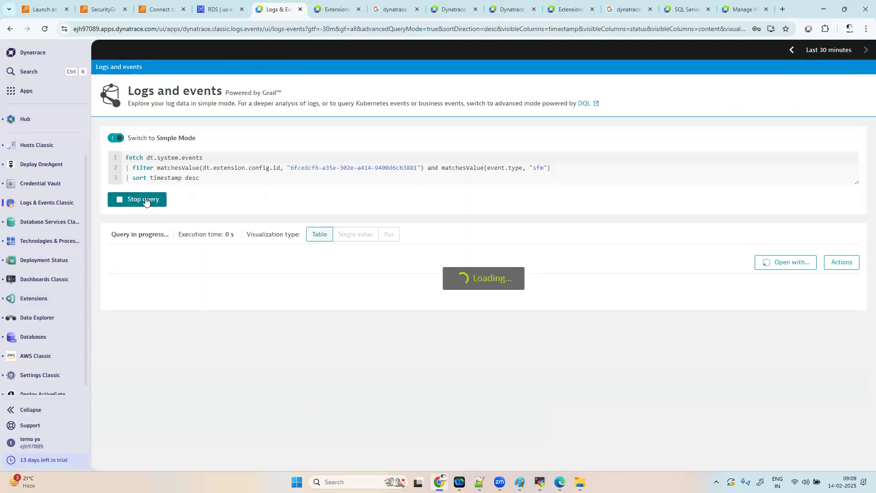
Keep rerunning the mssqlserver event query to look for newer extension status entries.
{"action": "left_click", "coordinate": [145, 200]}
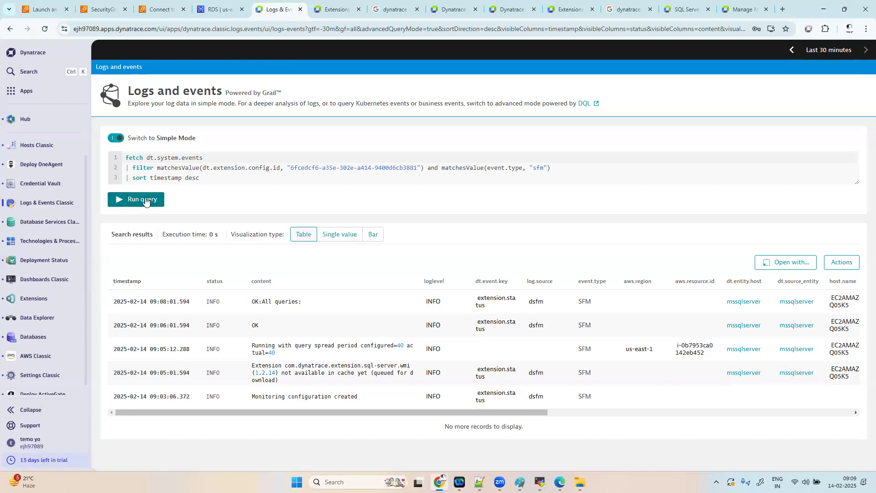
{"action": "left_click", "coordinate": [145, 201]}
{"action": "left_click", "coordinate": [145, 201]}
{"action": "left_click", "coordinate": [145, 201]}
{"action": "left_click", "coordinate": [145, 200]}
{"action": "left_click", "coordinate": [145, 200]}
{"action": "left_click", "coordinate": [145, 200]}
{"action": "left_click", "coordinate": [145, 200]}
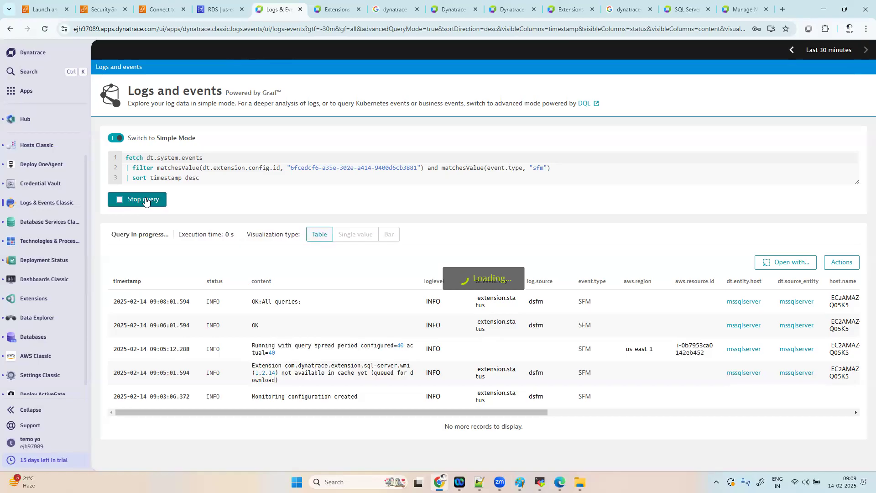
{"action": "left_click", "coordinate": [145, 200]}
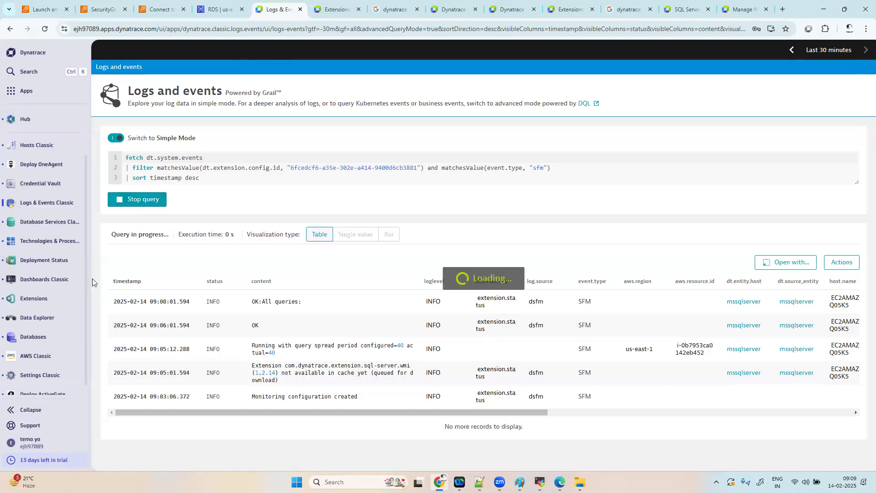
Recheck the mssqlserver configuration's status in the extension, then open its SQL Server (Local) dashboard and review the monitoring tiles.
{"action": "left_click", "coordinate": [42, 302]}
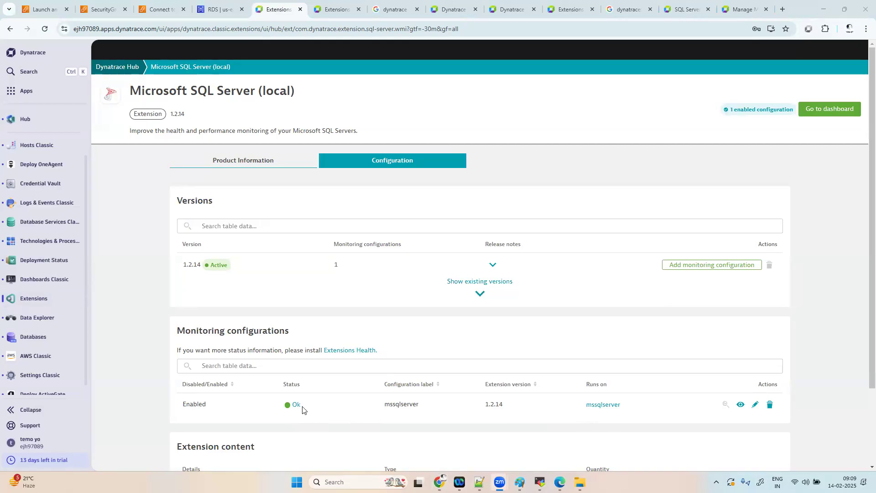
{"action": "left_click", "coordinate": [822, 110]}
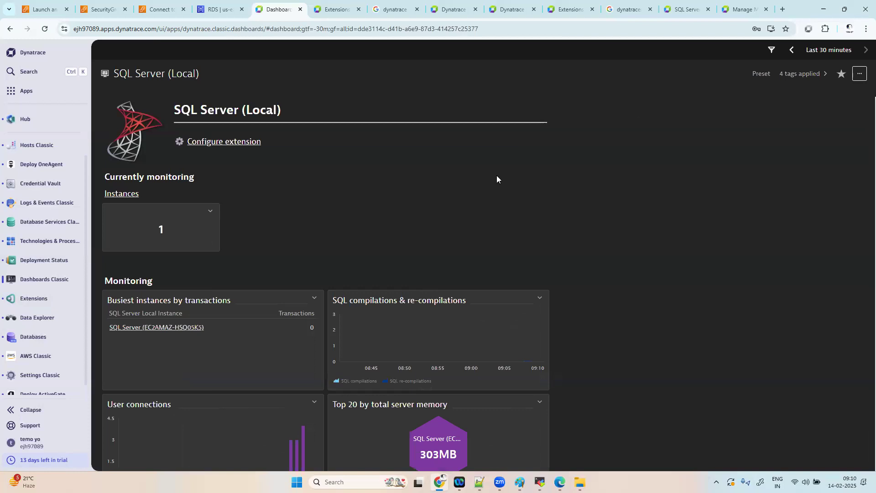
{"action": "scroll", "coordinate": [294, 338], "scroll_direction": "down", "scroll_amount": 1}
{"action": "scroll", "coordinate": [294, 335], "scroll_direction": "up", "scroll_amount": 1}
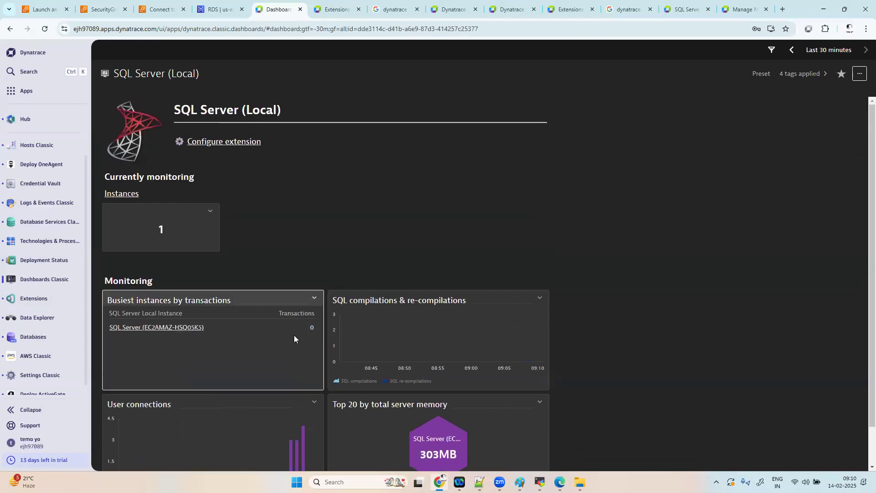
{"action": "scroll", "coordinate": [294, 335], "scroll_direction": "down", "scroll_amount": 1}
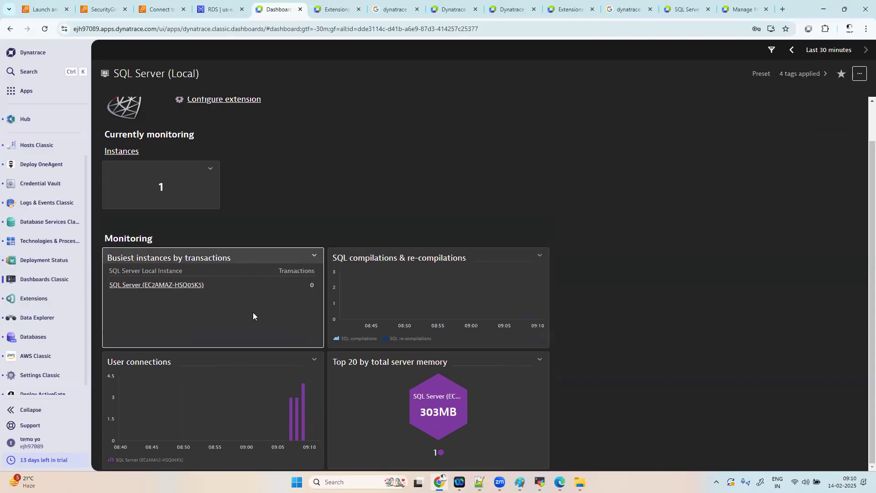
Switch to Paint and start a new blank canvas, discarding the existing drawing without saving.
{"action": "left_click", "coordinate": [520, 481]}
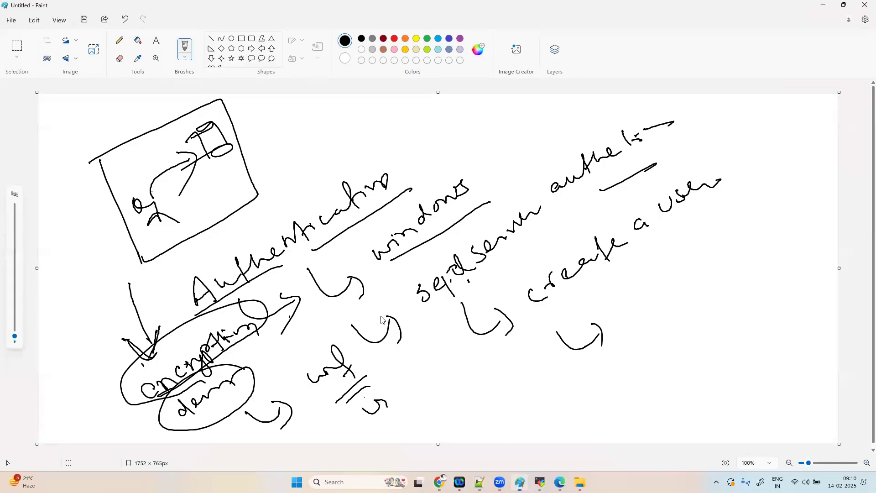
{"action": "left_click", "coordinate": [11, 20]}
{"action": "left_click", "coordinate": [31, 37]}
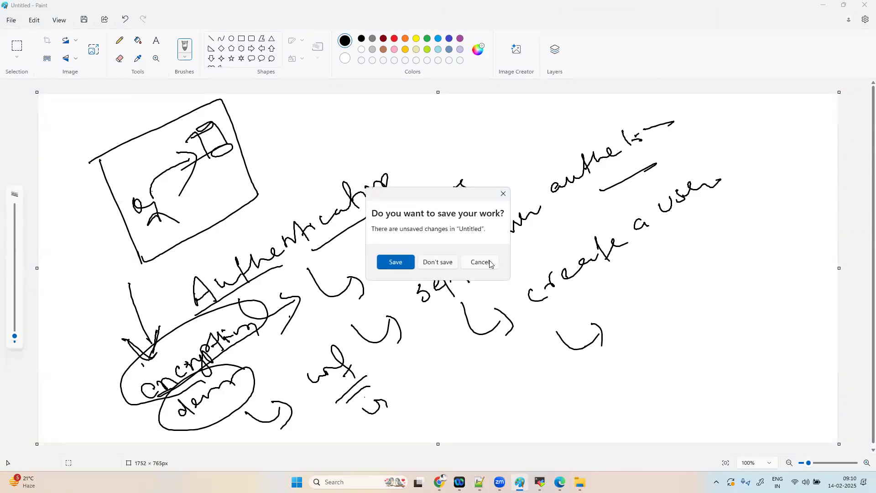
{"action": "left_click", "coordinate": [445, 263]}
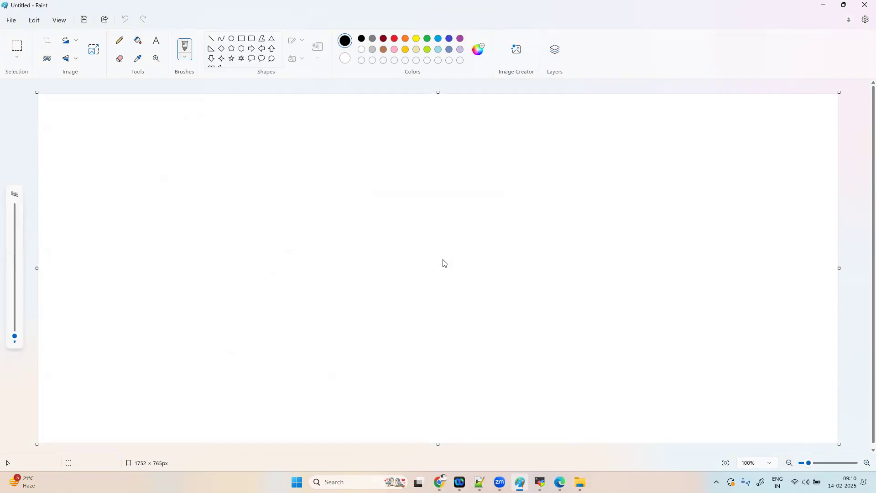
Handwrite "standalone DB" on the canvas, with an arrow leading to an underlined "oneagent".
{"action": "mouse_move", "coordinate": [251, 223]}
{"action": "left_mouse_down"}
{"action": "mouse_move", "coordinate": [258, 235]}
{"action": "mouse_move", "coordinate": [265, 231]}
{"action": "left_mouse_up"}
{"action": "left_click_drag", "start_coordinate": [276, 208], "coordinate": [285, 237]}
{"action": "mouse_move", "coordinate": [272, 231]}
{"action": "left_mouse_down"}
{"action": "mouse_move", "coordinate": [335, 204]}
{"action": "mouse_move", "coordinate": [343, 209]}
{"action": "mouse_move", "coordinate": [405, 165]}
{"action": "mouse_move", "coordinate": [413, 173]}
{"action": "left_mouse_up"}
{"action": "mouse_move", "coordinate": [433, 143]}
{"action": "left_mouse_down"}
{"action": "mouse_move", "coordinate": [445, 155]}
{"action": "mouse_move", "coordinate": [461, 153]}
{"action": "left_mouse_up"}
{"action": "mouse_move", "coordinate": [358, 219]}
{"action": "left_mouse_down"}
{"action": "mouse_move", "coordinate": [376, 250]}
{"action": "mouse_move", "coordinate": [382, 230]}
{"action": "left_mouse_up"}
{"action": "left_click", "coordinate": [383, 258]}
{"action": "mouse_move", "coordinate": [383, 231]}
{"action": "left_mouse_down"}
{"action": "mouse_move", "coordinate": [389, 257]}
{"action": "mouse_move", "coordinate": [436, 258]}
{"action": "mouse_move", "coordinate": [541, 195]}
{"action": "left_mouse_up"}
{"action": "left_click_drag", "start_coordinate": [436, 278], "coordinate": [559, 201]}
Continue the handwritten flow with arrows to "extensions enable" and "host settings", double-underlining the last note.
{"action": "mouse_move", "coordinate": [491, 264]}
{"action": "left_mouse_down"}
{"action": "mouse_move", "coordinate": [527, 269]}
{"action": "mouse_move", "coordinate": [573, 236]}
{"action": "left_mouse_up"}
{"action": "mouse_move", "coordinate": [570, 233]}
{"action": "left_mouse_down"}
{"action": "mouse_move", "coordinate": [560, 256]}
{"action": "mouse_move", "coordinate": [583, 214]}
{"action": "mouse_move", "coordinate": [593, 236]}
{"action": "mouse_move", "coordinate": [596, 215]}
{"action": "left_mouse_up"}
{"action": "mouse_move", "coordinate": [595, 221]}
{"action": "left_mouse_down"}
{"action": "mouse_move", "coordinate": [603, 213]}
{"action": "mouse_move", "coordinate": [615, 220]}
{"action": "mouse_move", "coordinate": [686, 170]}
{"action": "mouse_move", "coordinate": [751, 143]}
{"action": "left_mouse_up"}
{"action": "left_click_drag", "start_coordinate": [644, 221], "coordinate": [666, 249]}
{"action": "left_click_drag", "start_coordinate": [676, 231], "coordinate": [667, 249]}
{"action": "left_click_drag", "start_coordinate": [588, 310], "coordinate": [598, 320]}
{"action": "mouse_move", "coordinate": [605, 303]}
{"action": "left_mouse_down"}
{"action": "mouse_move", "coordinate": [615, 314]}
{"action": "mouse_move", "coordinate": [639, 294]}
{"action": "mouse_move", "coordinate": [652, 302]}
{"action": "mouse_move", "coordinate": [656, 286]}
{"action": "left_mouse_up"}
{"action": "mouse_move", "coordinate": [672, 274]}
{"action": "left_mouse_down"}
{"action": "mouse_move", "coordinate": [720, 251]}
{"action": "mouse_move", "coordinate": [747, 271]}
{"action": "left_mouse_up"}
{"action": "left_click_drag", "start_coordinate": [722, 296], "coordinate": [749, 284]}
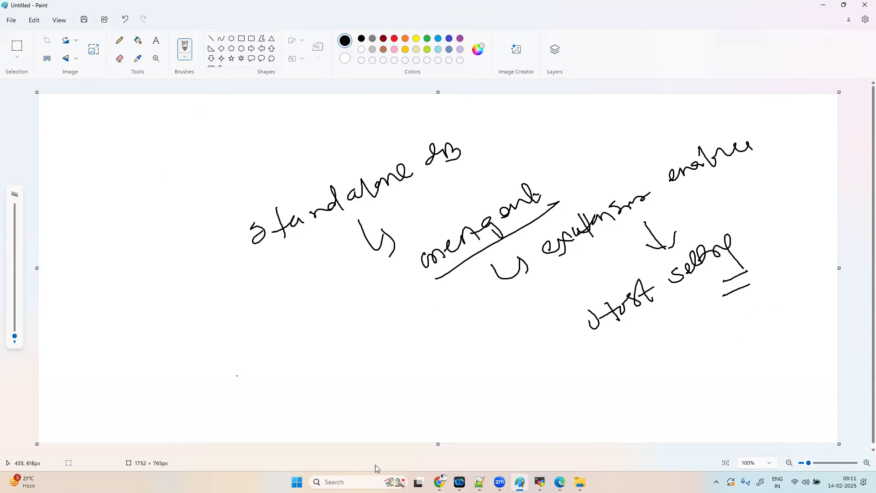
Switch to Dynatrace and examine the Extension Execution Controller settings of the mssqlserver host, then those of the environment.
{"action": "left_click", "coordinate": [439, 482]}
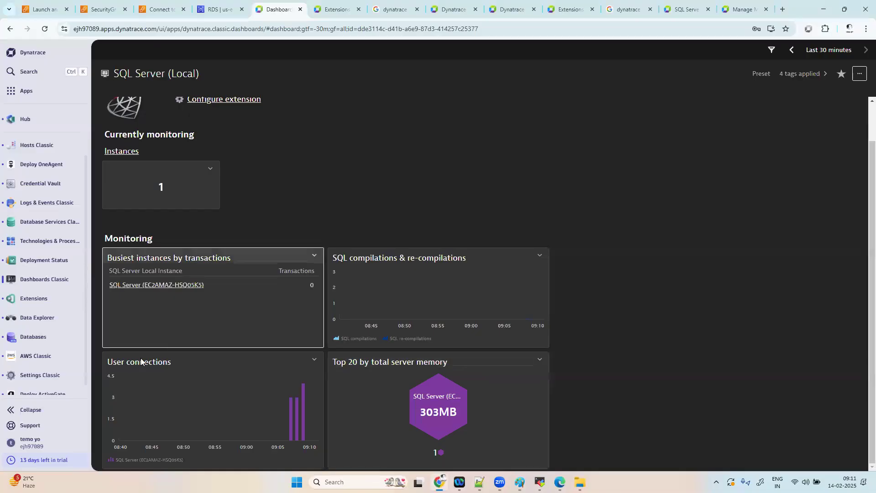
{"action": "left_click", "coordinate": [35, 144]}
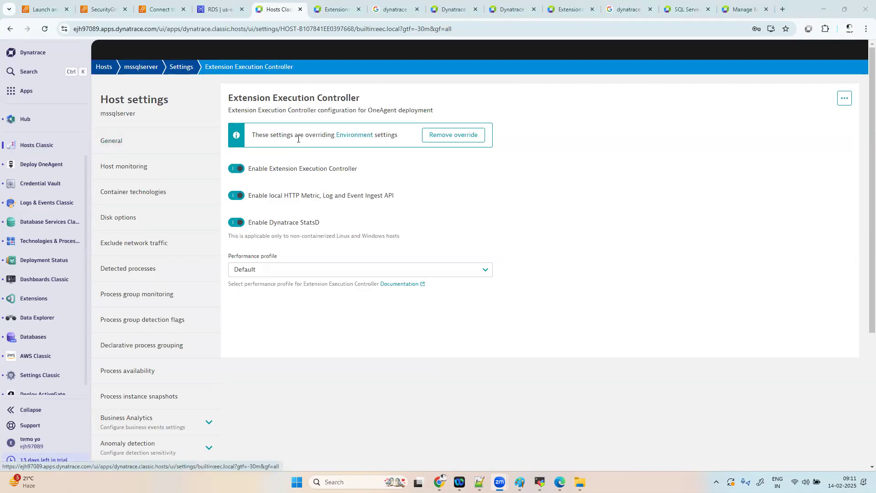
{"action": "left_click", "coordinate": [355, 138]}
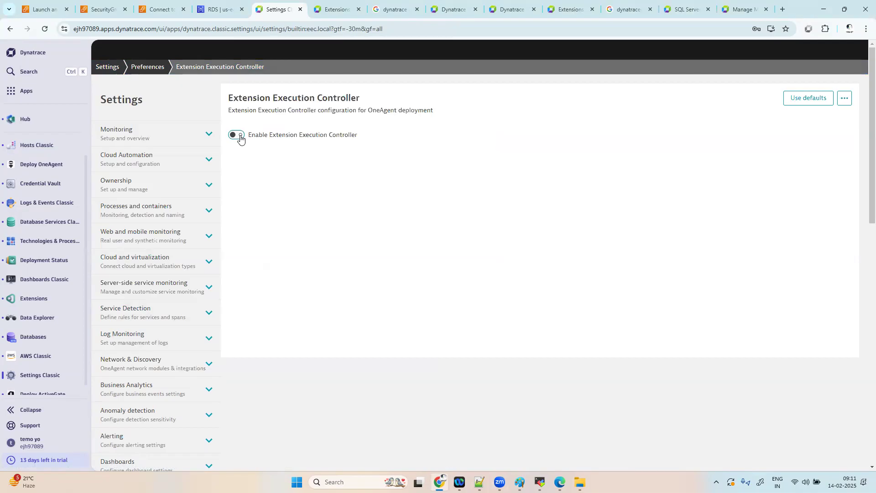
Try enabling the Extension Execution Controller at environment level to view its options, then discard the change.
{"action": "left_click", "coordinate": [237, 135]}
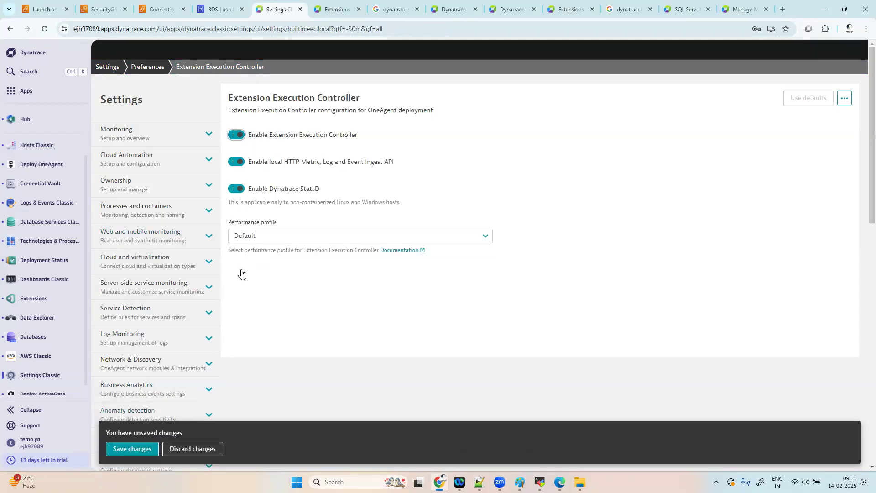
{"action": "left_click", "coordinate": [189, 451]}
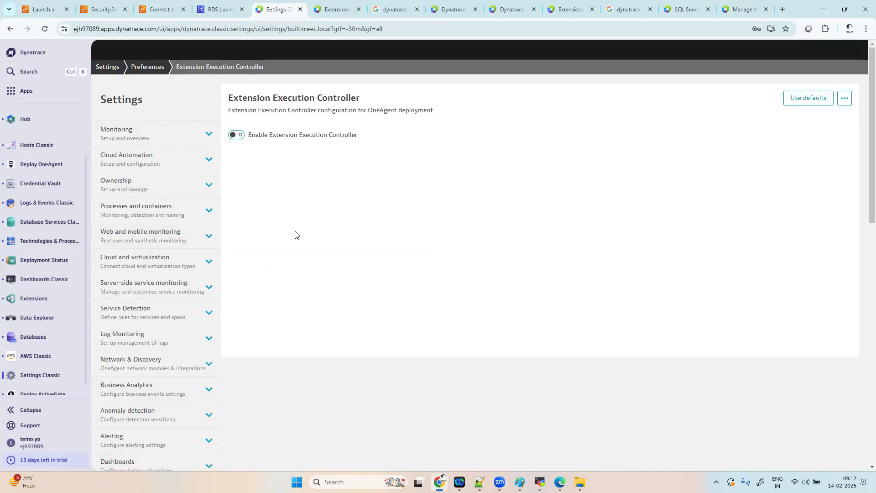
{"action": "left_click", "coordinate": [267, 135]}
Switch to Paint and underline the handwritten "extensions enable" with one long diagonal stroke.
{"action": "mouse_move", "coordinate": [479, 482]}
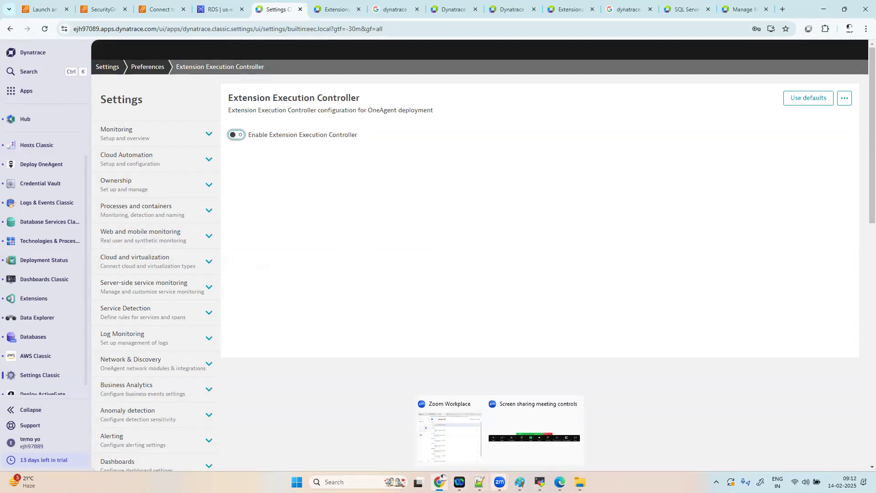
{"action": "mouse_move", "coordinate": [560, 482]}
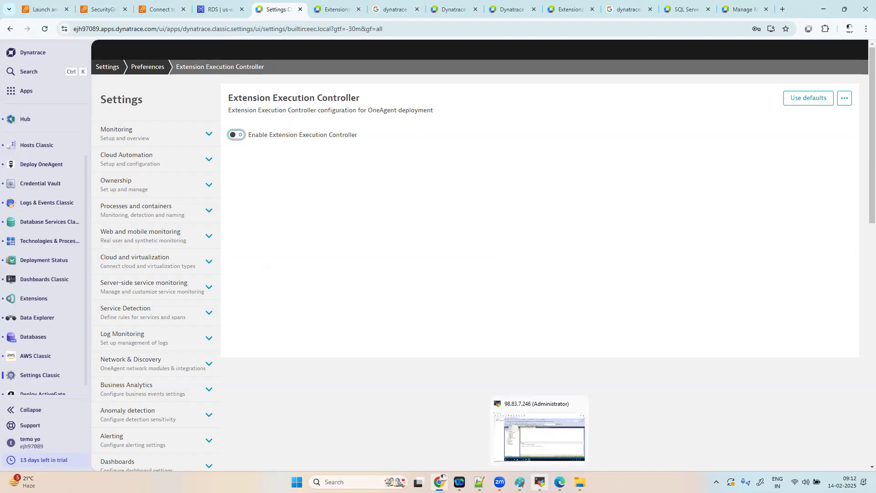
{"action": "left_click", "coordinate": [519, 482]}
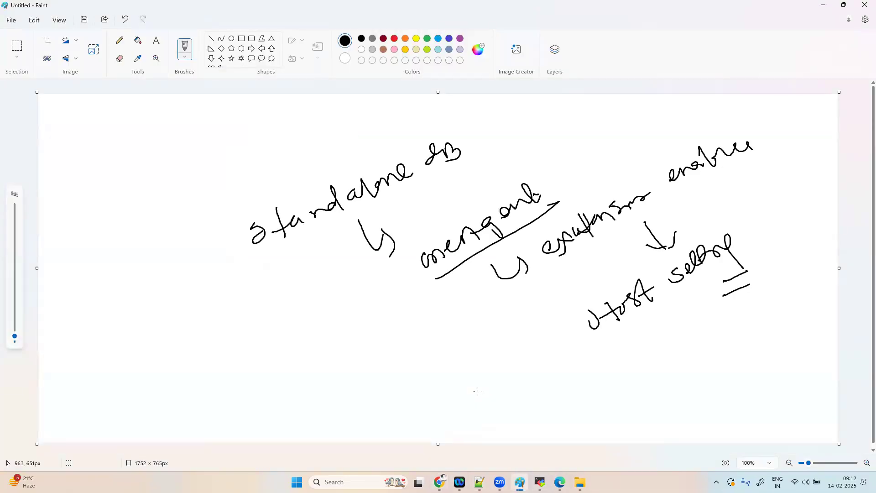
{"action": "left_click_drag", "start_coordinate": [584, 261], "coordinate": [768, 149]}
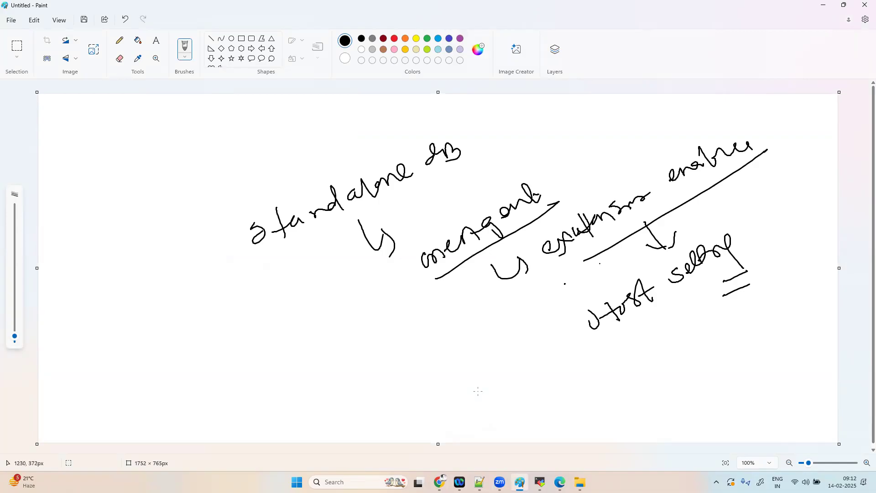
Underline the host setting note, handwrite an underlined "Global setting" below it, and draw a brace along the chain of notes.
{"action": "left_click_drag", "start_coordinate": [615, 338], "coordinate": [752, 275]}
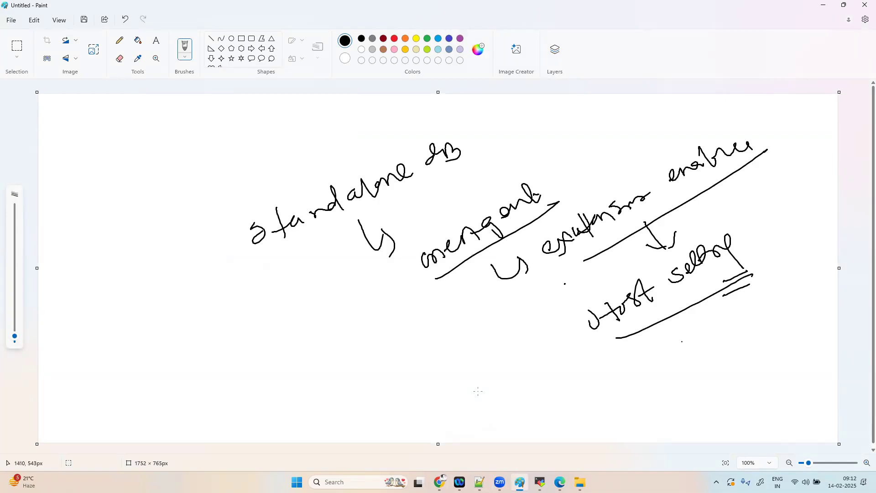
{"action": "mouse_move", "coordinate": [627, 365]}
{"action": "left_mouse_down"}
{"action": "mouse_move", "coordinate": [640, 378]}
{"action": "mouse_move", "coordinate": [653, 356]}
{"action": "mouse_move", "coordinate": [667, 357]}
{"action": "mouse_move", "coordinate": [641, 366]}
{"action": "mouse_move", "coordinate": [710, 380]}
{"action": "left_mouse_up"}
{"action": "left_click_drag", "start_coordinate": [696, 336], "coordinate": [711, 349]}
{"action": "mouse_move", "coordinate": [712, 336]}
{"action": "left_mouse_down"}
{"action": "mouse_move", "coordinate": [716, 344]}
{"action": "mouse_move", "coordinate": [738, 325]}
{"action": "mouse_move", "coordinate": [774, 315]}
{"action": "left_mouse_up"}
{"action": "mouse_move", "coordinate": [699, 381]}
{"action": "left_mouse_down"}
{"action": "mouse_move", "coordinate": [704, 395]}
{"action": "mouse_move", "coordinate": [738, 358]}
{"action": "mouse_move", "coordinate": [775, 367]}
{"action": "mouse_move", "coordinate": [775, 375]}
{"action": "left_mouse_up"}
{"action": "left_click_drag", "start_coordinate": [766, 391], "coordinate": [789, 371]}
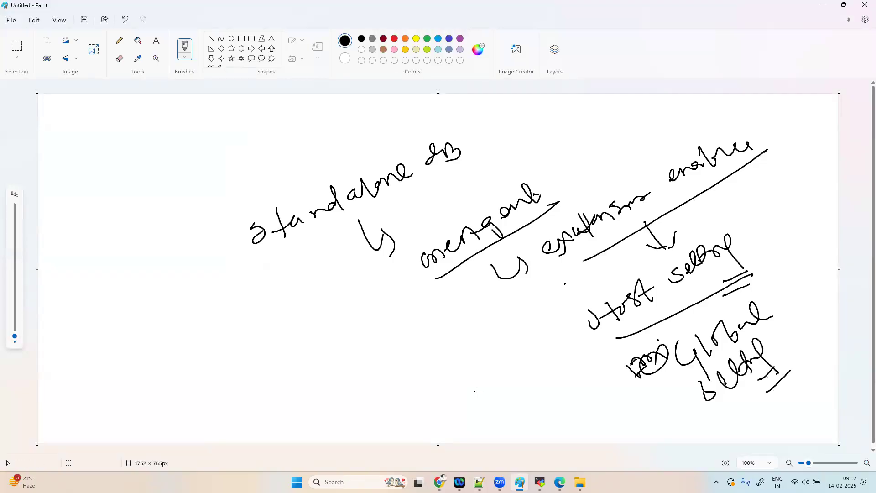
{"action": "mouse_move", "coordinate": [767, 130]}
{"action": "left_mouse_down"}
{"action": "mouse_move", "coordinate": [803, 210]}
{"action": "mouse_move", "coordinate": [814, 327]}
{"action": "left_mouse_up"}
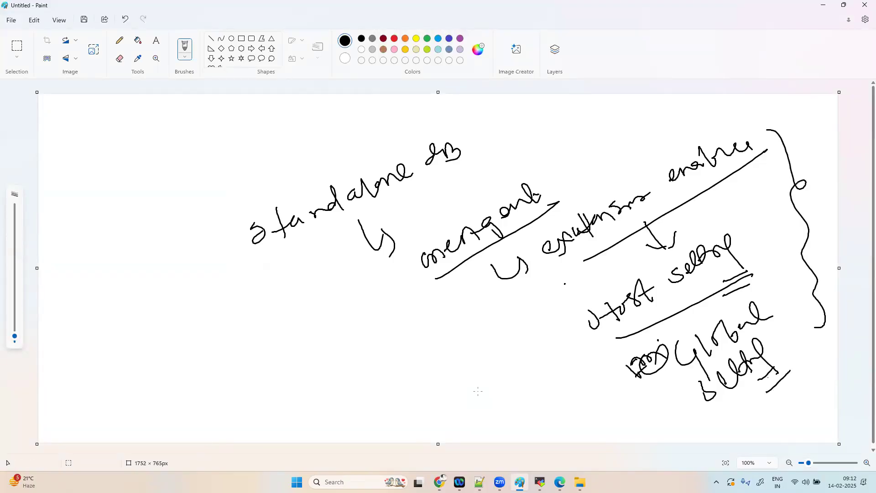
Draw an arrow in the empty lower-left area of the canvas and handwrite an underlined "extension" note at its end.
{"action": "mouse_move", "coordinate": [138, 392]}
{"action": "left_mouse_down"}
{"action": "mouse_move", "coordinate": [173, 360]}
{"action": "mouse_move", "coordinate": [183, 381]}
{"action": "left_mouse_up"}
{"action": "mouse_move", "coordinate": [204, 338]}
{"action": "left_mouse_down"}
{"action": "mouse_move", "coordinate": [215, 349]}
{"action": "mouse_move", "coordinate": [313, 274]}
{"action": "left_mouse_up"}
{"action": "left_click", "coordinate": [234, 357]}
{"action": "left_click_drag", "start_coordinate": [233, 357], "coordinate": [314, 284]}
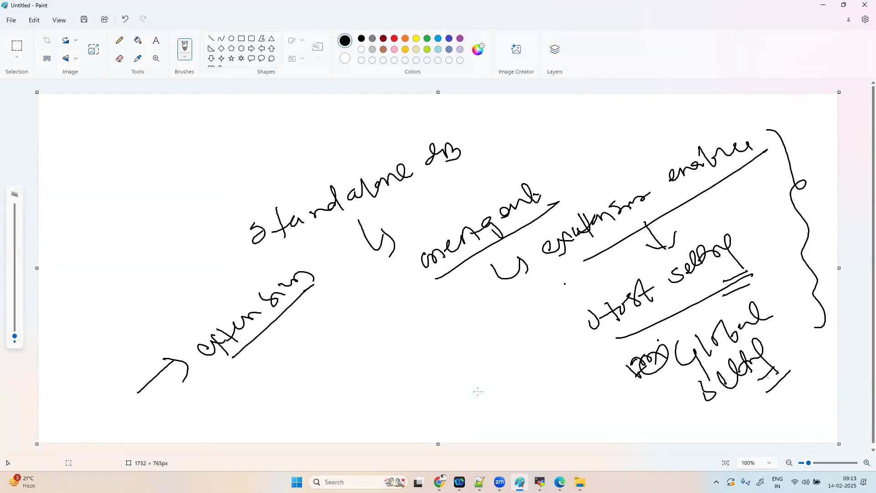
{"action": "left_click_drag", "start_coordinate": [271, 346], "coordinate": [307, 362]}
Switch to Dynatrace in the browser and show the health of the database instances for the last 30 minutes.
{"action": "key", "text": "alt+Tab"}
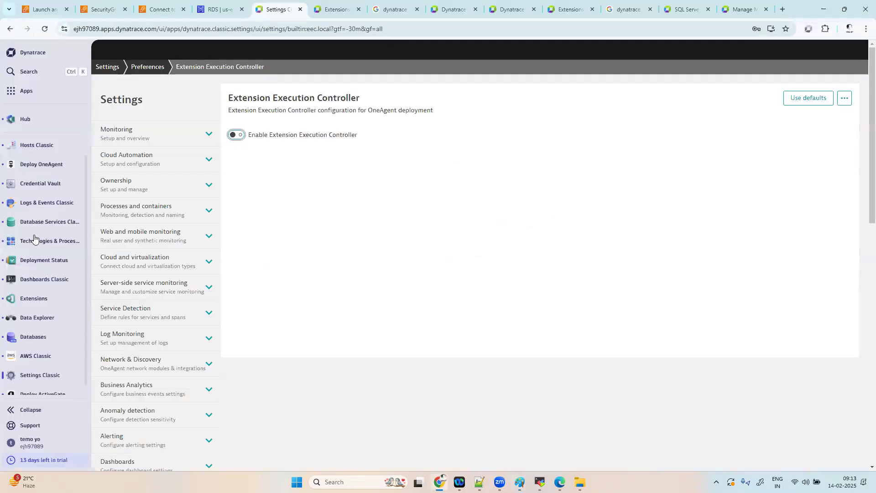
{"action": "left_click", "coordinate": [31, 337]}
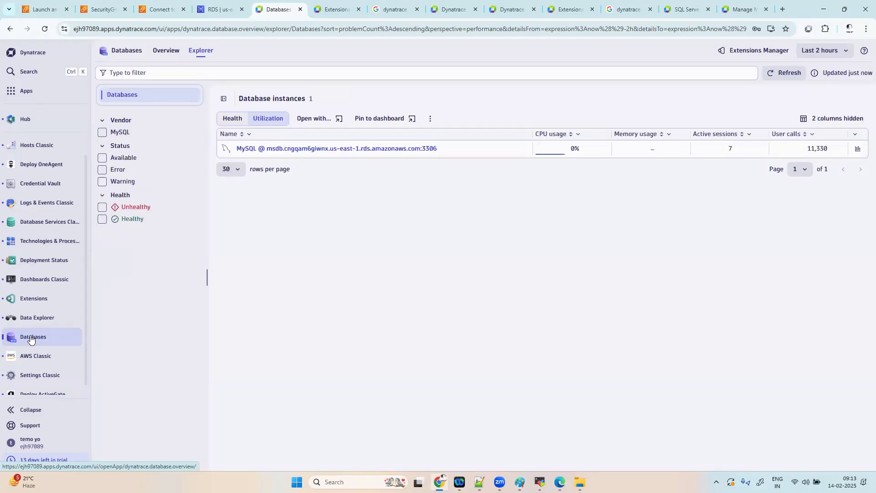
{"action": "left_click", "coordinate": [794, 73]}
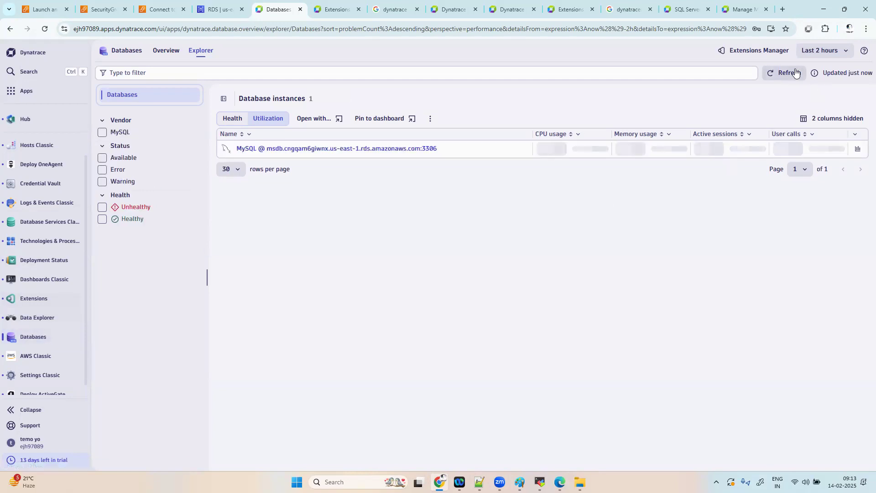
{"action": "left_click", "coordinate": [835, 53]}
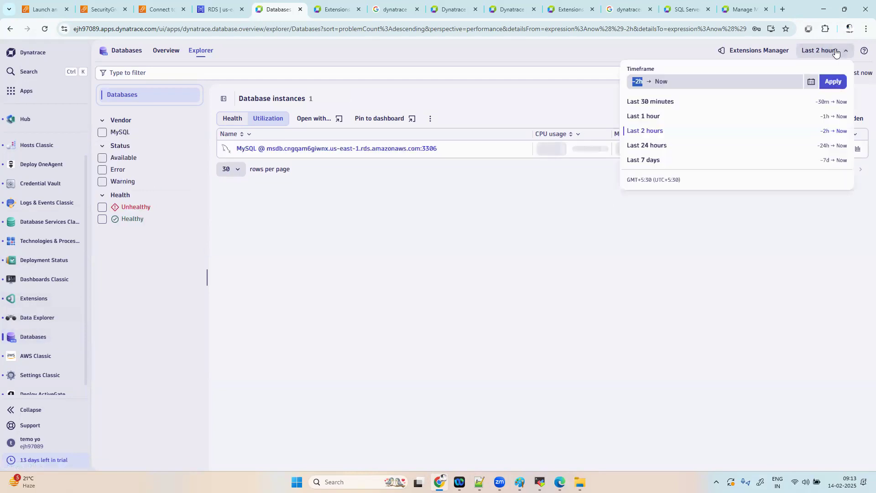
{"action": "left_click", "coordinate": [671, 104]}
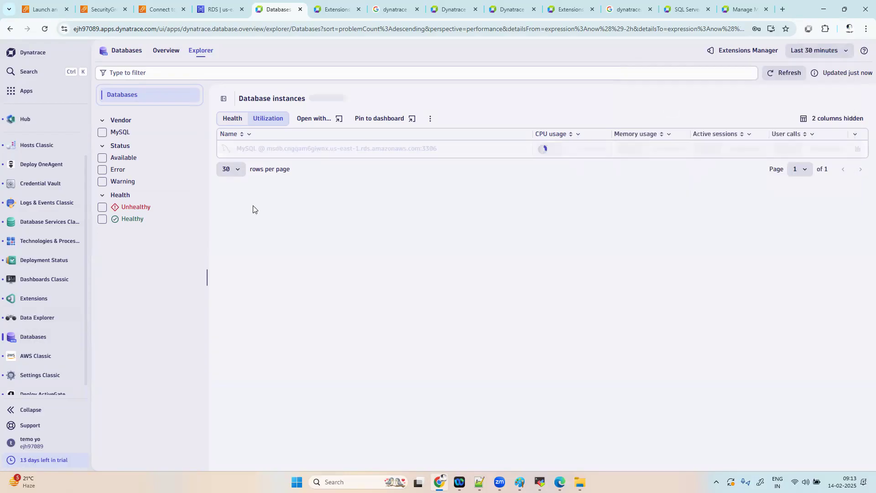
{"action": "left_click", "coordinate": [232, 119]}
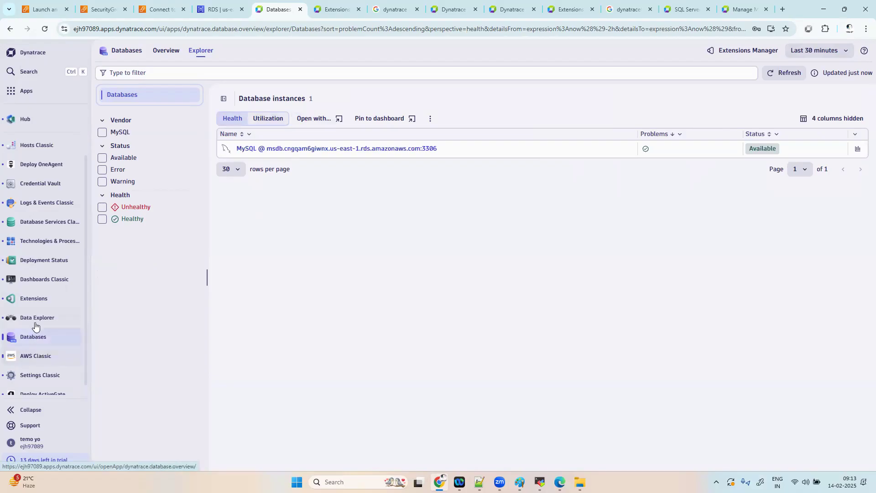
Open the SQL Server (Local) dashboard from its extension page and review the instance and monitoring tiles.
{"action": "left_click", "coordinate": [42, 298]}
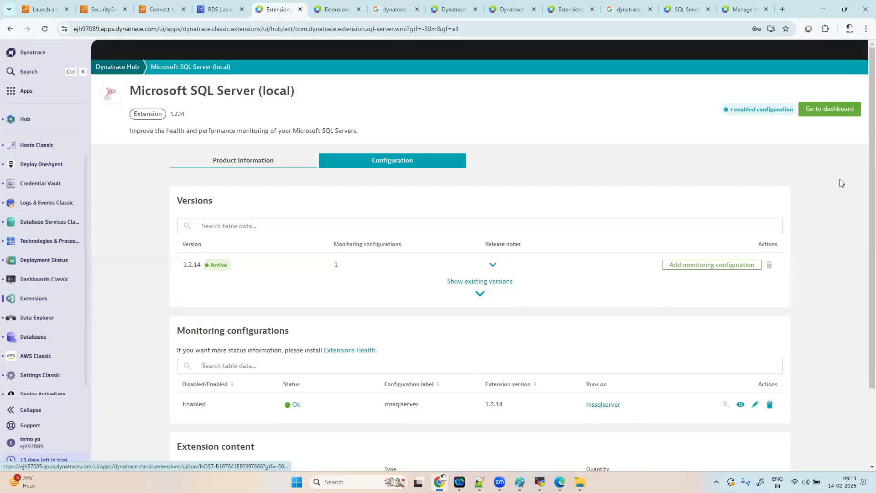
{"action": "left_click", "coordinate": [845, 110]}
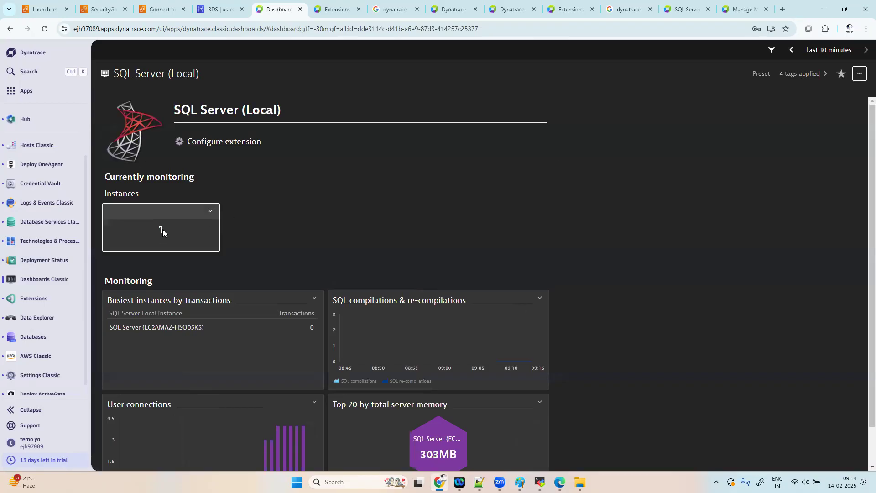
{"action": "left_click", "coordinate": [210, 213]}
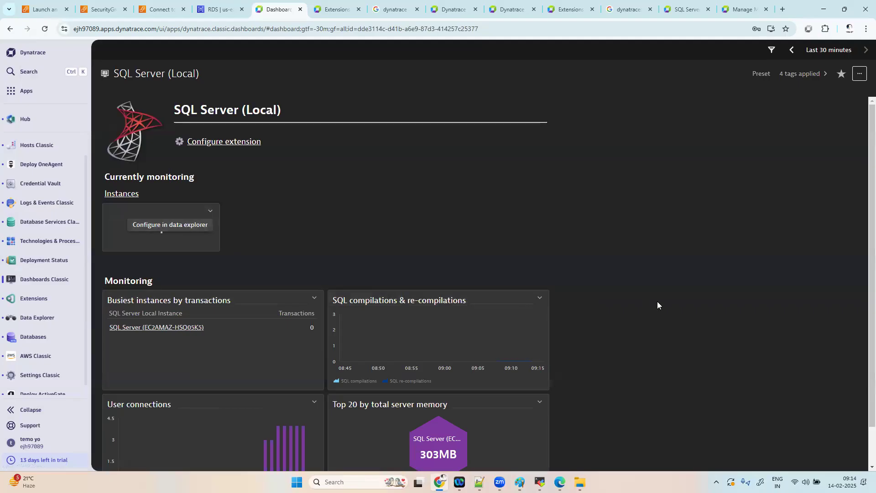
{"action": "scroll", "coordinate": [658, 303], "scroll_direction": "down", "scroll_amount": 1}
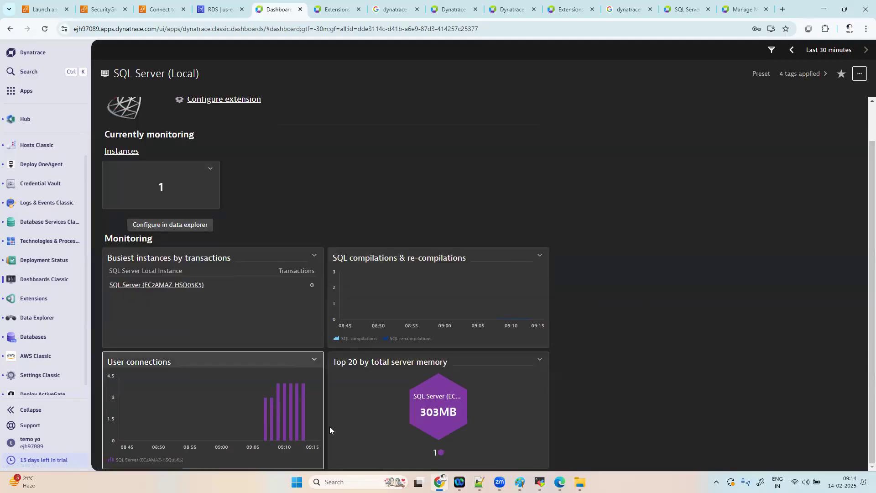
{"action": "scroll", "coordinate": [750, 130], "scroll_direction": "up", "scroll_amount": 1}
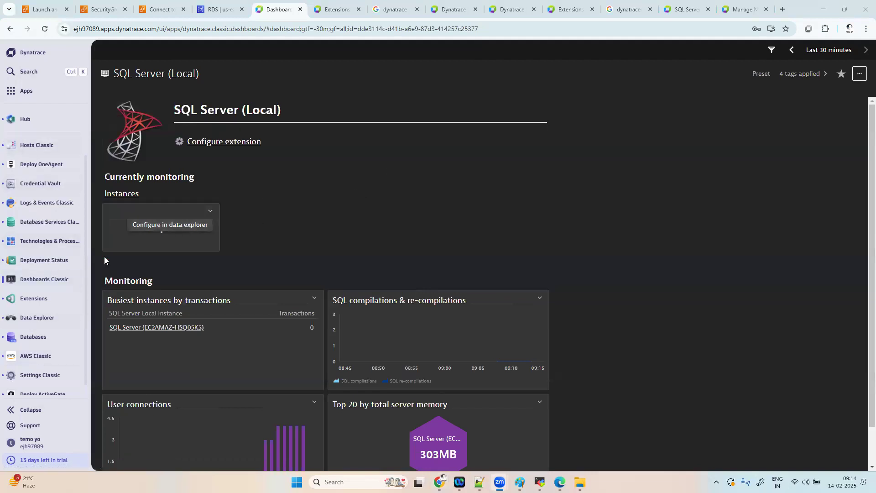
From the Microsoft SQL Server (local) extension, review the Extensions Health product information and return to the Dynatrace Hub overview.
{"action": "left_click", "coordinate": [39, 300]}
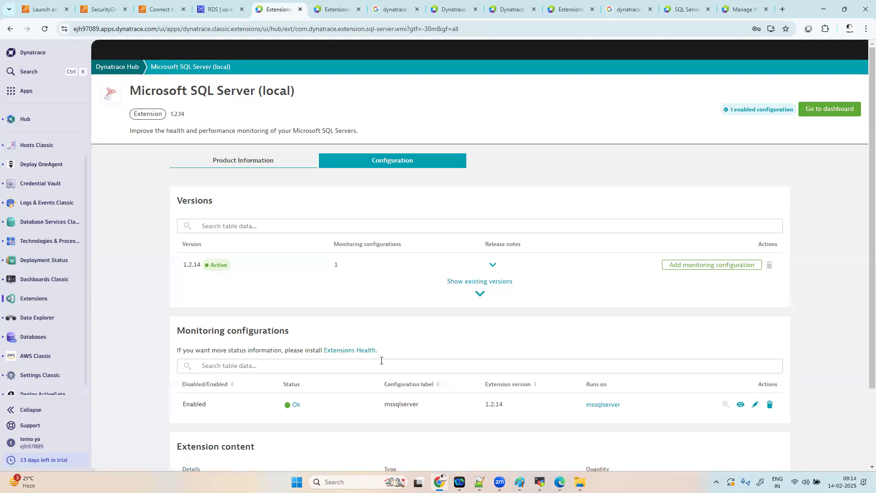
{"action": "left_click", "coordinate": [369, 350]}
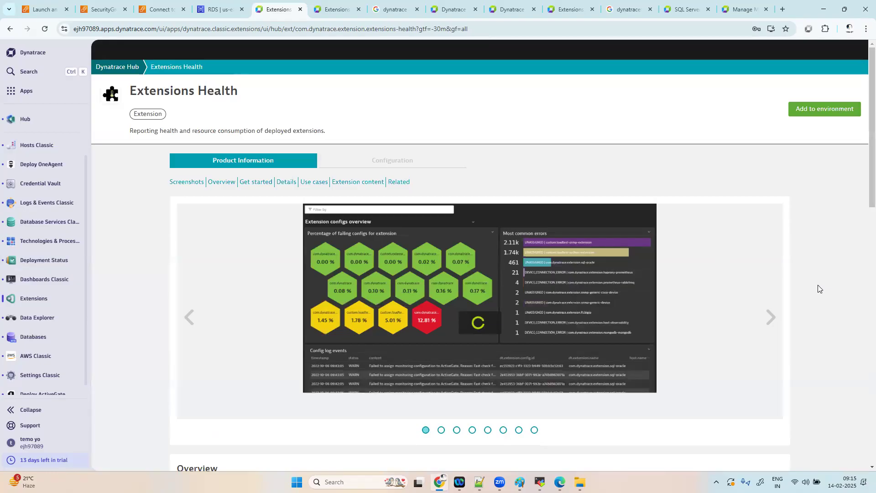
{"action": "scroll", "coordinate": [817, 284], "scroll_direction": "down", "scroll_amount": 5}
{"action": "scroll", "coordinate": [817, 288], "scroll_direction": "down", "scroll_amount": 10}
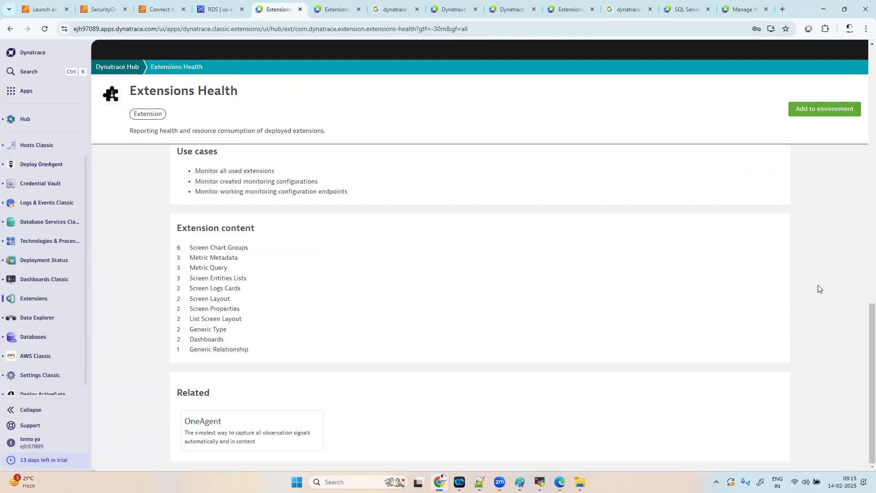
{"action": "scroll", "coordinate": [817, 288], "scroll_direction": "up", "scroll_amount": 8}
{"action": "scroll", "coordinate": [817, 288], "scroll_direction": "up", "scroll_amount": 8}
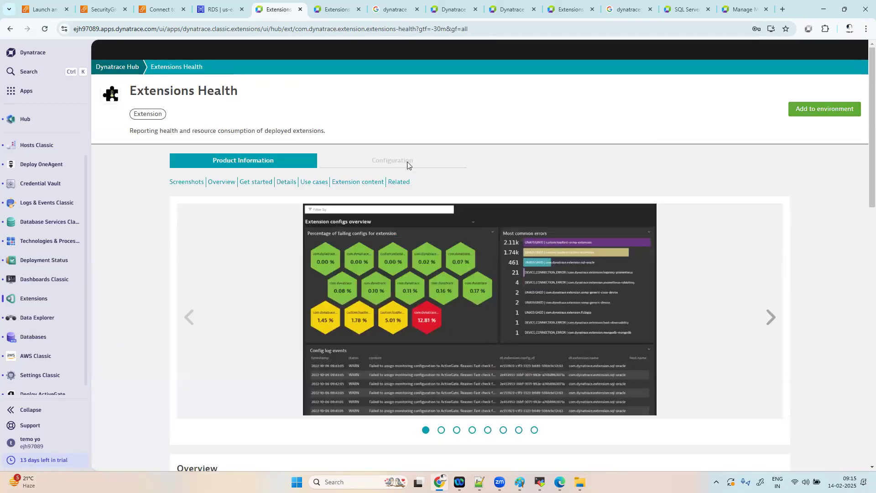
{"action": "left_click", "coordinate": [119, 69]}
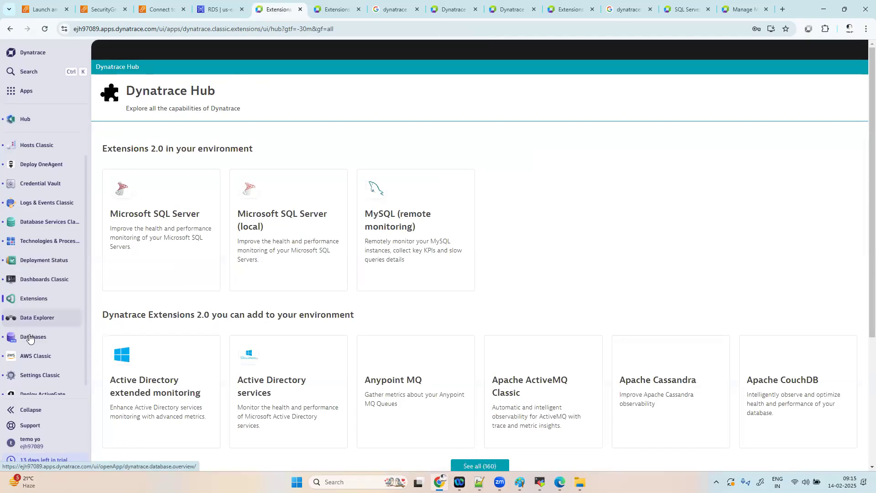
Check the Databases app's instance explorer and its Overview page.
{"action": "left_click", "coordinate": [30, 337]}
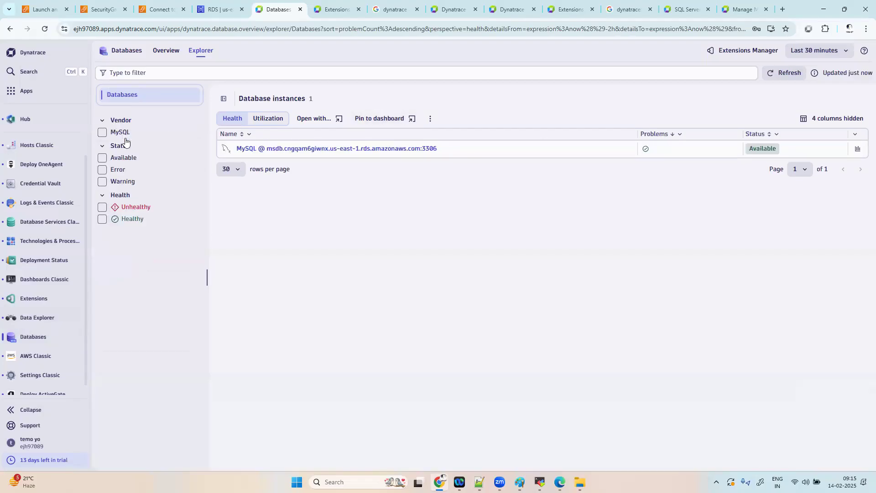
{"action": "left_click", "coordinate": [154, 76]}
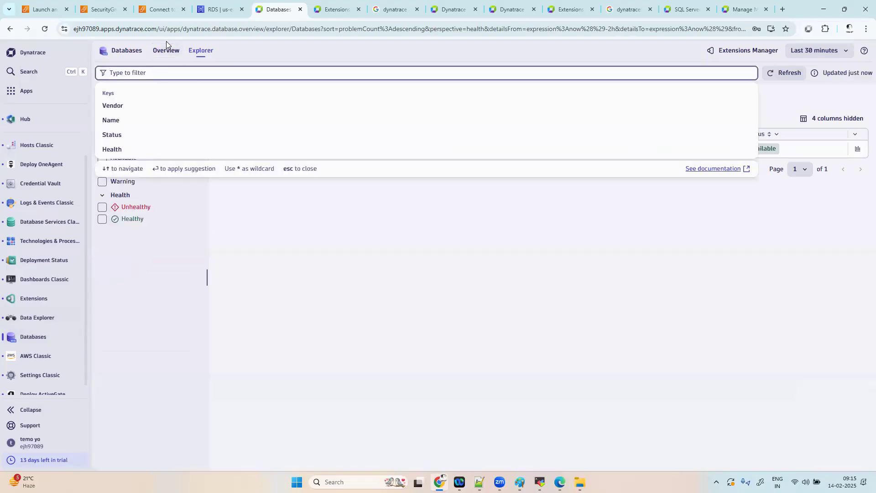
{"action": "left_click", "coordinate": [162, 54]}
{"action": "scroll", "coordinate": [52, 329], "scroll_direction": "down", "scroll_amount": 1}
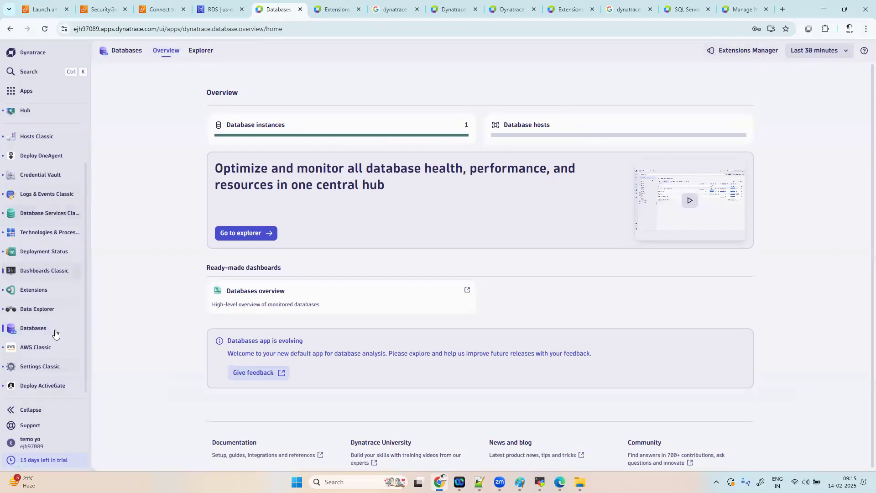
{"action": "scroll", "coordinate": [62, 280], "scroll_direction": "up", "scroll_amount": 3}
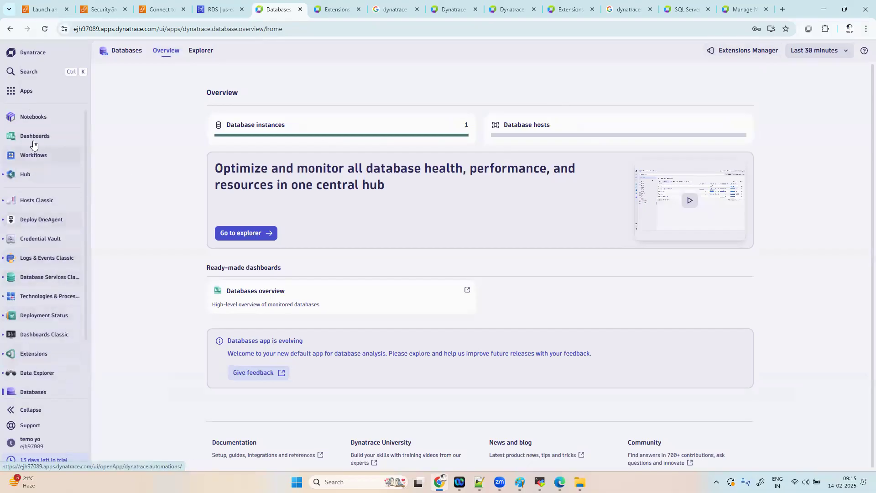
Search the installed apps for "data" and open Data Explorer.
{"action": "left_click", "coordinate": [34, 96]}
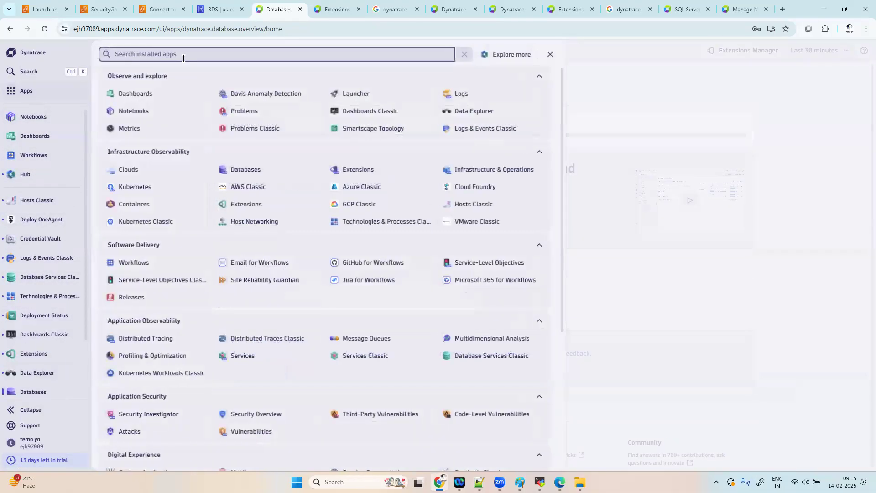
{"action": "type", "text": "da"}
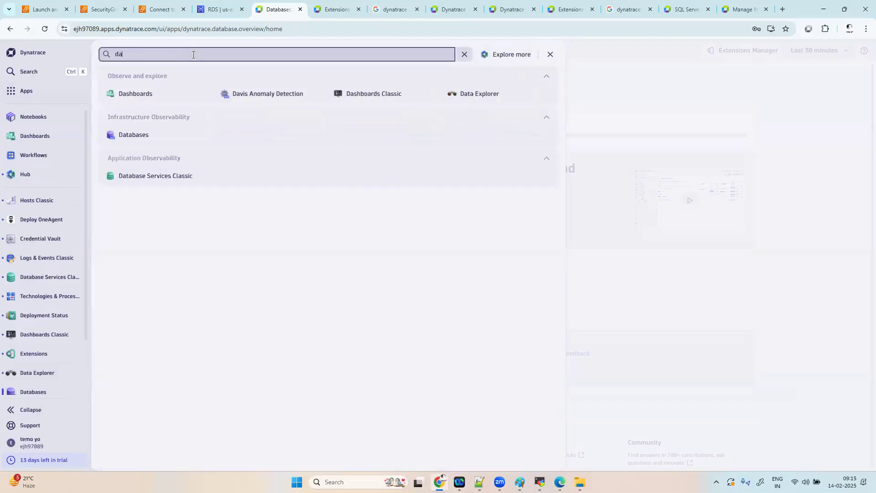
{"action": "type", "text": "ta"}
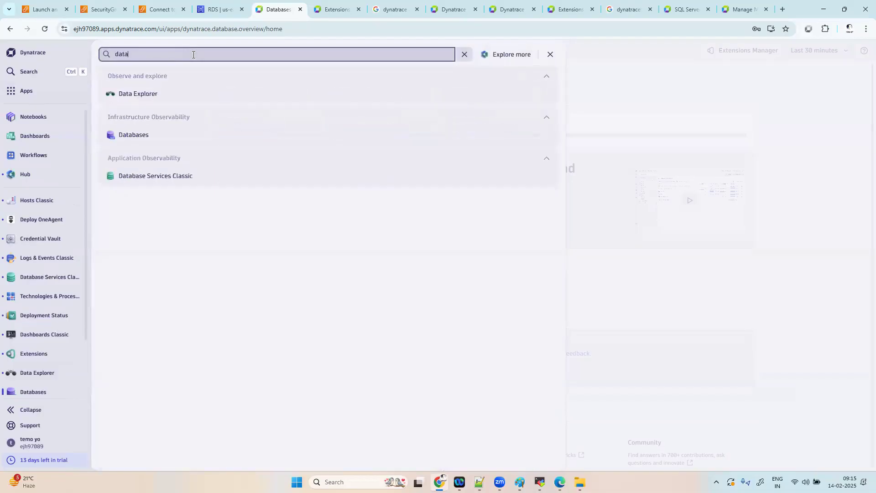
{"action": "left_click", "coordinate": [150, 89]}
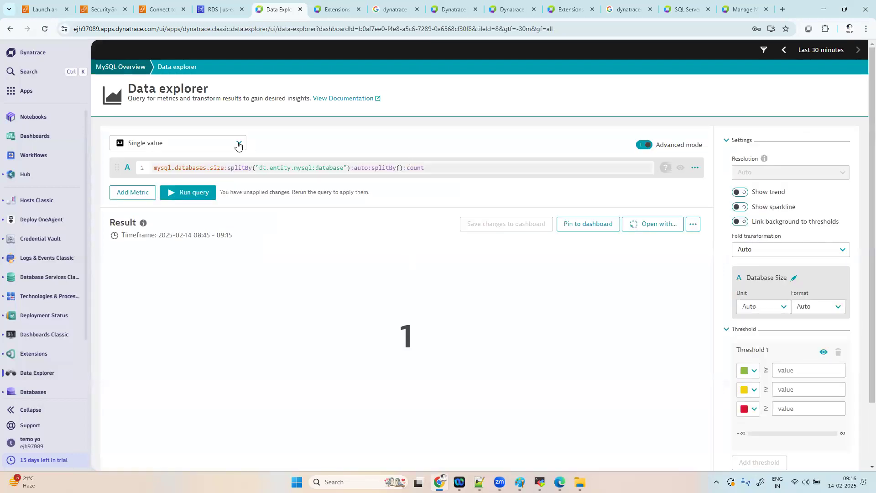
Turn off advanced mode, reset the query to build mode, and search the available metrics for "mssql".
{"action": "left_click", "coordinate": [646, 145]}
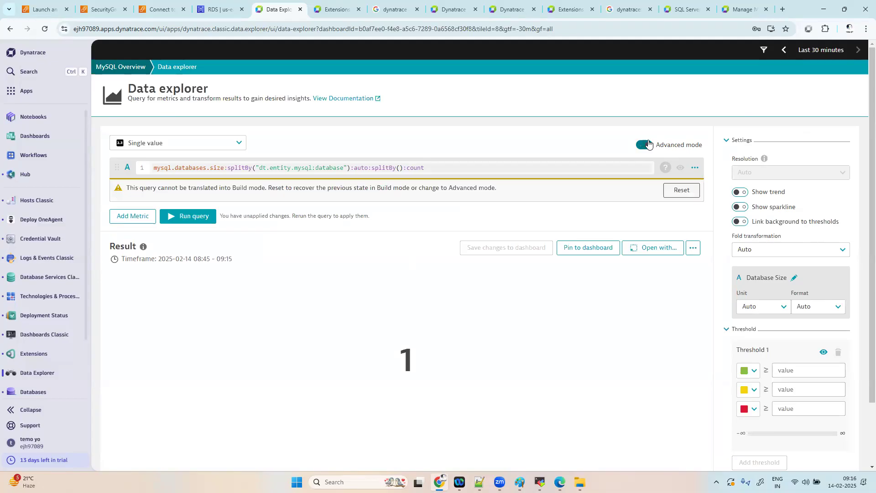
{"action": "left_click", "coordinate": [674, 192]}
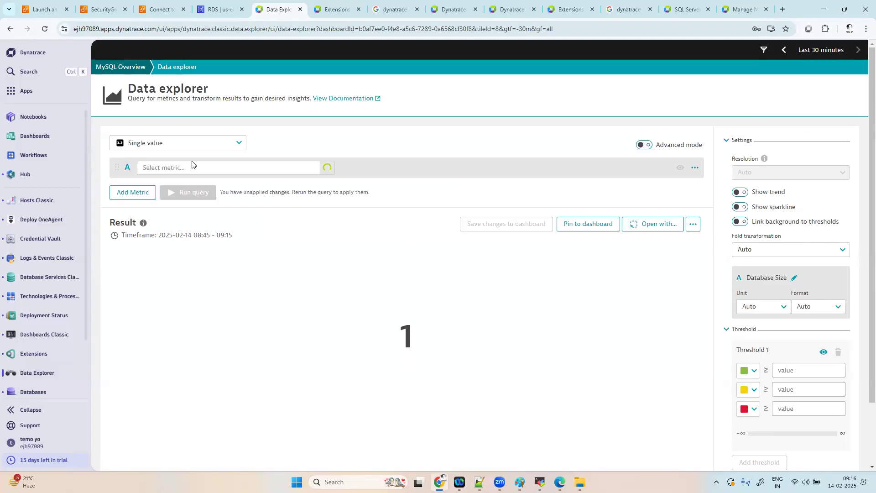
{"action": "left_click", "coordinate": [235, 165]}
{"action": "type", "text": "mss"}
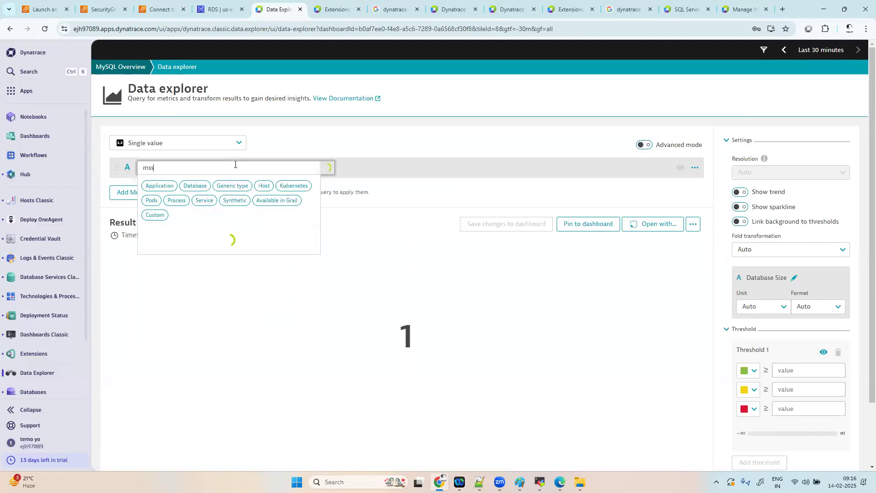
{"action": "type", "text": "ql"}
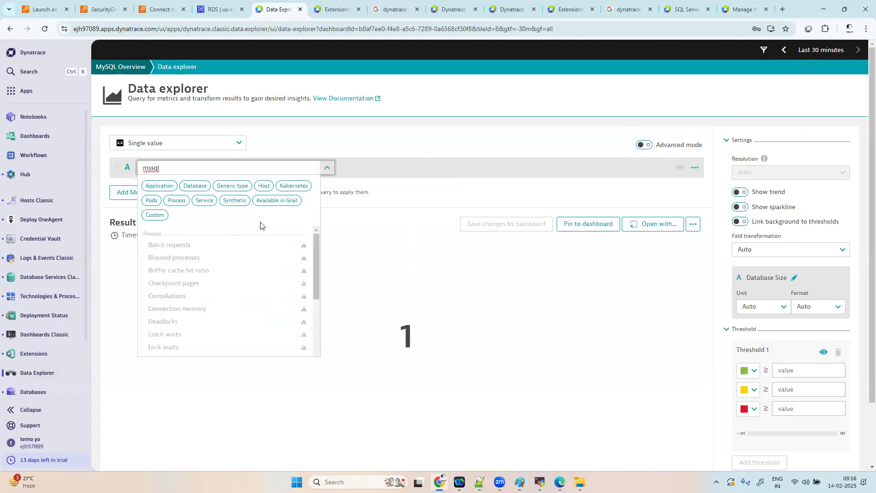
{"action": "left_click_drag", "start_coordinate": [316, 254], "coordinate": [324, 236]}
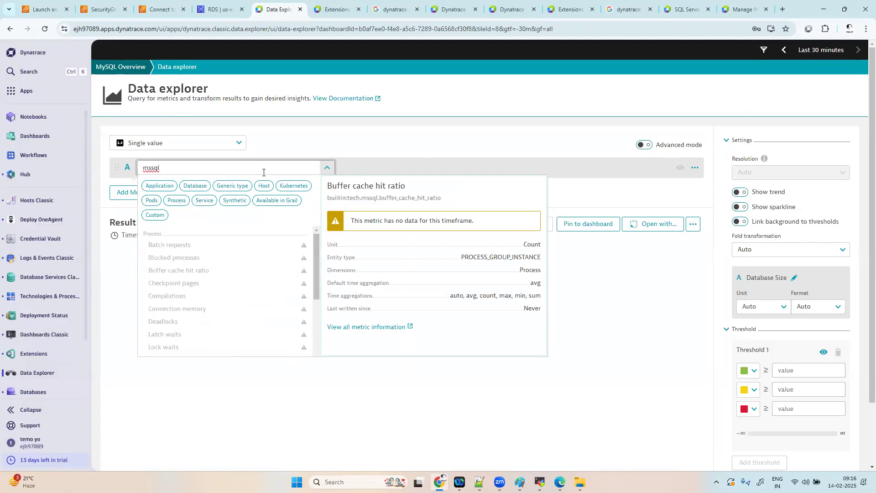
Replace the metric search term with "sql".
{"action": "key", "text": "BackSpace"}
{"action": "key", "text": "BackSpace"}
{"action": "key", "text": "BackSpace"}
{"action": "key", "text": "BackSpace"}
{"action": "key", "text": "BackSpace"}
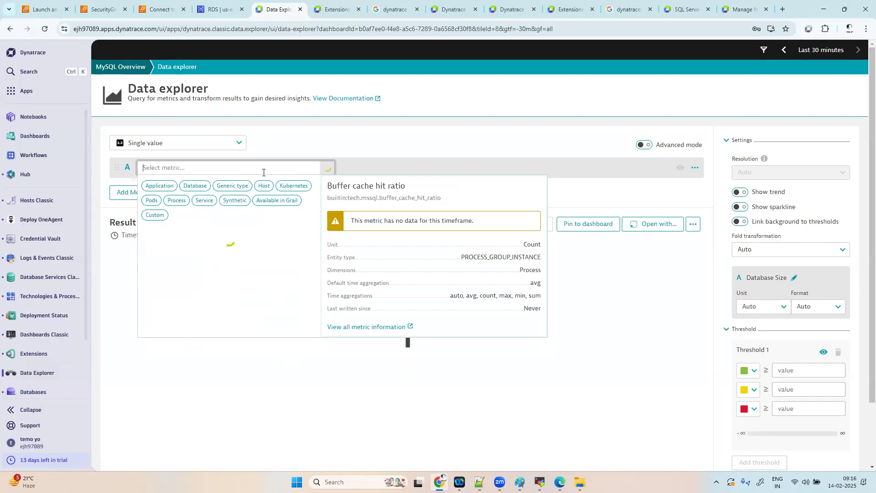
{"action": "type", "text": "sql"}
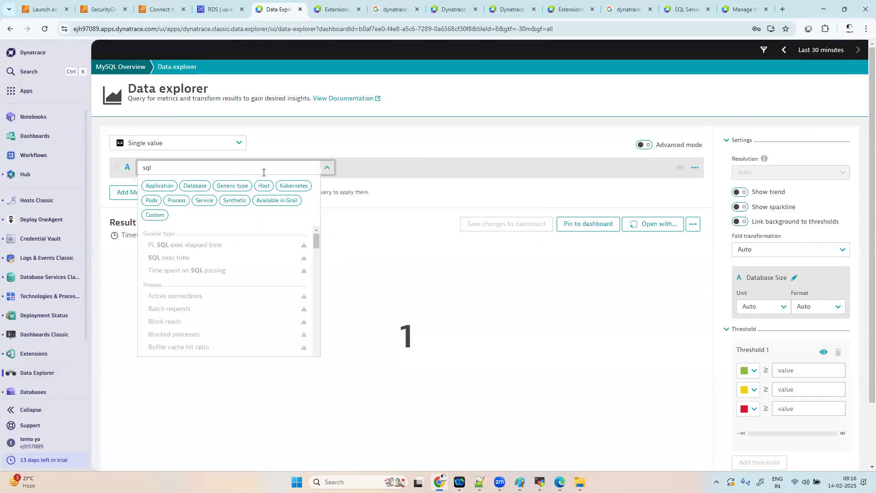
Look through the metrics matching "sql", and filter them by the Database category.
{"action": "scroll", "coordinate": [316, 294], "scroll_direction": "down", "scroll_amount": 5}
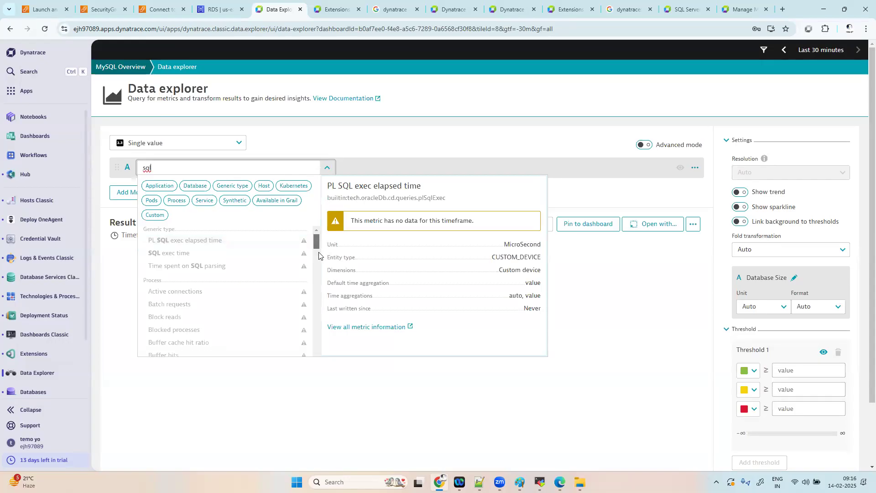
{"action": "scroll", "coordinate": [316, 294], "scroll_direction": "down", "scroll_amount": 10}
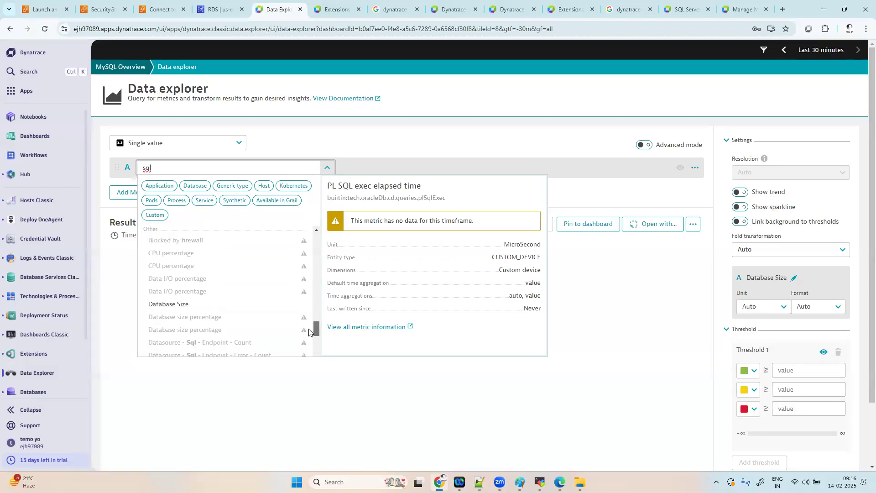
{"action": "scroll", "coordinate": [308, 331], "scroll_direction": "down", "scroll_amount": 10}
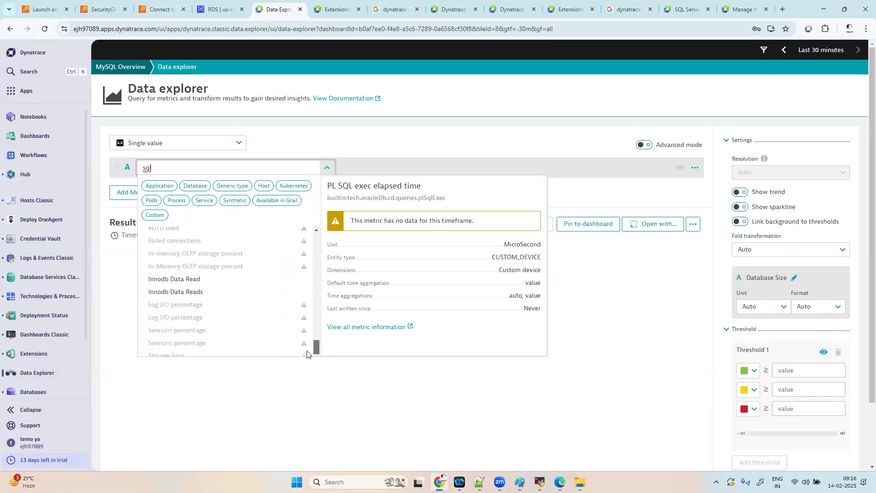
{"action": "scroll", "coordinate": [320, 310], "scroll_direction": "up", "scroll_amount": 20}
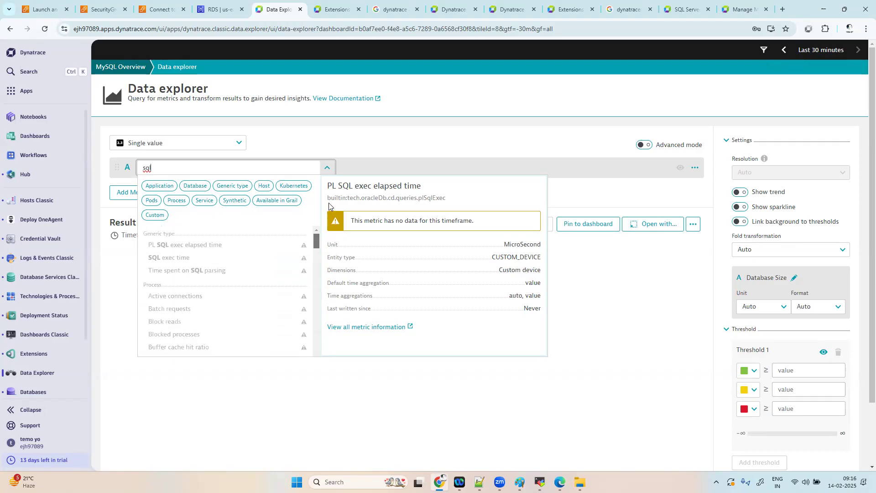
{"action": "left_click", "coordinate": [190, 186]}
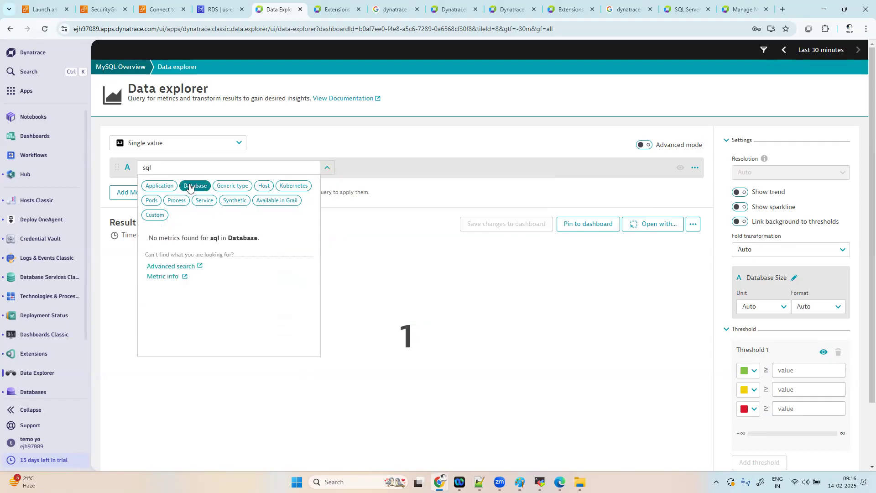
{"action": "left_click", "coordinate": [374, 262]}
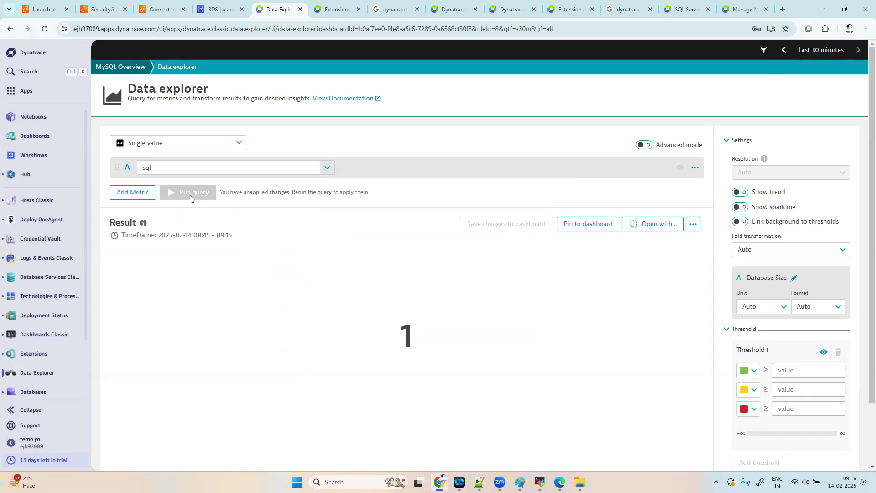
Return to the MySQL Overview dashboard and open the Extensions app.
{"action": "left_click", "coordinate": [133, 67]}
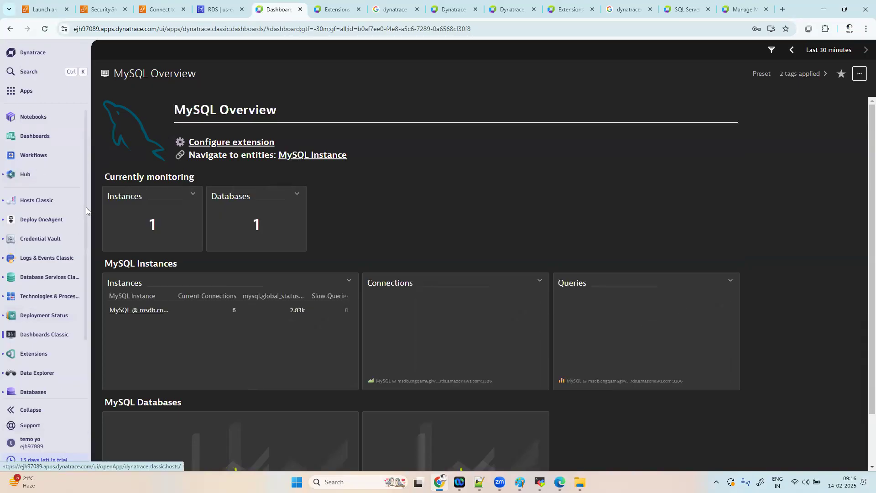
{"action": "scroll", "coordinate": [85, 232], "scroll_direction": "down", "scroll_amount": 1}
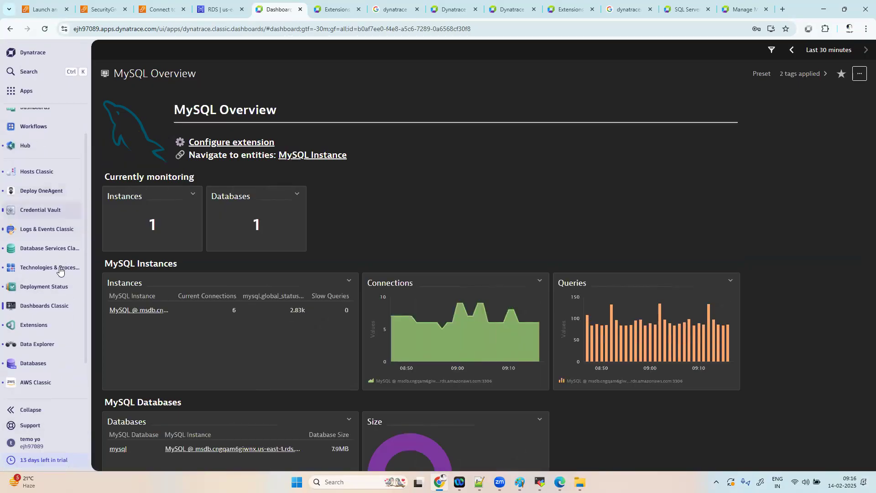
{"action": "left_click", "coordinate": [39, 324]}
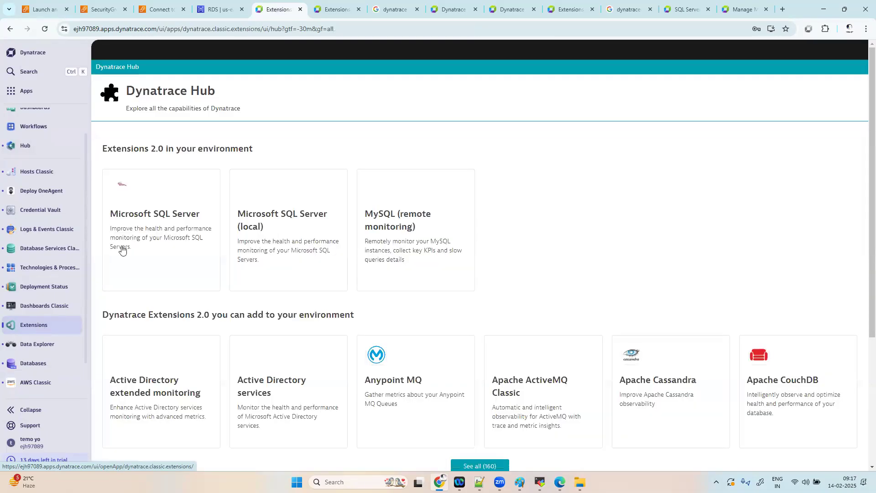
Open the Microsoft SQL Server extension and review its configuration page, including the existing versions.
{"action": "left_click", "coordinate": [165, 216]}
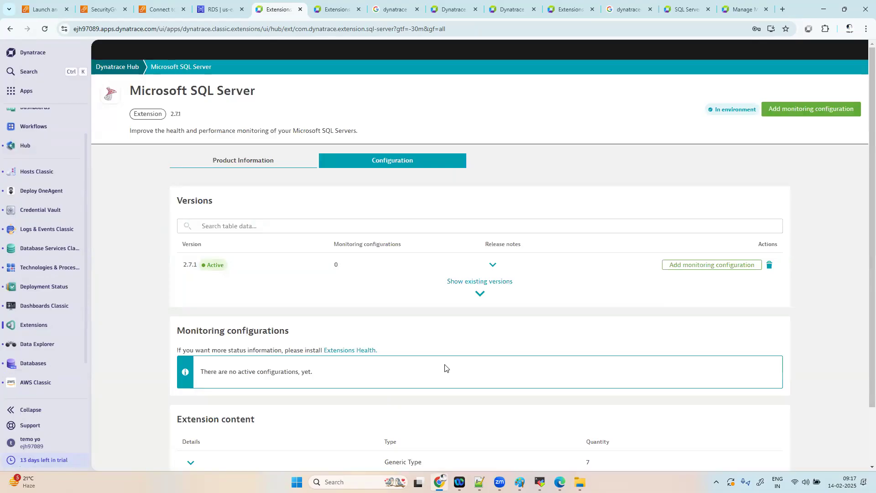
{"action": "scroll", "coordinate": [446, 368], "scroll_direction": "down", "scroll_amount": 2}
{"action": "scroll", "coordinate": [446, 367], "scroll_direction": "up", "scroll_amount": 2}
{"action": "left_click", "coordinate": [477, 294]}
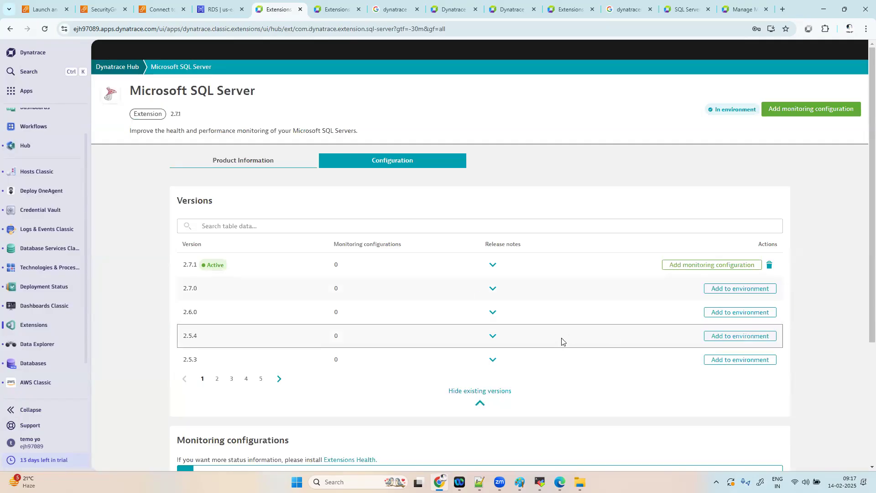
{"action": "scroll", "coordinate": [560, 343], "scroll_direction": "down", "scroll_amount": 5}
{"action": "scroll", "coordinate": [560, 343], "scroll_direction": "up", "scroll_amount": 5}
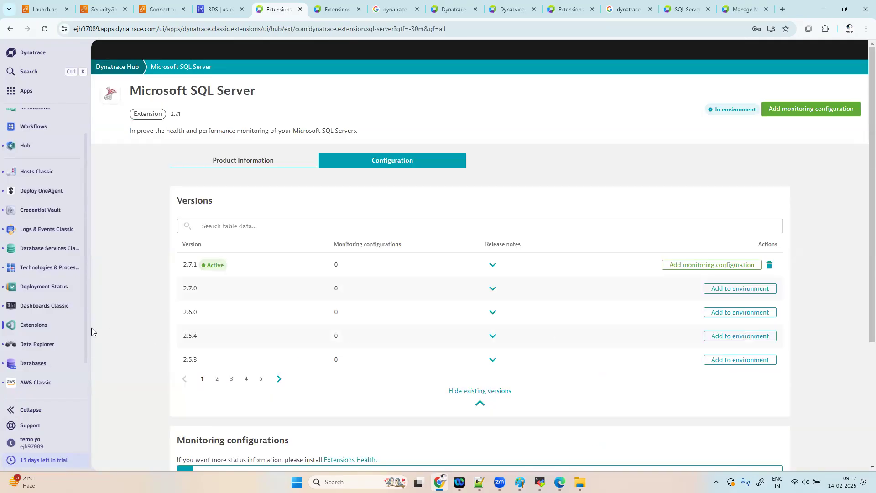
Go back to Dynatrace Hub, open the Microsoft SQL Server (local) extension and check its monitoring configurations.
{"action": "left_click", "coordinate": [34, 333]}
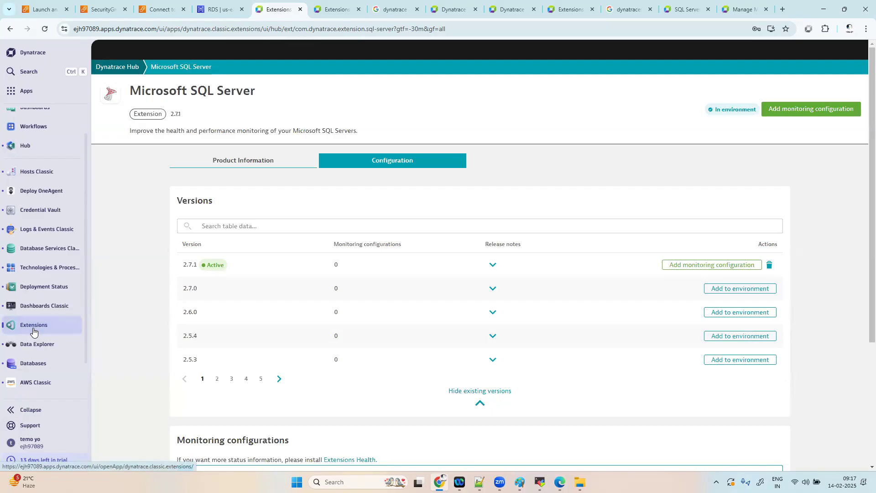
{"action": "left_click", "coordinate": [120, 67]}
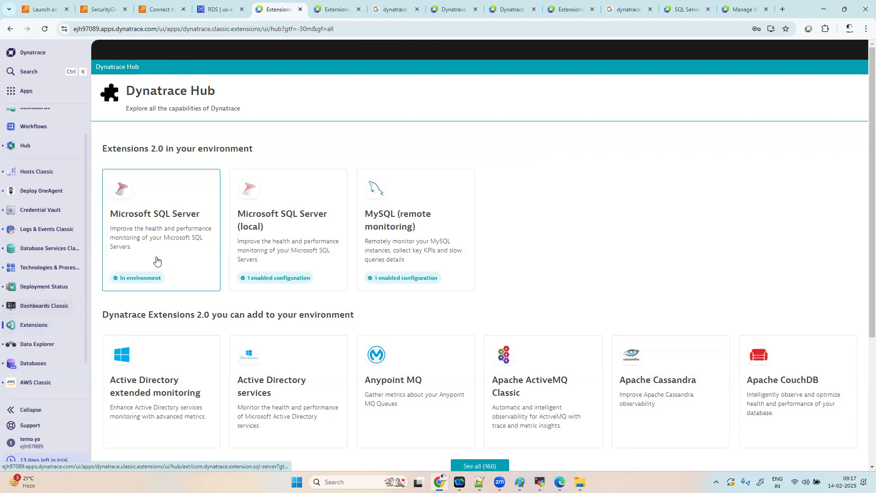
{"action": "left_click", "coordinate": [309, 244]}
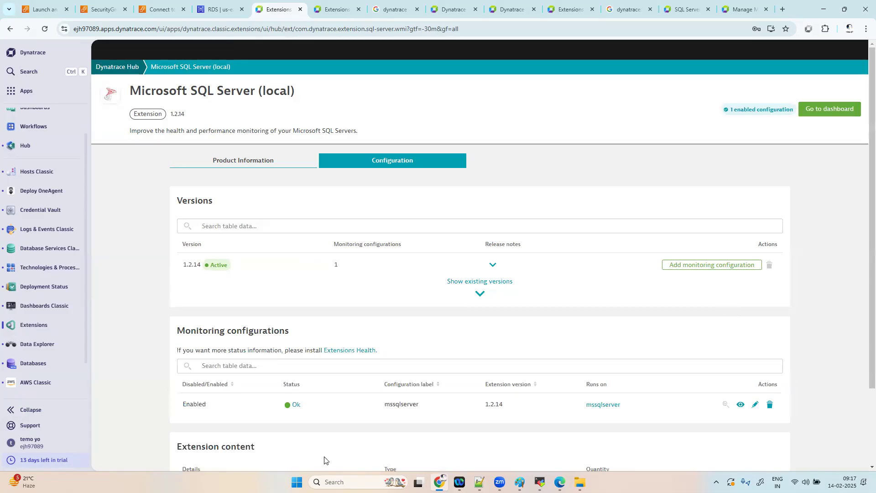
{"action": "scroll", "coordinate": [384, 368], "scroll_direction": "down", "scroll_amount": 2}
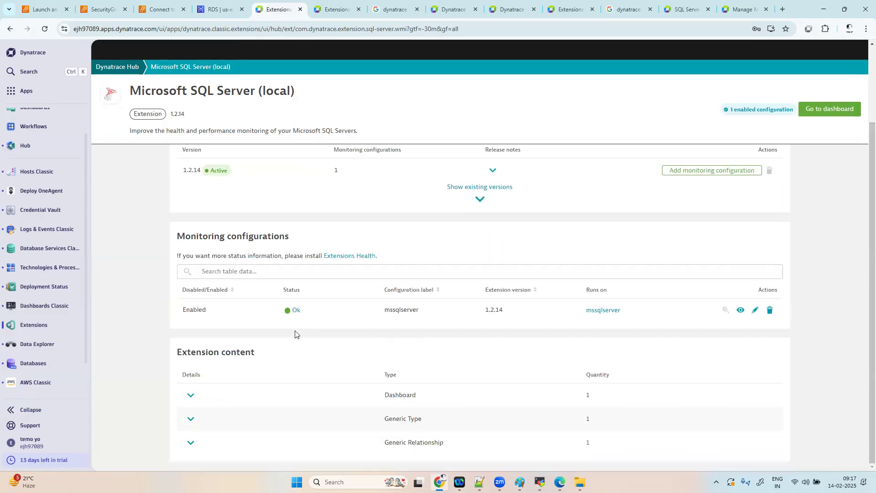
Start a new configuration from the mssqlserver one, review the environment, management zone, host group and host scopes, and cancel.
{"action": "left_click", "coordinate": [755, 310]}
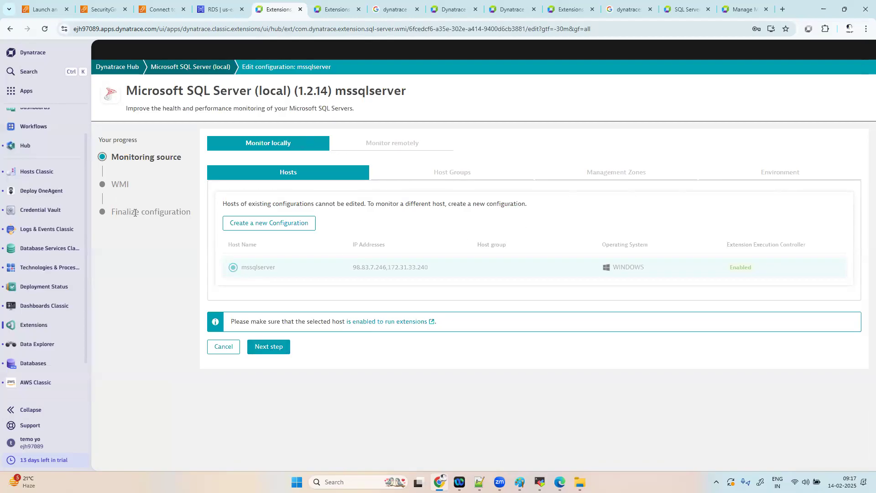
{"action": "left_click", "coordinate": [298, 224]}
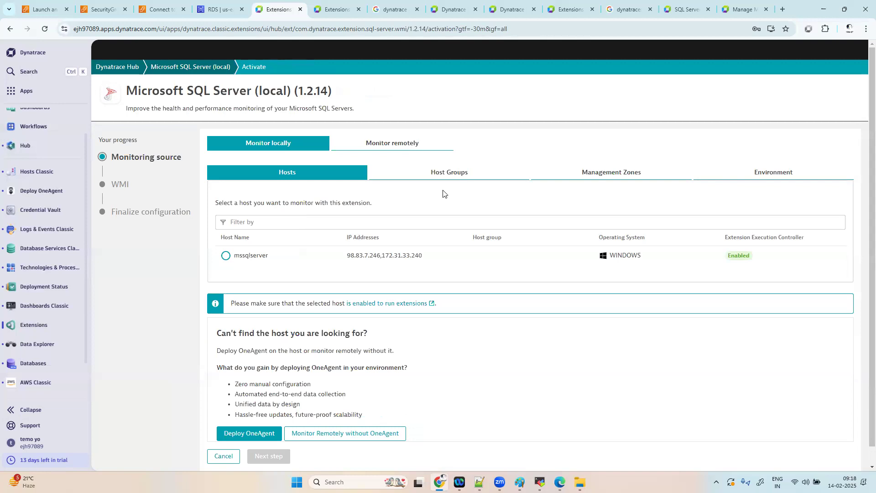
{"action": "left_click", "coordinate": [791, 173]}
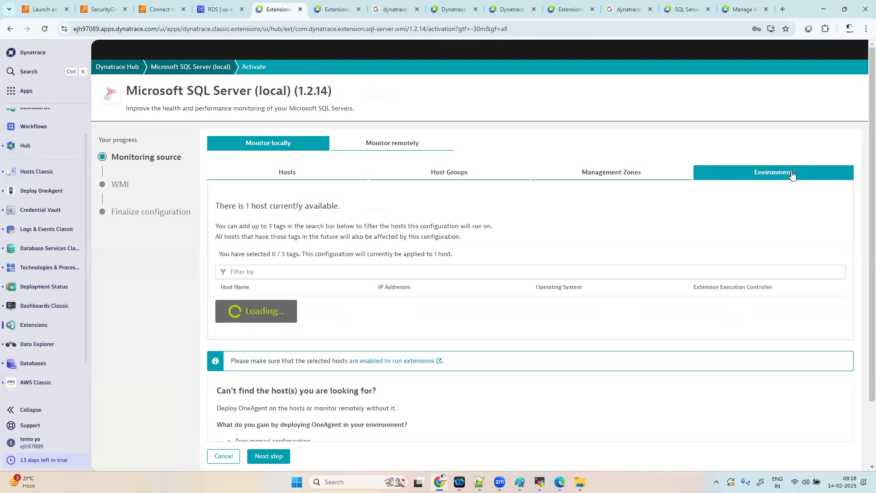
{"action": "left_click", "coordinate": [625, 180]}
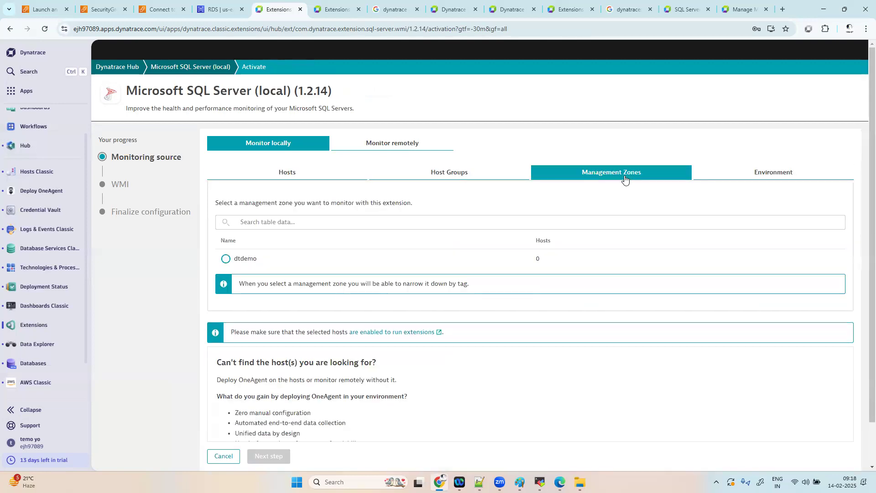
{"action": "left_click", "coordinate": [472, 177]}
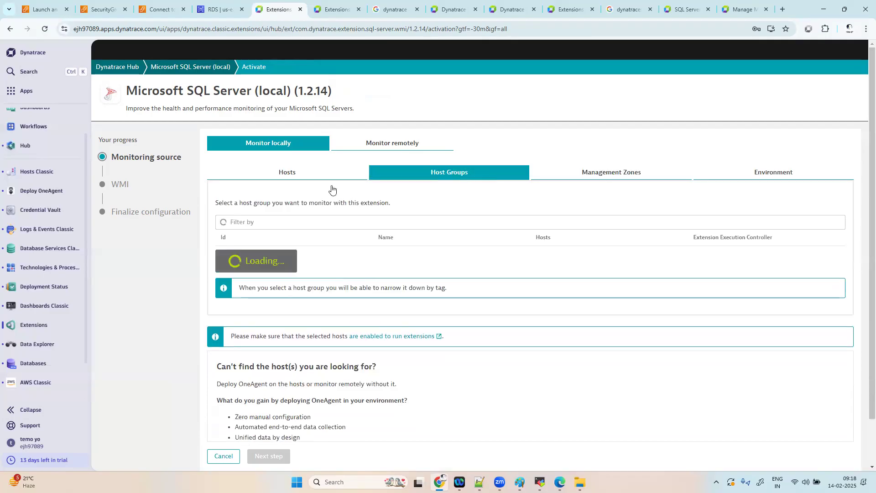
{"action": "left_click", "coordinate": [278, 177]}
{"action": "left_click", "coordinate": [226, 456]}
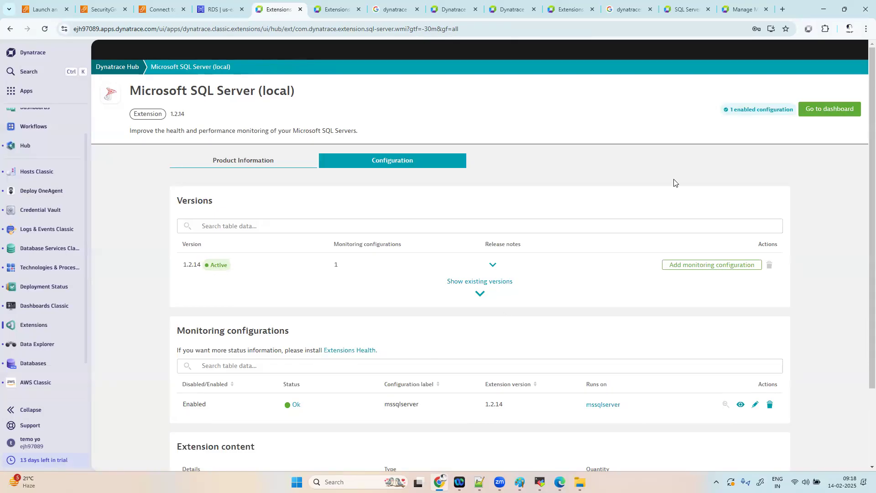
Open the SQL Server (Local) extension's dashboard and bring its User connections tile into Data Explorer.
{"action": "left_click", "coordinate": [806, 114]}
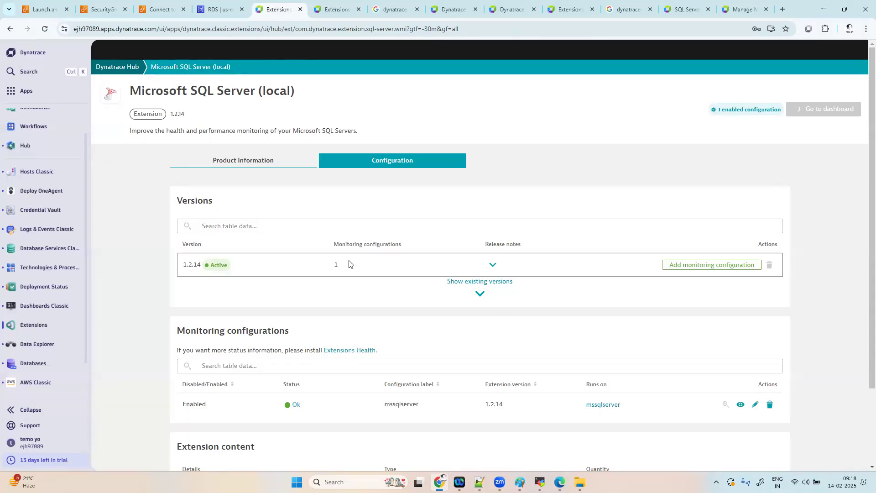
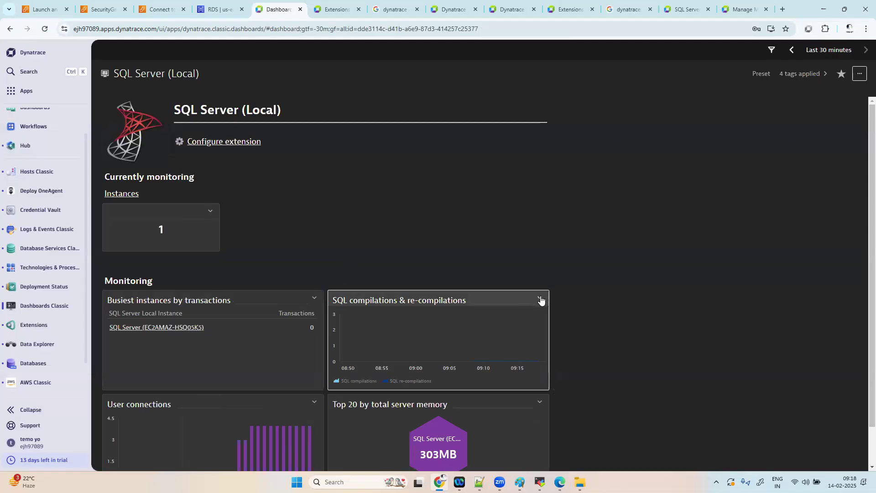
{"action": "scroll", "coordinate": [390, 376], "scroll_direction": "down", "scroll_amount": 1}
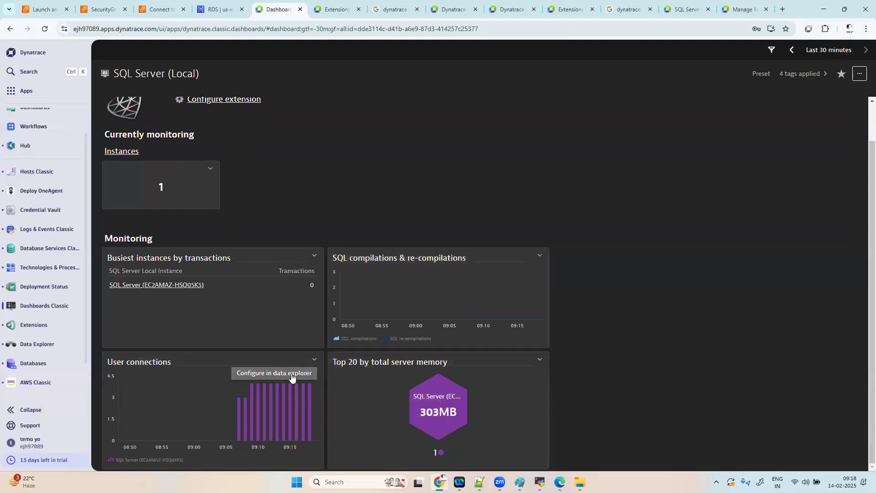
{"action": "left_click", "coordinate": [292, 377]}
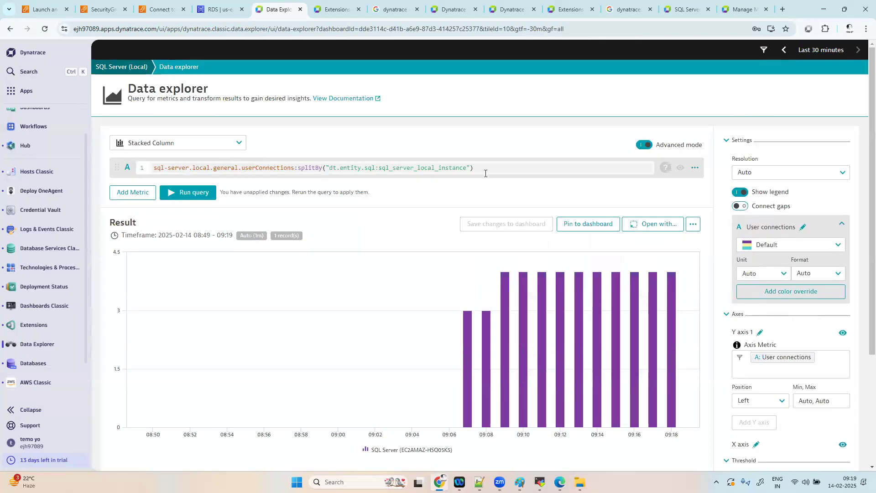
Run the user connections query twice and check the available visualization types without changing the chart.
{"action": "left_click", "coordinate": [200, 194]}
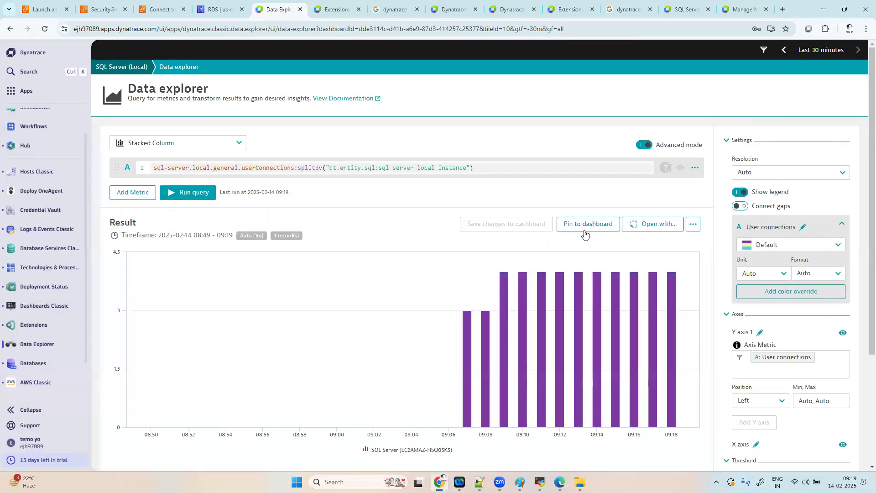
{"action": "left_click", "coordinate": [491, 168]}
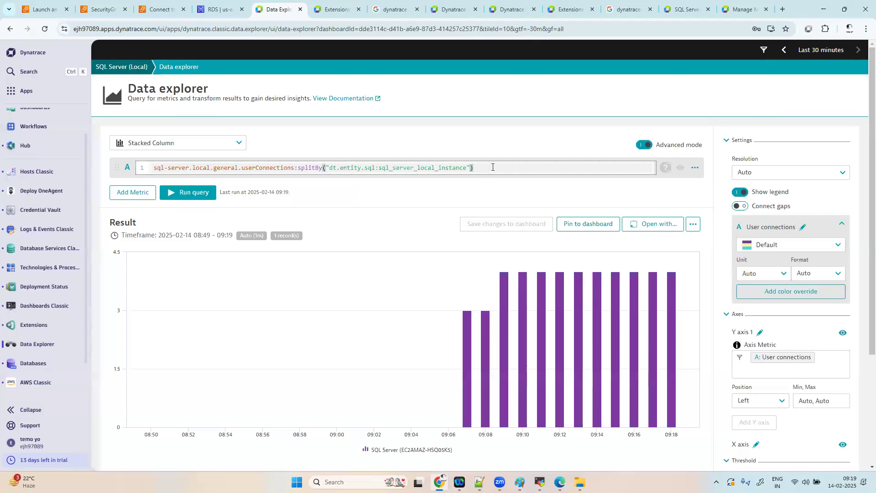
{"action": "left_click", "coordinate": [201, 193]}
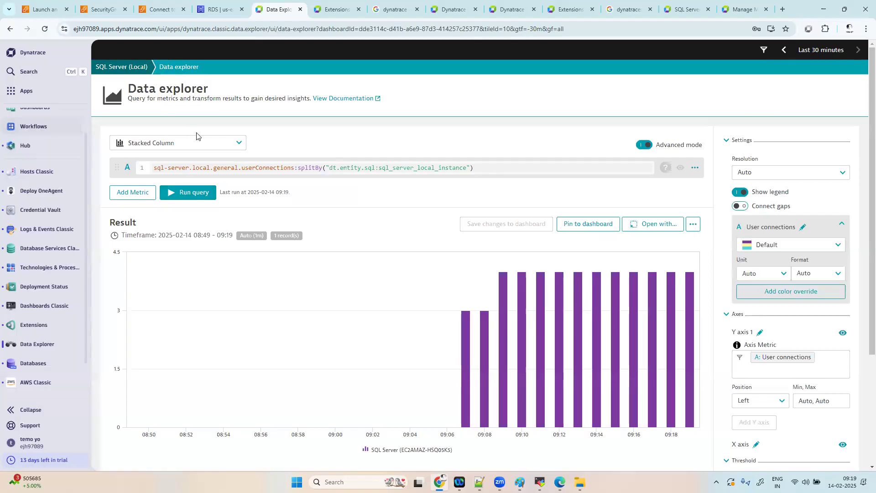
{"action": "left_click", "coordinate": [239, 143]}
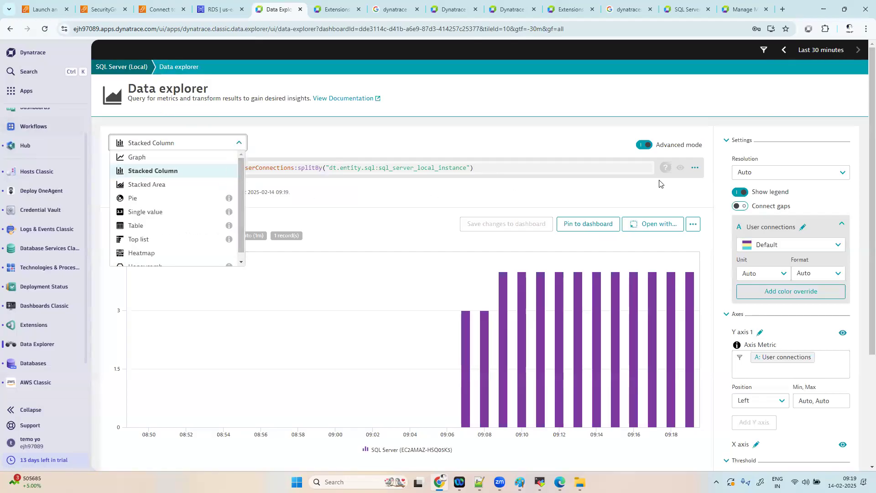
{"action": "left_click", "coordinate": [468, 195]}
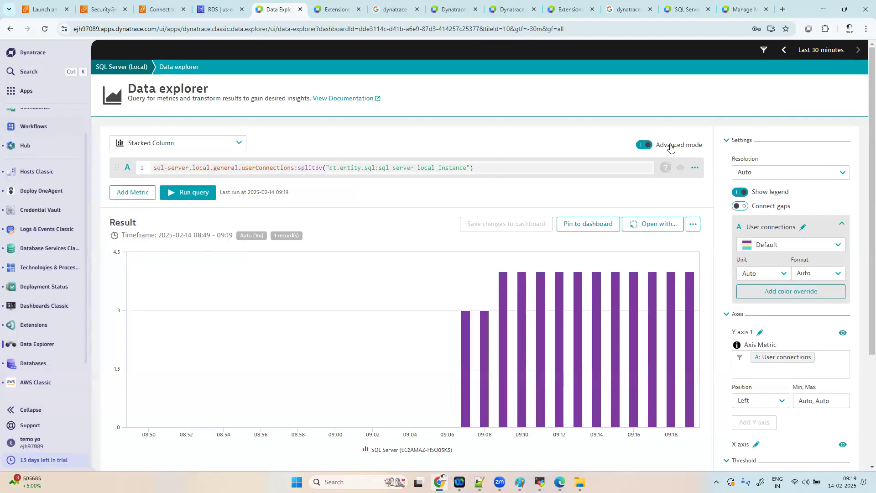
Turn off advanced mode, reset the query to build mode, and browse the metrics matching "sq".
{"action": "left_click", "coordinate": [650, 146]}
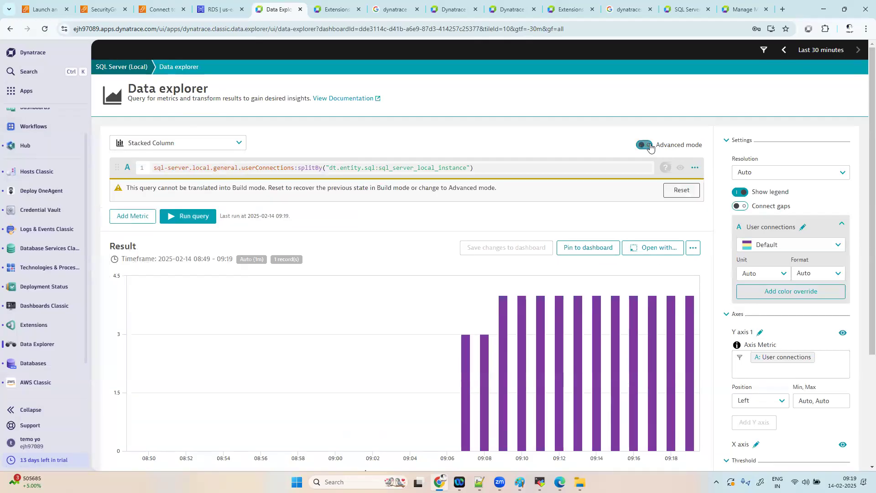
{"action": "left_click", "coordinate": [679, 190]}
{"action": "left_click", "coordinate": [267, 167]}
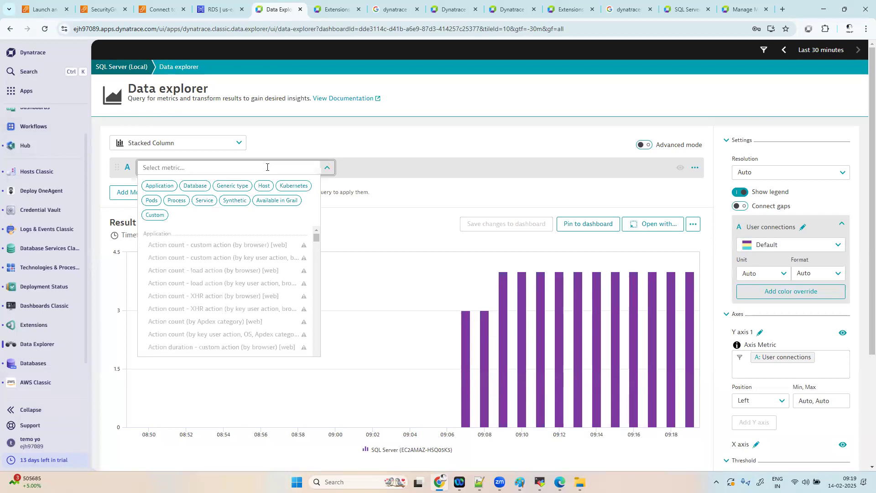
{"action": "type", "text": "sq"}
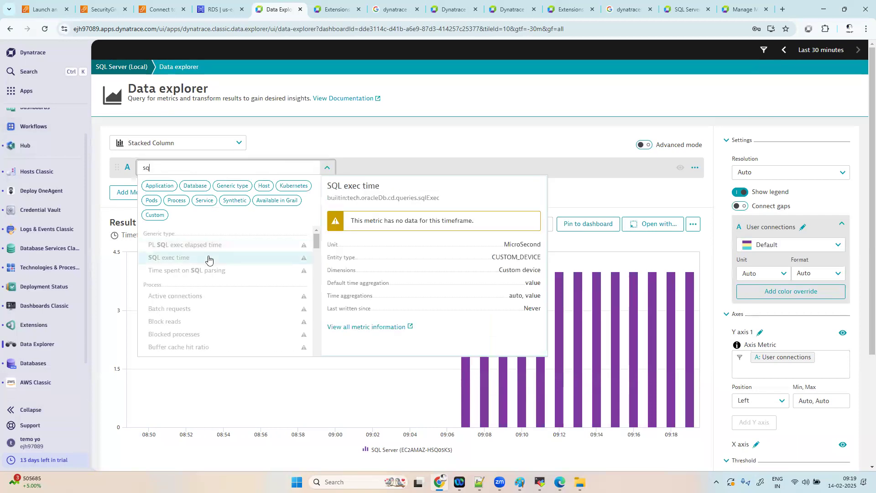
{"action": "scroll", "coordinate": [315, 259], "scroll_direction": "down", "scroll_amount": 1}
{"action": "scroll", "coordinate": [314, 259], "scroll_direction": "down", "scroll_amount": 10}
{"action": "left_click_drag", "start_coordinate": [321, 310], "coordinate": [329, 330]}
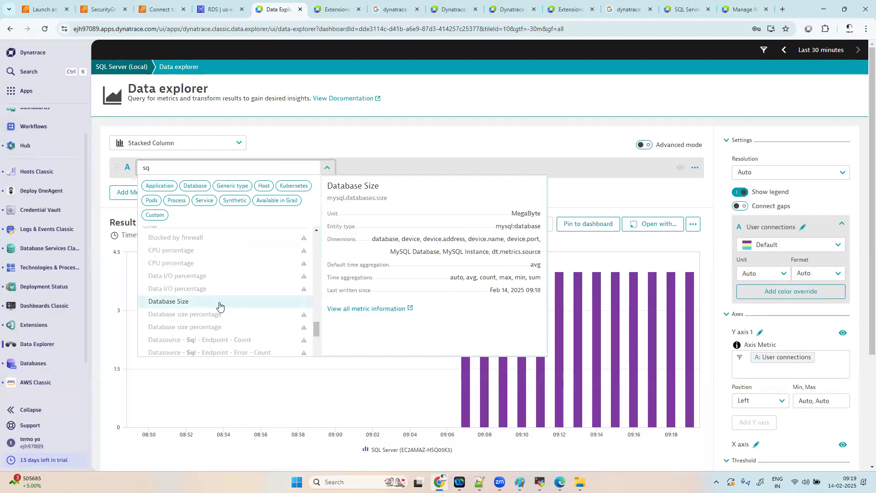
Select the Datasource - Sql - Polling - Time metric, split it by dt.metrics.source, and check the filter values for that dimension.
{"action": "left_click_drag", "start_coordinate": [318, 329], "coordinate": [316, 341]}
{"action": "scroll", "coordinate": [316, 342], "scroll_direction": "down", "scroll_amount": 1}
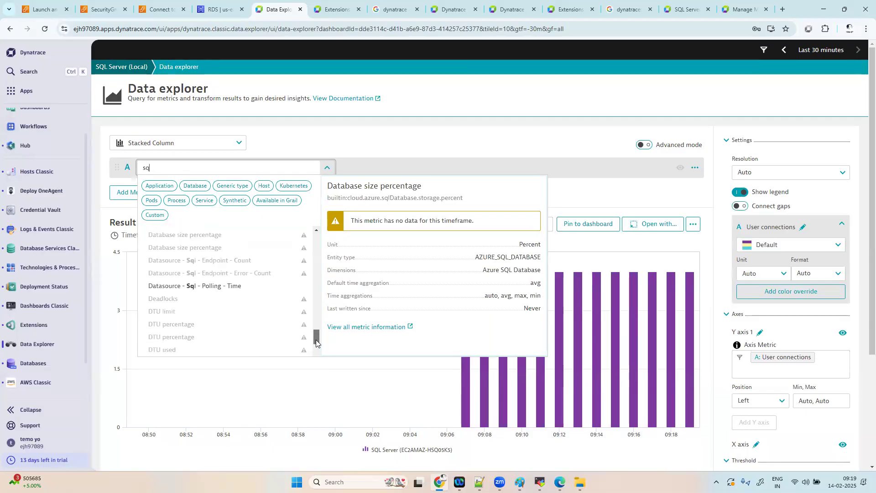
{"action": "left_click", "coordinate": [238, 286]}
{"action": "left_click", "coordinate": [435, 169]}
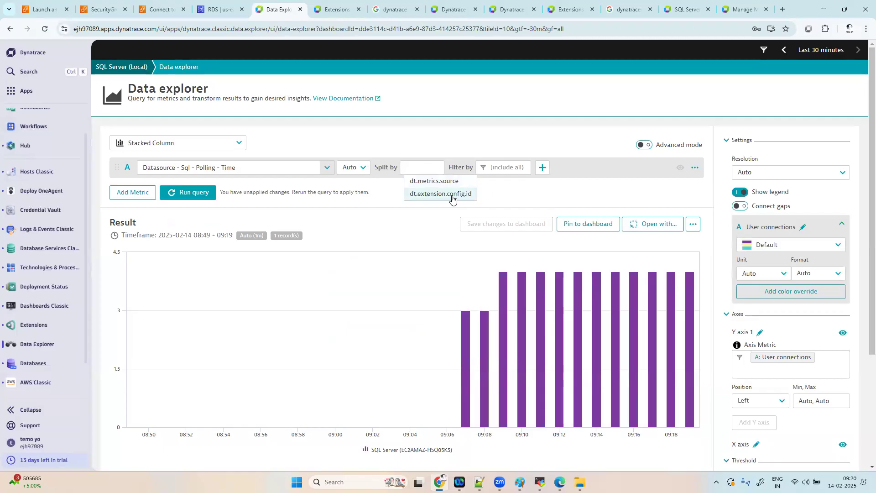
{"action": "left_click", "coordinate": [445, 181]}
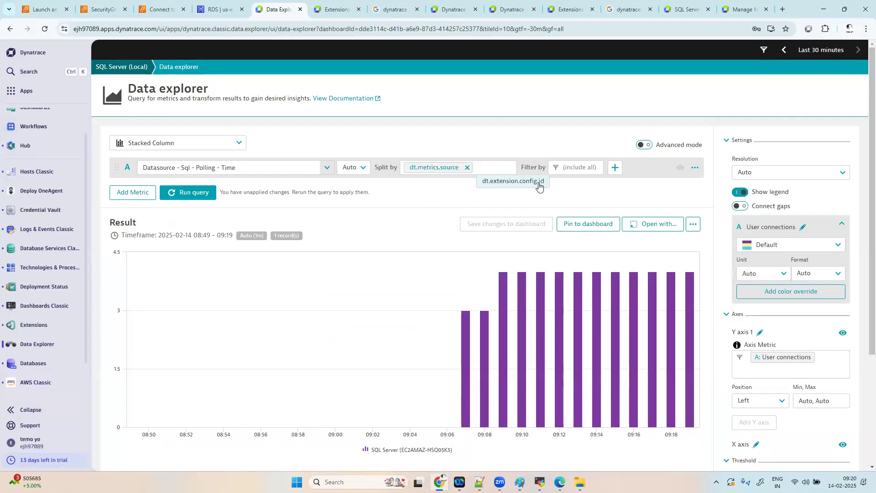
{"action": "left_click", "coordinate": [578, 167]}
{"action": "left_click", "coordinate": [608, 182]}
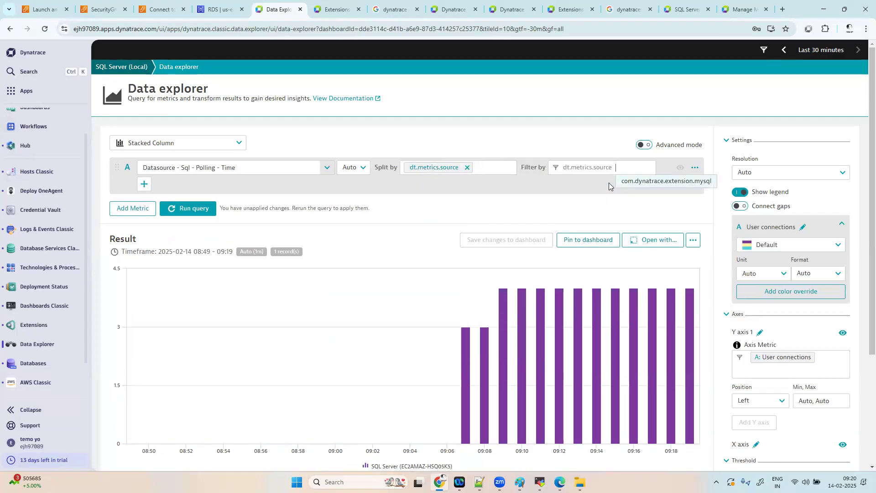
{"action": "left_click", "coordinate": [616, 181]}
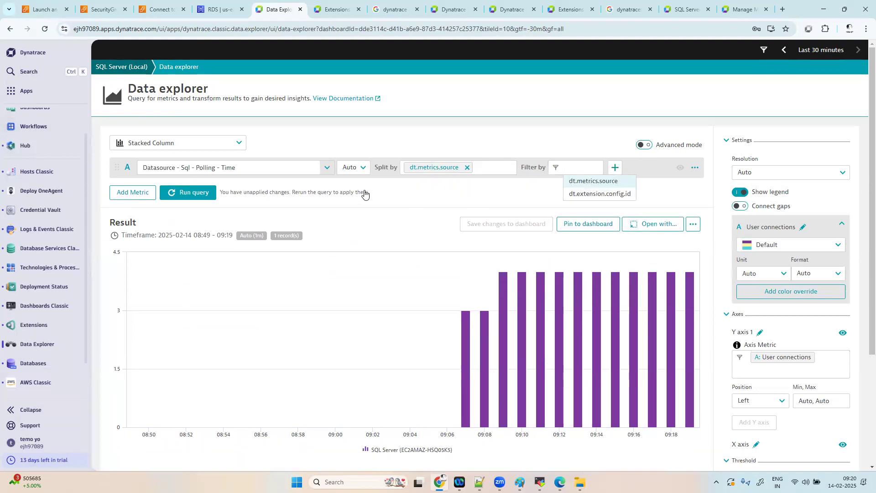
Clear the query's metric and browse the full list of available metrics, from the database and host groups to the end.
{"action": "left_click", "coordinate": [333, 172]}
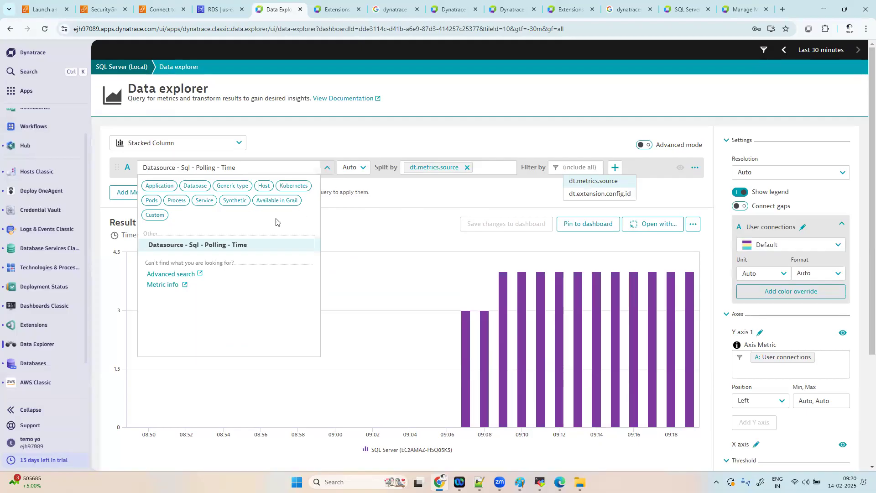
{"action": "left_click_drag", "start_coordinate": [274, 172], "coordinate": [121, 165]}
{"action": "key", "text": "BackSpace"}
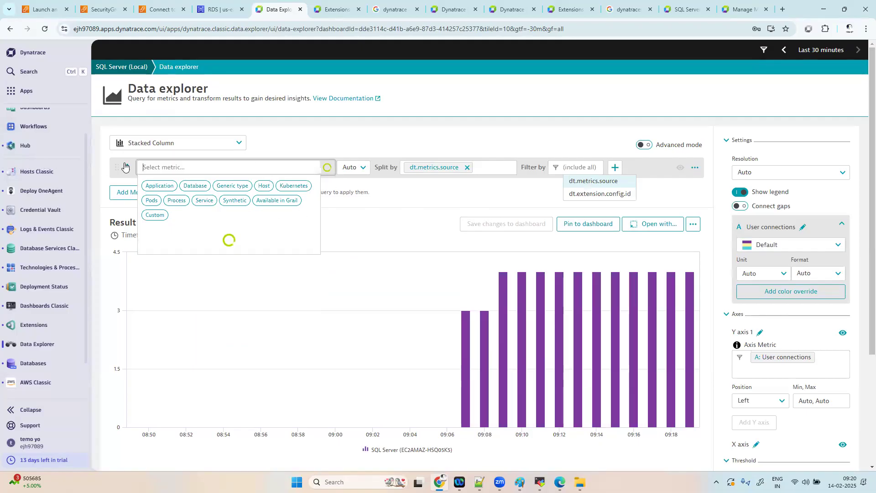
{"action": "scroll", "coordinate": [259, 322], "scroll_direction": "down", "scroll_amount": 20}
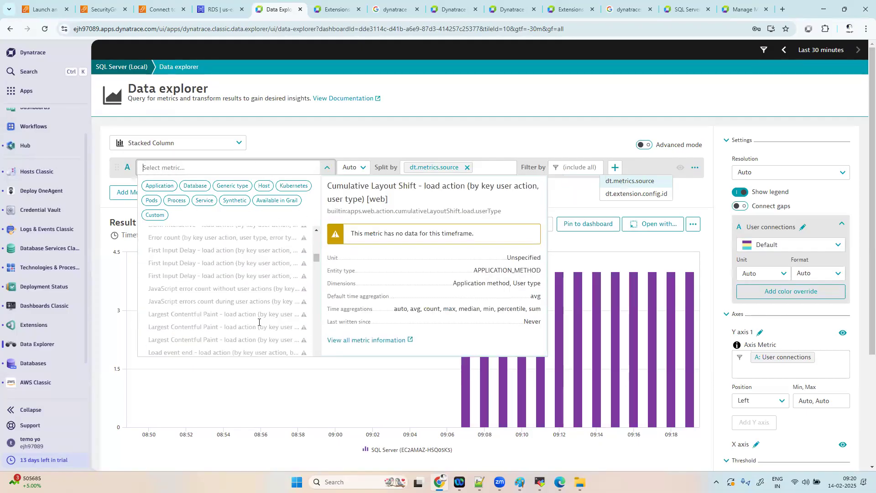
{"action": "scroll", "coordinate": [258, 324], "scroll_direction": "down", "scroll_amount": 1}
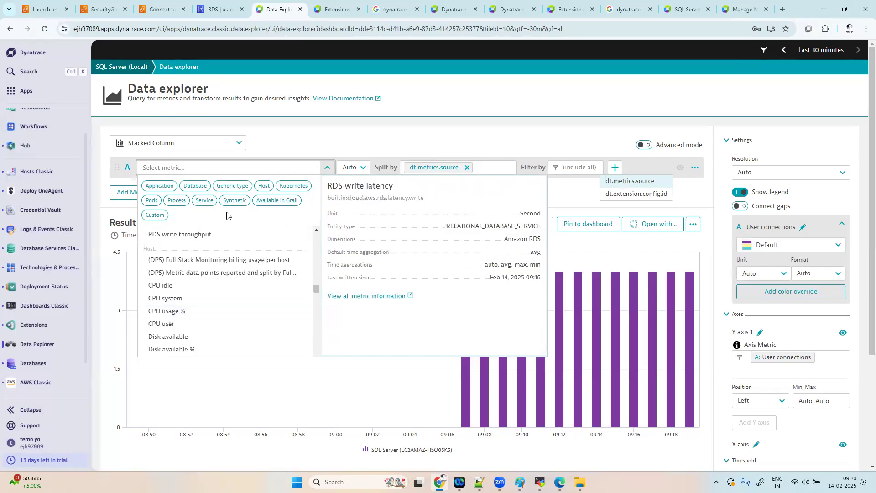
{"action": "scroll", "coordinate": [218, 310], "scroll_direction": "down", "scroll_amount": 1}
{"action": "scroll", "coordinate": [216, 328], "scroll_direction": "down", "scroll_amount": 5}
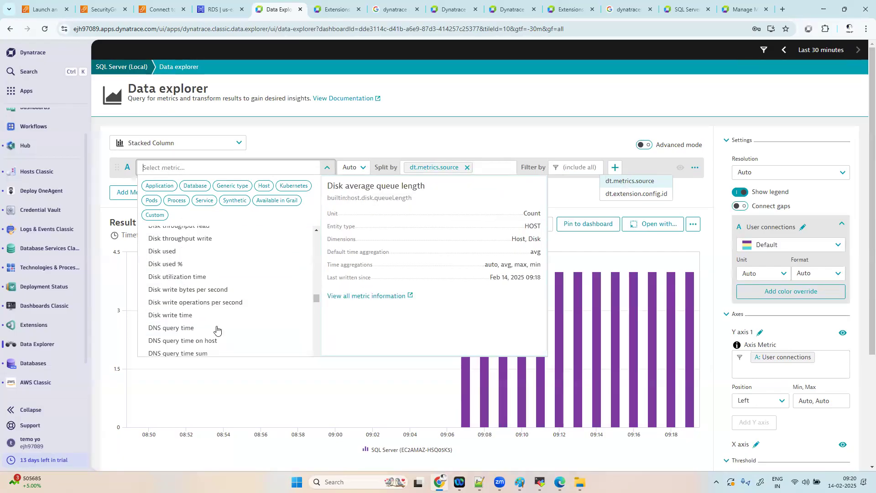
{"action": "scroll", "coordinate": [217, 328], "scroll_direction": "down", "scroll_amount": 5}
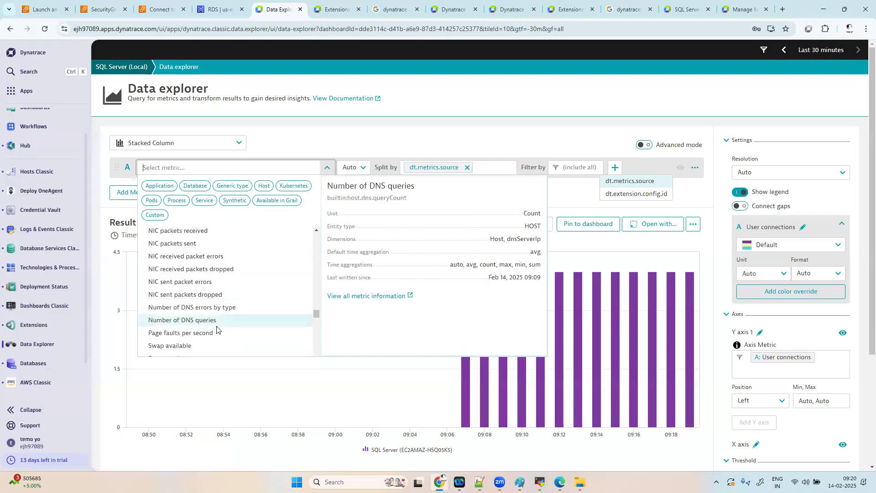
{"action": "scroll", "coordinate": [217, 329], "scroll_direction": "down", "scroll_amount": 5}
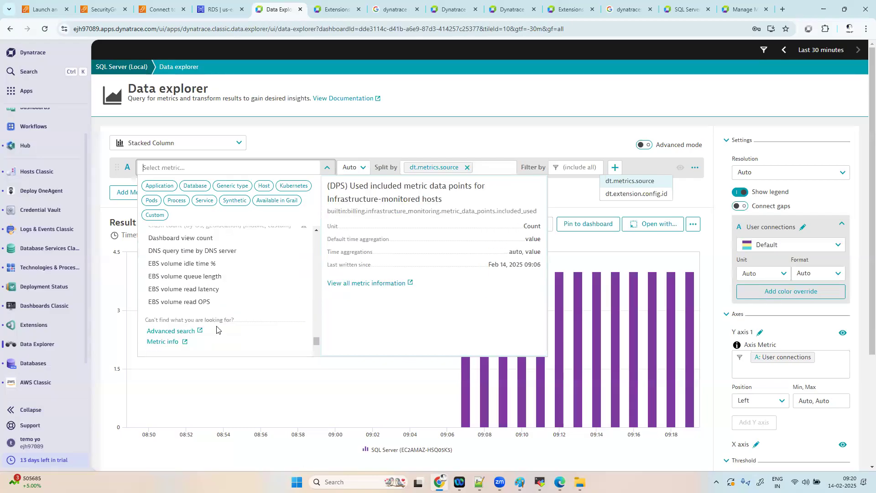
{"action": "scroll", "coordinate": [216, 328], "scroll_direction": "down", "scroll_amount": 10}
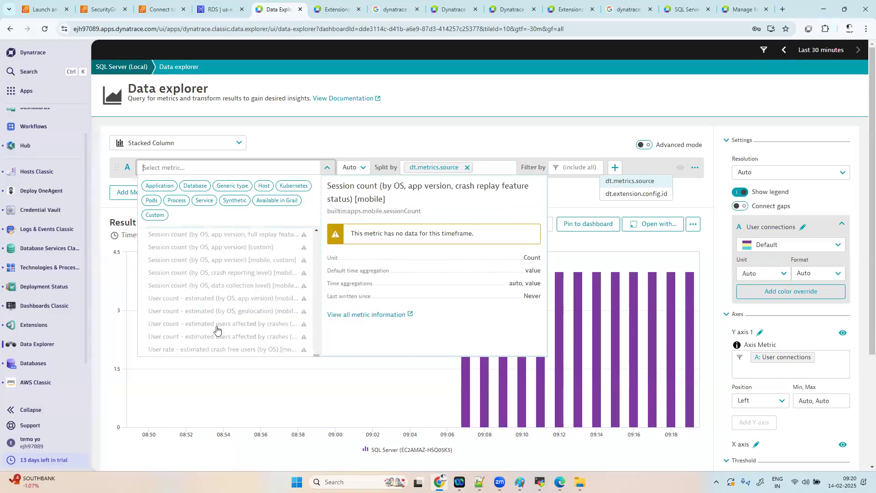
{"action": "scroll", "coordinate": [217, 330], "scroll_direction": "down", "scroll_amount": 3}
{"action": "scroll", "coordinate": [215, 328], "scroll_direction": "up", "scroll_amount": 4}
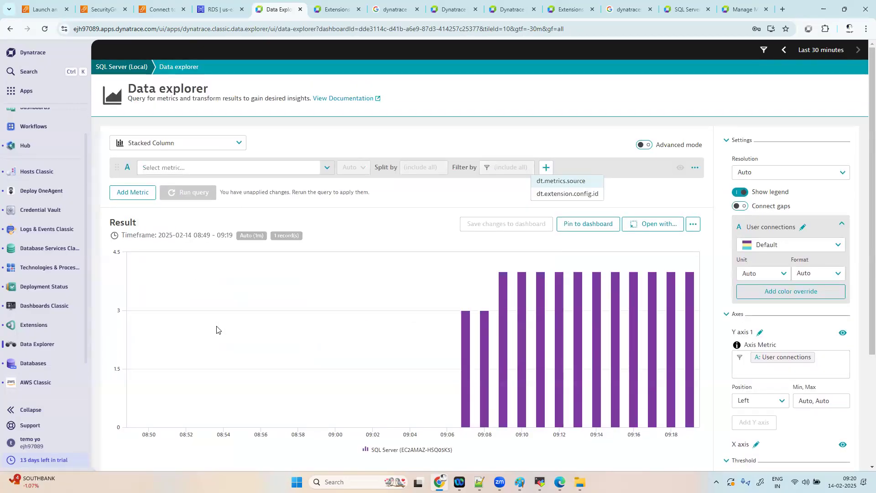
{"action": "left_click", "coordinate": [283, 173]}
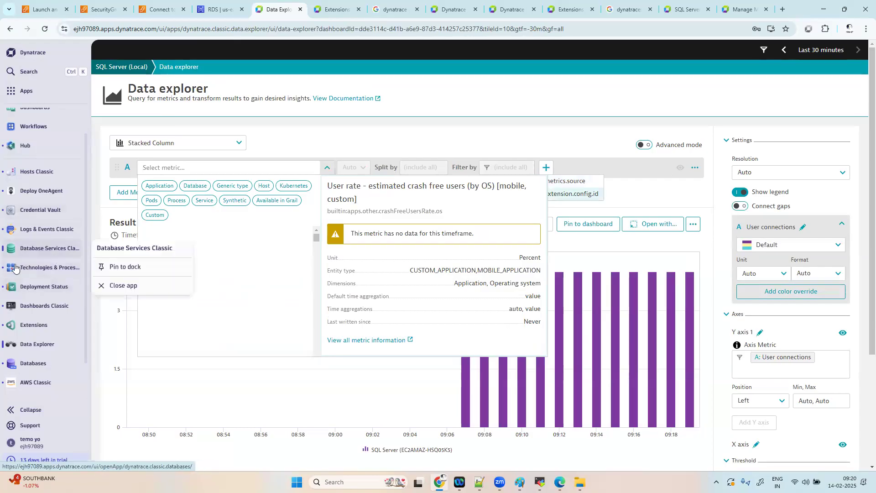
Return to the Microsoft SQL Server (local) extension, start a local monitoring configuration for the mssqlserver host, and leave it without saving.
{"action": "left_click", "coordinate": [33, 325]}
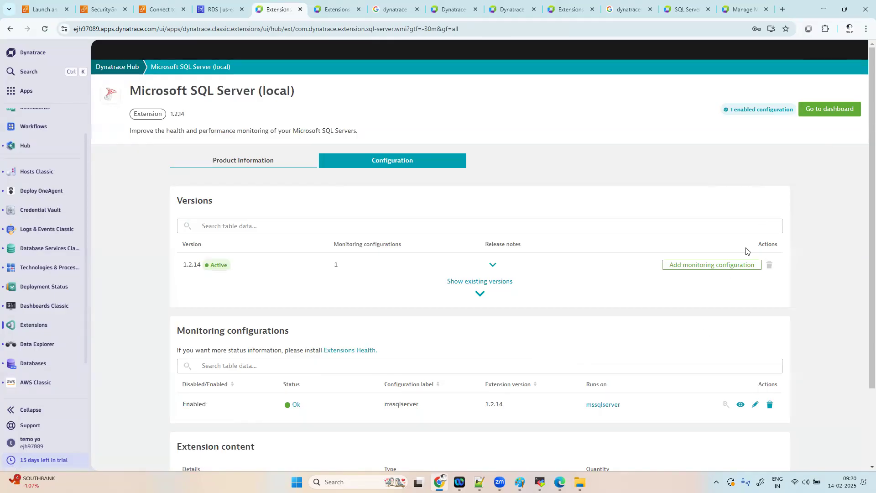
{"action": "scroll", "coordinate": [585, 333], "scroll_direction": "down", "scroll_amount": 2}
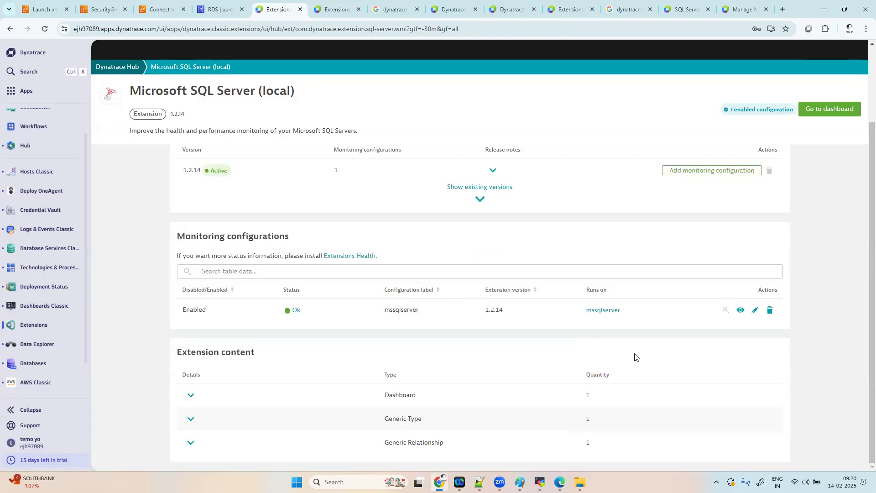
{"action": "scroll", "coordinate": [636, 360], "scroll_direction": "up", "scroll_amount": 2}
{"action": "left_click", "coordinate": [722, 266]}
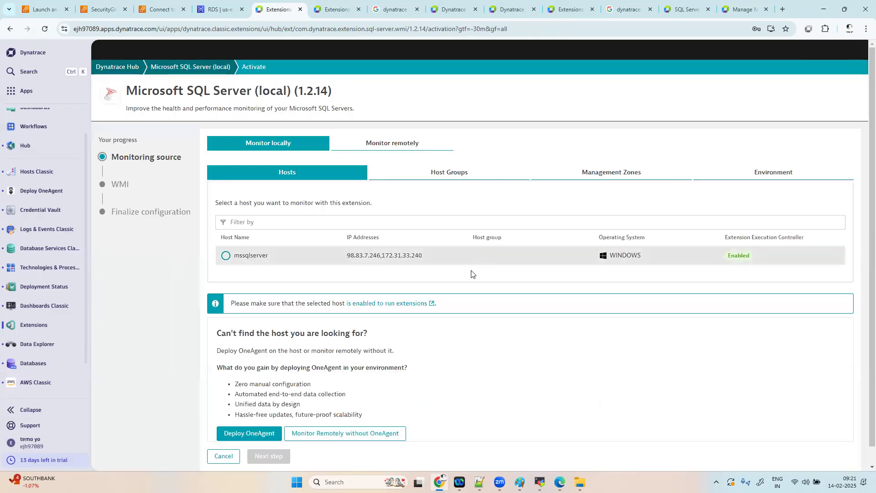
{"action": "left_click", "coordinate": [226, 256]}
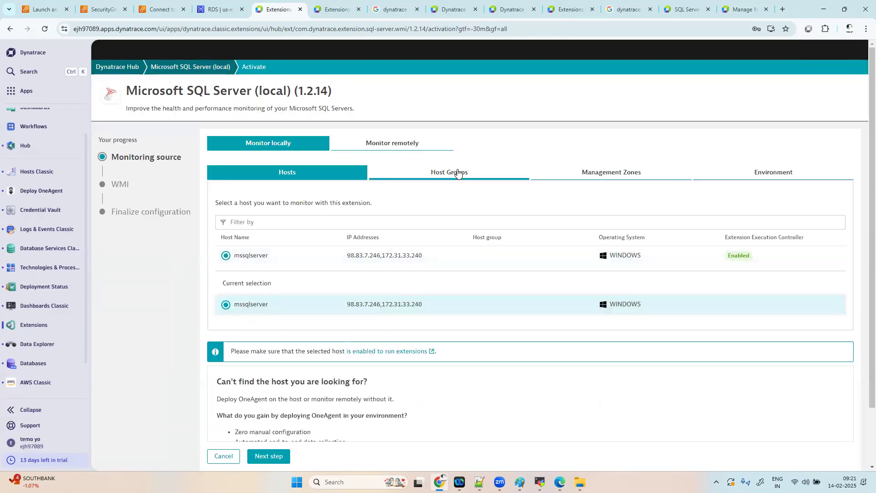
{"action": "left_click", "coordinate": [177, 68]}
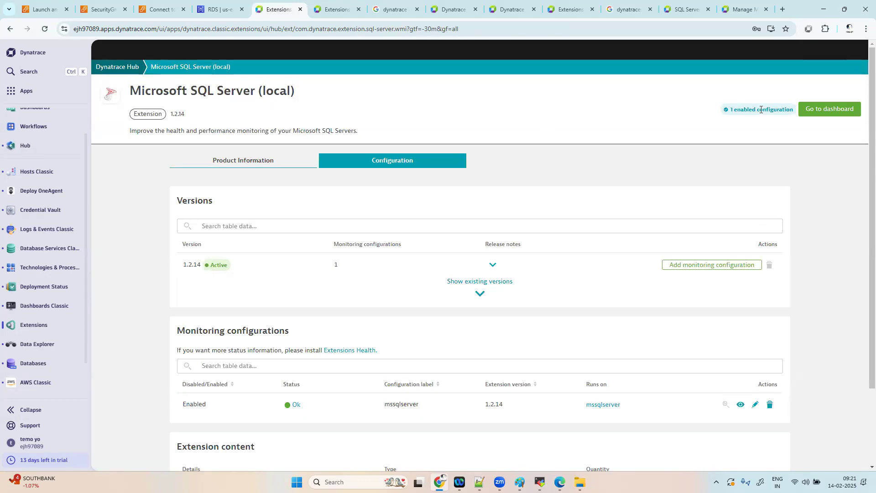
Look over the extension's product information, its monitoring configurations and its extension content.
{"action": "left_click", "coordinate": [270, 159]}
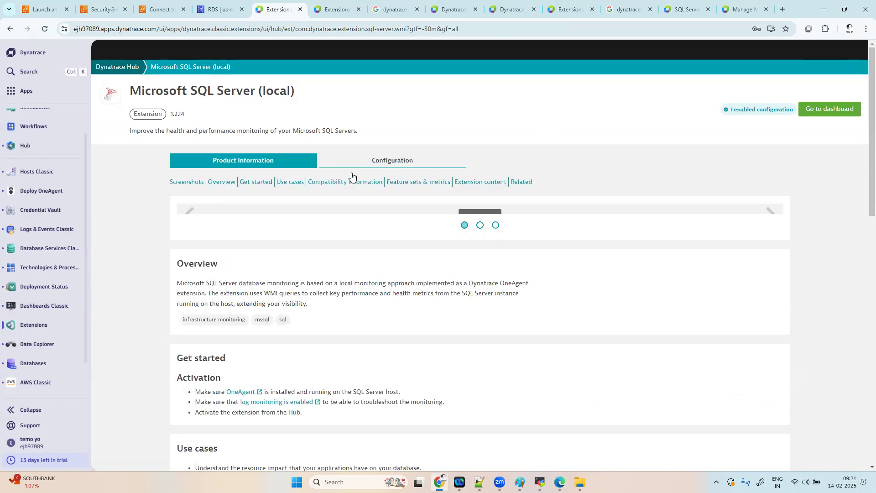
{"action": "left_click", "coordinate": [391, 161]}
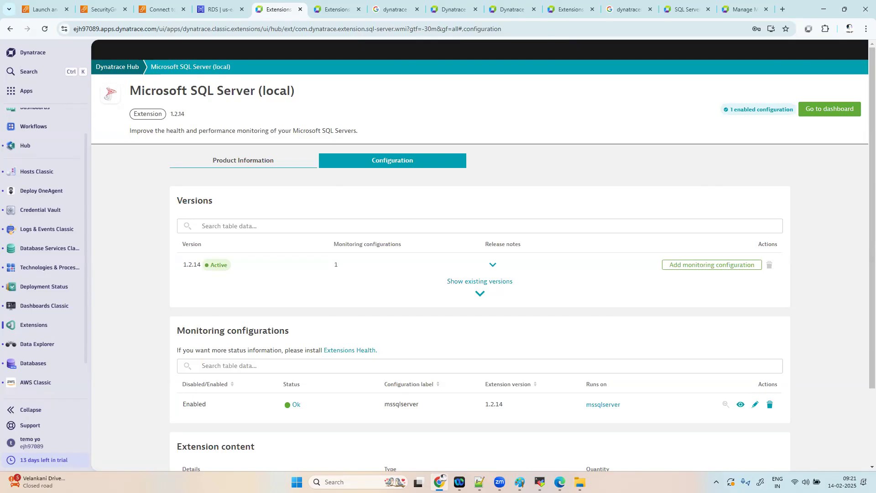
{"action": "scroll", "coordinate": [463, 337], "scroll_direction": "down", "scroll_amount": 2}
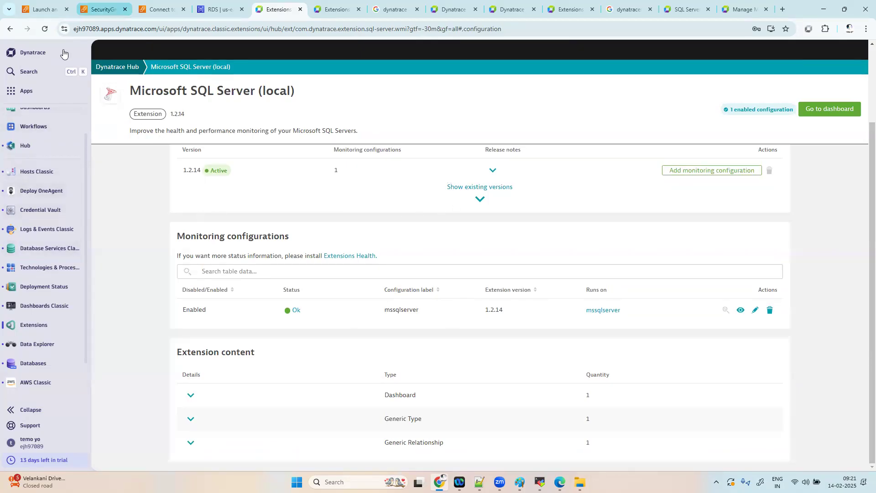
Search the installed apps for "metr" and open Metrics.
{"action": "left_click", "coordinate": [37, 92]}
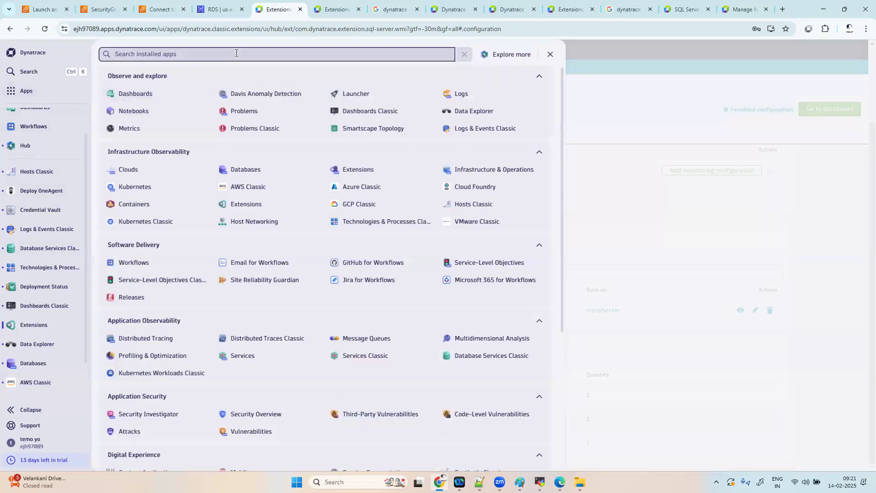
{"action": "type", "text": "da"}
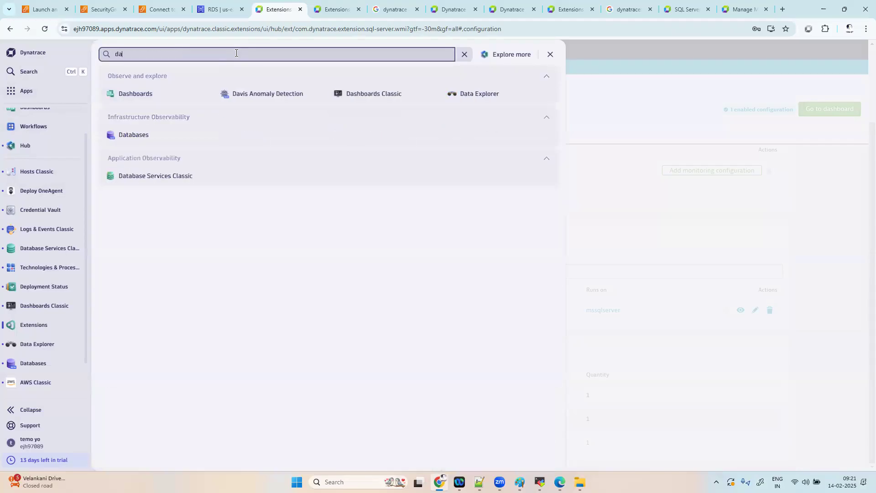
{"action": "key", "text": "BackSpace"}
{"action": "key", "text": "BackSpace"}
{"action": "type", "text": "metr"}
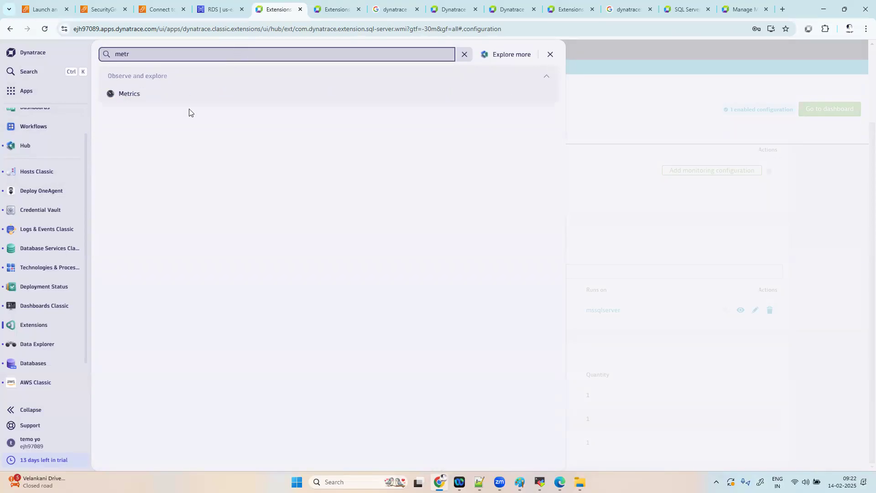
{"action": "left_click", "coordinate": [127, 94]}
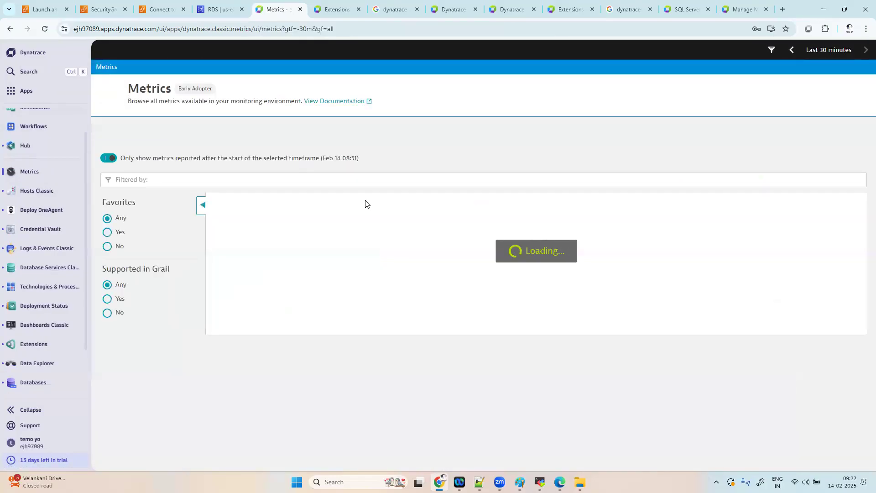
Filter the metrics list by the text "mssql".
{"action": "left_click", "coordinate": [359, 154]}
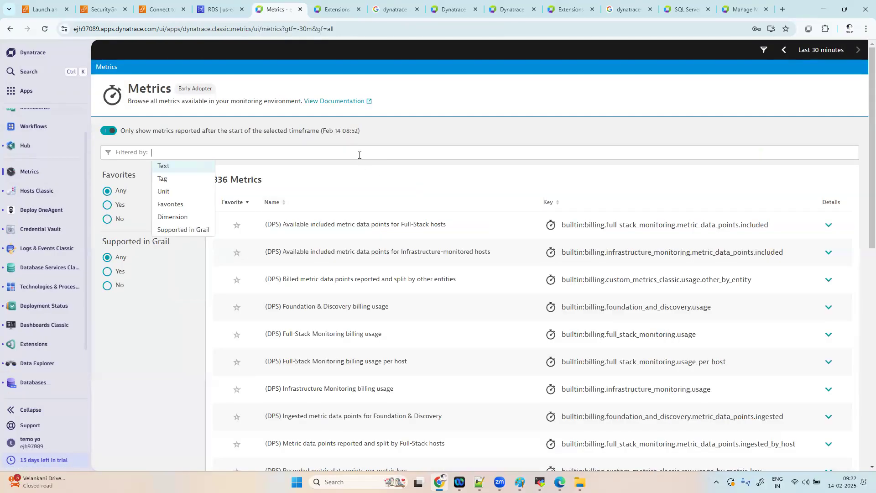
{"action": "type", "text": "mssql"}
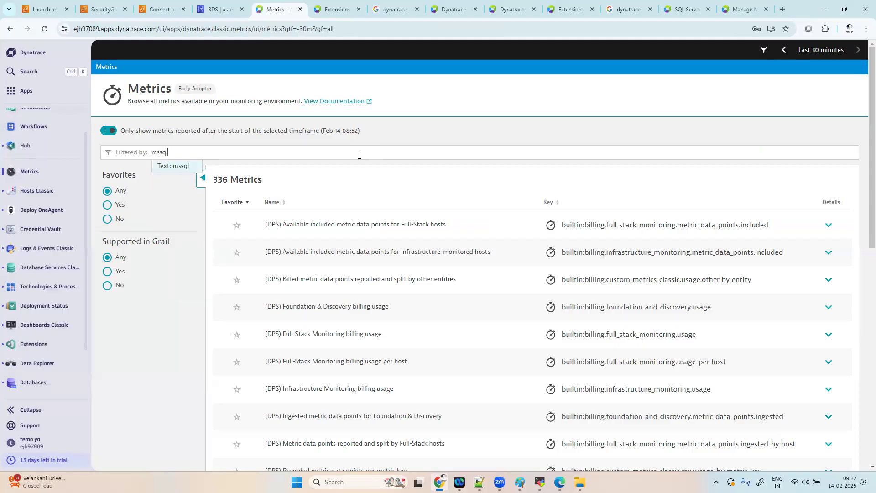
{"action": "key", "text": "Return"}
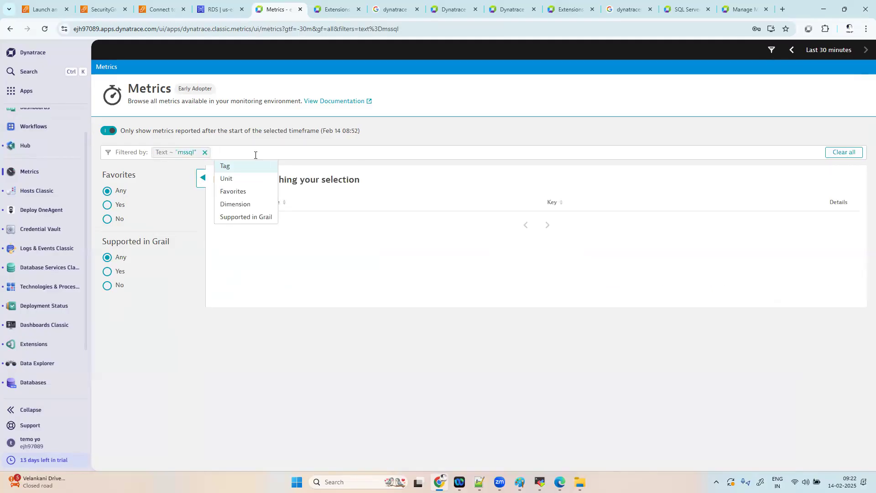
Replace the metrics list's text filter with "sql" and look through the matching metric names and keys.
{"action": "key", "text": "BackSpace"}
{"action": "type", "text": "sq"}
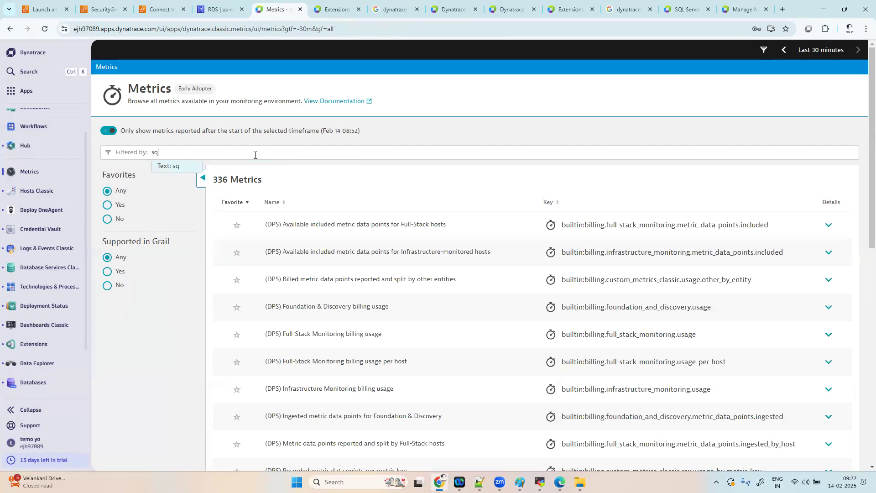
{"action": "type", "text": "l"}
{"action": "key", "text": "Return"}
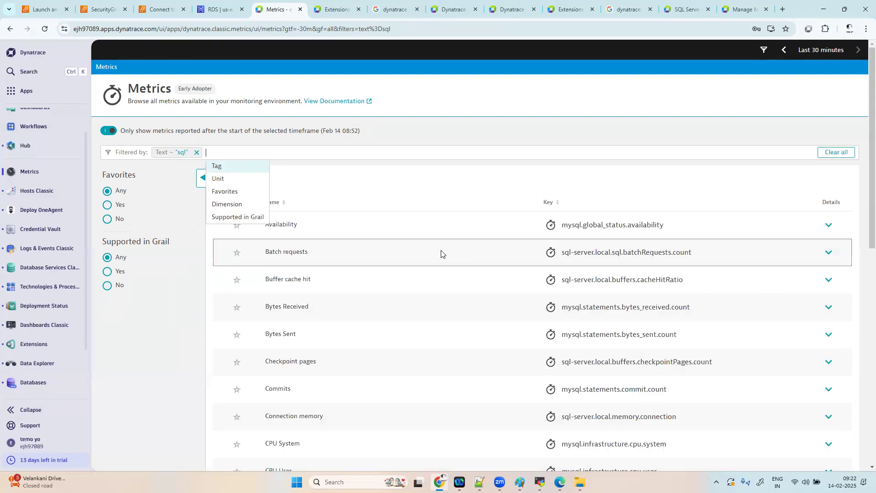
{"action": "scroll", "coordinate": [561, 352], "scroll_direction": "down", "scroll_amount": 5}
{"action": "scroll", "coordinate": [561, 352], "scroll_direction": "down", "scroll_amount": 5}
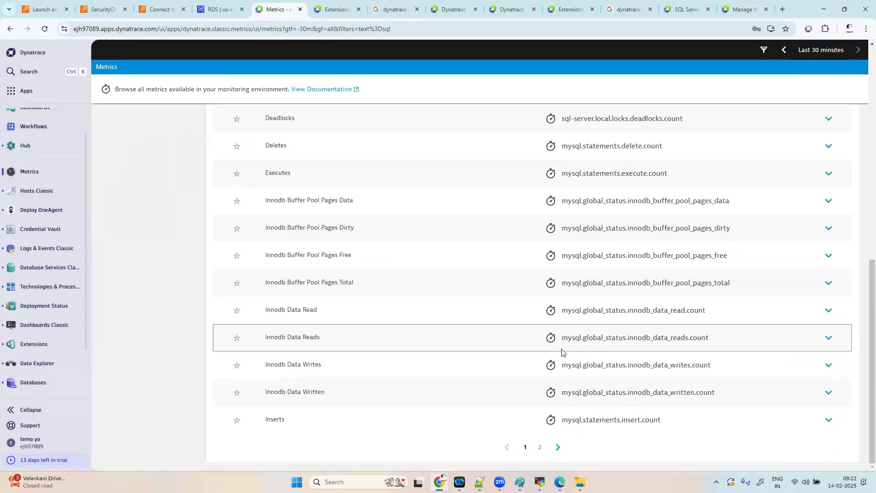
{"action": "scroll", "coordinate": [561, 351], "scroll_direction": "up", "scroll_amount": 10}
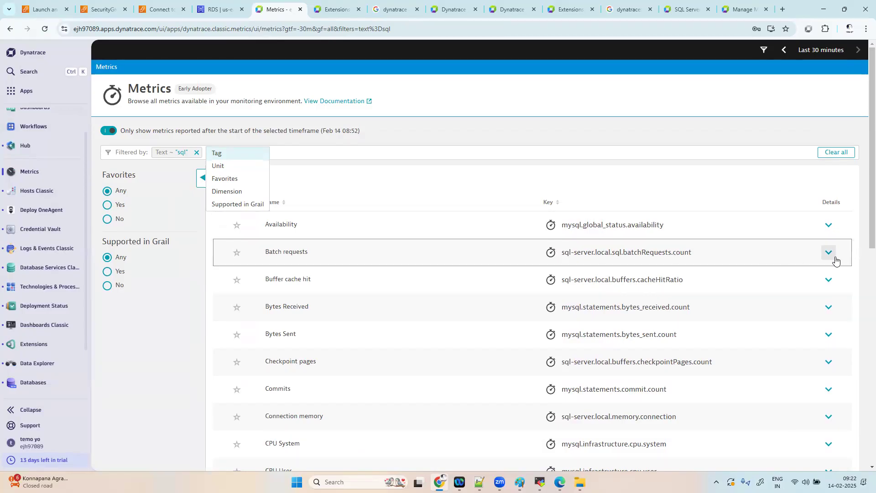
{"action": "scroll", "coordinate": [732, 349], "scroll_direction": "down", "scroll_amount": 1}
{"action": "scroll", "coordinate": [733, 348], "scroll_direction": "down", "scroll_amount": 2}
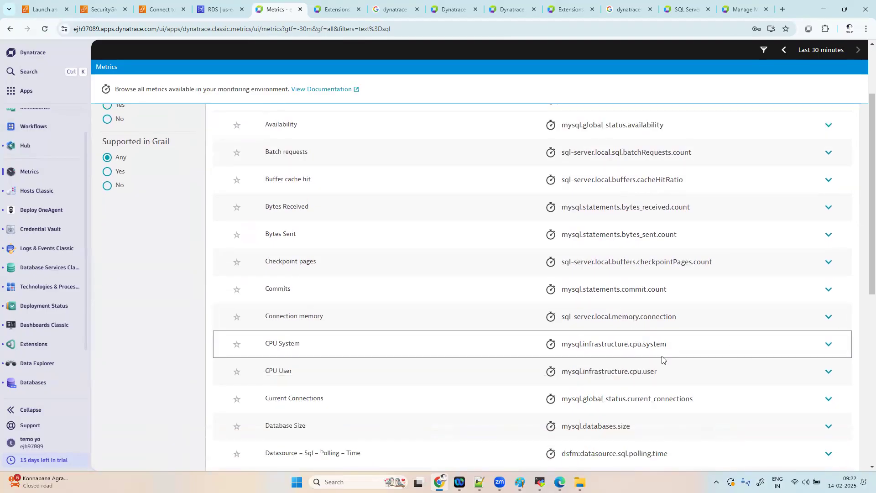
Expand the Deadlocks metric with key sql-server.local.locks.deadlocks.count, create a chart from it and run its query.
{"action": "scroll", "coordinate": [661, 357], "scroll_direction": "down", "scroll_amount": 3}
{"action": "scroll", "coordinate": [639, 374], "scroll_direction": "down", "scroll_amount": 2}
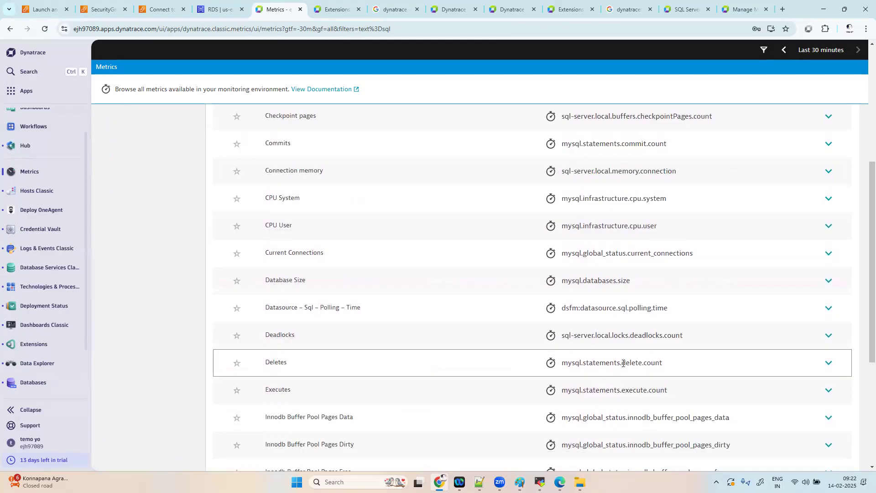
{"action": "left_click", "coordinate": [827, 336]}
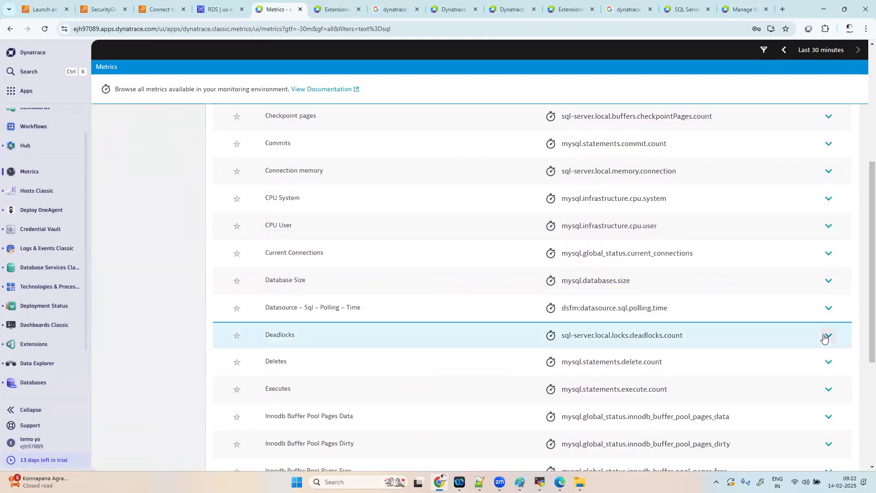
{"action": "scroll", "coordinate": [692, 351], "scroll_direction": "down", "scroll_amount": 5}
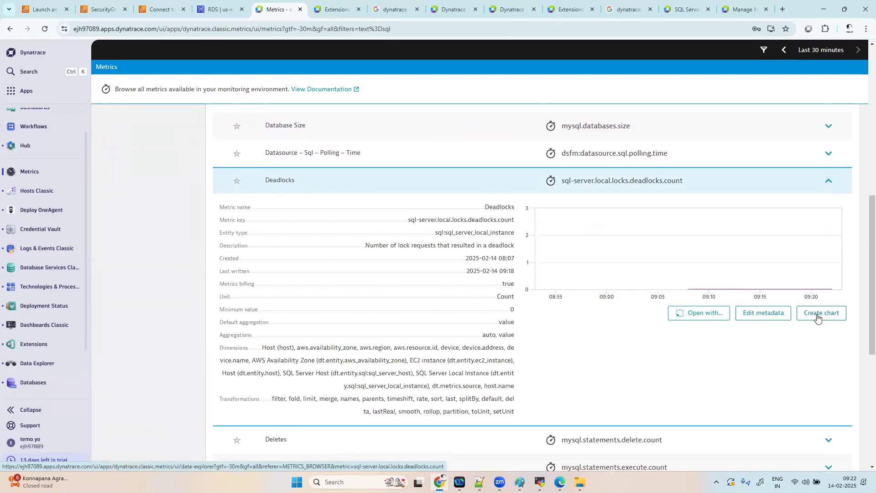
{"action": "left_click", "coordinate": [816, 314]}
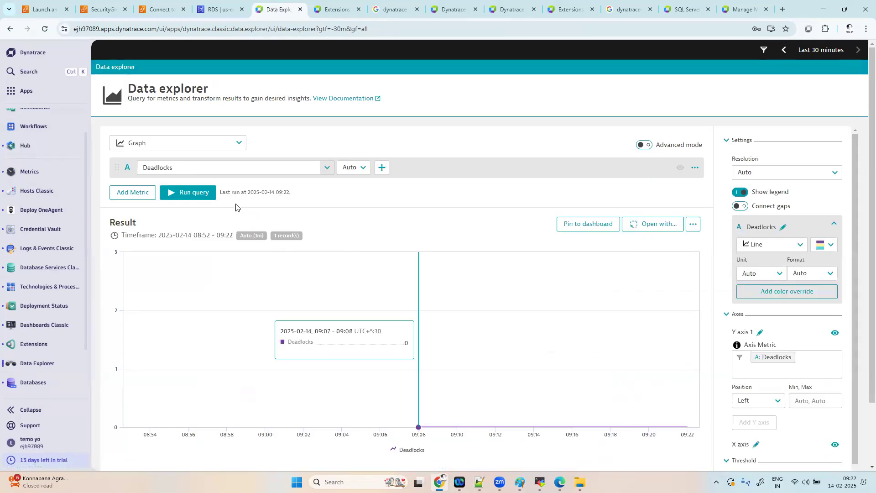
{"action": "left_click", "coordinate": [189, 192]}
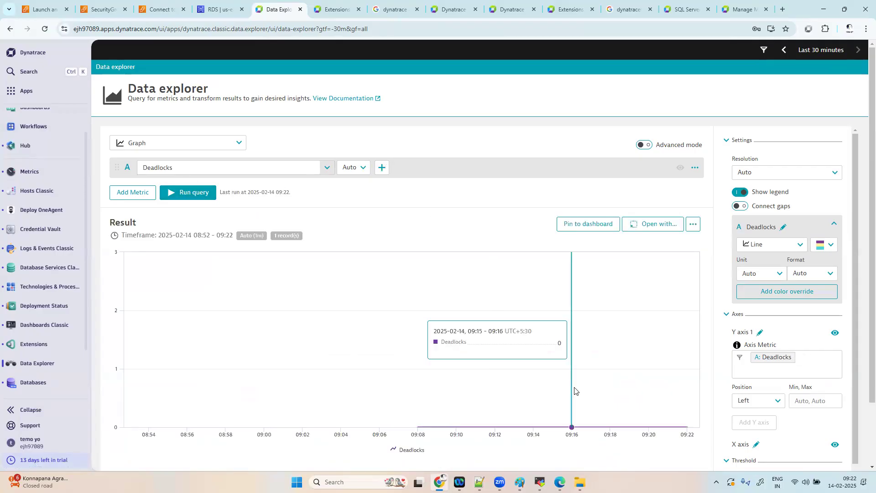
Add Split By and Filter By to the Deadlocks query and split it by SQL Server Host.
{"action": "left_click", "coordinate": [381, 167]}
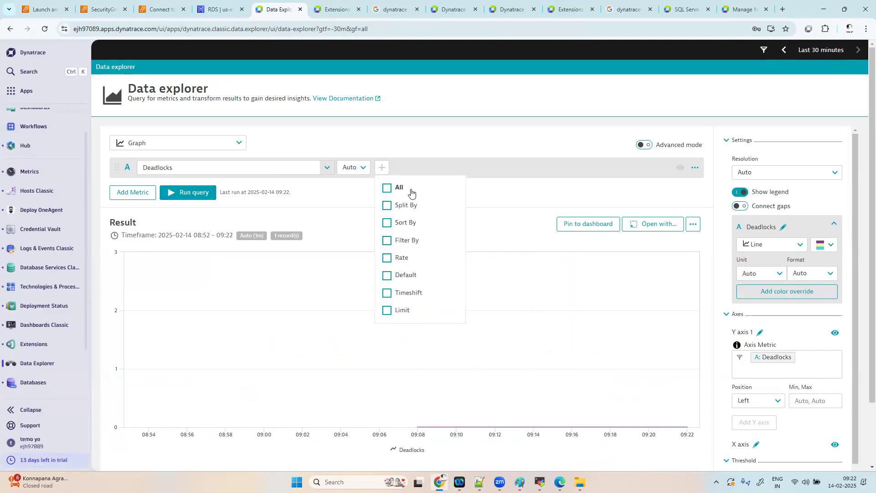
{"action": "left_click", "coordinate": [407, 205]}
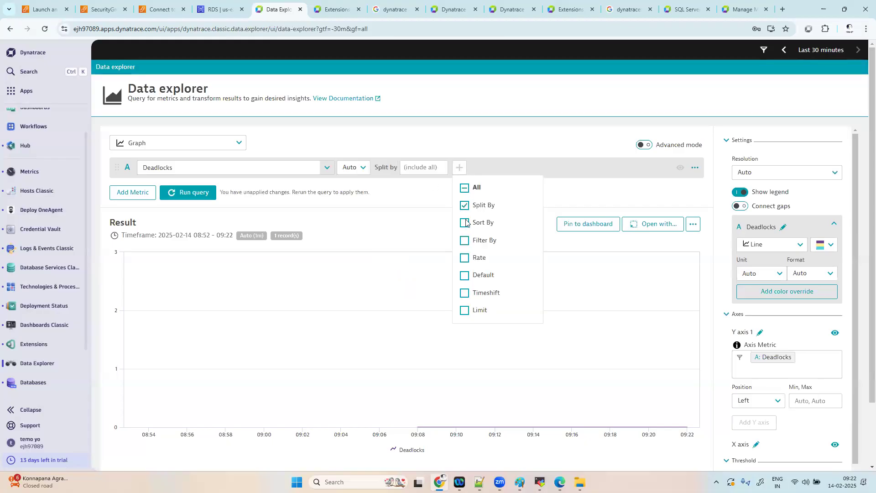
{"action": "left_click", "coordinate": [464, 240]}
{"action": "left_click", "coordinate": [415, 167]}
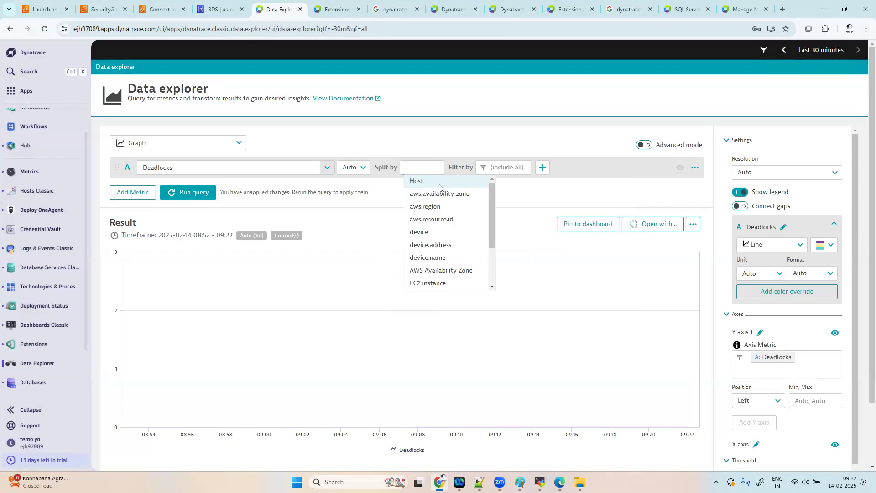
{"action": "scroll", "coordinate": [459, 274], "scroll_direction": "down", "scroll_amount": 2}
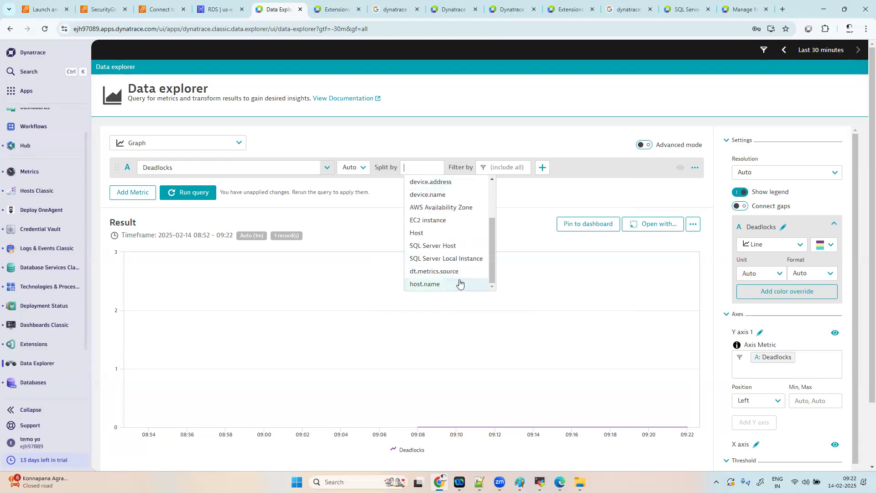
{"action": "left_click", "coordinate": [444, 246]}
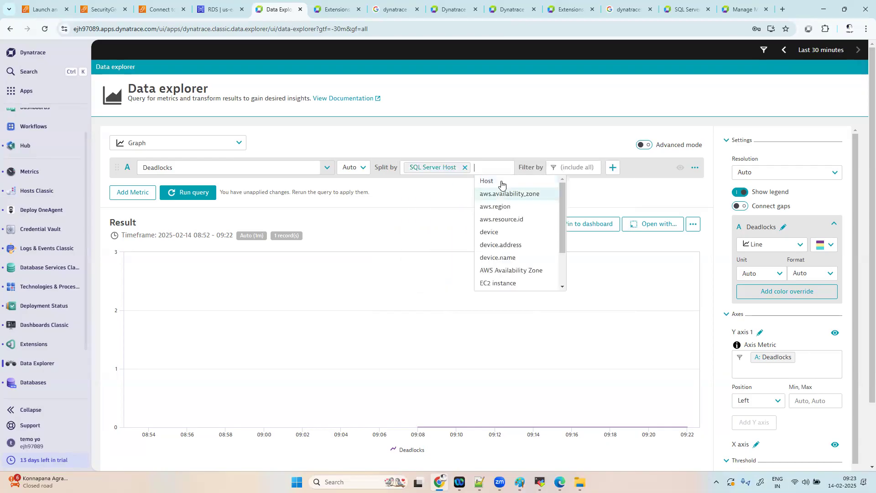
Choose Host as the filter dimension, then reselect SQL Server Host and add SQL Server Local Instance as split dimensions.
{"action": "left_click", "coordinate": [563, 167]}
{"action": "left_click", "coordinate": [591, 183]}
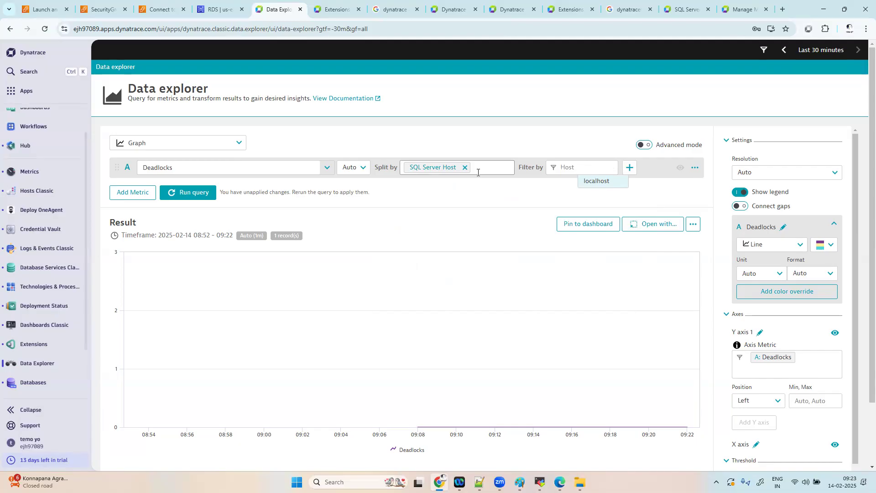
{"action": "left_click", "coordinate": [465, 167]}
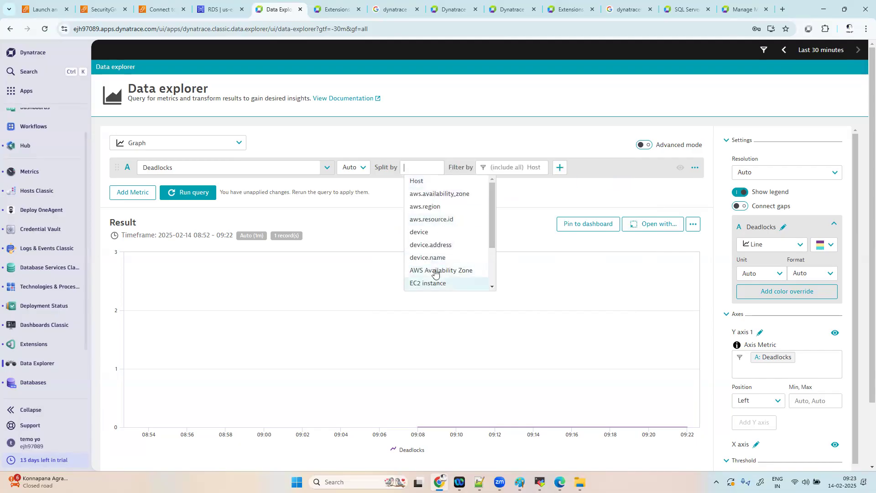
{"action": "left_click_drag", "start_coordinate": [494, 221], "coordinate": [493, 255]}
{"action": "left_click", "coordinate": [444, 257]}
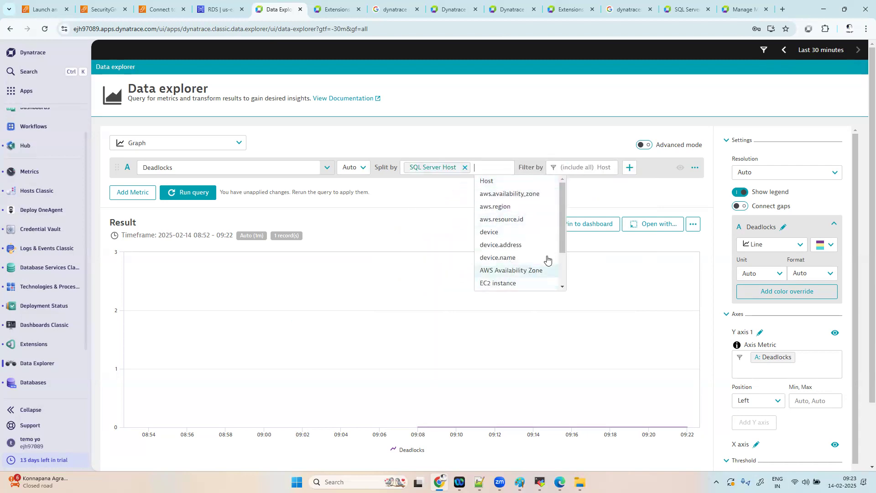
{"action": "left_click_drag", "start_coordinate": [565, 248], "coordinate": [562, 270]}
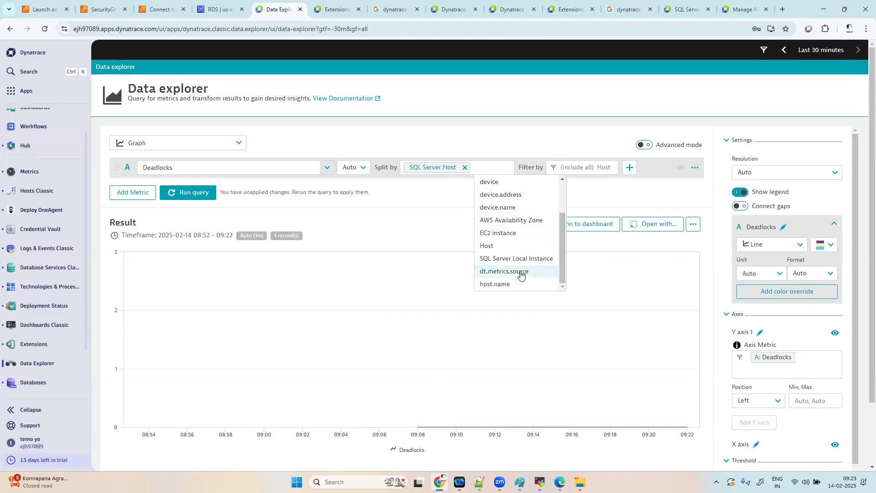
{"action": "left_click", "coordinate": [521, 258]}
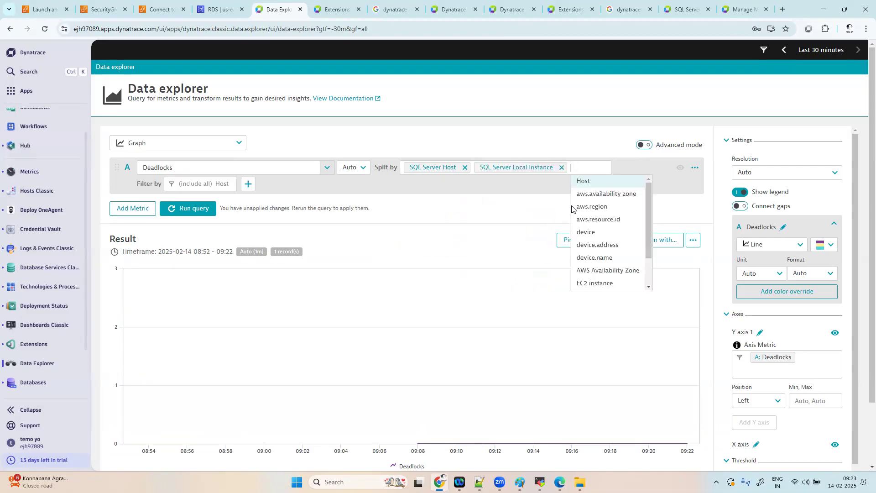
Filter the Deadlocks query by Host localhost and EC2 instance name mssqlserver, and run the query.
{"action": "left_click", "coordinate": [214, 183]}
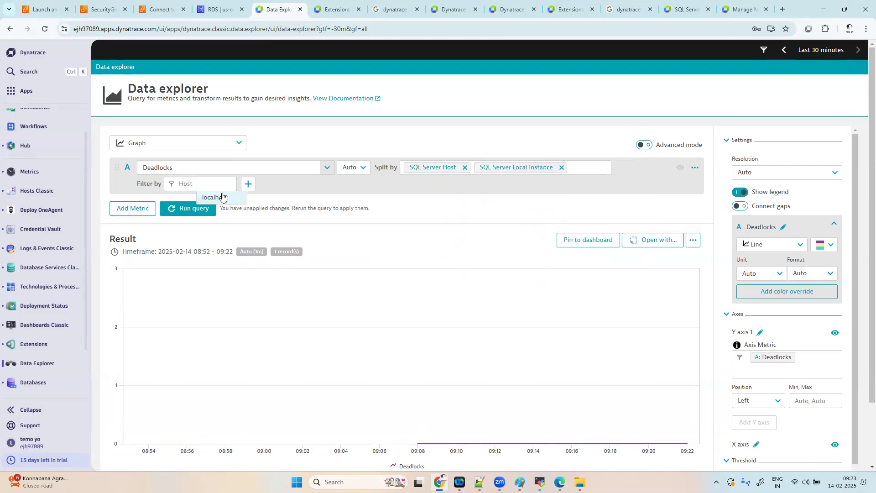
{"action": "left_click", "coordinate": [221, 196]}
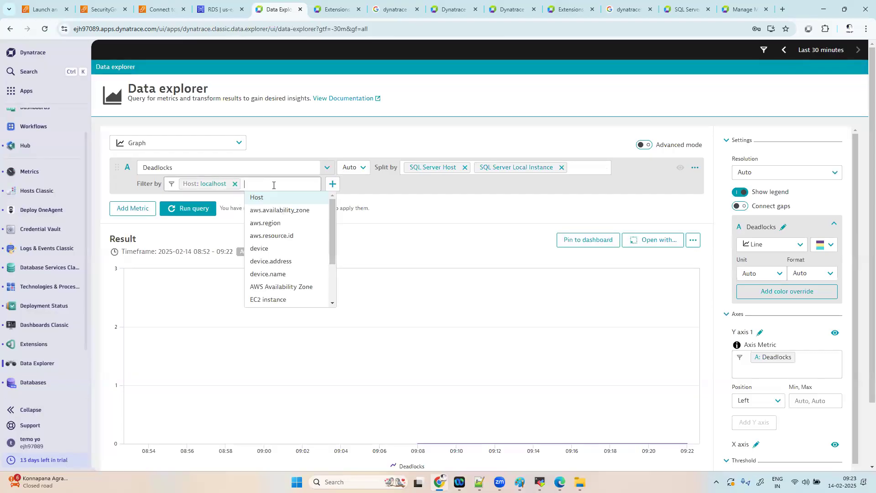
{"action": "left_click", "coordinate": [276, 300]}
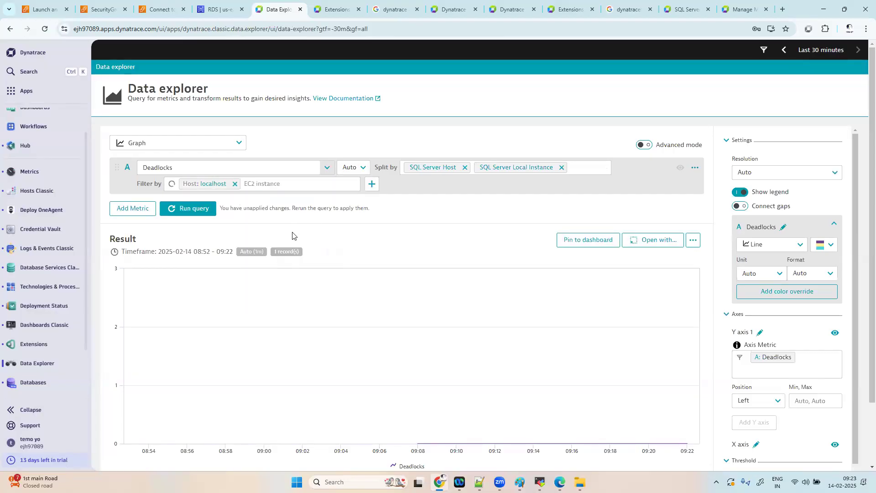
{"action": "left_click", "coordinate": [306, 196]}
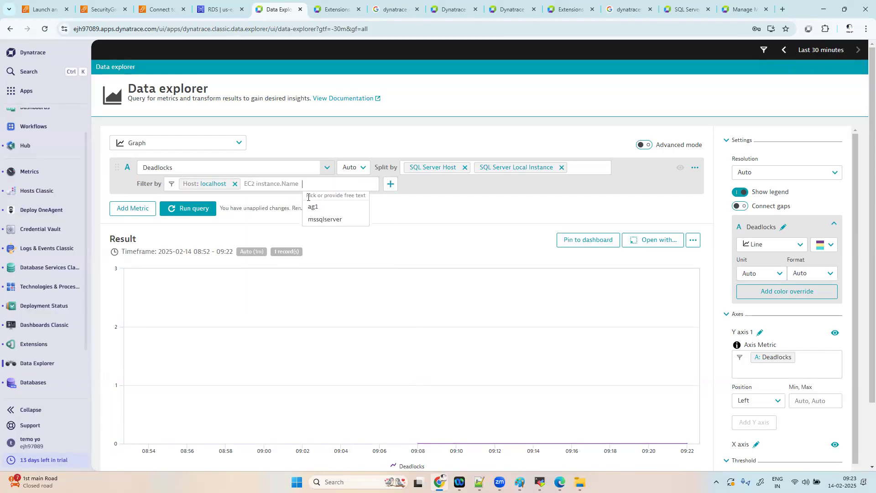
{"action": "left_click", "coordinate": [194, 208]}
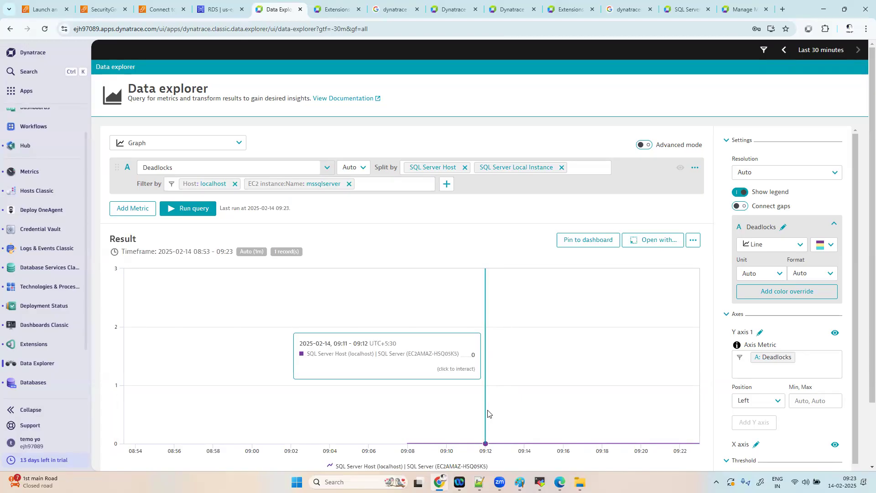
View the suggestions for the Deadlocks metric and the options for a data point in the result chart.
{"action": "left_click", "coordinate": [275, 168]}
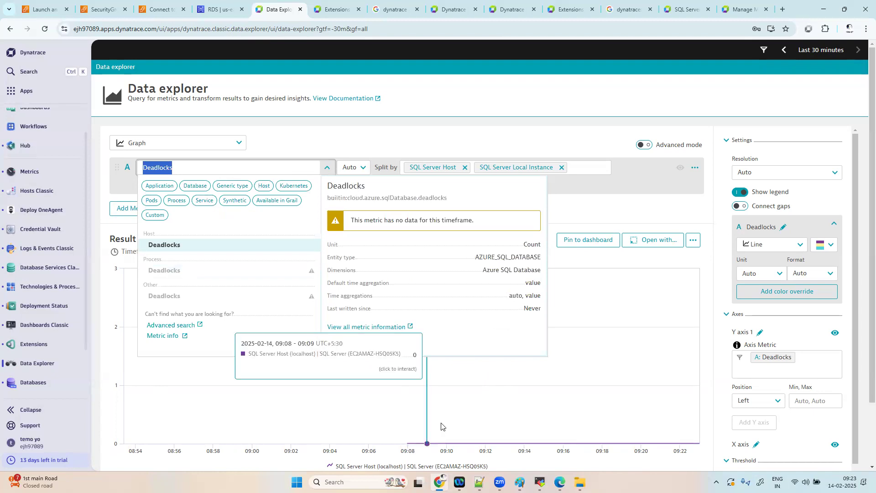
{"action": "left_click", "coordinate": [218, 404]}
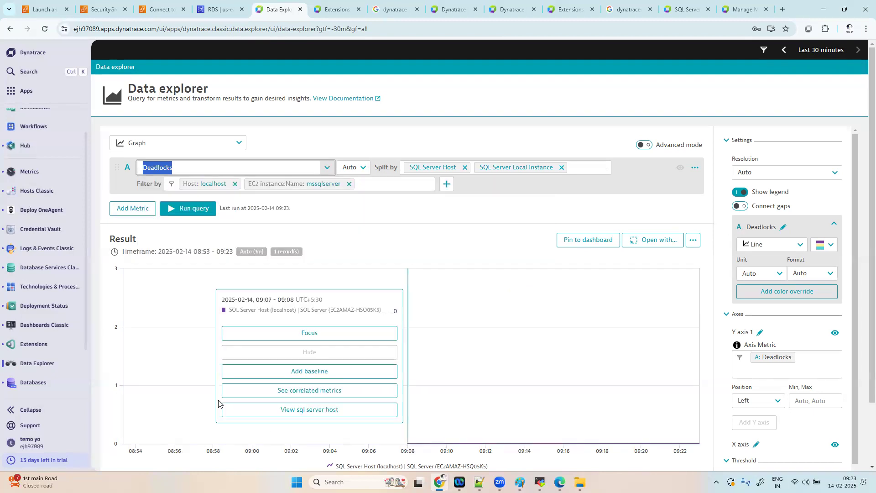
{"action": "left_click", "coordinate": [502, 336]}
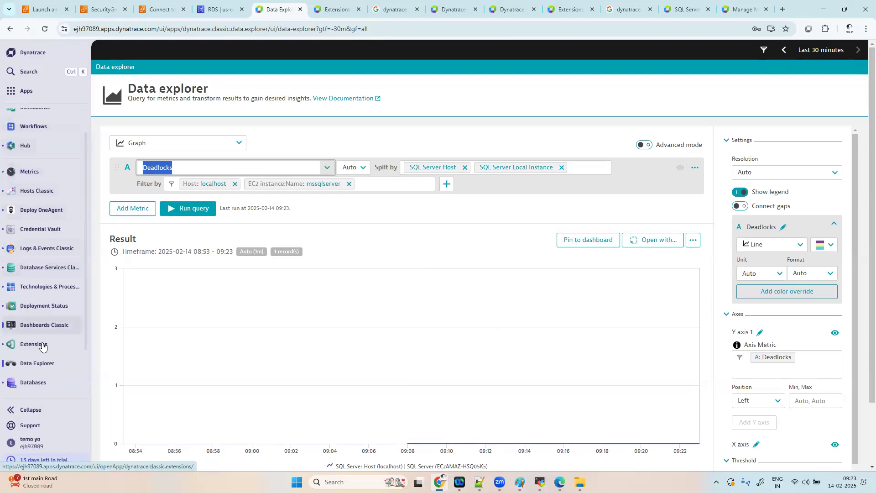
Open the Databases app and view the list of monitored database instances from its overview.
{"action": "left_click", "coordinate": [40, 382]}
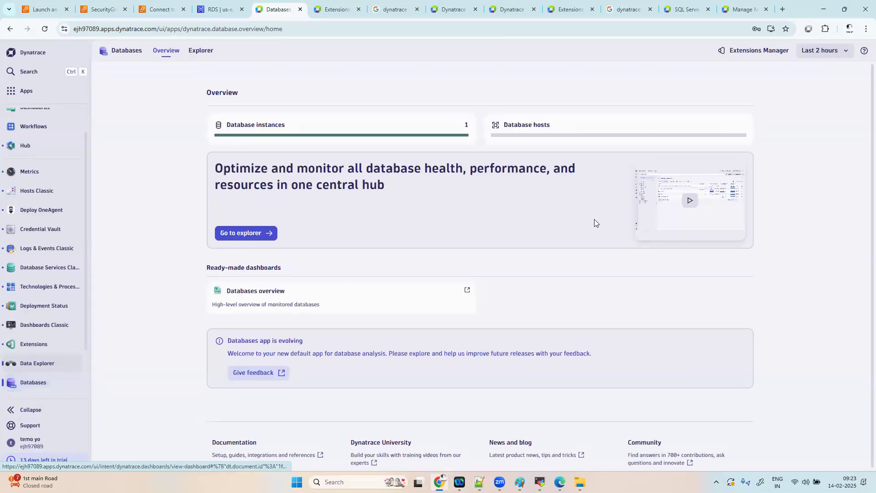
{"action": "left_click", "coordinate": [126, 50]}
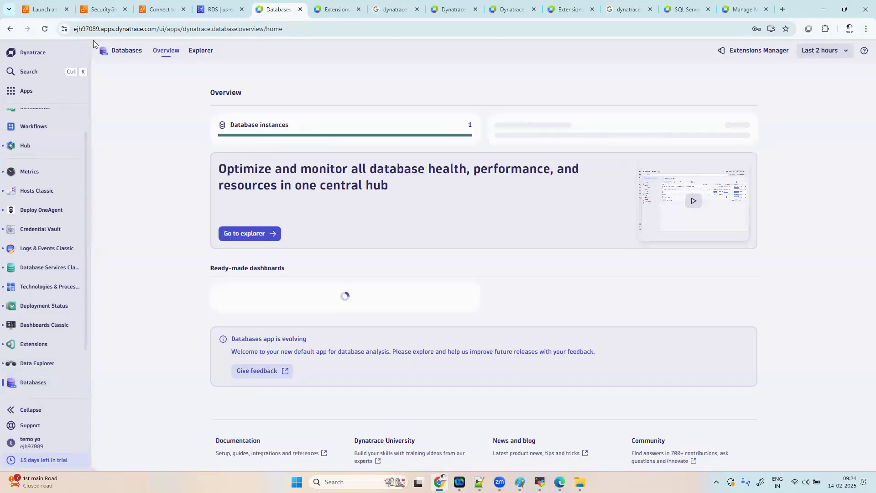
{"action": "left_click", "coordinate": [126, 52]}
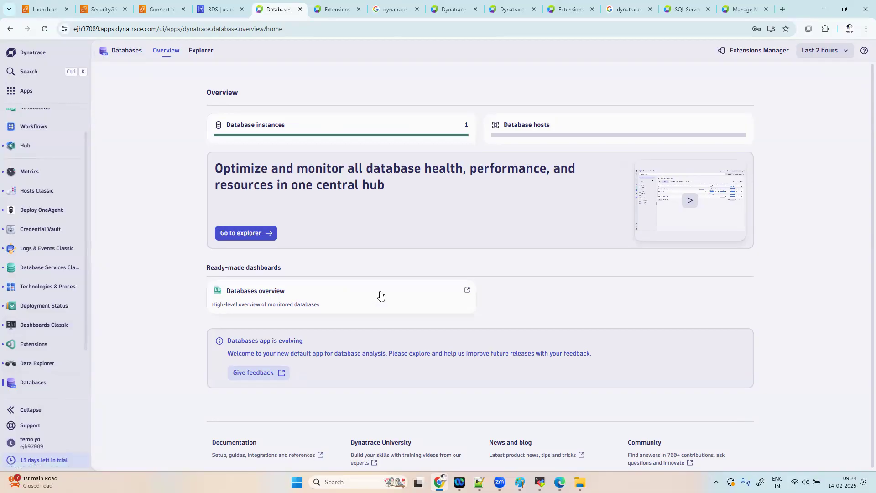
{"action": "scroll", "coordinate": [56, 201], "scroll_direction": "up", "scroll_amount": 1}
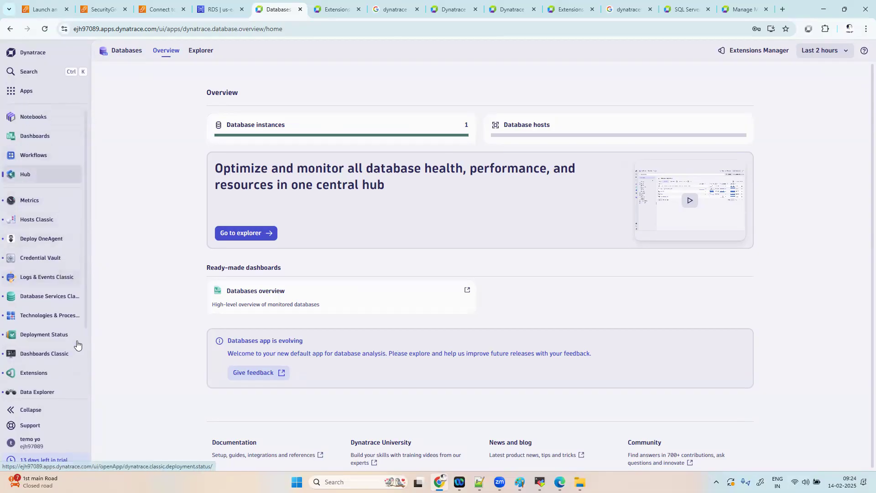
{"action": "right_click", "coordinate": [49, 336]}
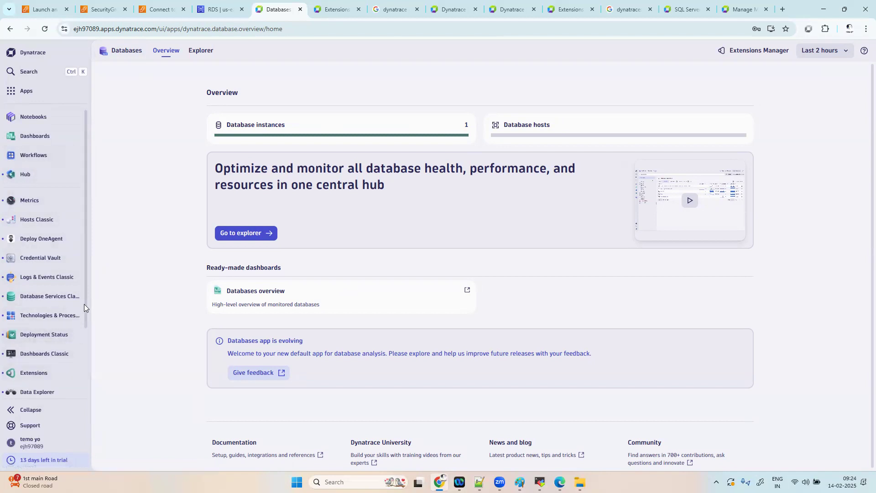
{"action": "scroll", "coordinate": [85, 320], "scroll_direction": "down", "scroll_amount": 3}
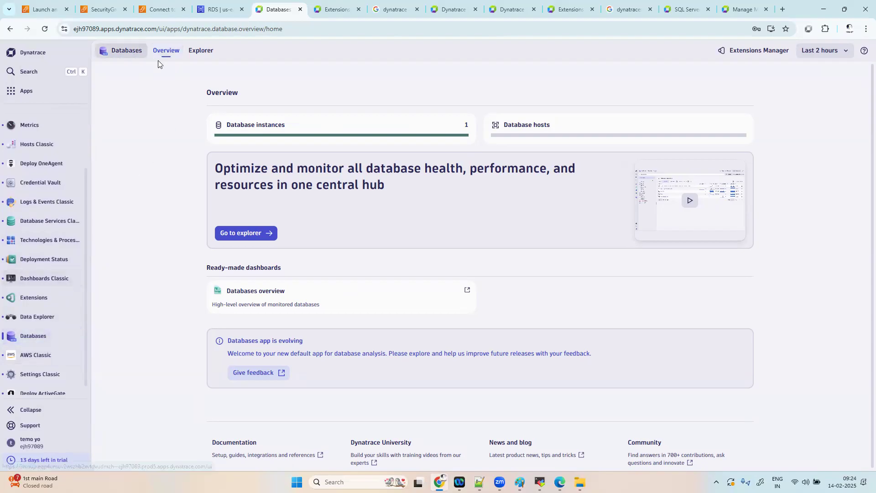
{"action": "left_click", "coordinate": [283, 125]}
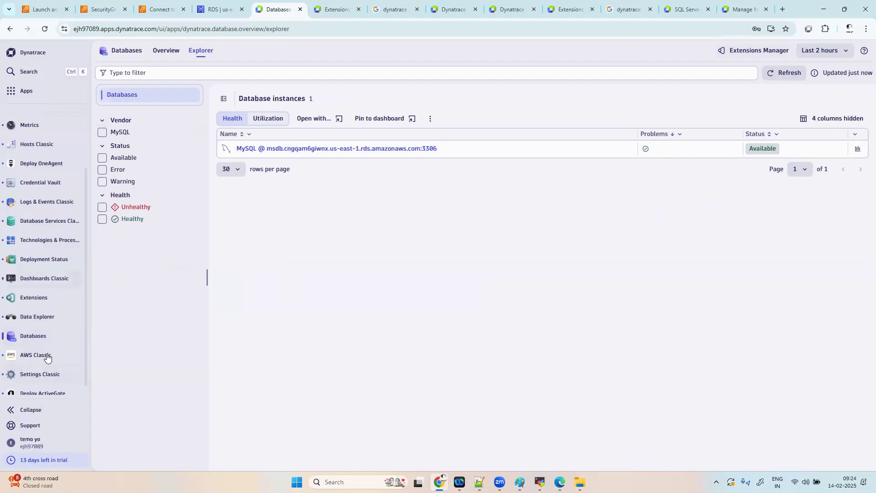
Open Extensions and go from the Microsoft SQL Server (local) page to the Dynatrace Hub extension overview.
{"action": "mouse_move", "coordinate": [41, 302]}
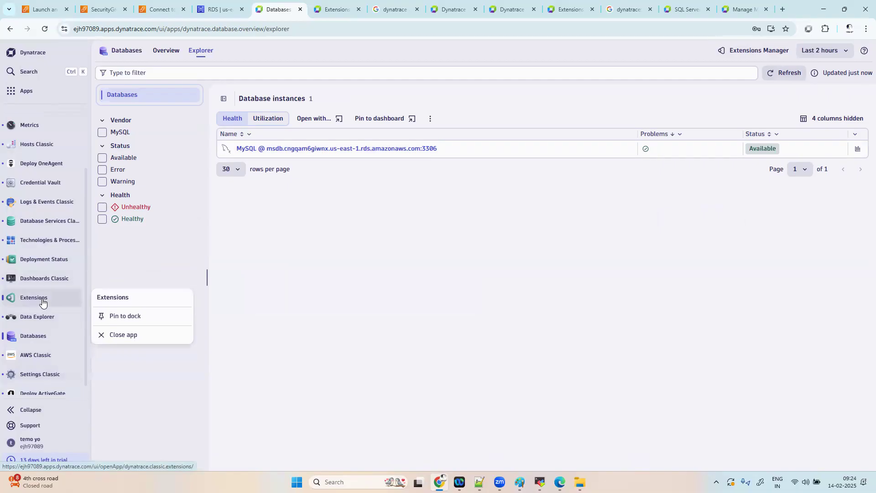
{"action": "left_click", "coordinate": [43, 300]}
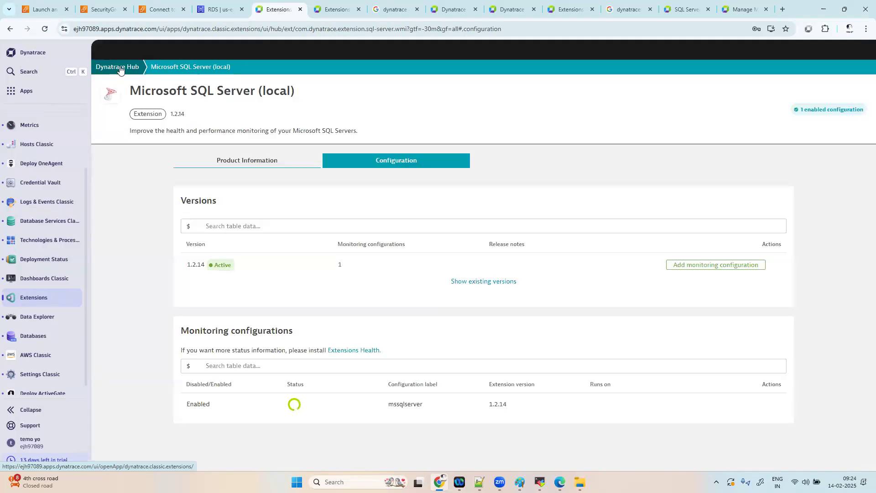
{"action": "left_click", "coordinate": [119, 69]}
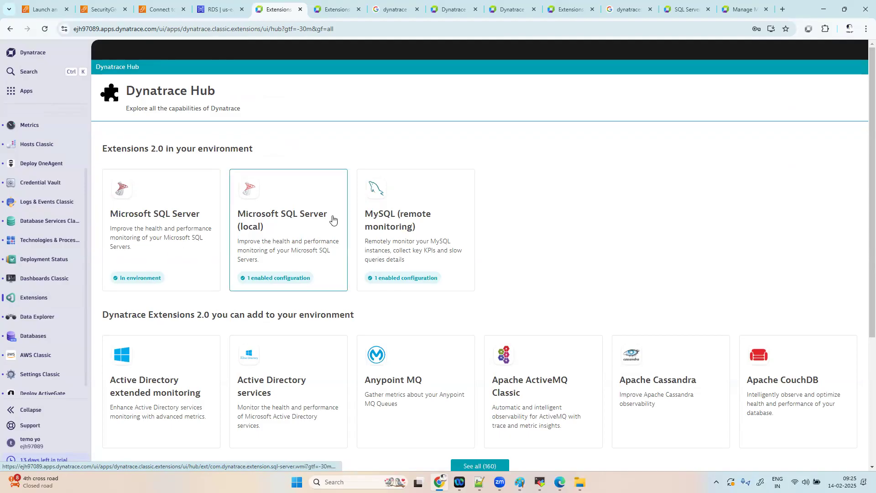
Search the apps for "ho", open Hosts Classic, and go to the mssqlserver host's overview page.
{"action": "left_click", "coordinate": [45, 94]}
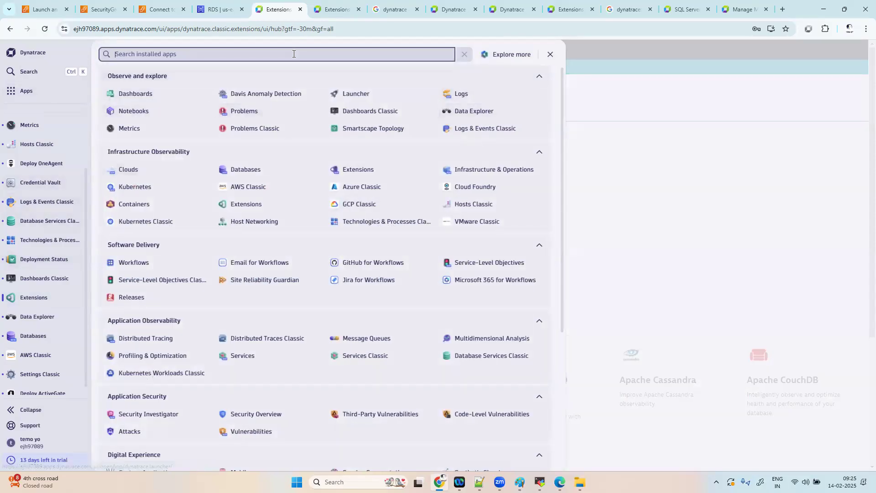
{"action": "type", "text": "ho"}
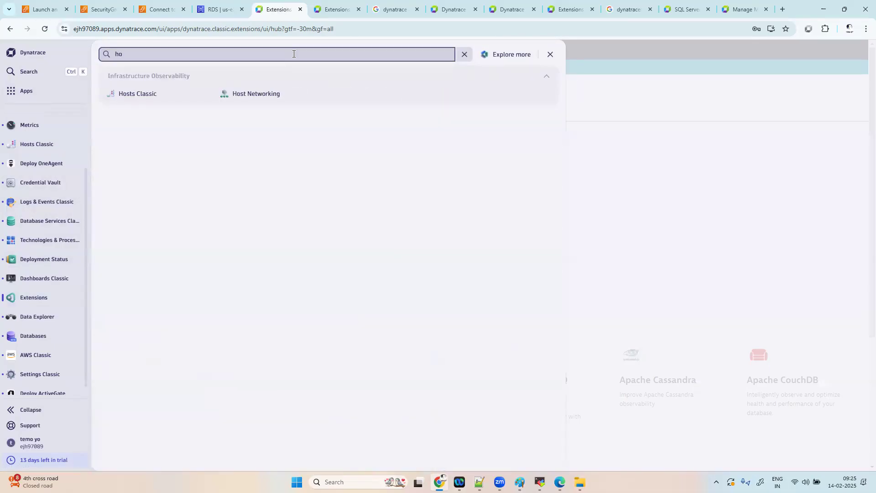
{"action": "left_click", "coordinate": [149, 93]}
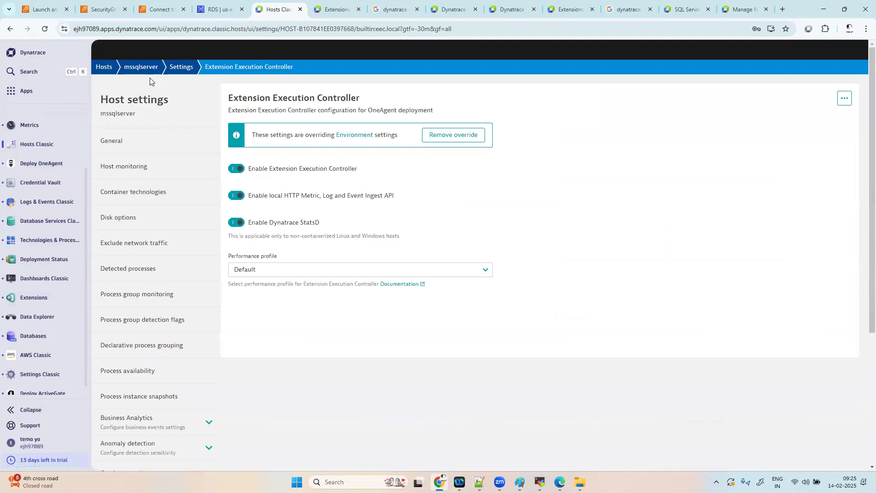
{"action": "left_click", "coordinate": [137, 67]}
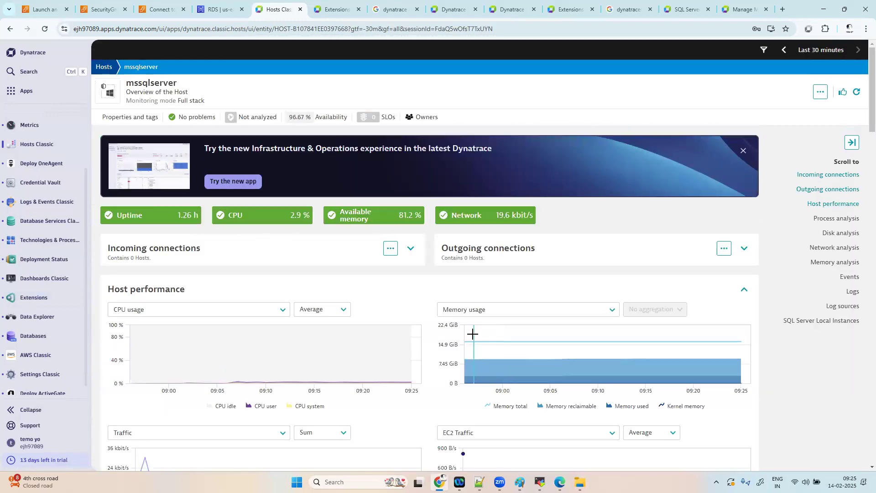
Look through the mssqlserver host's sections and open the SQL Server instance listed under SQL Server Local Instances.
{"action": "scroll", "coordinate": [473, 338], "scroll_direction": "down", "scroll_amount": 4}
{"action": "scroll", "coordinate": [473, 338], "scroll_direction": "down", "scroll_amount": 10}
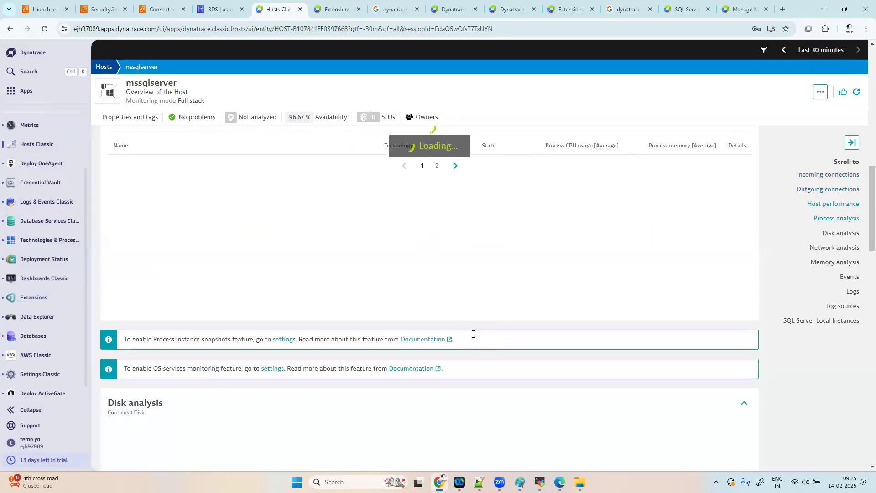
{"action": "scroll", "coordinate": [472, 337], "scroll_direction": "down", "scroll_amount": 3}
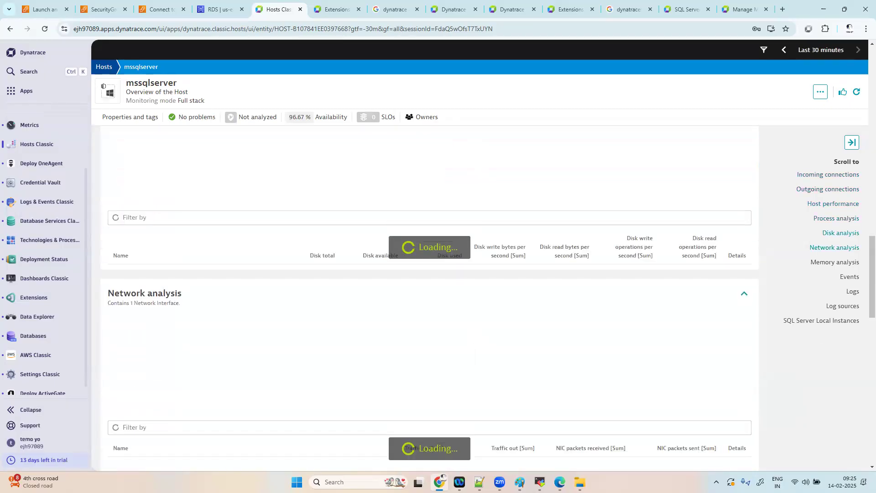
{"action": "left_click", "coordinate": [835, 219]}
{"action": "left_click", "coordinate": [834, 320]}
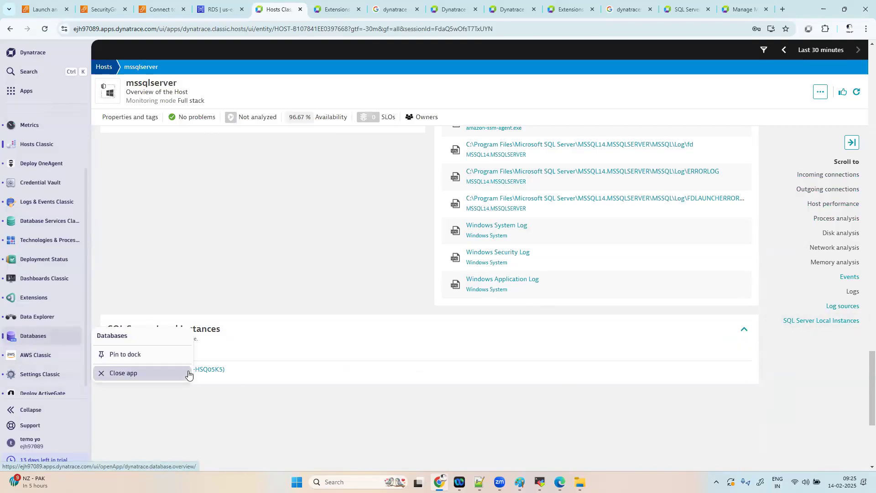
{"action": "left_click", "coordinate": [189, 369]}
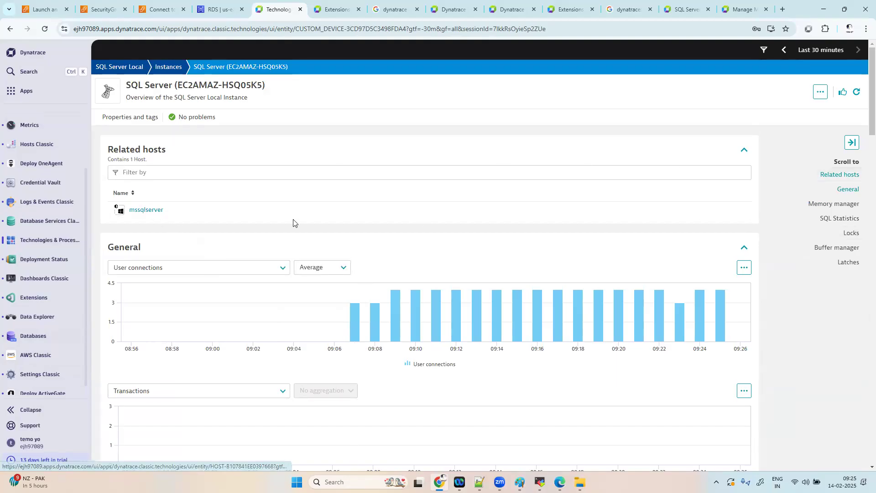
Review the SQL Server instance's charts, from General and Memory manager through SQL Statistics, Locks, Buffer manager and Latches.
{"action": "scroll", "coordinate": [275, 247], "scroll_direction": "down", "scroll_amount": 3}
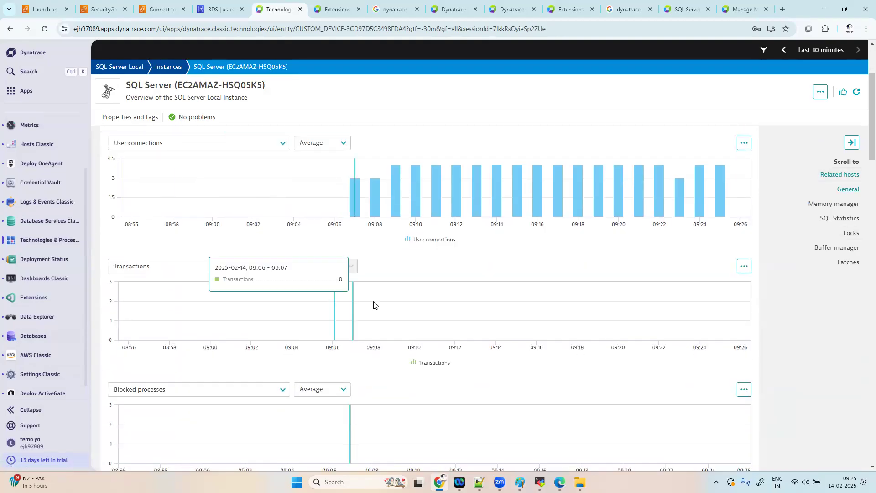
{"action": "scroll", "coordinate": [373, 302], "scroll_direction": "down", "scroll_amount": 7}
{"action": "scroll", "coordinate": [374, 303], "scroll_direction": "down", "scroll_amount": 5}
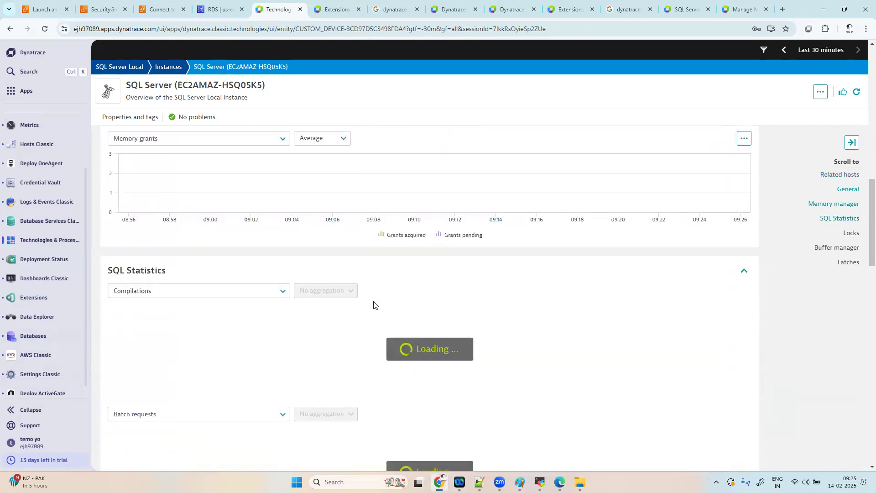
{"action": "scroll", "coordinate": [374, 303], "scroll_direction": "down", "scroll_amount": 5}
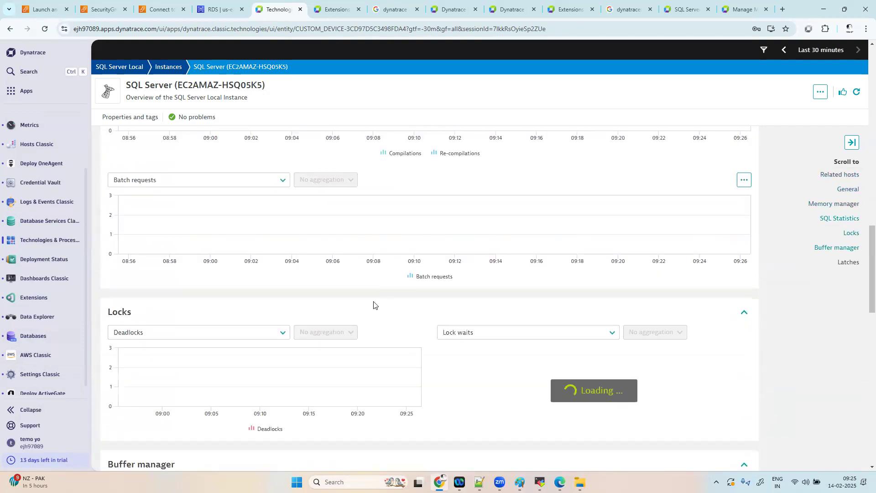
{"action": "scroll", "coordinate": [434, 360], "scroll_direction": "down", "scroll_amount": 6}
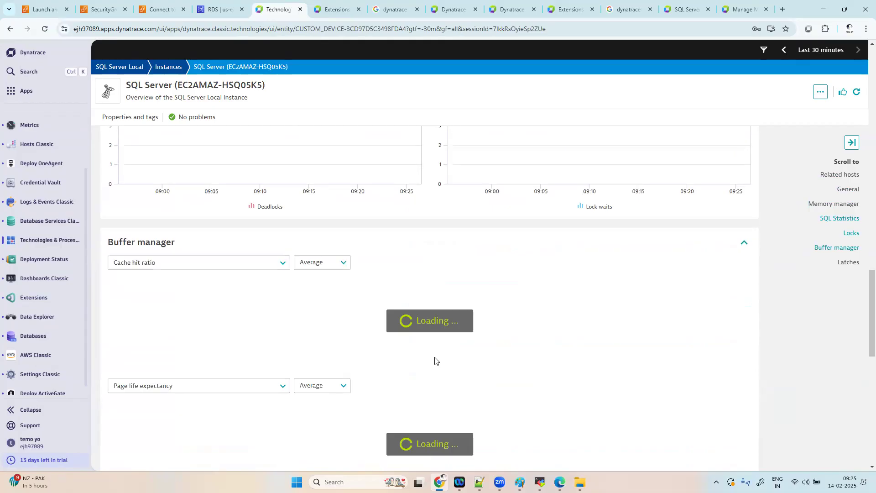
{"action": "scroll", "coordinate": [434, 360], "scroll_direction": "down", "scroll_amount": 5}
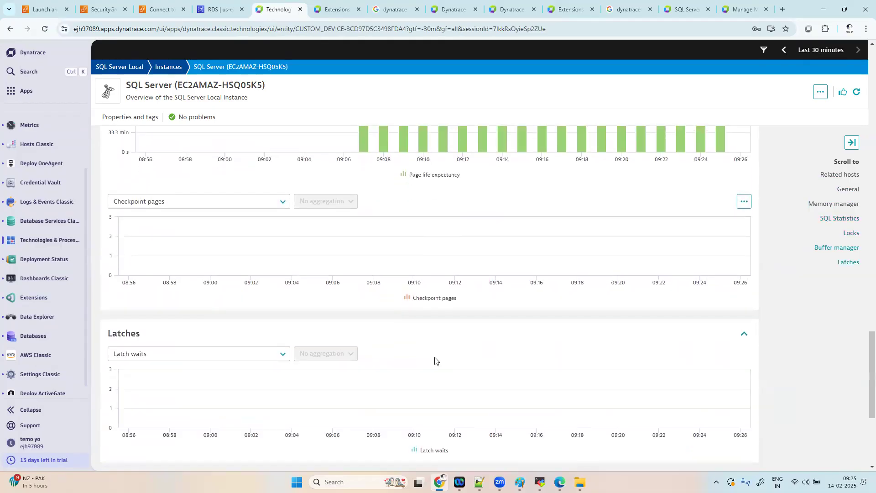
{"action": "scroll", "coordinate": [434, 360], "scroll_direction": "down", "scroll_amount": 5}
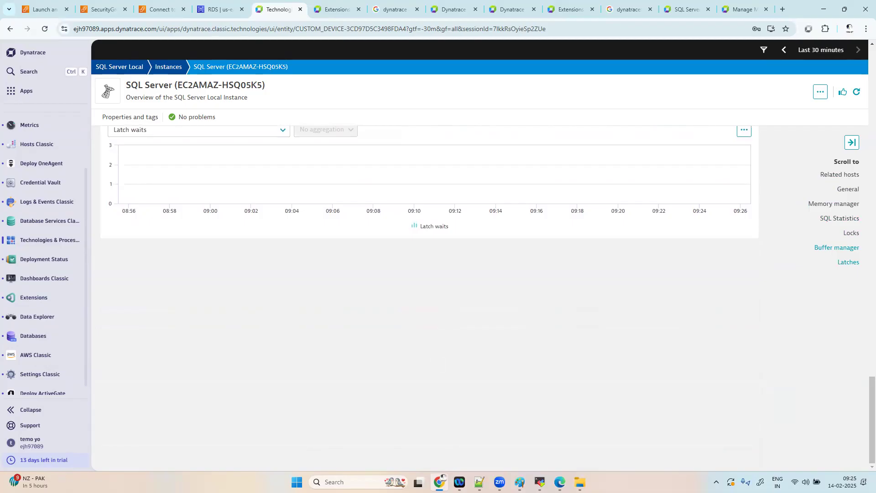
{"action": "scroll", "coordinate": [746, 316], "scroll_direction": "up", "scroll_amount": 7}
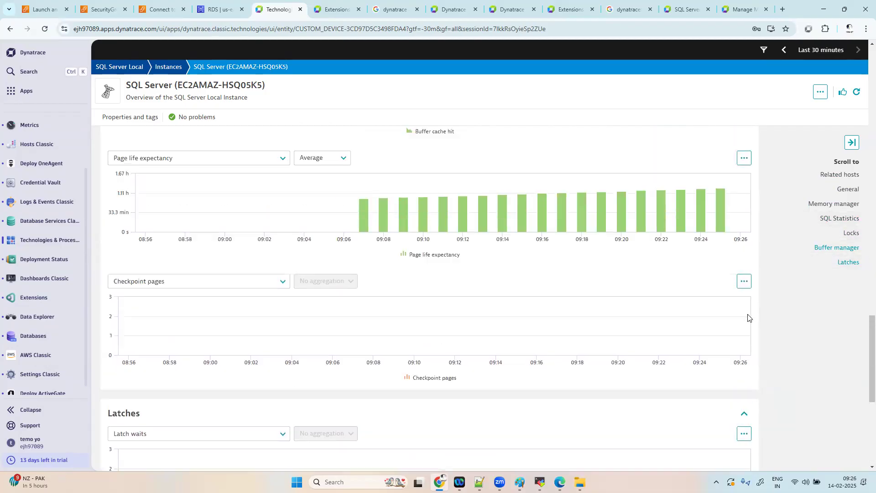
{"action": "scroll", "coordinate": [747, 316], "scroll_direction": "up", "scroll_amount": 15}
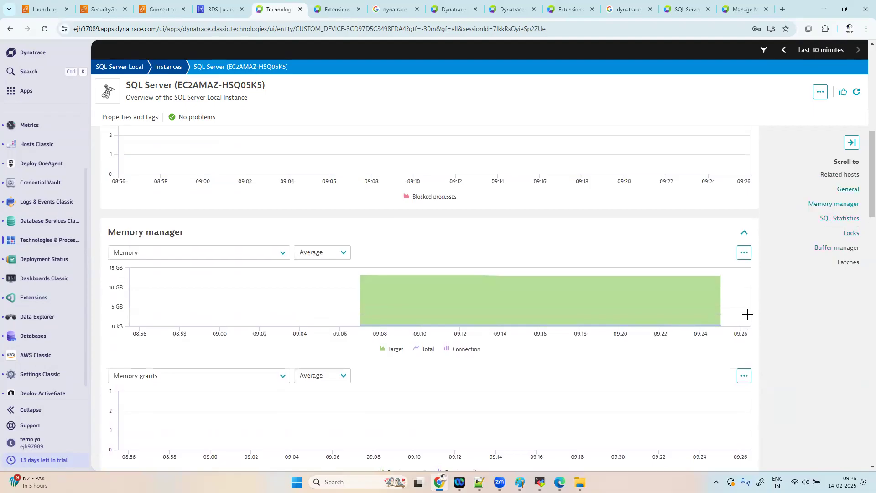
{"action": "scroll", "coordinate": [746, 313], "scroll_direction": "up", "scroll_amount": 9}
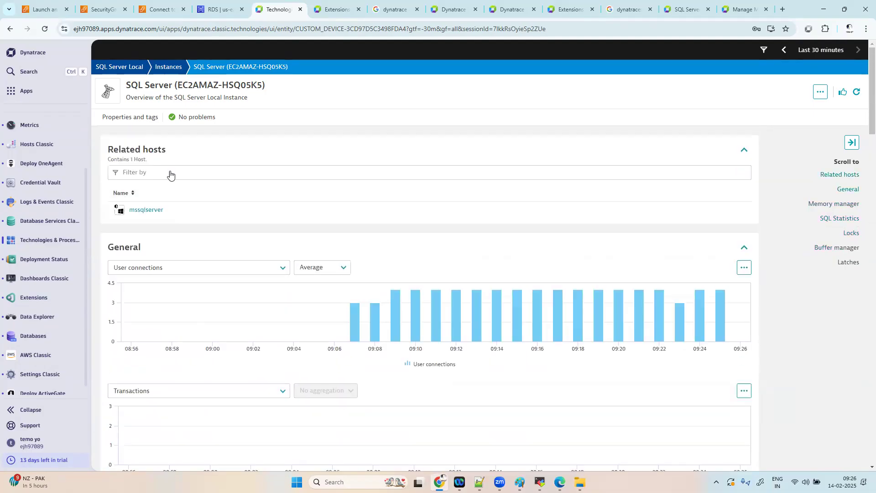
Return to the related host mssqlserver and reopen its SQL Server instance from the SQL Server Local Instances section.
{"action": "left_click", "coordinate": [147, 211]}
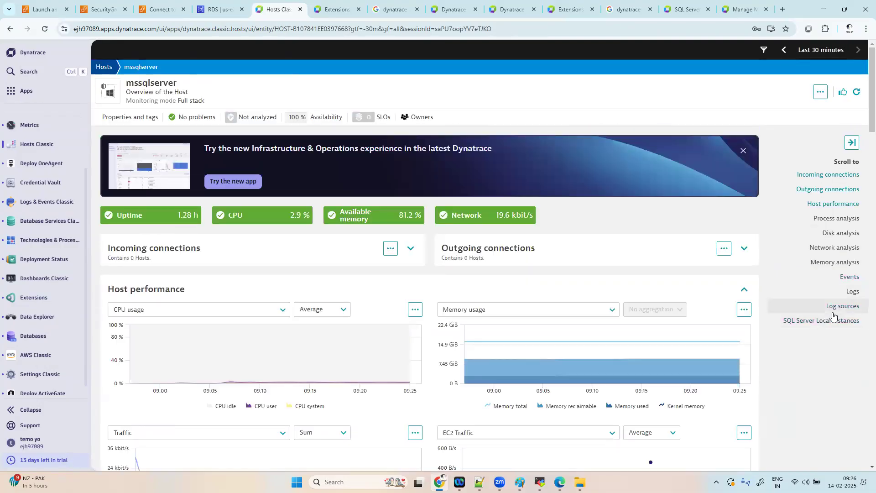
{"action": "left_click", "coordinate": [822, 321]}
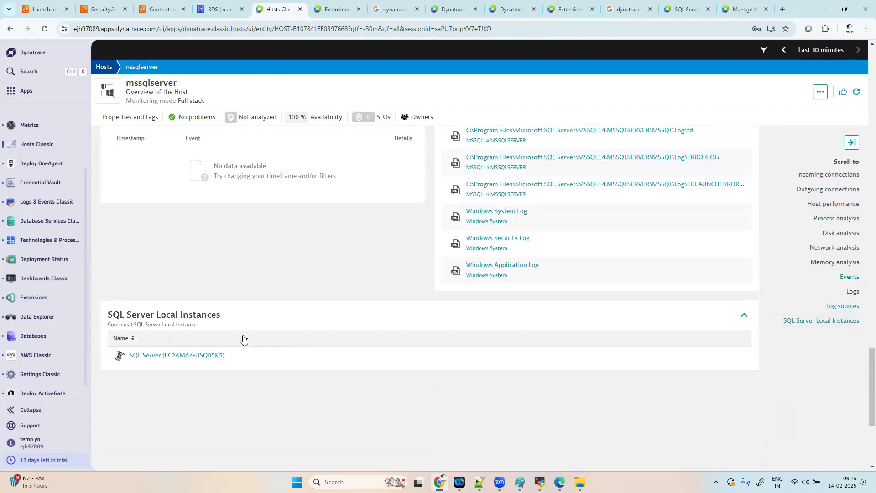
{"action": "left_click", "coordinate": [196, 355]}
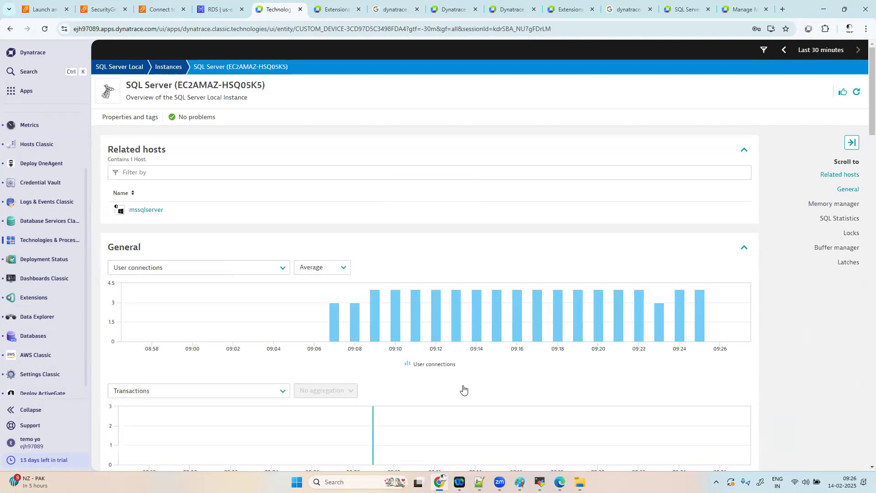
Check the chart choices for User connections and Compilations, and examine the instance's remaining metric sections down to Latches.
{"action": "left_click", "coordinate": [263, 267]}
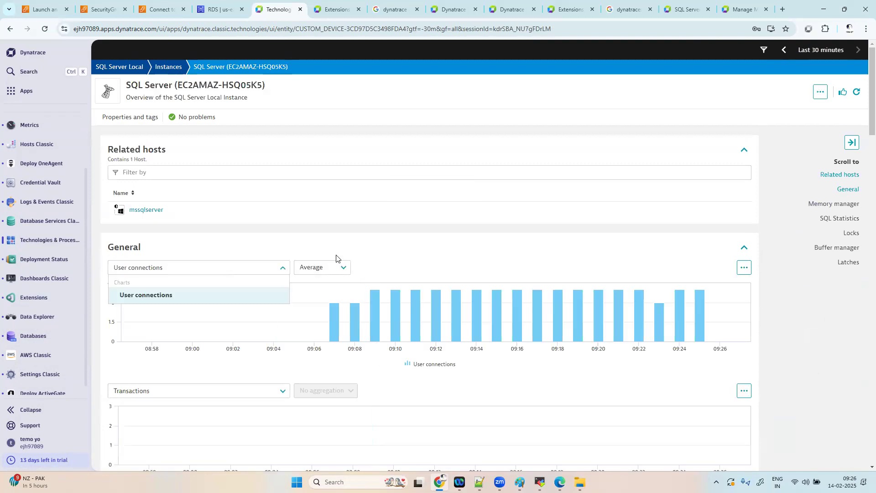
{"action": "scroll", "coordinate": [489, 329], "scroll_direction": "down", "scroll_amount": 4}
{"action": "scroll", "coordinate": [489, 329], "scroll_direction": "down", "scroll_amount": 10}
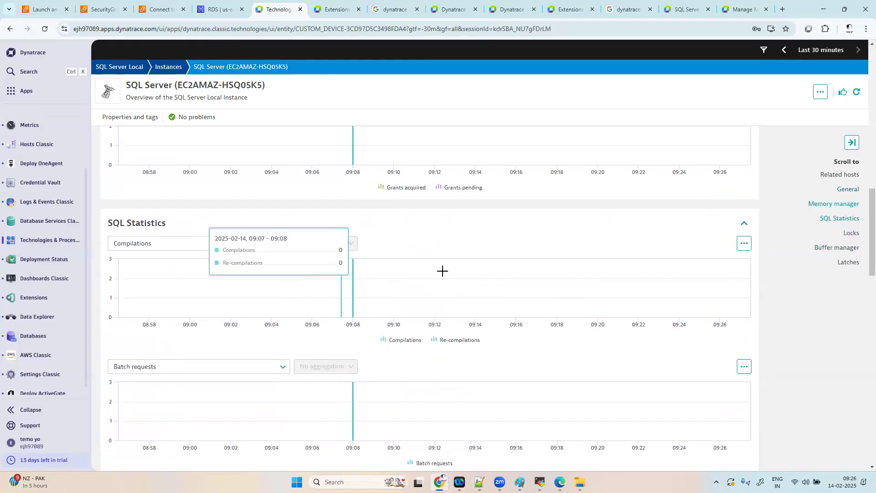
{"action": "left_click", "coordinate": [278, 243]}
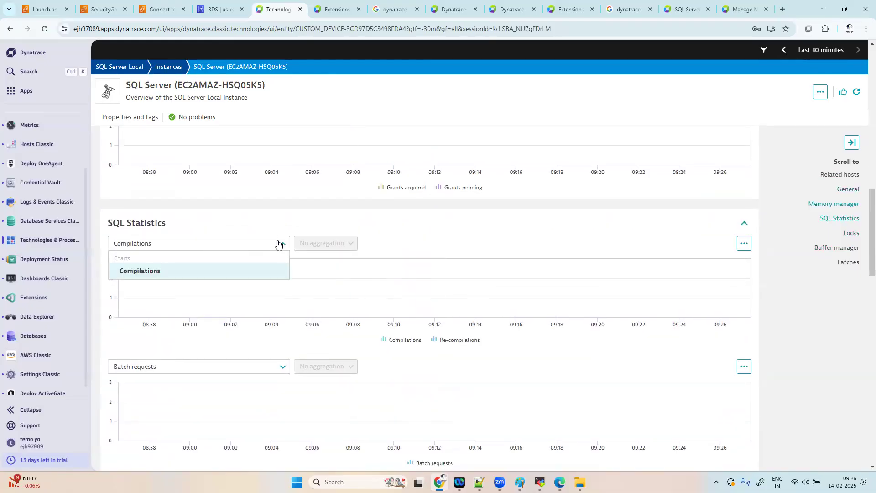
{"action": "scroll", "coordinate": [538, 342], "scroll_direction": "down", "scroll_amount": 4}
{"action": "scroll", "coordinate": [538, 342], "scroll_direction": "down", "scroll_amount": 6}
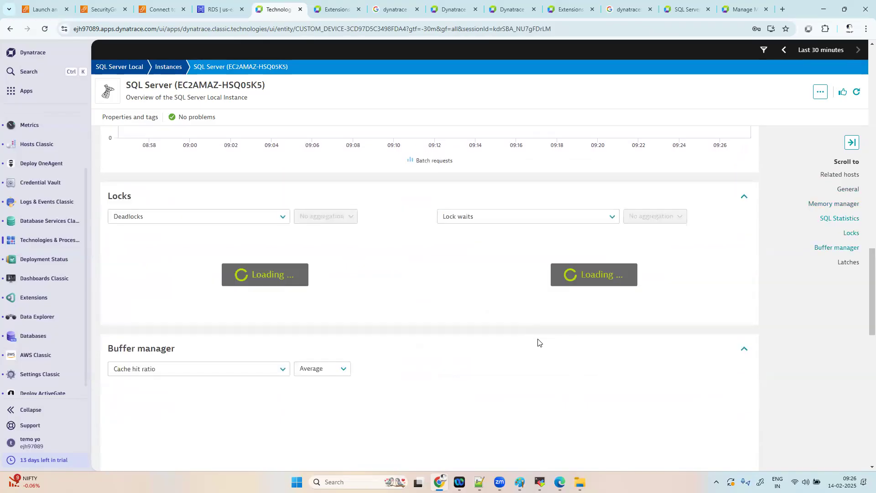
{"action": "scroll", "coordinate": [538, 342], "scroll_direction": "down", "scroll_amount": 3}
{"action": "scroll", "coordinate": [538, 342], "scroll_direction": "down", "scroll_amount": 4}
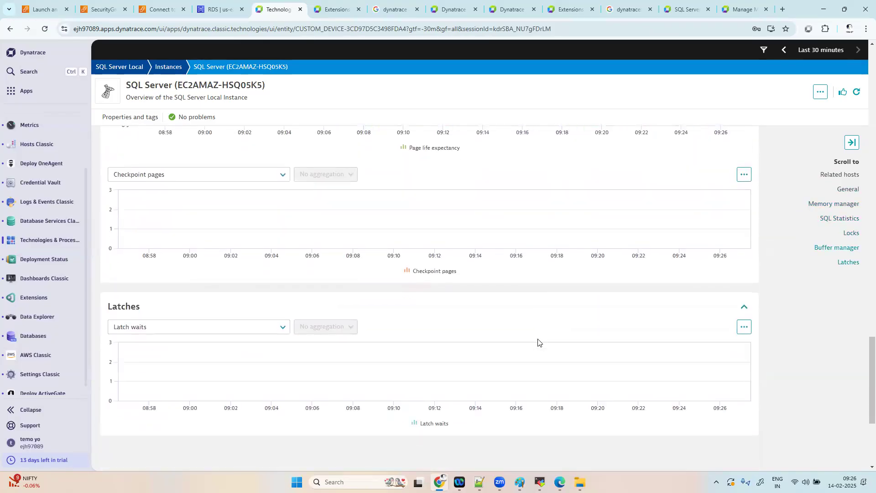
{"action": "scroll", "coordinate": [538, 342], "scroll_direction": "down", "scroll_amount": 4}
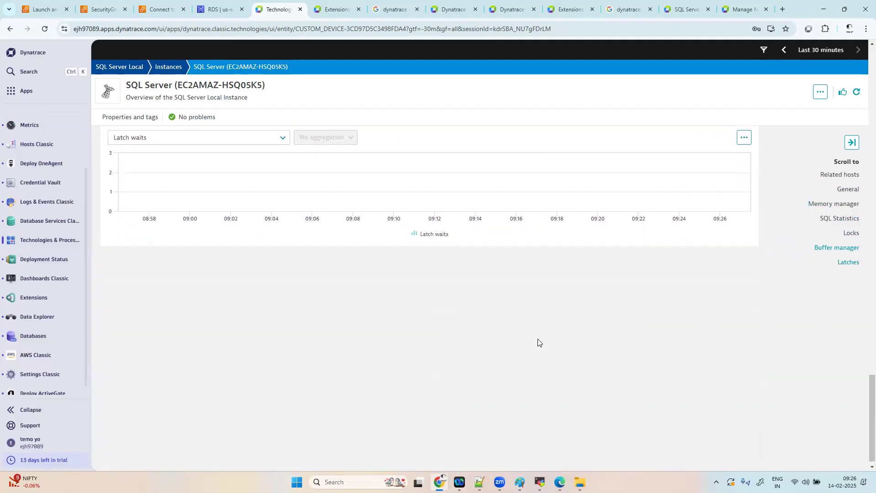
{"action": "scroll", "coordinate": [538, 342], "scroll_direction": "up", "scroll_amount": 20}
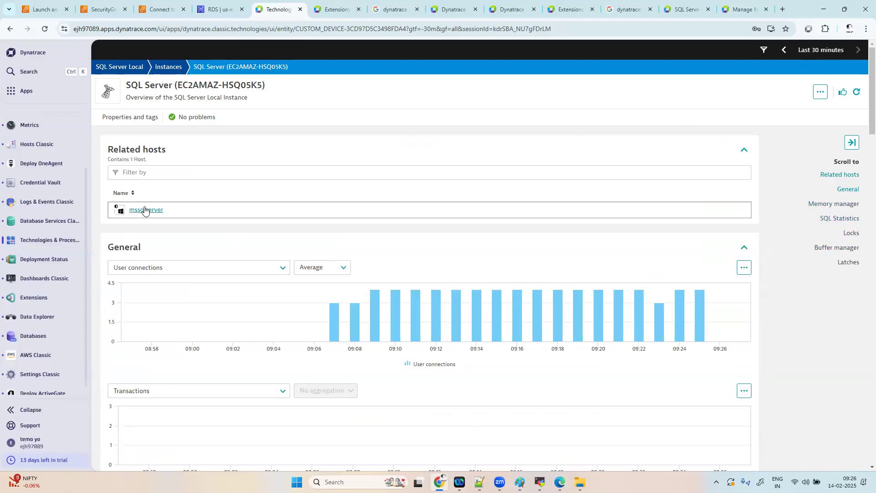
Go back to the mssqlserver host and open the MSSQL14.MSSQLSERVER process from its Process analysis section.
{"action": "left_click", "coordinate": [144, 210]}
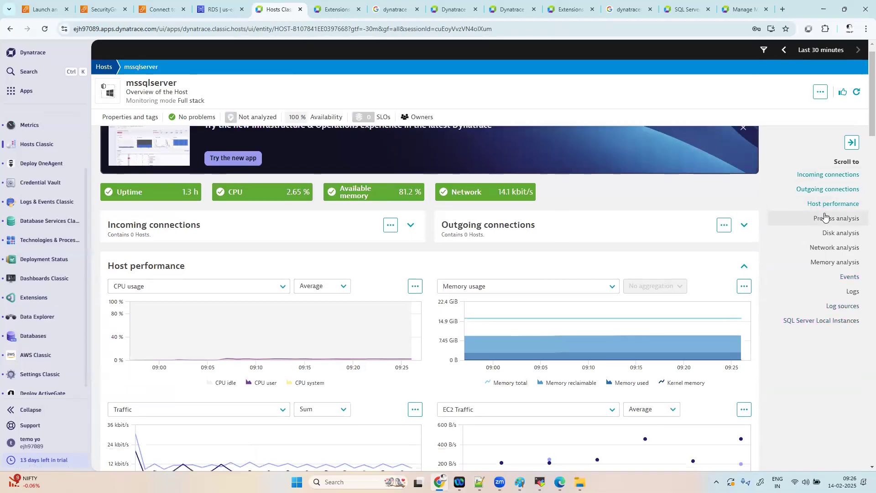
{"action": "left_click", "coordinate": [825, 218]}
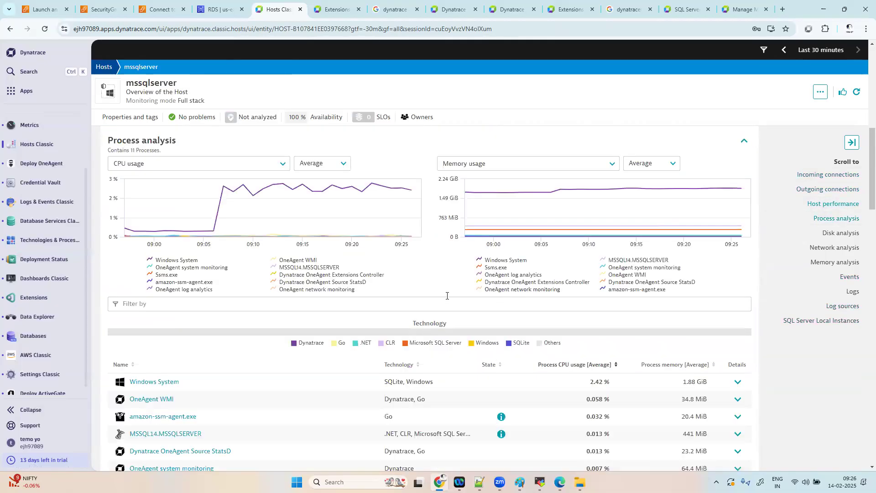
{"action": "scroll", "coordinate": [419, 360], "scroll_direction": "down", "scroll_amount": 3}
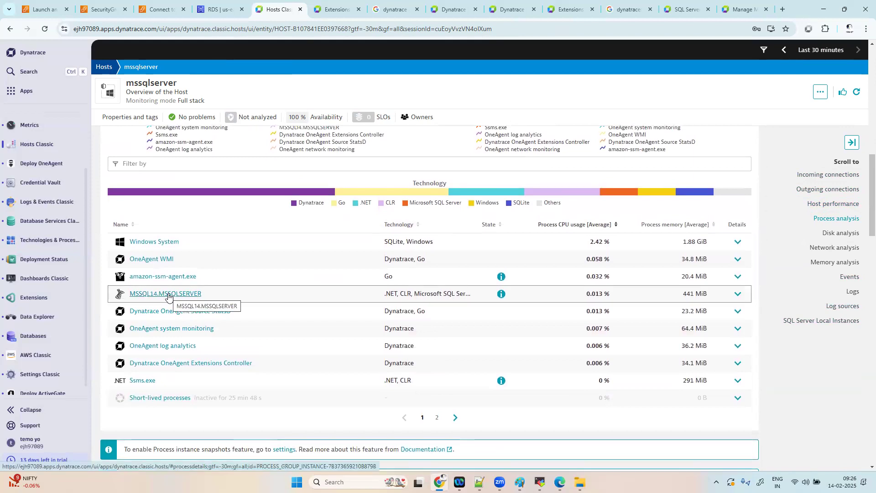
{"action": "left_click", "coordinate": [168, 295]}
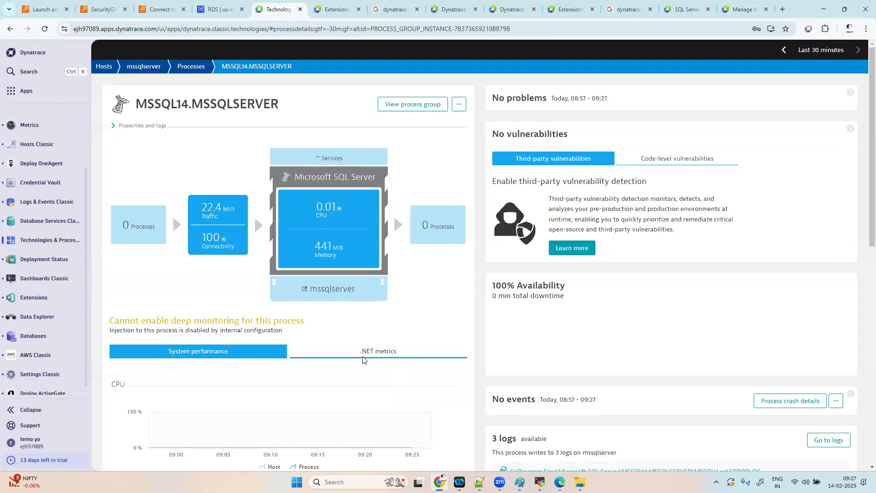
Examine the MSSQL14.MSSQLSERVER process page and highlight the word "internal" in the deep monitoring notice.
{"action": "scroll", "coordinate": [362, 360], "scroll_direction": "down", "scroll_amount": 2}
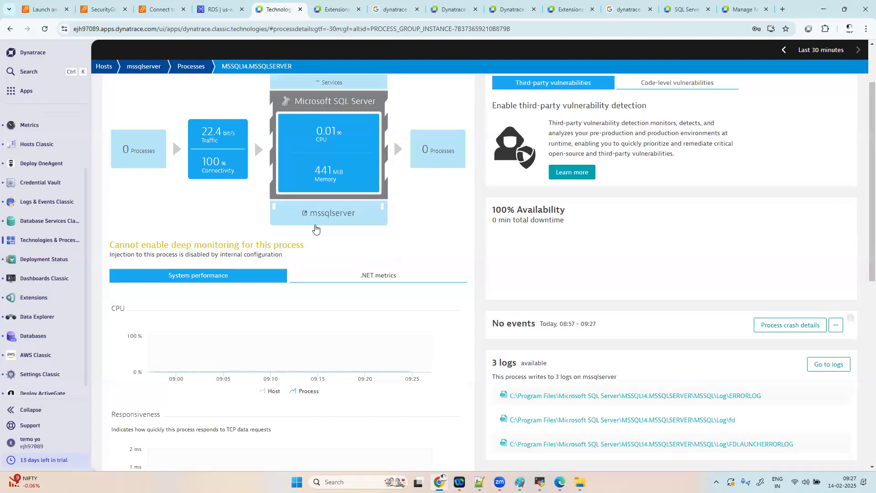
{"action": "scroll", "coordinate": [346, 369], "scroll_direction": "down", "scroll_amount": 1}
{"action": "scroll", "coordinate": [346, 371], "scroll_direction": "down", "scroll_amount": 1}
{"action": "scroll", "coordinate": [345, 371], "scroll_direction": "up", "scroll_amount": 4}
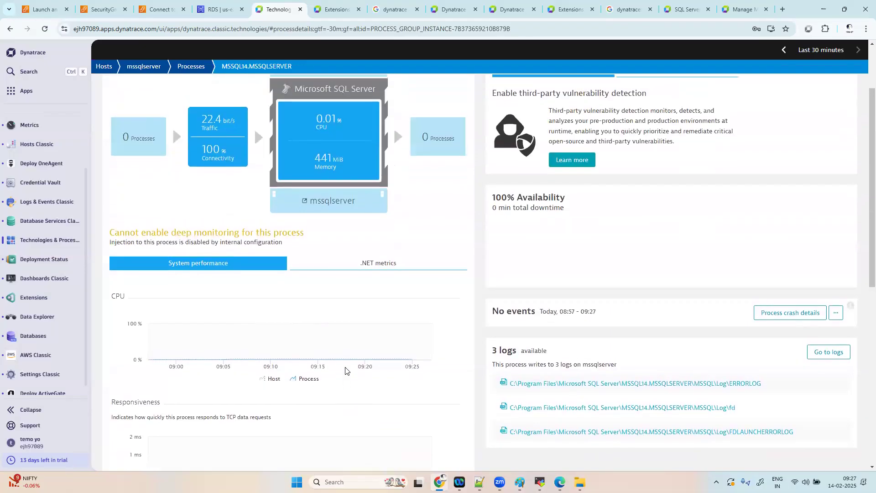
{"action": "scroll", "coordinate": [177, 237], "scroll_direction": "up", "scroll_amount": 2}
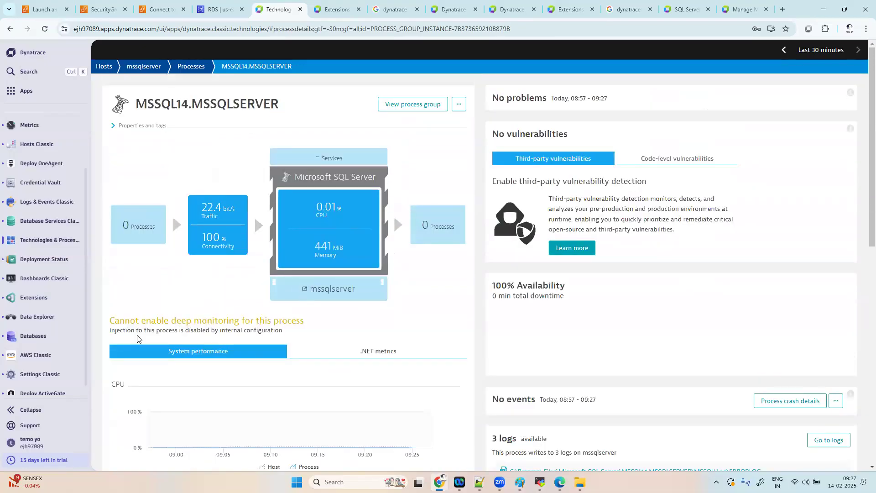
{"action": "double_click", "coordinate": [233, 330]}
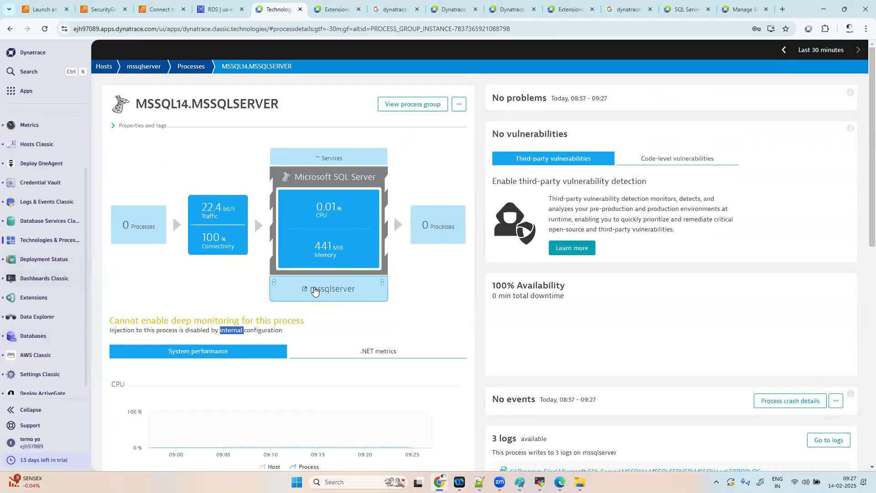
Review the MSSQL14.MSSQLSERVER process page's available actions, deep monitoring notice and system performance charts down to Worker processes.
{"action": "left_click", "coordinate": [458, 105]}
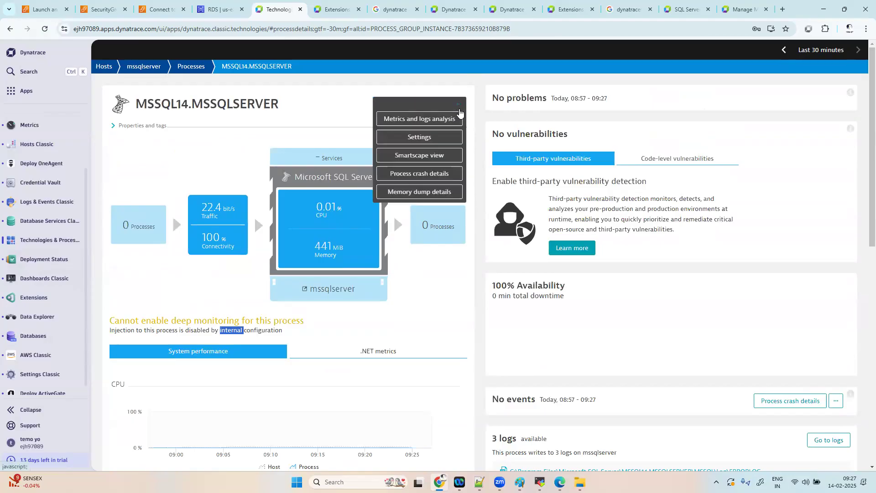
{"action": "left_click", "coordinate": [266, 322]}
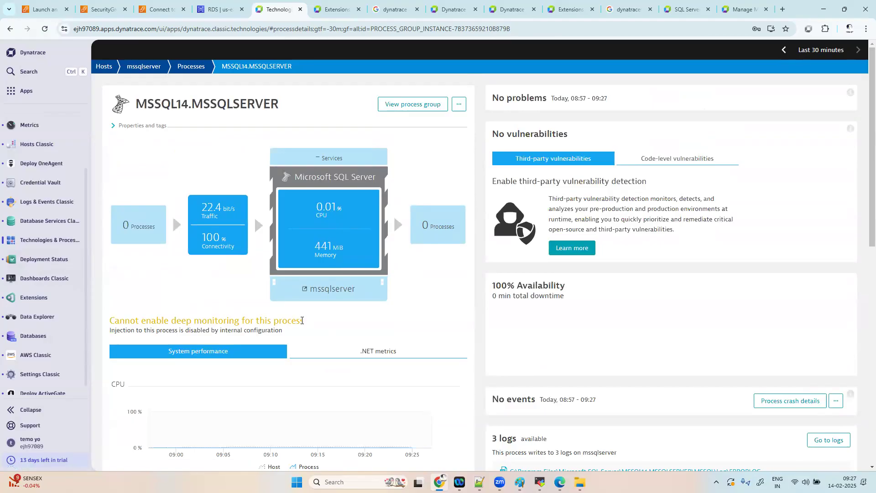
{"action": "left_click_drag", "start_coordinate": [315, 325], "coordinate": [110, 314]}
{"action": "left_click", "coordinate": [270, 339]}
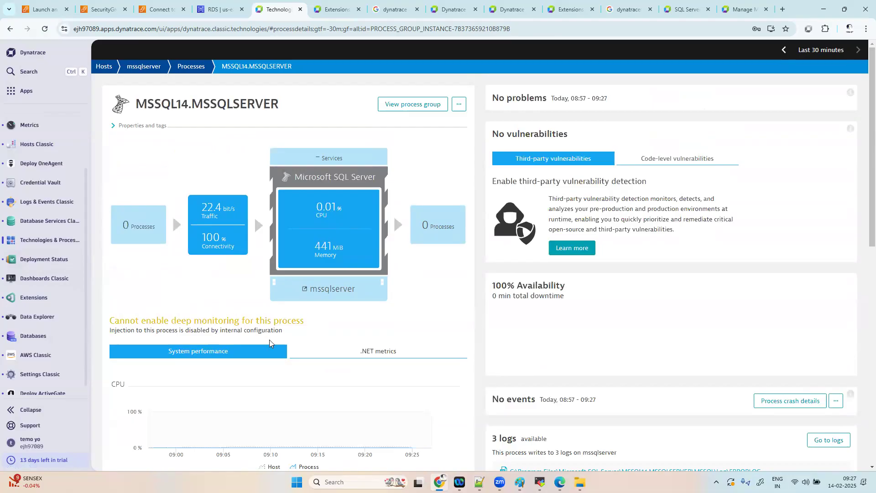
{"action": "double_click", "coordinate": [219, 322]}
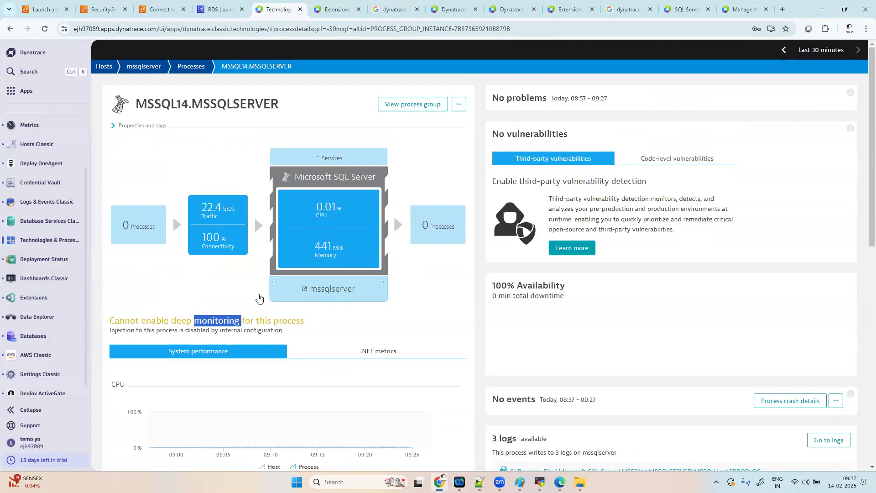
{"action": "left_click", "coordinate": [254, 372]}
{"action": "scroll", "coordinate": [351, 359], "scroll_direction": "down", "scroll_amount": 7}
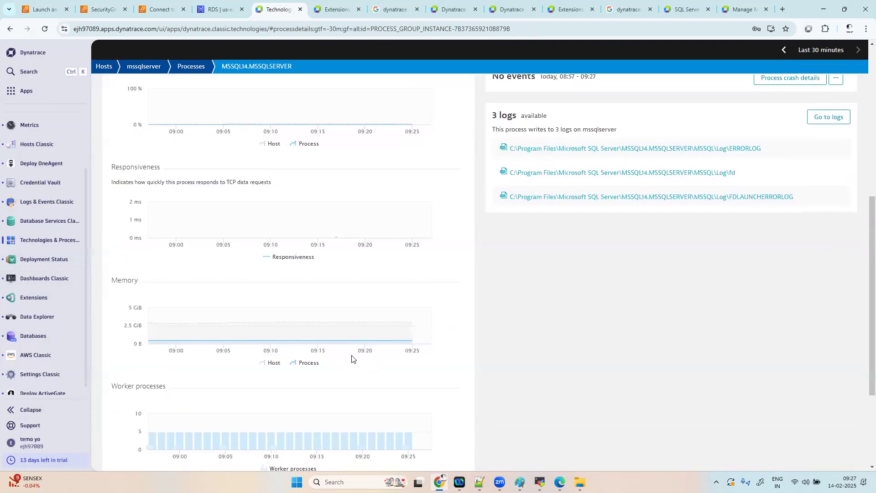
{"action": "scroll", "coordinate": [351, 358], "scroll_direction": "down", "scroll_amount": 3}
{"action": "scroll", "coordinate": [351, 358], "scroll_direction": "up", "scroll_amount": 10}
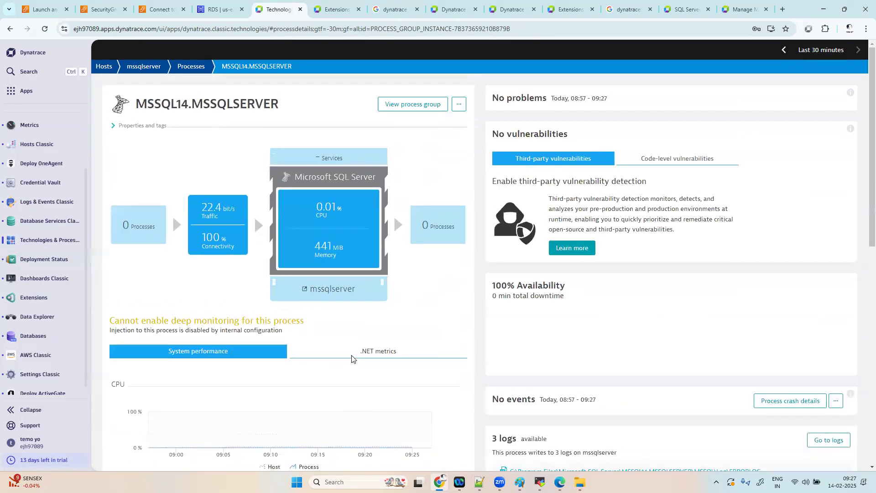
Open the settings of the MSSQL14.MSSQLSERVER process and view its Real User Monitoring options.
{"action": "left_click", "coordinate": [460, 105]}
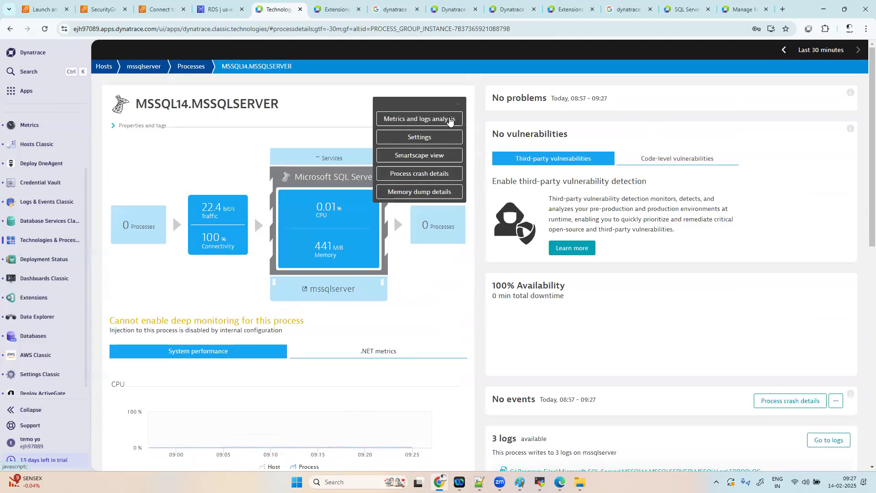
{"action": "left_click", "coordinate": [438, 135]}
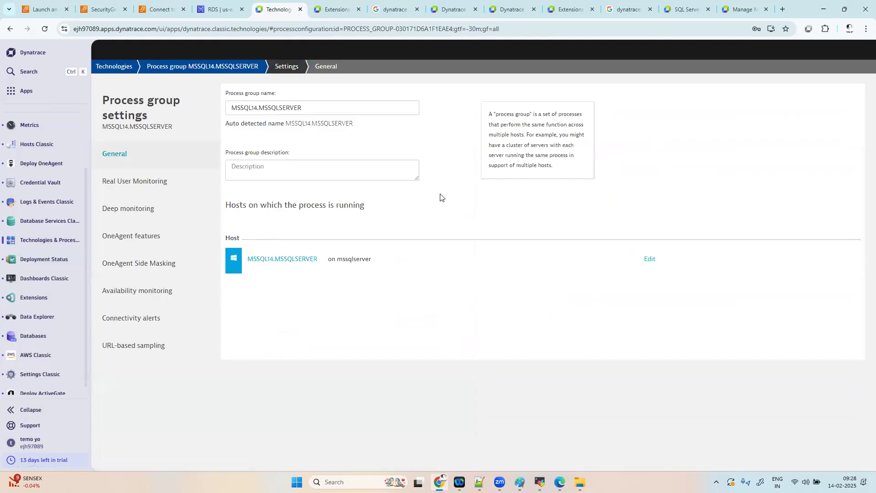
{"action": "left_click", "coordinate": [150, 181]}
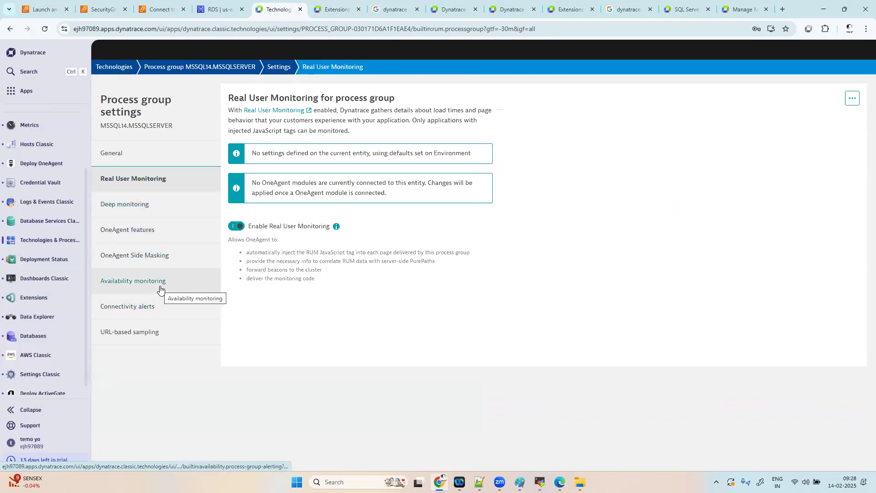
Set the process group's deep monitoring state to Monitor and save the change.
{"action": "left_click", "coordinate": [150, 210]}
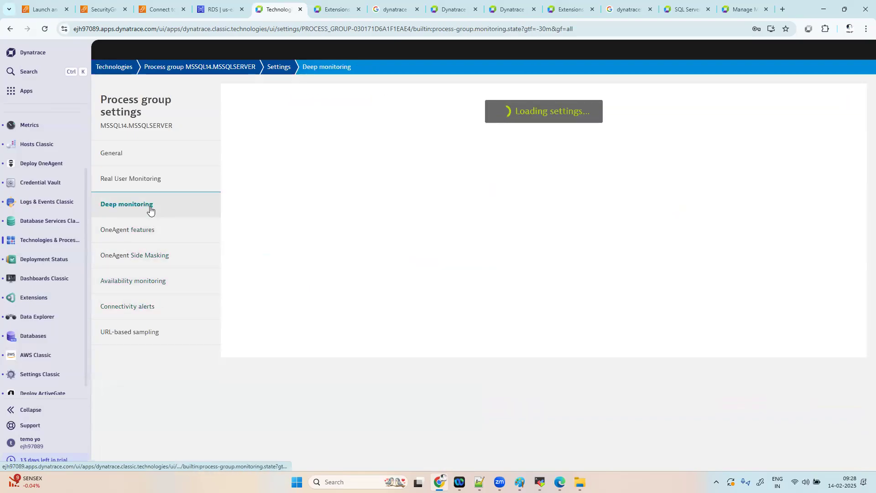
{"action": "left_click", "coordinate": [419, 188]}
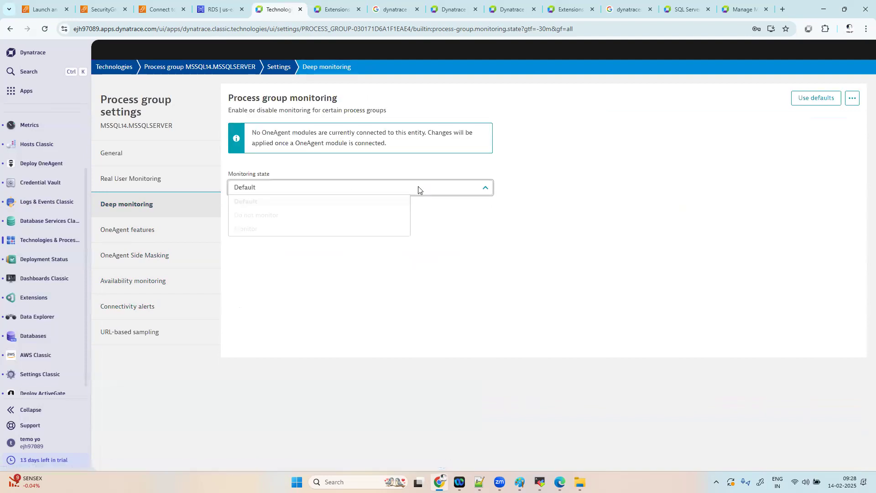
{"action": "left_click", "coordinate": [276, 228]}
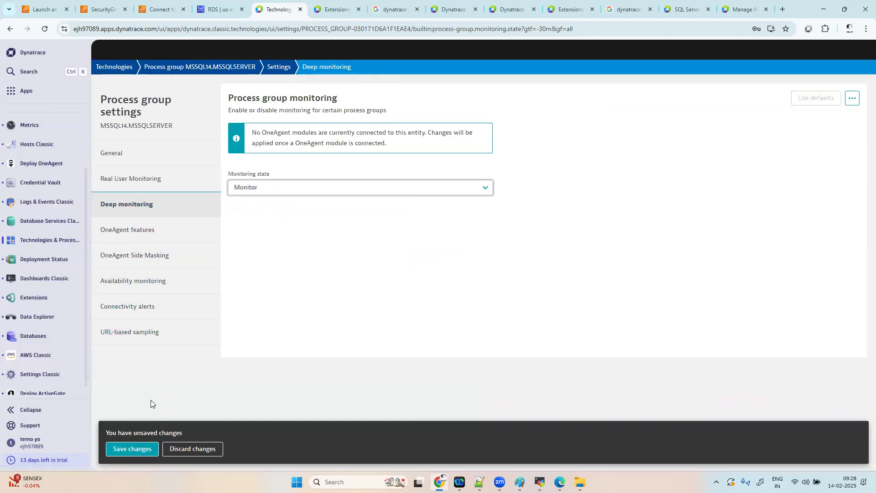
{"action": "left_click", "coordinate": [130, 450]}
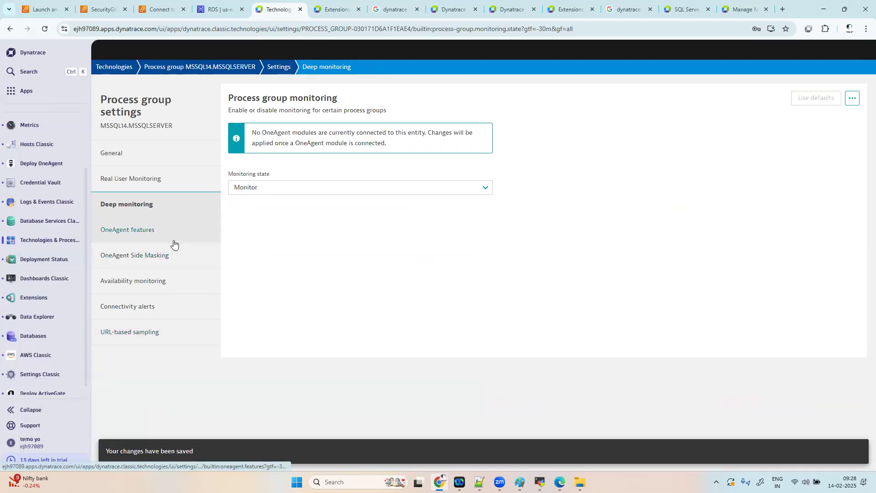
Enable and save availability monitoring for the process group, and view its URL-based sampling settings.
{"action": "left_click", "coordinate": [161, 284]}
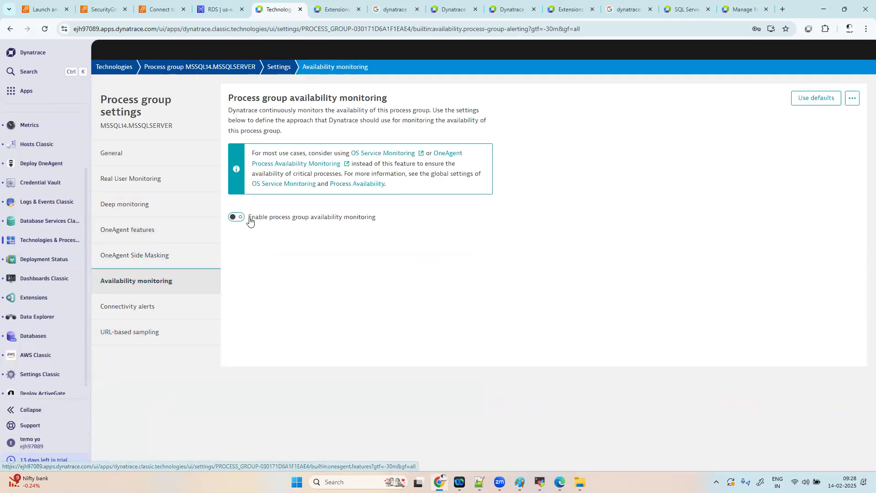
{"action": "left_click", "coordinate": [237, 217]}
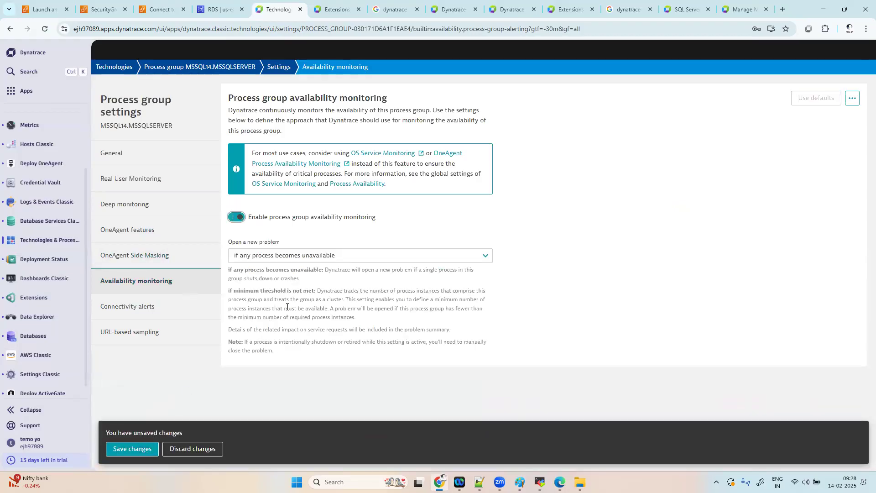
{"action": "left_click", "coordinate": [121, 452]}
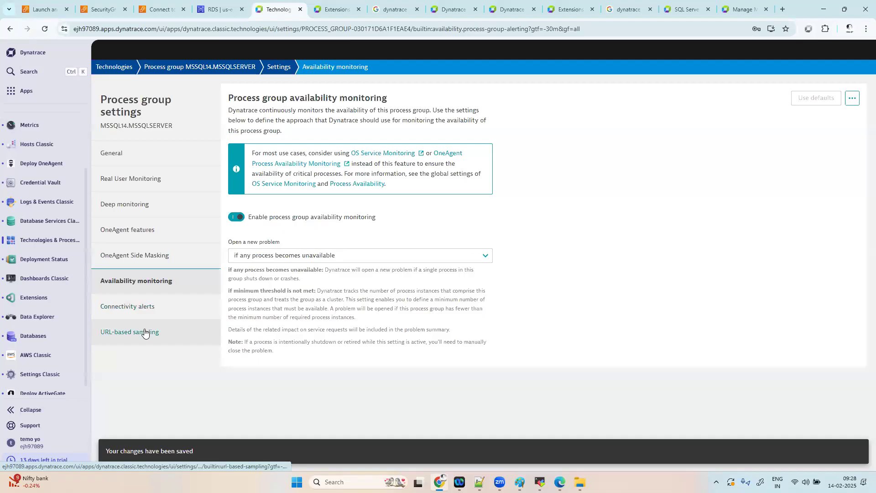
{"action": "left_click", "coordinate": [144, 332]}
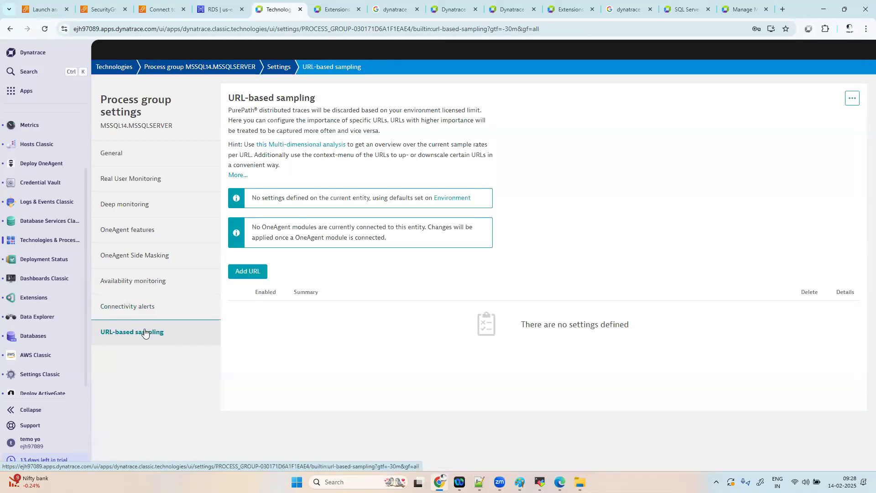
Open the MSSQL14.MSSQLSERVER process group overview and review its Networking, Logs and System performance data.
{"action": "left_click", "coordinate": [238, 66]}
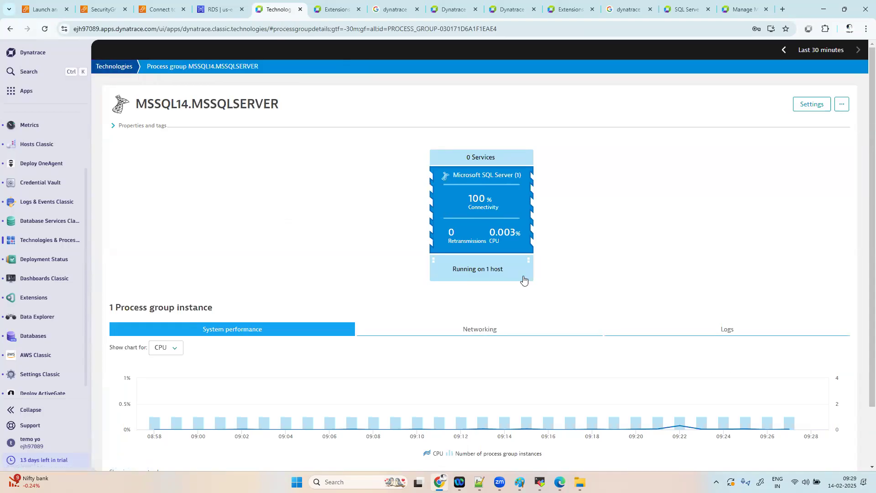
{"action": "scroll", "coordinate": [602, 274], "scroll_direction": "down", "scroll_amount": 2}
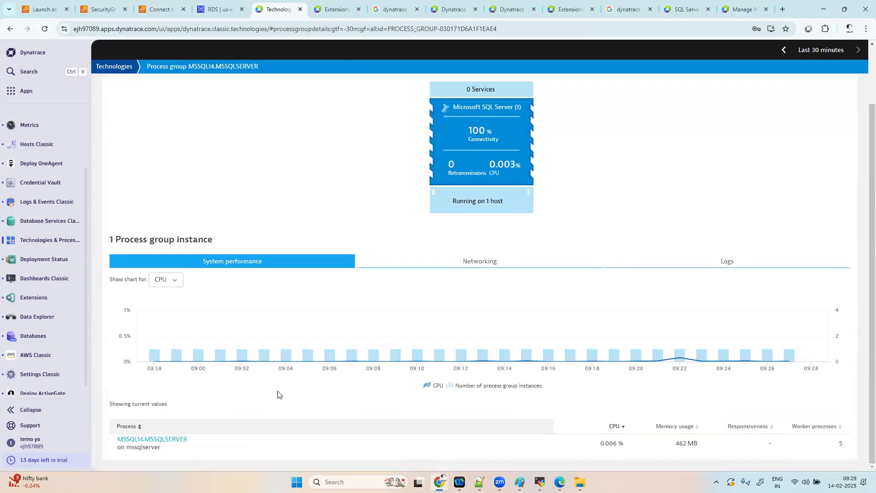
{"action": "left_click", "coordinate": [497, 263]}
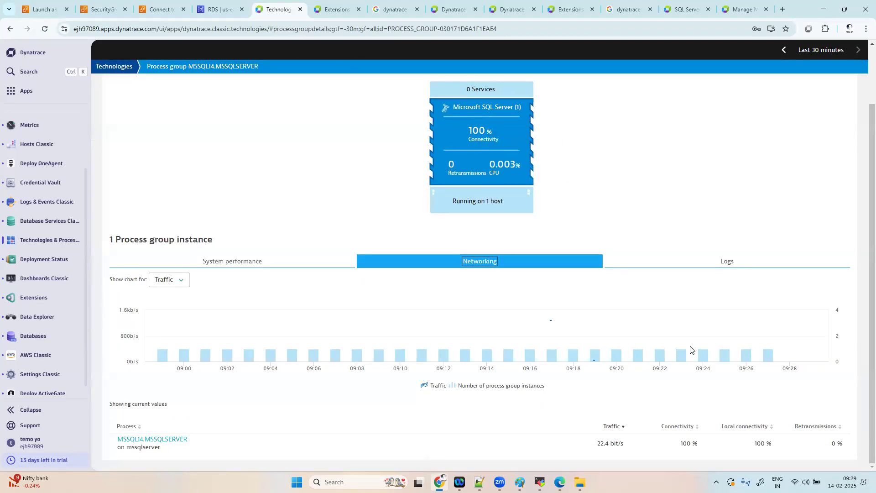
{"action": "left_click", "coordinate": [764, 264]}
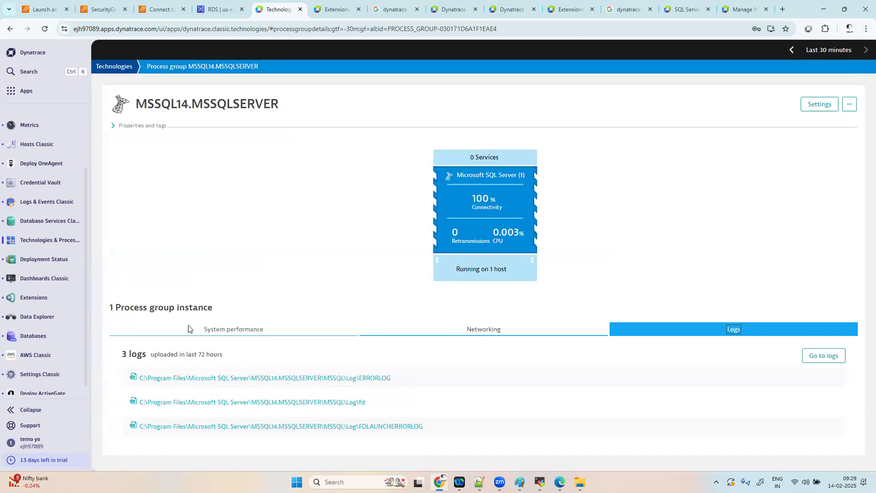
{"action": "left_click", "coordinate": [253, 329]}
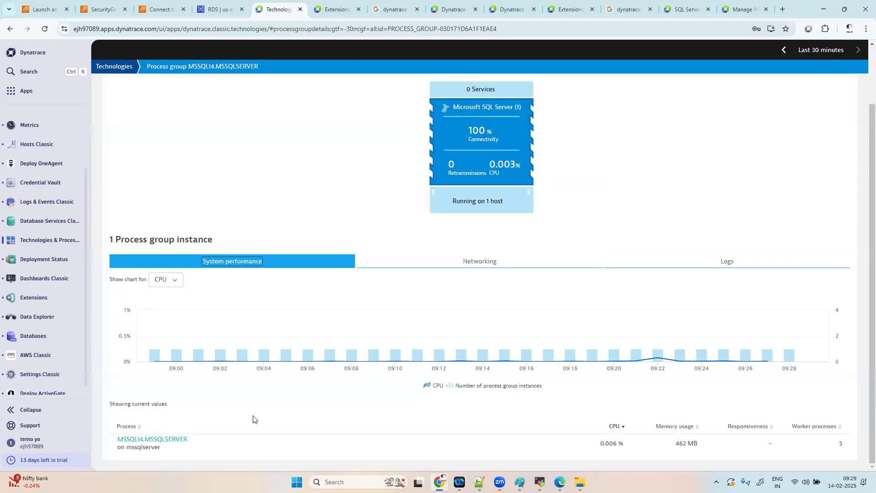
Open the MSSQL14.MSSQLSERVER process on mssqlserver from the process group and recheck its deep monitoring notice and charts.
{"action": "left_click", "coordinate": [173, 443]}
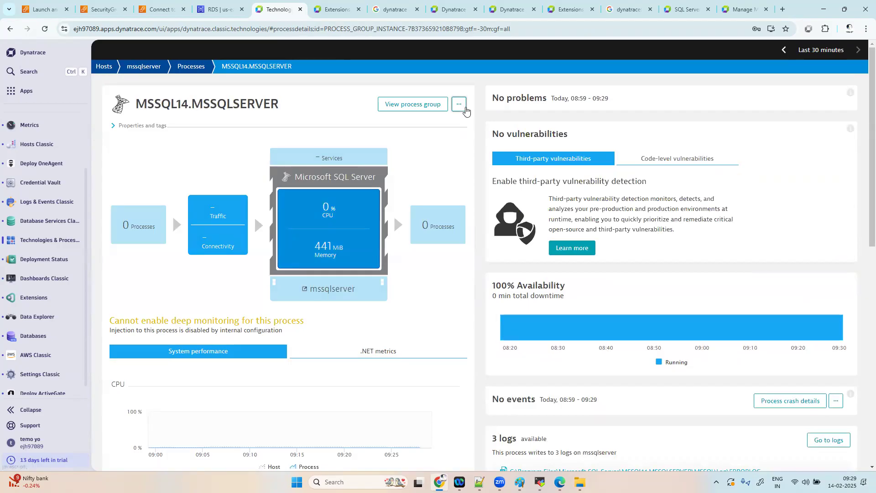
{"action": "left_click", "coordinate": [459, 104]}
{"action": "scroll", "coordinate": [456, 373], "scroll_direction": "down", "scroll_amount": 10}
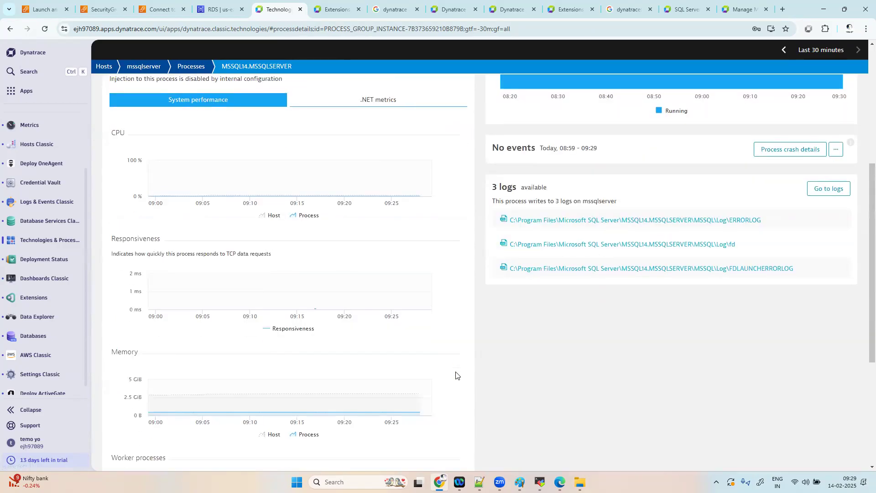
{"action": "scroll", "coordinate": [456, 375], "scroll_direction": "up", "scroll_amount": 10}
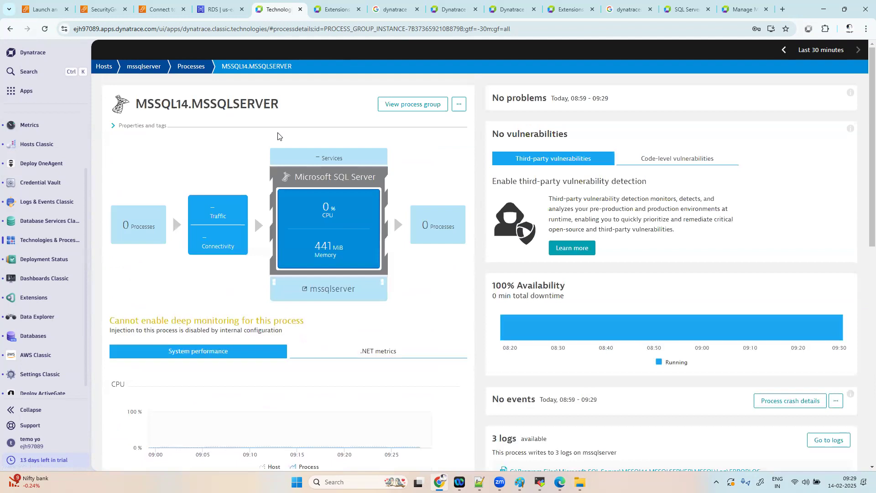
Return to the mssqlserver host and open its SQL Server instance from the SQL Server Local Instances section.
{"action": "left_click", "coordinate": [142, 67]}
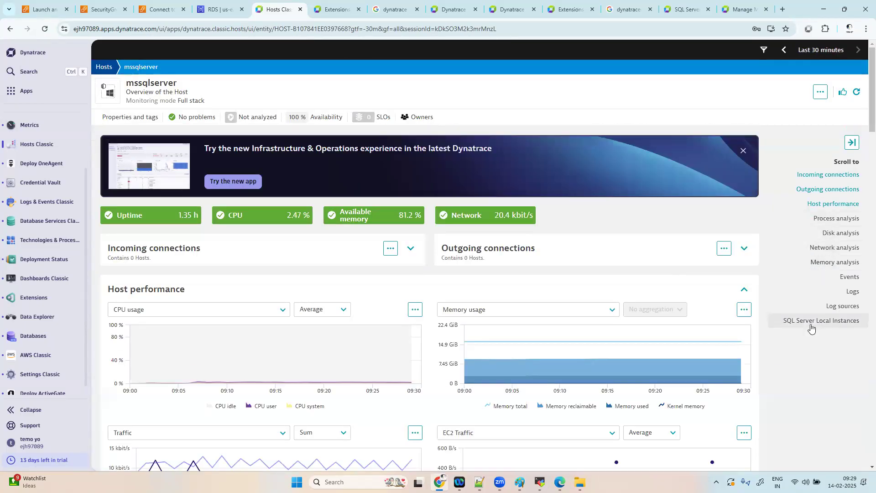
{"action": "left_click", "coordinate": [811, 324]}
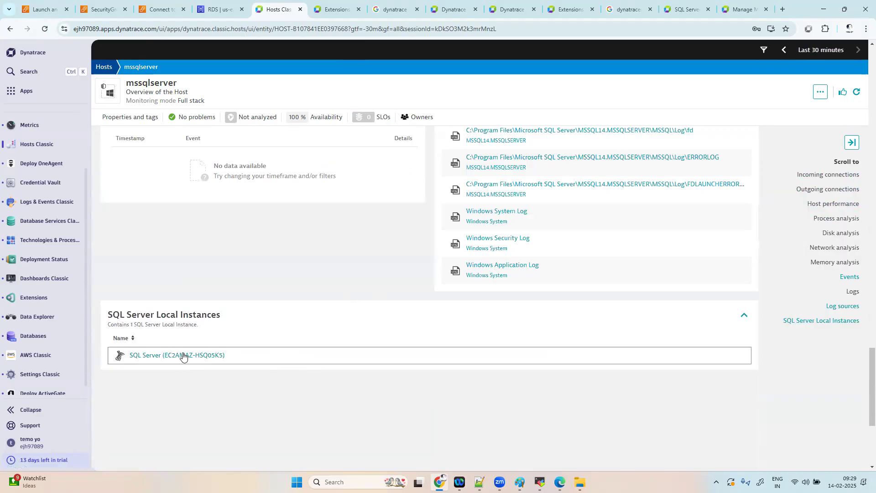
{"action": "left_click", "coordinate": [183, 355]}
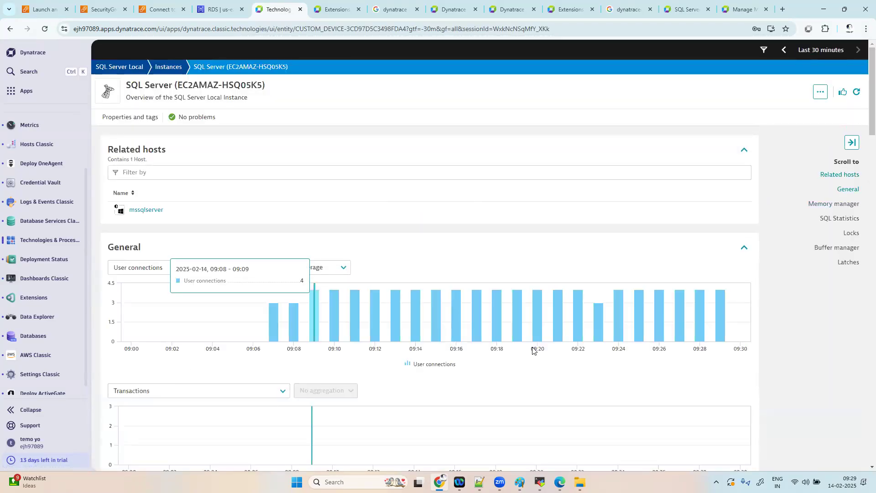
Check the metric and aggregation choices for User connections, and examine the instance's General and Memory manager charts.
{"action": "left_click", "coordinate": [243, 264]}
{"action": "left_click", "coordinate": [454, 254]}
{"action": "left_click", "coordinate": [347, 269]}
{"action": "left_click", "coordinate": [670, 312]}
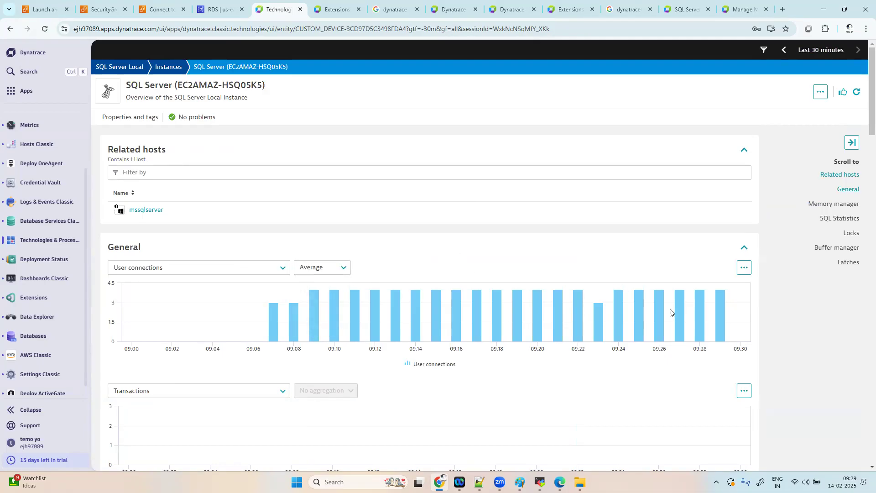
{"action": "scroll", "coordinate": [670, 312], "scroll_direction": "down", "scroll_amount": 8}
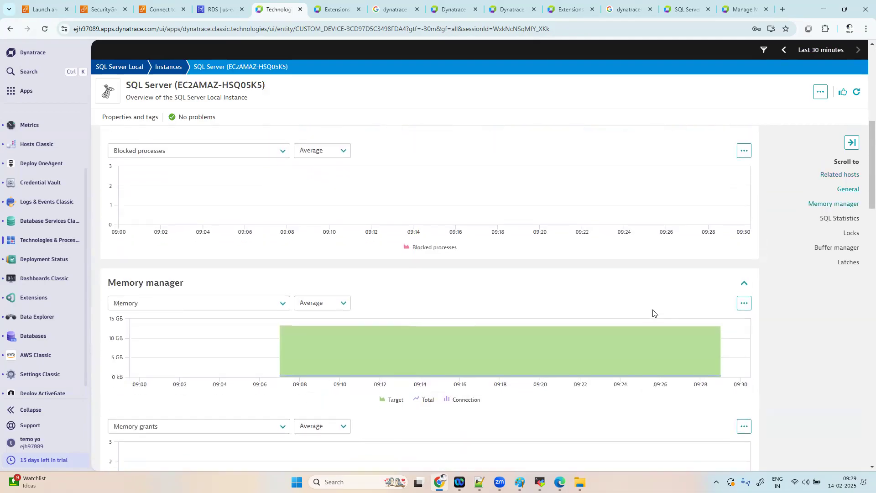
{"action": "scroll", "coordinate": [652, 312], "scroll_direction": "down", "scroll_amount": 7}
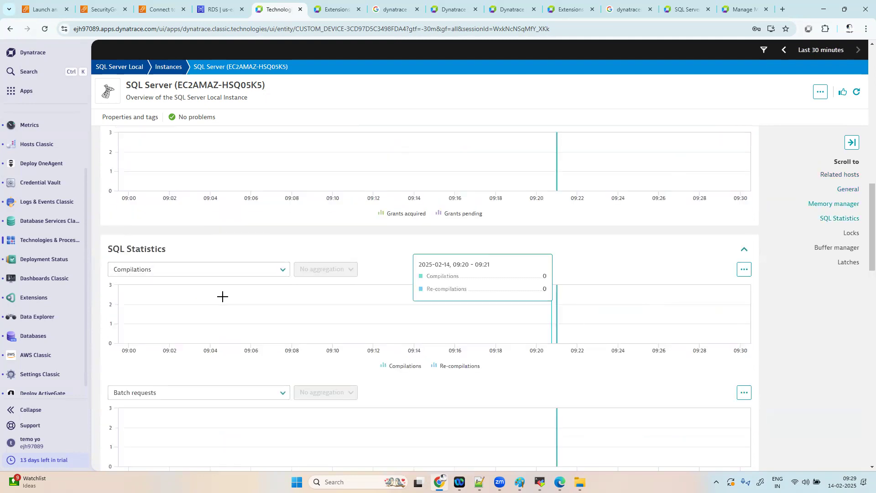
Check the chart choices for Compilations and examine the SQL Statistics, Locks, Buffer manager and Latches sections.
{"action": "left_click", "coordinate": [285, 271]}
{"action": "left_click", "coordinate": [409, 272]}
{"action": "scroll", "coordinate": [644, 325], "scroll_direction": "down", "scroll_amount": 4}
{"action": "scroll", "coordinate": [645, 328], "scroll_direction": "down", "scroll_amount": 6}
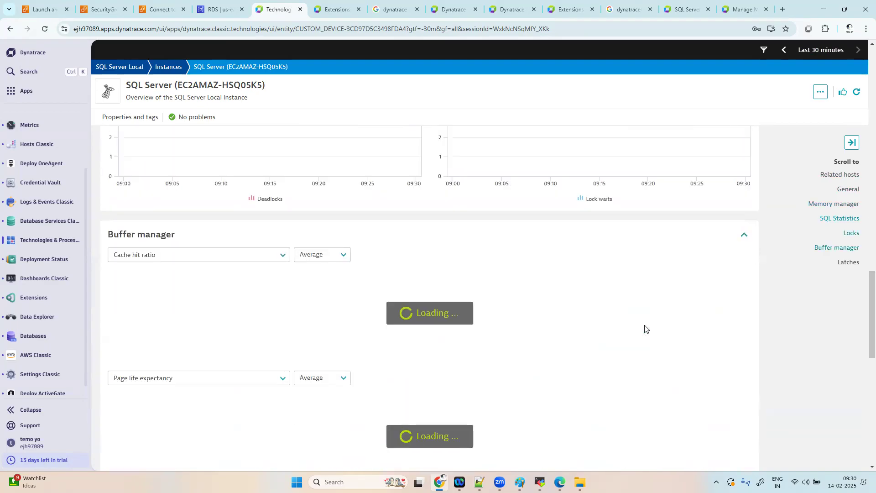
{"action": "scroll", "coordinate": [646, 329], "scroll_direction": "down", "scroll_amount": 2}
{"action": "scroll", "coordinate": [647, 329], "scroll_direction": "up", "scroll_amount": 3}
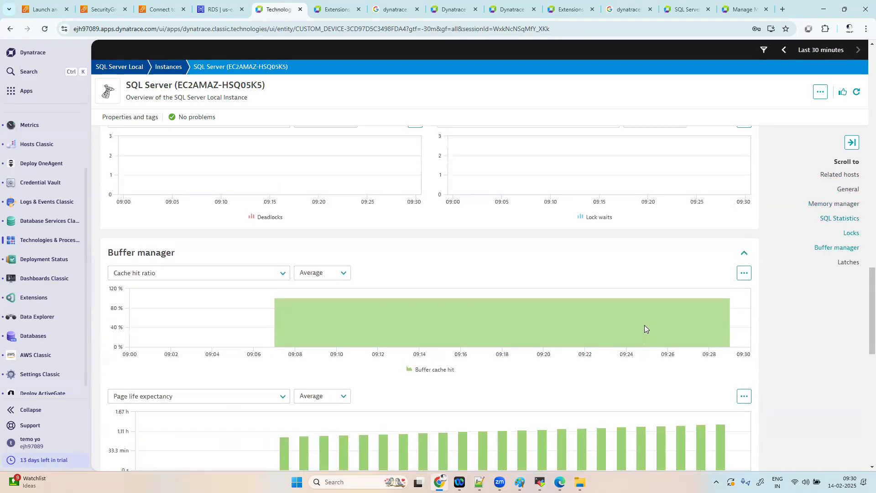
{"action": "scroll", "coordinate": [644, 324], "scroll_direction": "down", "scroll_amount": 4}
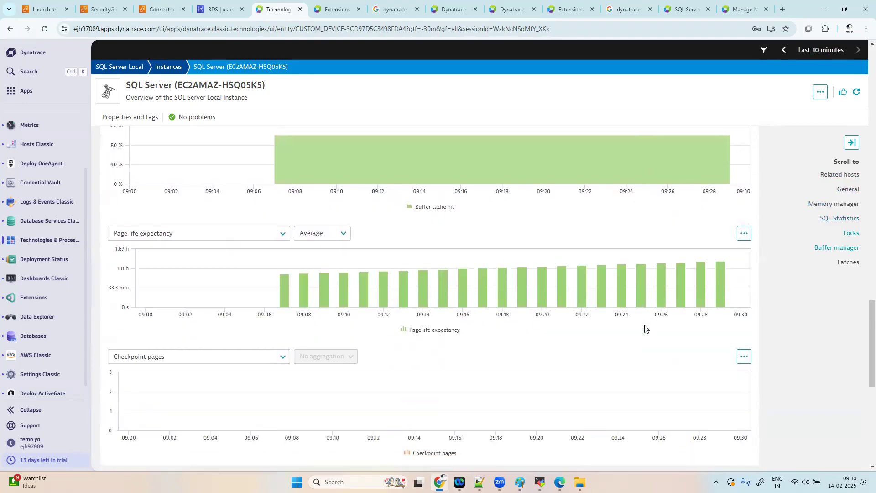
{"action": "scroll", "coordinate": [645, 329], "scroll_direction": "down", "scroll_amount": 3}
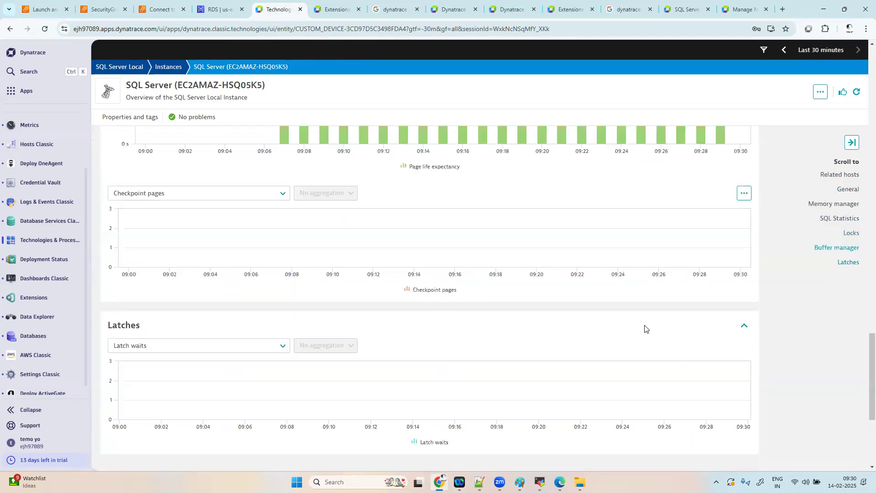
Finish examining the instance's Latches chart and go back to its Related hosts and General sections.
{"action": "scroll", "coordinate": [644, 328], "scroll_direction": "down", "scroll_amount": 4}
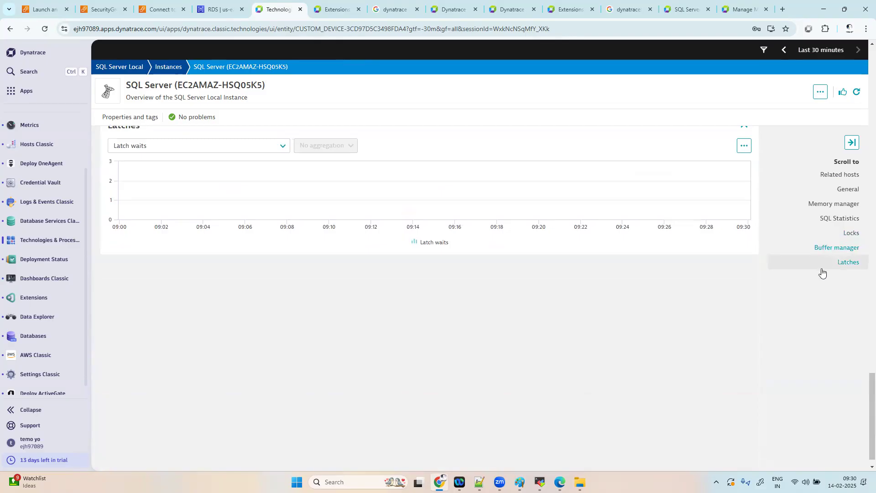
{"action": "scroll", "coordinate": [175, 195], "scroll_direction": "up", "scroll_amount": 15}
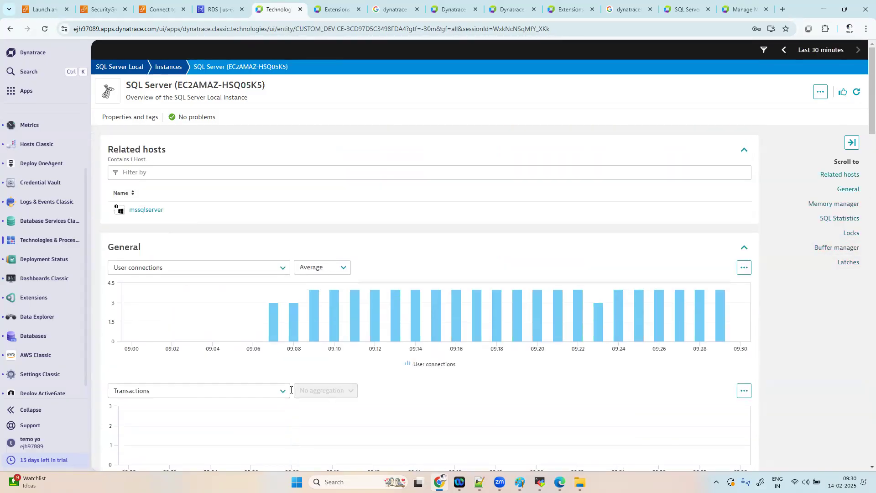
Open the Metrics app and examine the first page of metrics filtered by "sql" and their keys.
{"action": "right_click", "coordinate": [37, 144]}
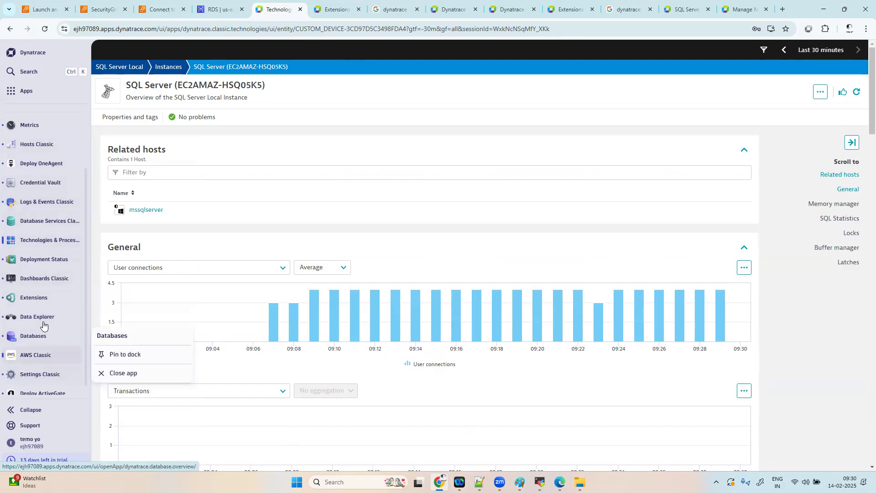
{"action": "left_click", "coordinate": [63, 97]}
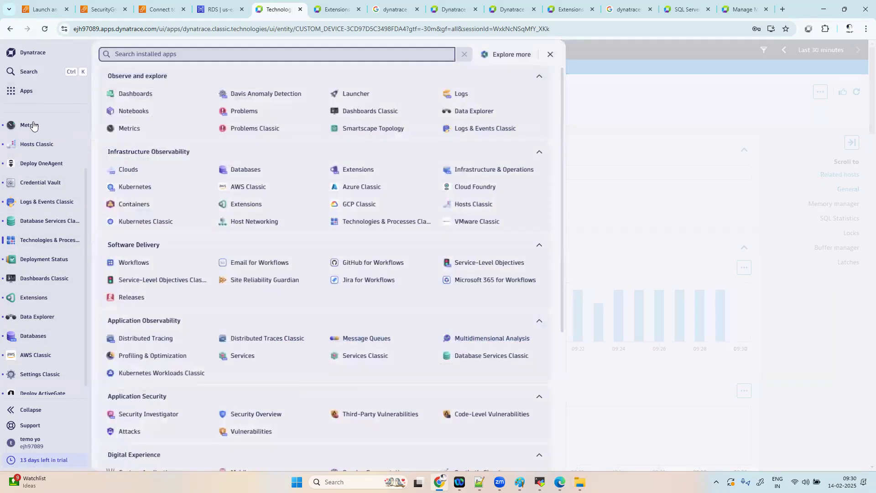
{"action": "left_click", "coordinate": [33, 125]}
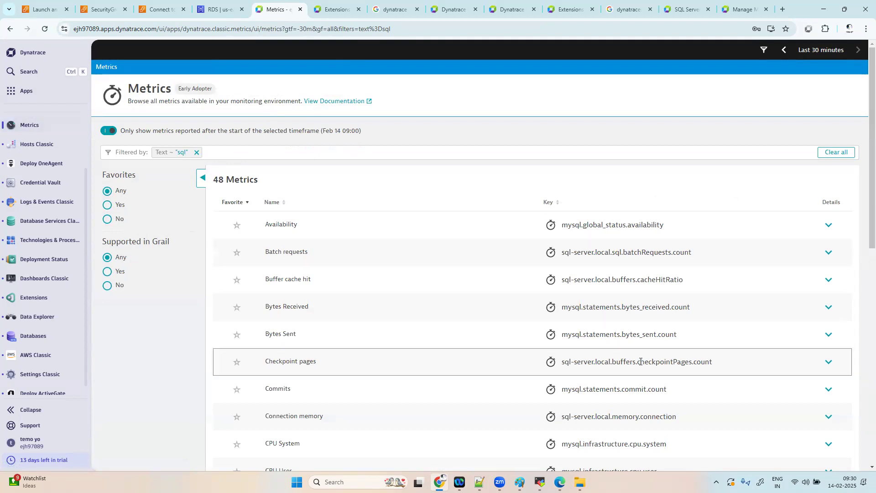
{"action": "scroll", "coordinate": [642, 361], "scroll_direction": "down", "scroll_amount": 3}
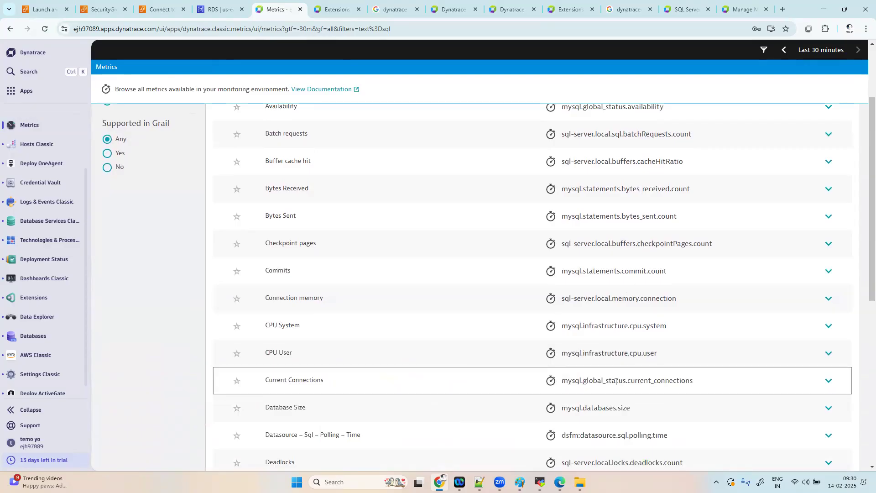
{"action": "scroll", "coordinate": [615, 382], "scroll_direction": "up", "scroll_amount": 1}
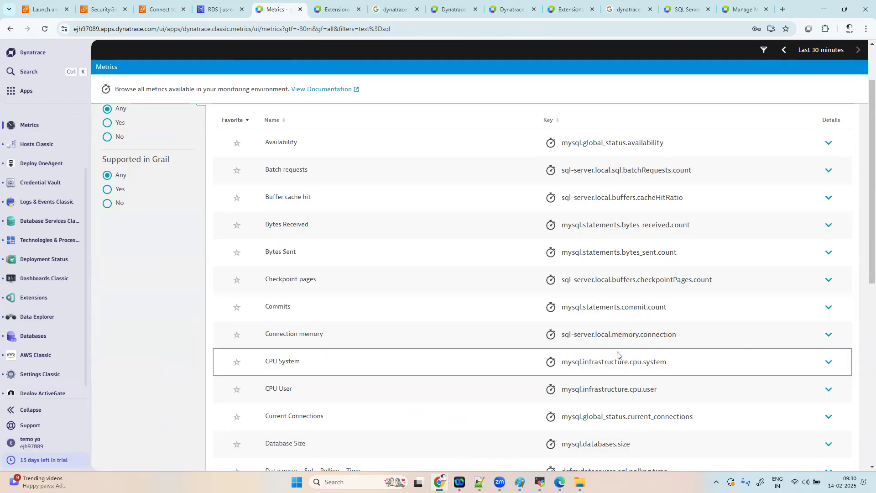
{"action": "scroll", "coordinate": [610, 400], "scroll_direction": "down", "scroll_amount": 2}
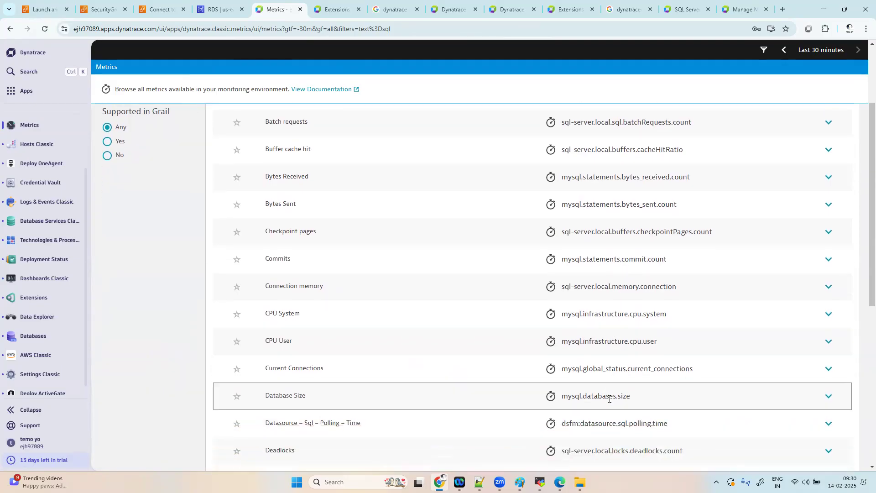
{"action": "scroll", "coordinate": [610, 396], "scroll_direction": "down", "scroll_amount": 1}
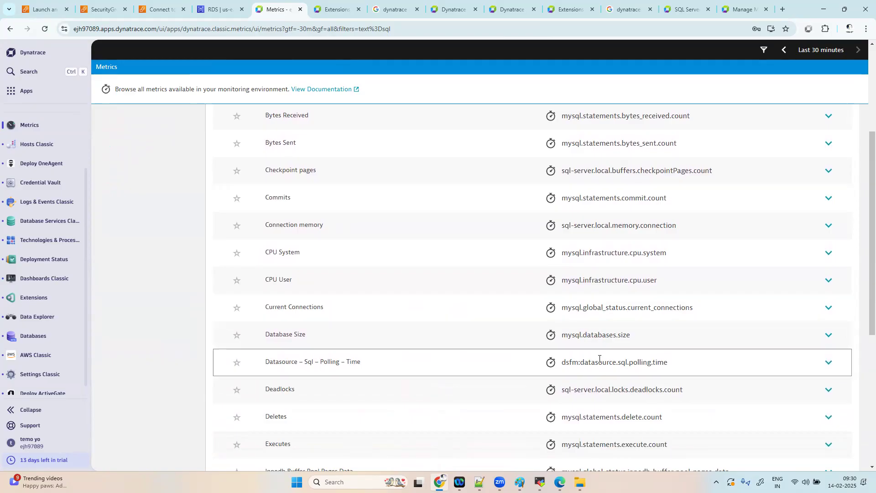
{"action": "scroll", "coordinate": [599, 361], "scroll_direction": "down", "scroll_amount": 1}
{"action": "scroll", "coordinate": [599, 358], "scroll_direction": "down", "scroll_amount": 2}
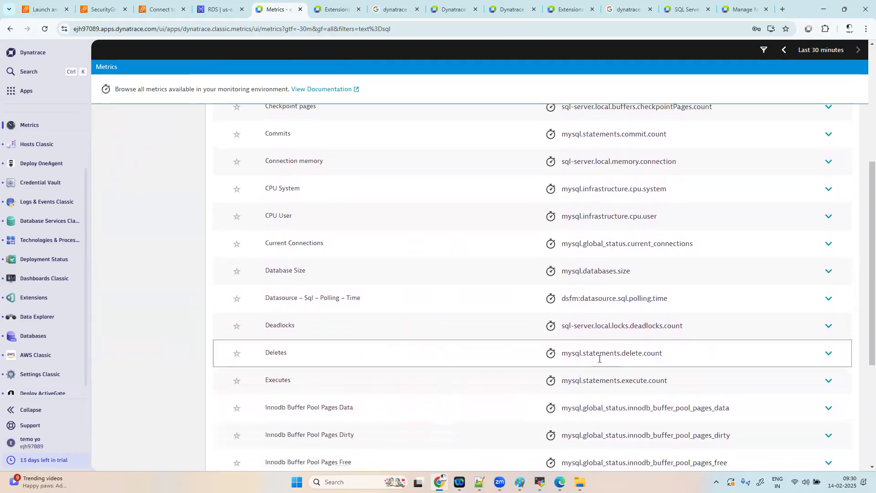
{"action": "scroll", "coordinate": [608, 386], "scroll_direction": "down", "scroll_amount": 5}
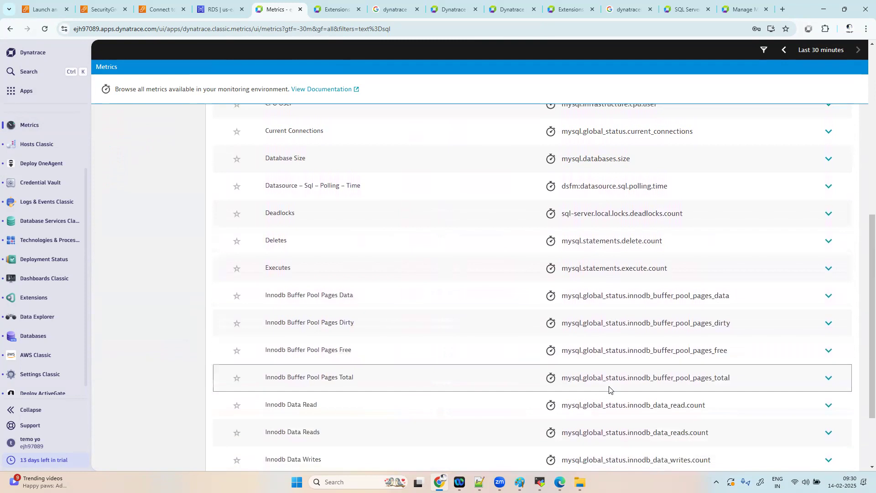
{"action": "scroll", "coordinate": [609, 388], "scroll_direction": "down", "scroll_amount": 1}
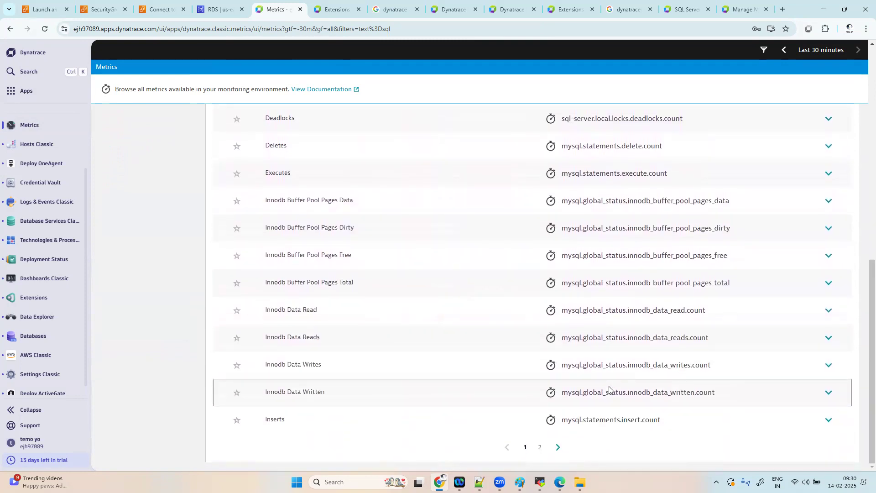
Go to page 2 of the "sql" metrics and examine the sql-server.local metric keys through to User connections.
{"action": "left_click", "coordinate": [559, 447]}
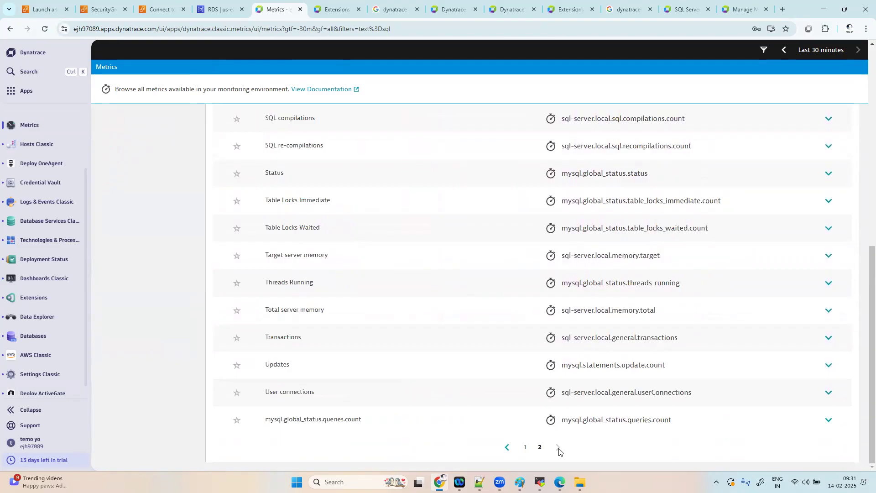
{"action": "scroll", "coordinate": [440, 313], "scroll_direction": "up", "scroll_amount": 5}
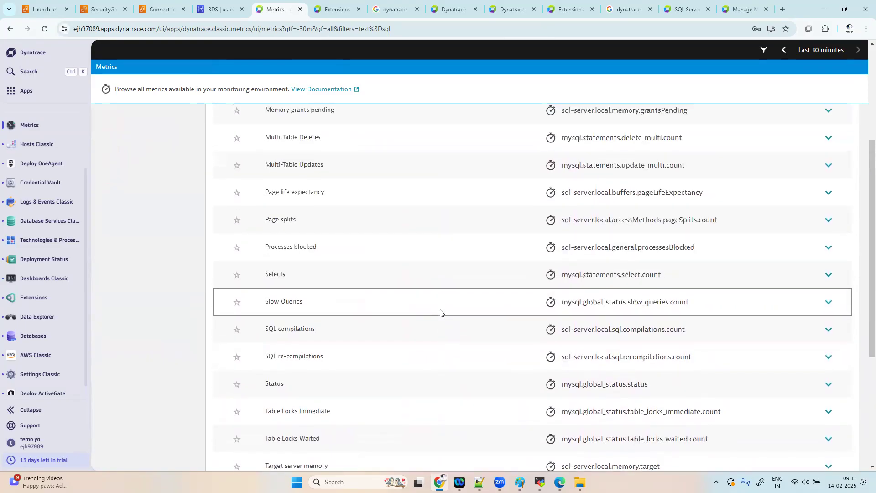
{"action": "scroll", "coordinate": [440, 313], "scroll_direction": "up", "scroll_amount": 3}
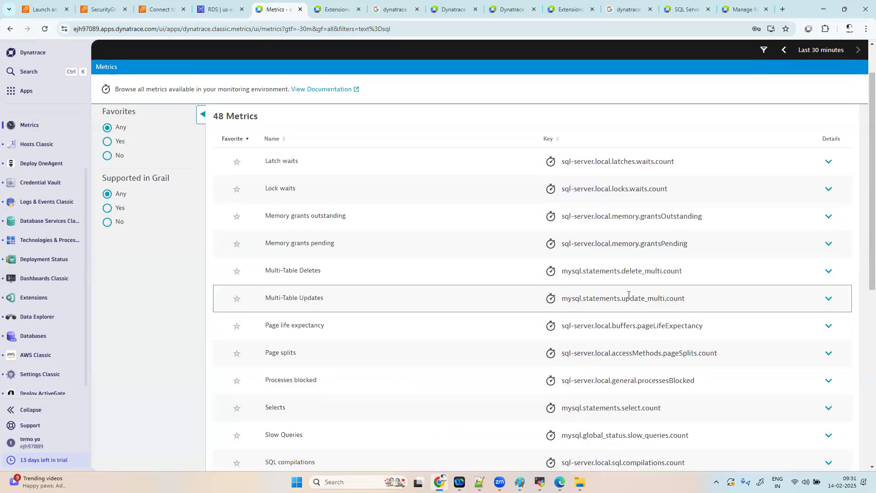
{"action": "scroll", "coordinate": [625, 354], "scroll_direction": "down", "scroll_amount": 1}
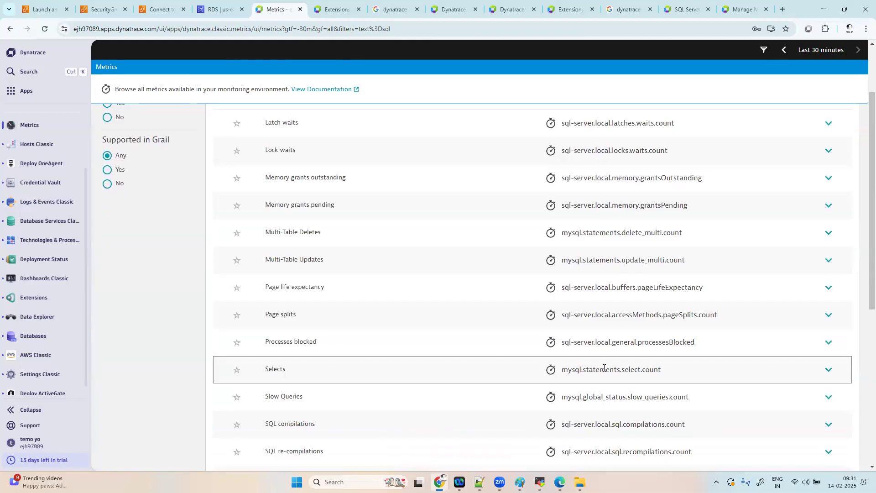
{"action": "scroll", "coordinate": [603, 368], "scroll_direction": "down", "scroll_amount": 2}
{"action": "scroll", "coordinate": [603, 368], "scroll_direction": "down", "scroll_amount": 2}
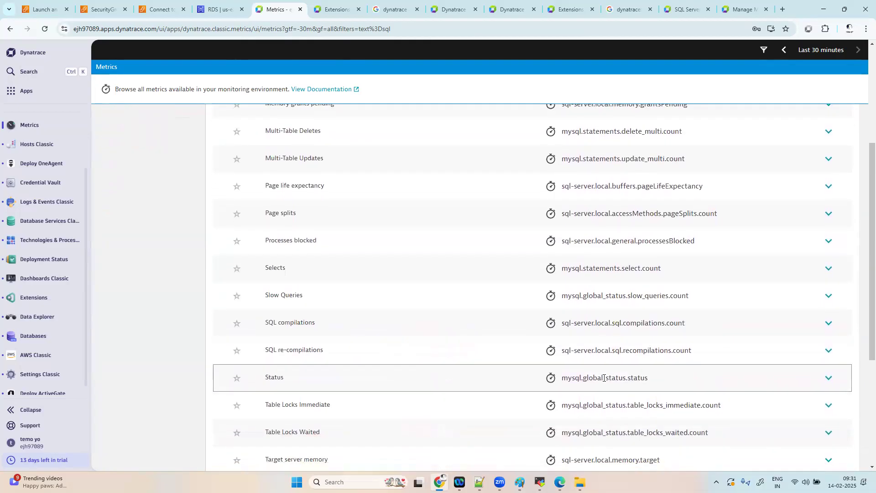
{"action": "scroll", "coordinate": [603, 378], "scroll_direction": "down", "scroll_amount": 2}
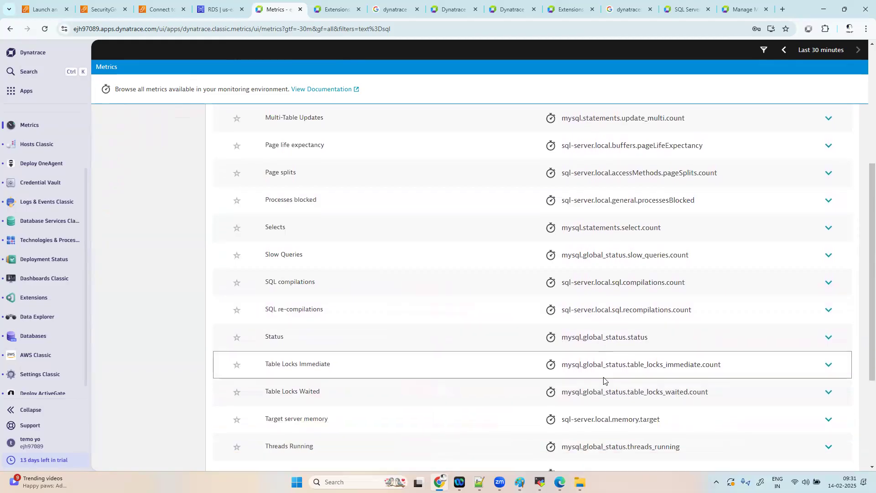
{"action": "scroll", "coordinate": [603, 377], "scroll_direction": "down", "scroll_amount": 1}
{"action": "scroll", "coordinate": [608, 399], "scroll_direction": "down", "scroll_amount": 7}
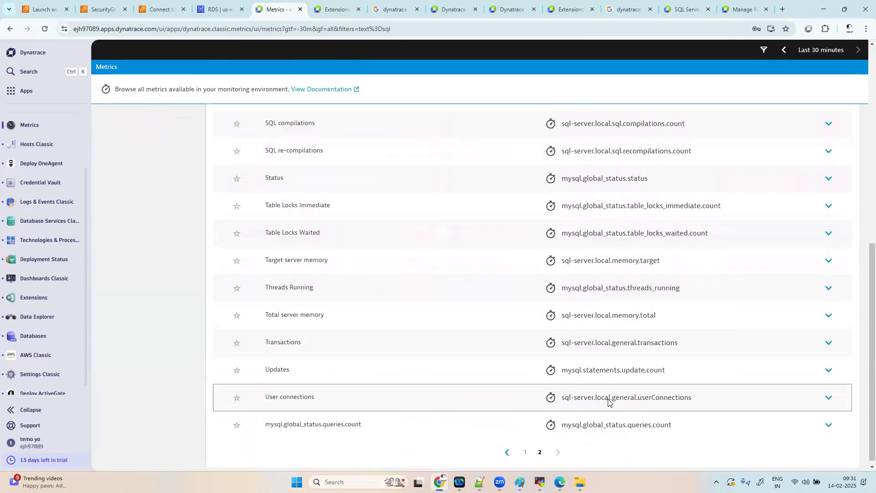
{"action": "scroll", "coordinate": [608, 402], "scroll_direction": "down", "scroll_amount": 1}
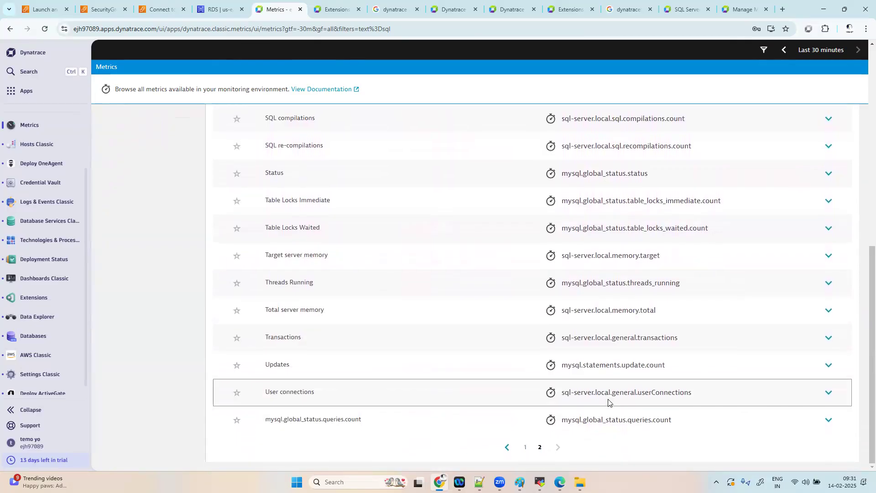
Show the details of the User connections metric and create a chart from it in Data Explorer.
{"action": "left_click", "coordinate": [827, 392]}
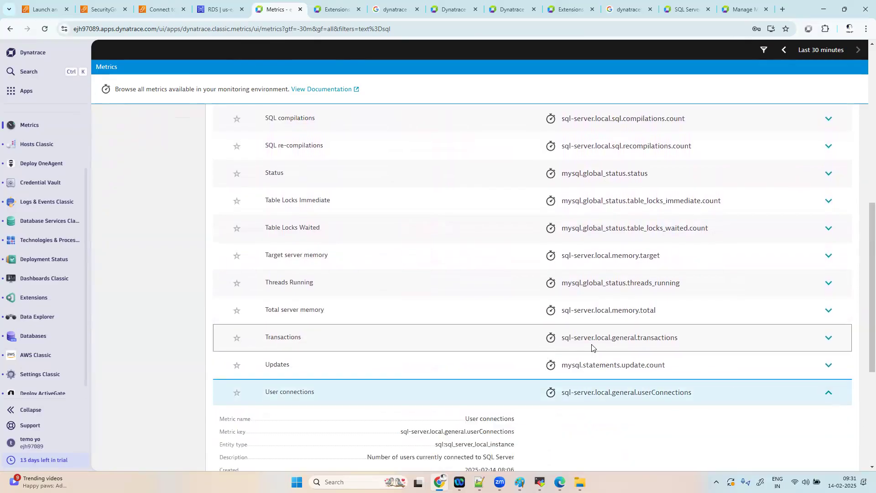
{"action": "scroll", "coordinate": [615, 349], "scroll_direction": "down", "scroll_amount": 3}
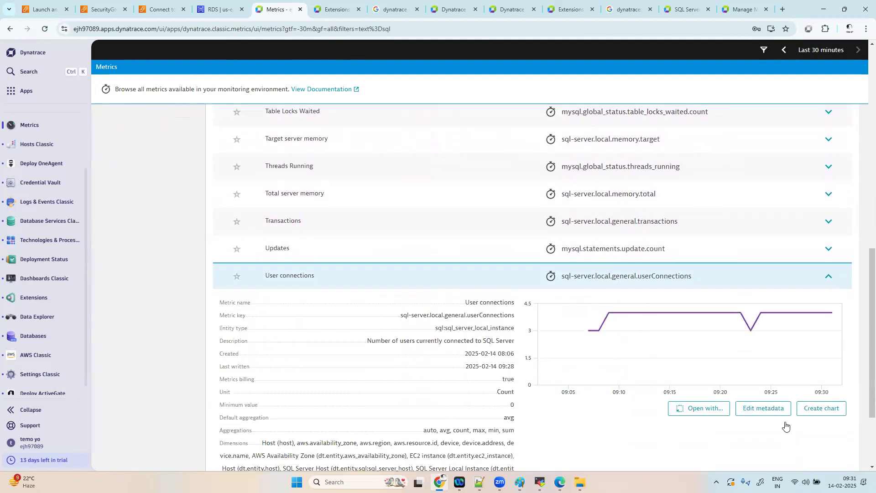
{"action": "left_click", "coordinate": [821, 408]}
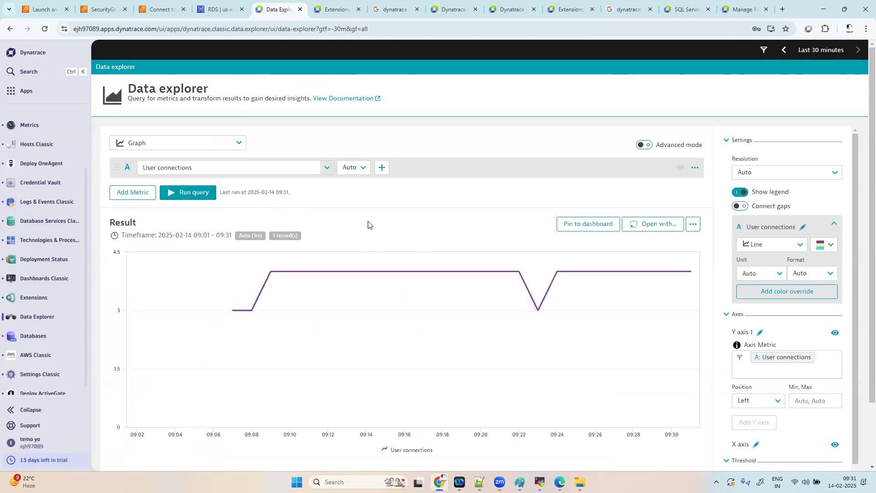
Add Split By and Filter By to the User connections query, and split it by SQL Server Local Instance.
{"action": "left_click", "coordinate": [382, 168]}
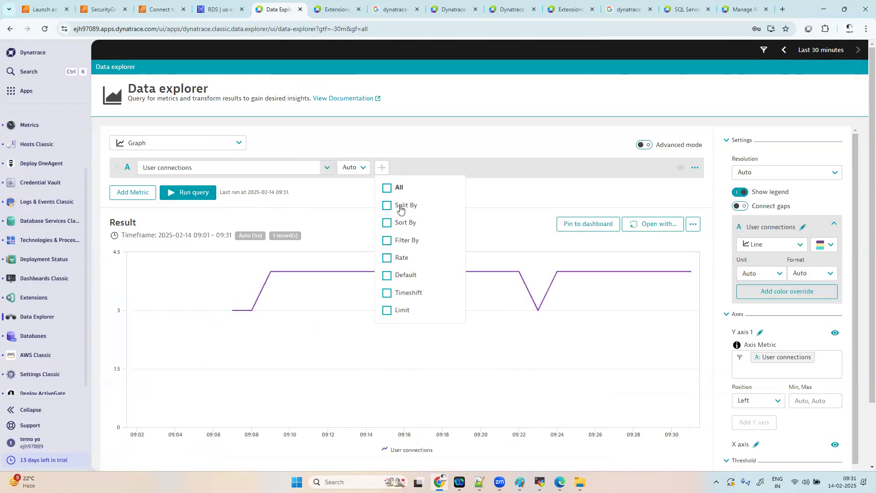
{"action": "left_click", "coordinate": [400, 210]}
{"action": "left_click", "coordinate": [468, 239]}
{"action": "left_click", "coordinate": [426, 167]}
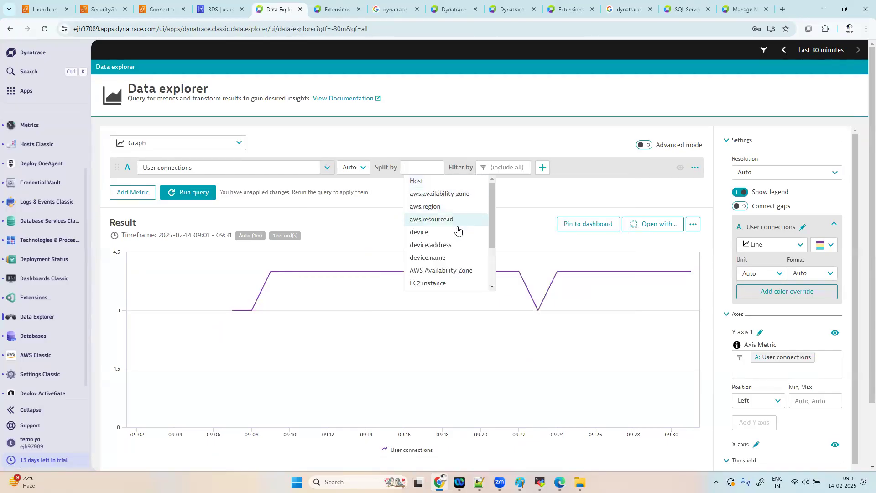
{"action": "scroll", "coordinate": [494, 268], "scroll_direction": "down", "scroll_amount": 1}
{"action": "scroll", "coordinate": [494, 268], "scroll_direction": "down", "scroll_amount": 2}
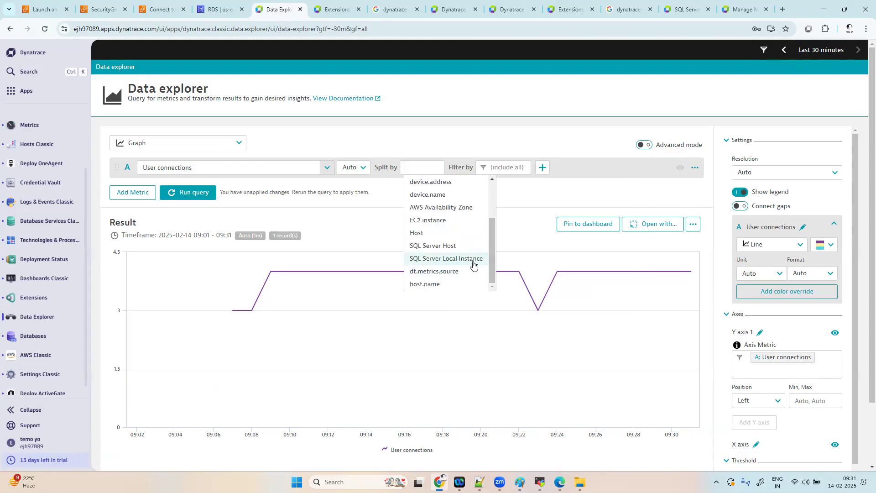
{"action": "left_click", "coordinate": [450, 258]}
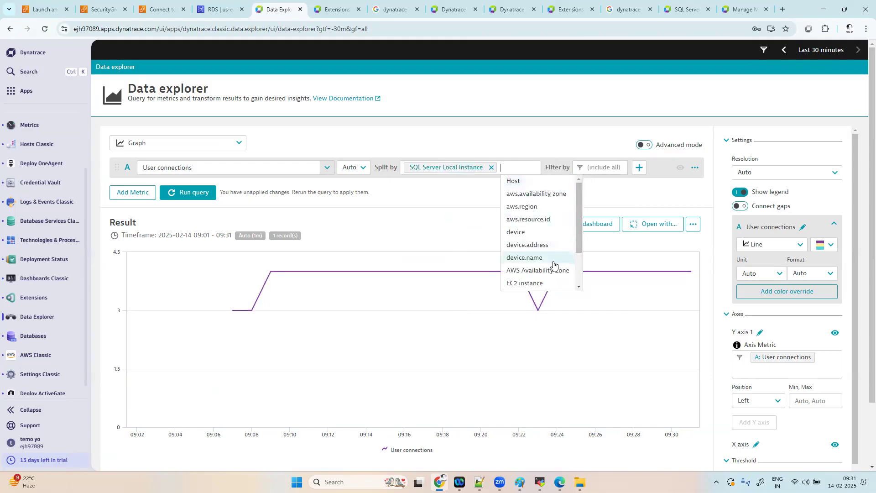
Try to filter the User connections query by the SQL Server Local Instance name.
{"action": "left_click", "coordinate": [596, 168]}
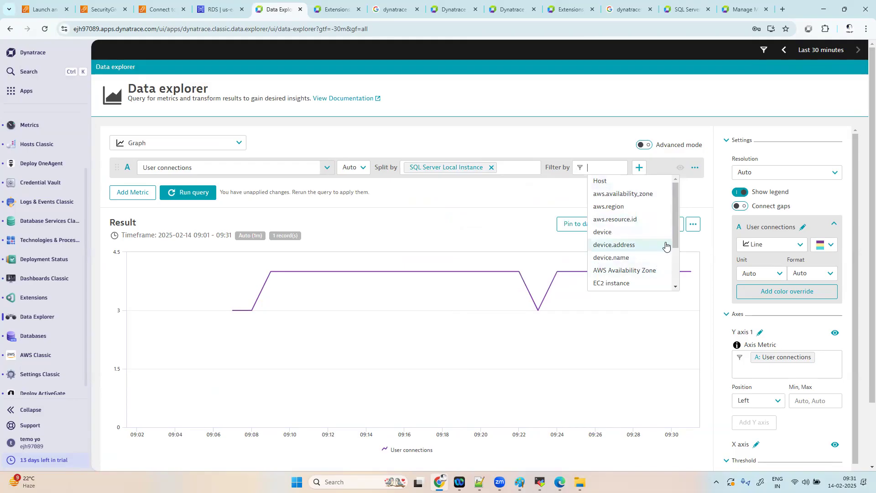
{"action": "left_click_drag", "start_coordinate": [671, 241], "coordinate": [678, 296]}
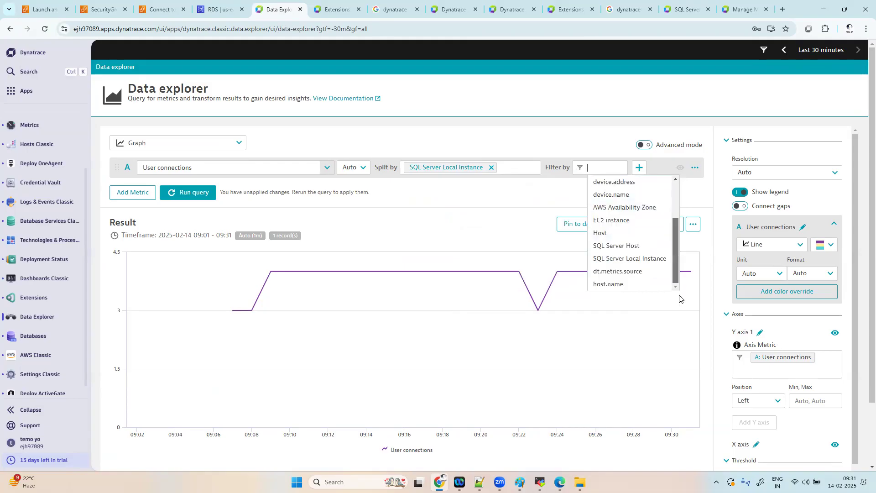
{"action": "left_click", "coordinate": [631, 258]}
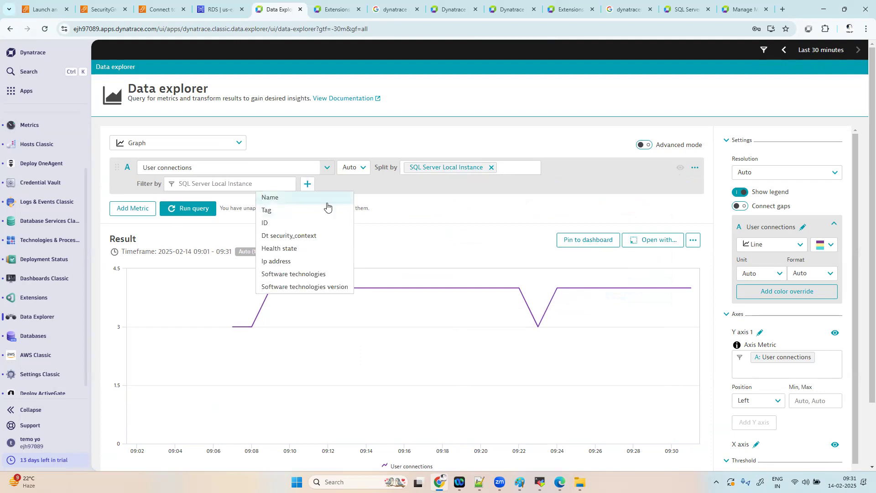
{"action": "left_click", "coordinate": [277, 200]}
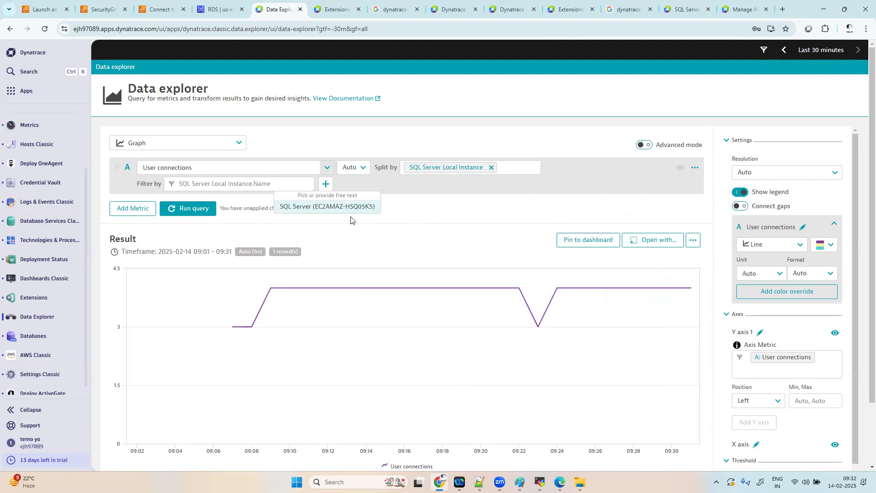
{"action": "left_click", "coordinate": [351, 216]}
Open the Microsoft SQL Server (local) extension in Extensions, and bring up its SQL Server (Local) dashboard.
{"action": "right_click", "coordinate": [48, 177]}
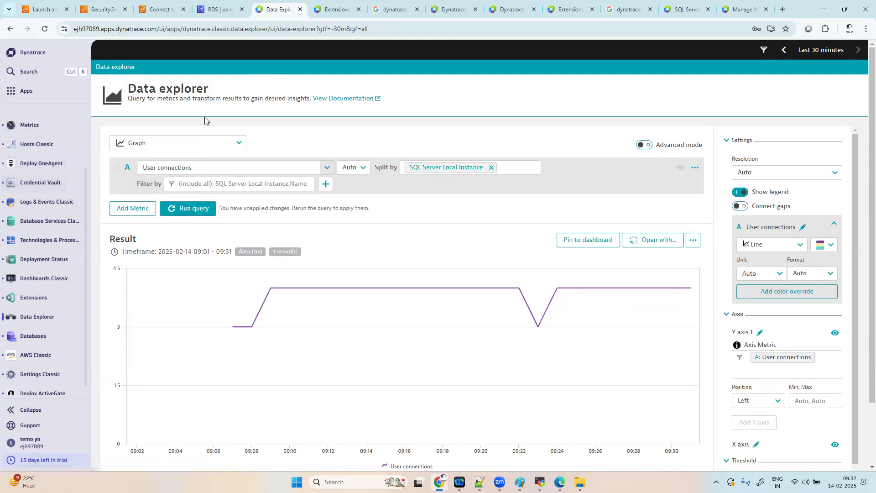
{"action": "left_click", "coordinate": [51, 300]}
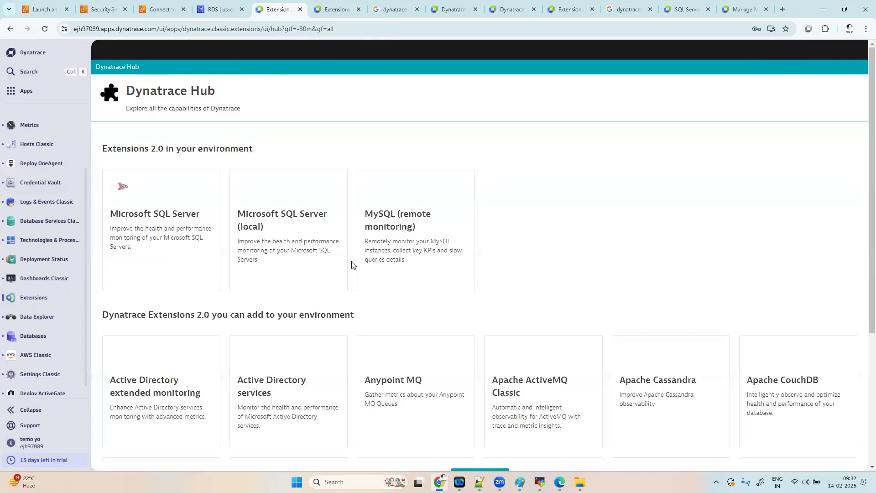
{"action": "left_click", "coordinate": [291, 254]}
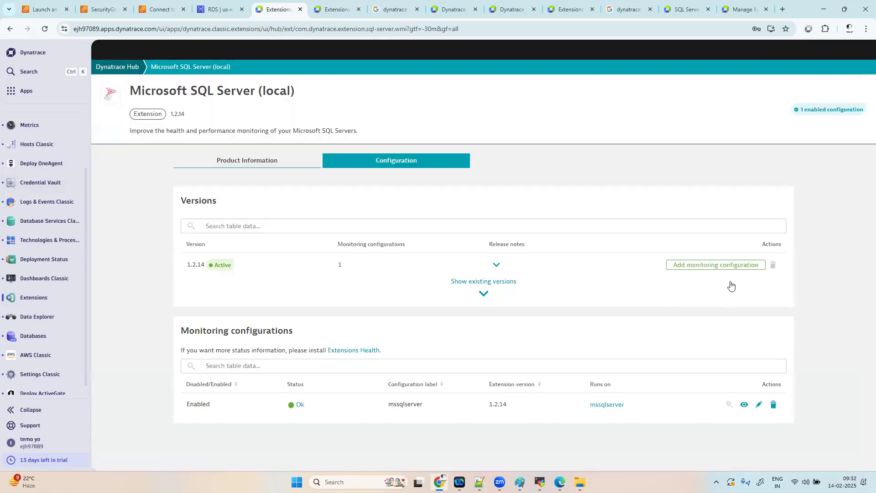
{"action": "left_click", "coordinate": [836, 110]}
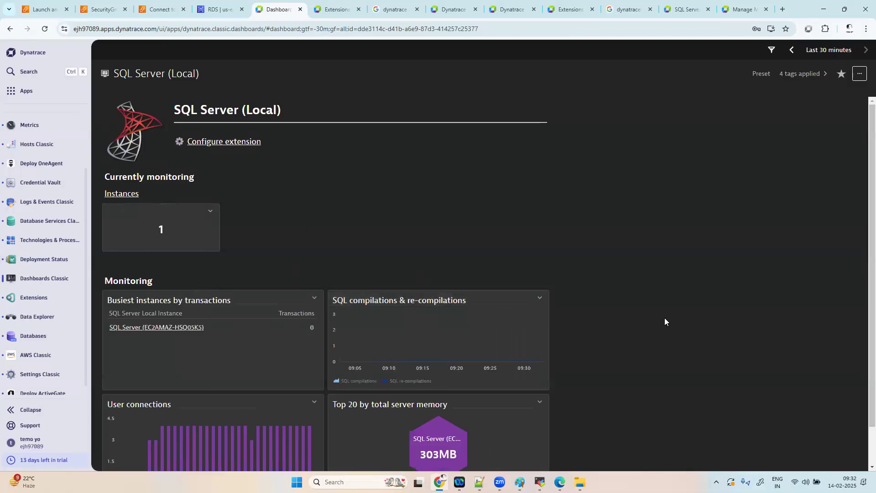
Open the general host settings of the mssqlserver host from Hosts Classic.
{"action": "scroll", "coordinate": [664, 318], "scroll_direction": "down", "scroll_amount": 1}
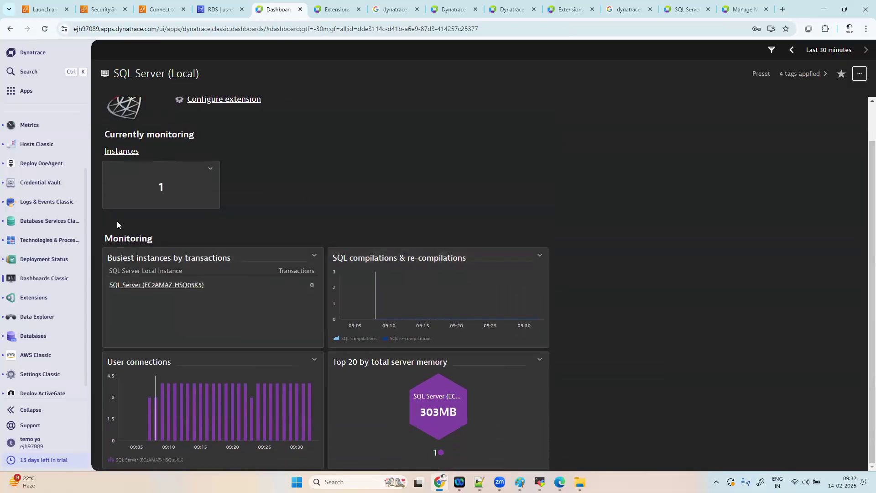
{"action": "left_click", "coordinate": [44, 144]}
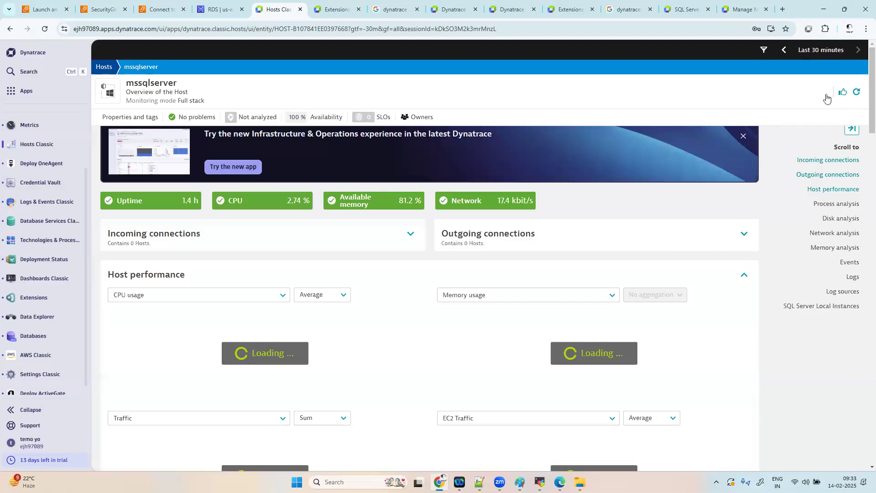
{"action": "left_click", "coordinate": [819, 92]}
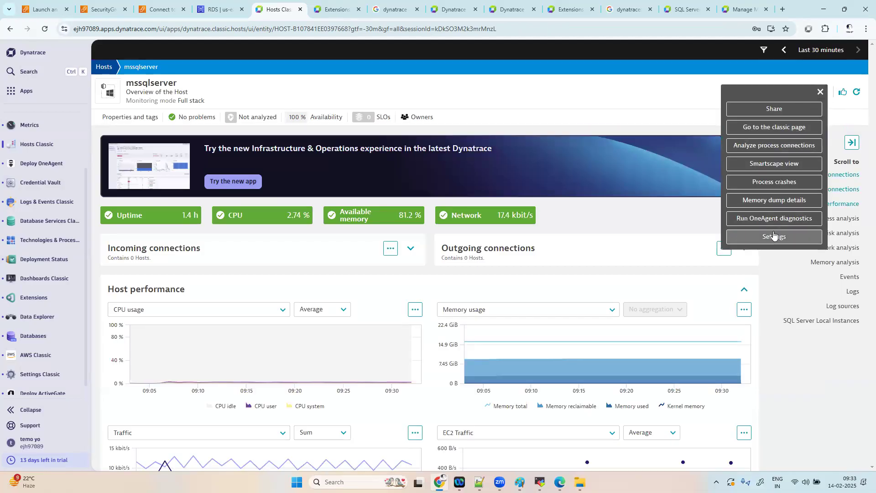
{"action": "left_click", "coordinate": [777, 236]}
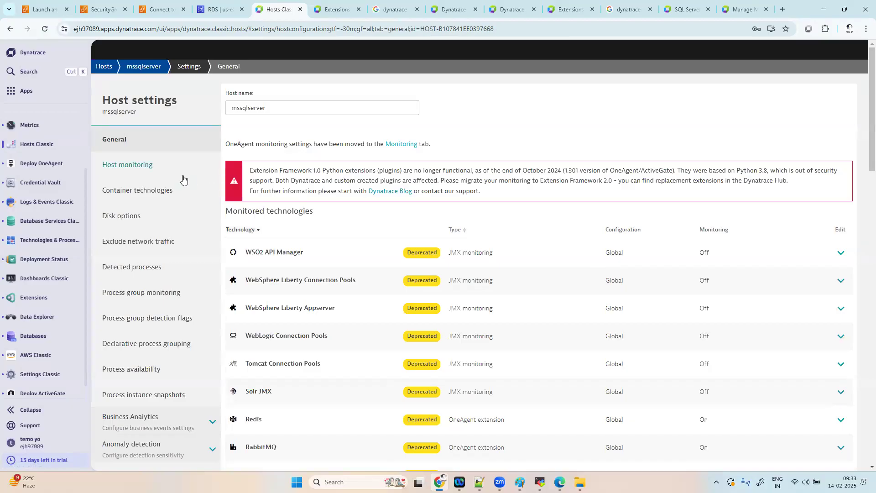
{"action": "left_click", "coordinate": [173, 140]}
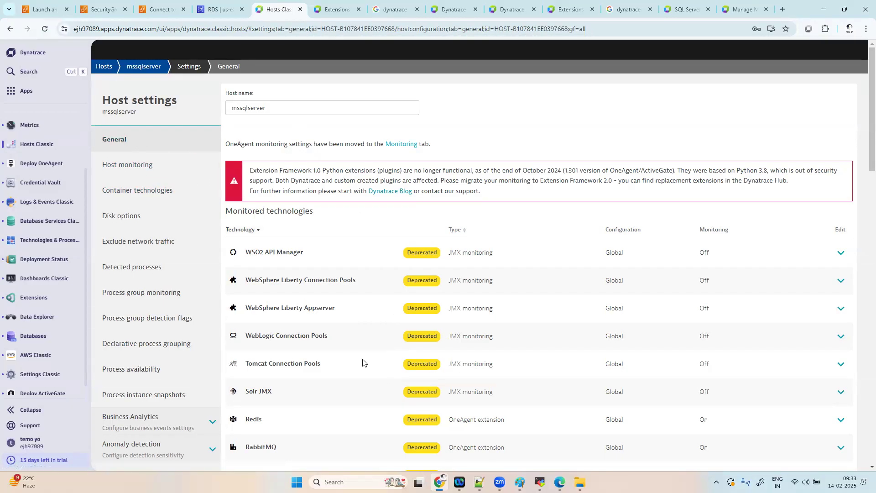
Enable the host configuration for MS SQL in the host's monitored technologies.
{"action": "scroll", "coordinate": [406, 393], "scroll_direction": "down", "scroll_amount": 5}
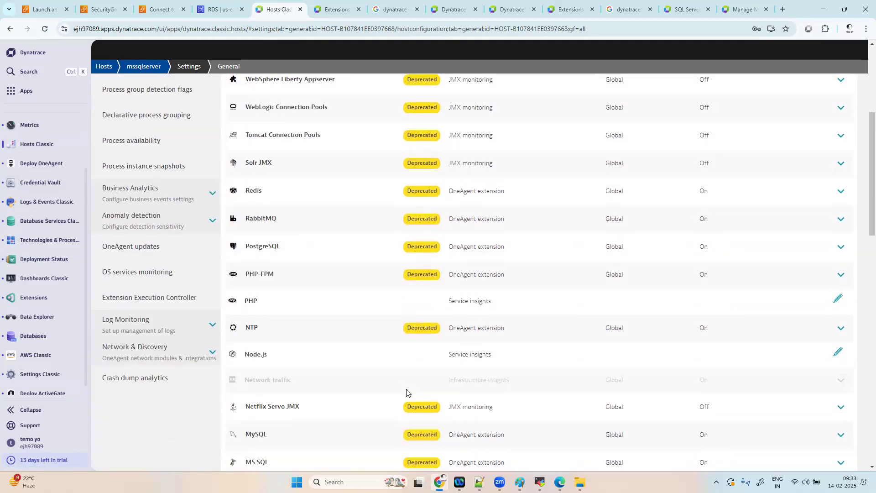
{"action": "scroll", "coordinate": [407, 392], "scroll_direction": "down", "scroll_amount": 2}
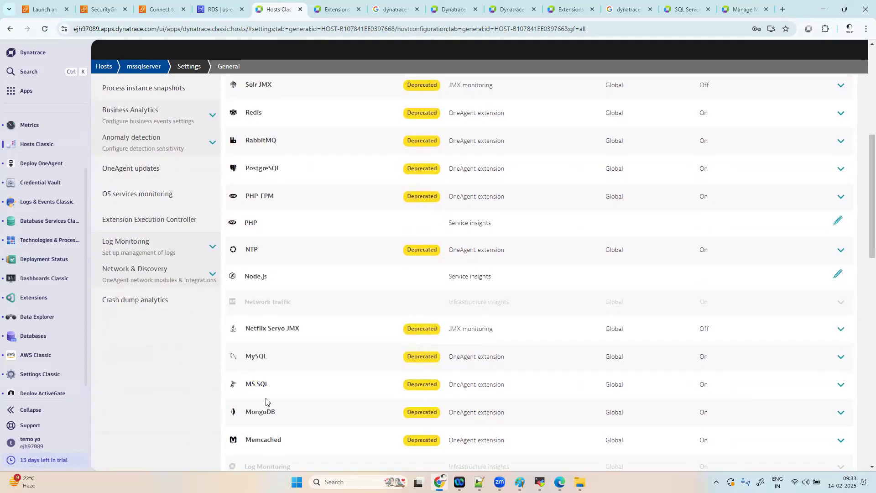
{"action": "scroll", "coordinate": [283, 421], "scroll_direction": "down", "scroll_amount": 1}
{"action": "scroll", "coordinate": [308, 358], "scroll_direction": "down", "scroll_amount": 2}
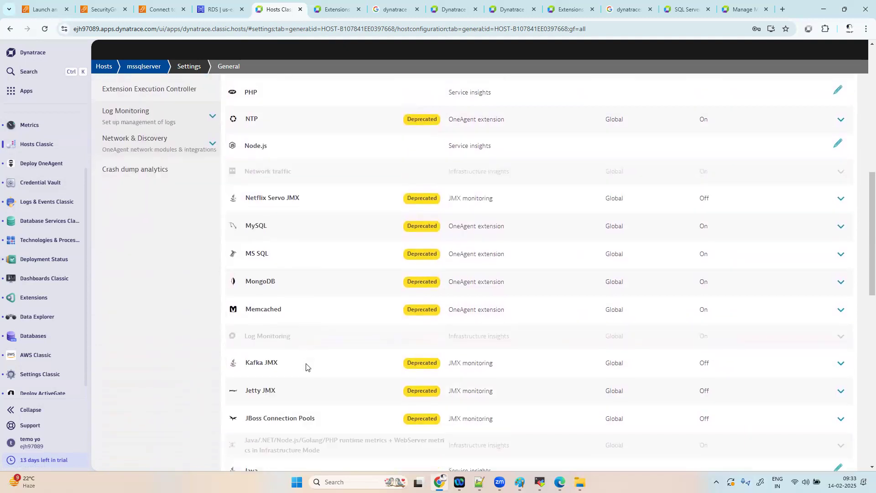
{"action": "scroll", "coordinate": [294, 316], "scroll_direction": "up", "scroll_amount": 1}
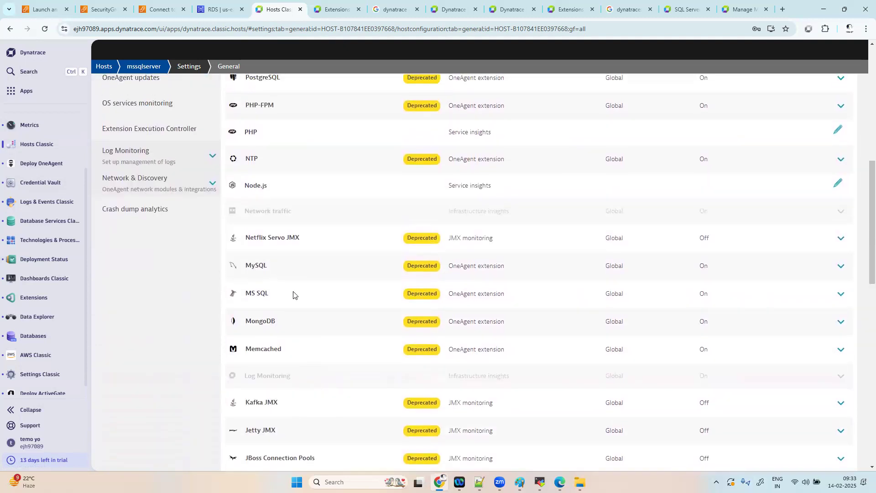
{"action": "left_click", "coordinate": [840, 295]}
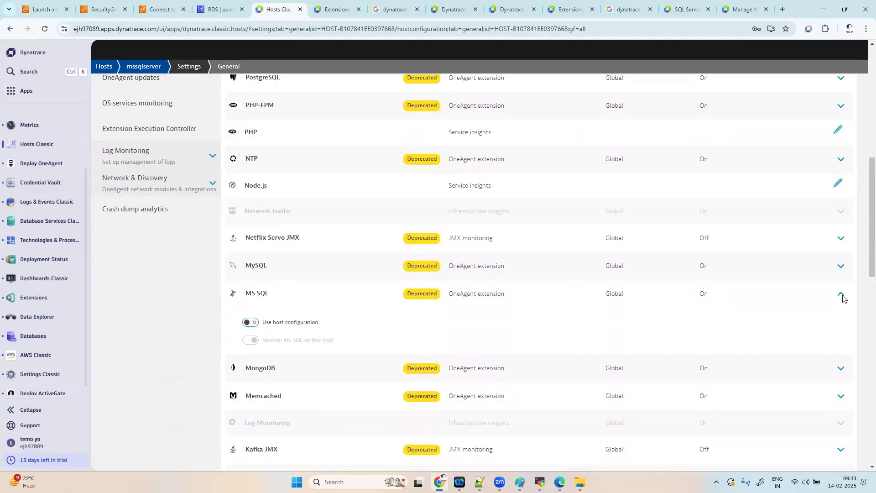
{"action": "left_click", "coordinate": [841, 296]}
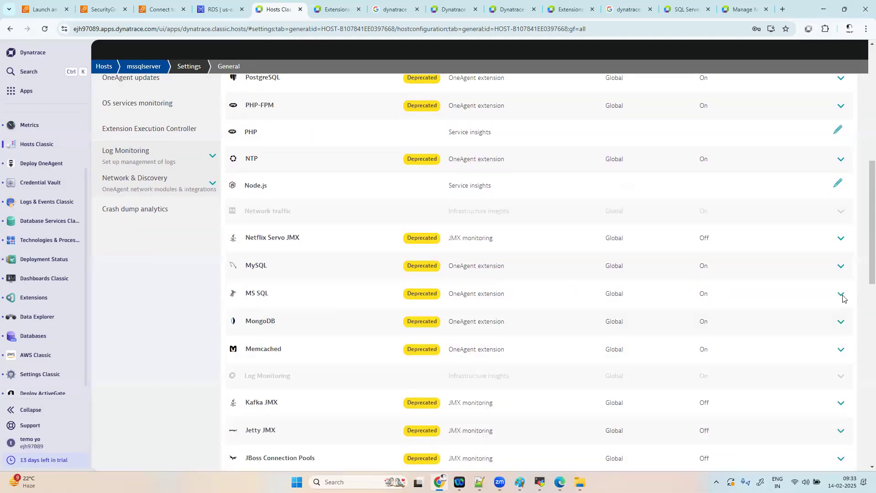
{"action": "left_click", "coordinate": [840, 296]}
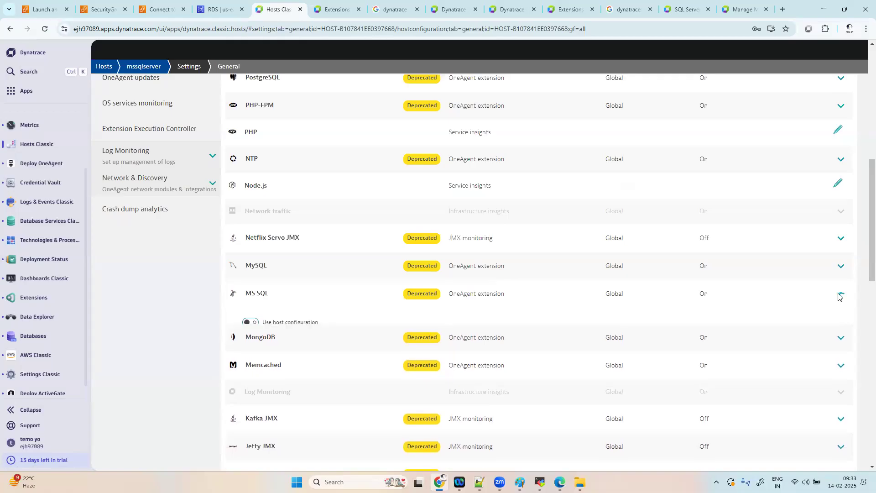
{"action": "left_click", "coordinate": [253, 323]}
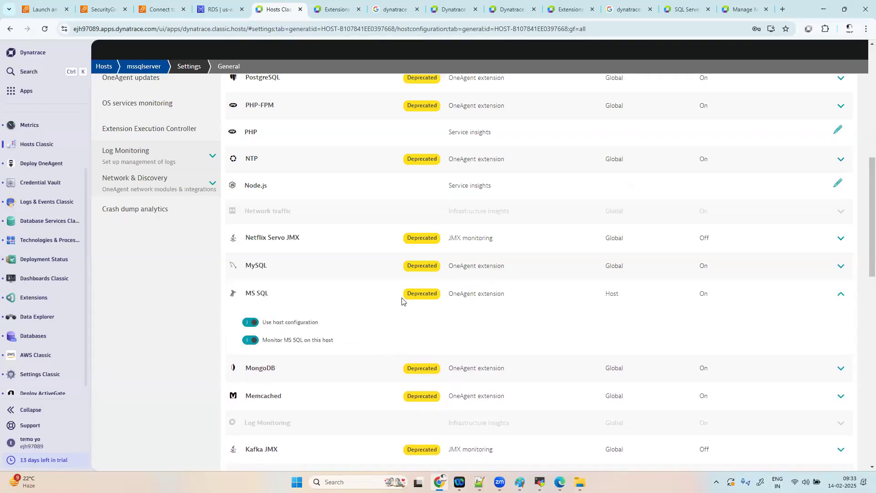
Open the host's Extension Execution Controller settings and show the available performance profiles.
{"action": "scroll", "coordinate": [412, 294], "scroll_direction": "down", "scroll_amount": 4}
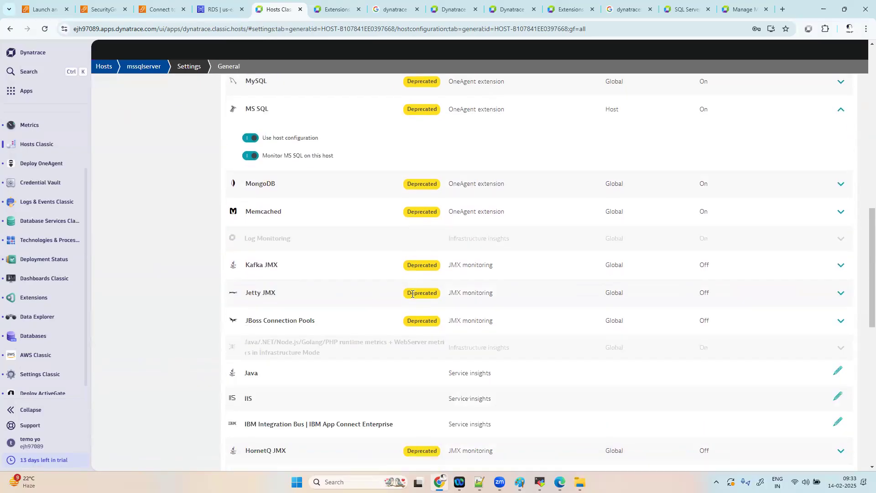
{"action": "scroll", "coordinate": [412, 294], "scroll_direction": "down", "scroll_amount": 11}
{"action": "scroll", "coordinate": [413, 296], "scroll_direction": "up", "scroll_amount": 1}
{"action": "scroll", "coordinate": [412, 294], "scroll_direction": "up", "scroll_amount": 15}
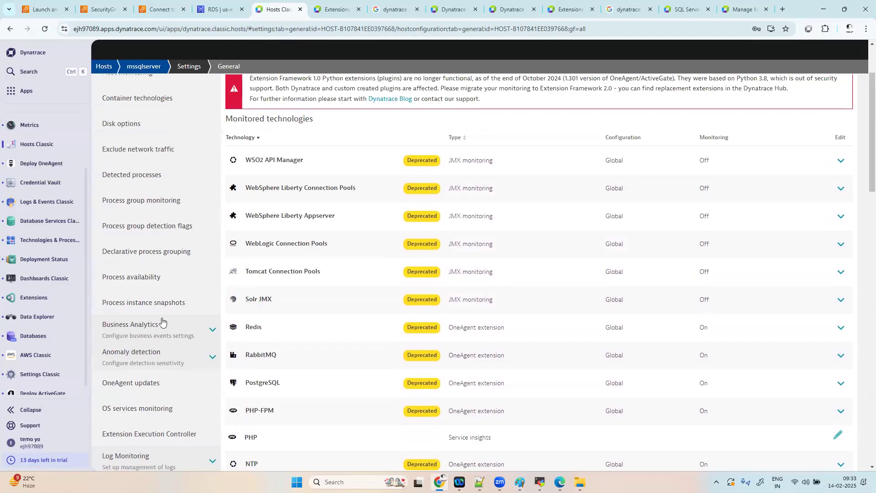
{"action": "scroll", "coordinate": [143, 197], "scroll_direction": "up", "scroll_amount": 2}
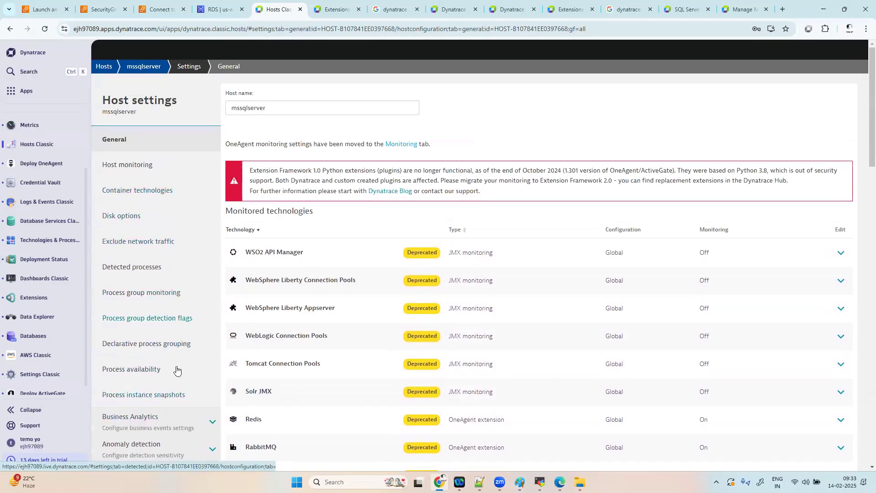
{"action": "scroll", "coordinate": [171, 371], "scroll_direction": "down", "scroll_amount": 4}
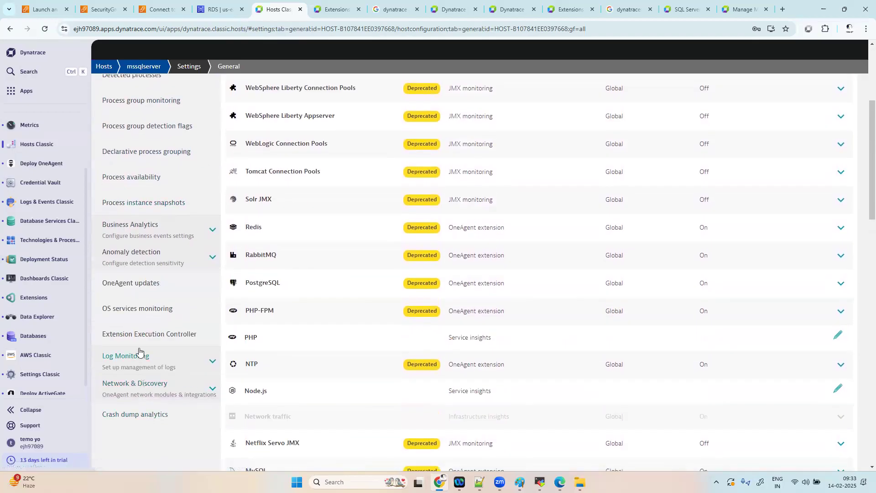
{"action": "scroll", "coordinate": [156, 201], "scroll_direction": "up", "scroll_amount": 3}
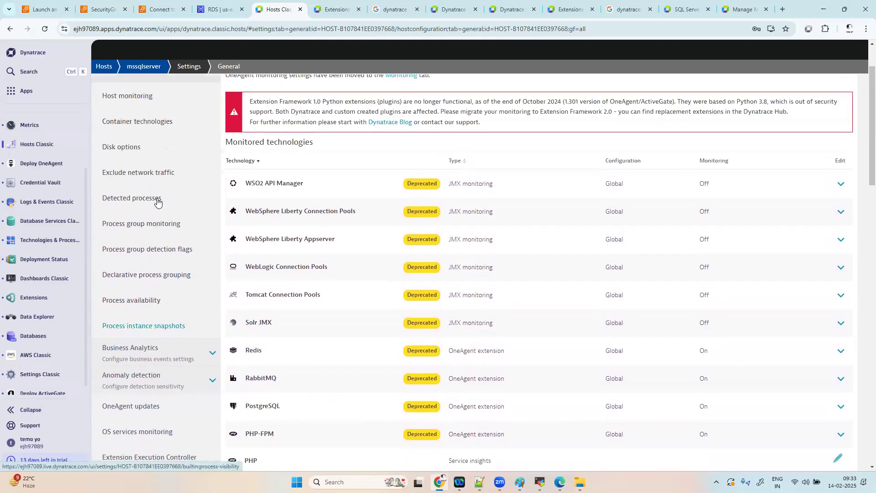
{"action": "scroll", "coordinate": [169, 380], "scroll_direction": "down", "scroll_amount": 3}
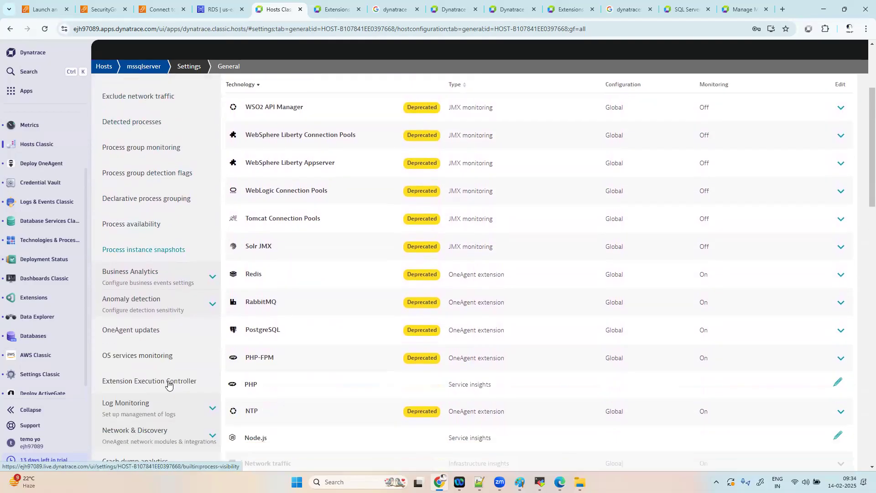
{"action": "scroll", "coordinate": [175, 413], "scroll_direction": "down", "scroll_amount": 1}
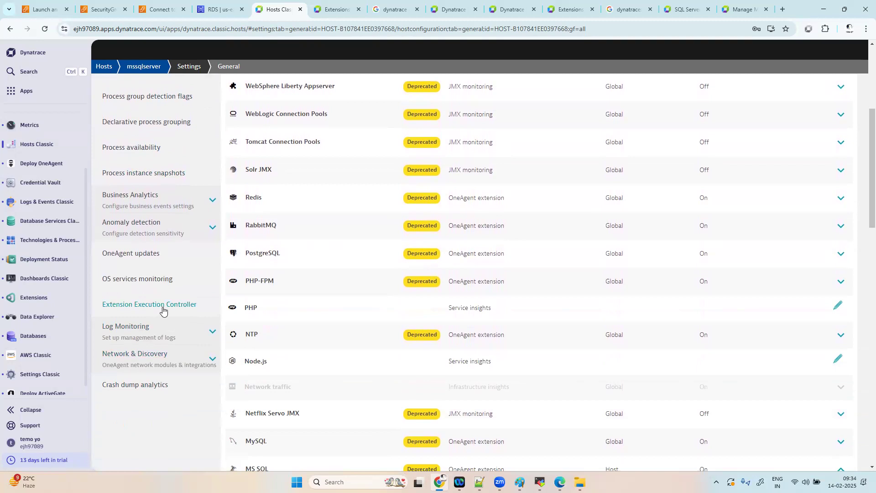
{"action": "left_click", "coordinate": [163, 307]}
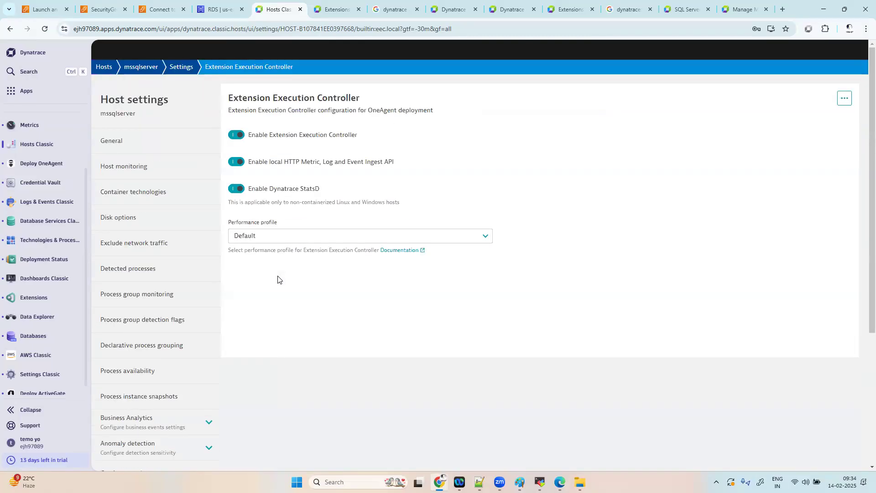
{"action": "left_click", "coordinate": [283, 275]}
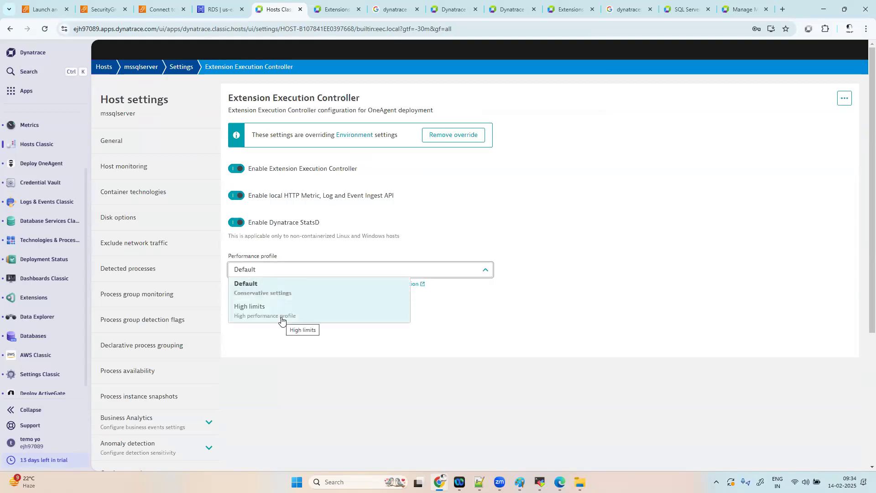
{"action": "left_click", "coordinate": [298, 382]}
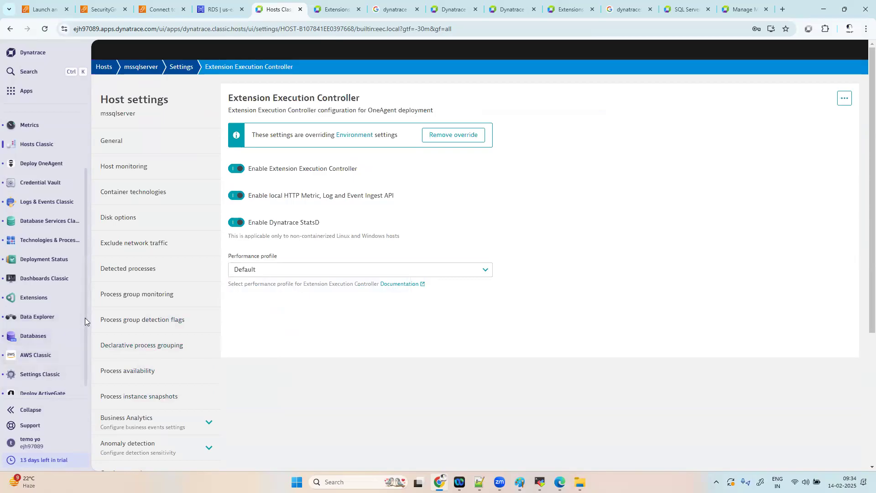
Open the Databases app to check its list of database instances.
{"action": "scroll", "coordinate": [84, 337], "scroll_direction": "down", "scroll_amount": 1}
{"action": "scroll", "coordinate": [83, 351], "scroll_direction": "up", "scroll_amount": 3}
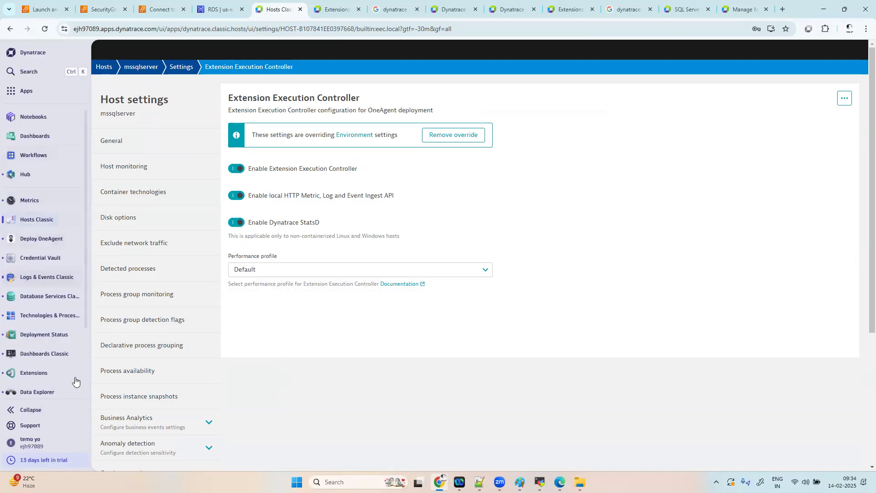
{"action": "scroll", "coordinate": [78, 377], "scroll_direction": "down", "scroll_amount": 3}
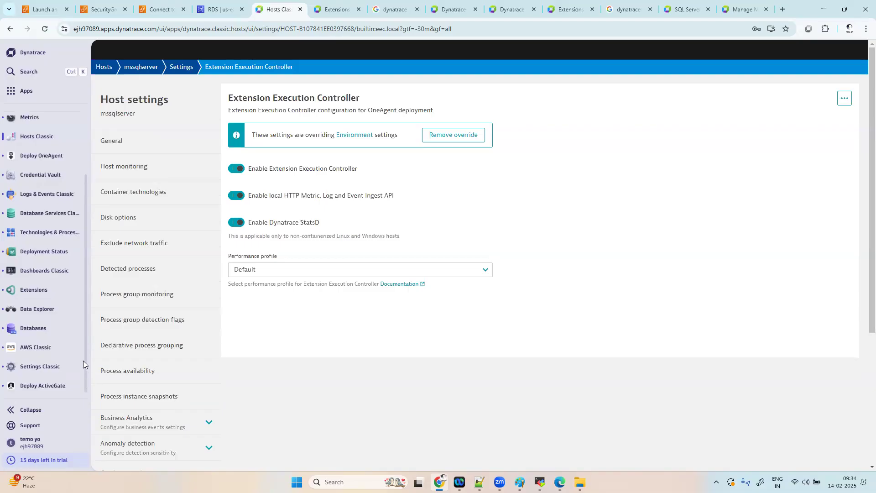
{"action": "left_click", "coordinate": [27, 329]}
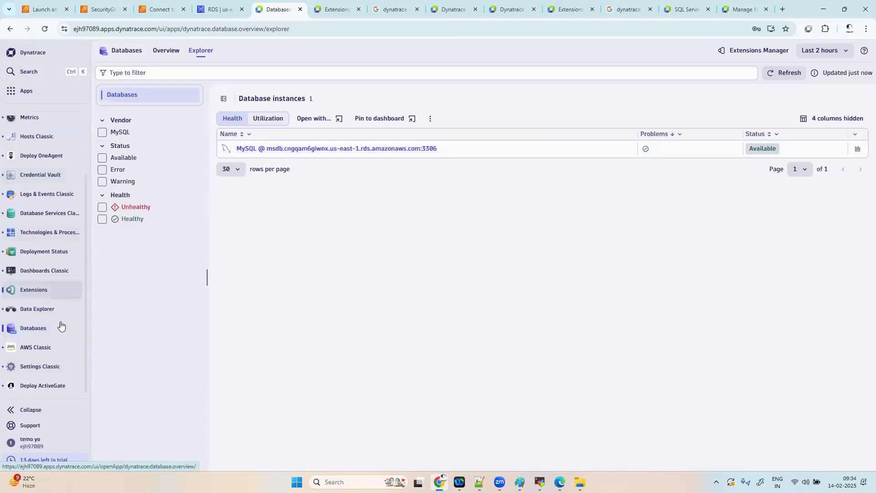
Return to the mssqlserver host's overview and go to its SQL Server Local Instances section.
{"action": "right_click", "coordinate": [37, 139]}
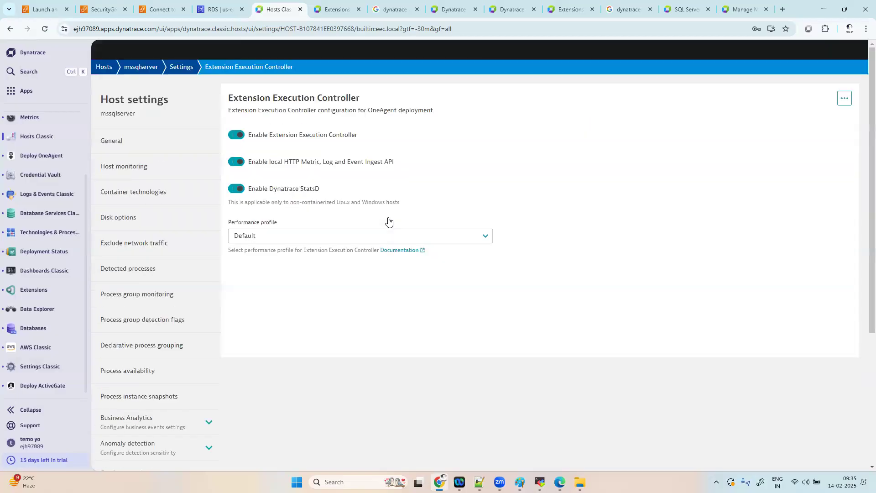
{"action": "left_click", "coordinate": [142, 70]}
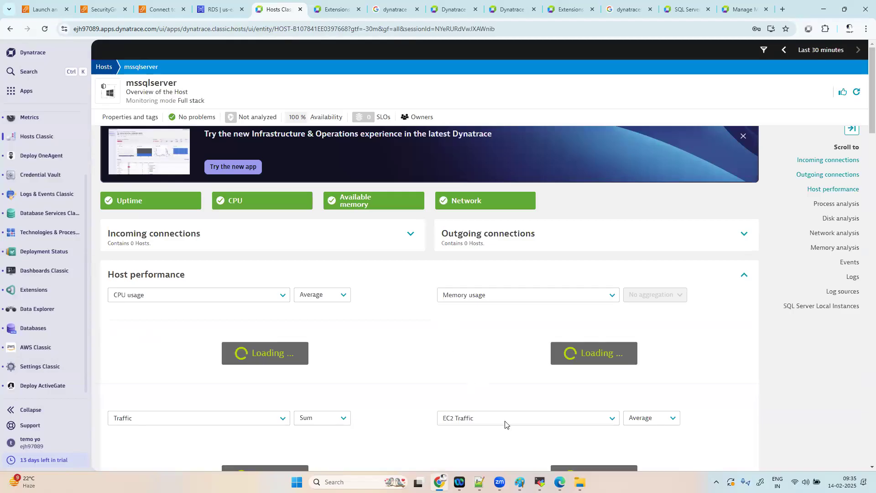
{"action": "scroll", "coordinate": [549, 377], "scroll_direction": "down", "scroll_amount": 15}
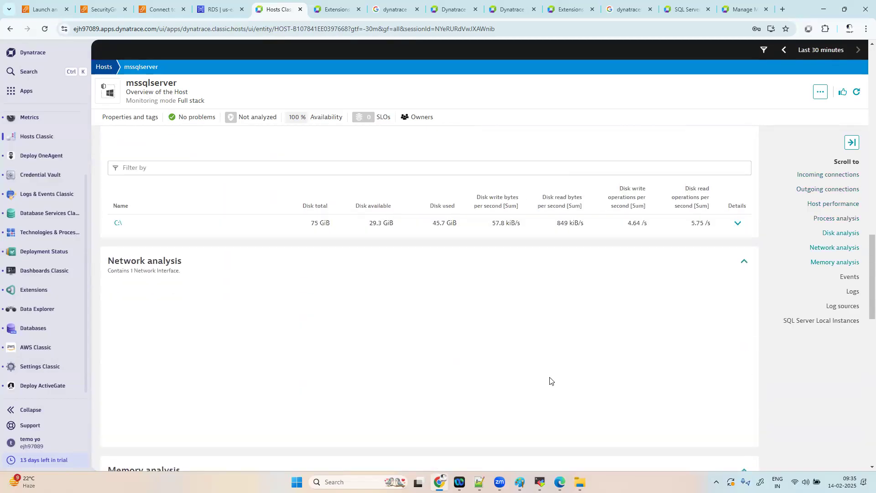
{"action": "scroll", "coordinate": [550, 379], "scroll_direction": "down", "scroll_amount": 5}
{"action": "scroll", "coordinate": [550, 381], "scroll_direction": "down", "scroll_amount": 6}
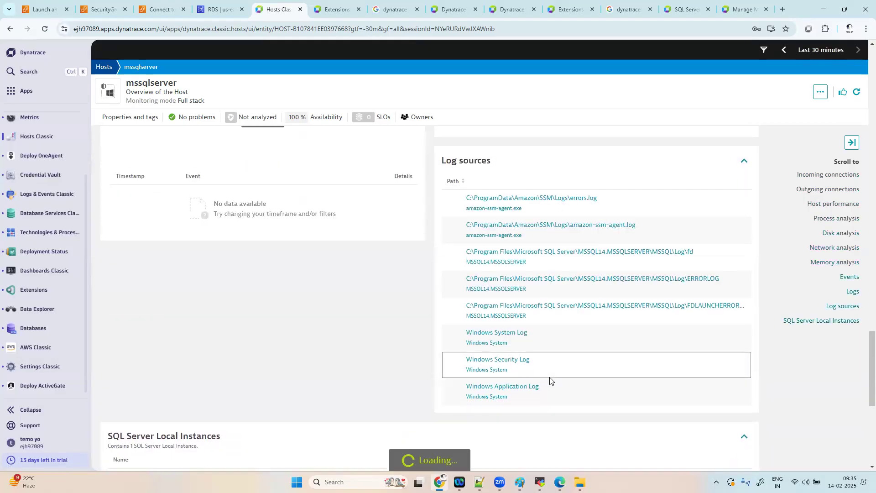
{"action": "scroll", "coordinate": [549, 383], "scroll_direction": "down", "scroll_amount": 6}
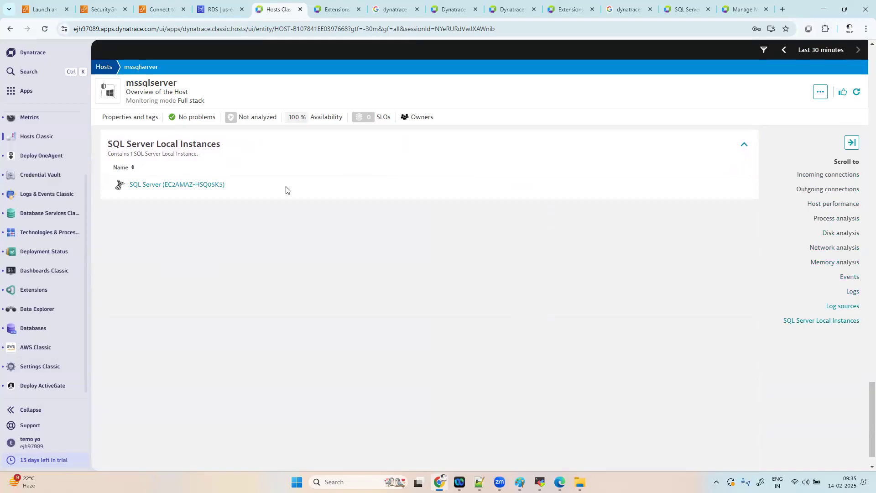
Open the host's SQL Server local instance and examine its General, Memory manager and SQL Statistics charts.
{"action": "left_click", "coordinate": [202, 185]}
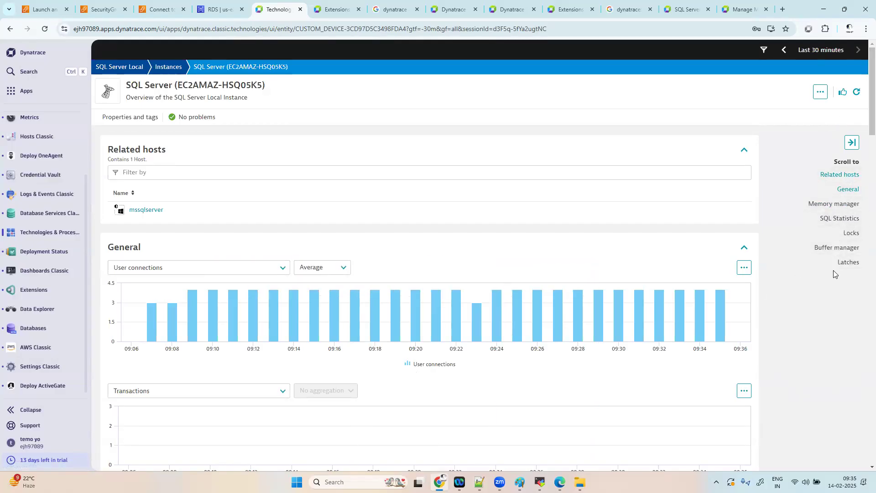
{"action": "scroll", "coordinate": [814, 287], "scroll_direction": "down", "scroll_amount": 2}
{"action": "scroll", "coordinate": [814, 287], "scroll_direction": "down", "scroll_amount": 6}
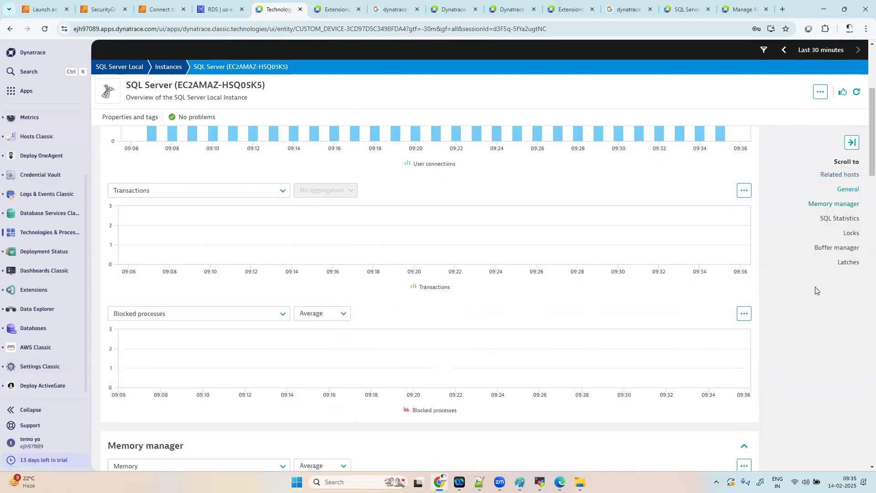
{"action": "scroll", "coordinate": [814, 287], "scroll_direction": "down", "scroll_amount": 4}
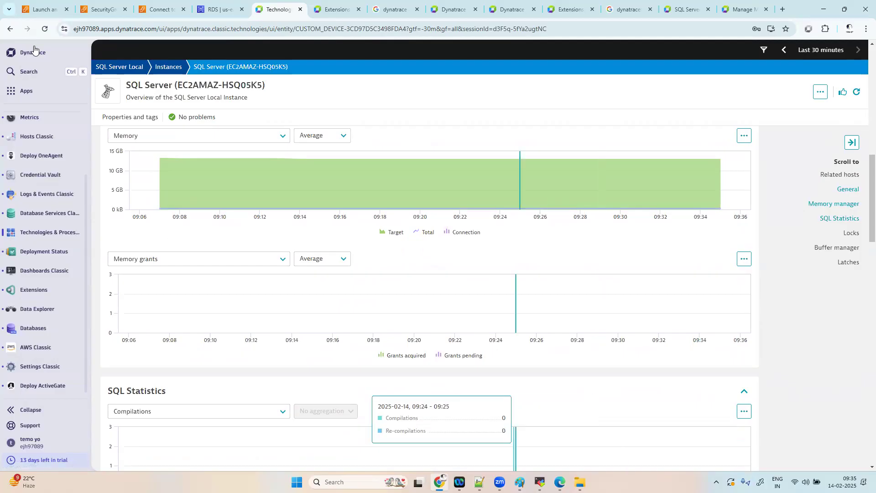
Open the Microsoft SQL Server (local) extension, show its existing versions, and add version 1.2.12 to the environment.
{"action": "left_click", "coordinate": [39, 88]}
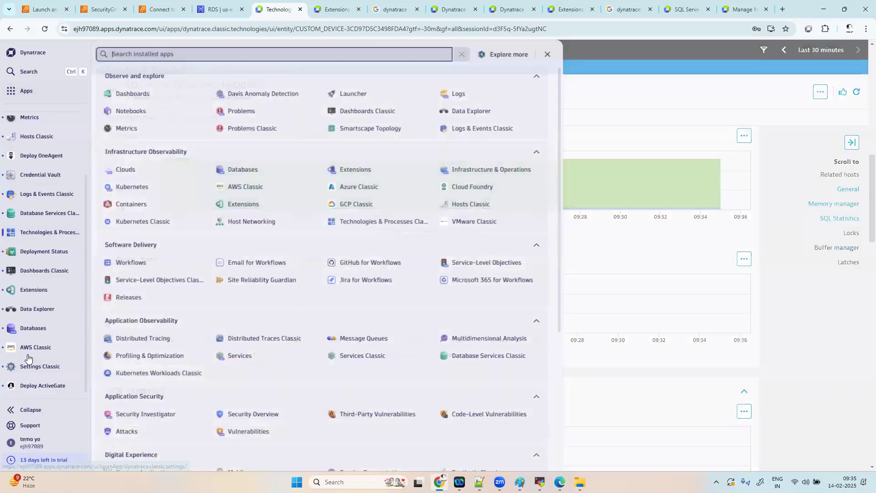
{"action": "left_click", "coordinate": [47, 292]}
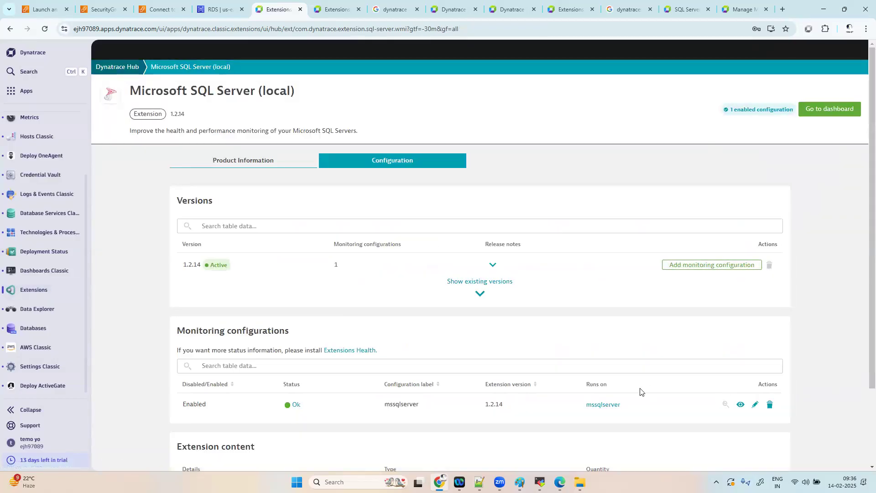
{"action": "left_click", "coordinate": [479, 293]}
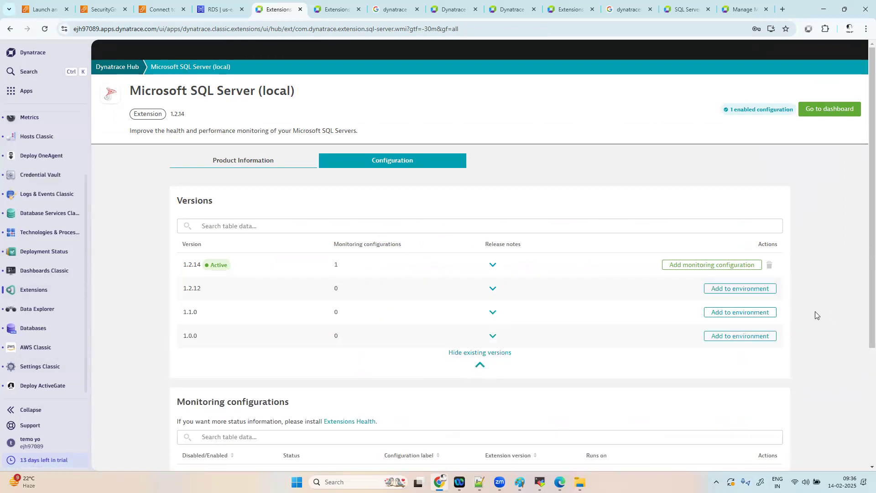
{"action": "left_click", "coordinate": [752, 292]}
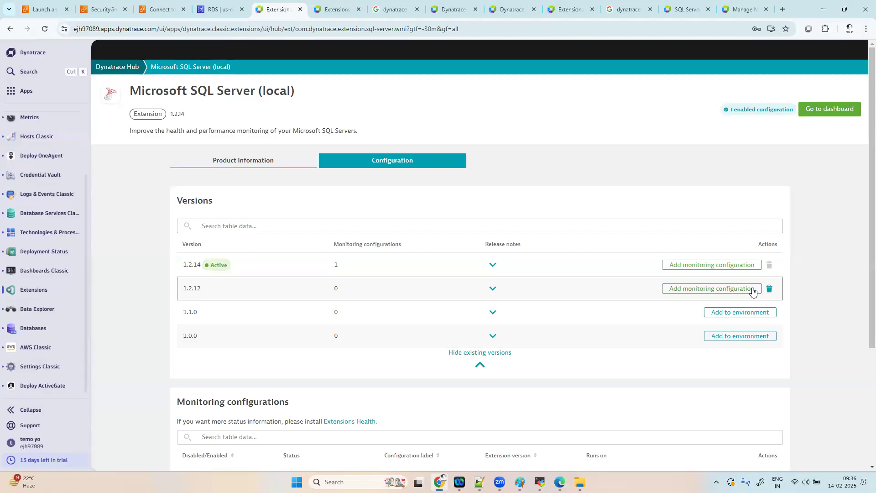
Review the local monitoring source setup for version 1.2.12 with the mssqlserver host selected, and return to the extension's page.
{"action": "left_click", "coordinate": [687, 289]}
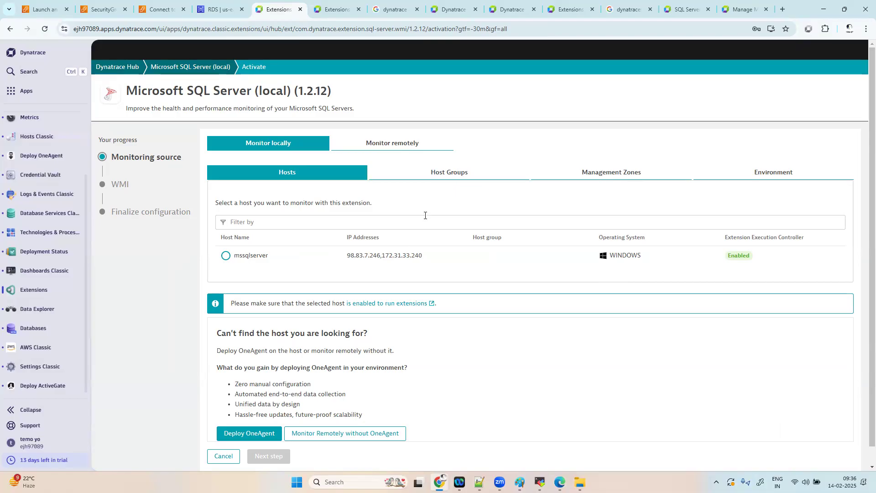
{"action": "left_click", "coordinate": [227, 256]}
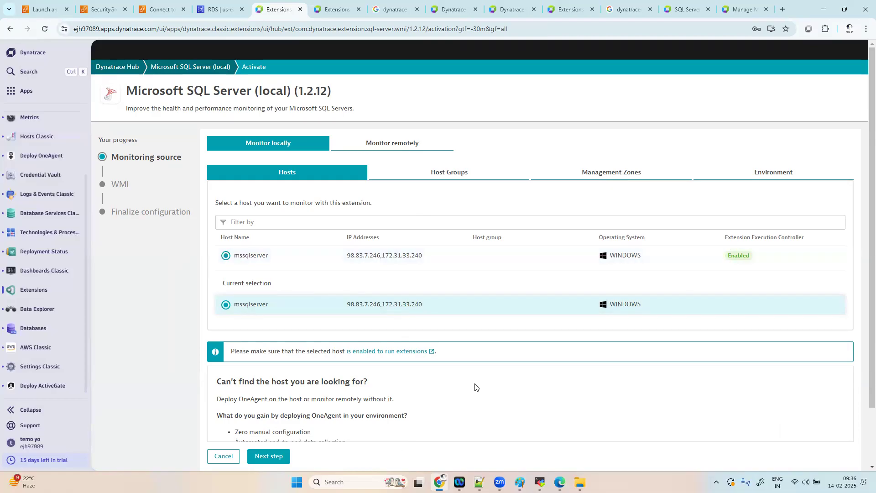
{"action": "scroll", "coordinate": [475, 387], "scroll_direction": "down", "scroll_amount": 2}
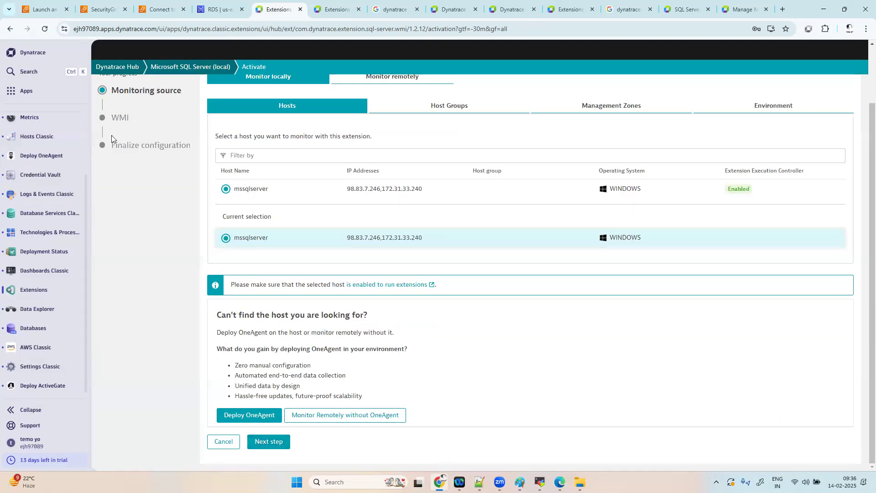
{"action": "scroll", "coordinate": [155, 213], "scroll_direction": "up", "scroll_amount": 2}
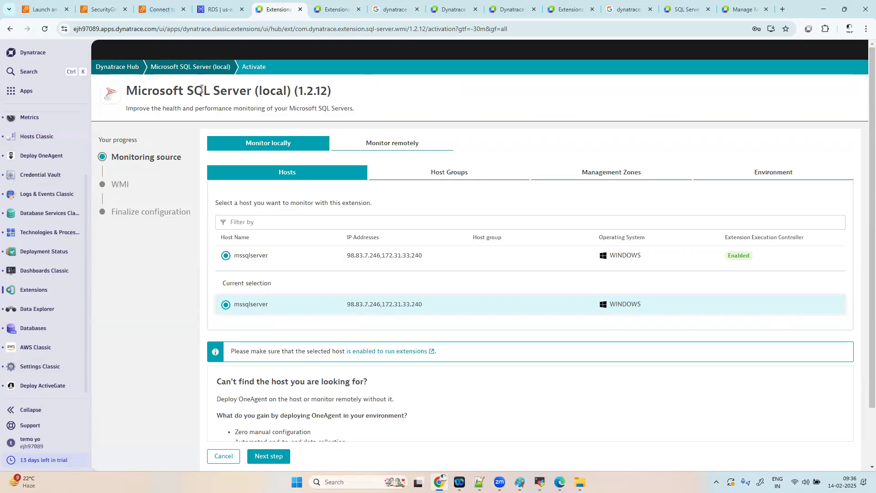
{"action": "left_click", "coordinate": [177, 67]}
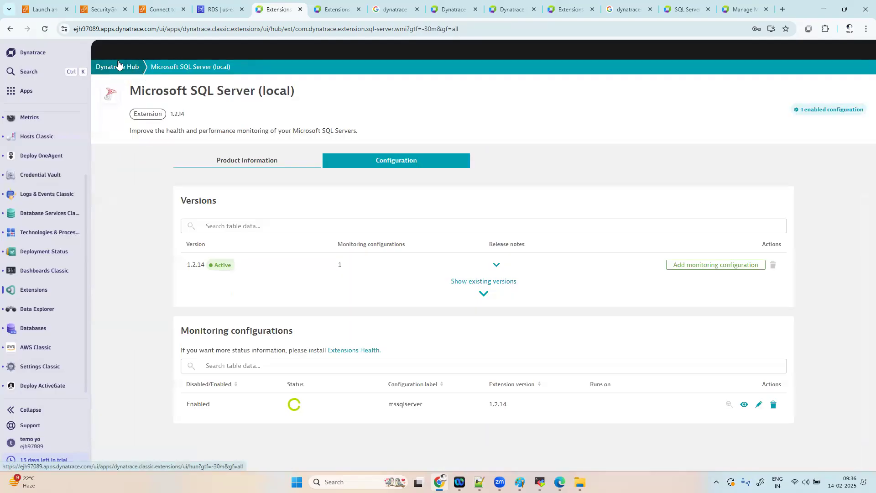
Start a monitoring configuration for the Microsoft SQL Server 2.7.1 extension with the default ActiveGate group and add a SQL Server endpoint.
{"action": "left_click", "coordinate": [118, 61]}
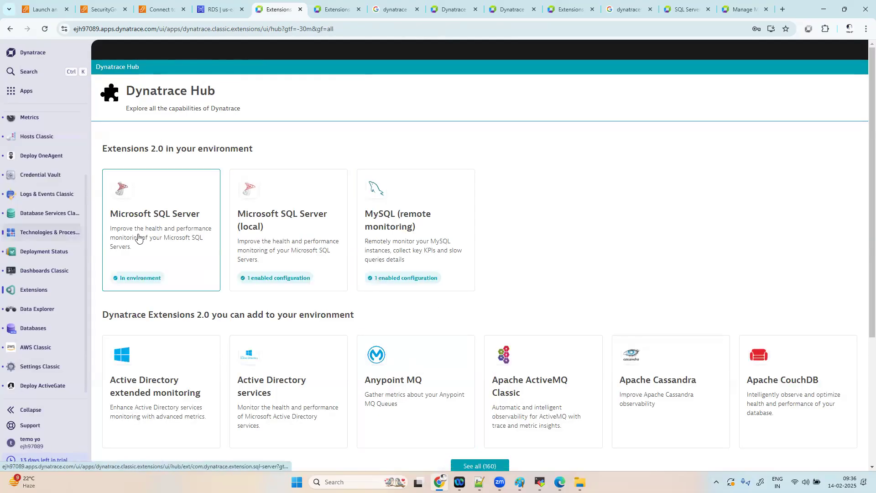
{"action": "left_click", "coordinate": [168, 237]}
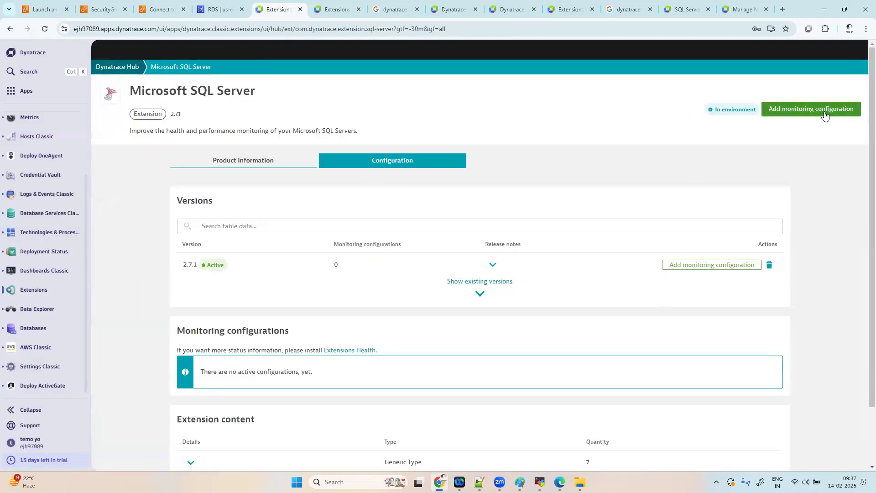
{"action": "left_click", "coordinate": [826, 110]}
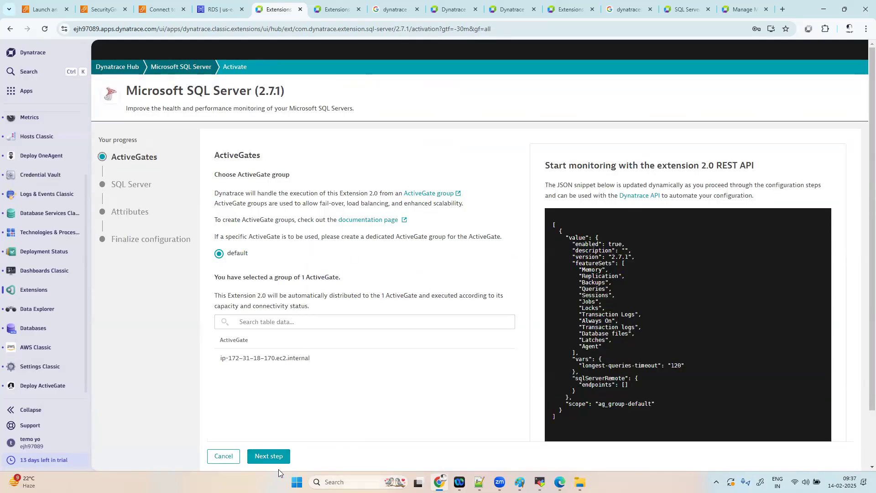
{"action": "left_click", "coordinate": [268, 455]}
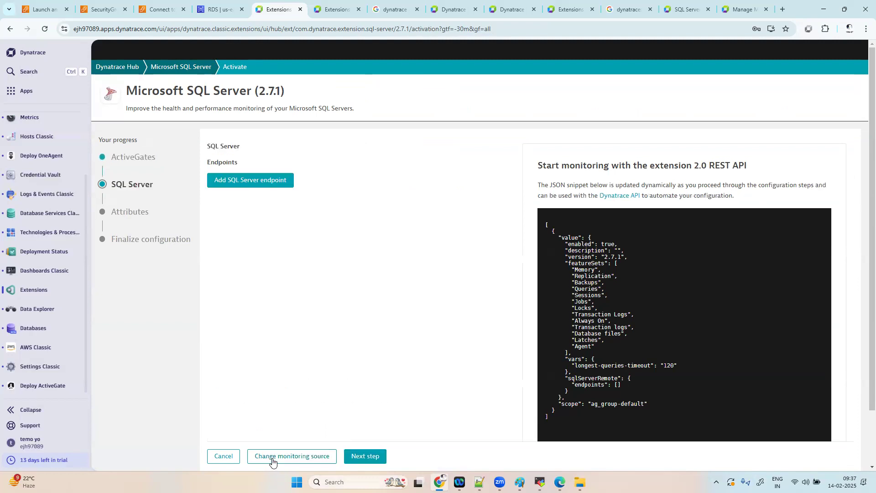
{"action": "left_click", "coordinate": [264, 182]}
Examine the new endpoint's host, port, instance, database, authentication and SSL settings.
{"action": "left_click_drag", "start_coordinate": [256, 259], "coordinate": [188, 260]}
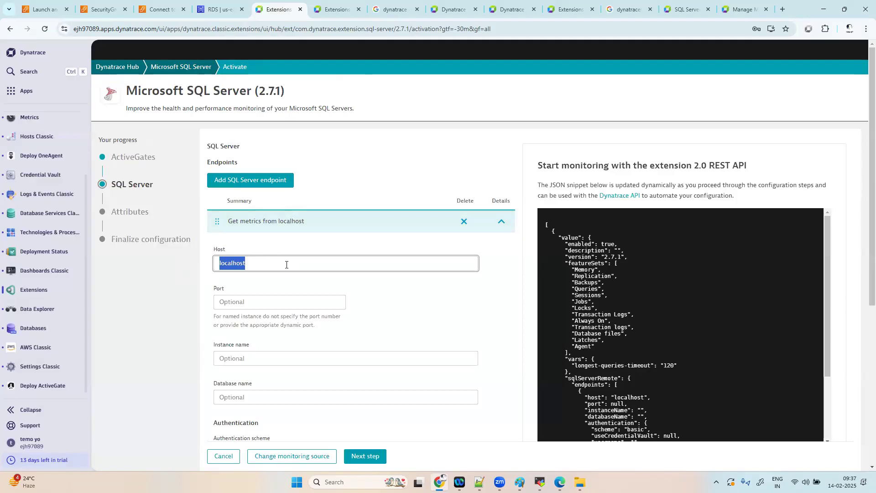
{"action": "left_click", "coordinate": [267, 301]}
{"action": "left_click", "coordinate": [449, 336]}
{"action": "scroll", "coordinate": [449, 335], "scroll_direction": "down", "scroll_amount": 3}
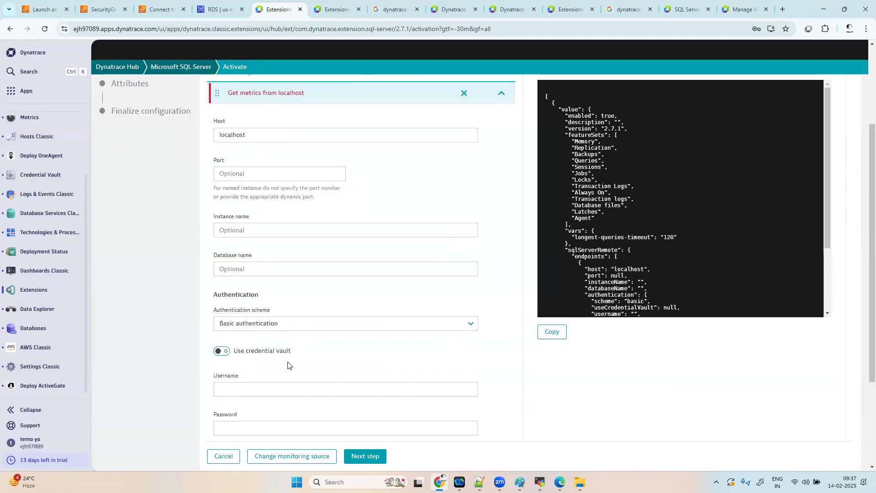
{"action": "scroll", "coordinate": [291, 379], "scroll_direction": "down", "scroll_amount": 2}
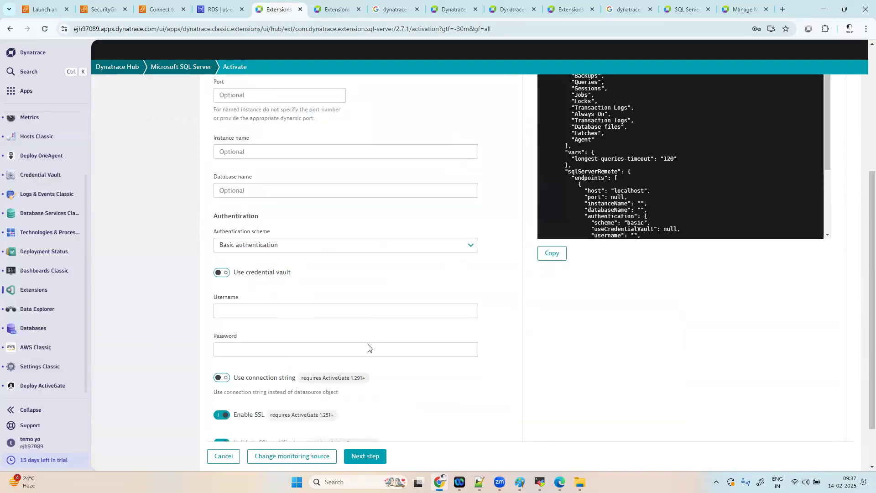
{"action": "scroll", "coordinate": [290, 271], "scroll_direction": "up", "scroll_amount": 3}
{"action": "scroll", "coordinate": [290, 272], "scroll_direction": "up", "scroll_amount": 2}
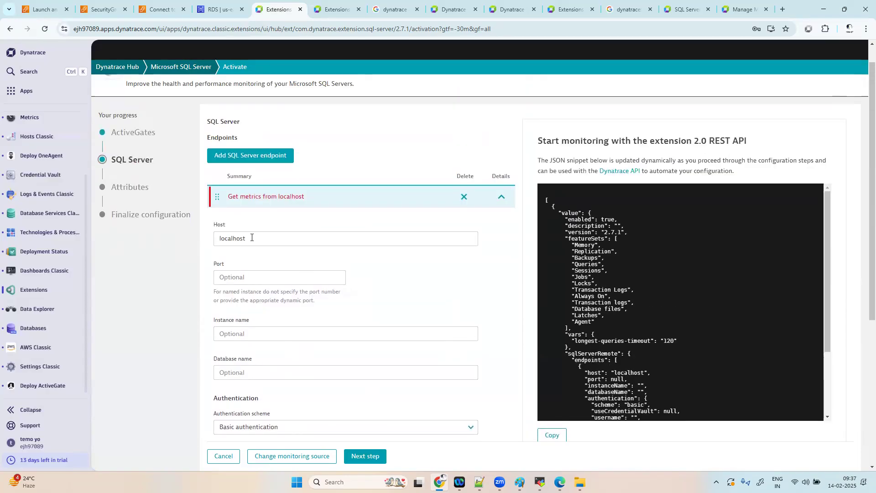
{"action": "left_click_drag", "start_coordinate": [260, 238], "coordinate": [205, 241]}
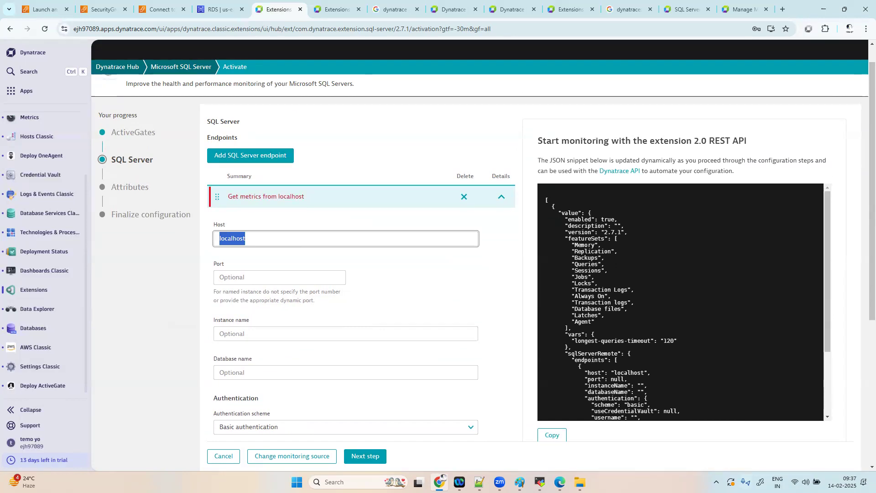
Switch to Paint and sketch a server box containing a database cylinder, with an arrow leading to the "standalone DB" note.
{"action": "mouse_move", "coordinate": [560, 483]}
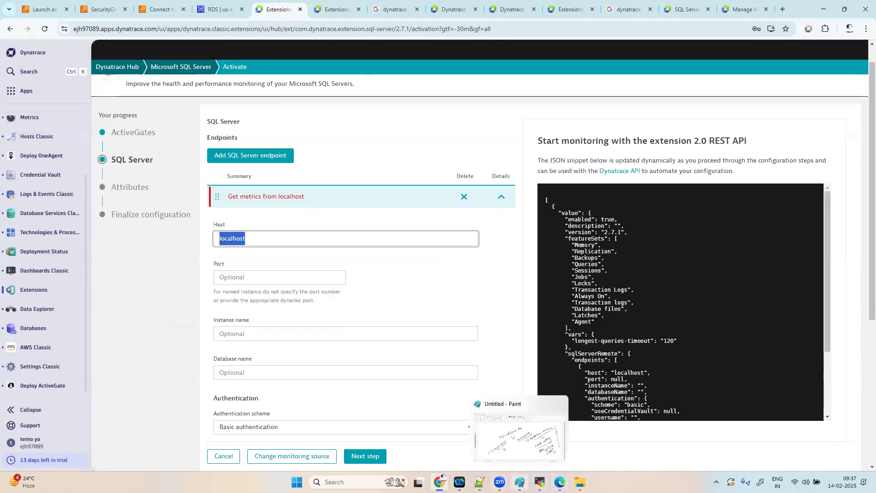
{"action": "left_click", "coordinate": [519, 482]}
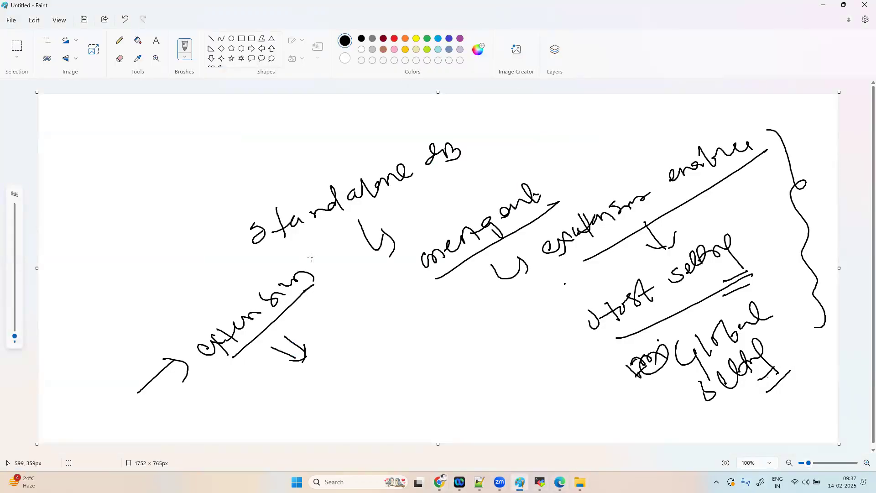
{"action": "mouse_move", "coordinate": [84, 170]}
{"action": "left_mouse_down"}
{"action": "mouse_move", "coordinate": [127, 313]}
{"action": "mouse_move", "coordinate": [211, 160]}
{"action": "mouse_move", "coordinate": [136, 304]}
{"action": "left_mouse_up"}
{"action": "mouse_move", "coordinate": [142, 167]}
{"action": "left_mouse_down"}
{"action": "mouse_move", "coordinate": [157, 227]}
{"action": "mouse_move", "coordinate": [170, 147]}
{"action": "mouse_move", "coordinate": [171, 223]}
{"action": "mouse_move", "coordinate": [159, 221]}
{"action": "left_mouse_up"}
{"action": "left_click_drag", "start_coordinate": [154, 185], "coordinate": [155, 196]}
{"action": "left_click_drag", "start_coordinate": [84, 169], "coordinate": [139, 302]}
{"action": "left_click_drag", "start_coordinate": [132, 294], "coordinate": [140, 307]}
{"action": "mouse_move", "coordinate": [91, 173]}
{"action": "left_mouse_down"}
{"action": "mouse_move", "coordinate": [219, 185]}
{"action": "mouse_move", "coordinate": [150, 305]}
{"action": "left_mouse_up"}
{"action": "mouse_move", "coordinate": [197, 231]}
{"action": "left_mouse_down"}
{"action": "mouse_move", "coordinate": [266, 196]}
{"action": "mouse_move", "coordinate": [270, 216]}
{"action": "left_mouse_up"}
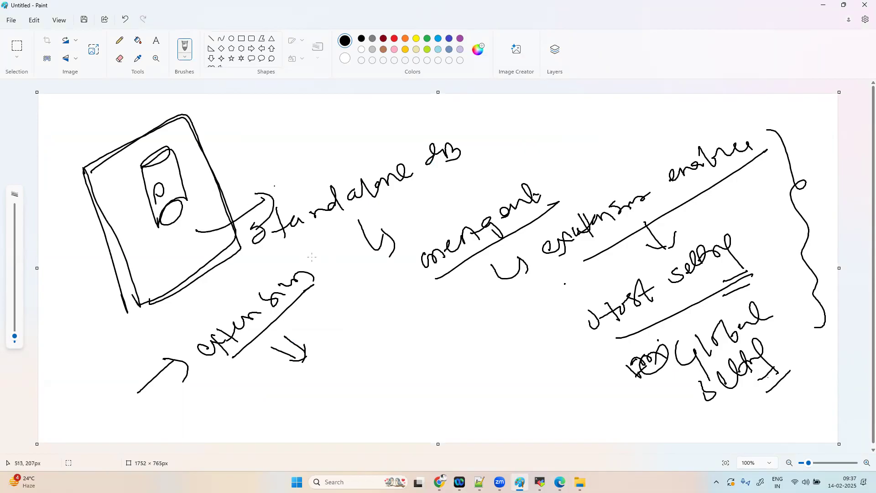
Add "Agent" and underlined "exten" labels beside the server sketch, with a line connecting the extension label to the box.
{"action": "left_click_drag", "start_coordinate": [285, 179], "coordinate": [358, 144]}
{"action": "left_click_drag", "start_coordinate": [176, 208], "coordinate": [190, 199]}
{"action": "mouse_move", "coordinate": [195, 167]}
{"action": "left_mouse_down"}
{"action": "mouse_move", "coordinate": [267, 133]}
{"action": "mouse_move", "coordinate": [283, 137]}
{"action": "left_mouse_up"}
{"action": "mouse_move", "coordinate": [285, 115]}
{"action": "left_mouse_down"}
{"action": "mouse_move", "coordinate": [290, 123]}
{"action": "mouse_move", "coordinate": [327, 114]}
{"action": "left_mouse_up"}
{"action": "mouse_move", "coordinate": [282, 151]}
{"action": "left_mouse_down"}
{"action": "mouse_move", "coordinate": [352, 114]}
{"action": "mouse_move", "coordinate": [351, 145]}
{"action": "left_mouse_up"}
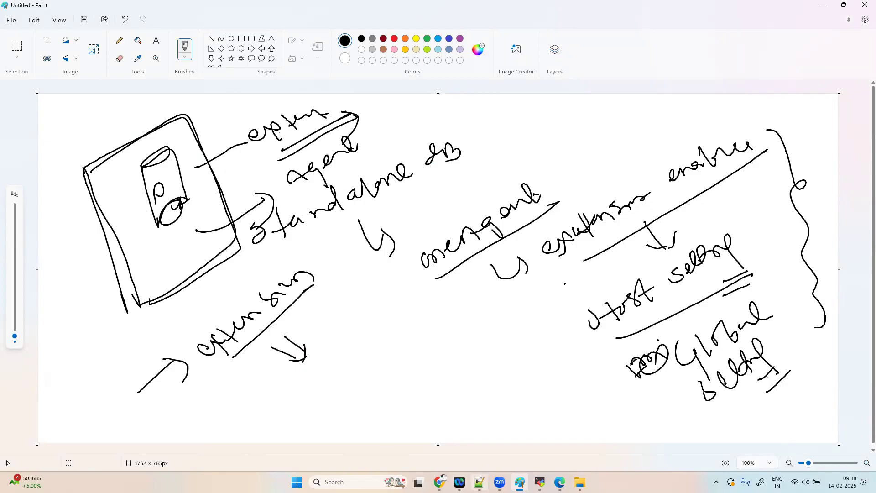
Return to the Dynatrace endpoint setup in the browser and review its authentication settings.
{"action": "left_click", "coordinate": [439, 482]}
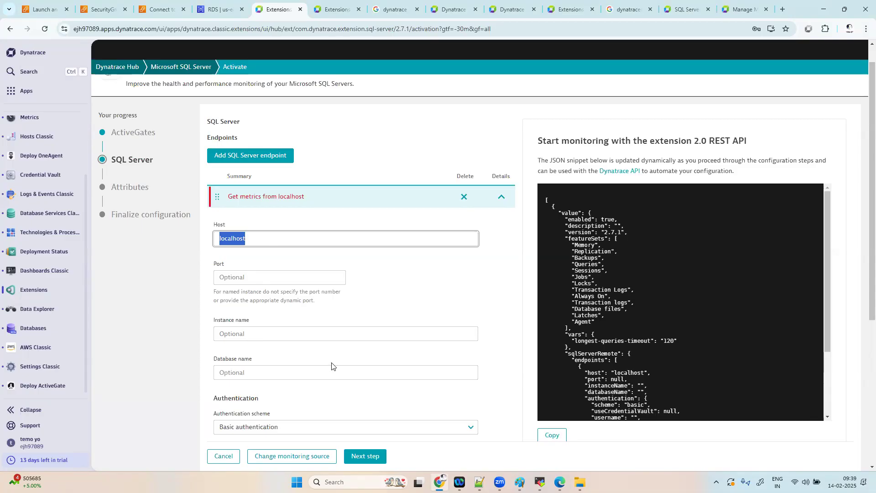
{"action": "scroll", "coordinate": [331, 365], "scroll_direction": "down", "scroll_amount": 3}
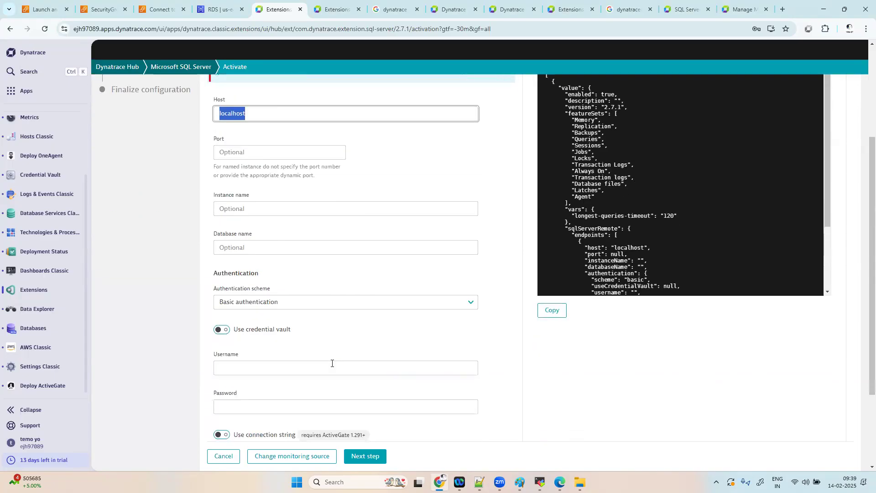